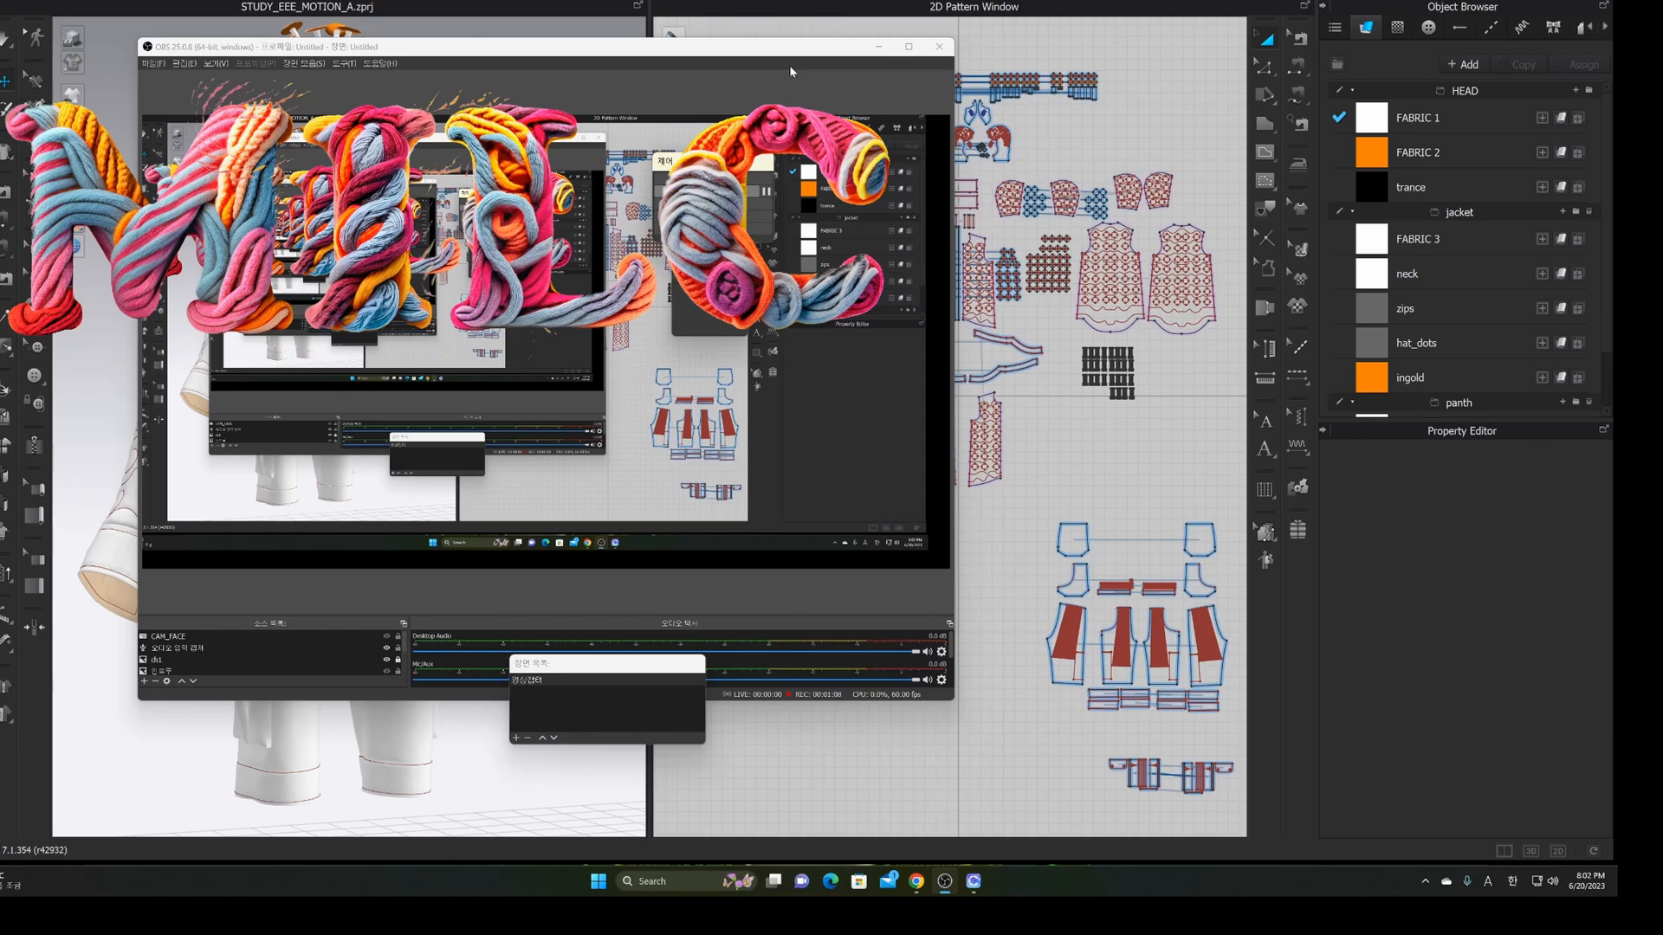
Hide the MILC title overlay, bring up STUDY_EEE_MOTION_A.zprj, and orbit and zoom over the jacket
left_click(388, 660)
left_click(961, 4)
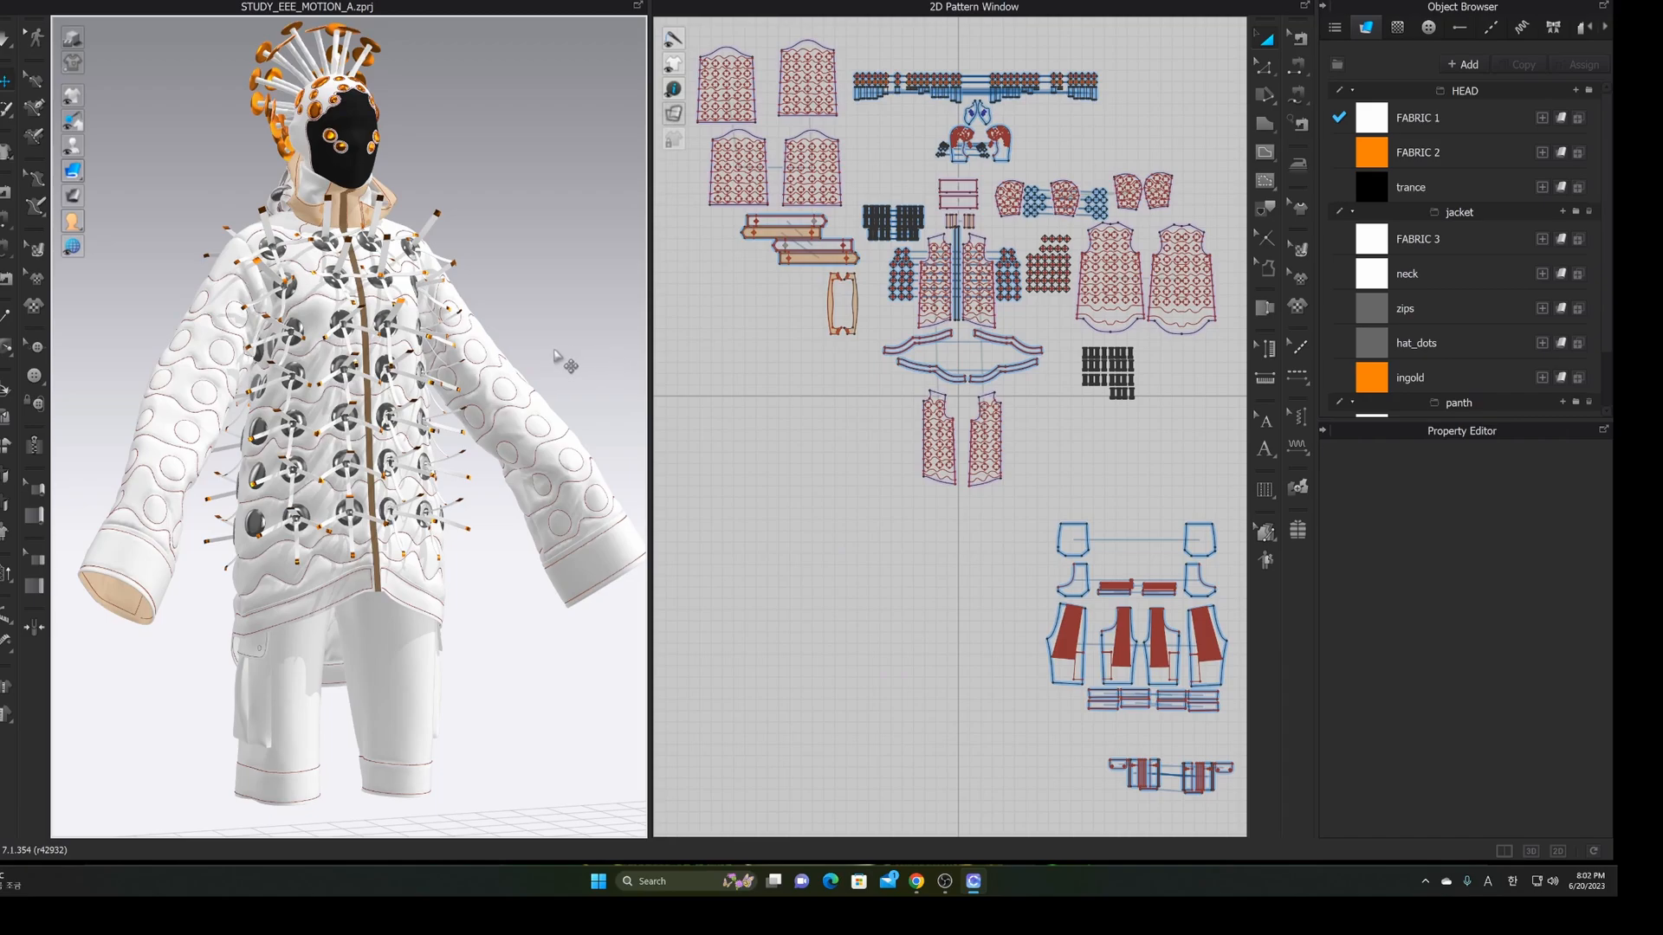
mouse_move(485, 355)
right_mouse_down()
mouse_move(444, 349)
mouse_move(542, 352)
mouse_move(507, 351)
right_mouse_up()
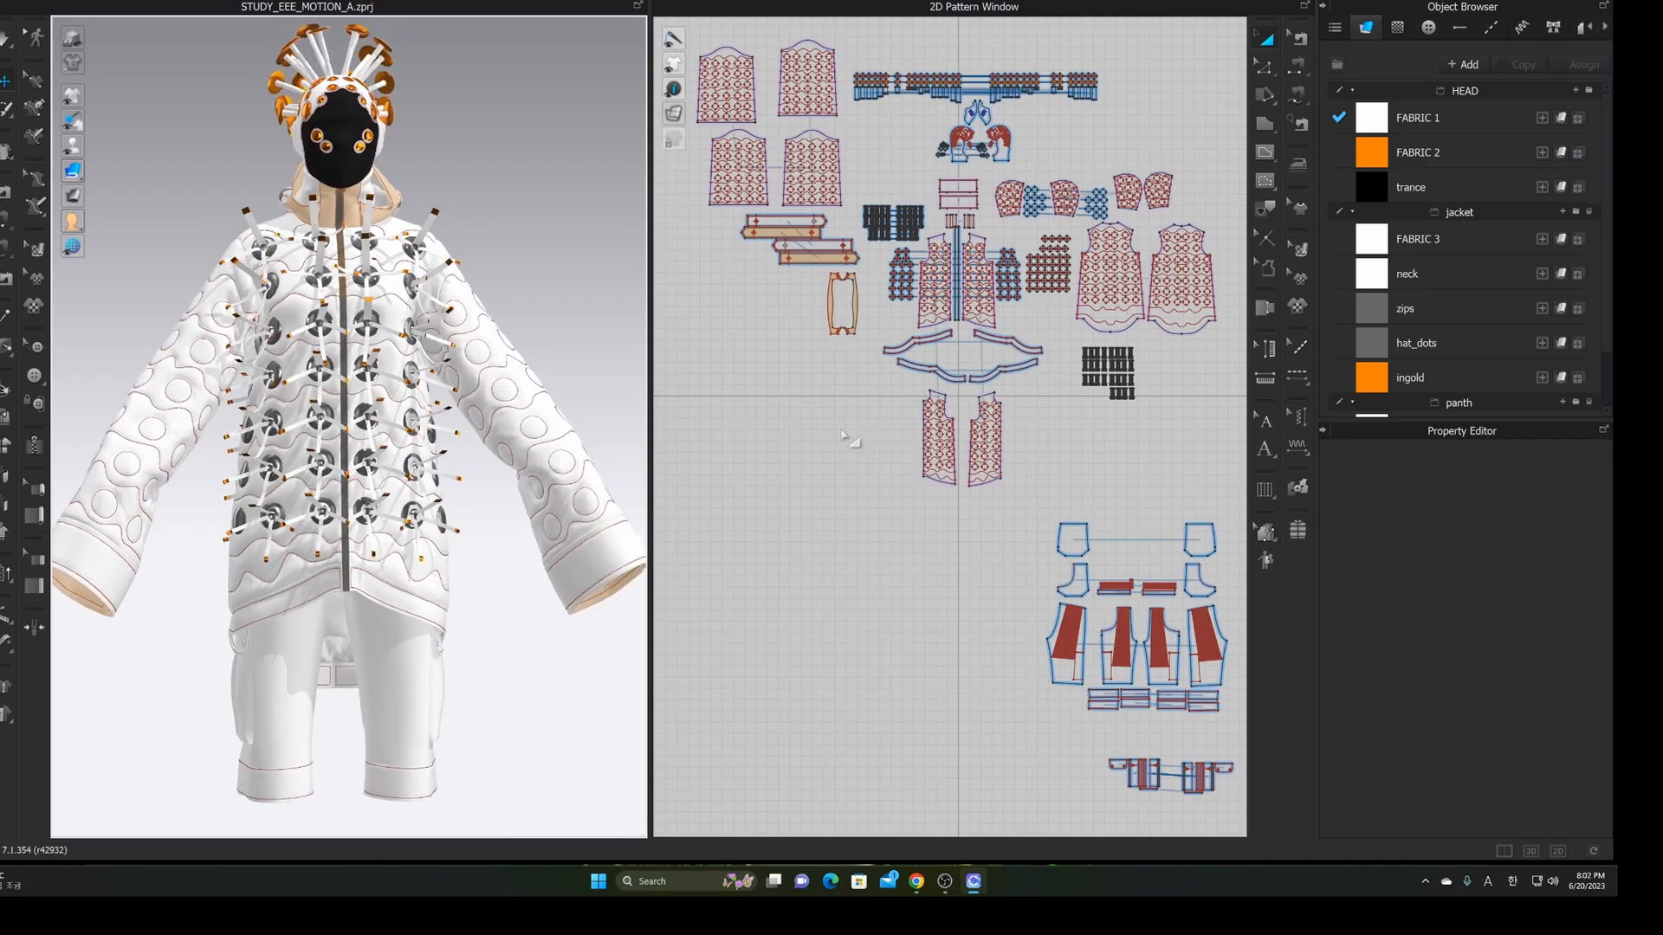
scroll(833, 440, "down", 3)
scroll(849, 438, "up", 1)
scroll(867, 442, "up", 2)
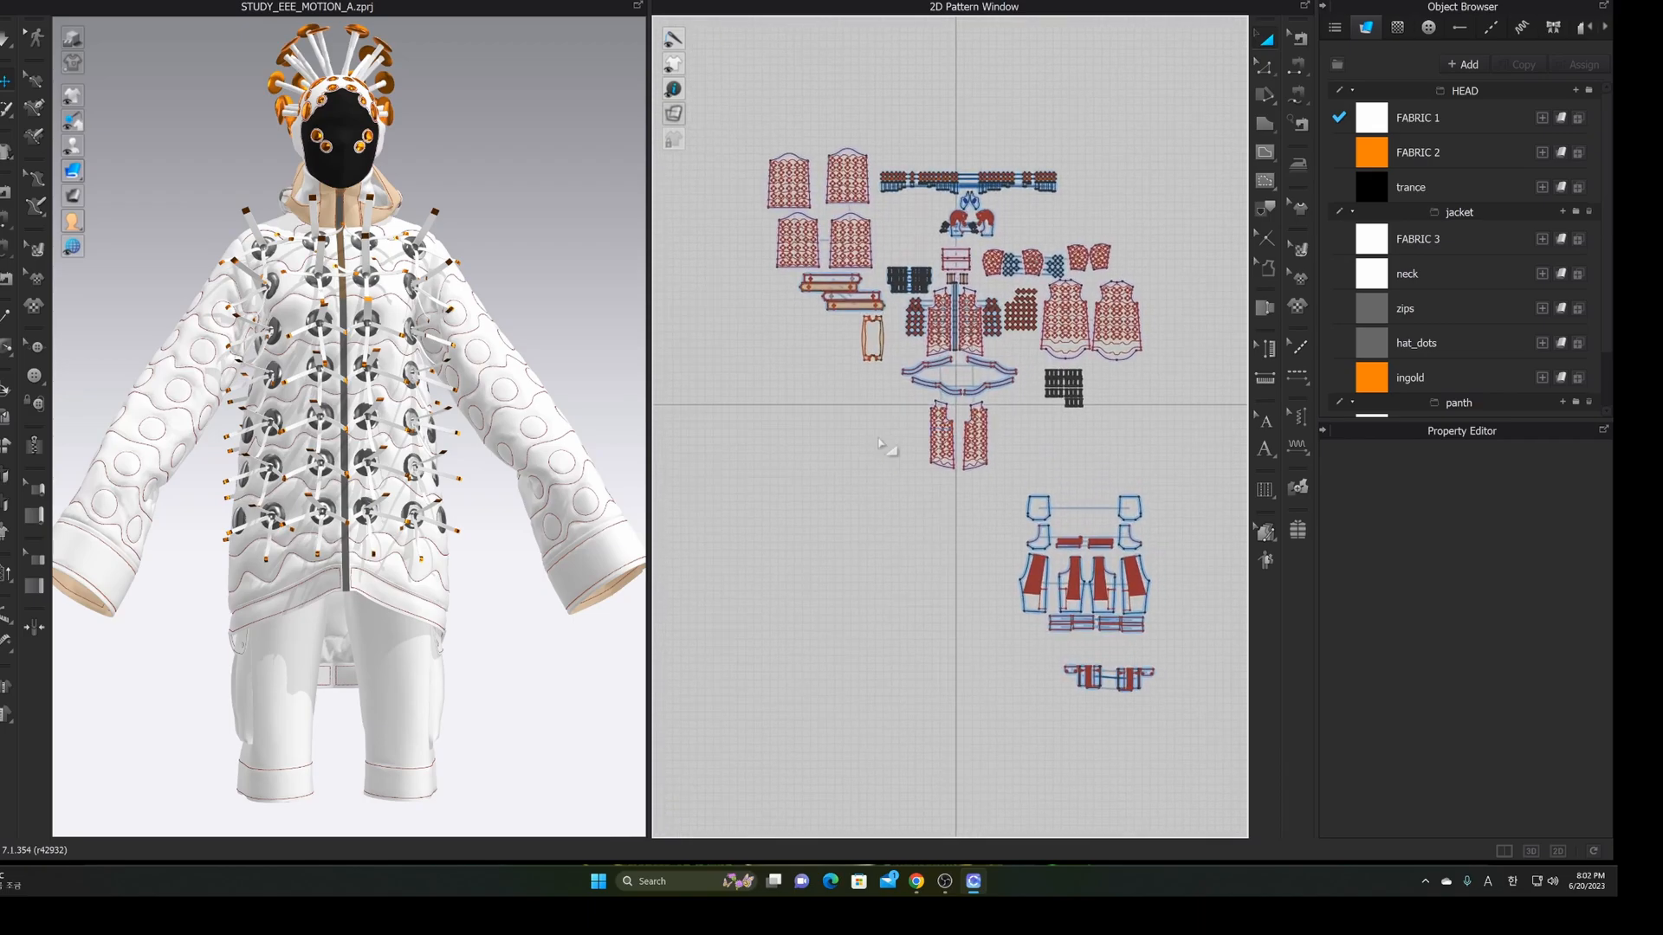
Inspect FABRIC 1, FABRIC 2 and the black trance fabric in the Property Editor
left_click(1439, 128)
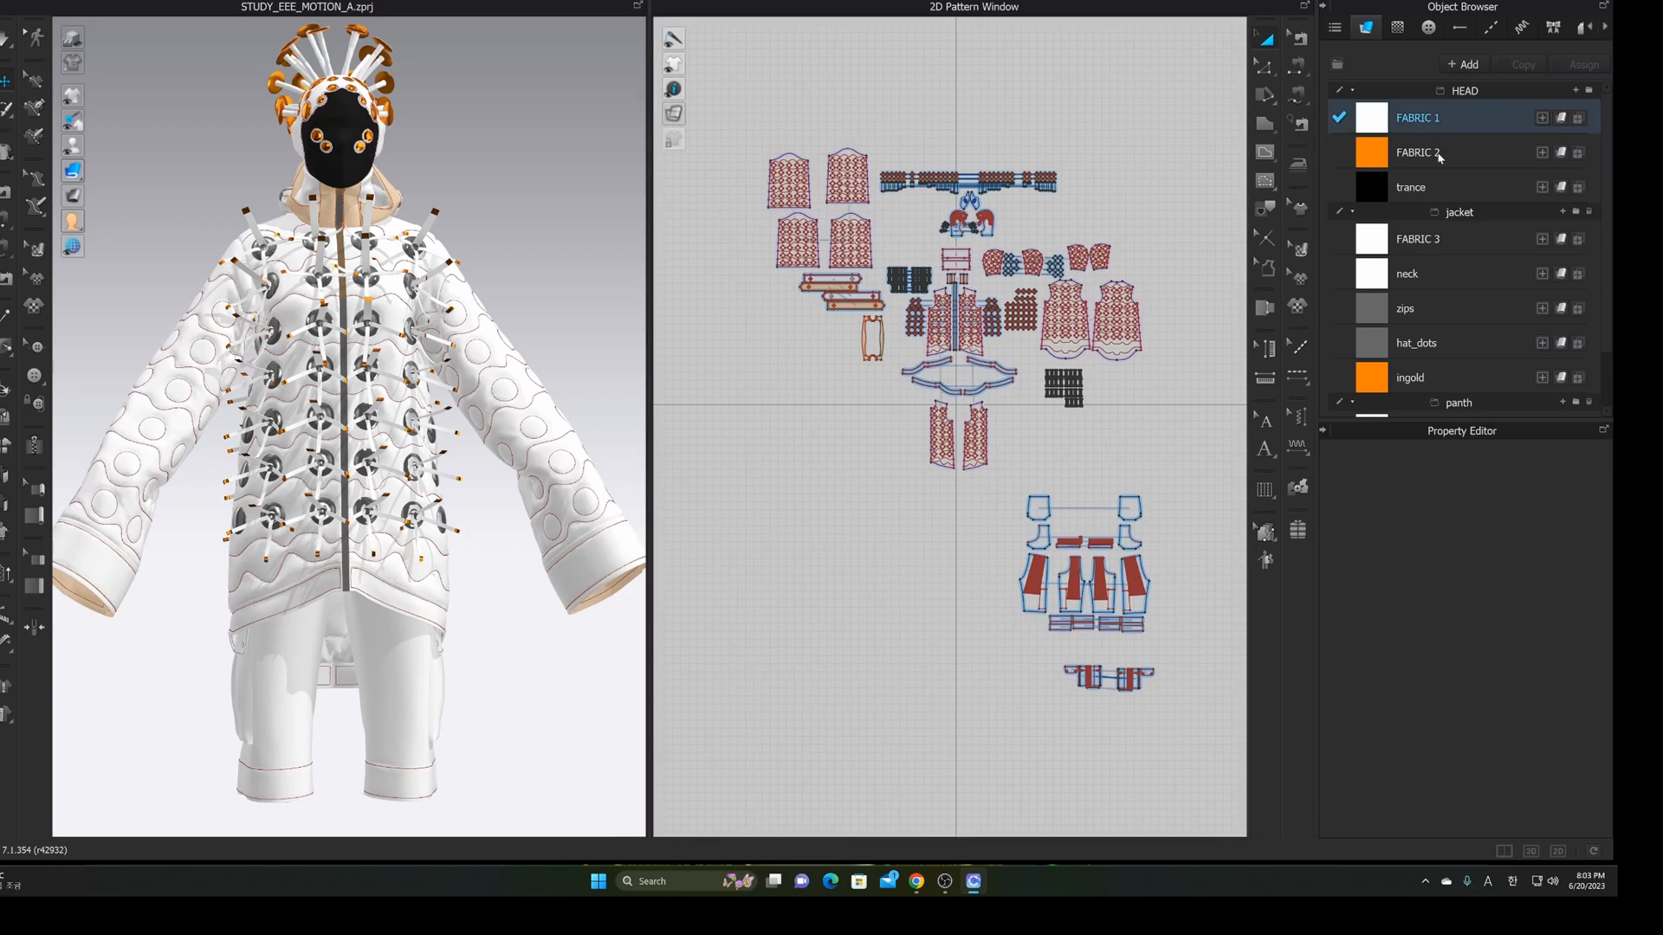
left_click(1440, 154)
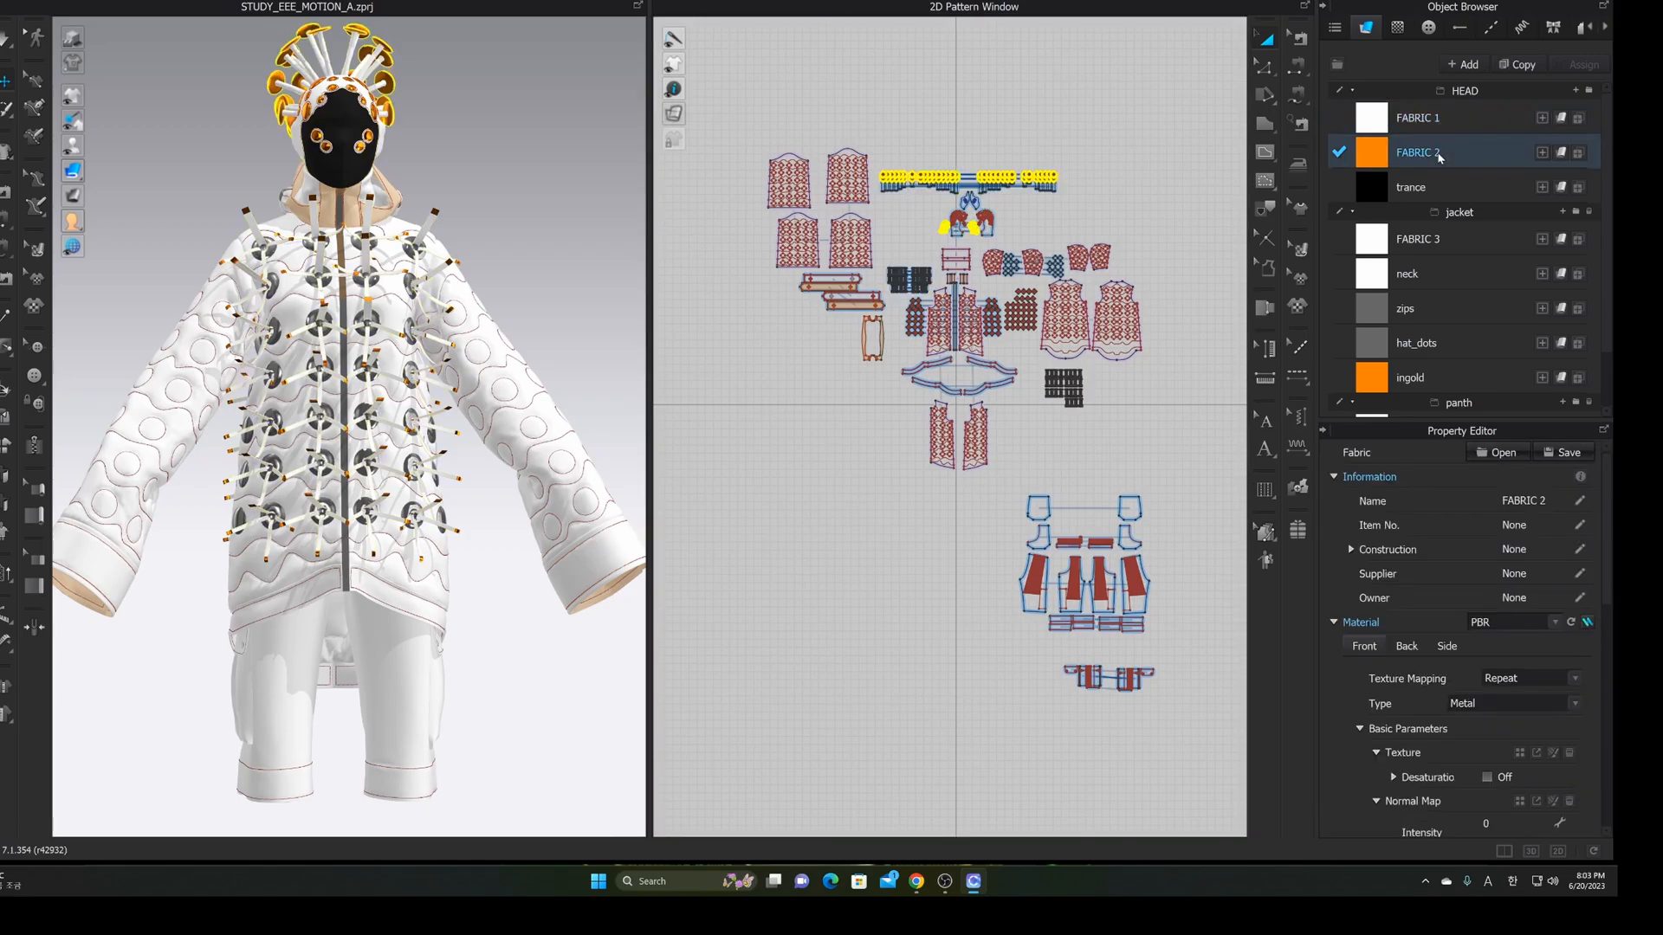
left_click(1432, 189)
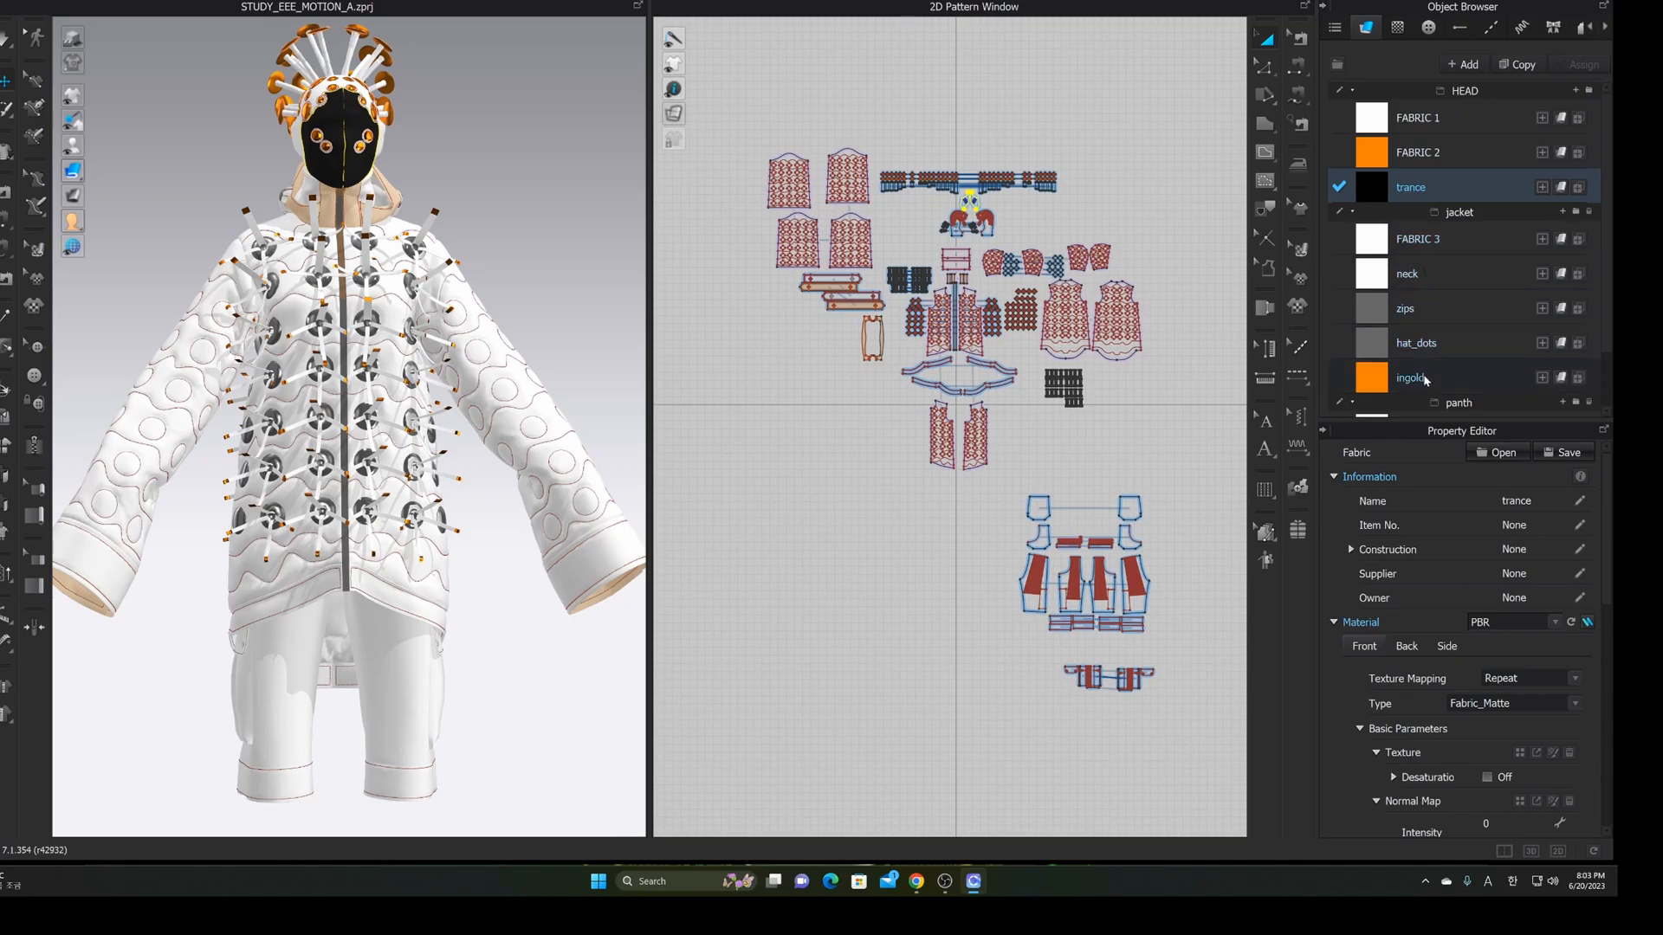
left_click(1296, 347)
left_click(1470, 1)
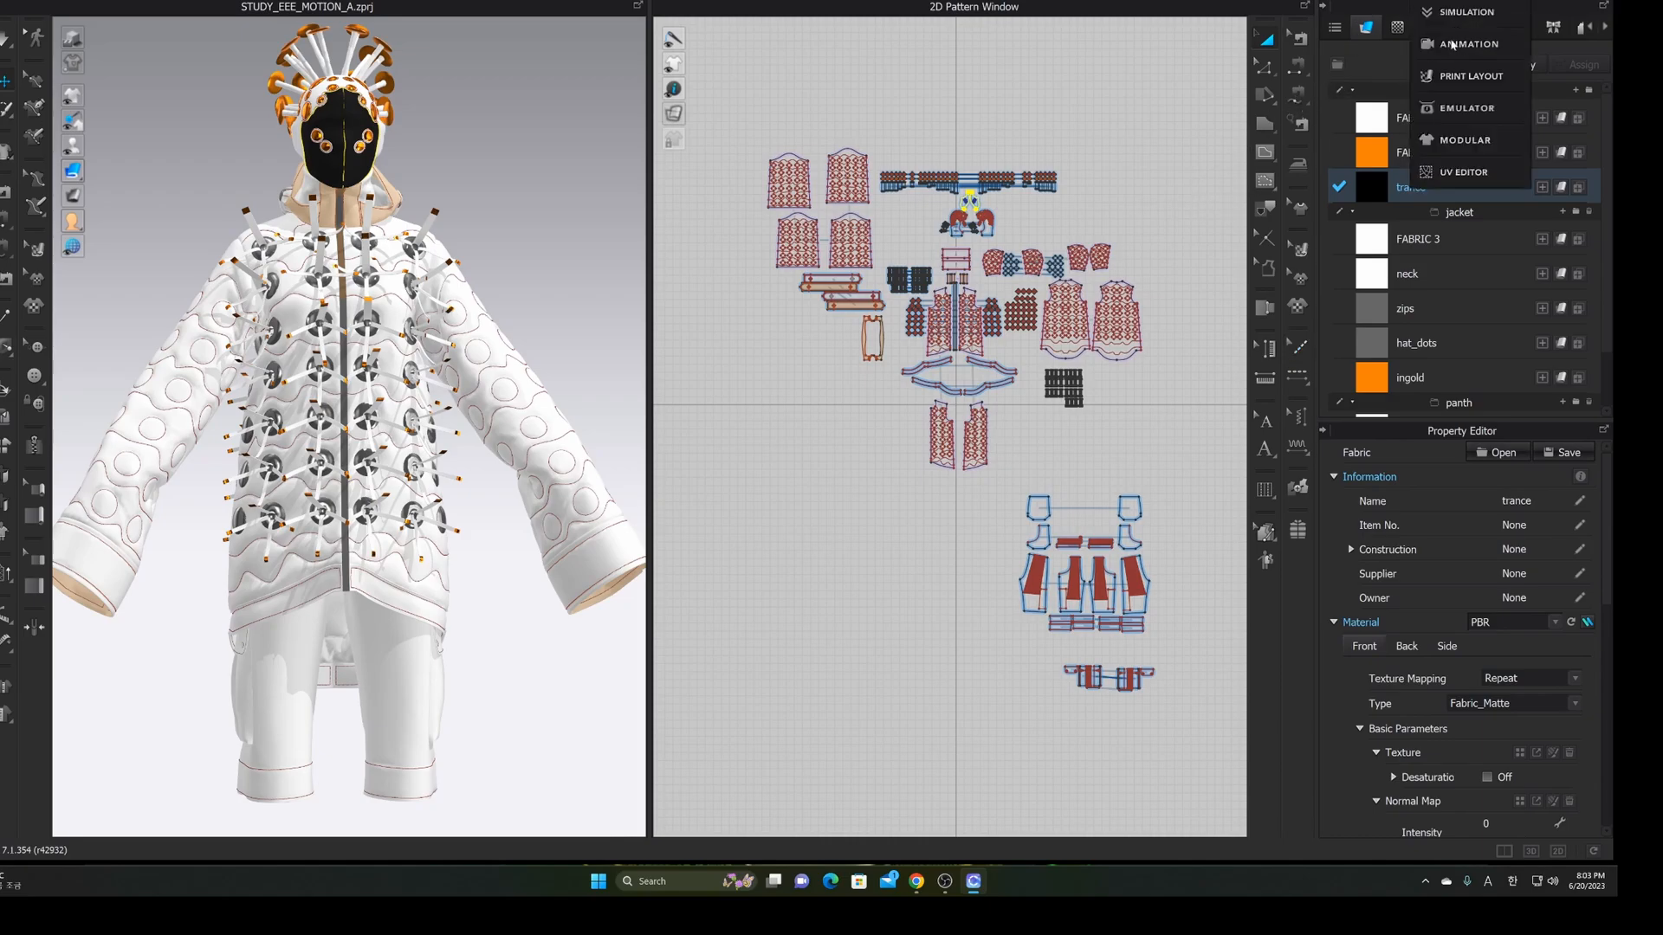
left_click(1452, 175)
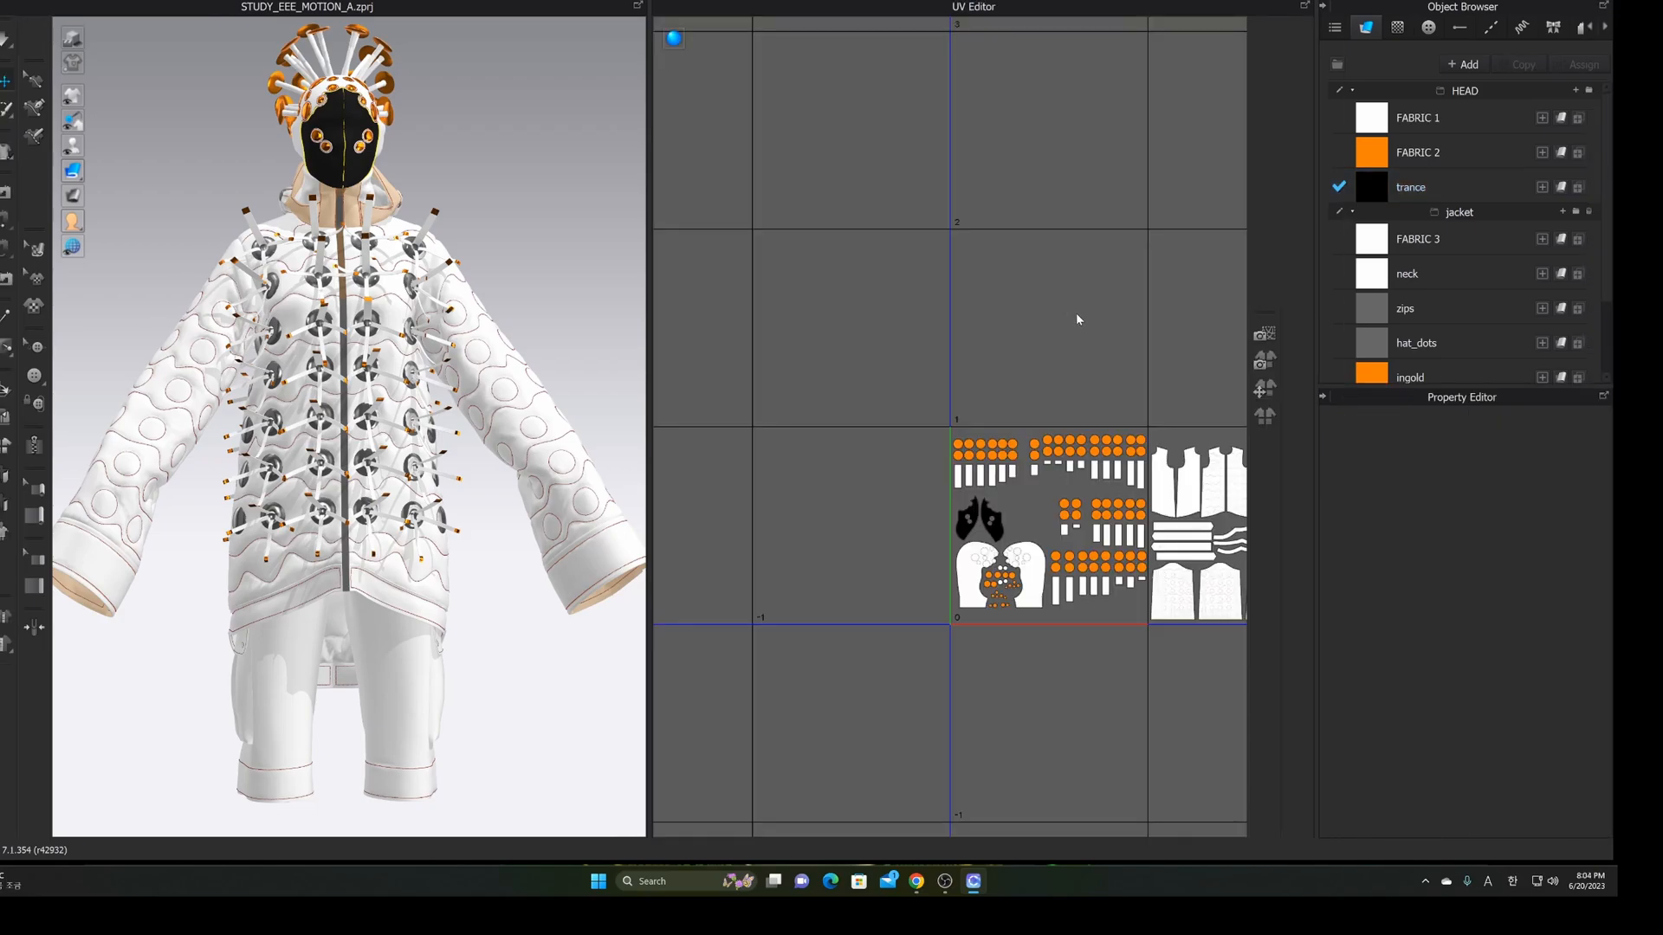
scroll(1036, 337, "down", 3)
scroll(1084, 362, "down", 1)
middle_click_drag(1072, 362, 946, 356)
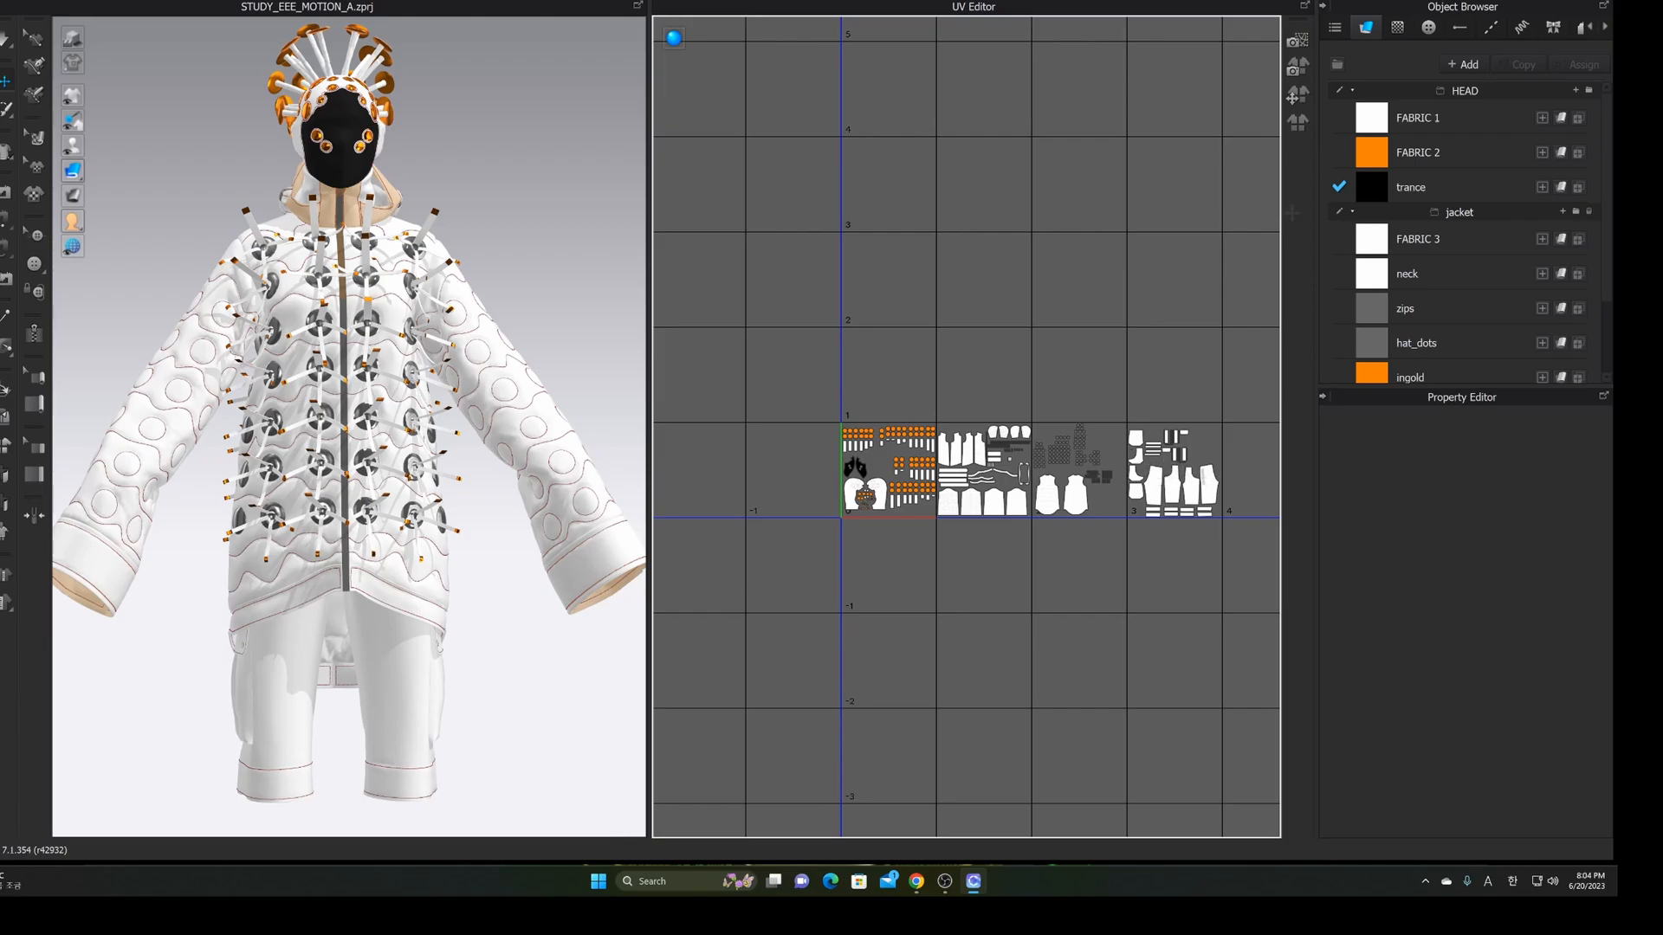
left_click(1477, 1)
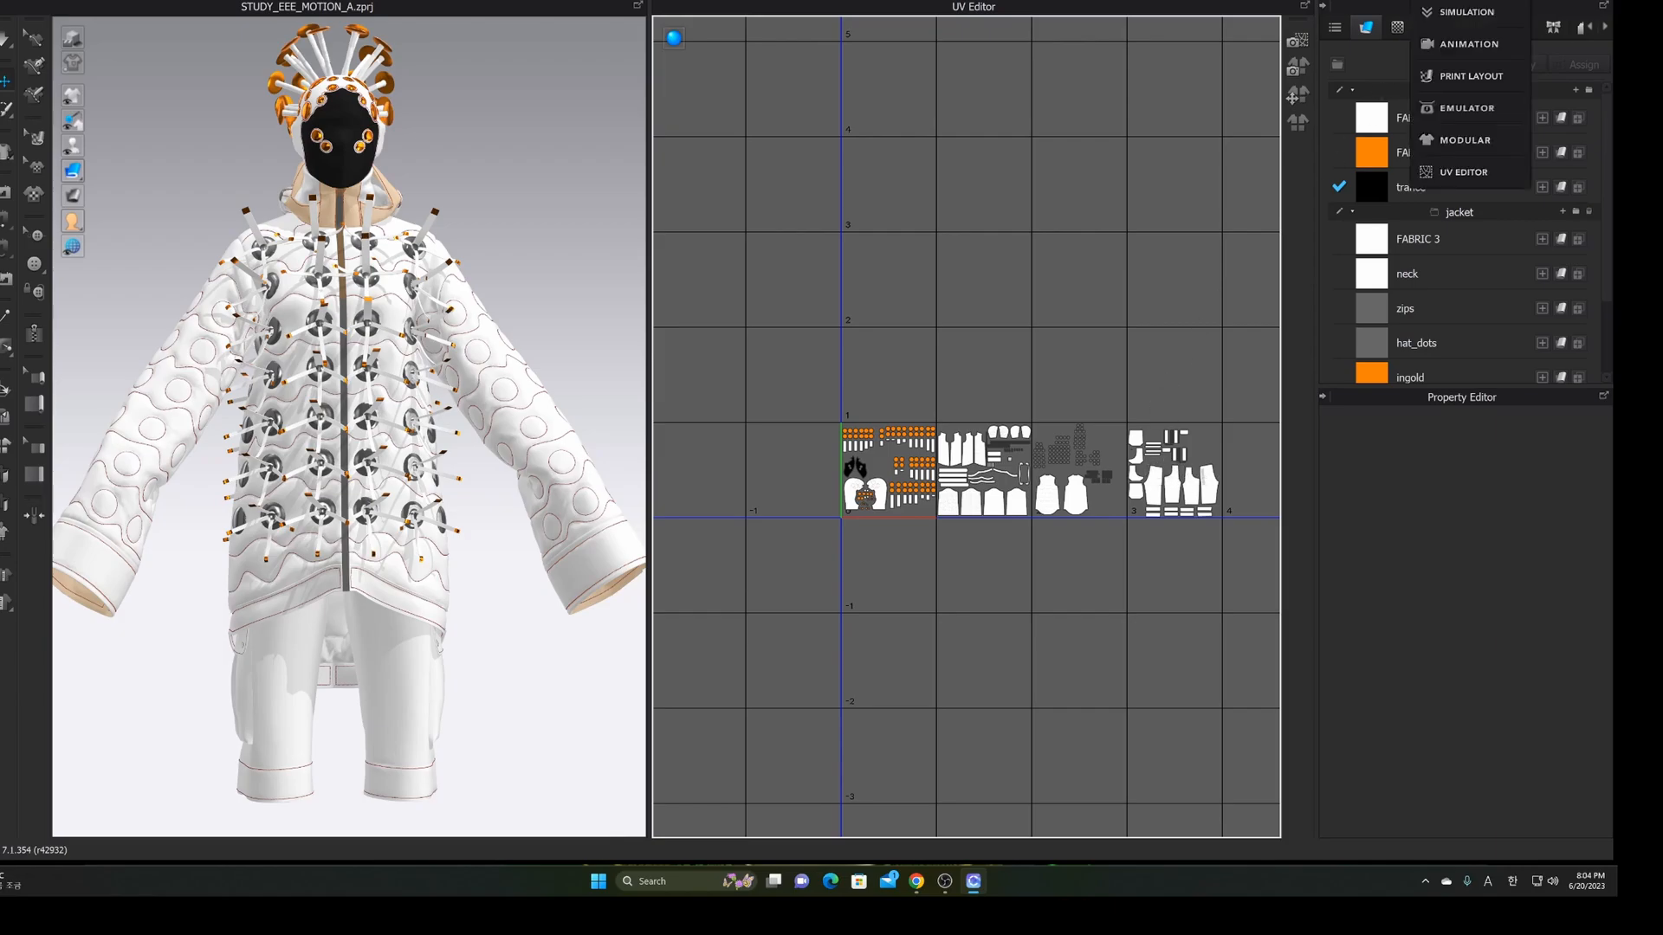
left_click(1466, 13)
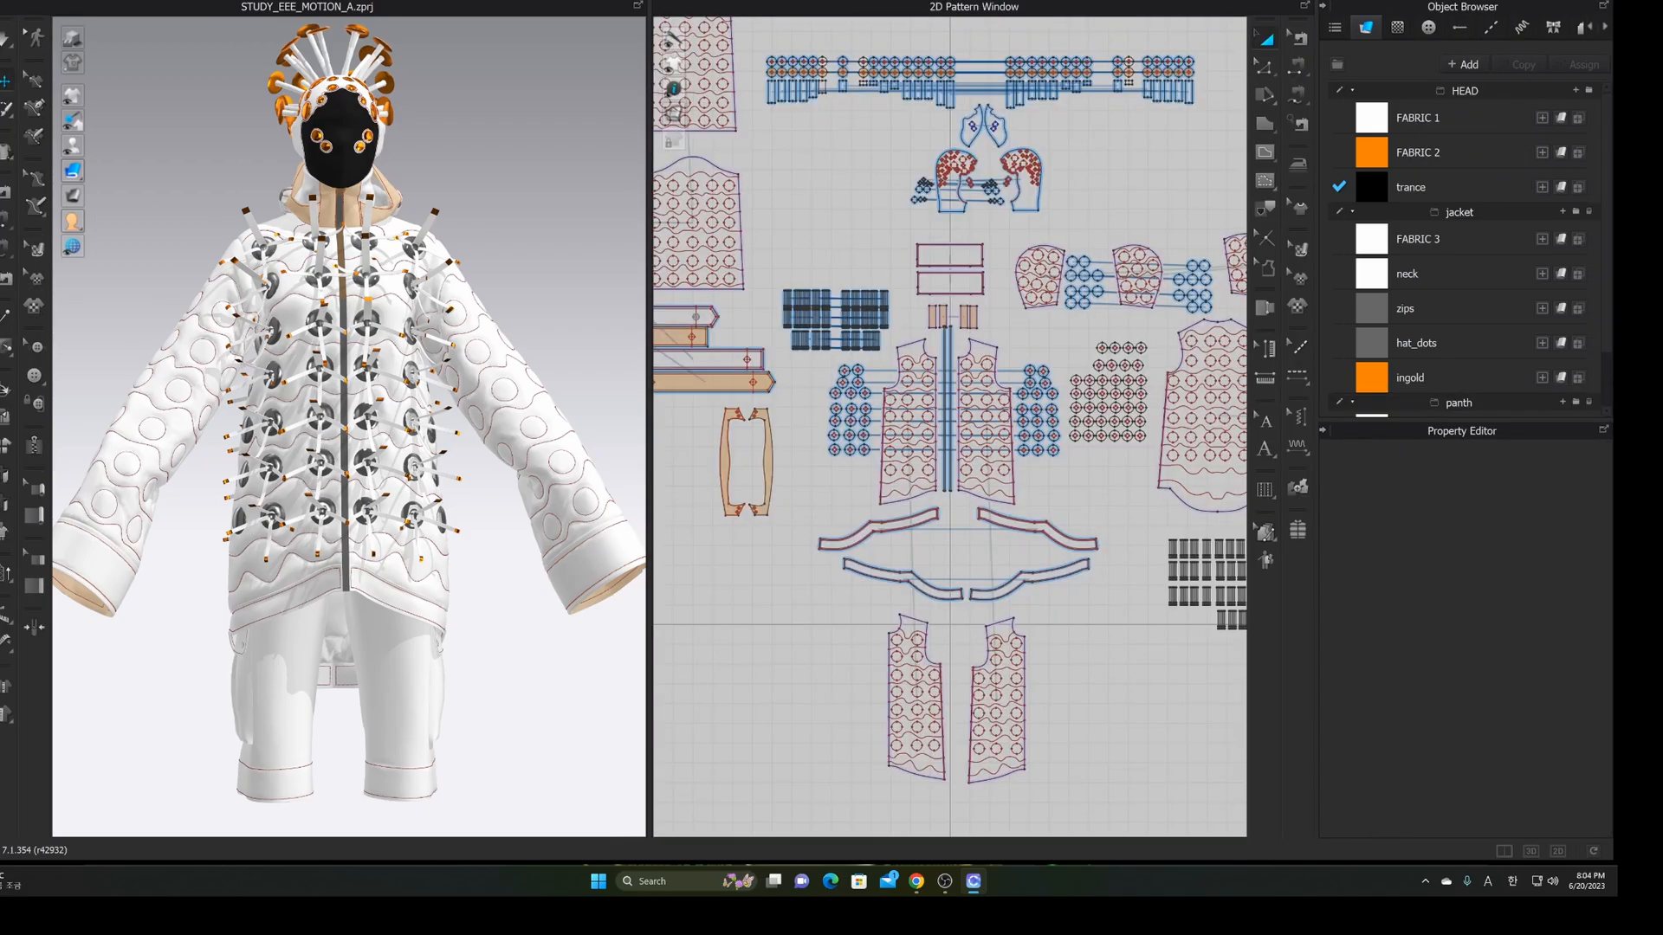
Switch to Animation mode and scrub the walk to frames 23 and 41
left_click(1471, 1)
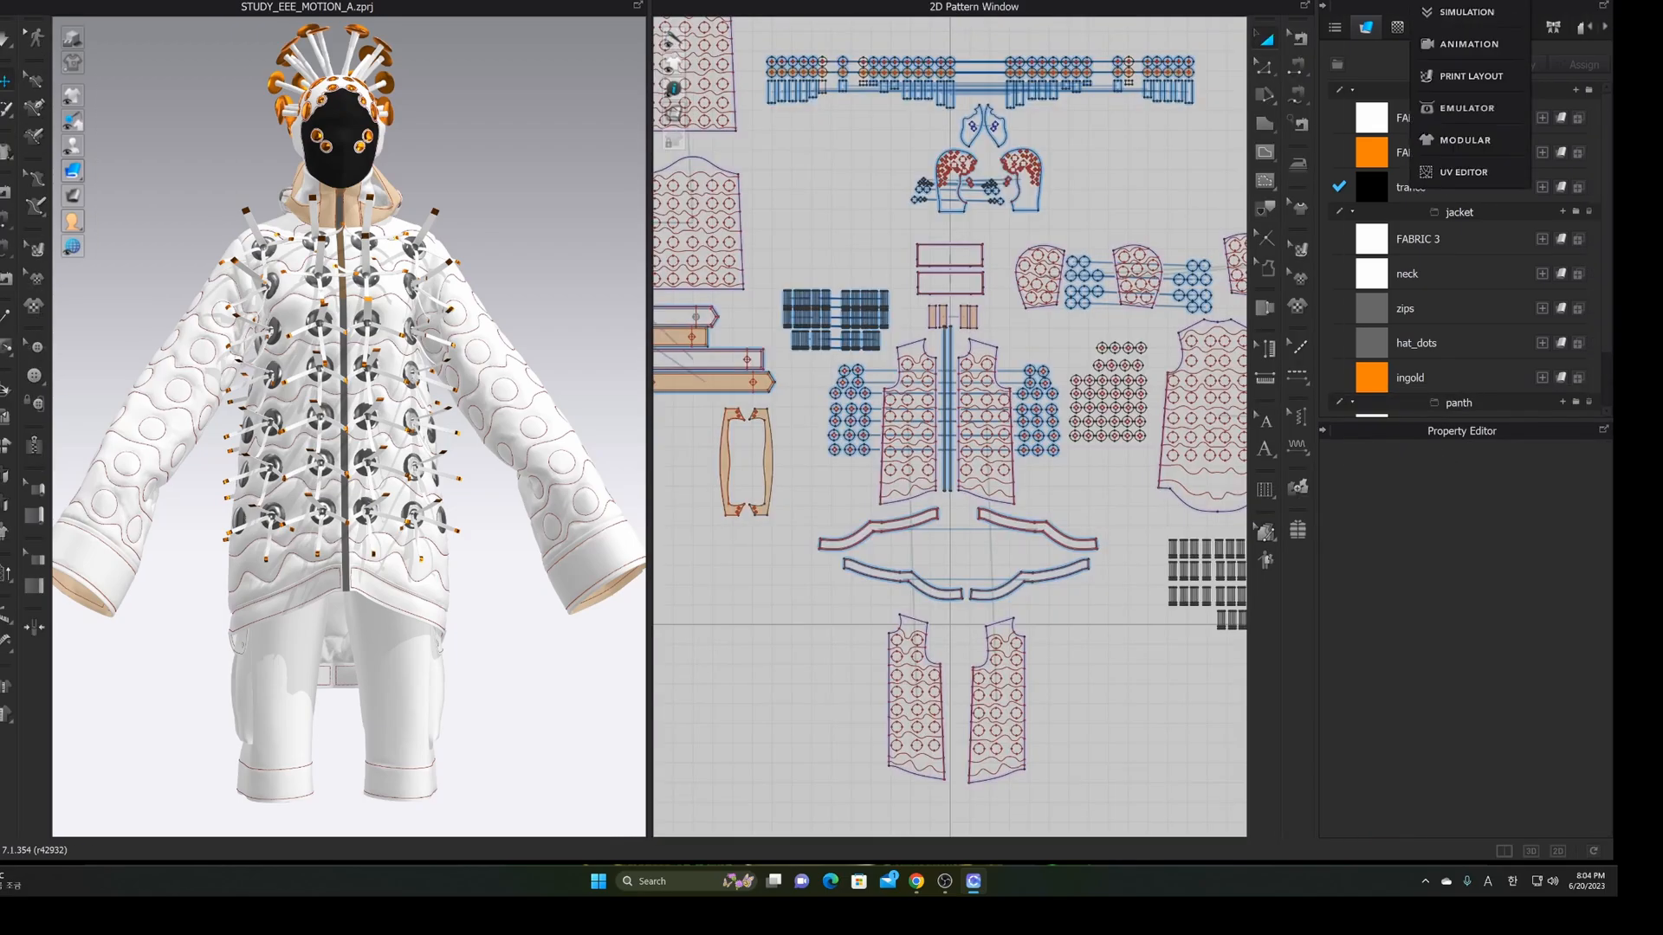
left_click(1472, 43)
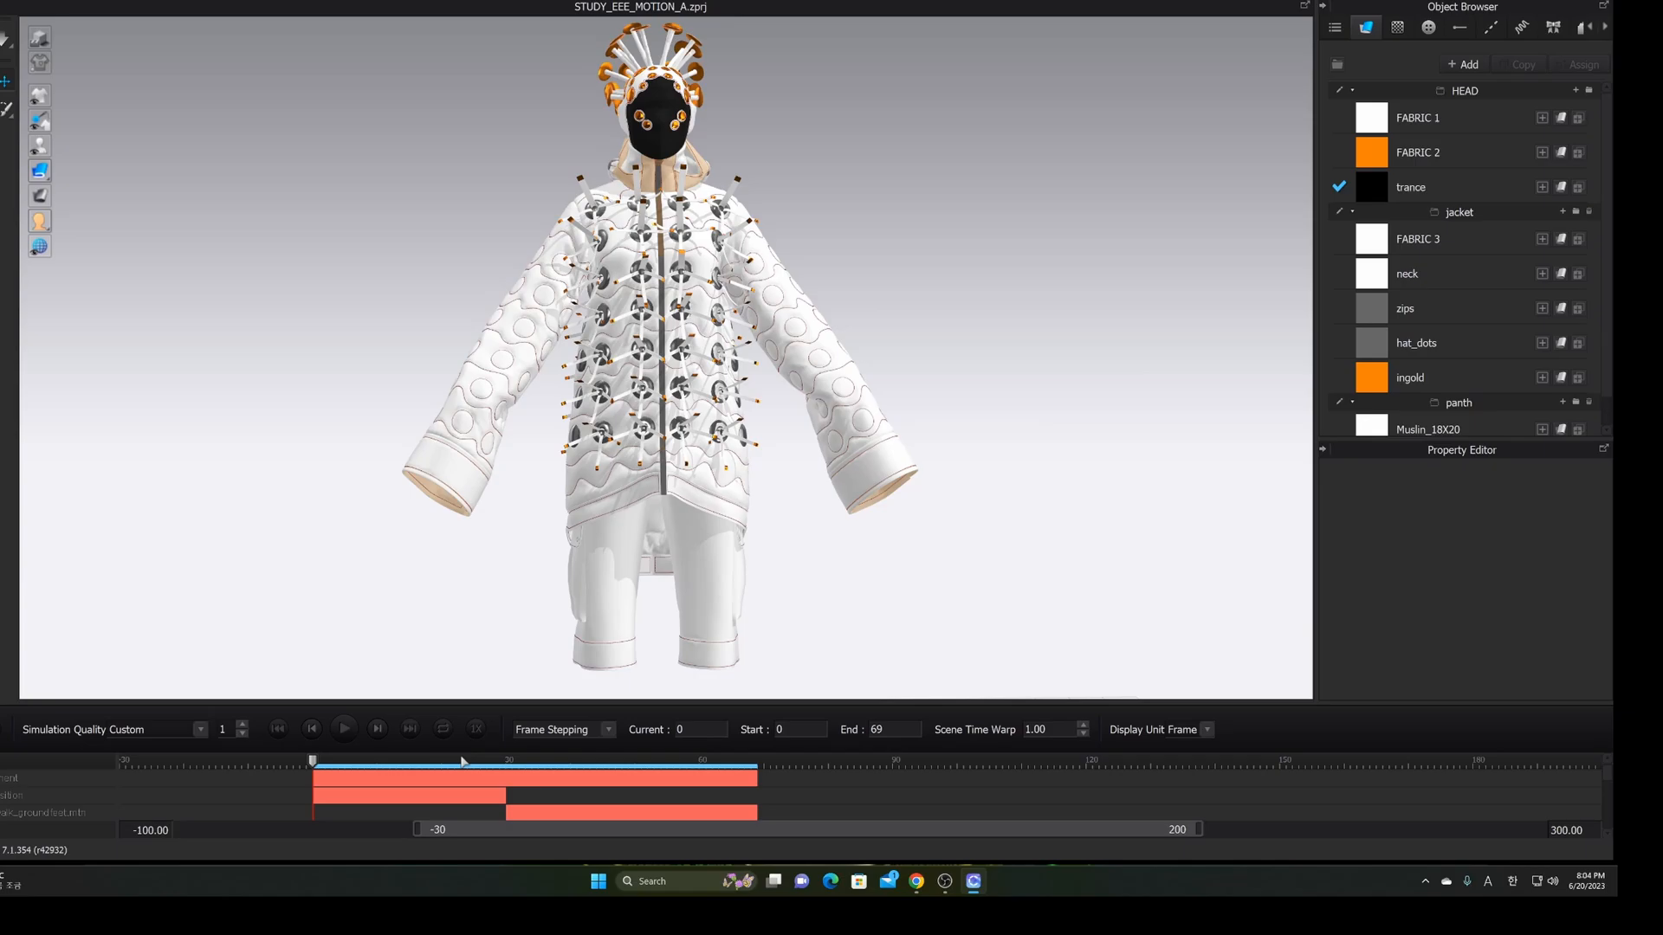
left_click(463, 762)
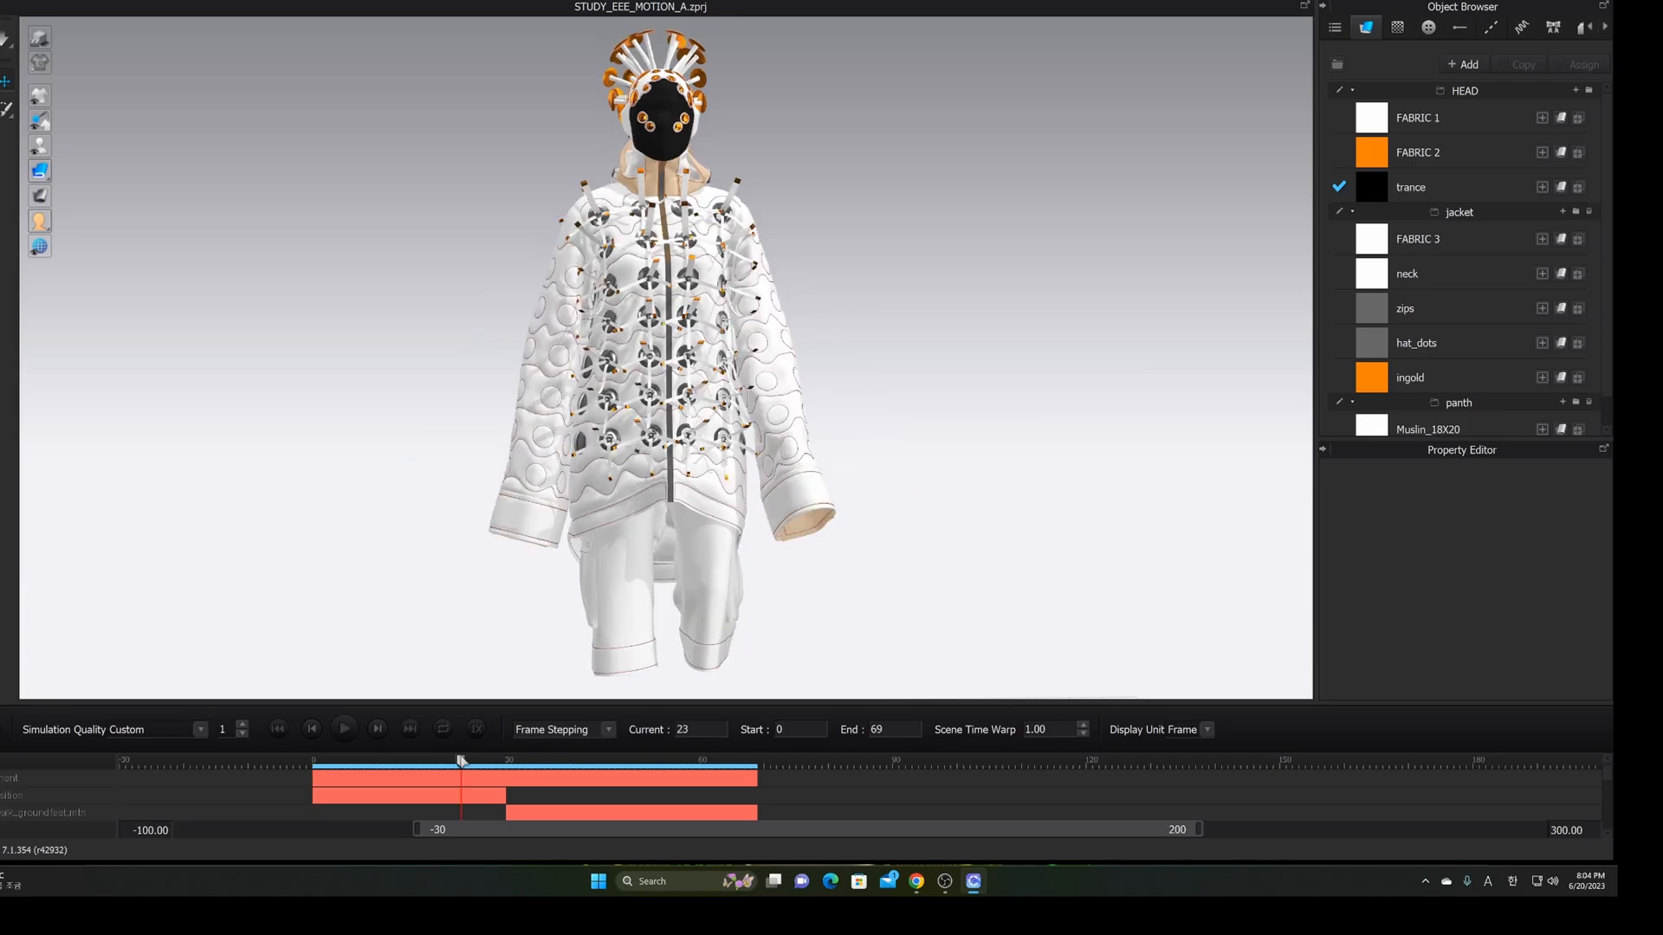
left_click(578, 764)
right_click_drag(779, 598, 450, 606)
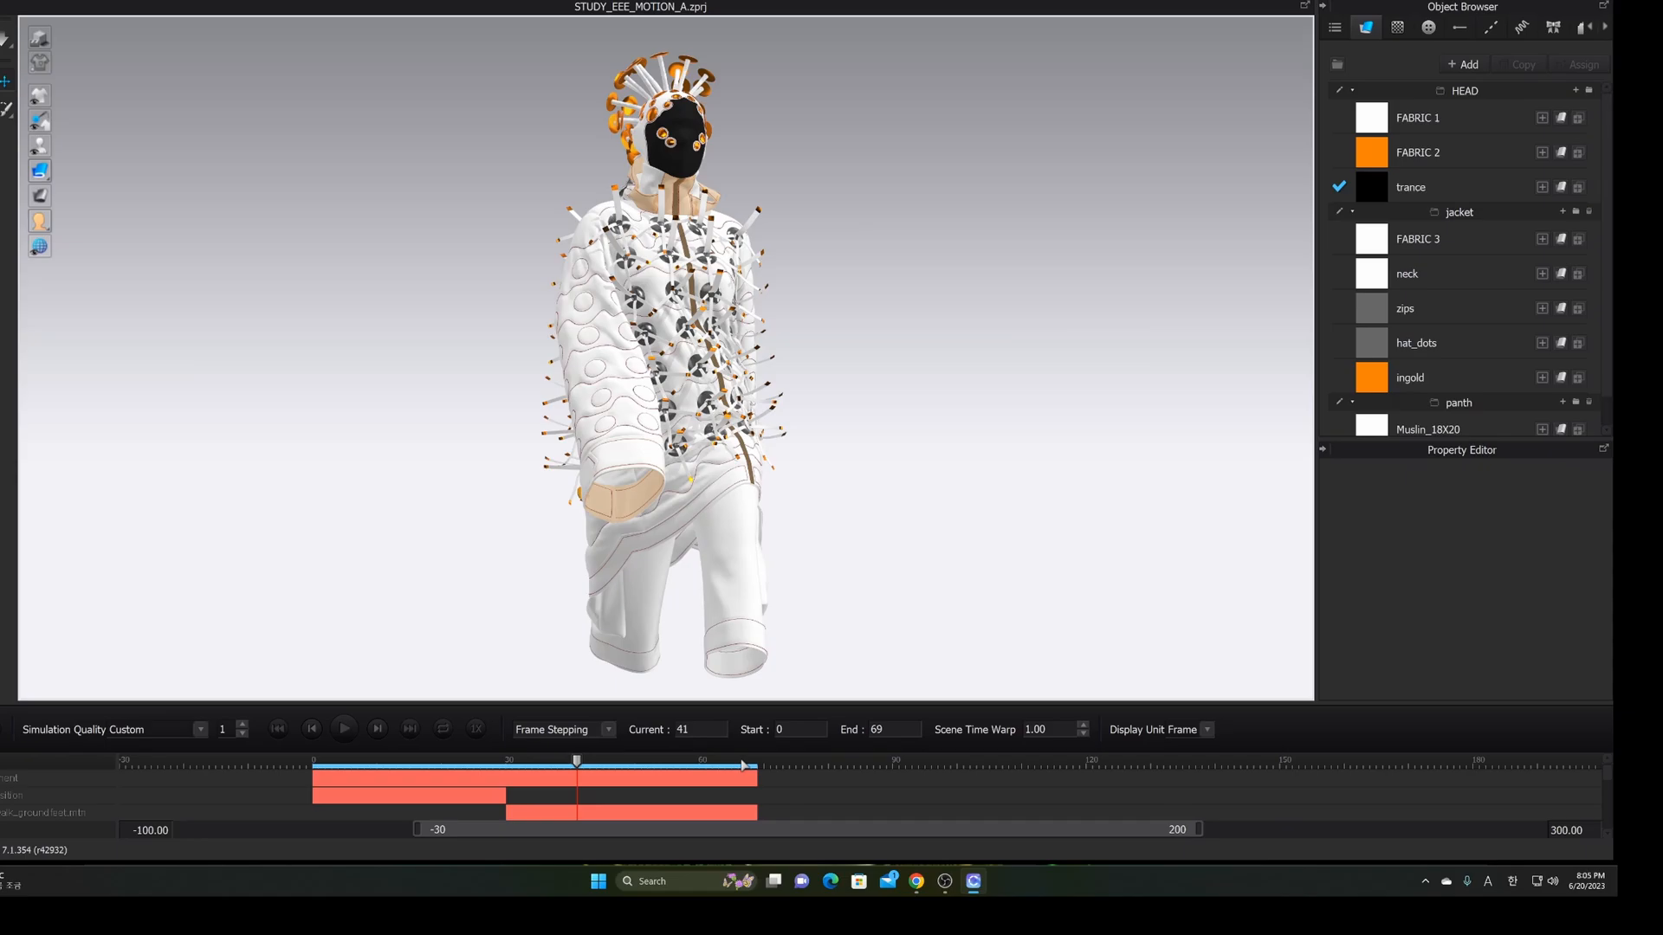
Check frames 66, 69 and 30, turning the avatar toward a frontal view
left_click(743, 765)
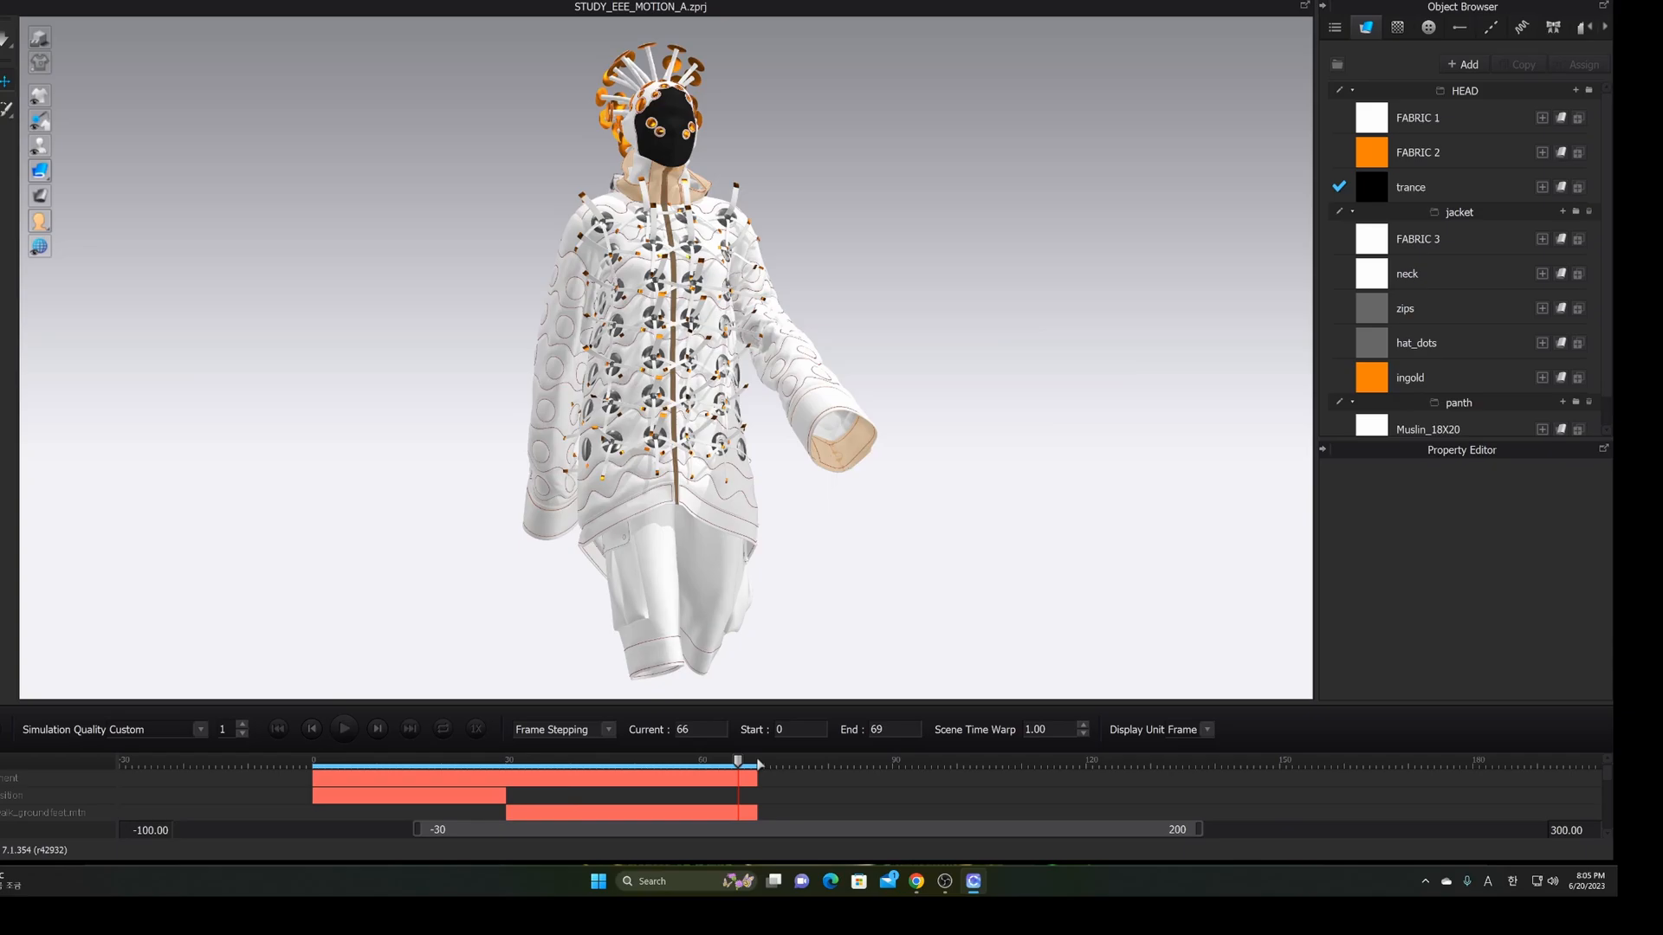
left_click(758, 765)
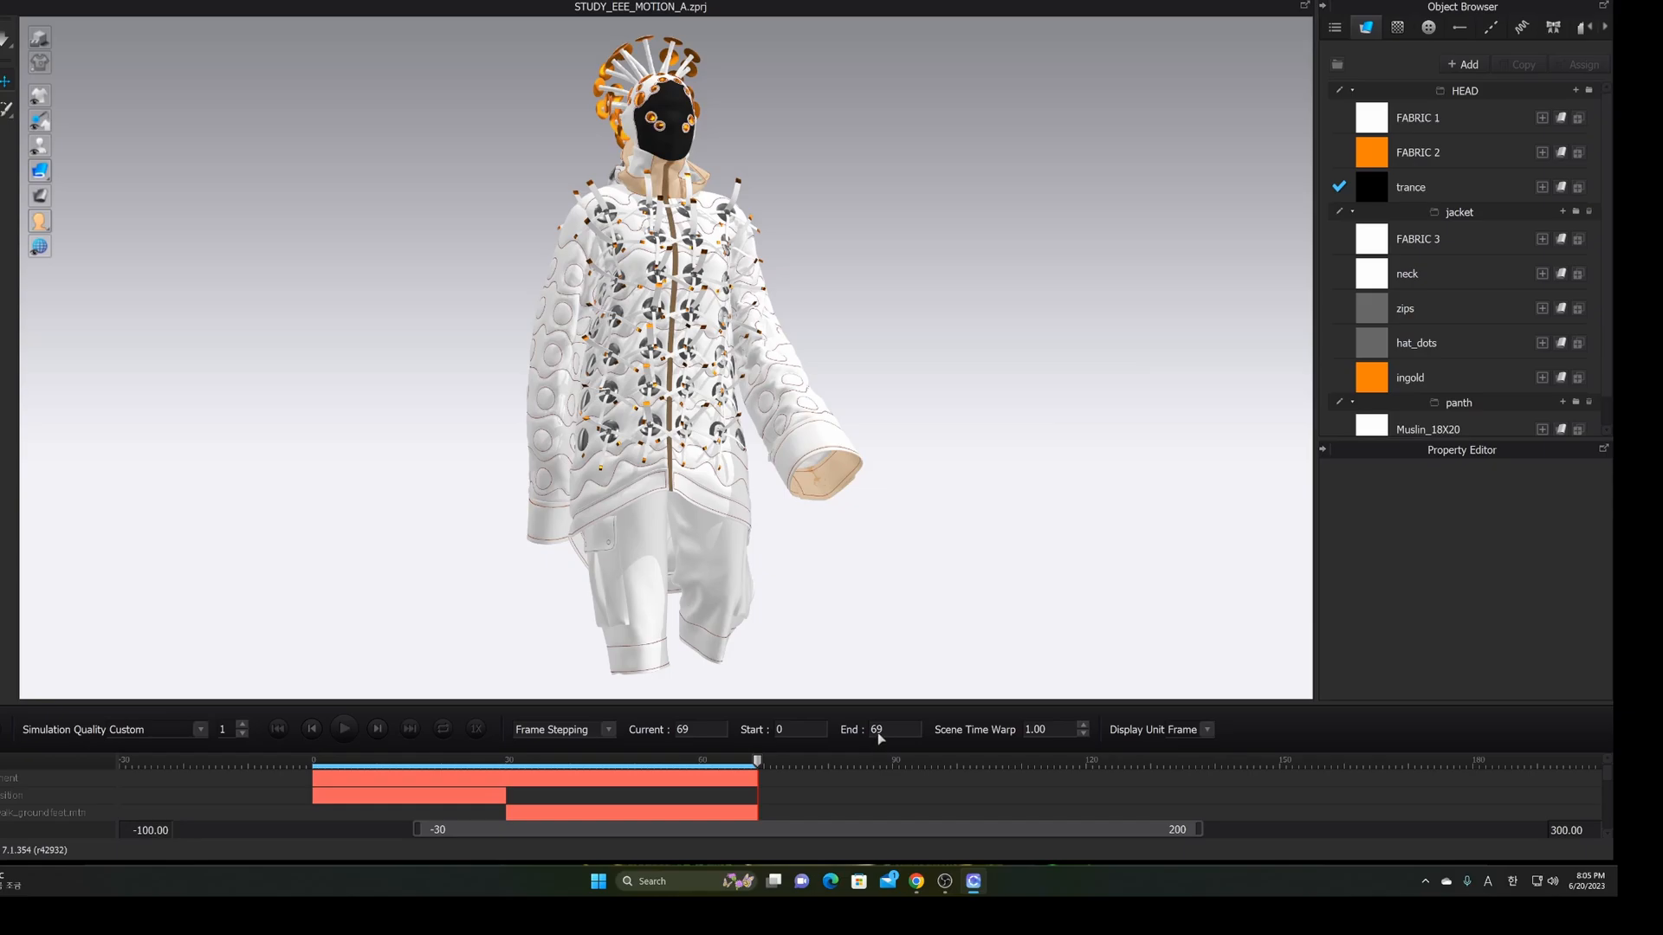
left_click(506, 763)
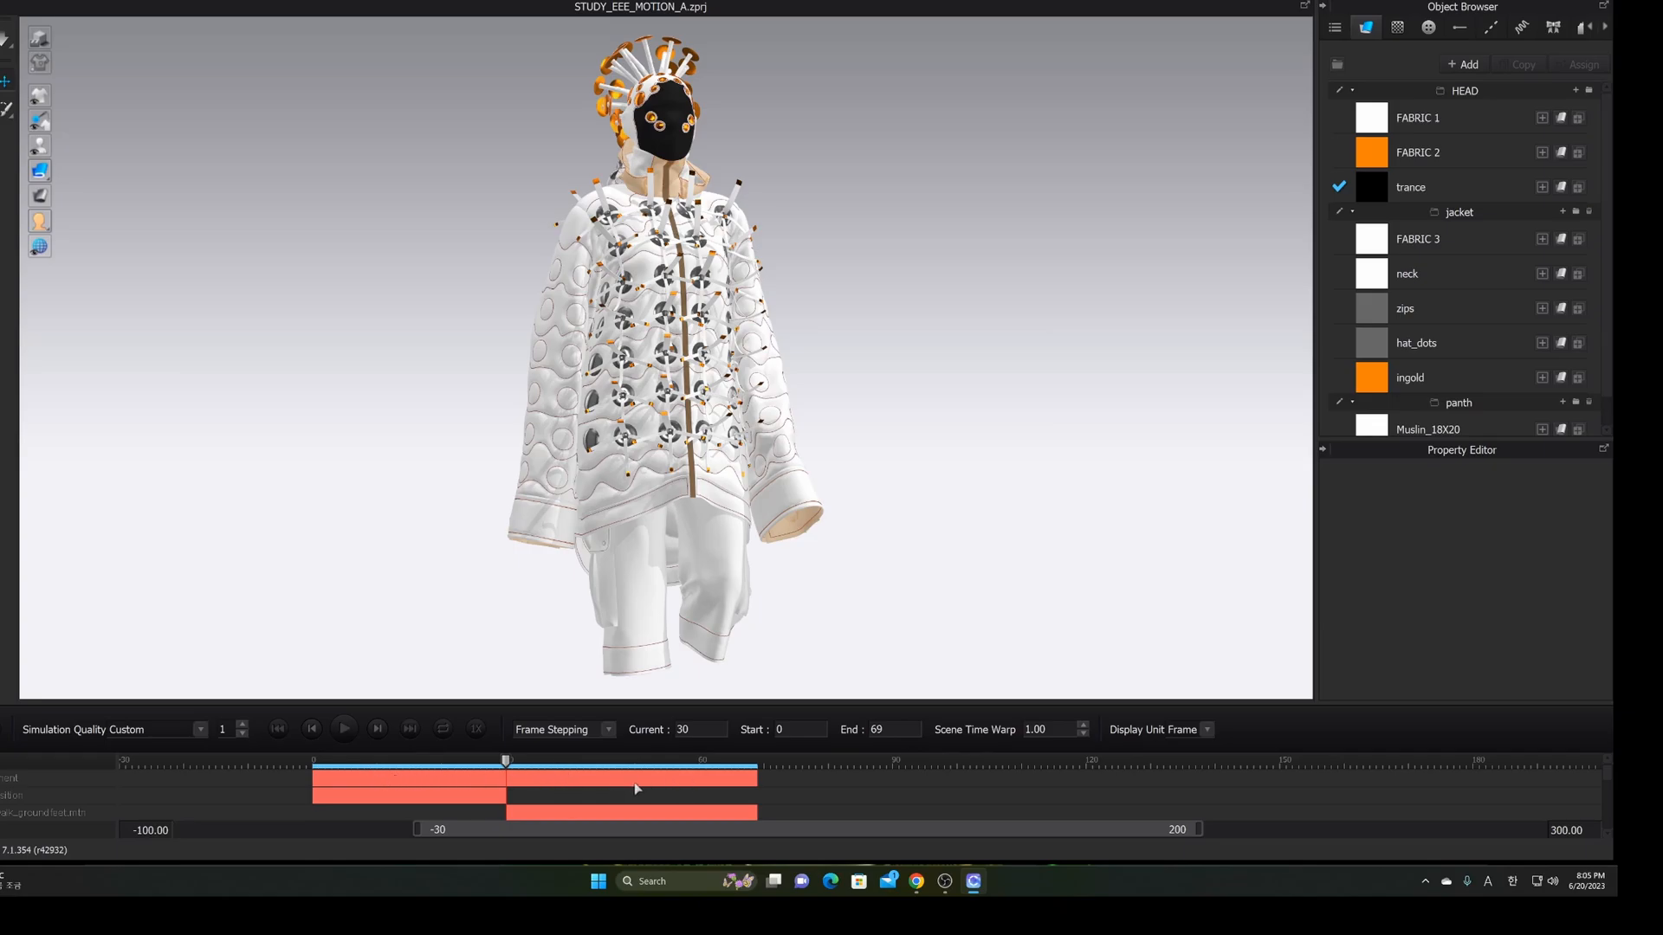
mouse_move(706, 371)
right_mouse_down()
mouse_move(656, 371)
mouse_move(715, 372)
right_mouse_up()
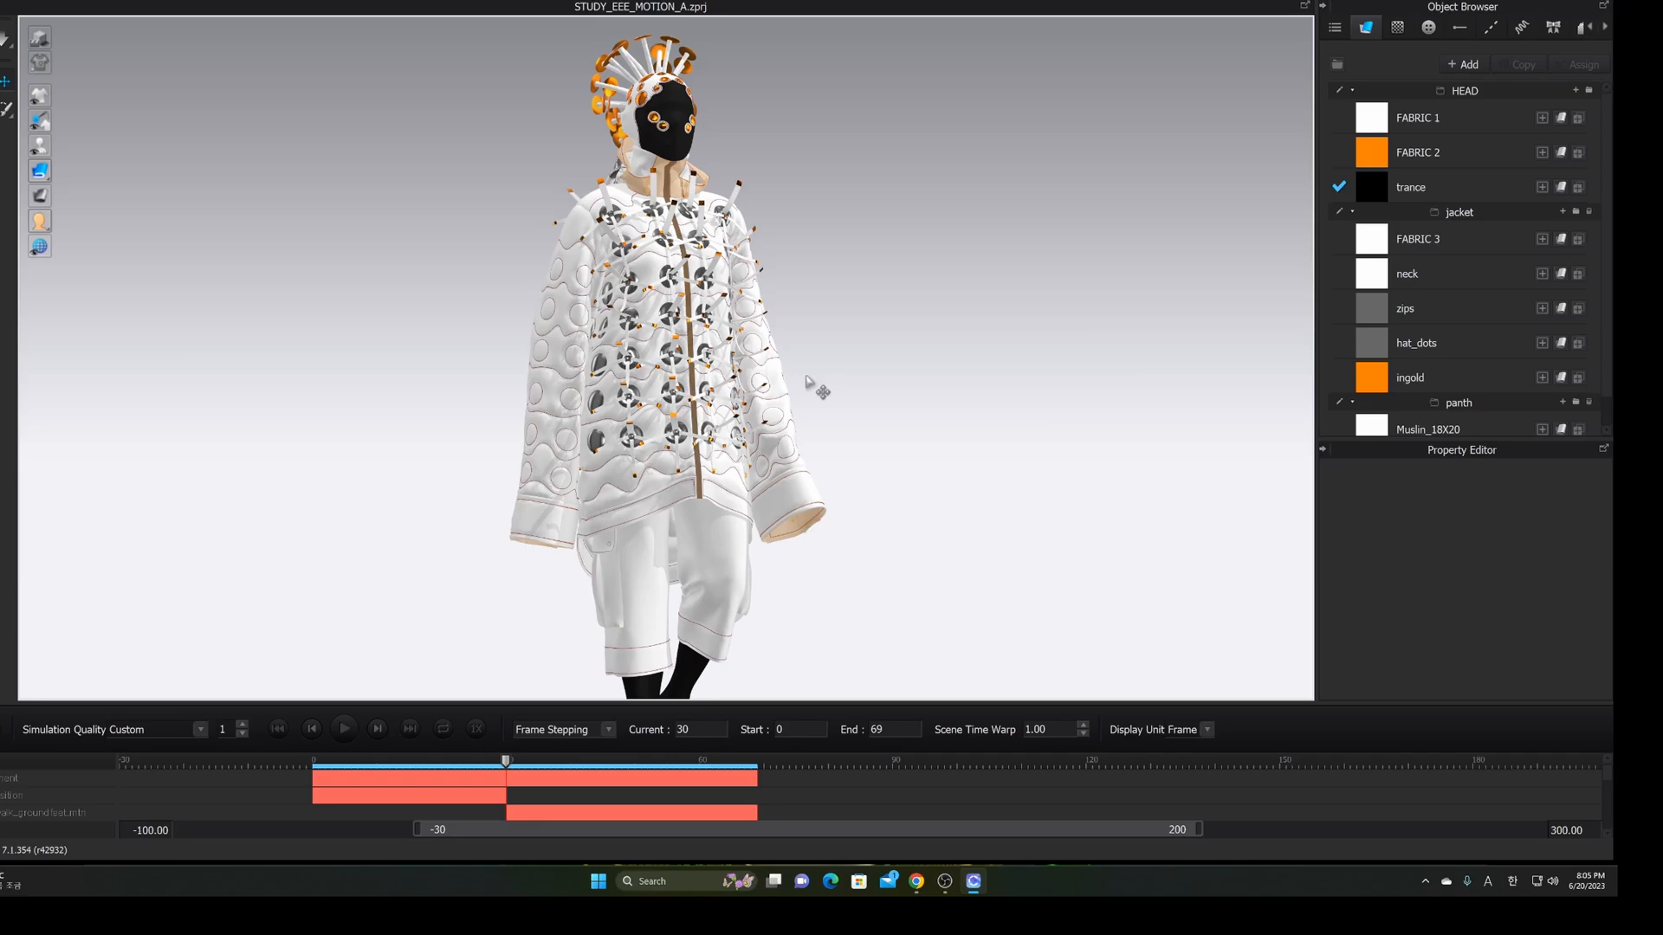
right_click_drag(796, 381, 802, 386)
scroll(802, 386, "down", 2)
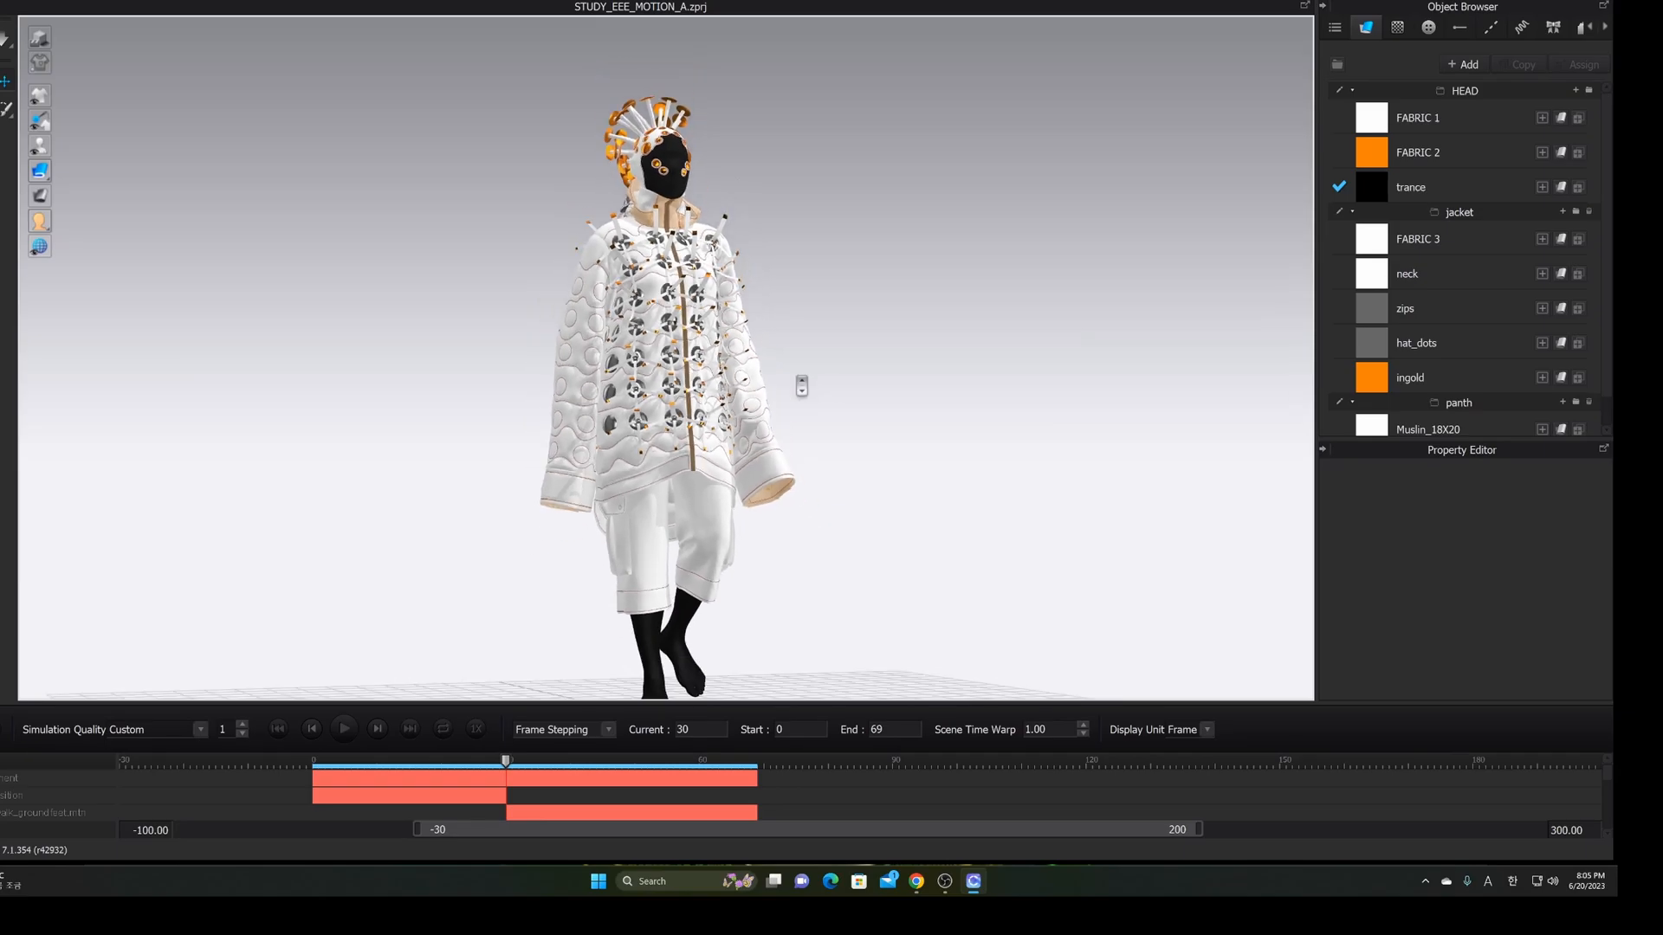
scroll(802, 387, "up", 3)
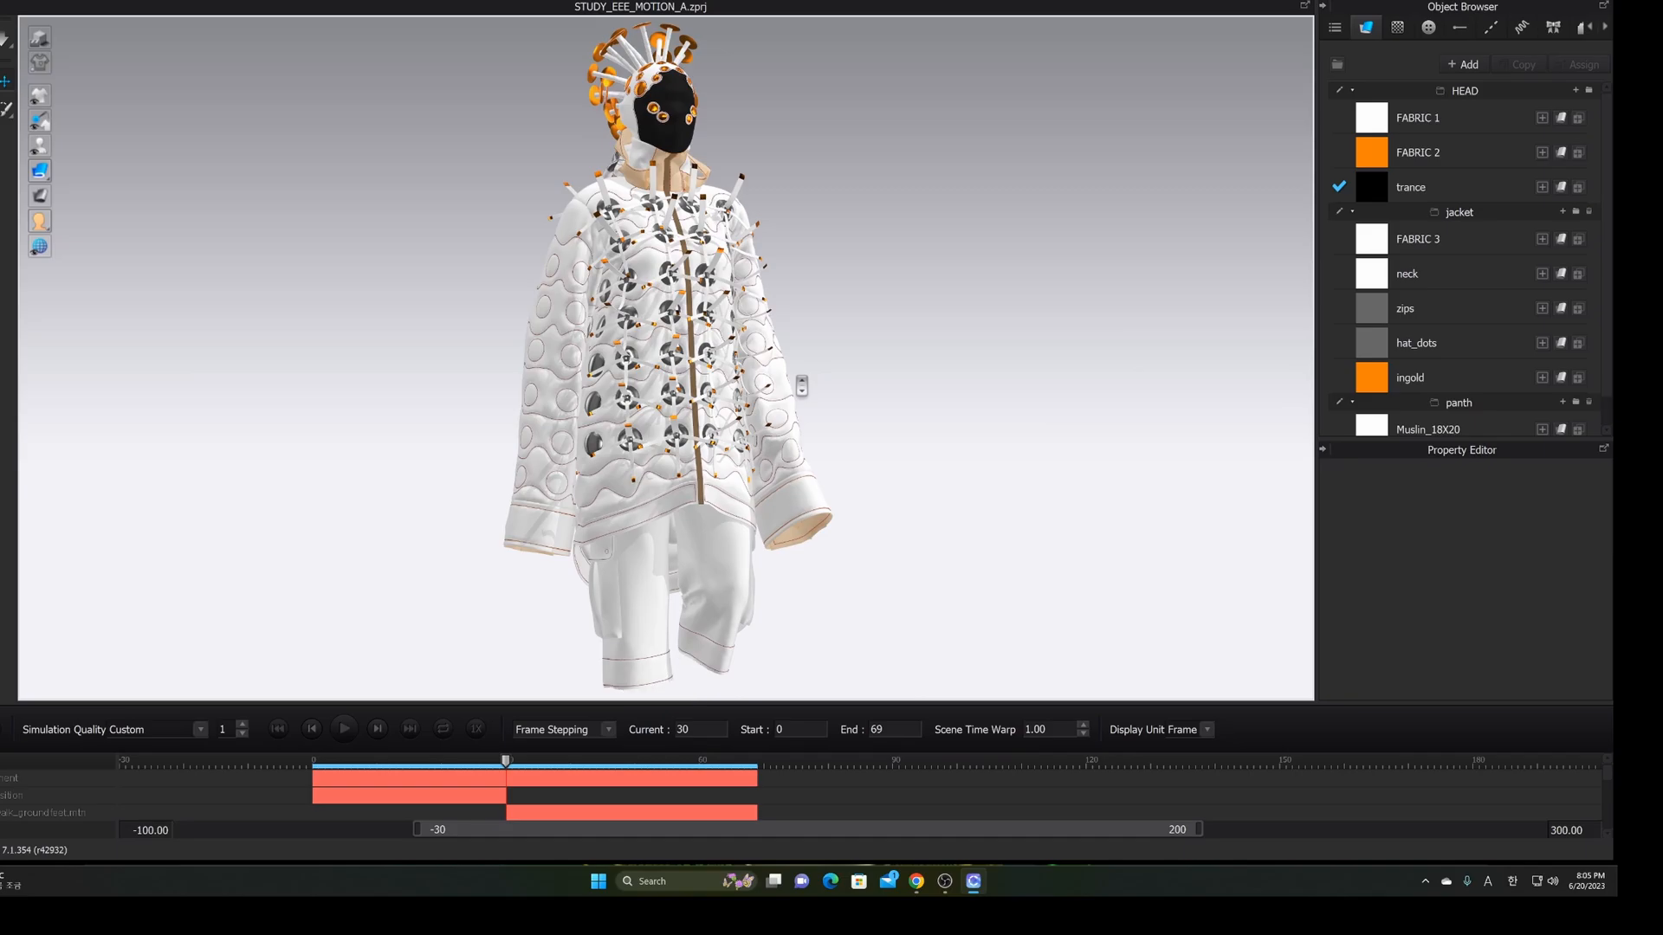
Start a standard MDD Cache export of the animation from File > Export
left_click(9, 1)
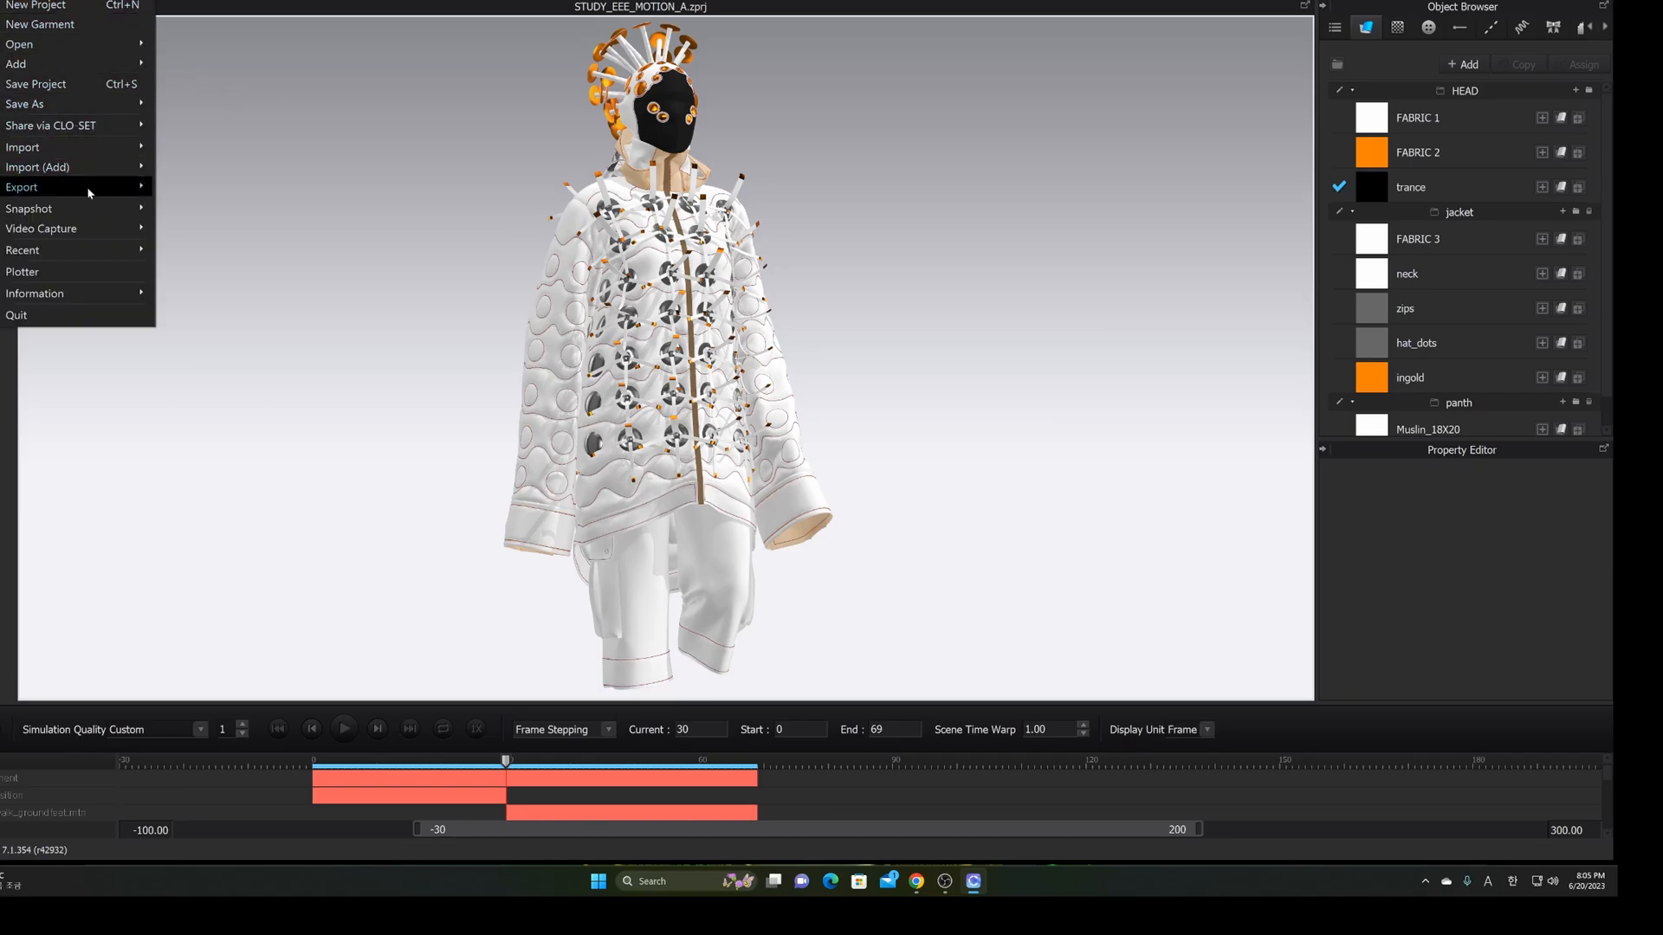
mouse_move(88, 188)
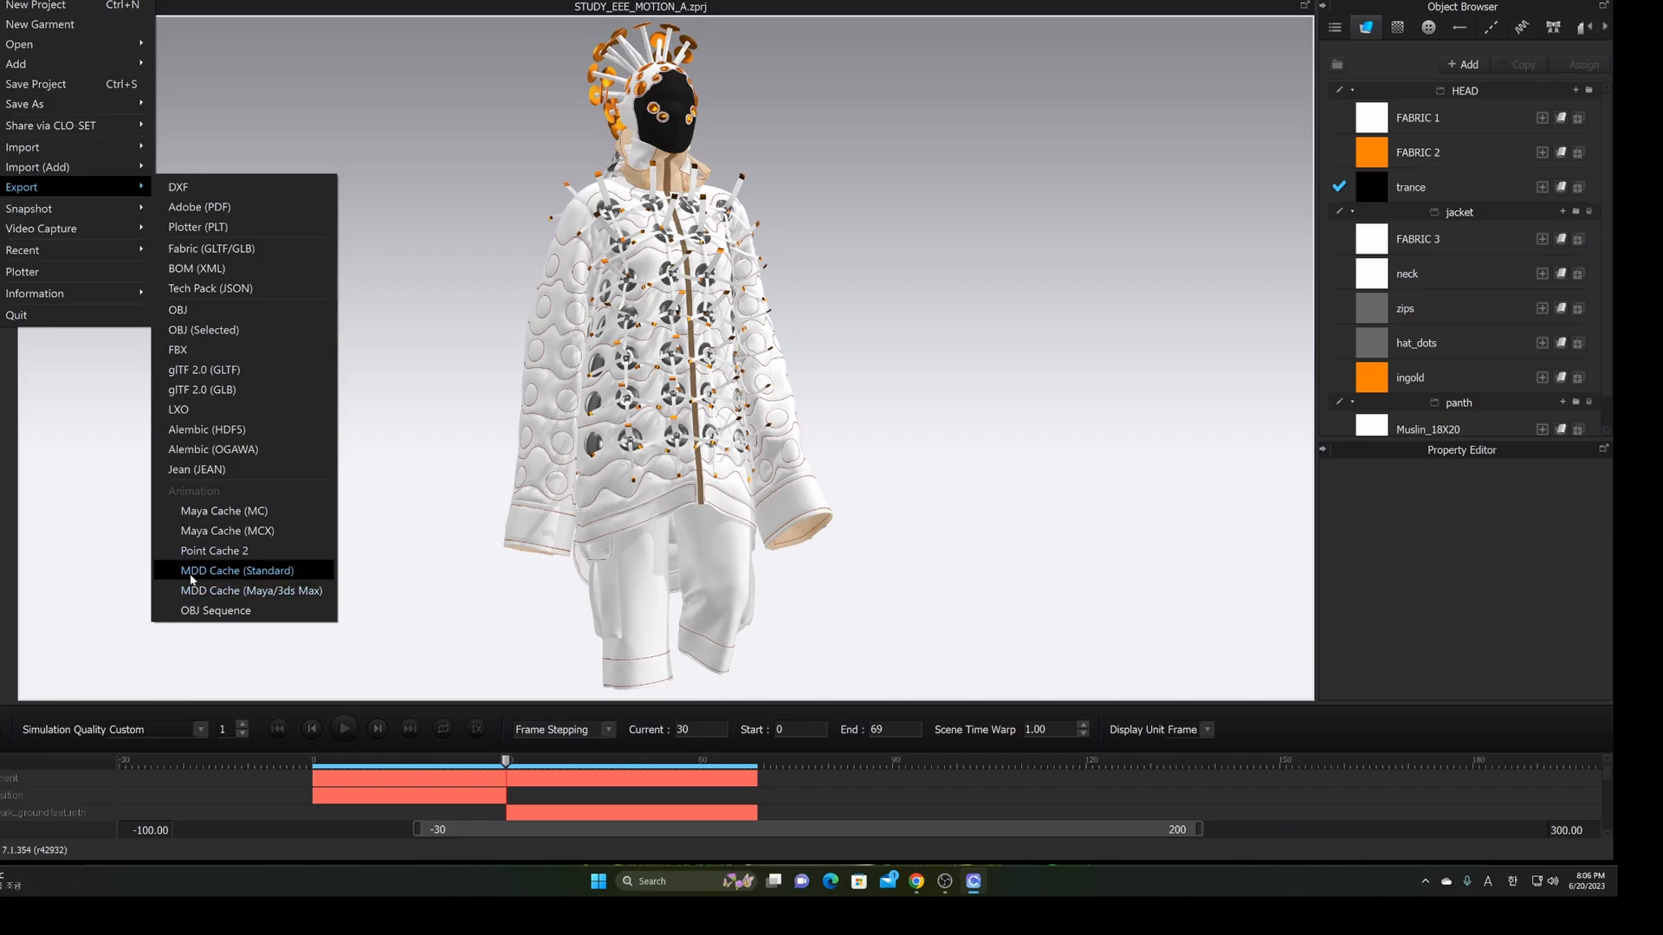
left_click(287, 575)
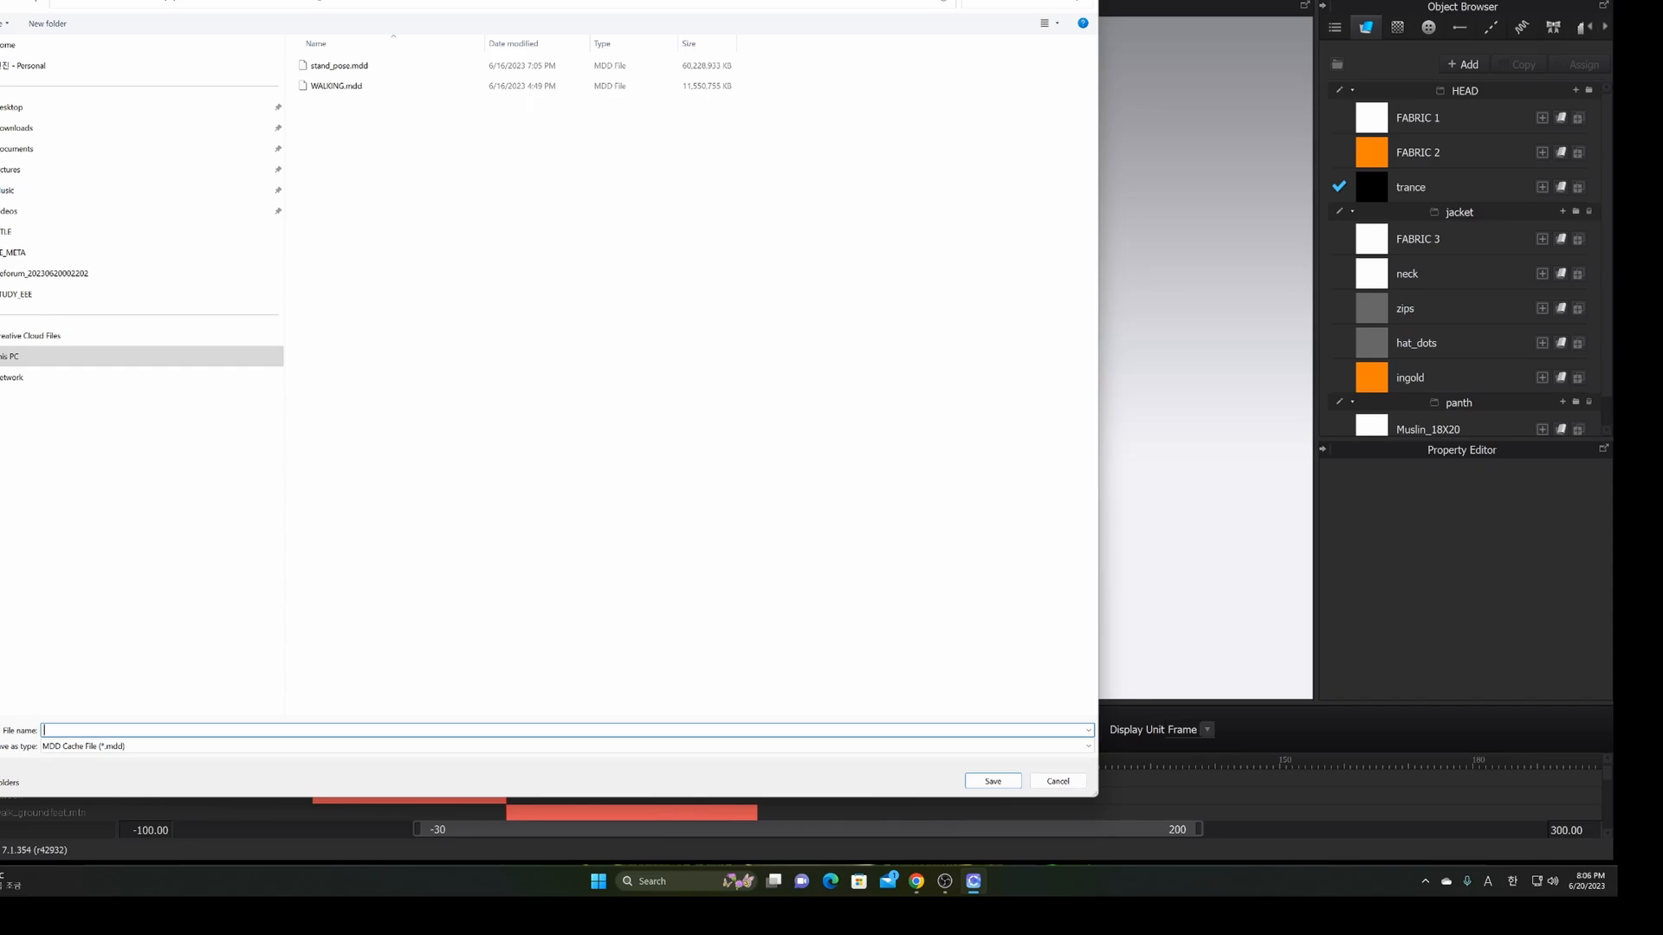
Save the MDD cache under the file name walking_ani_v01
type("wa")
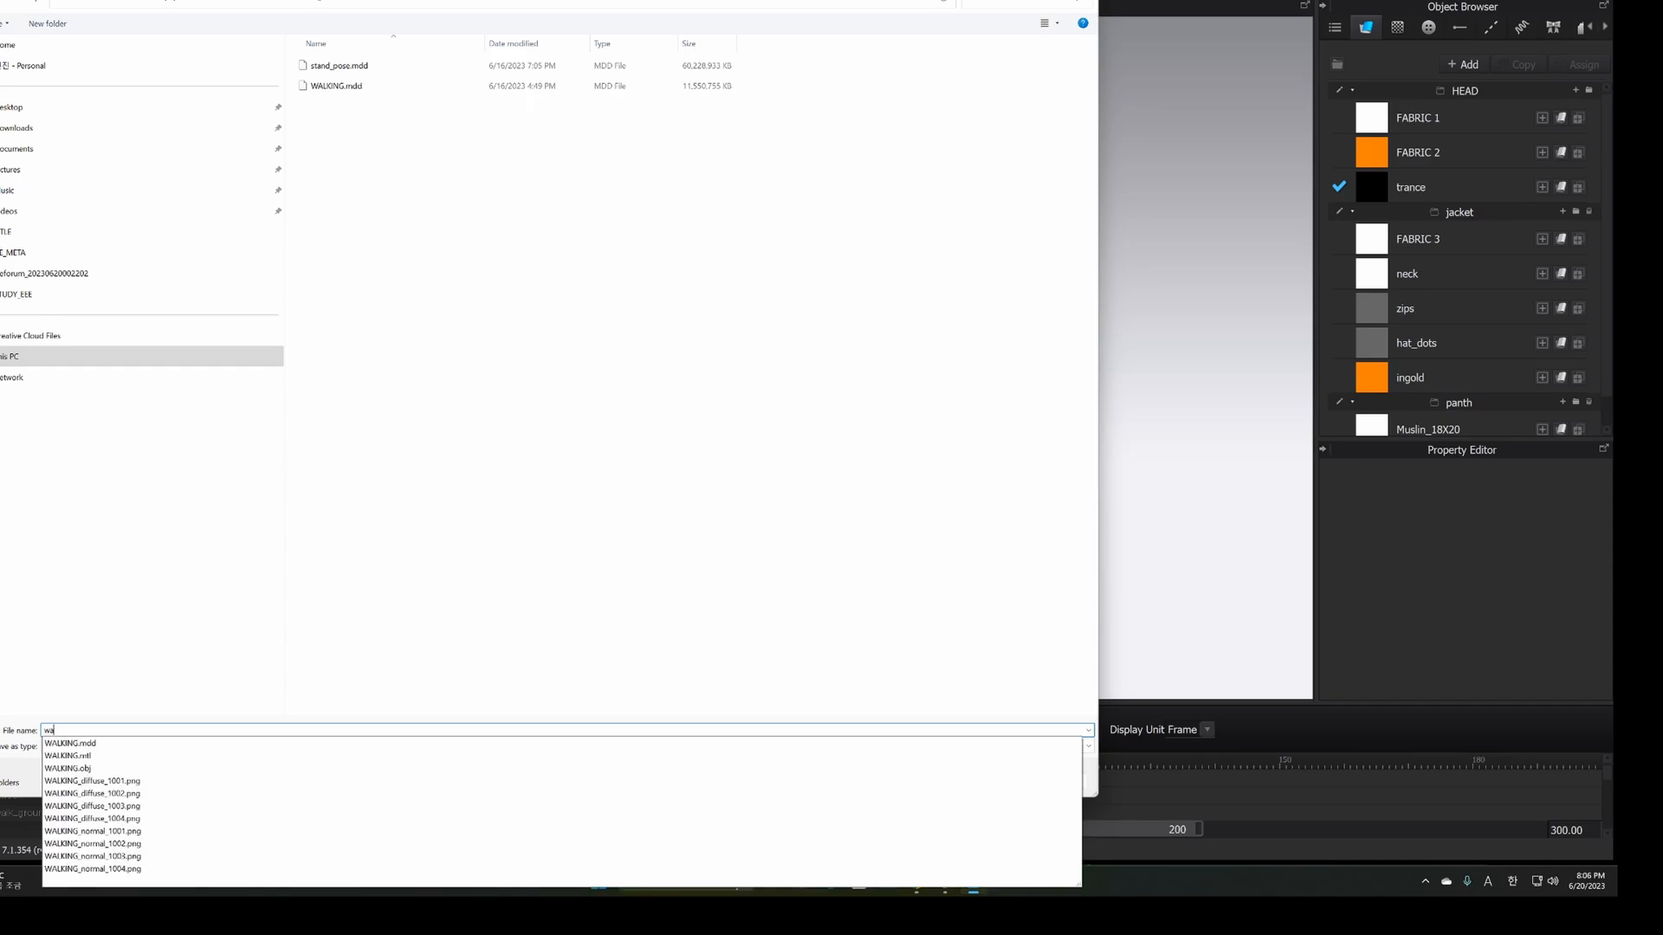
type("lking_ani_v01")
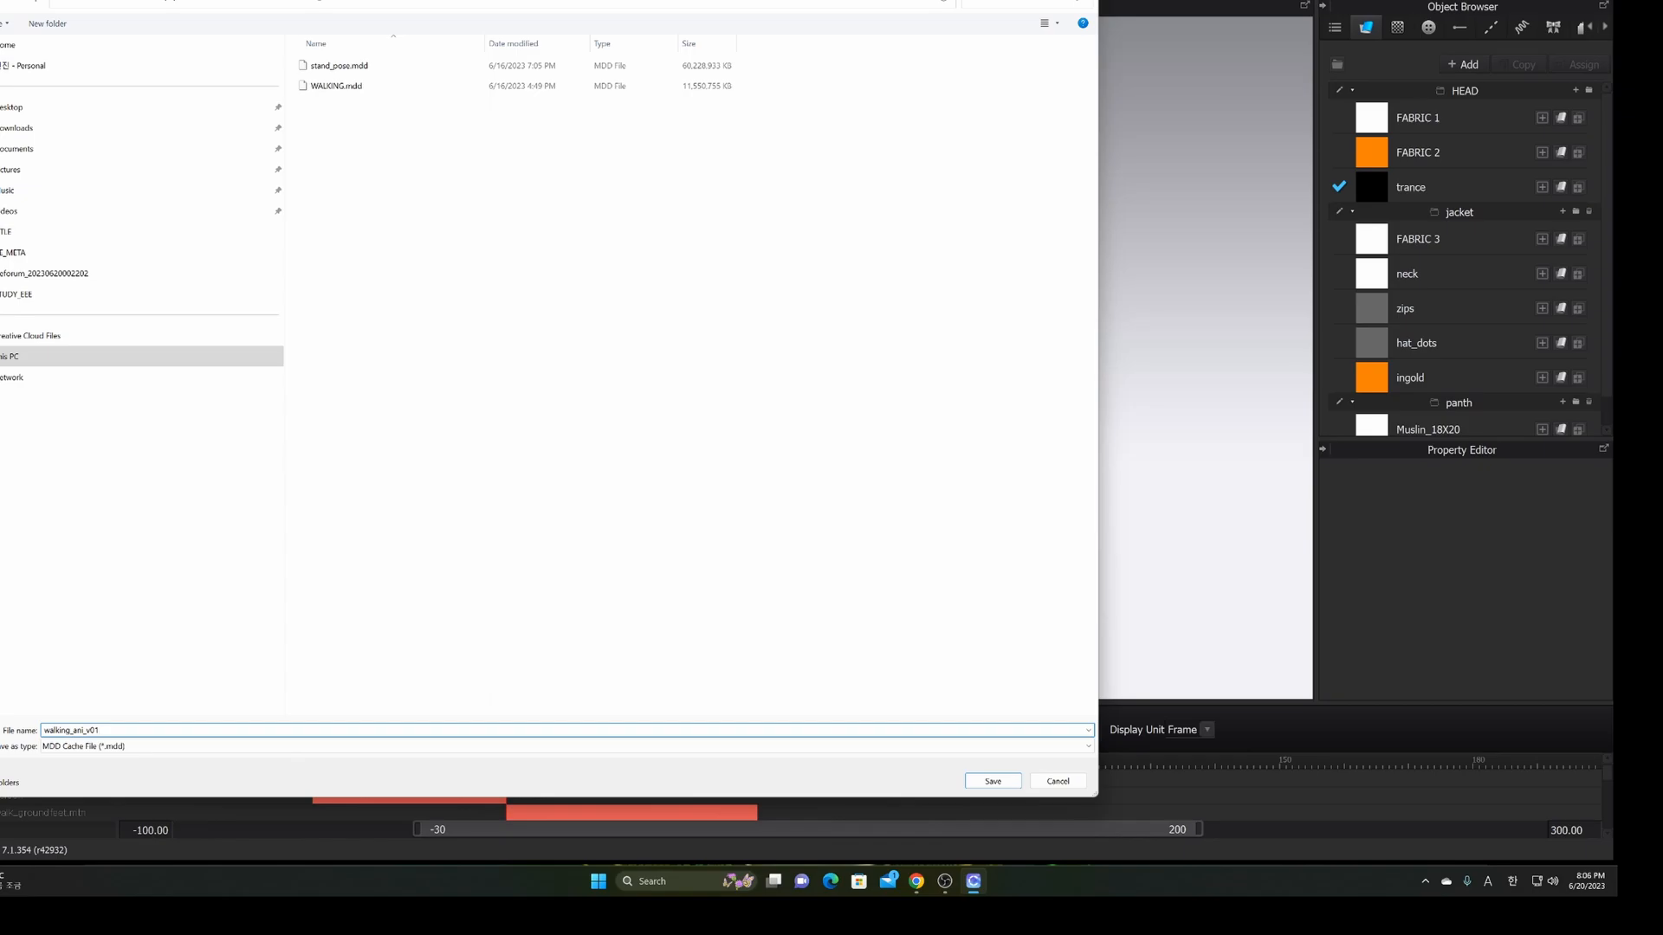
key("Return")
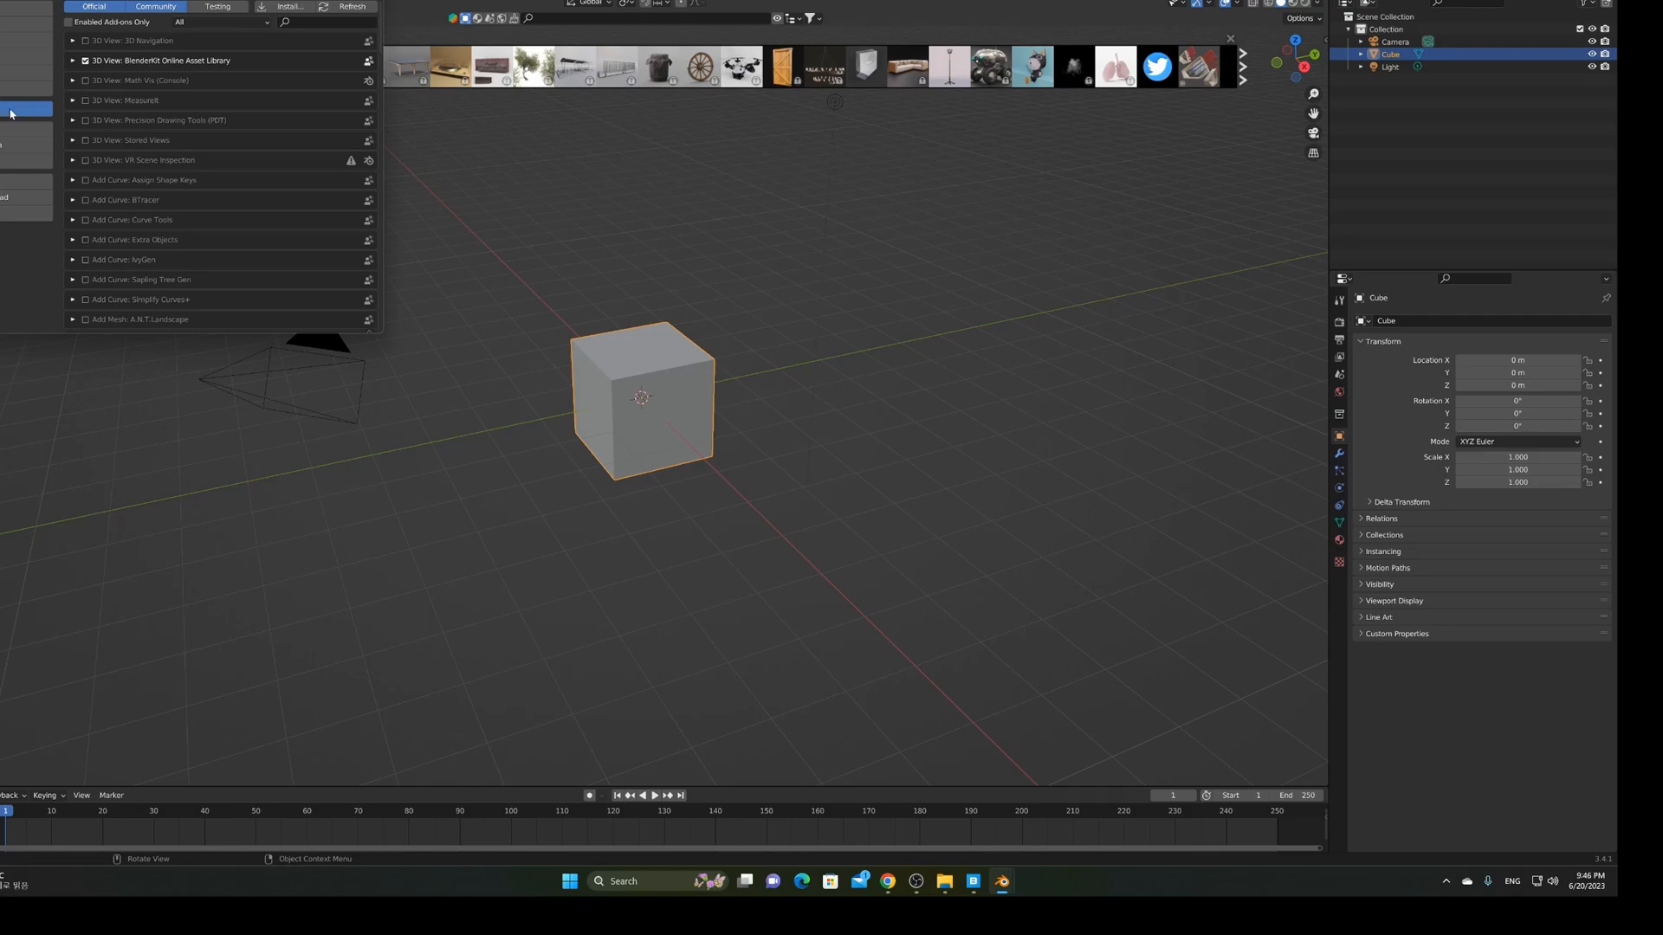
Cancel the add-on install and close the Preferences window
left_click(288, 7)
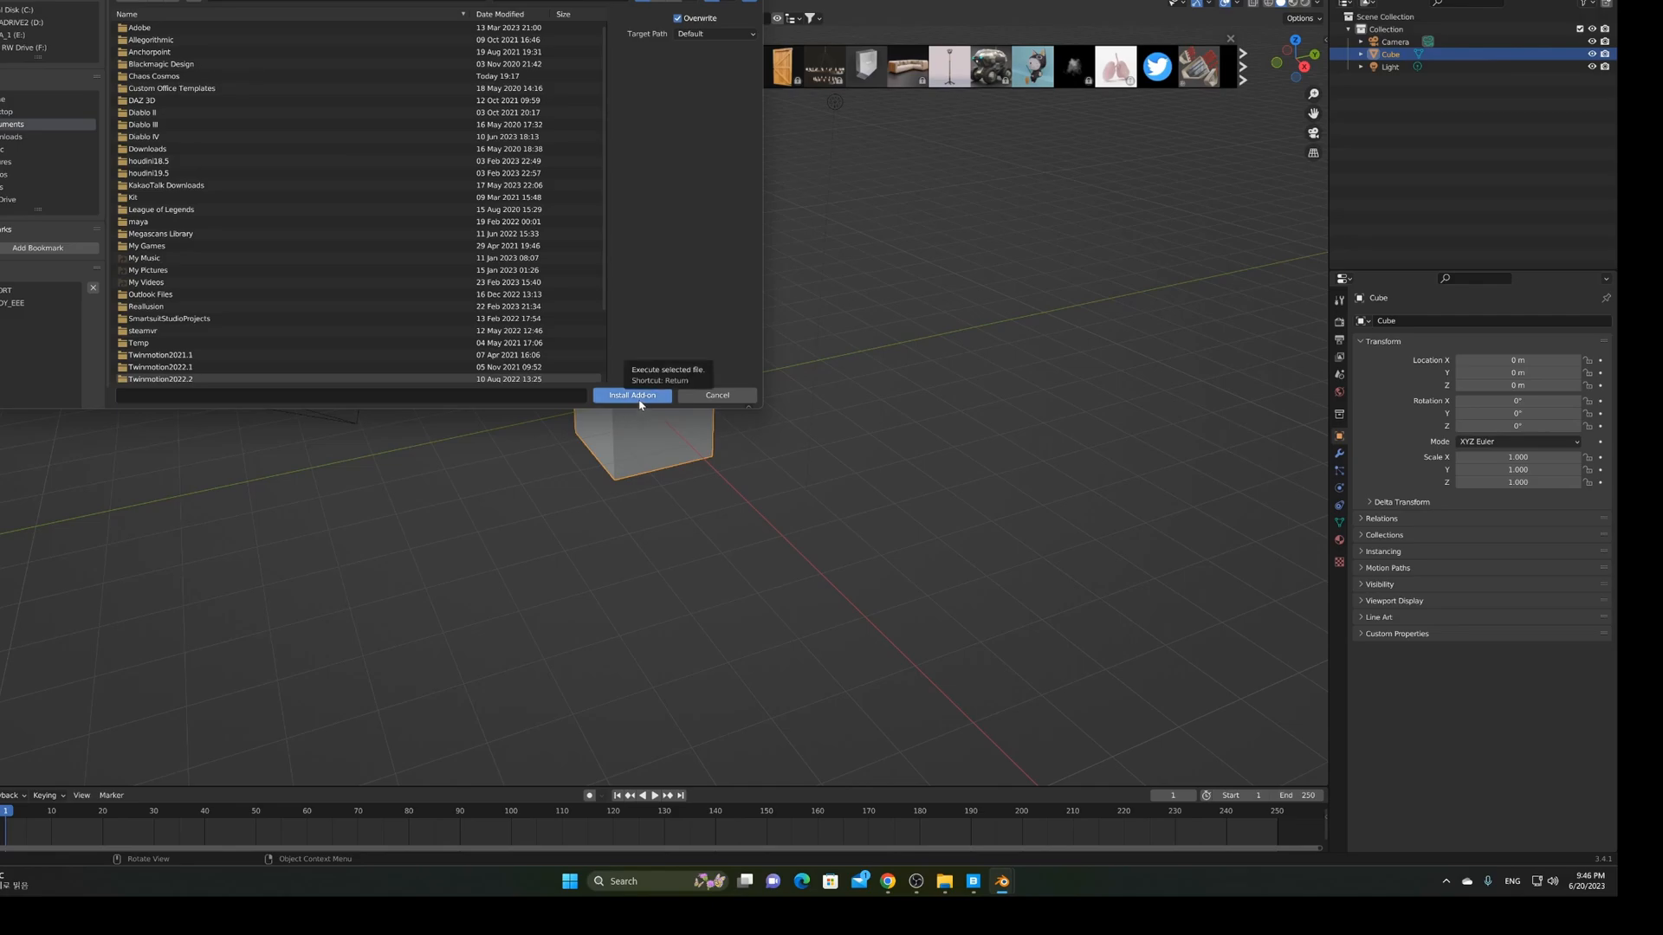
left_click(739, 397)
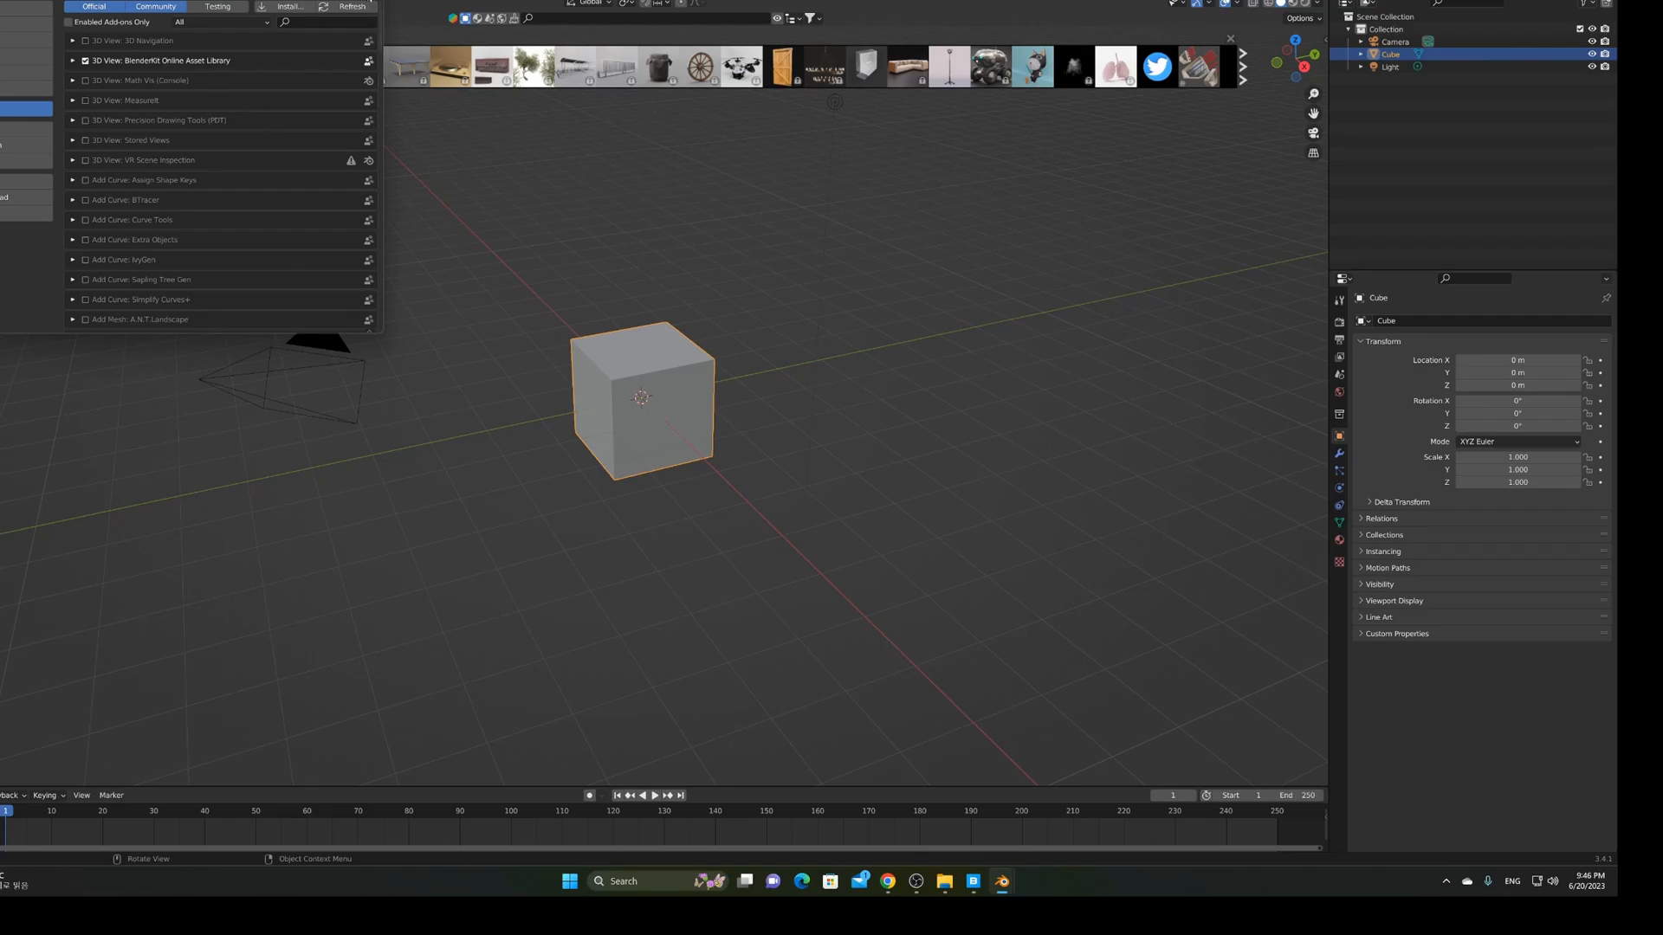
left_click(369, 0)
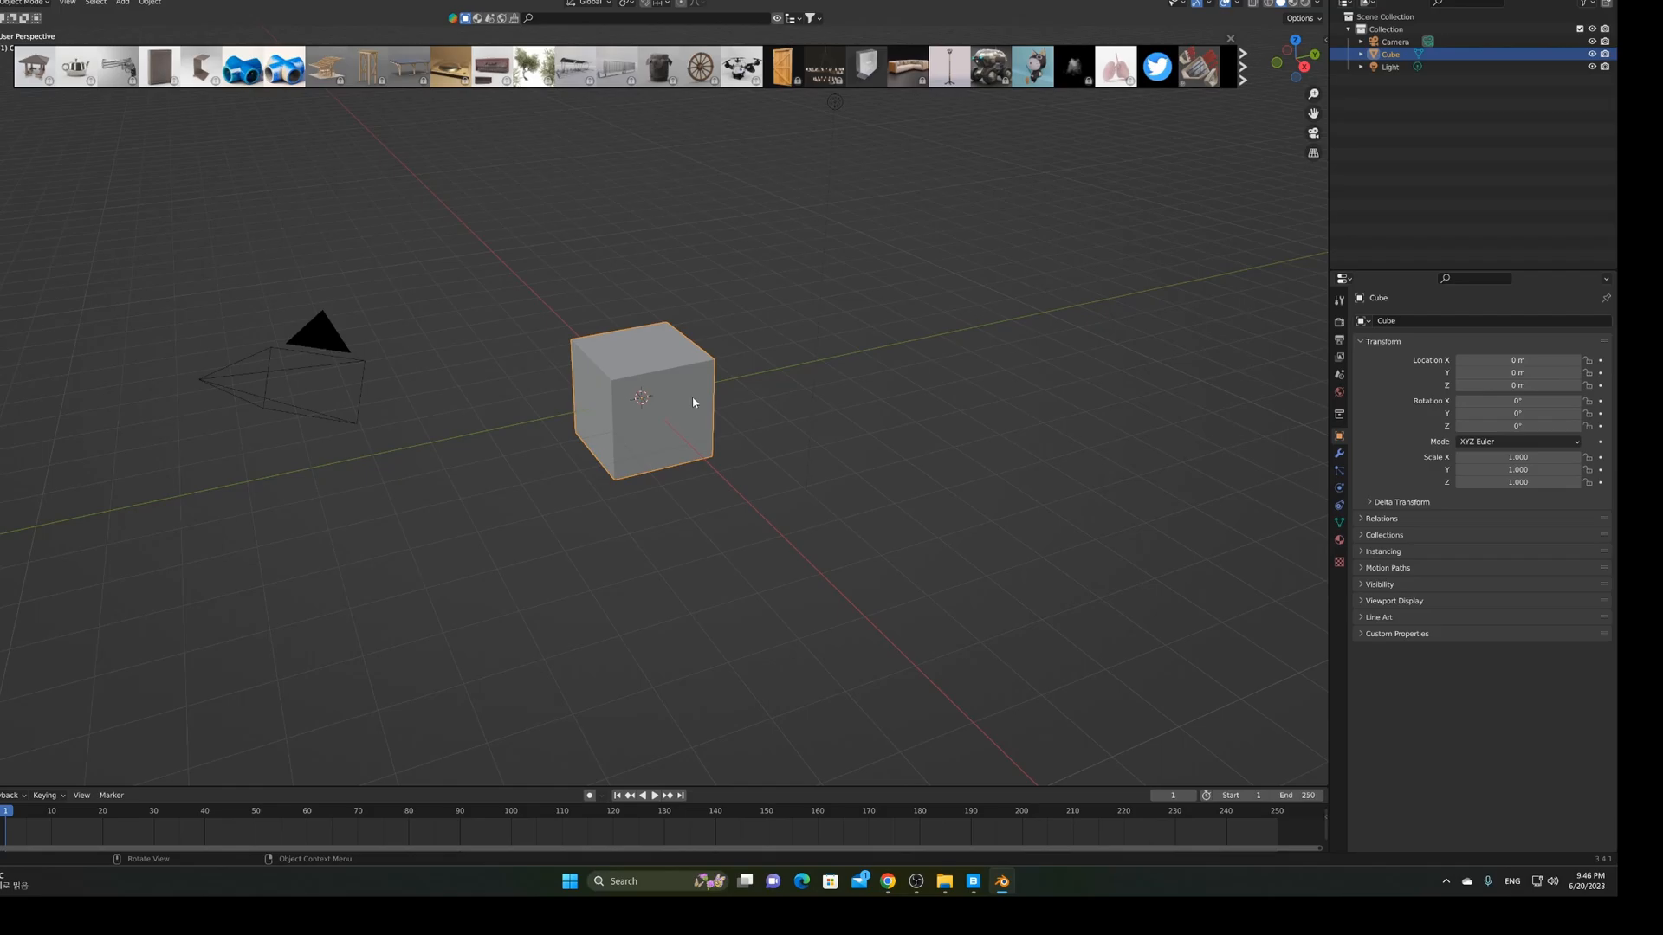
Delete the default cube and start a Wavefront (.obj) (legacy) import
key("Delete")
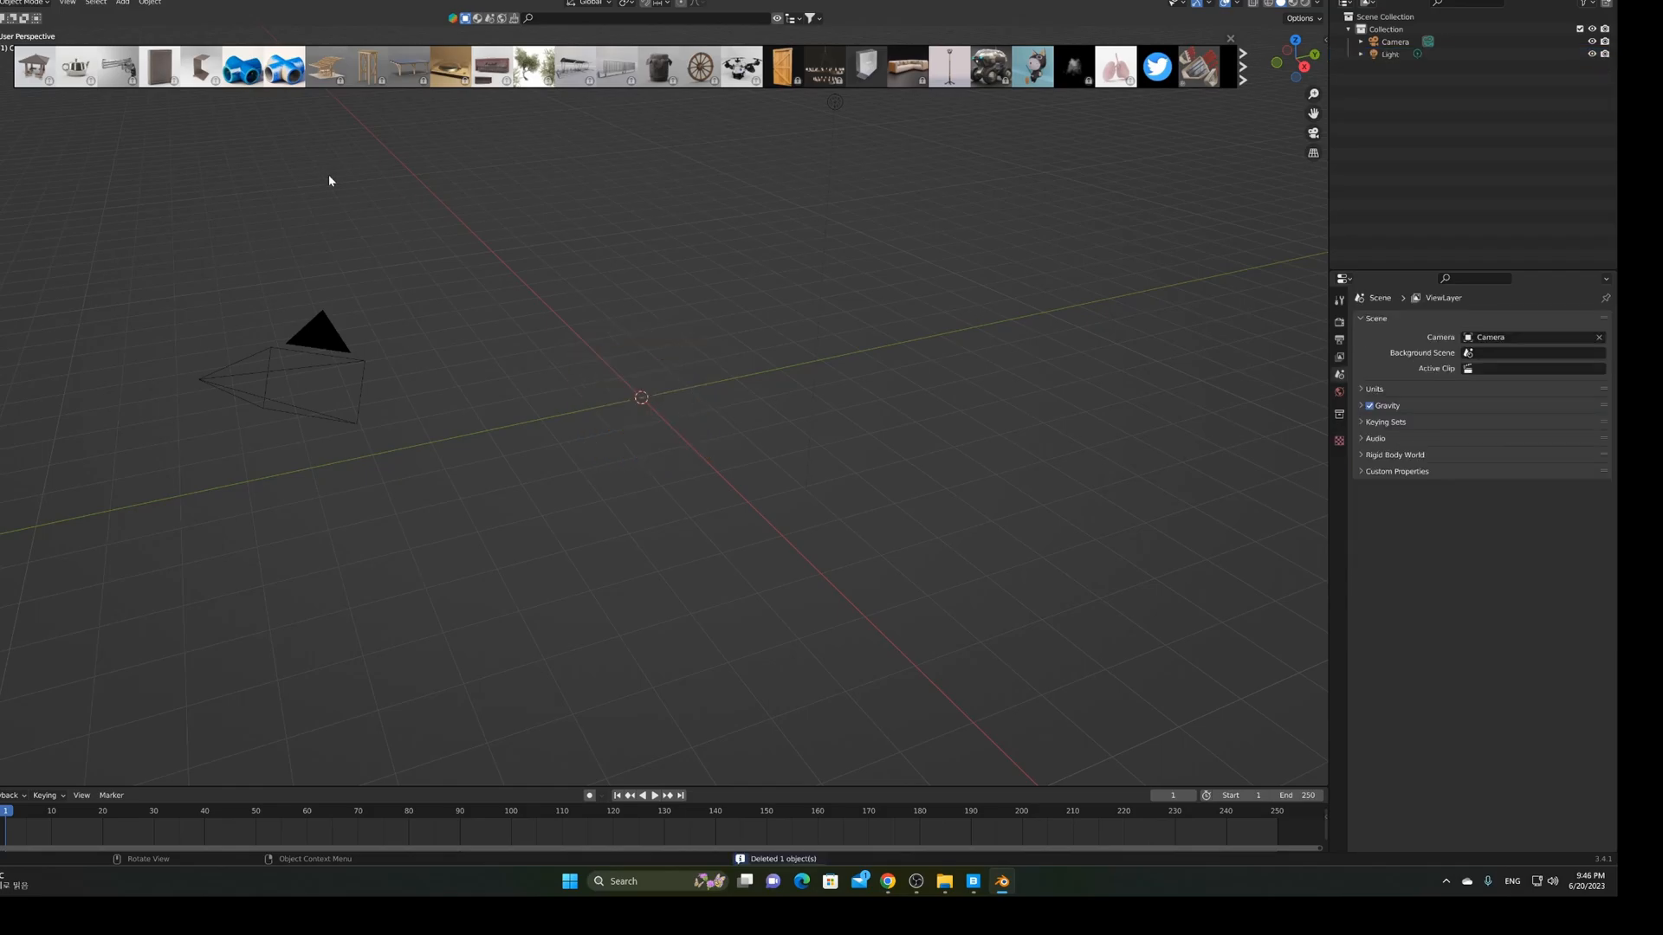
left_click(20, 2)
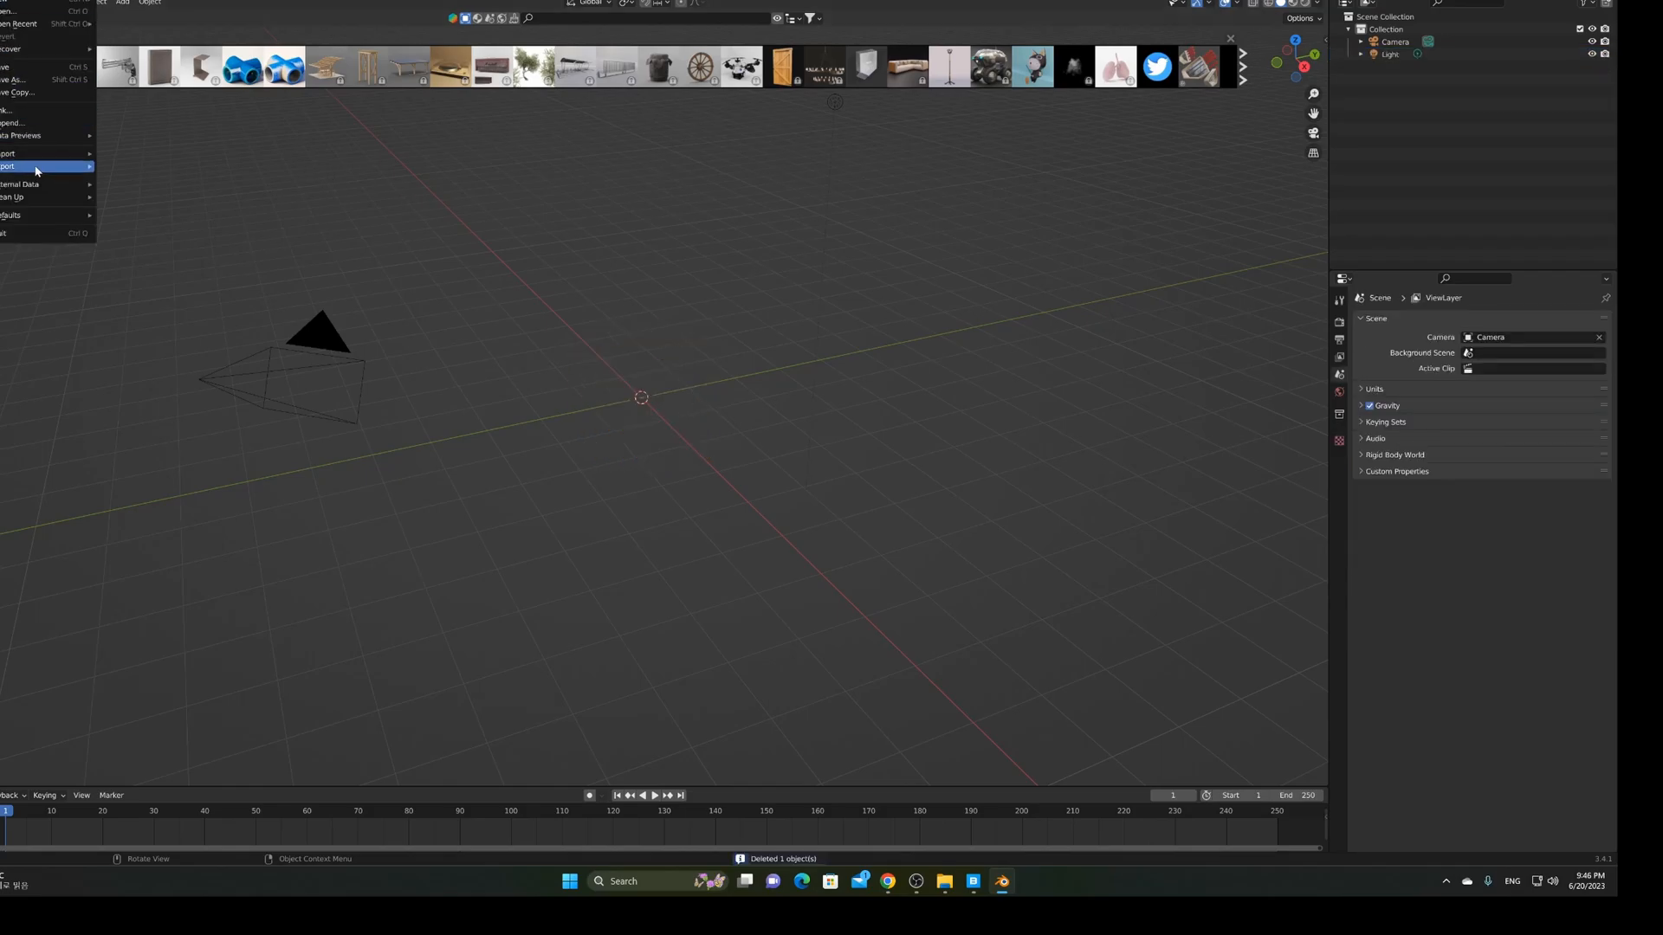
mouse_move(44, 157)
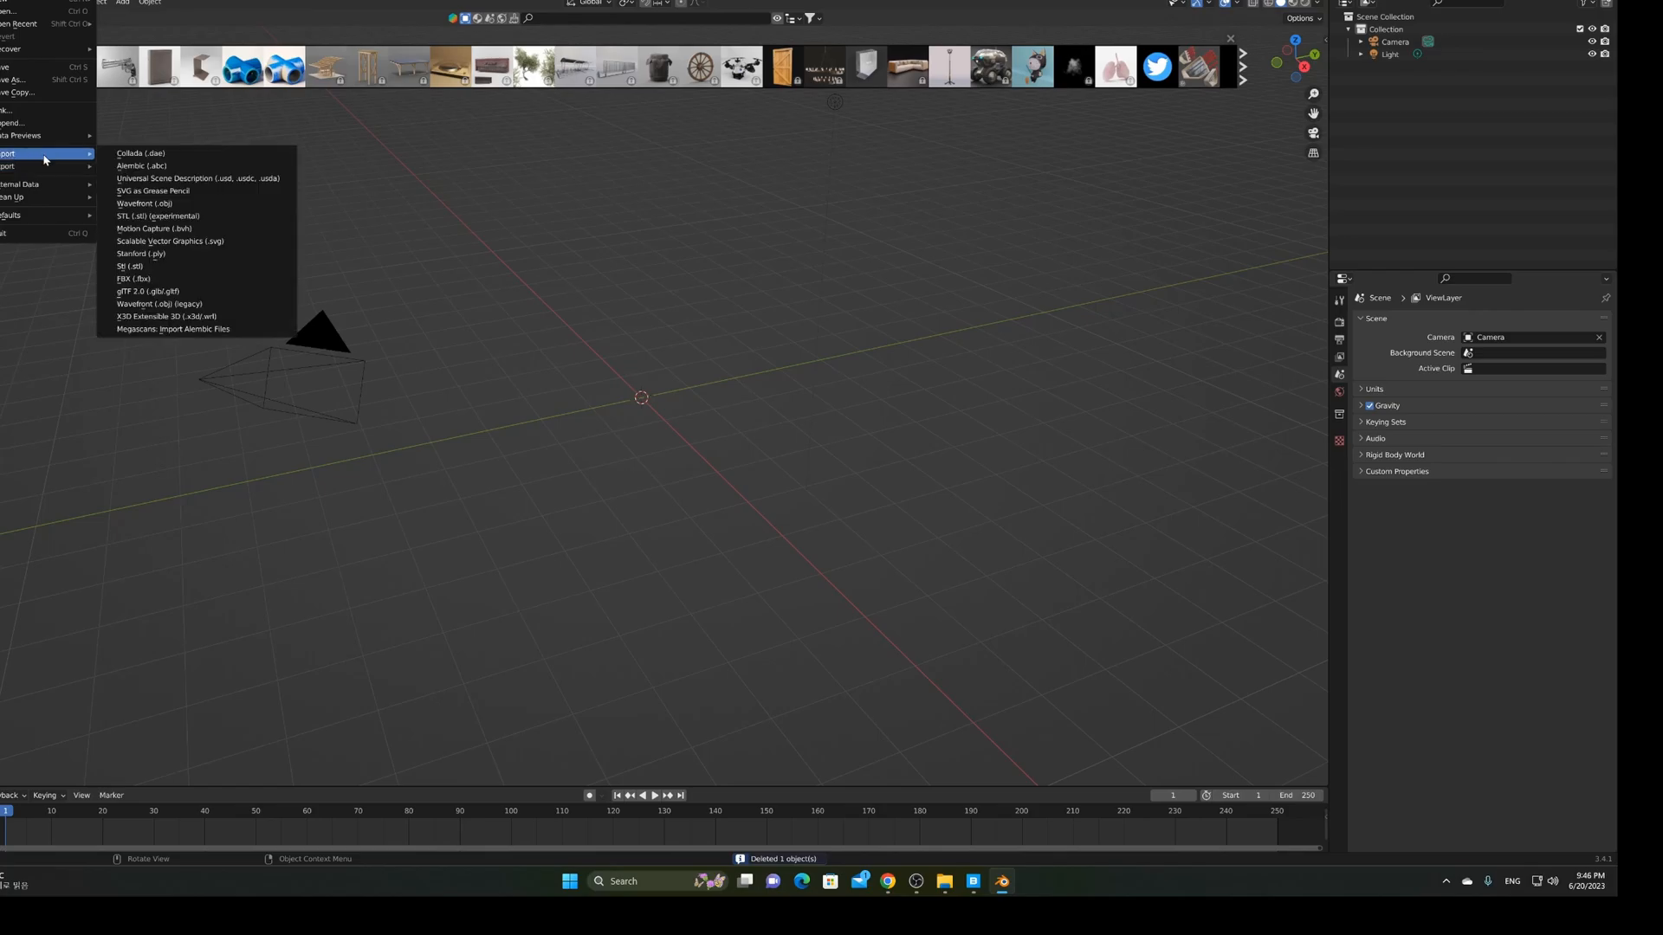
left_click(210, 307)
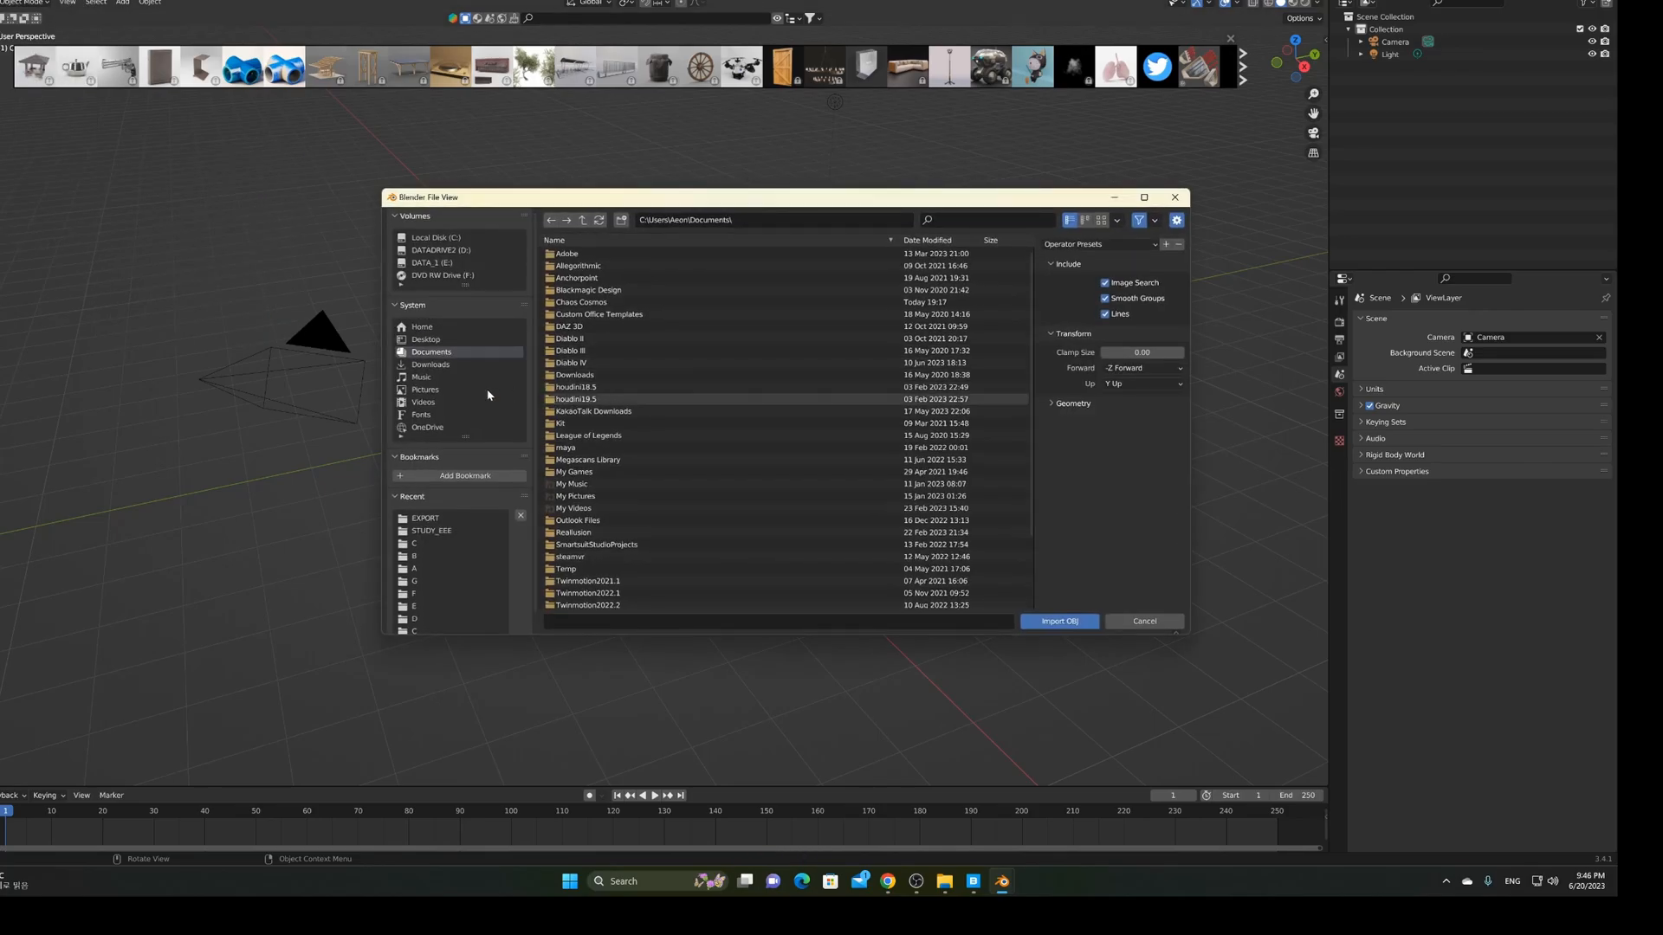
Pick WALKING.obj from the EXPORT folder as the import file
left_click(437, 518)
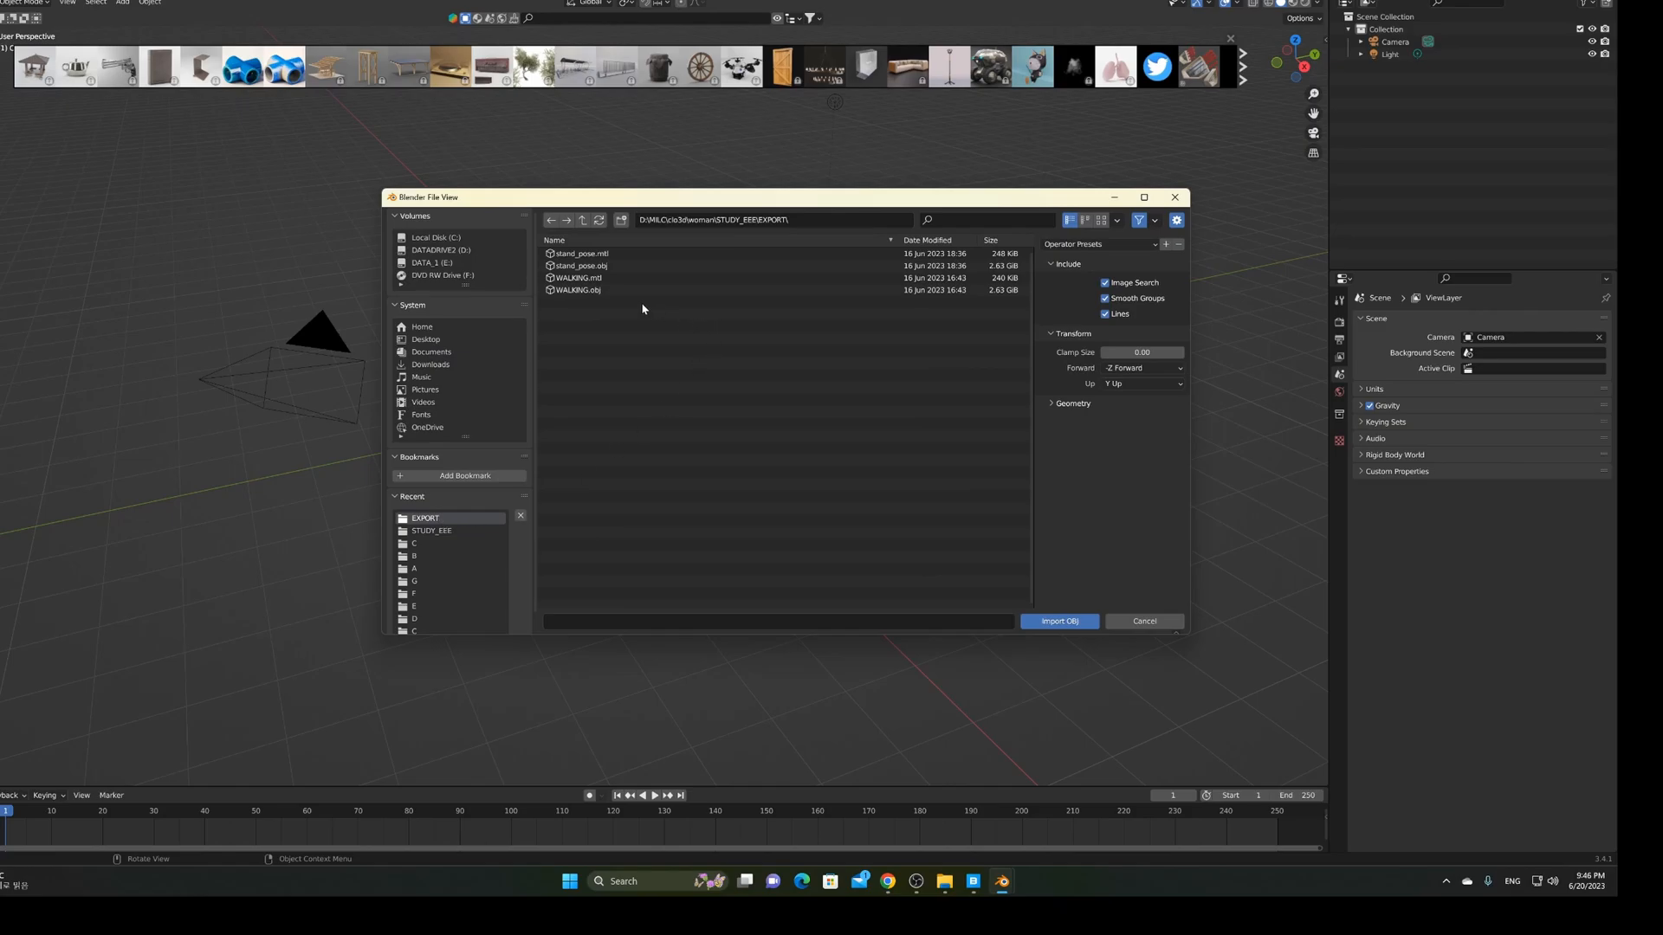
left_click(594, 292)
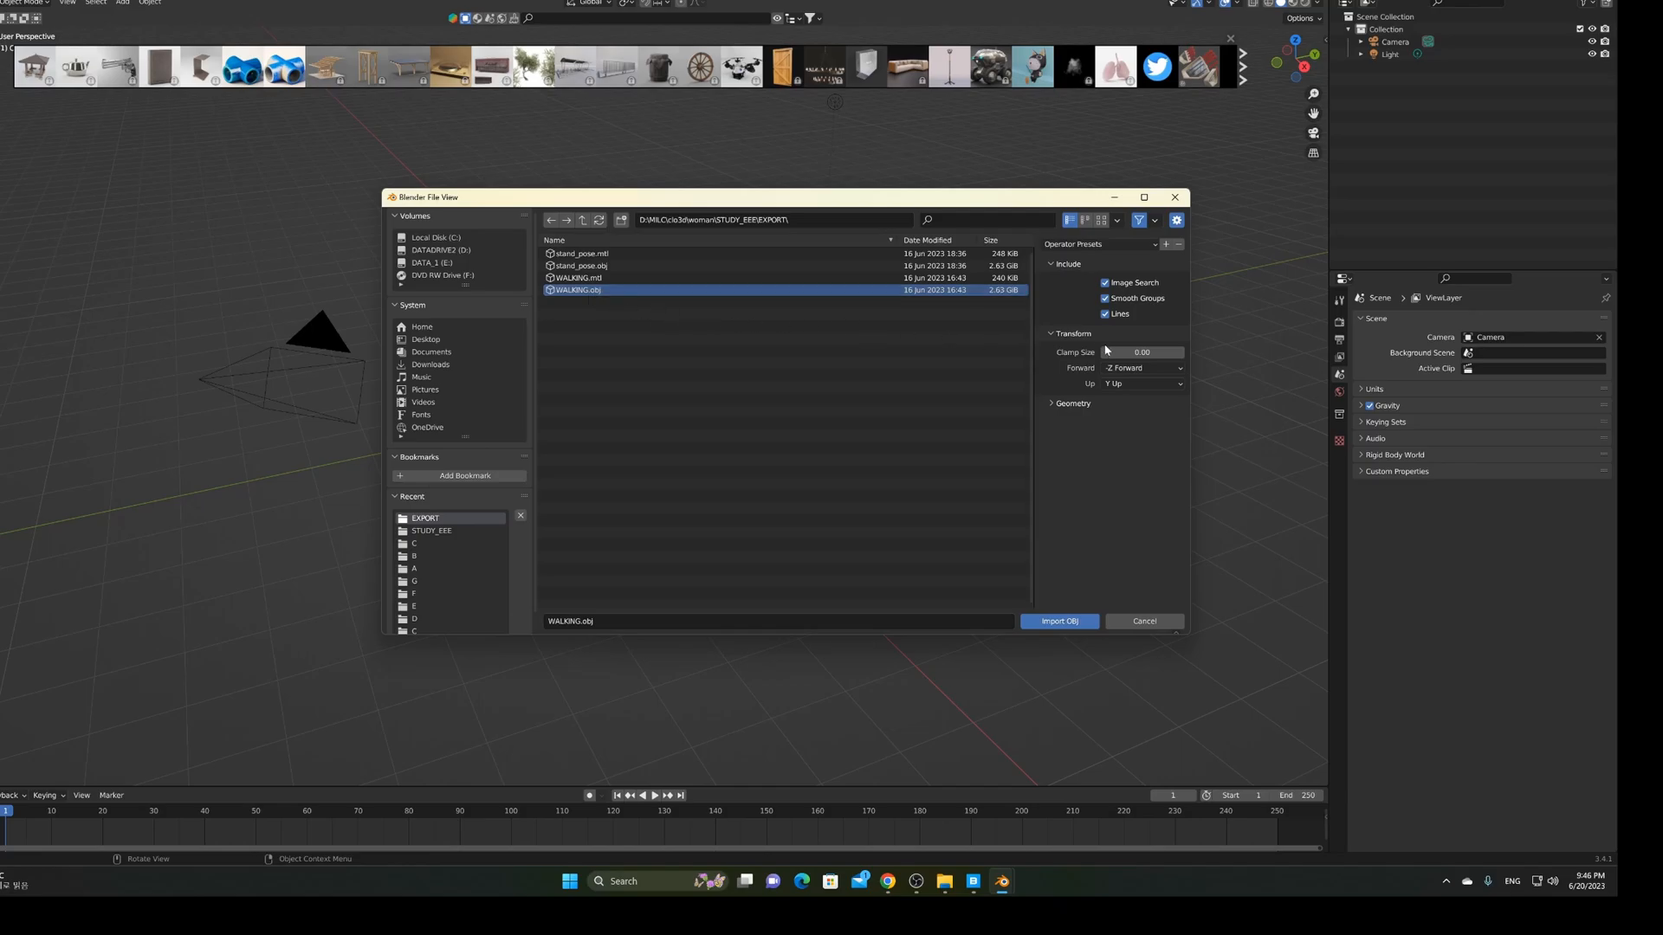
Import WALKING.obj with -Y Forward and Keep Vert Order geometry
left_click(1145, 369)
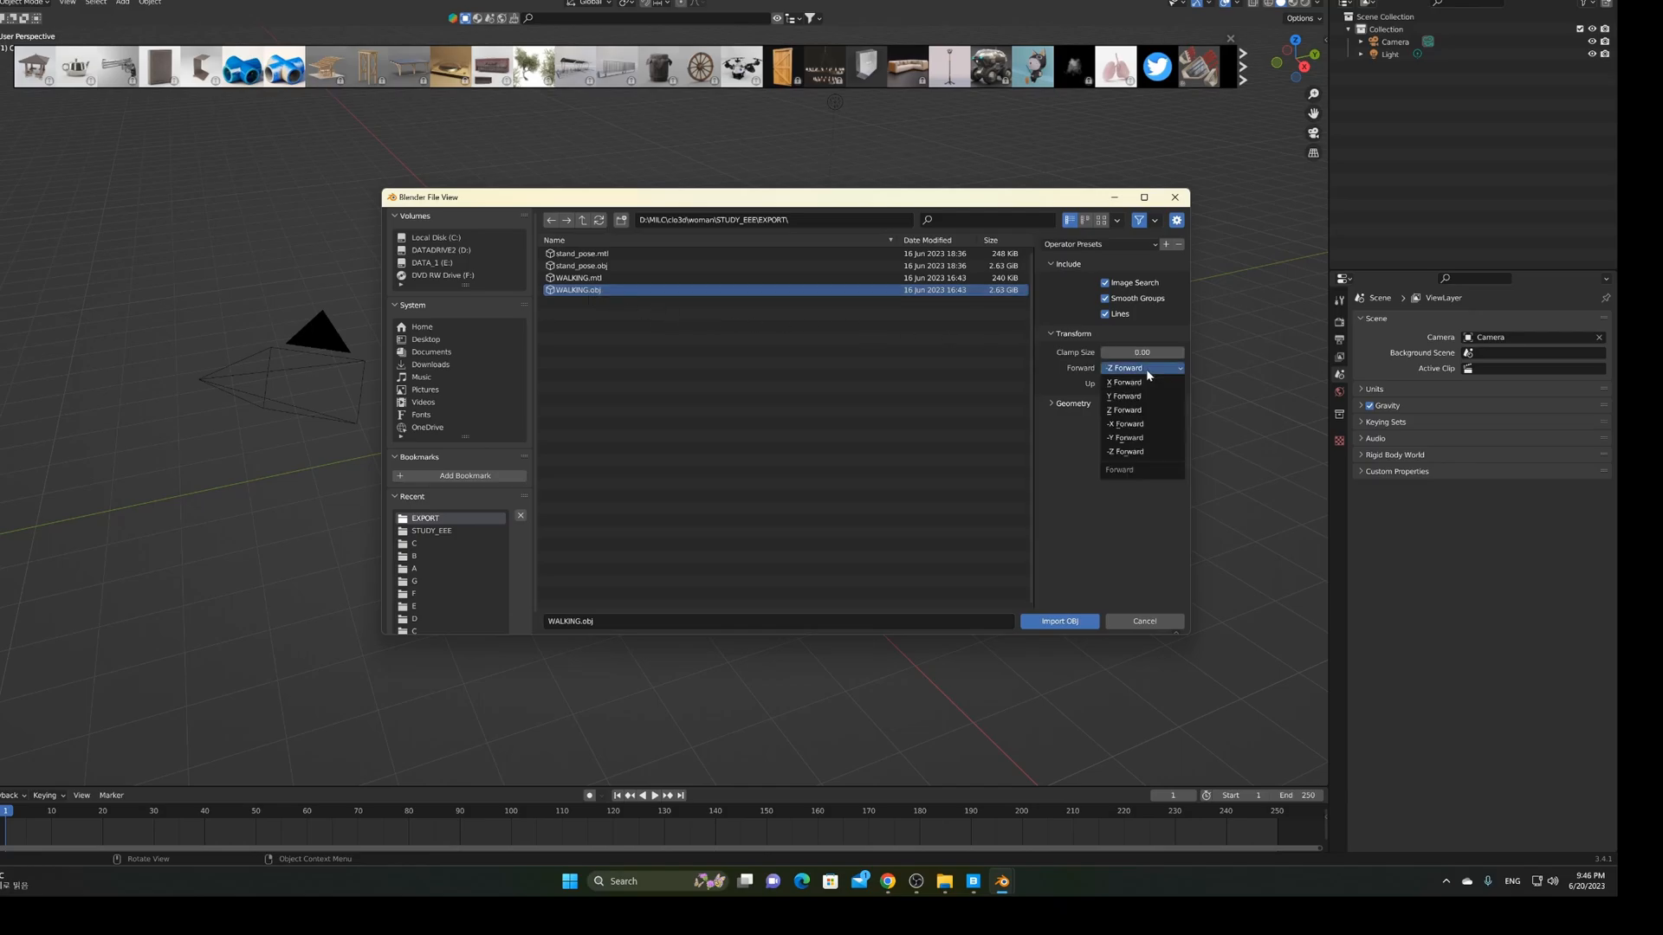
left_click(1136, 438)
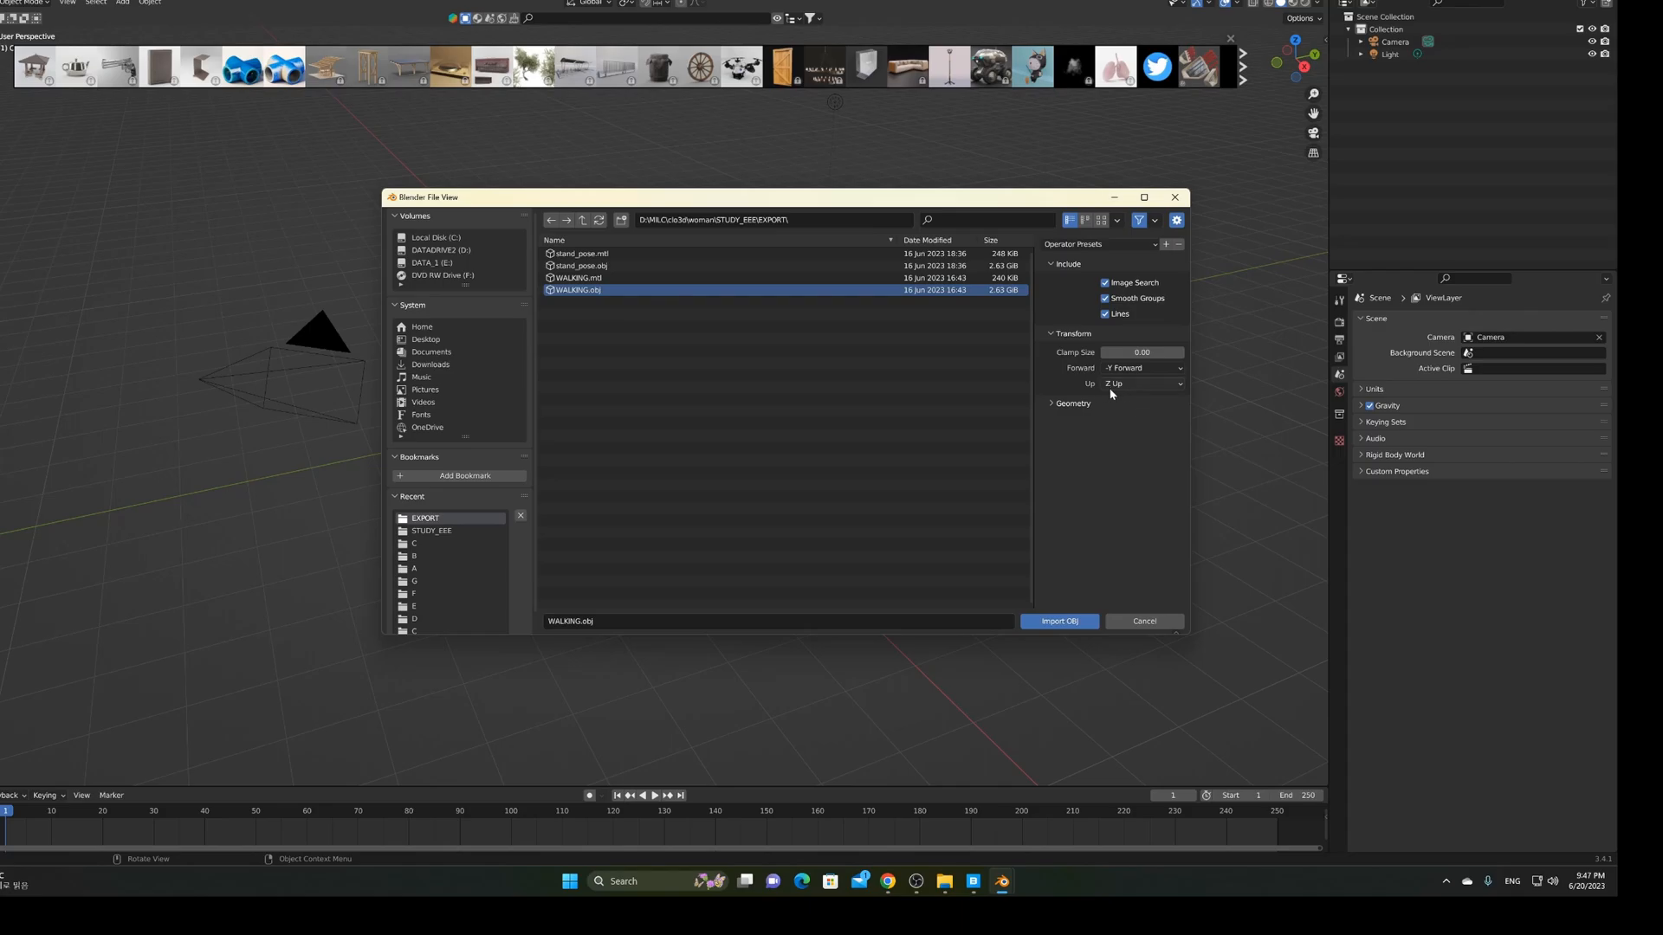
left_click(1053, 405)
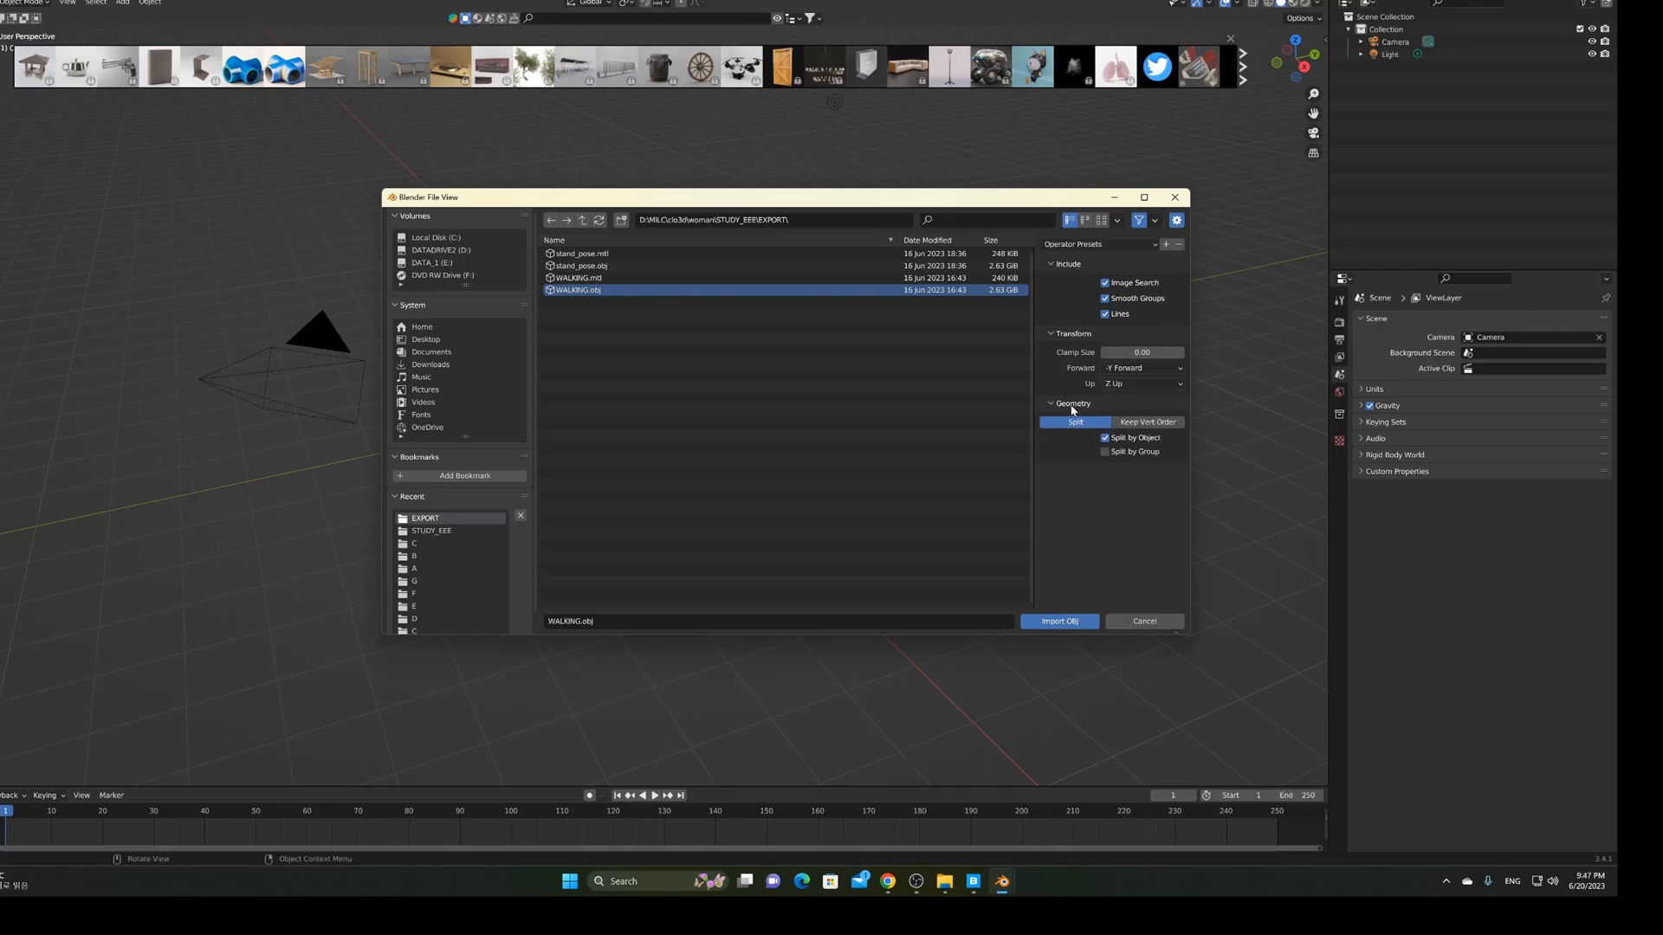
left_click(1158, 424)
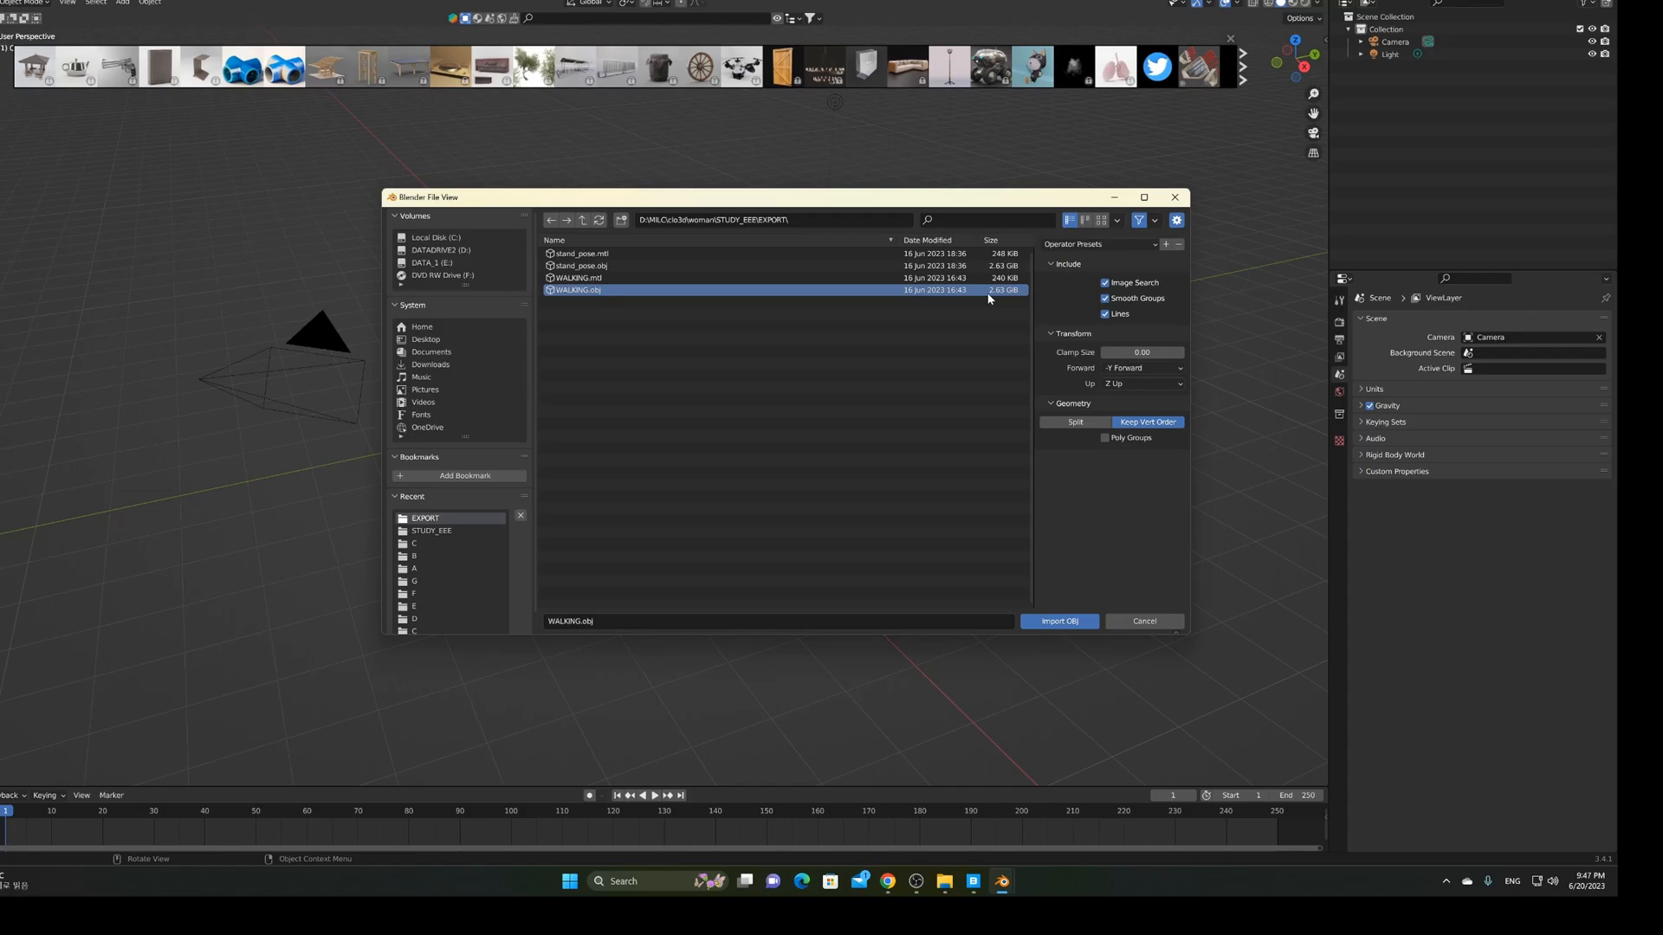
left_click(1065, 620)
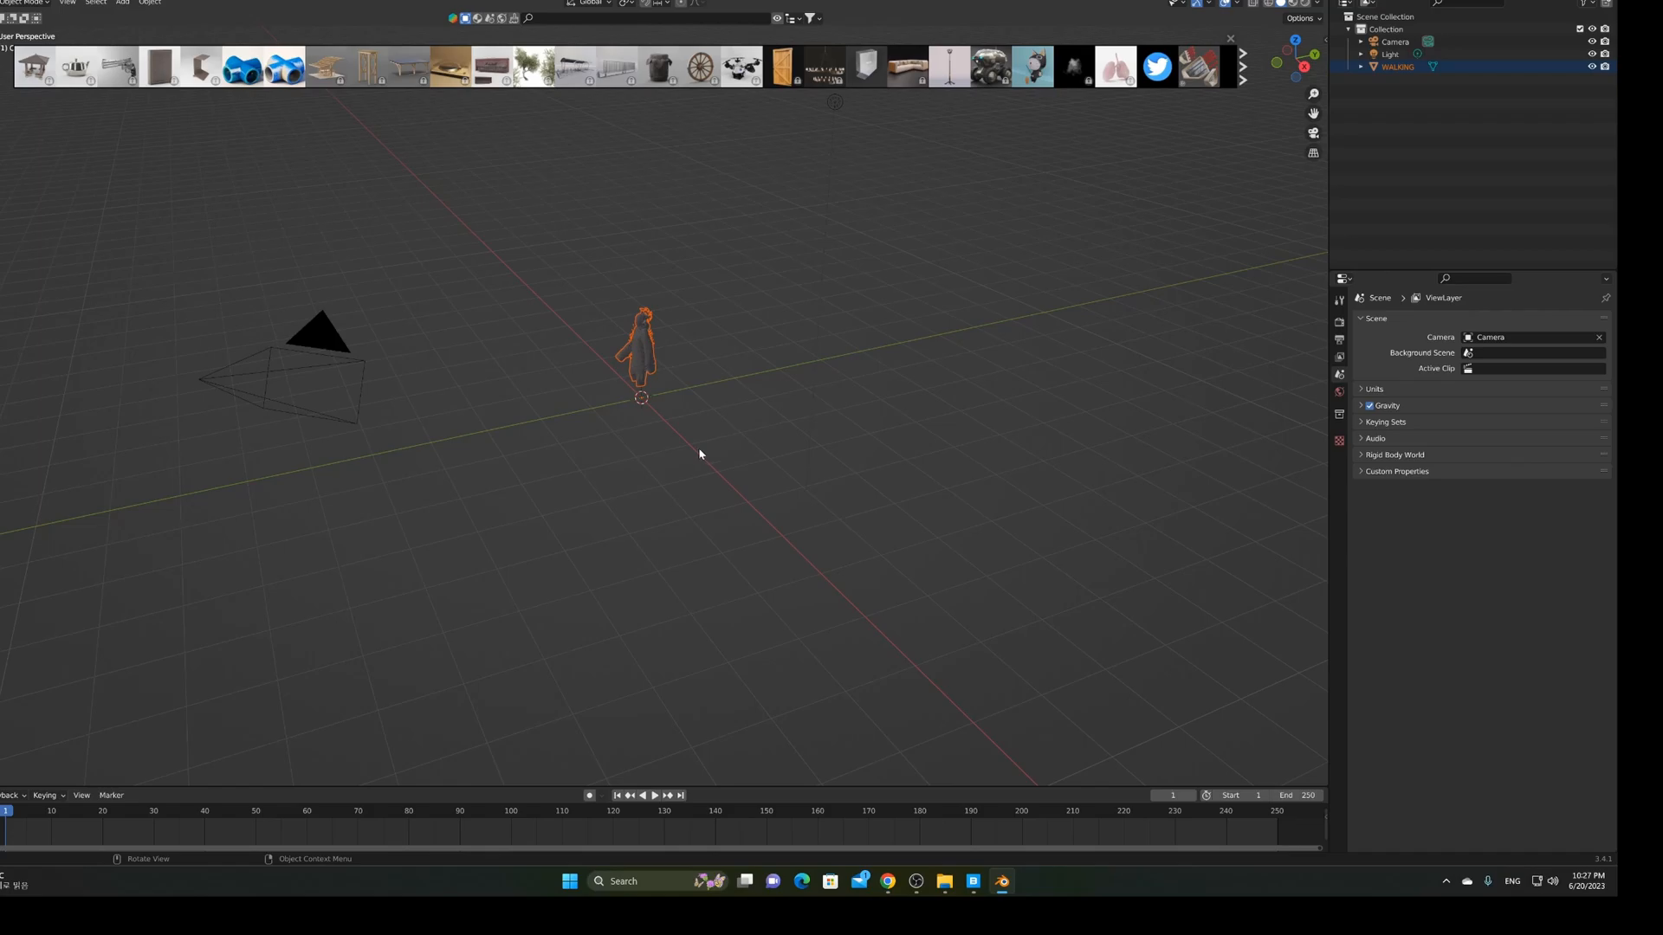
Zoom onto the figure, scrub frames 16 and 37, play the walk, then select WALKING
middle_click_drag(676, 433, 817, 505)
scroll(716, 413, "up", 5)
scroll(753, 456, "up", 4)
left_click(82, 818)
left_click_drag(86, 812, 189, 812)
left_click(4, 814)
key("space")
key("space")
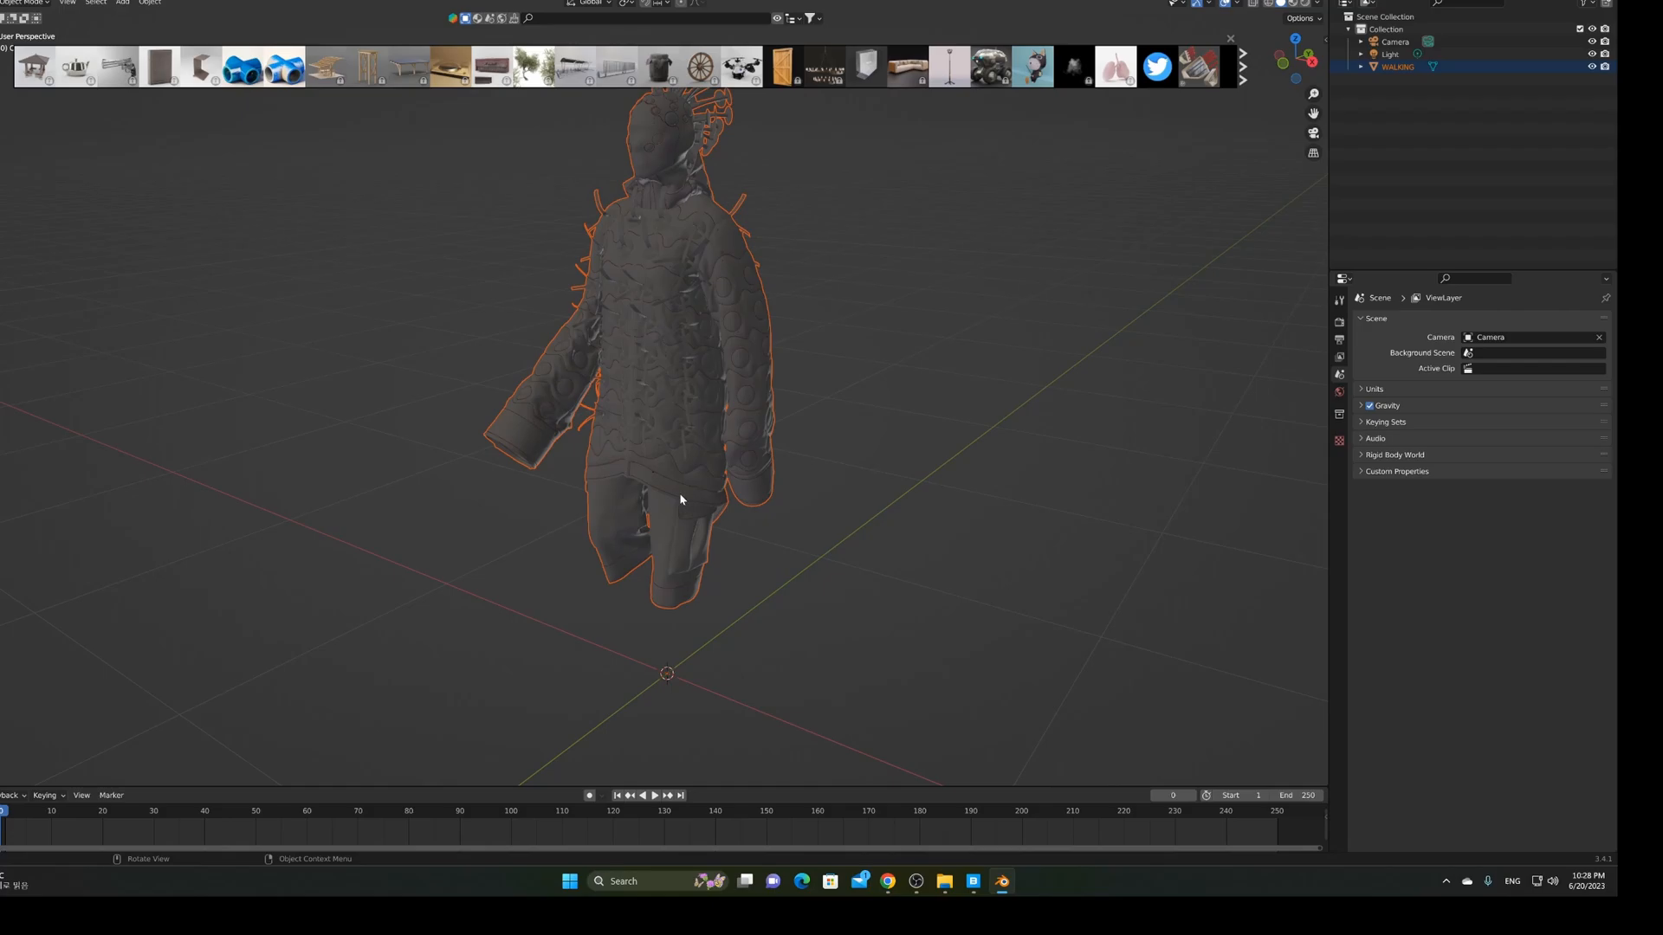
mouse_move(864, 525)
middle_mouse_down()
mouse_move(843, 508)
mouse_move(860, 506)
middle_mouse_up()
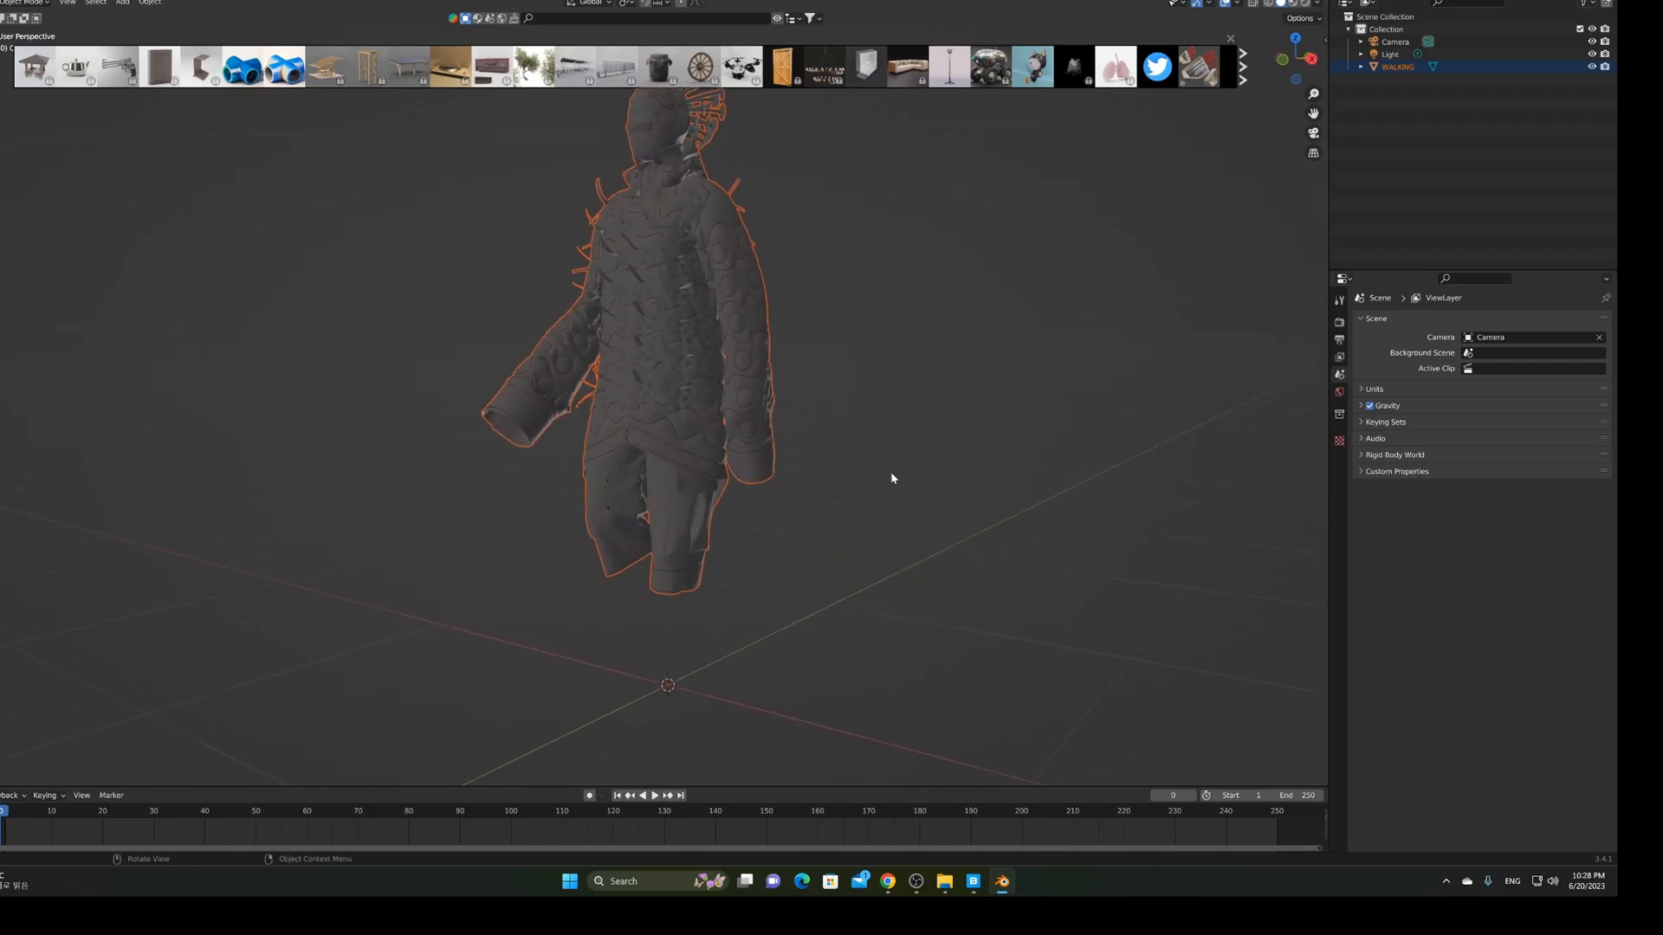
left_click(1400, 68)
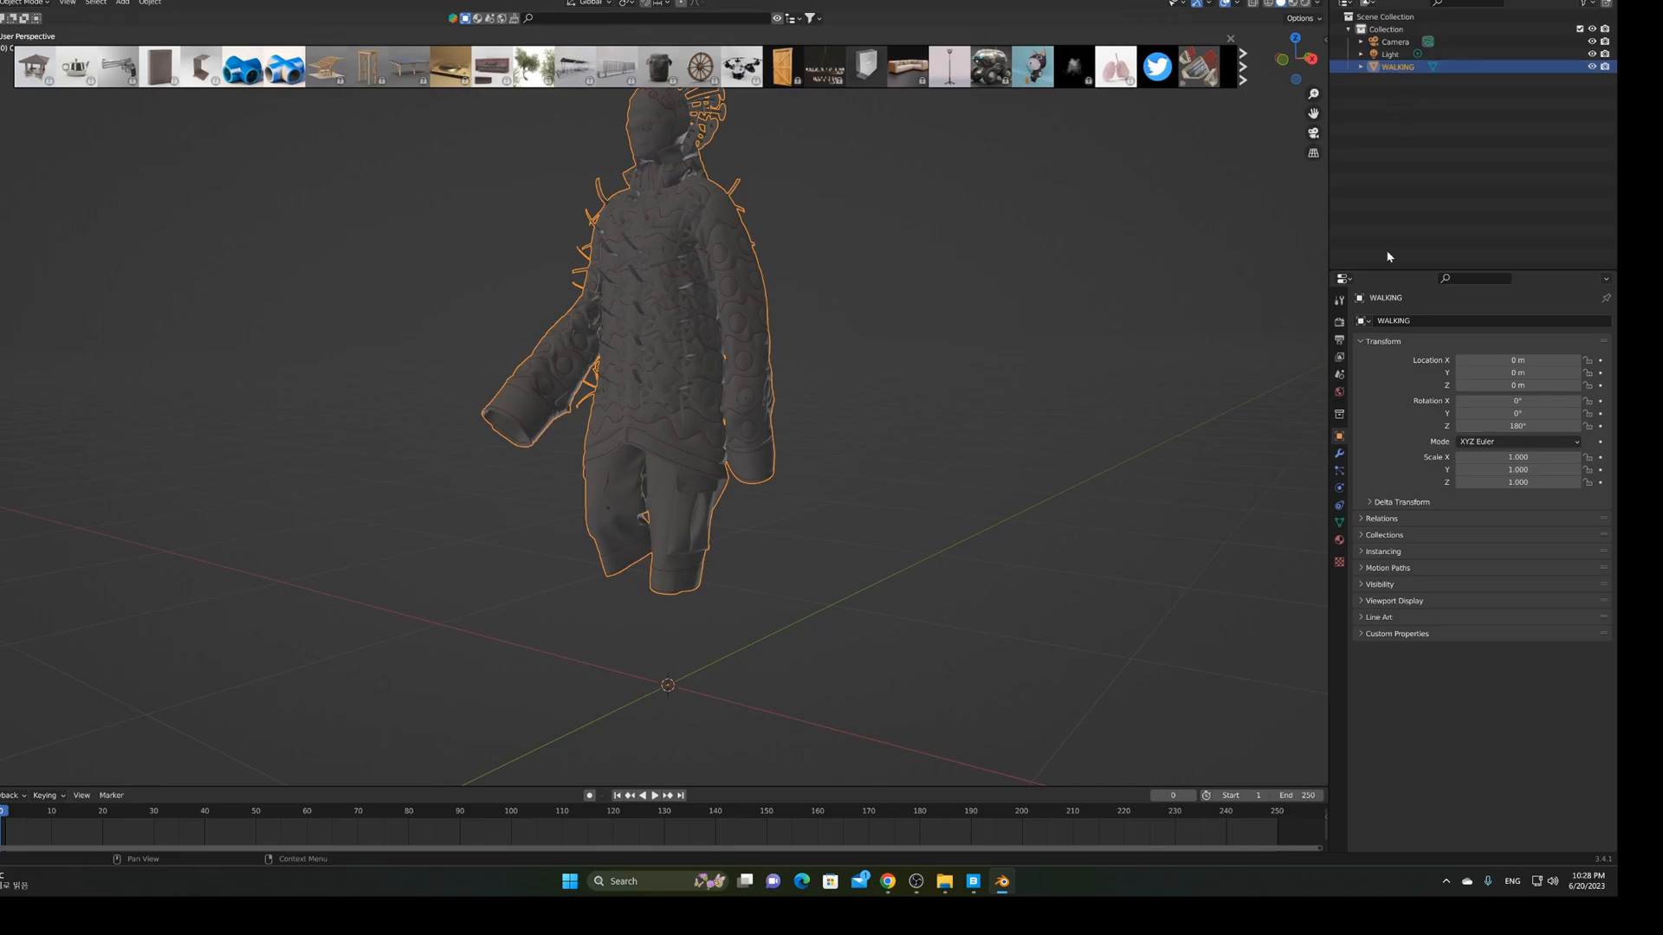
Give the WALKING object a Mesh Cache modifier from the Modify category
left_click(1339, 454)
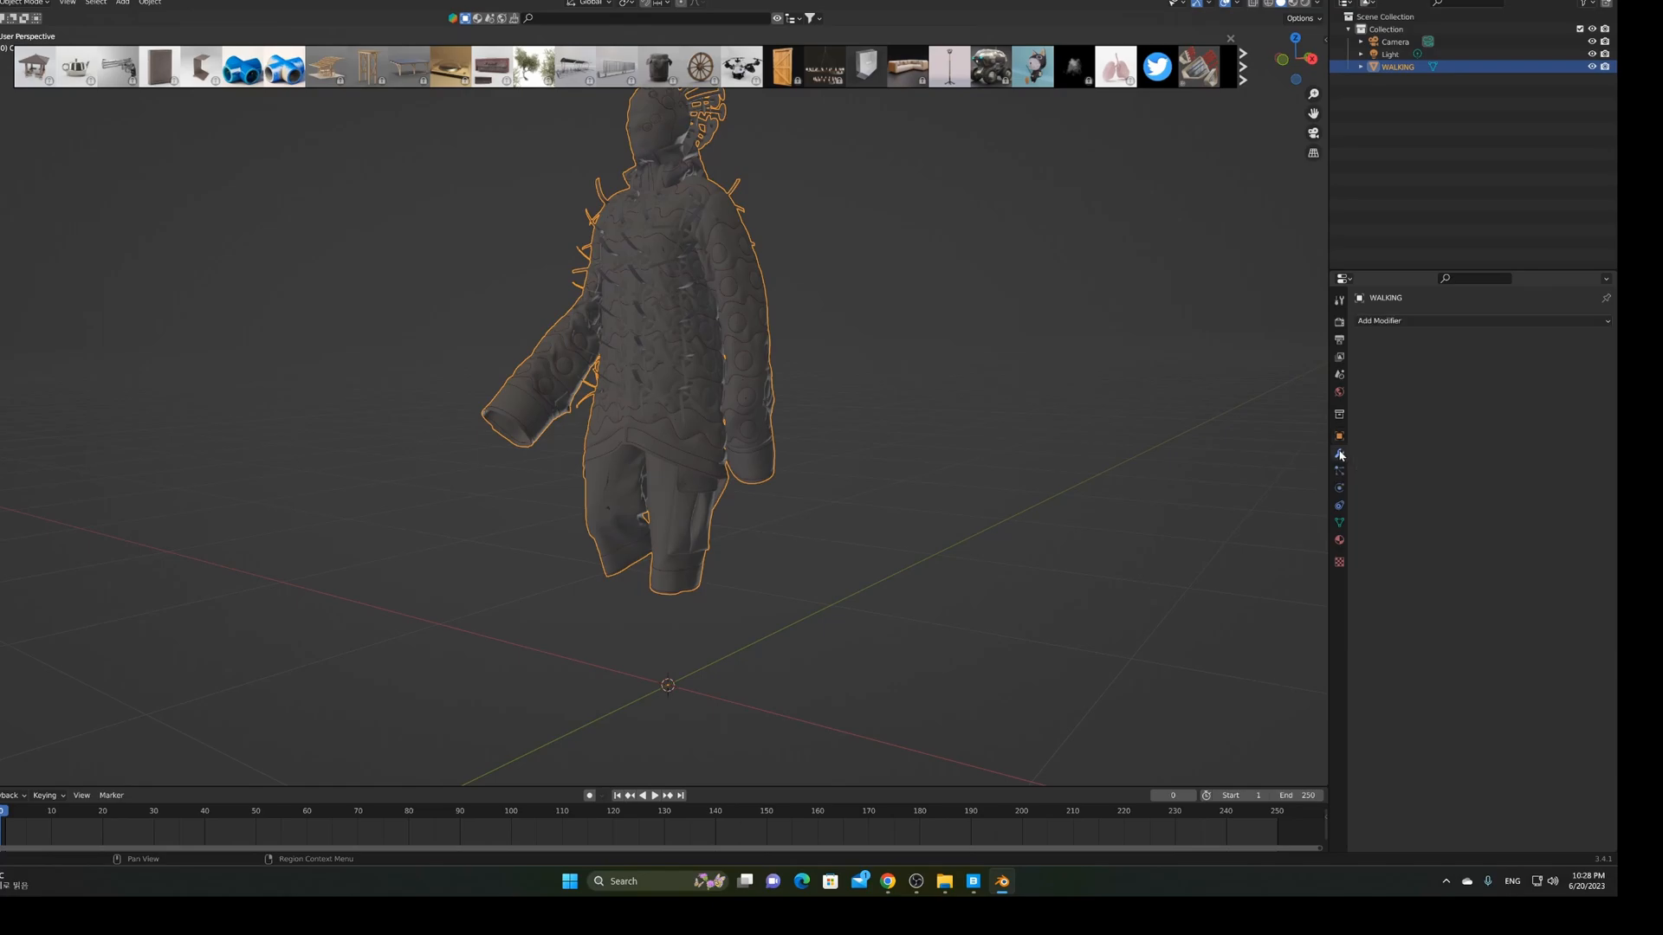
left_click(1392, 323)
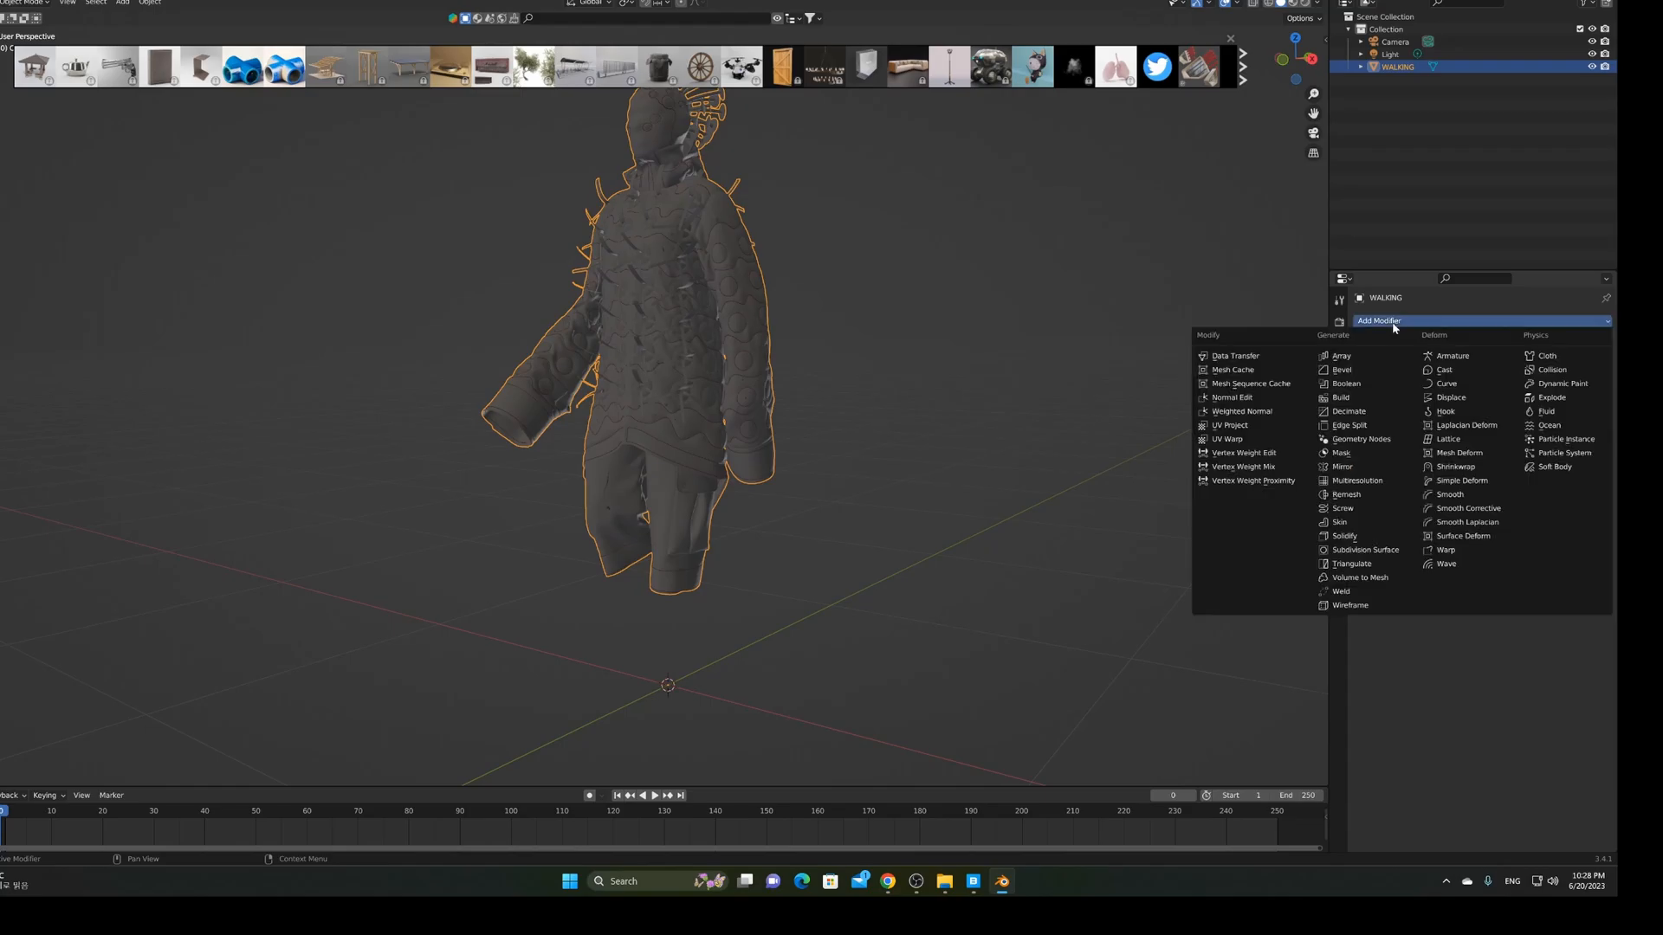
left_click(1256, 370)
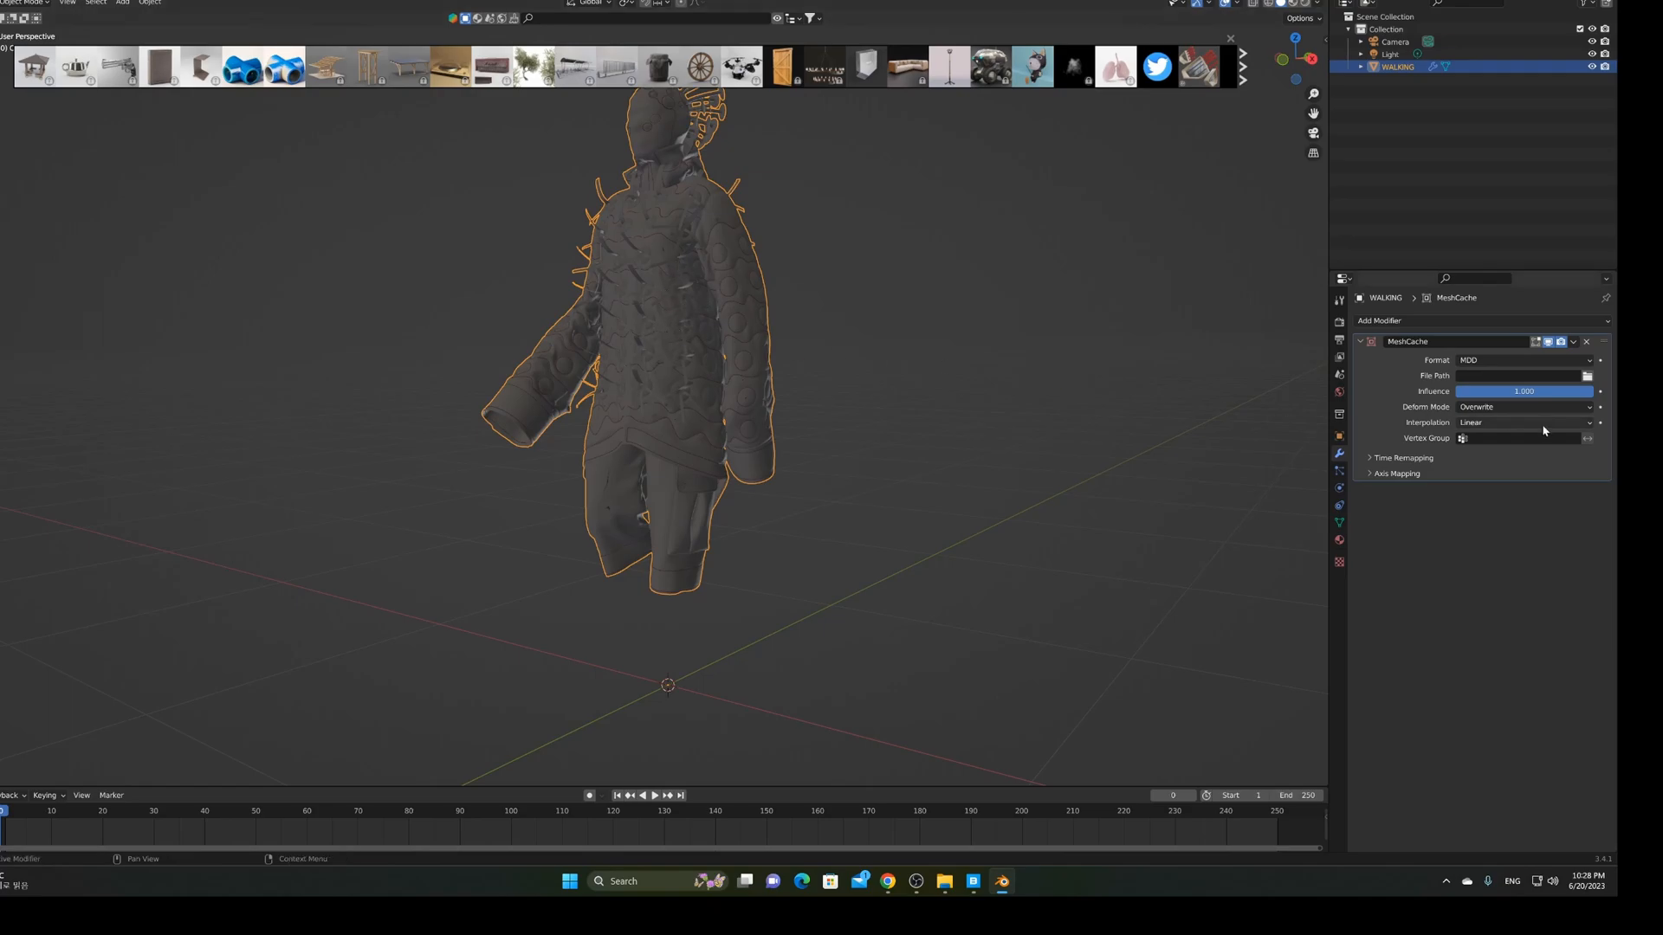
Set the Mesh Cache file path to WALKING.mdd from the EXPORT folder
left_click(1588, 376)
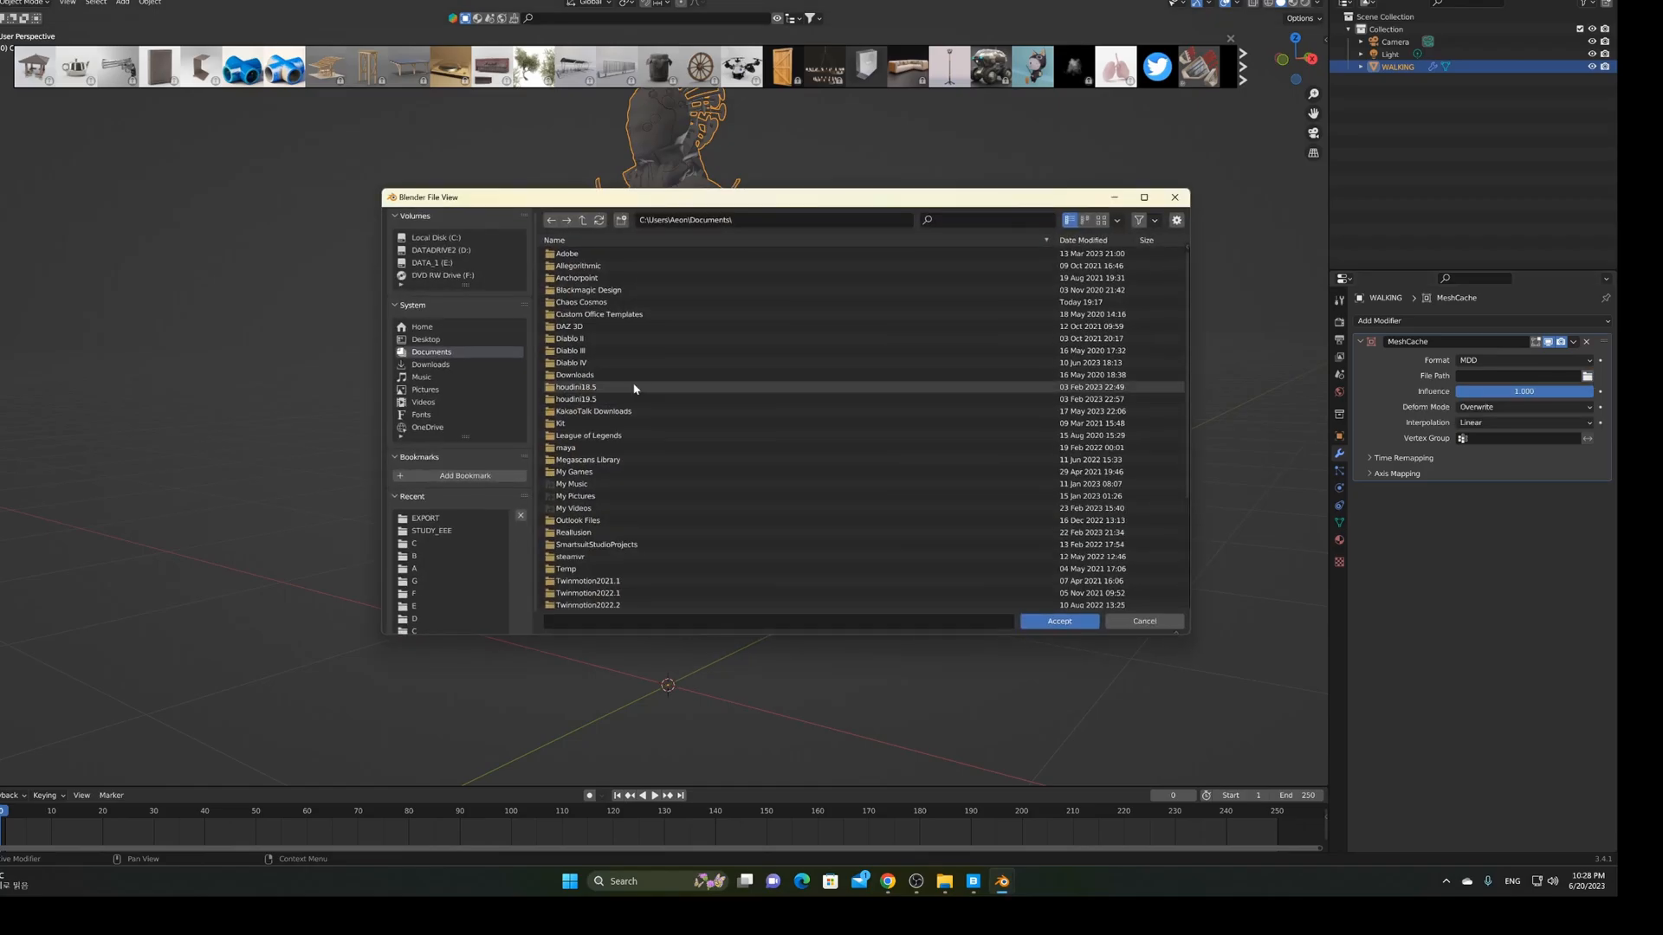
left_click(438, 520)
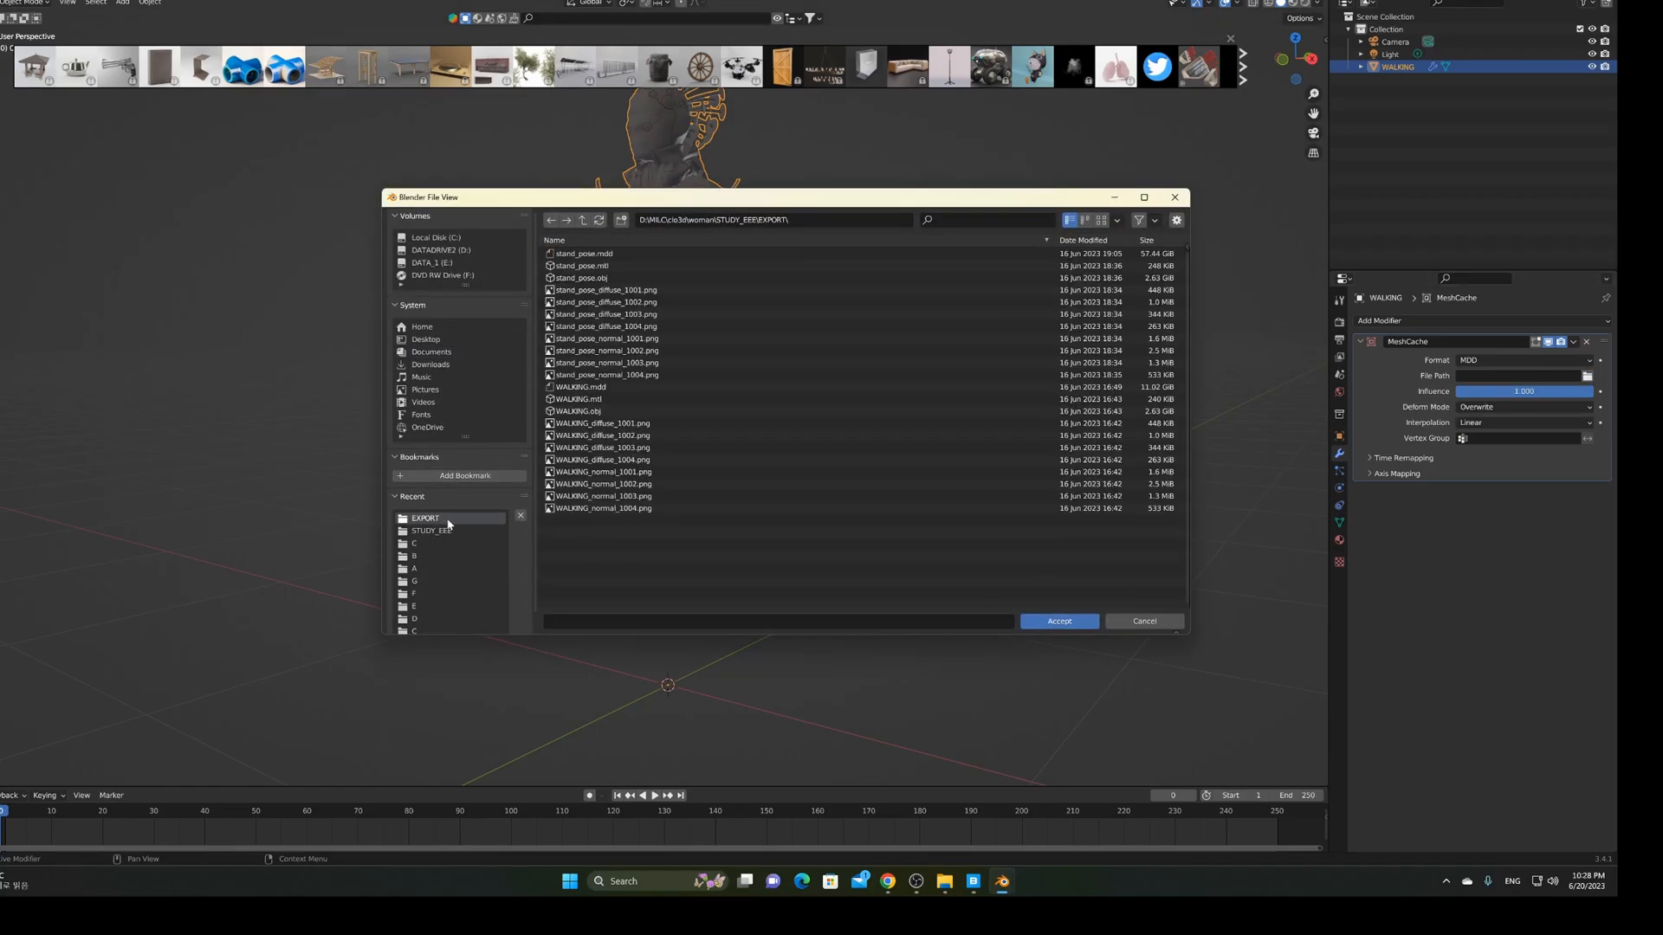
left_click(617, 387)
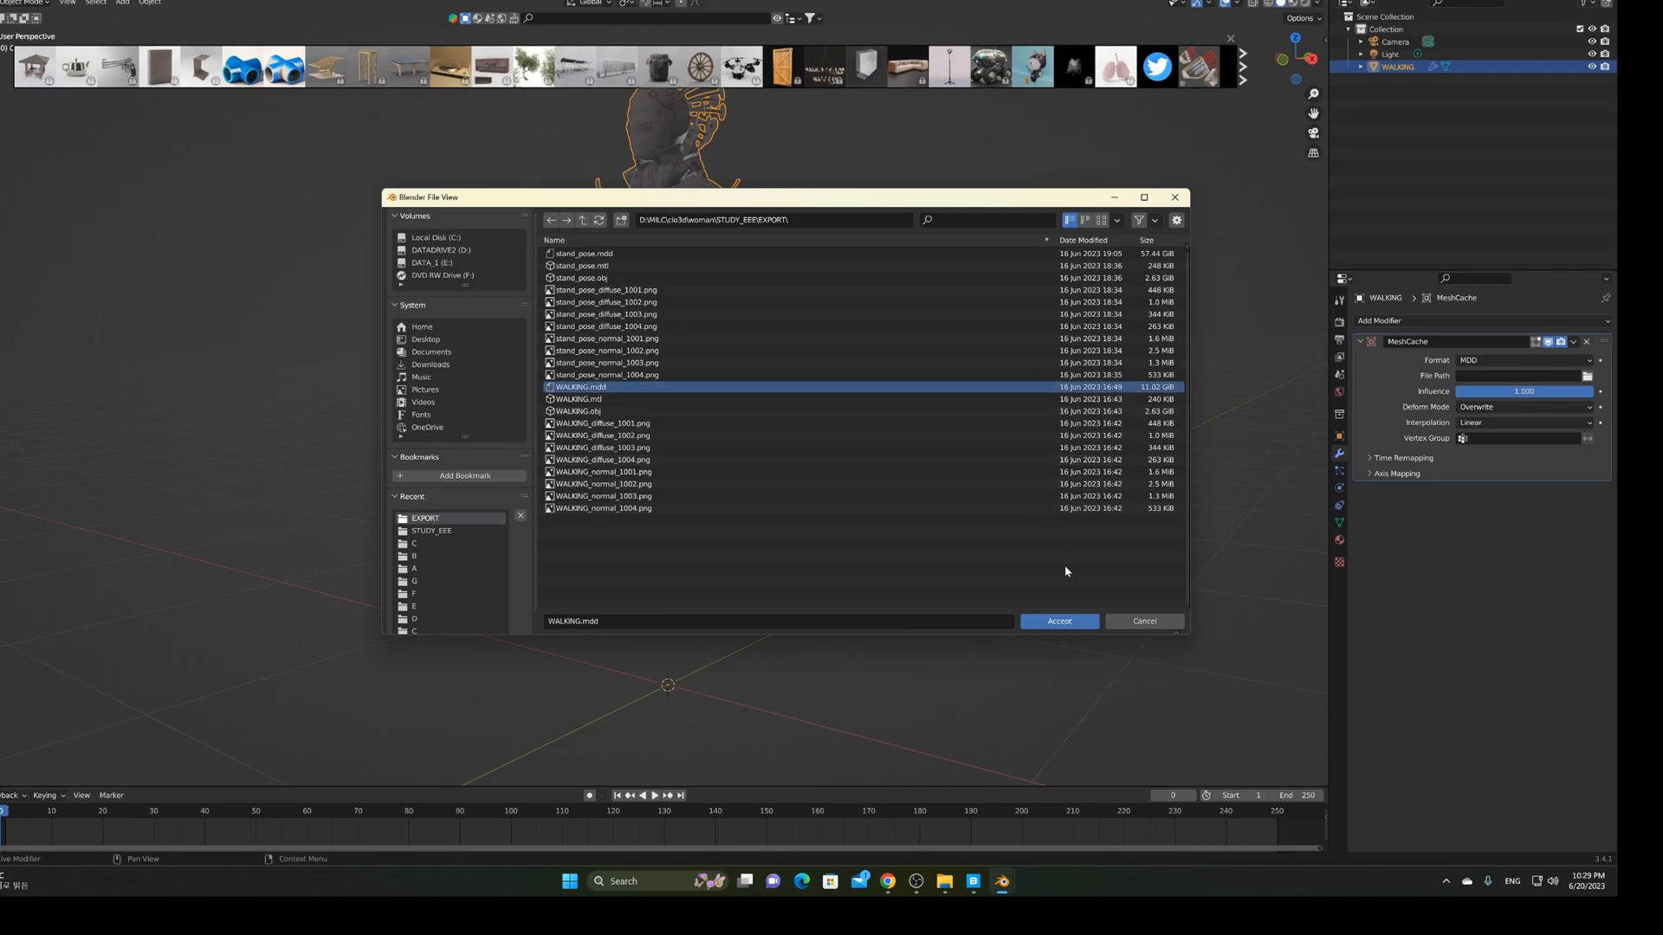
left_click(1063, 622)
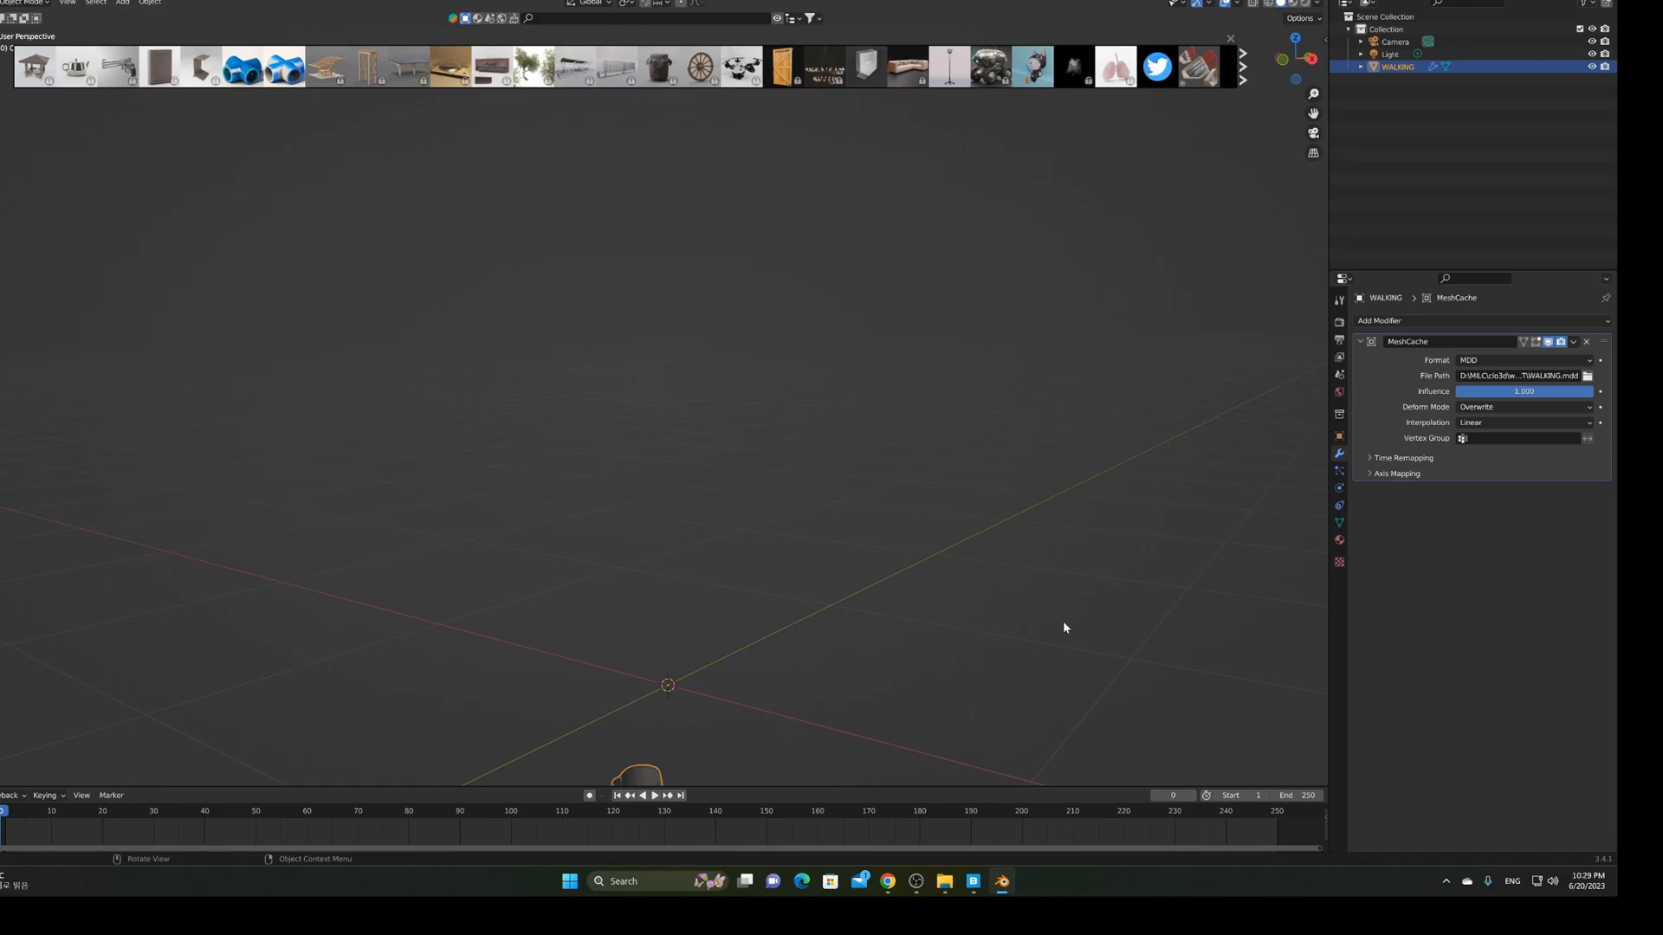
scroll(1064, 621, "down", 5)
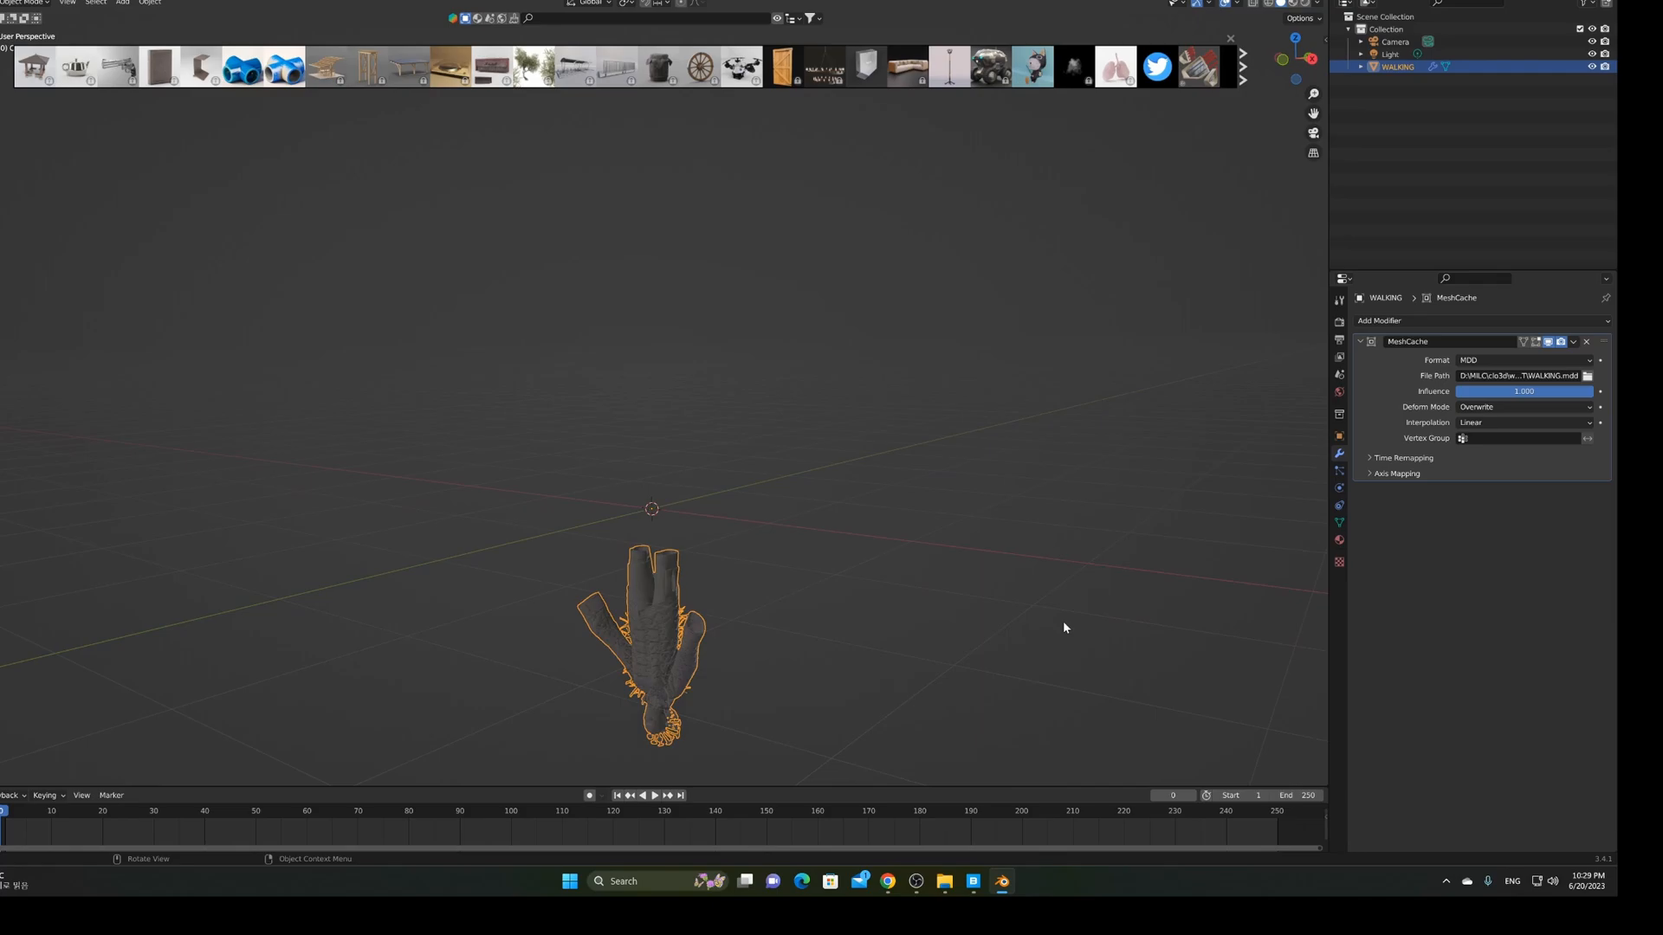
Expand the Mesh Cache Axis Mapping and change the Up axis to -Z
left_click(1370, 474)
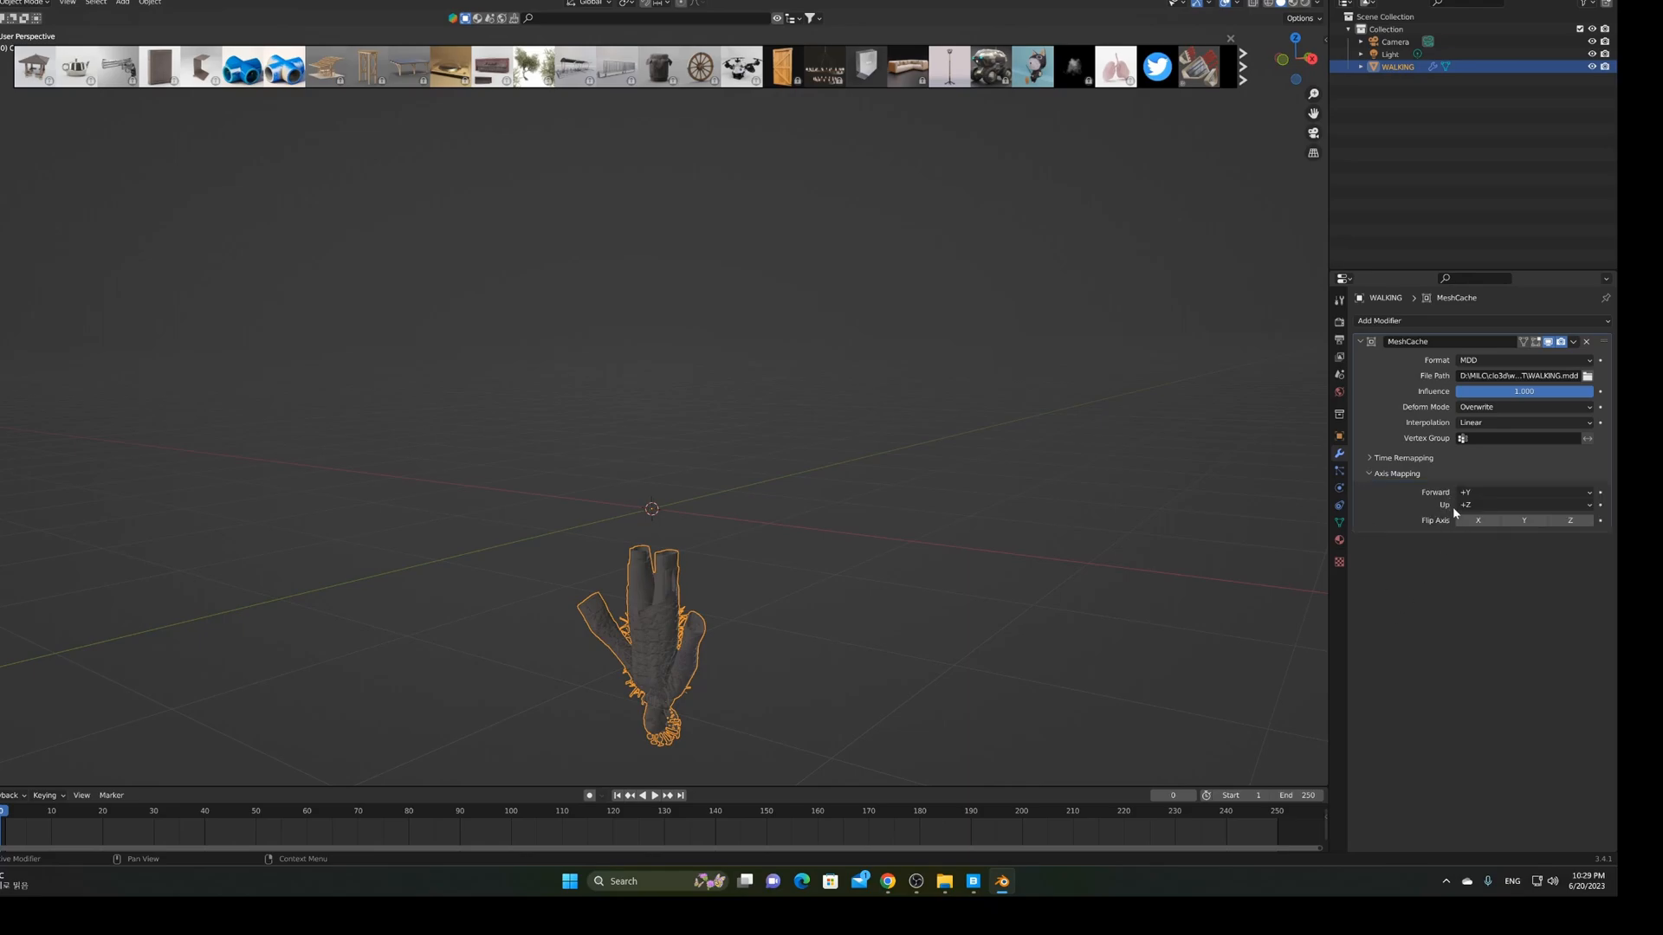
left_click(1483, 508)
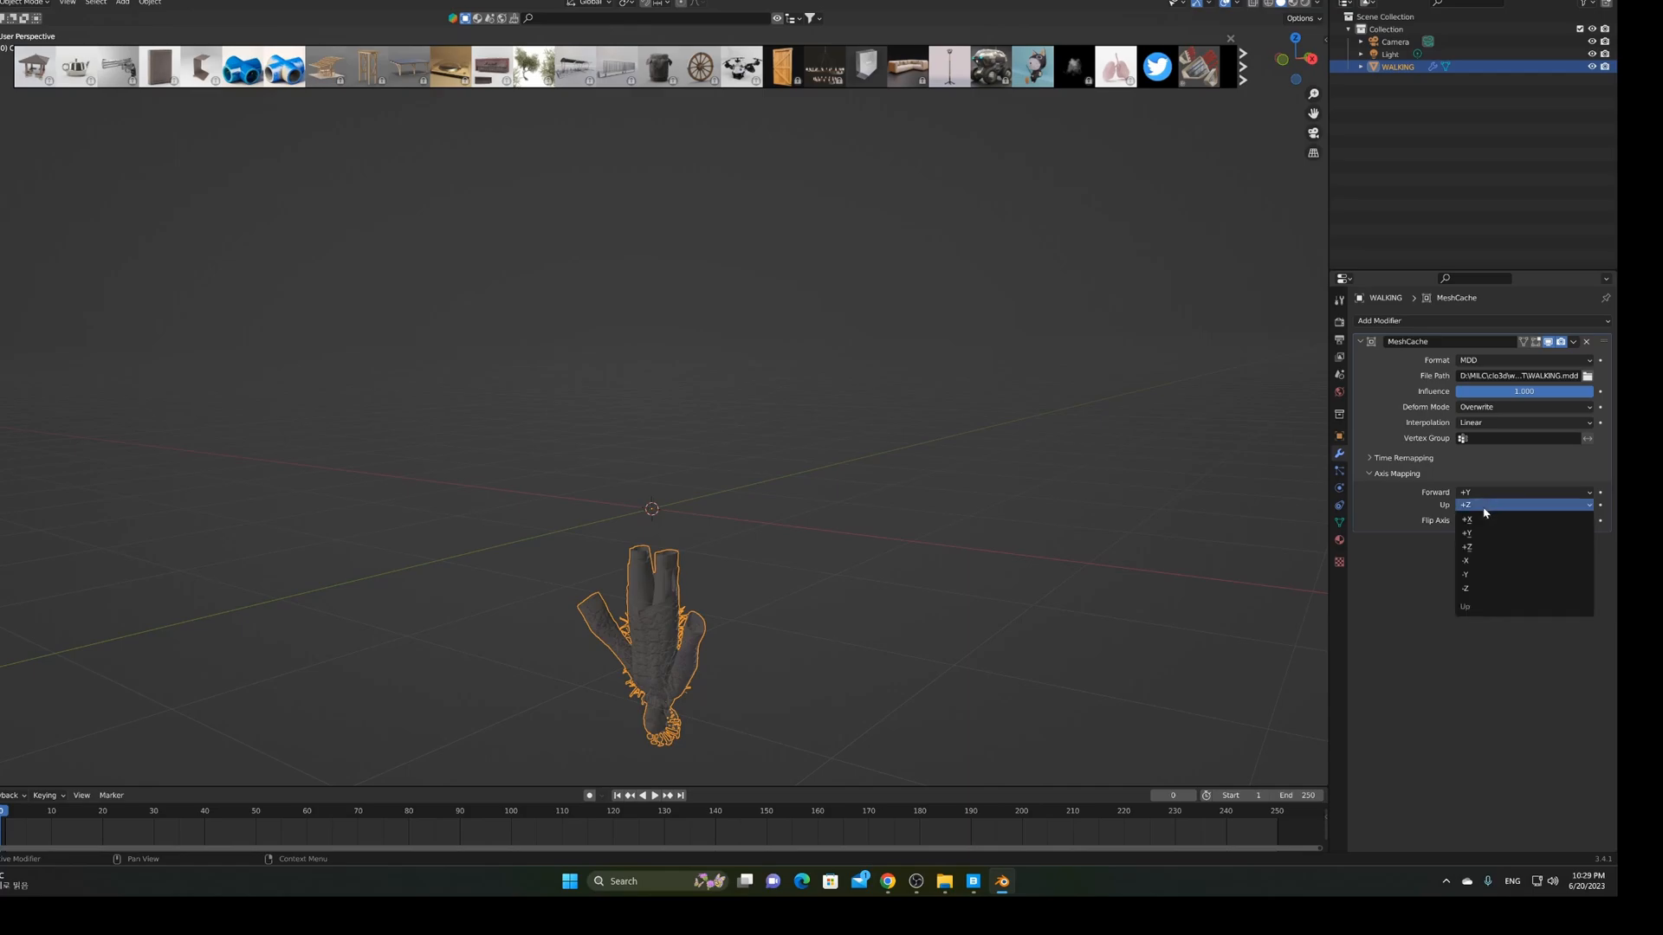
left_click(1488, 595)
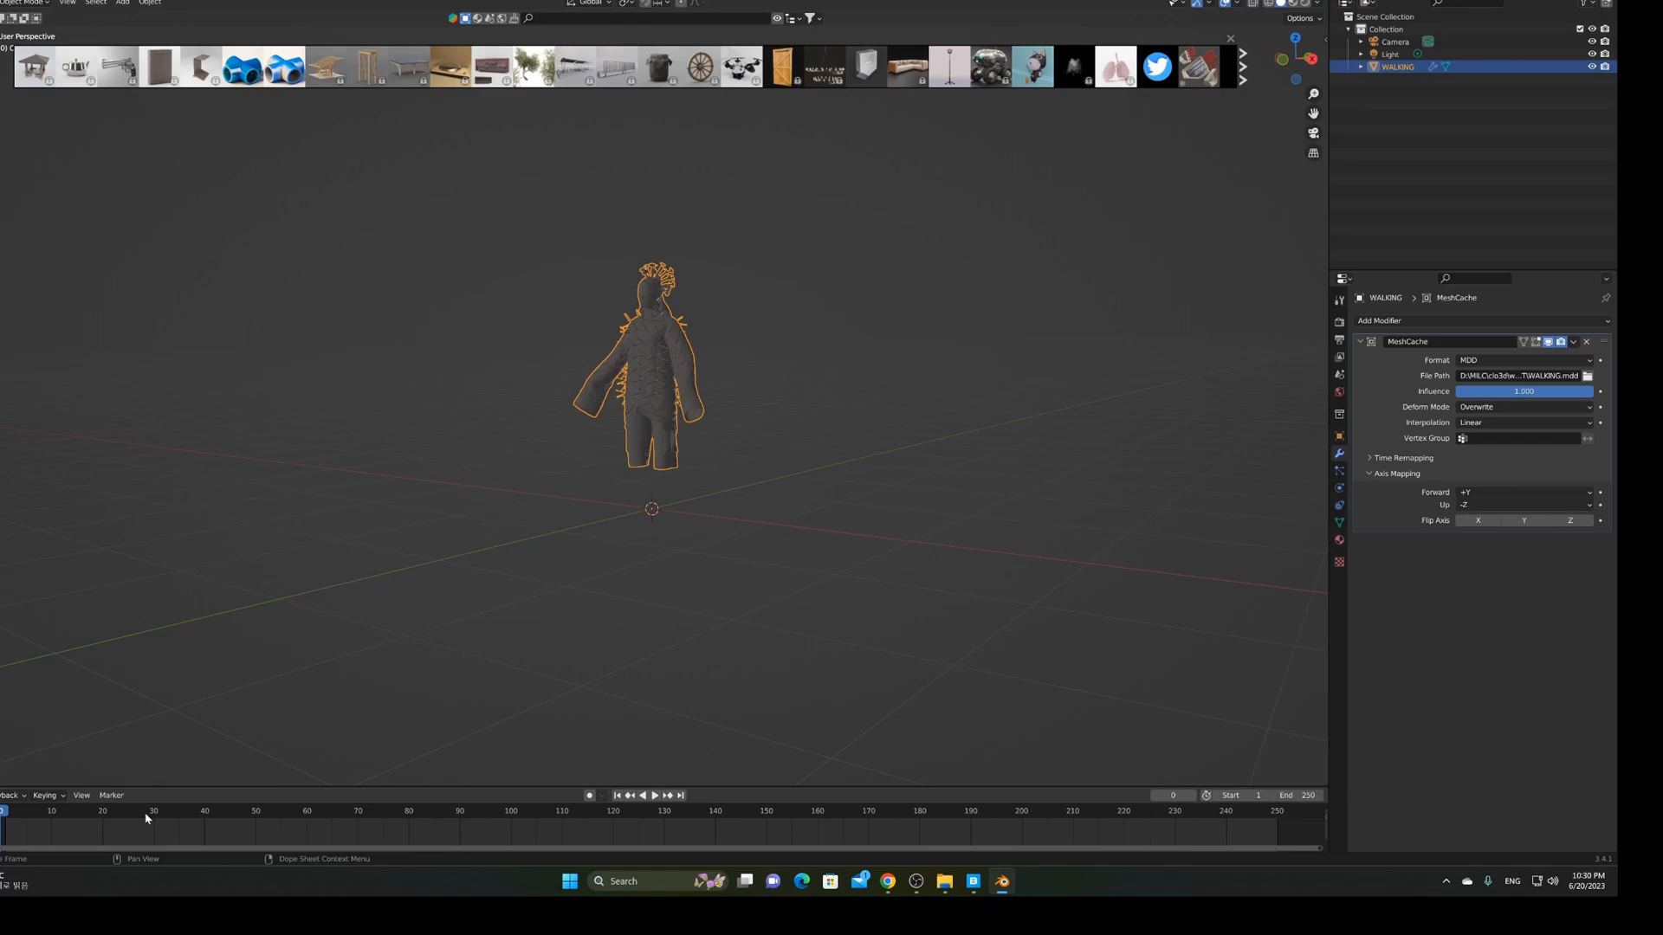
Play the walking animation, stop it at frame 28, and orbit around the figure
key("space")
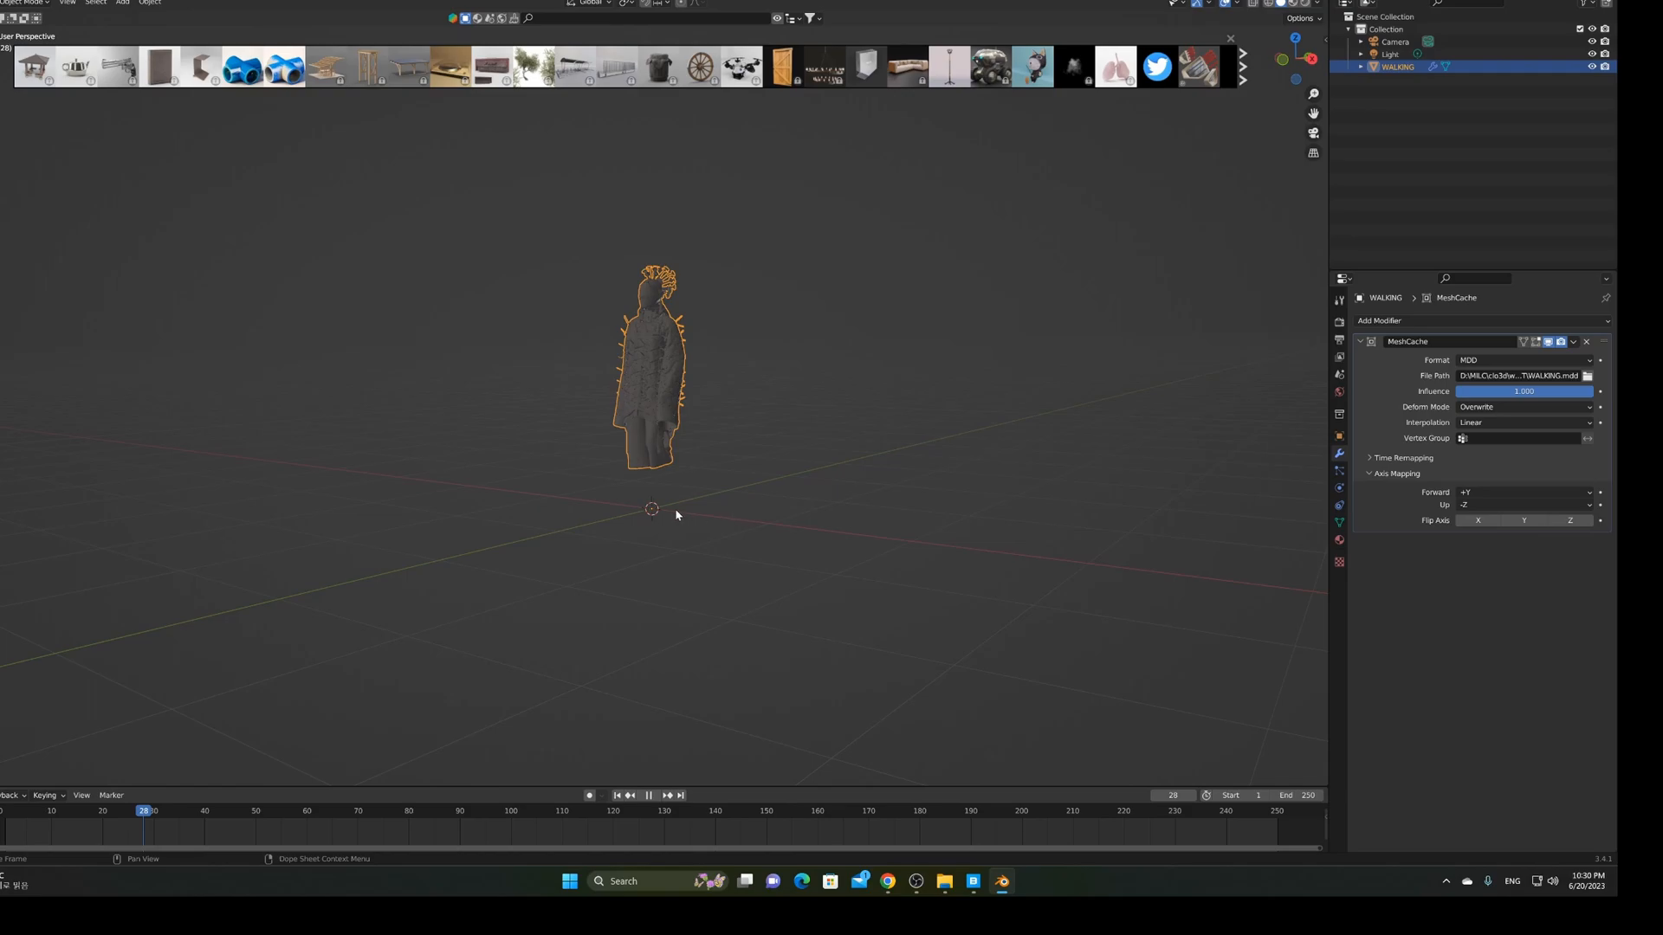
key("space")
middle_click_drag(676, 511, 768, 525)
scroll(767, 525, "up", 3)
middle_click_drag(901, 564, 821, 523)
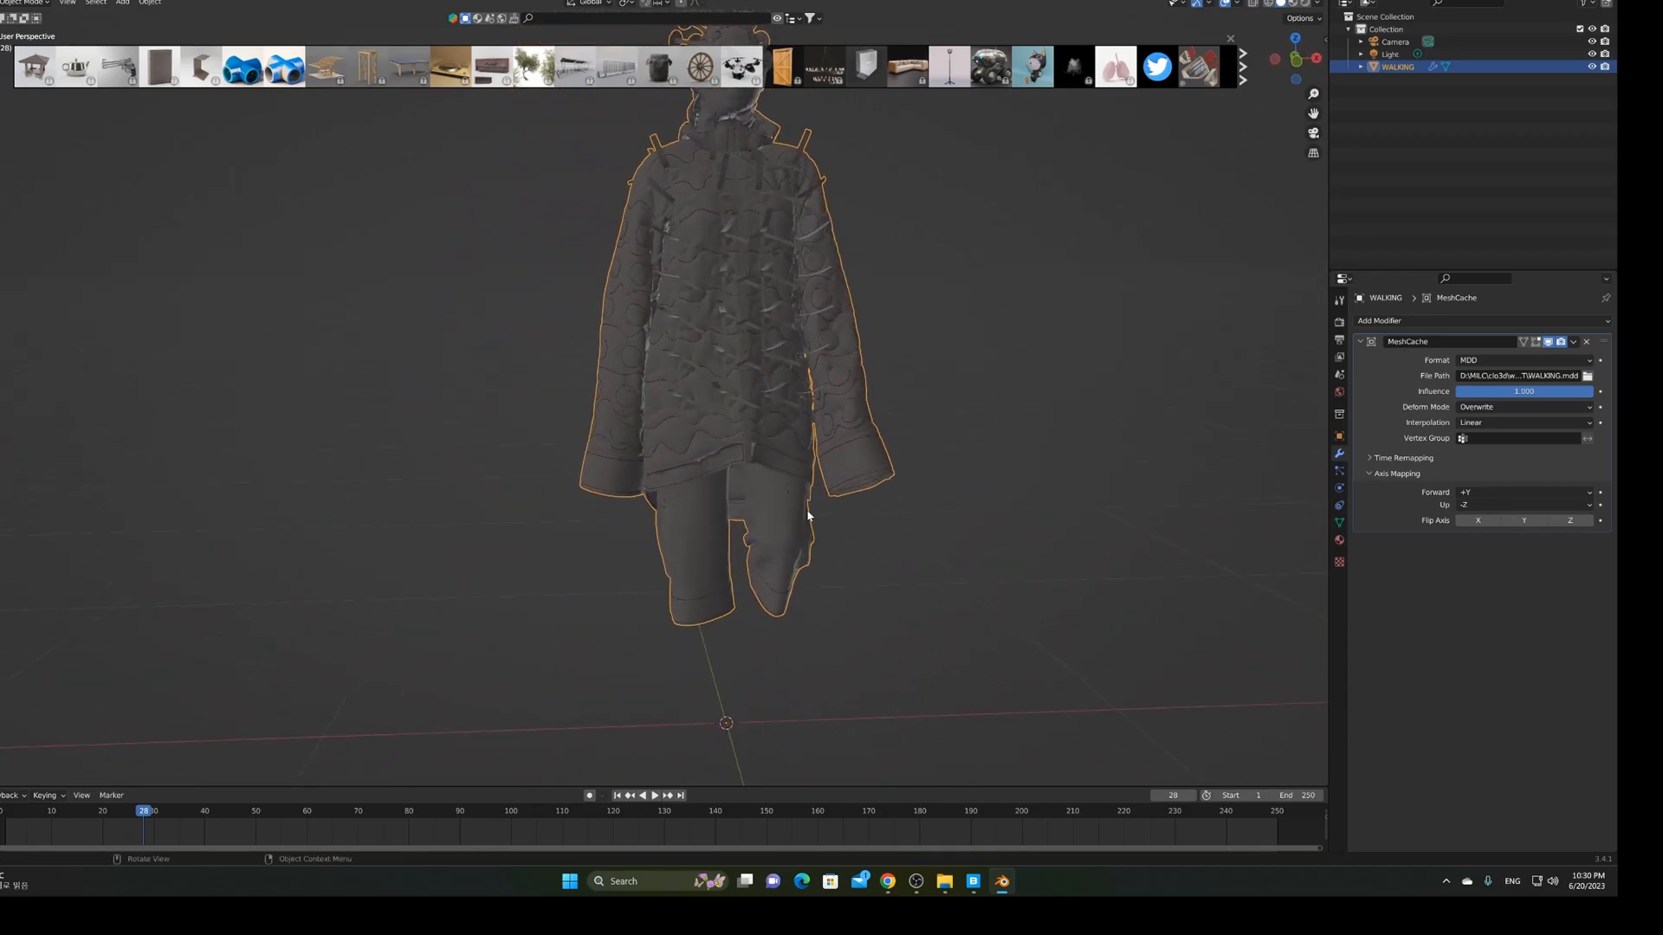
middle_click_drag(922, 512, 795, 501)
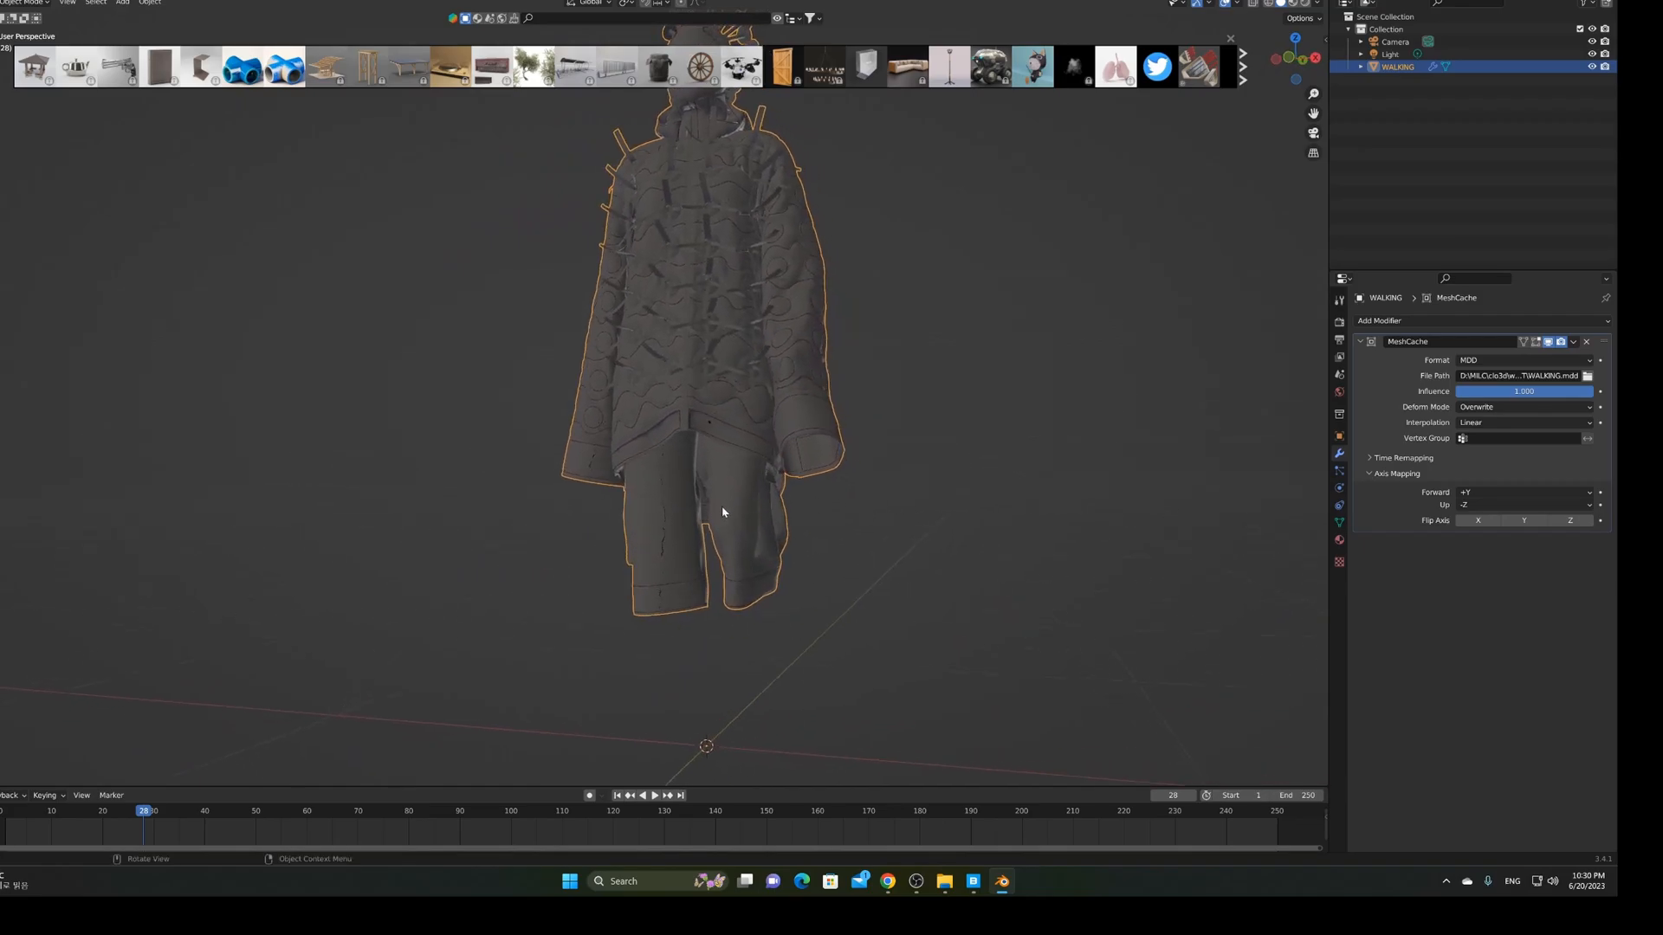
middle_click_drag(895, 554, 845, 513)
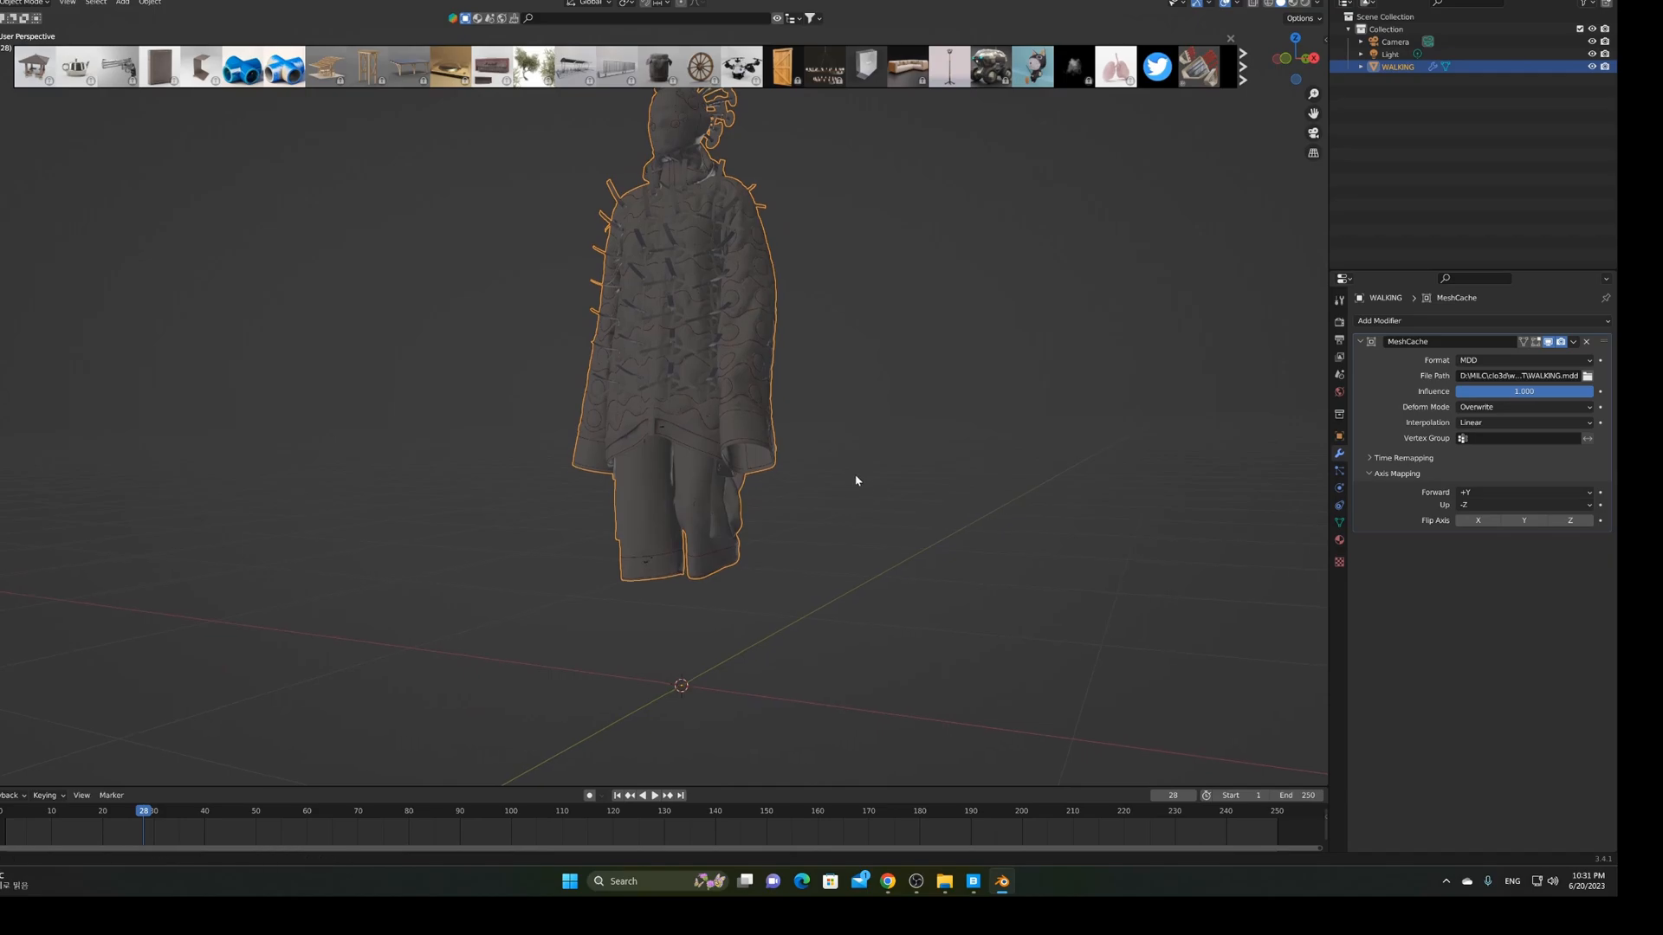
middle_click_drag(853, 476, 860, 556)
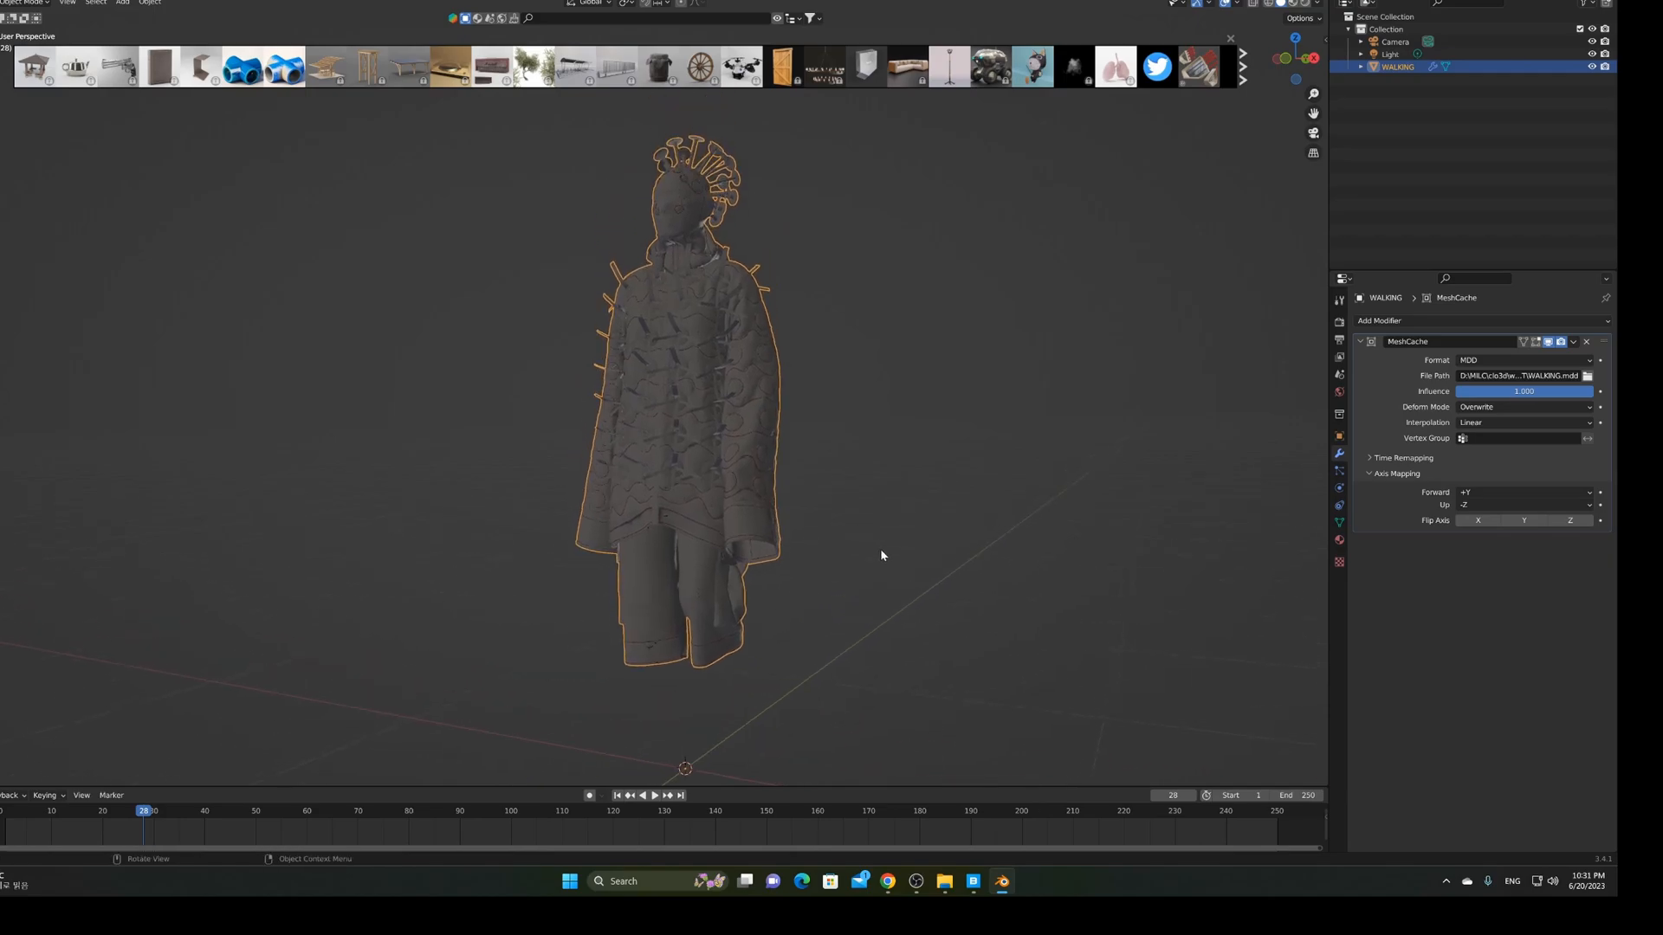
Uncheck Auto Smooth under Normals in the WALKING mesh's Object Data properties
left_click(1340, 523)
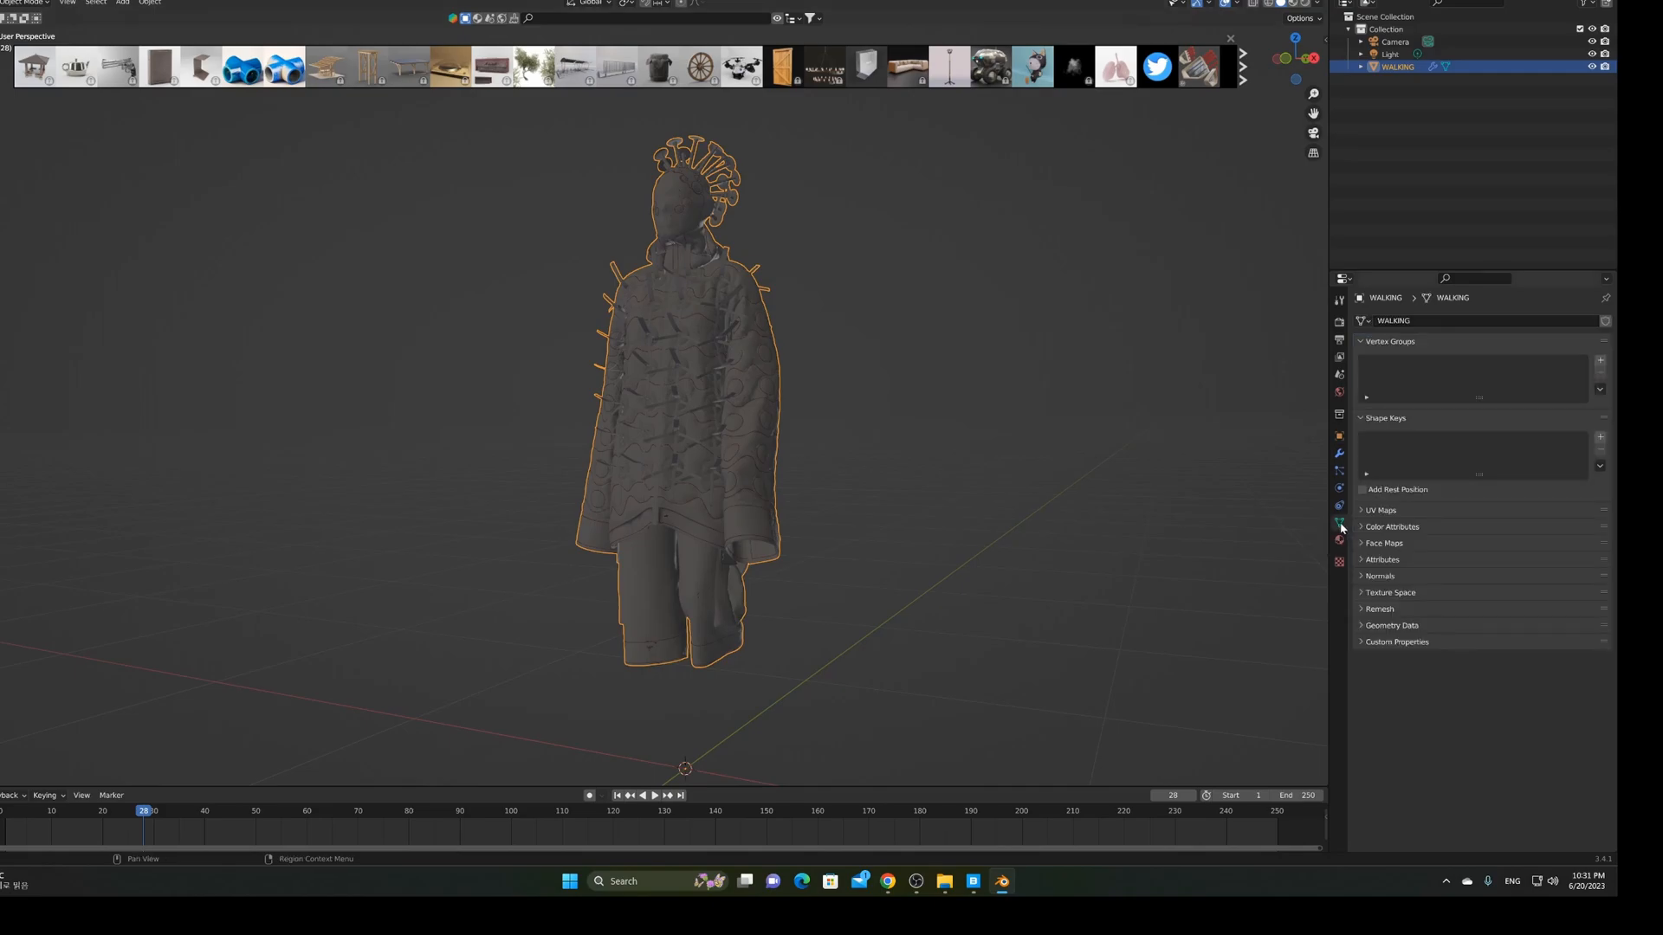
left_click(1364, 577)
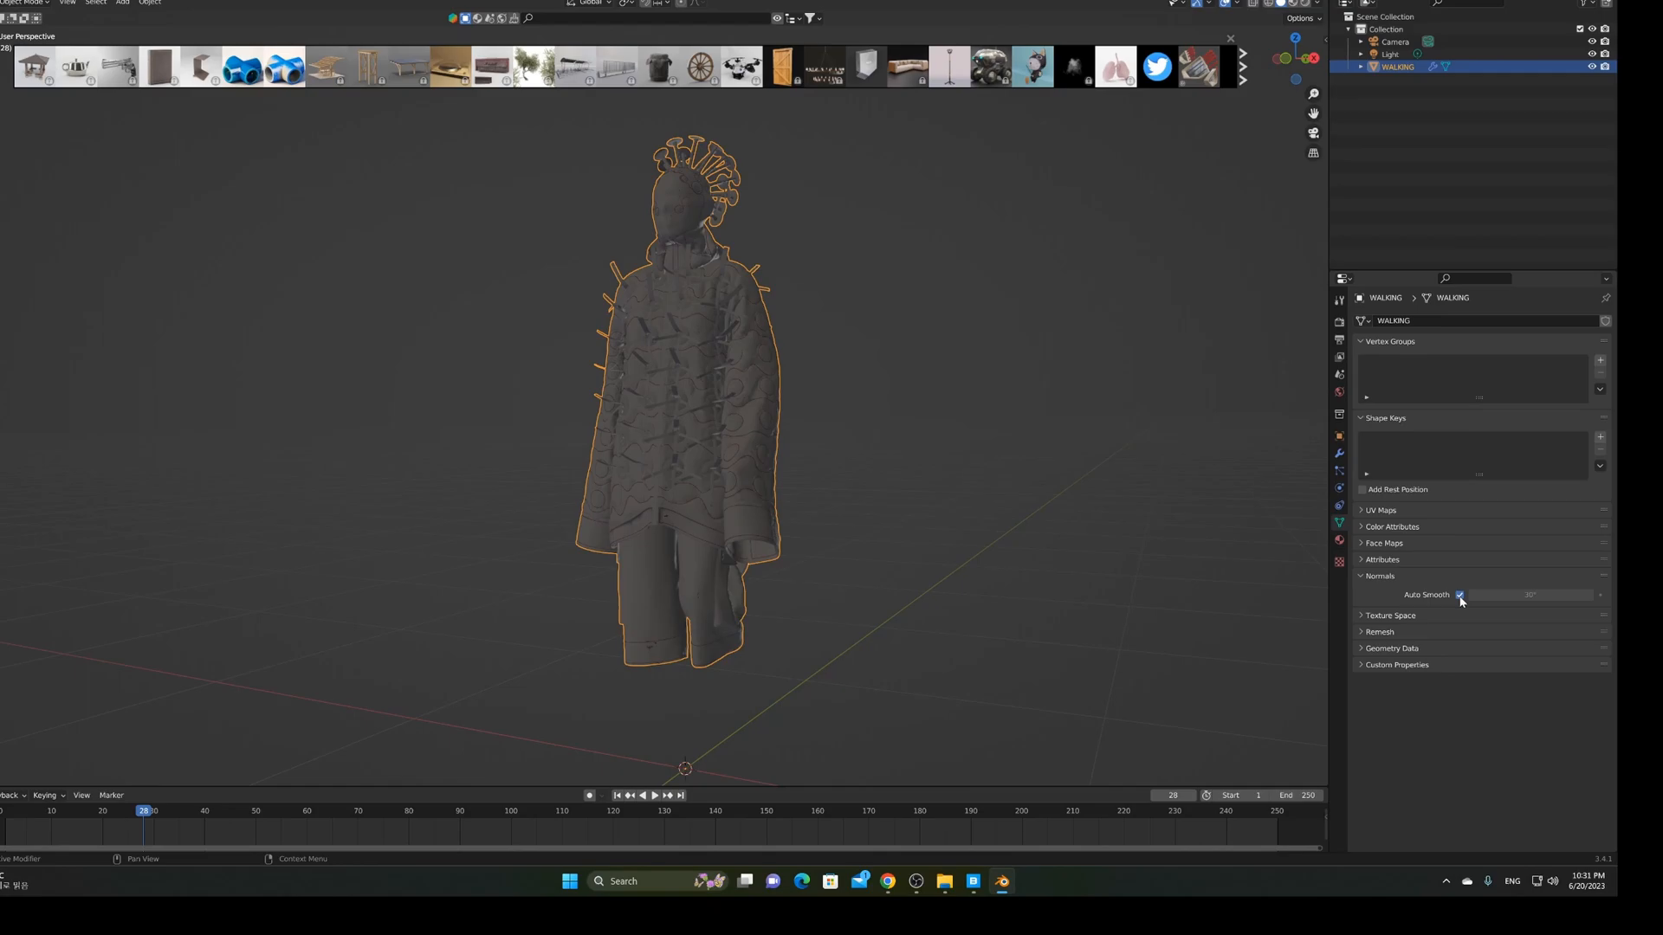
left_click(1460, 596)
middle_click_drag(890, 568, 976, 568)
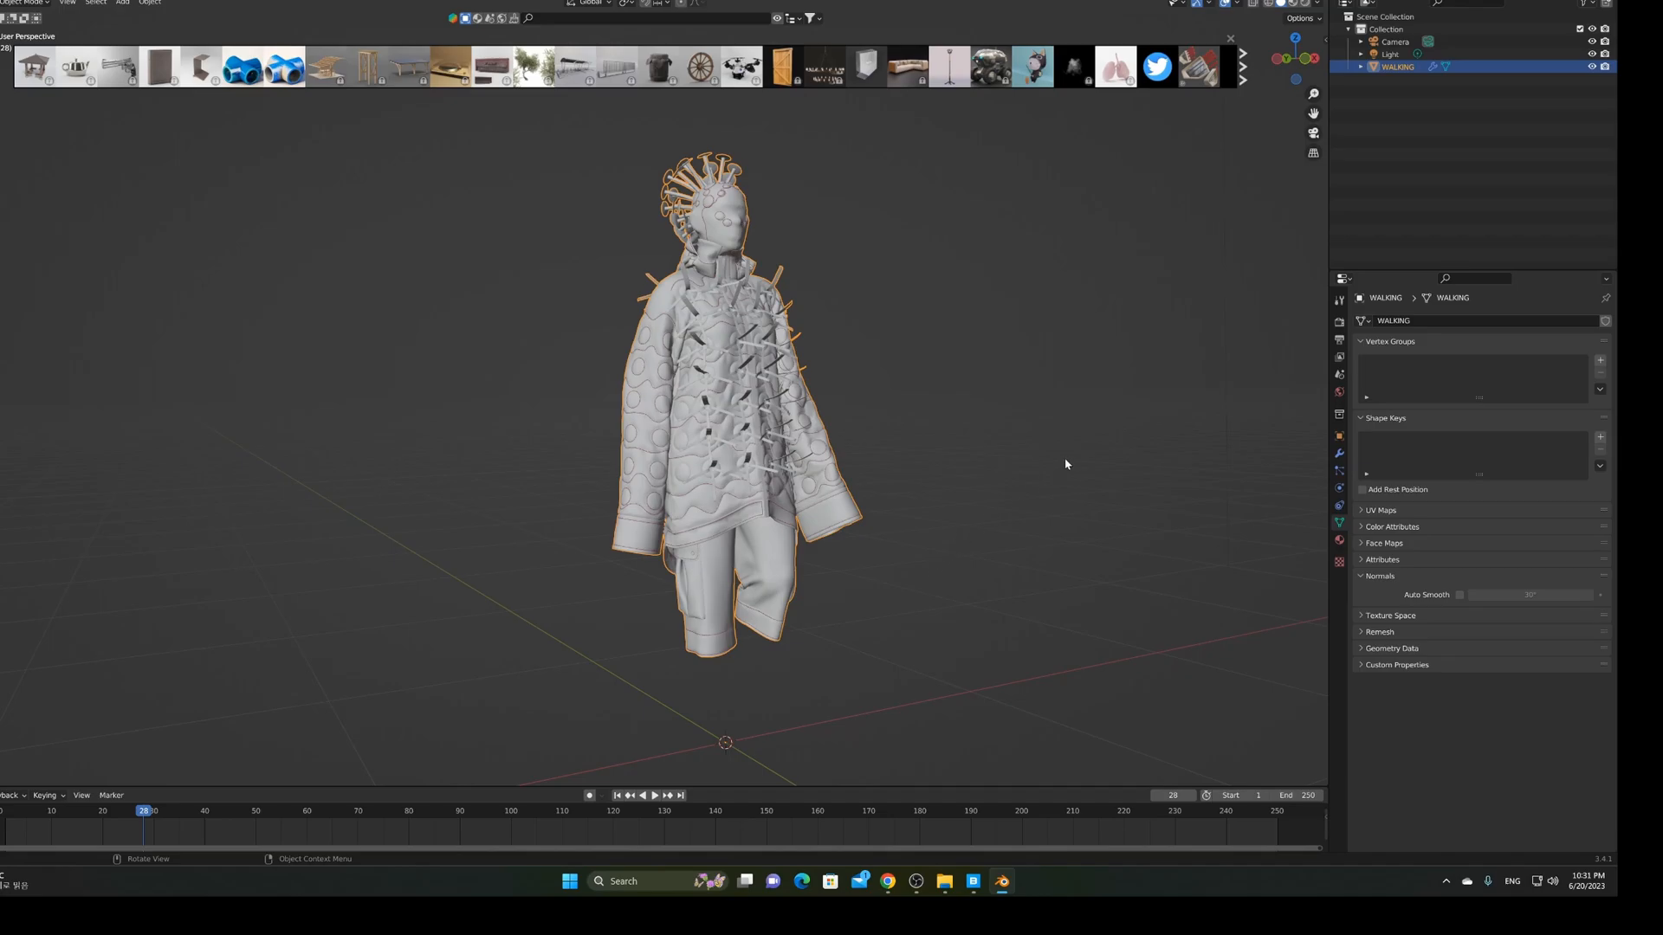
Choose Cycles from the Render Engine dropdown in Render Properties
left_click(1338, 323)
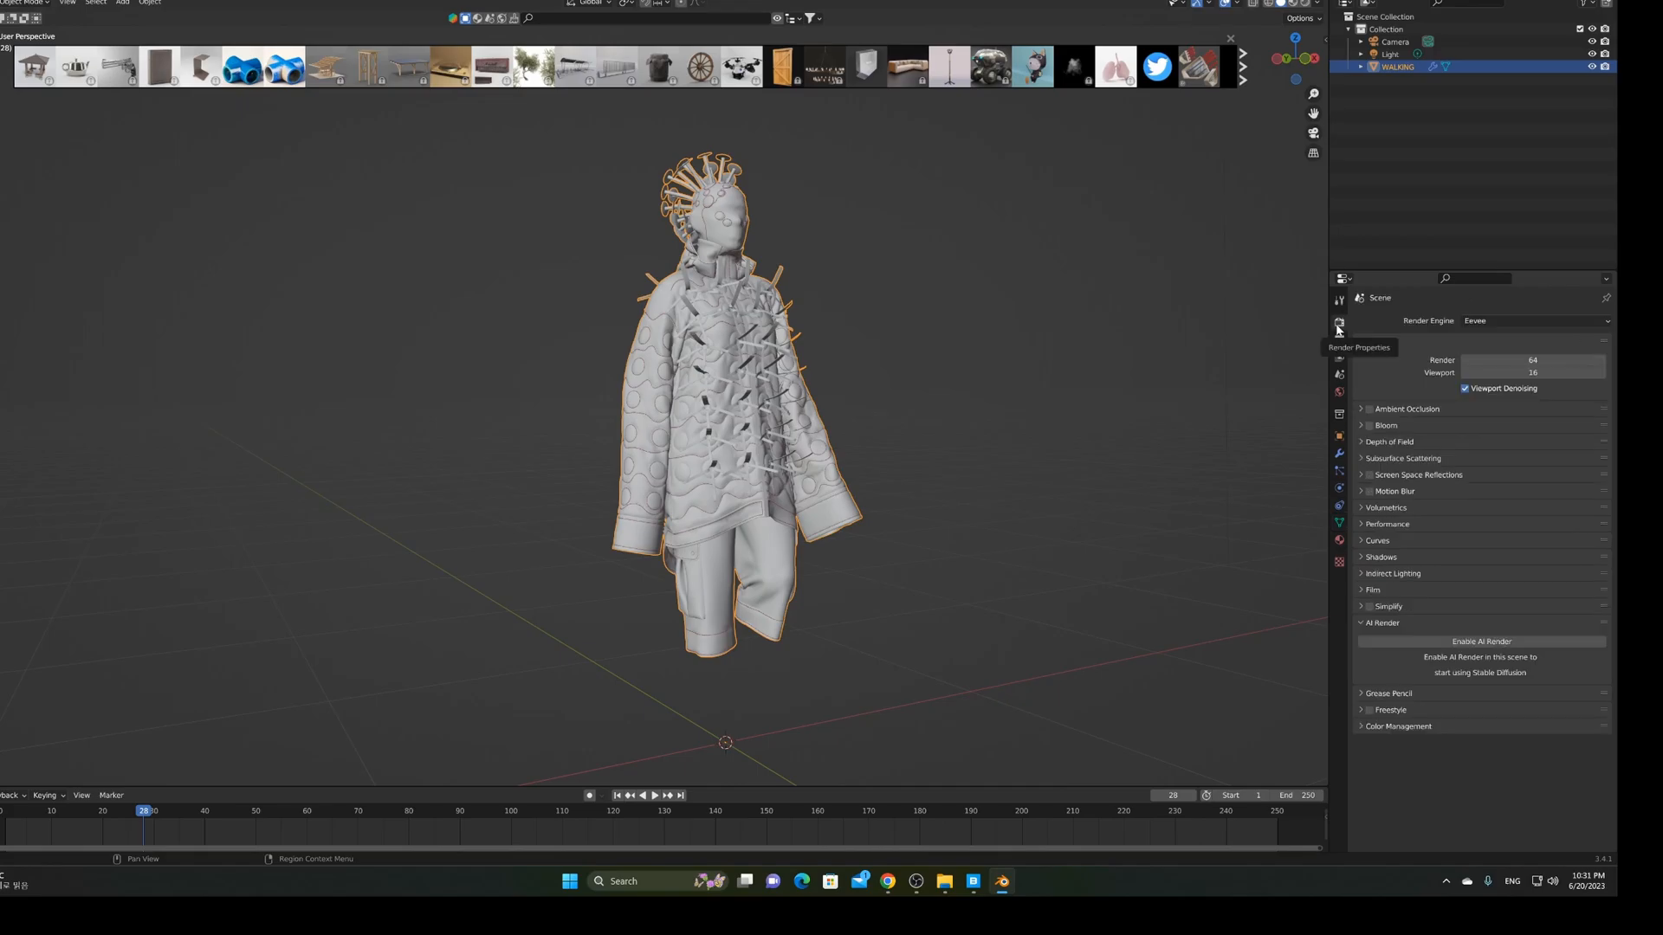
left_click(1493, 324)
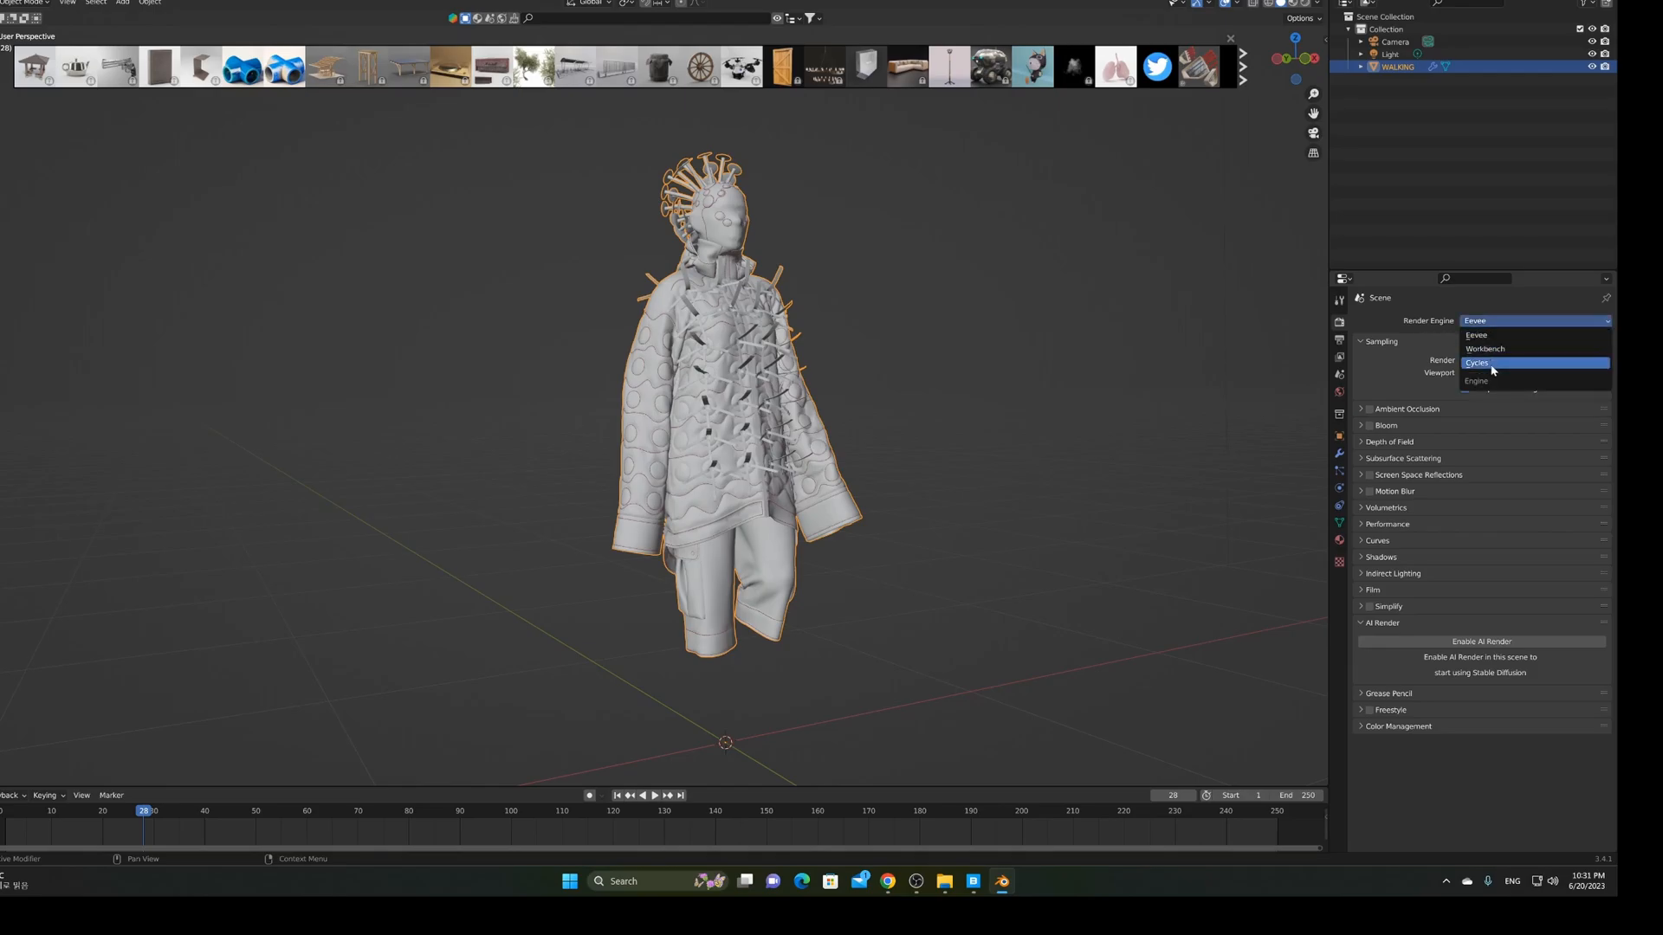
left_click(1492, 365)
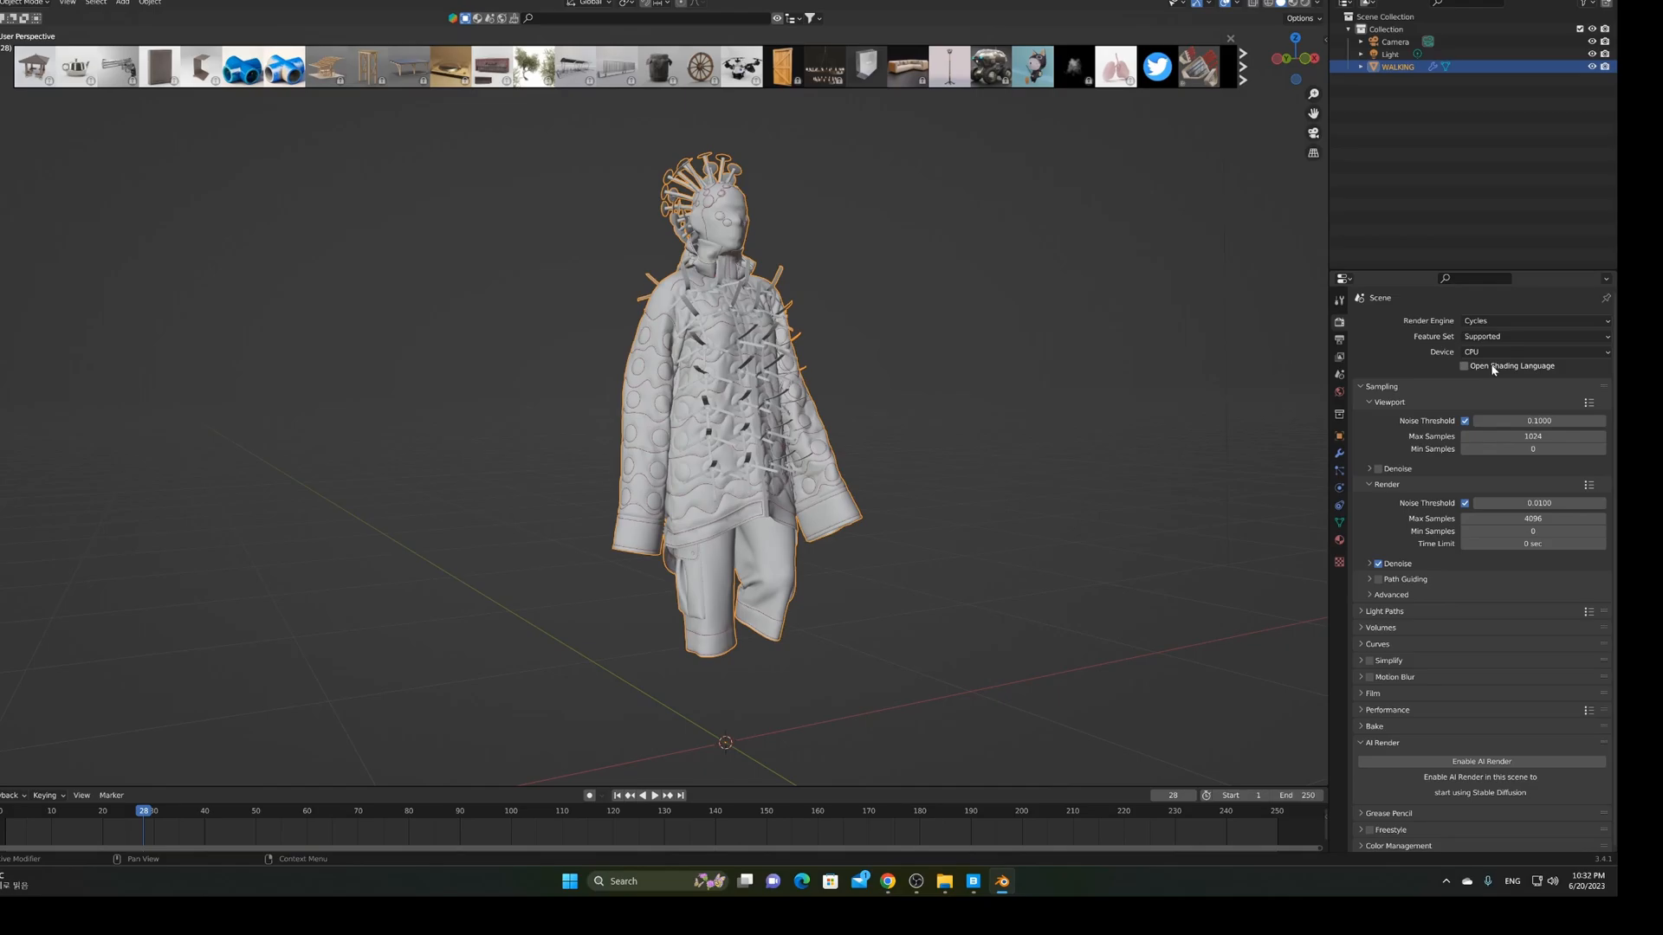
middle_click_drag(983, 415, 851, 439)
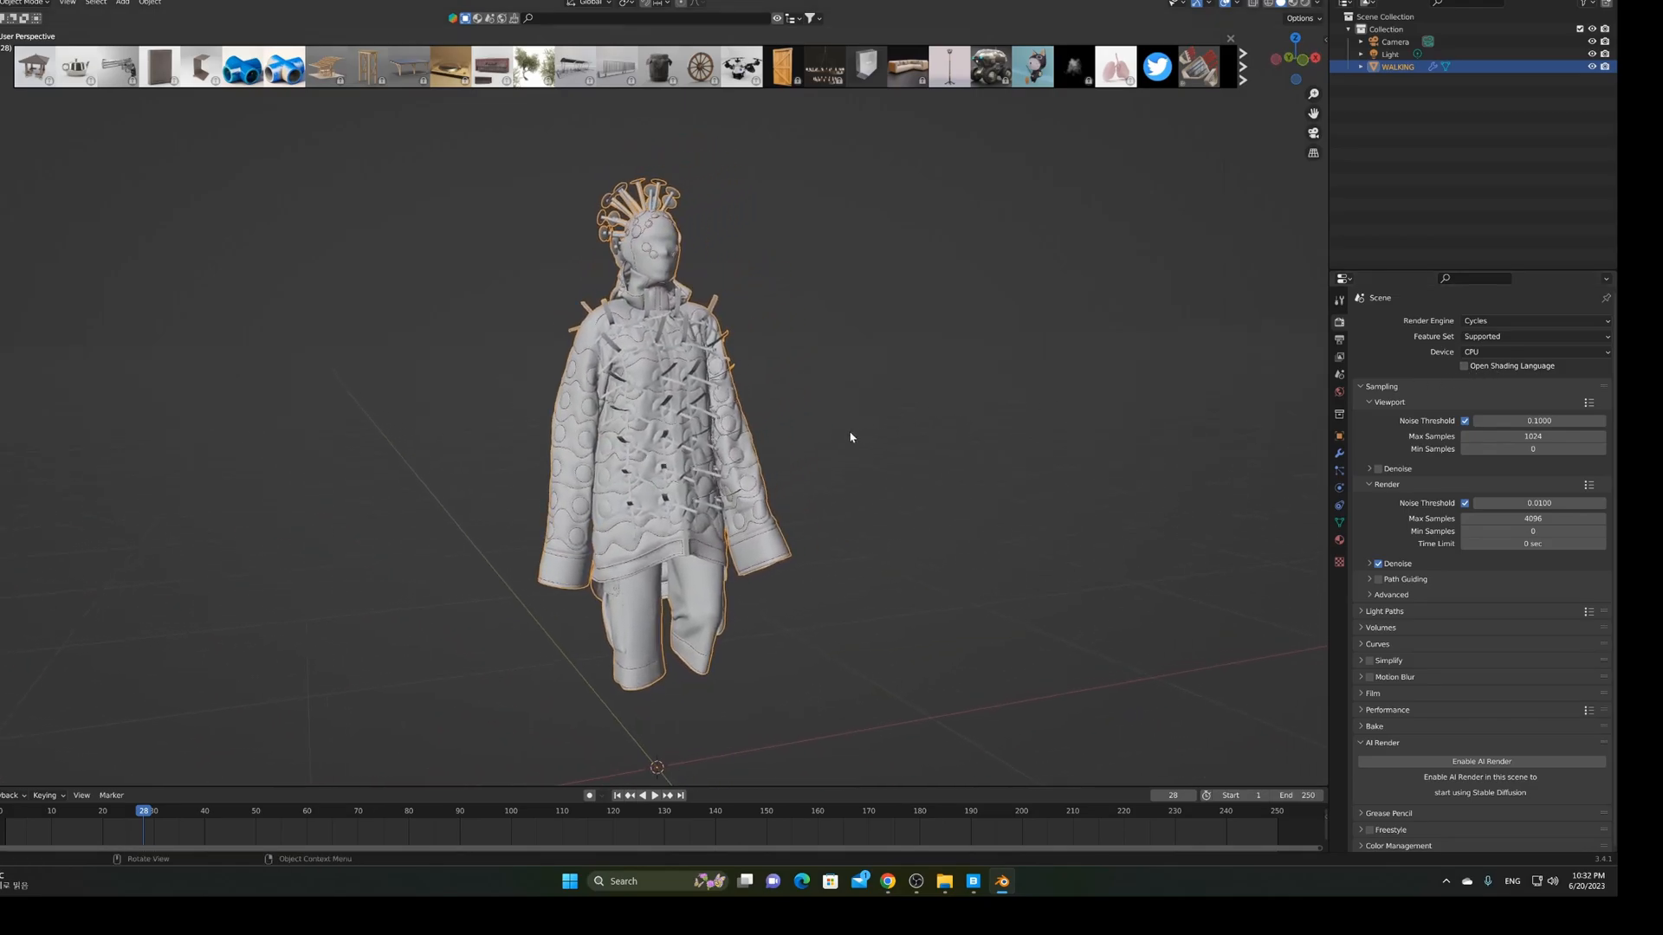
Find the Snowscape Clear Sky Skydome HDRI in the browser and download it at 8192
left_click(501, 22)
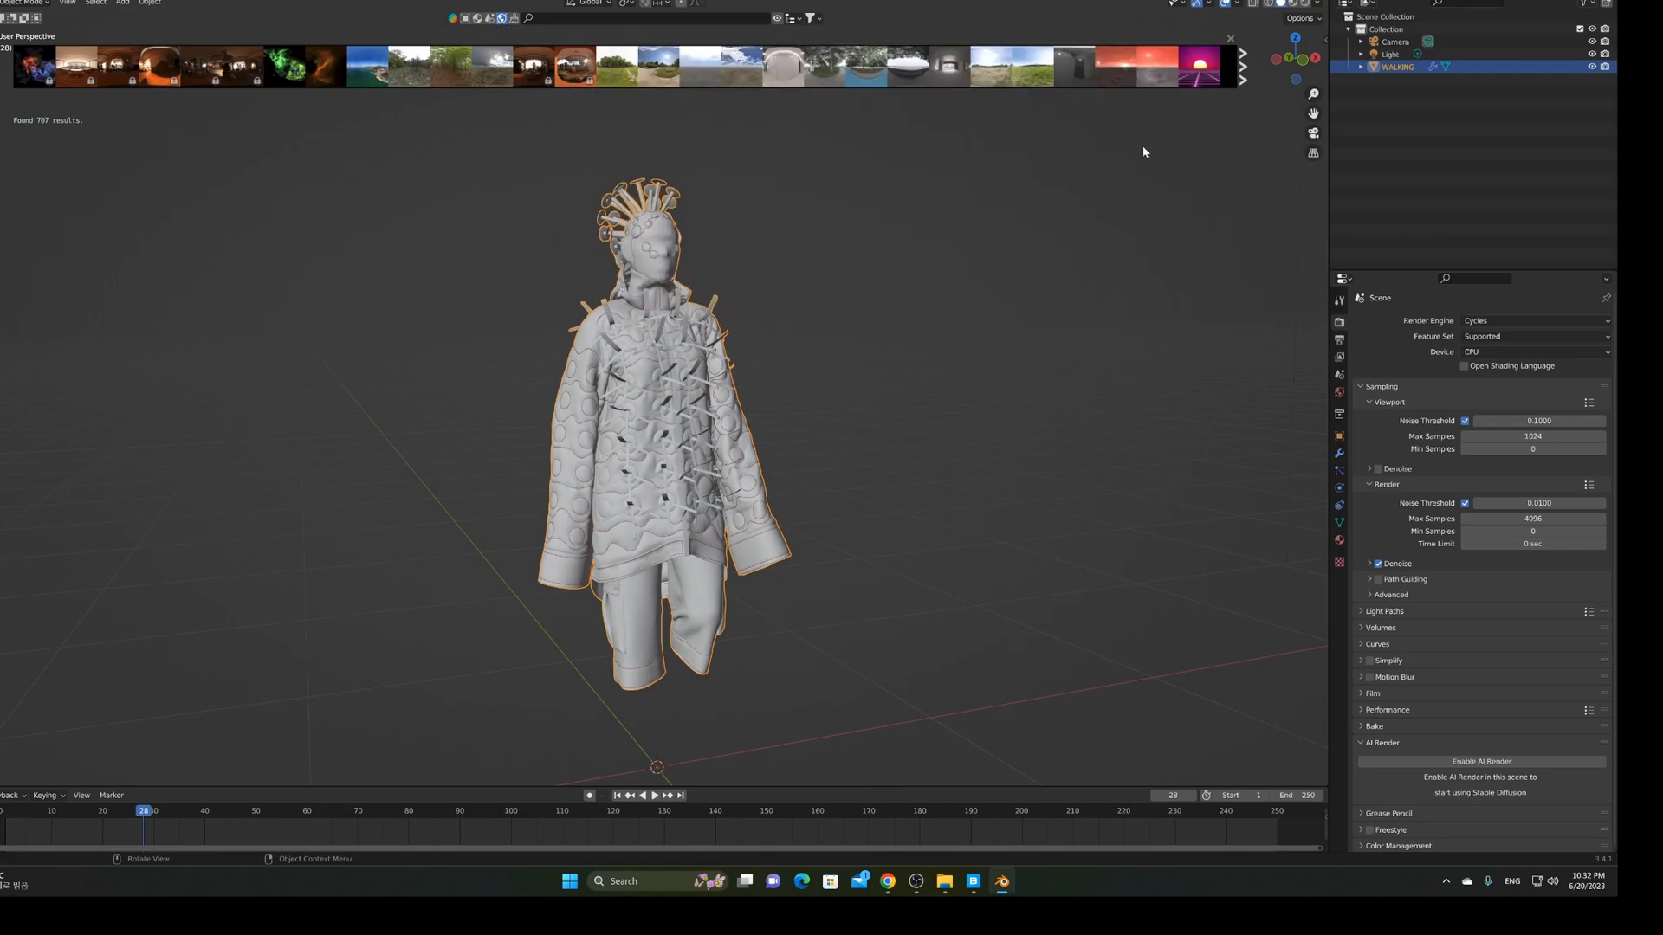
left_click(1243, 78)
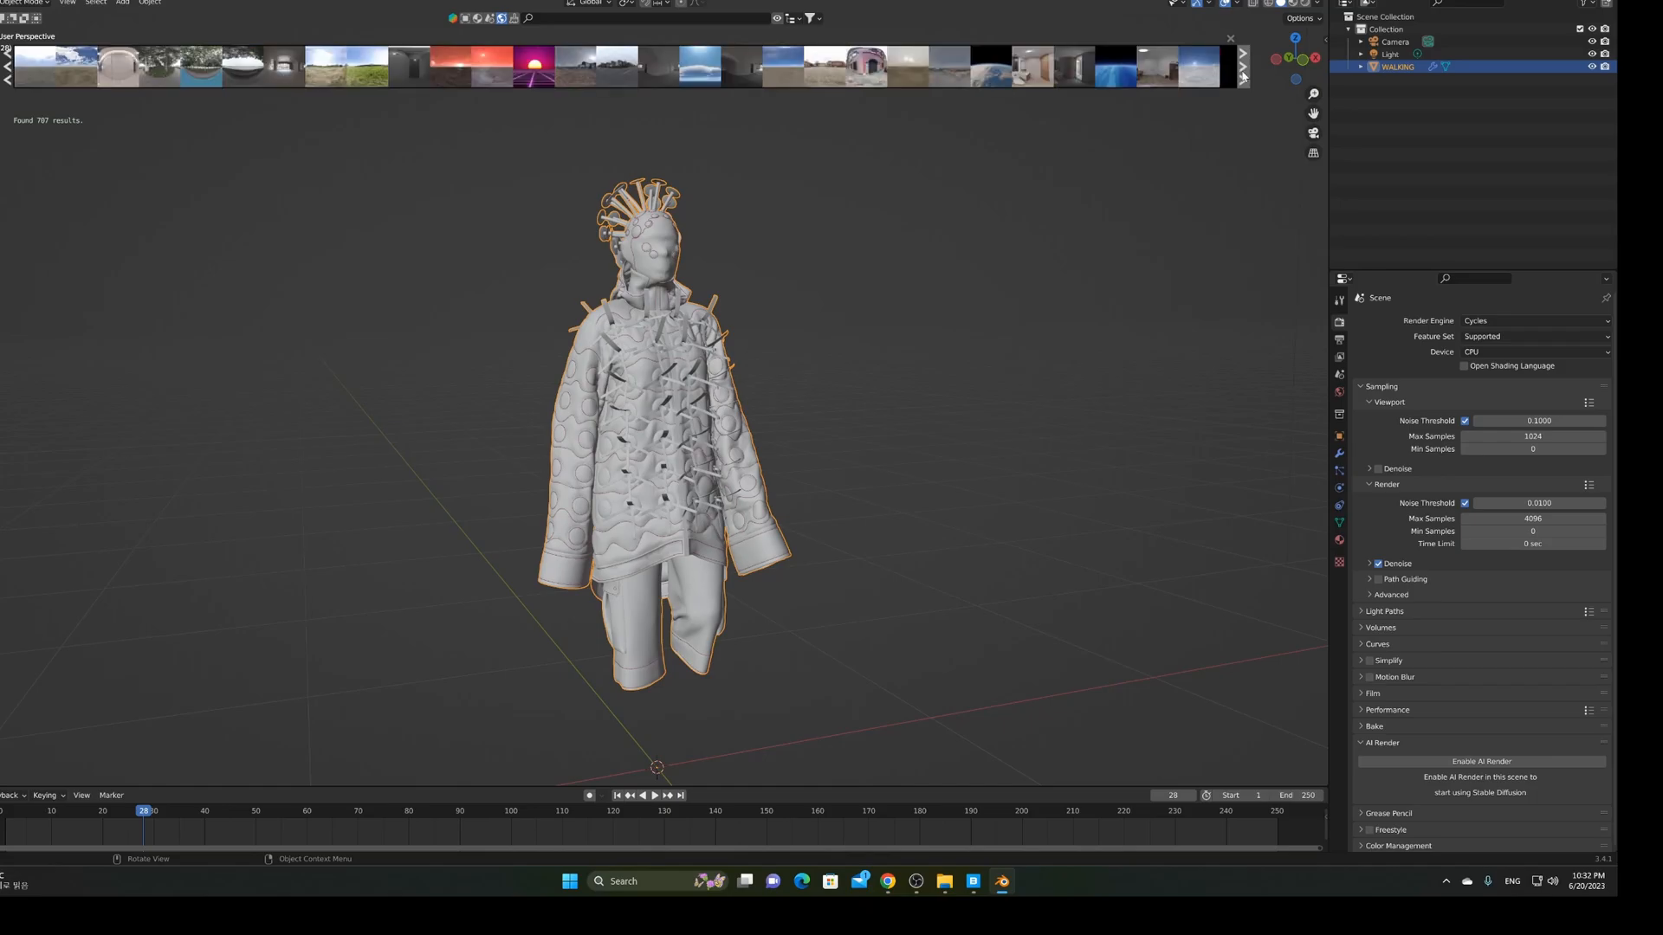
left_click(1242, 78)
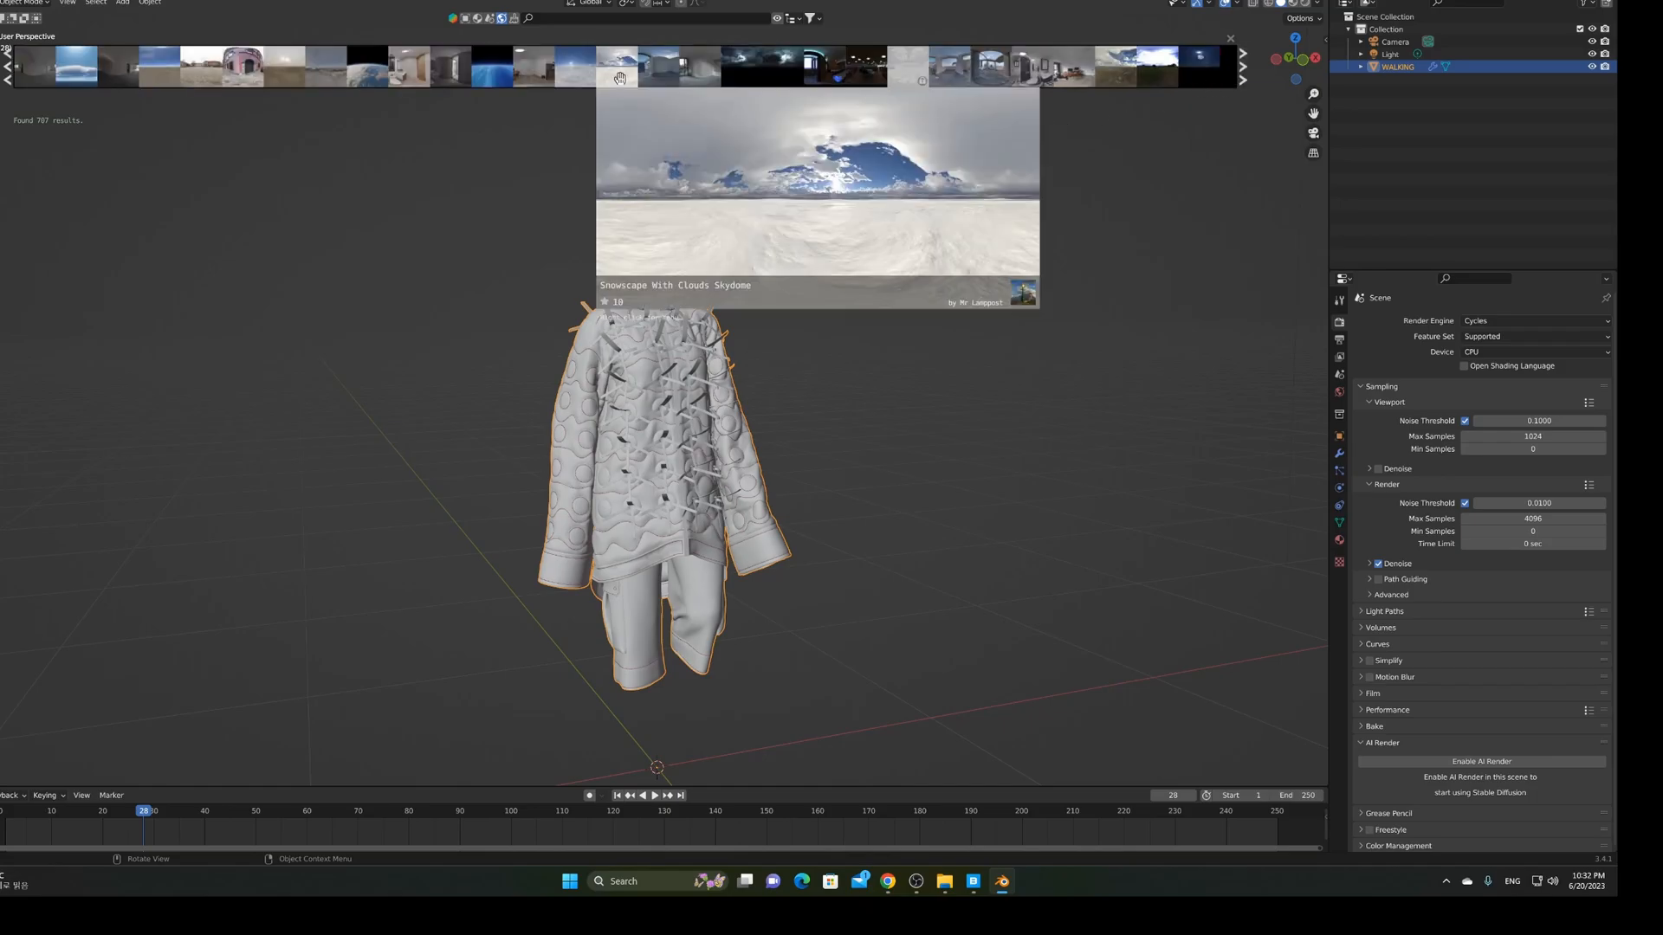
mouse_move(592, 72)
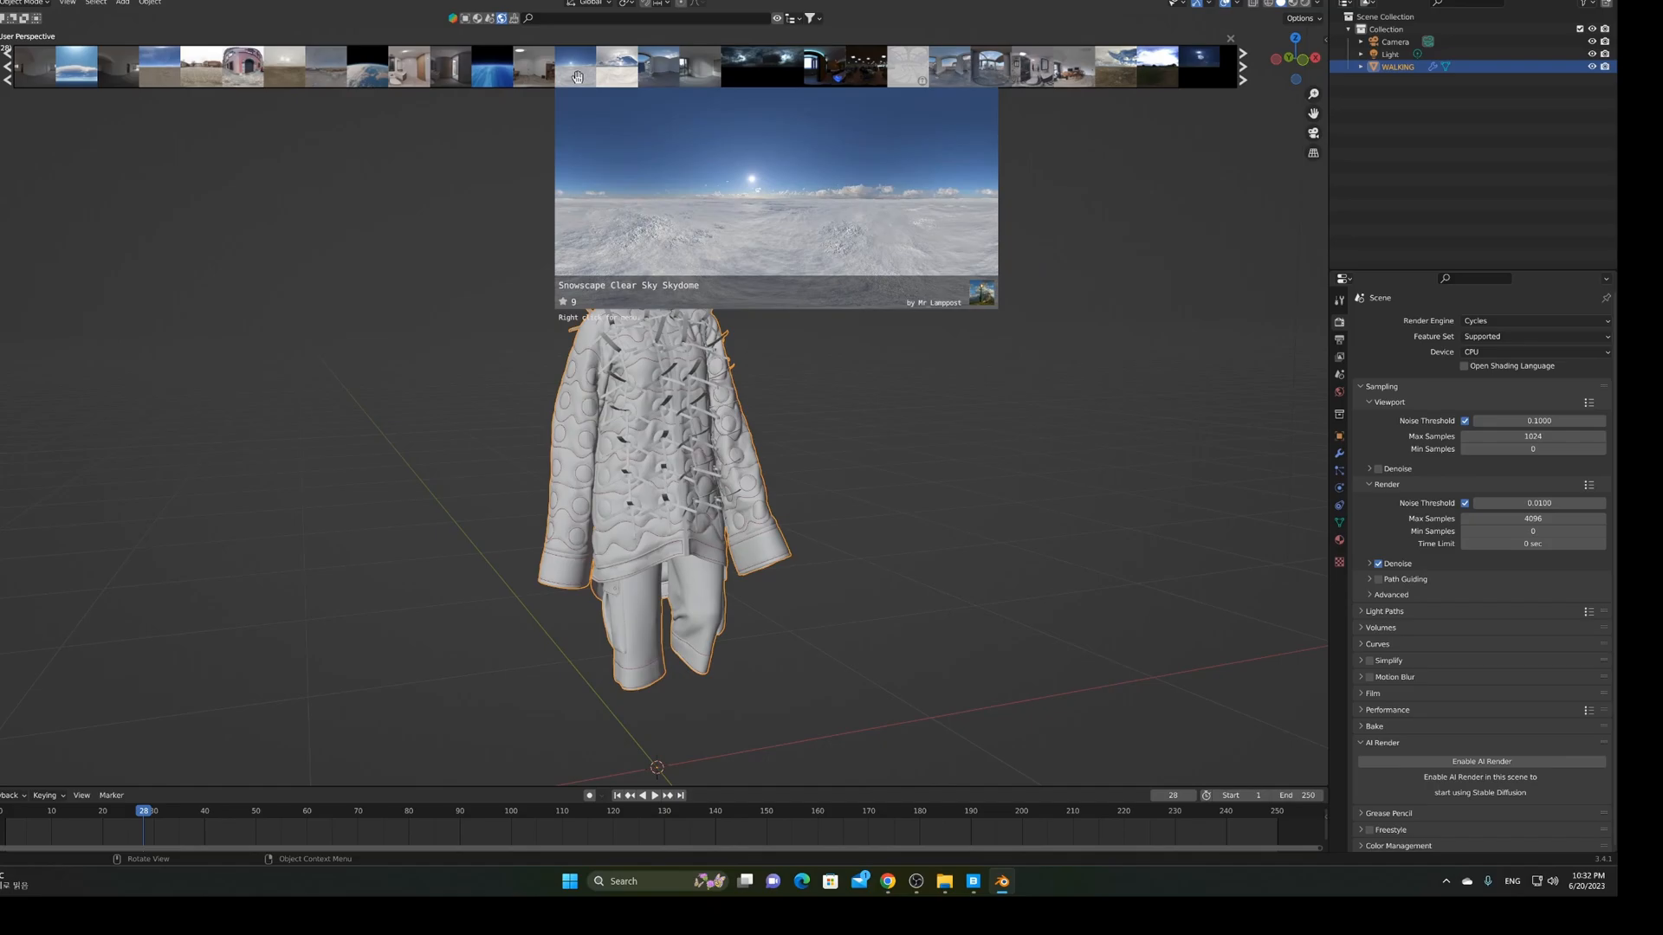
left_click(577, 76)
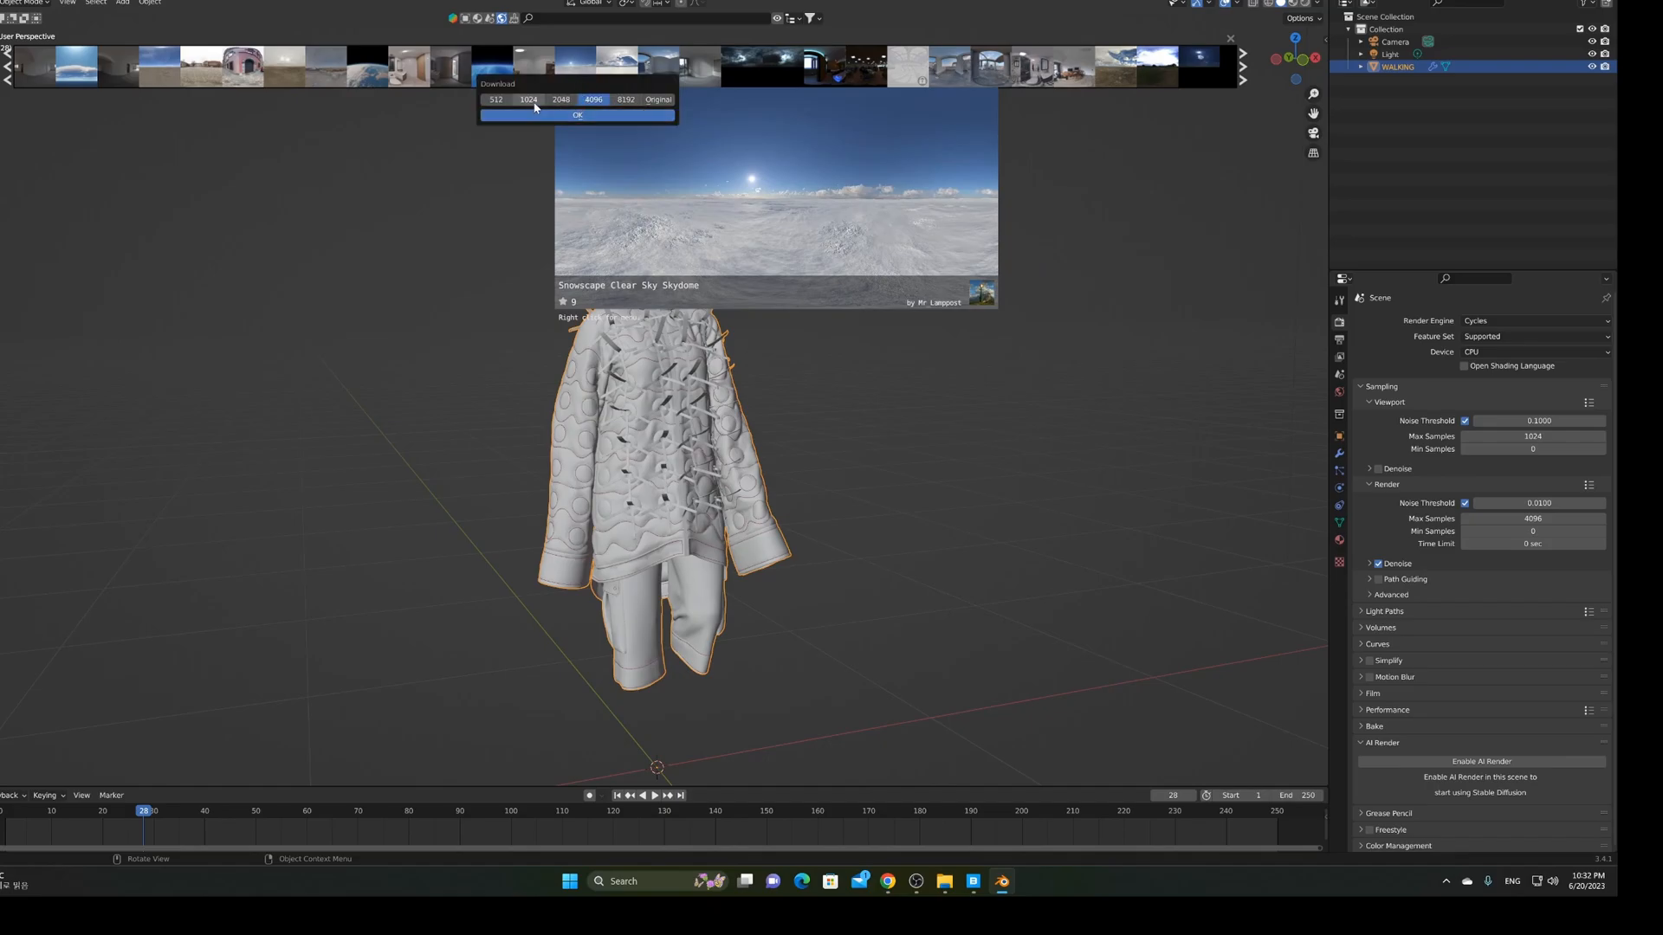
left_click(626, 101)
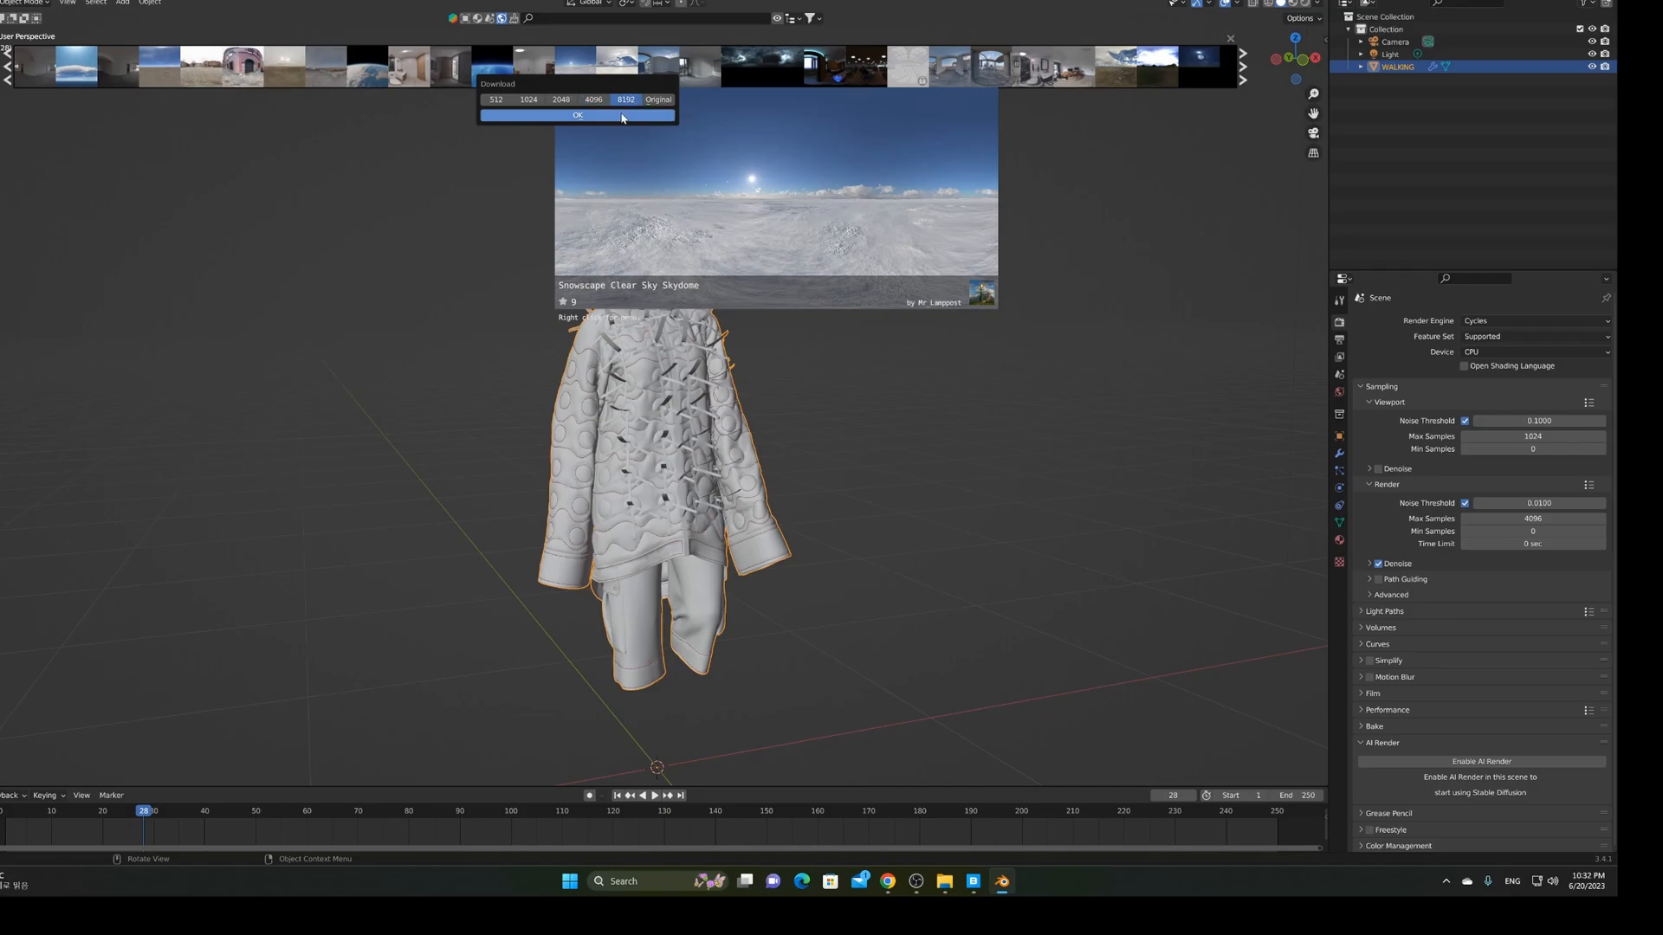
left_click(623, 116)
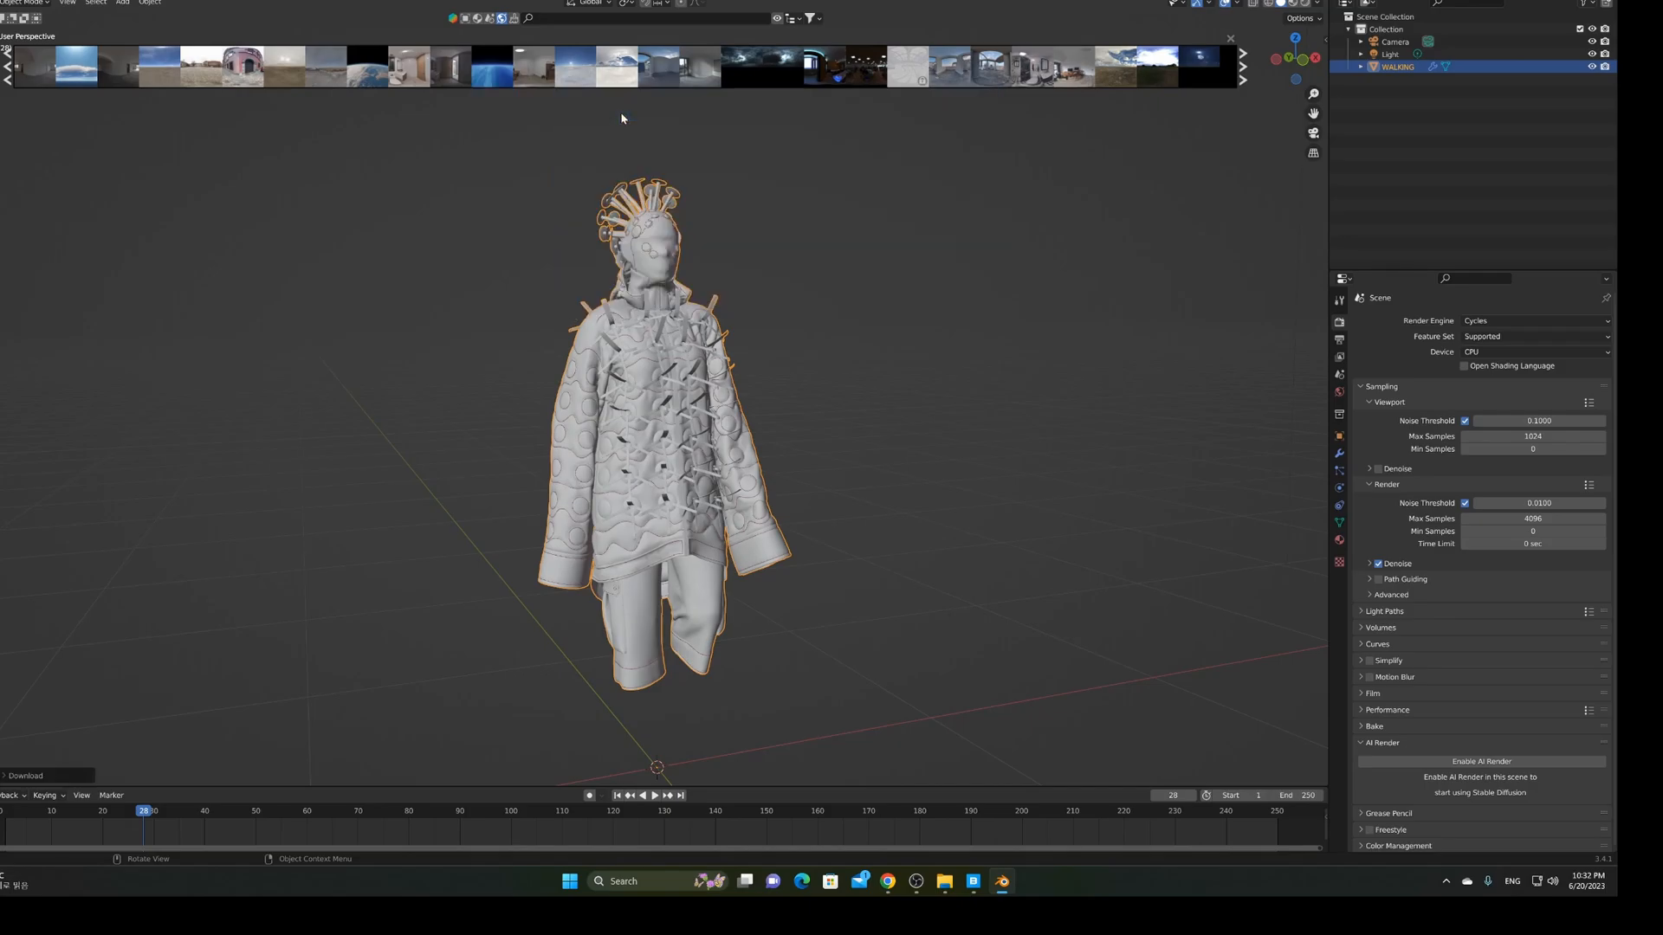
middle_click_drag(825, 229, 901, 253)
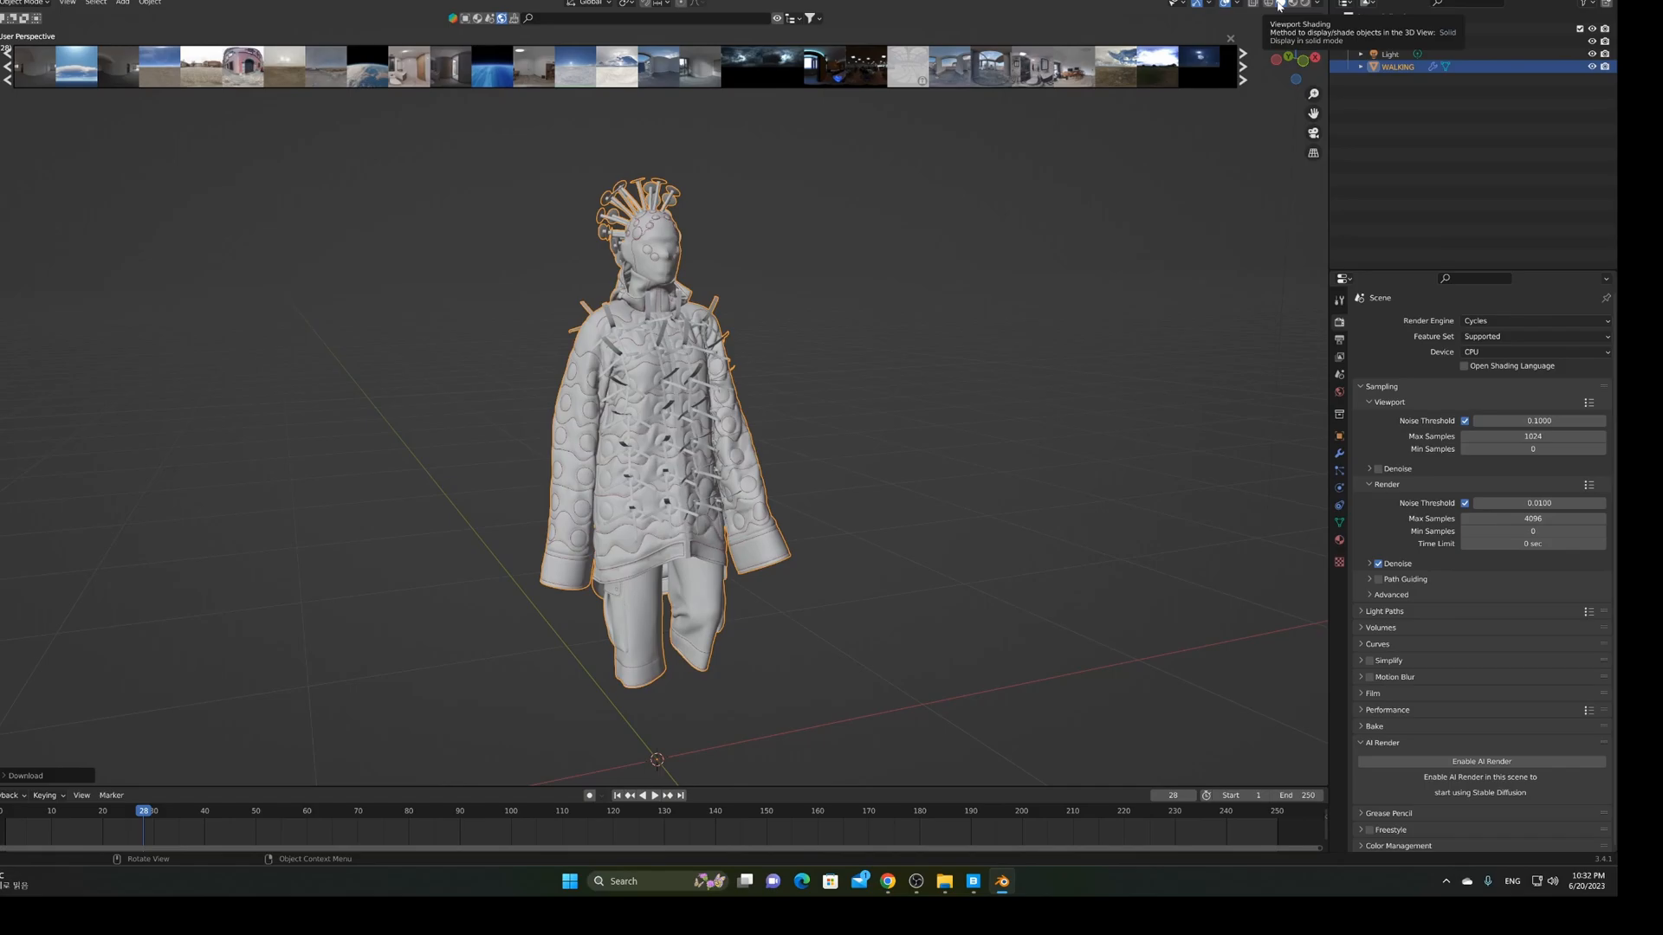
left_click(1269, 4)
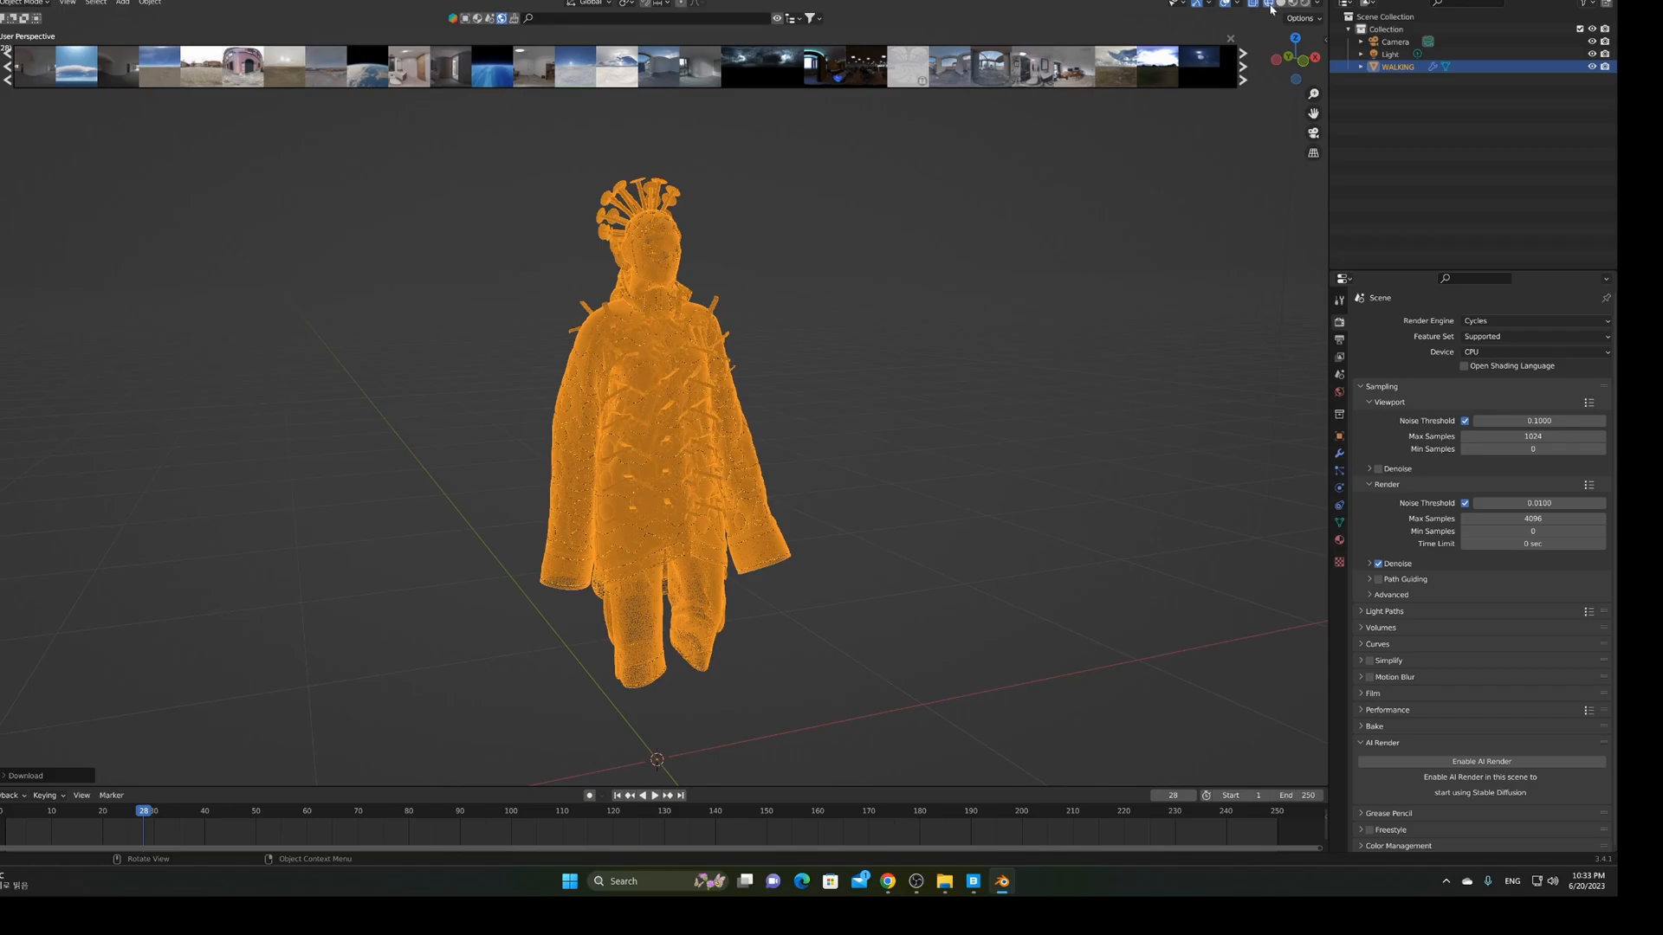
middle_click_drag(981, 290, 927, 283)
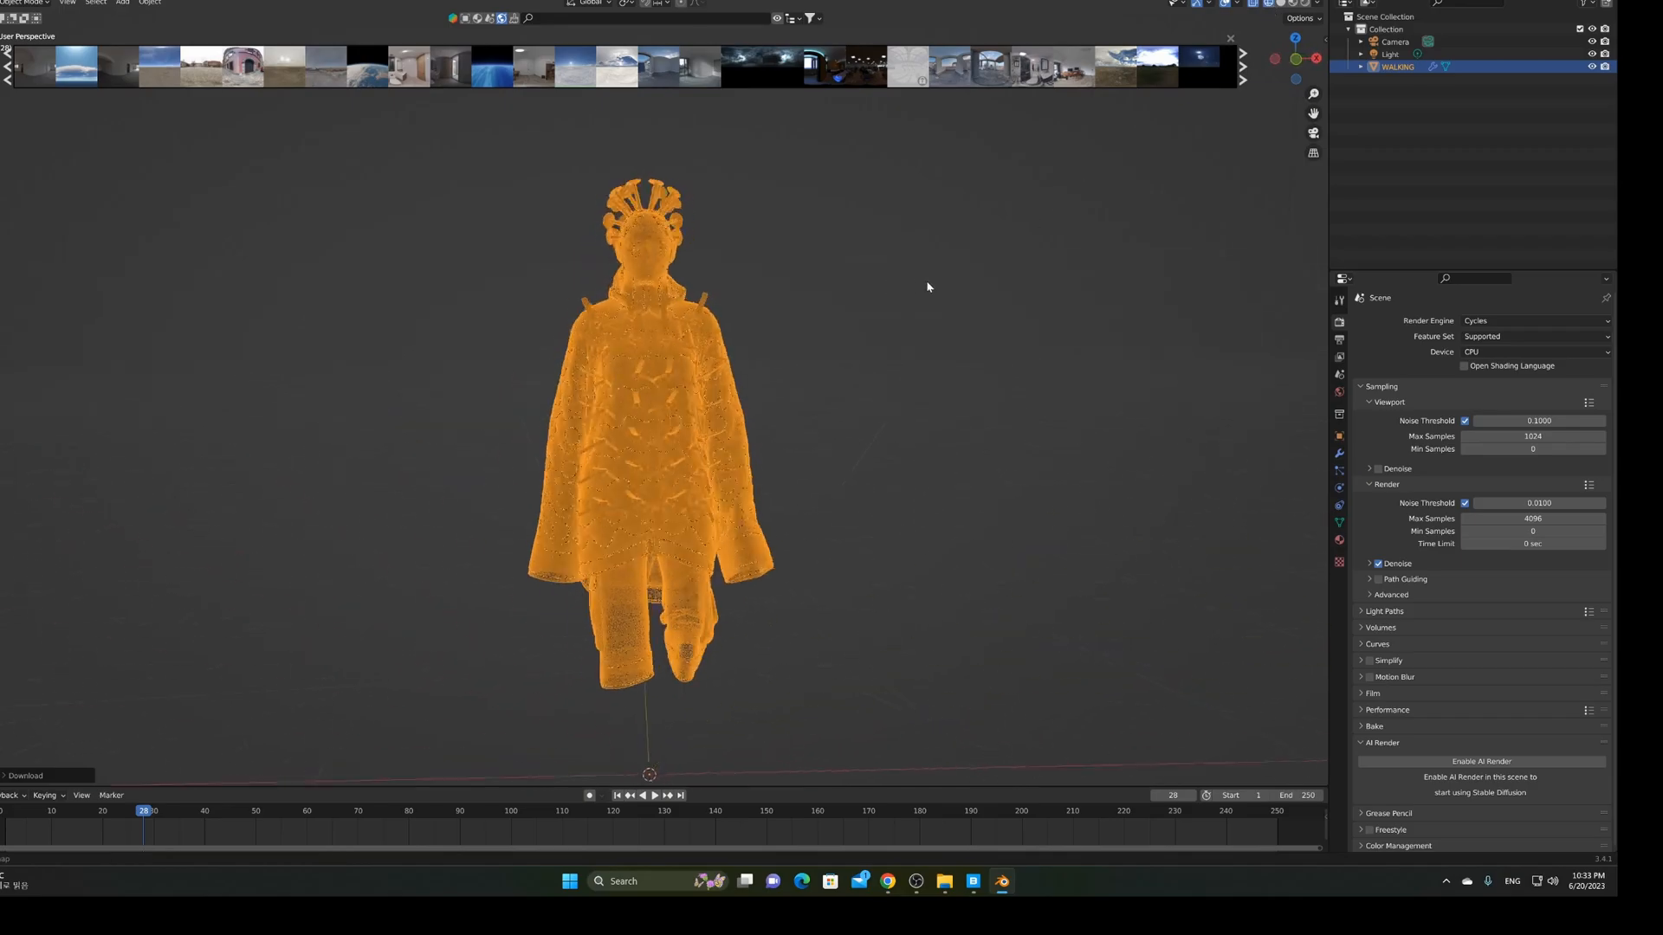
scroll(909, 284, "up", 5)
scroll(907, 285, "up", 8)
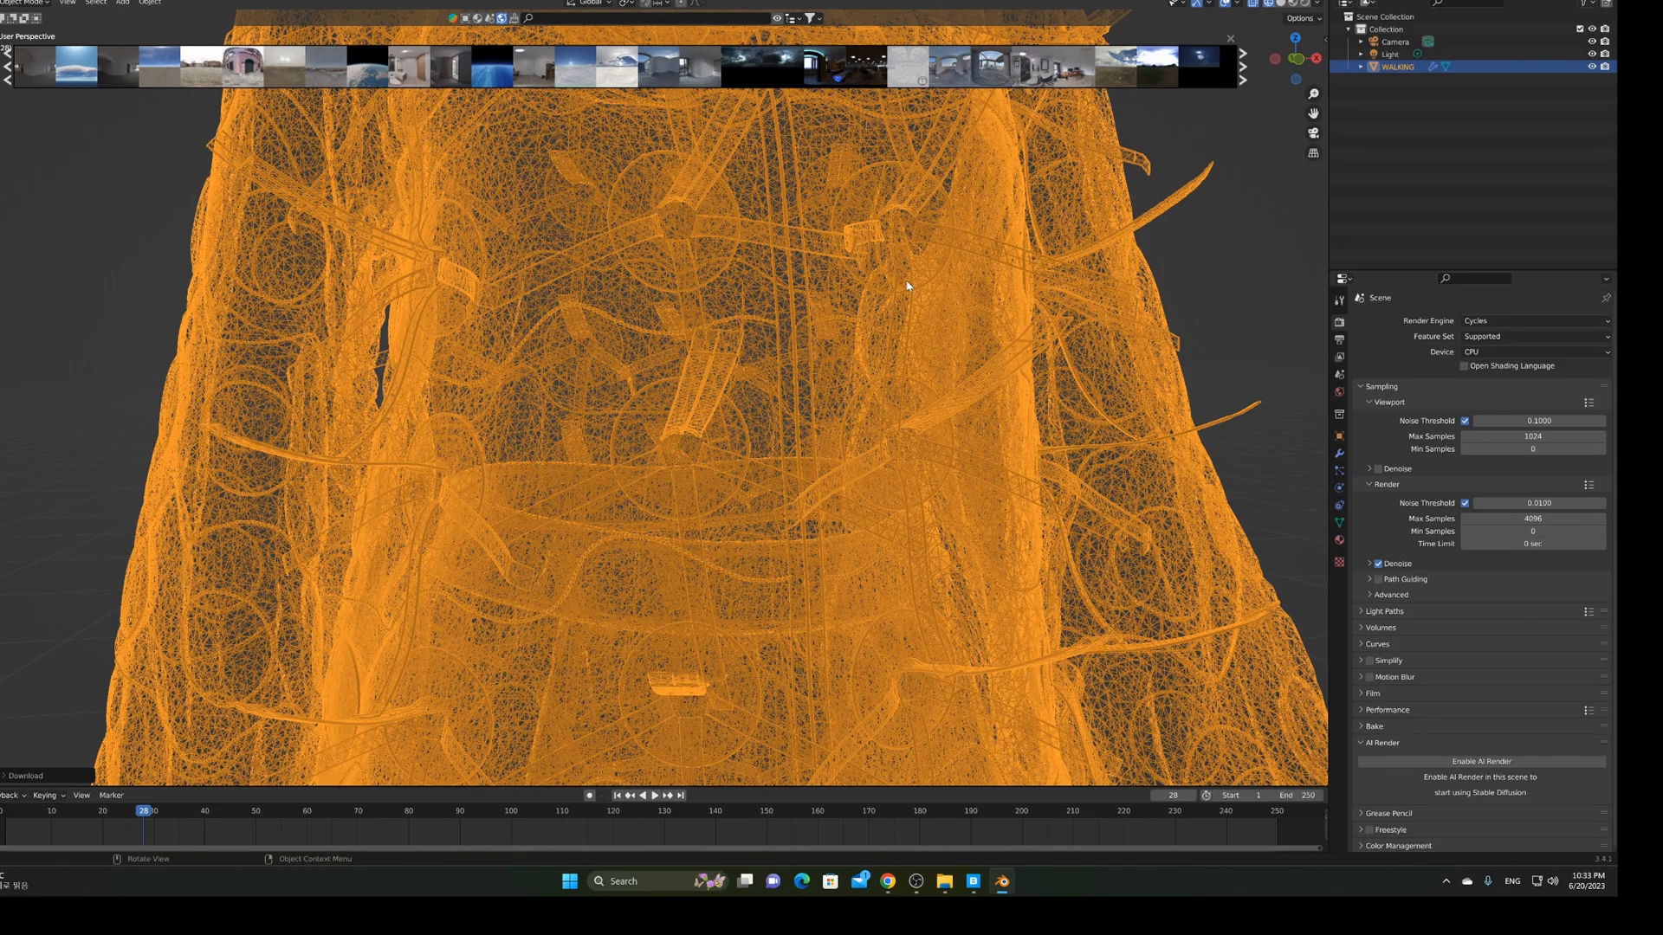
scroll(907, 285, "down", 10)
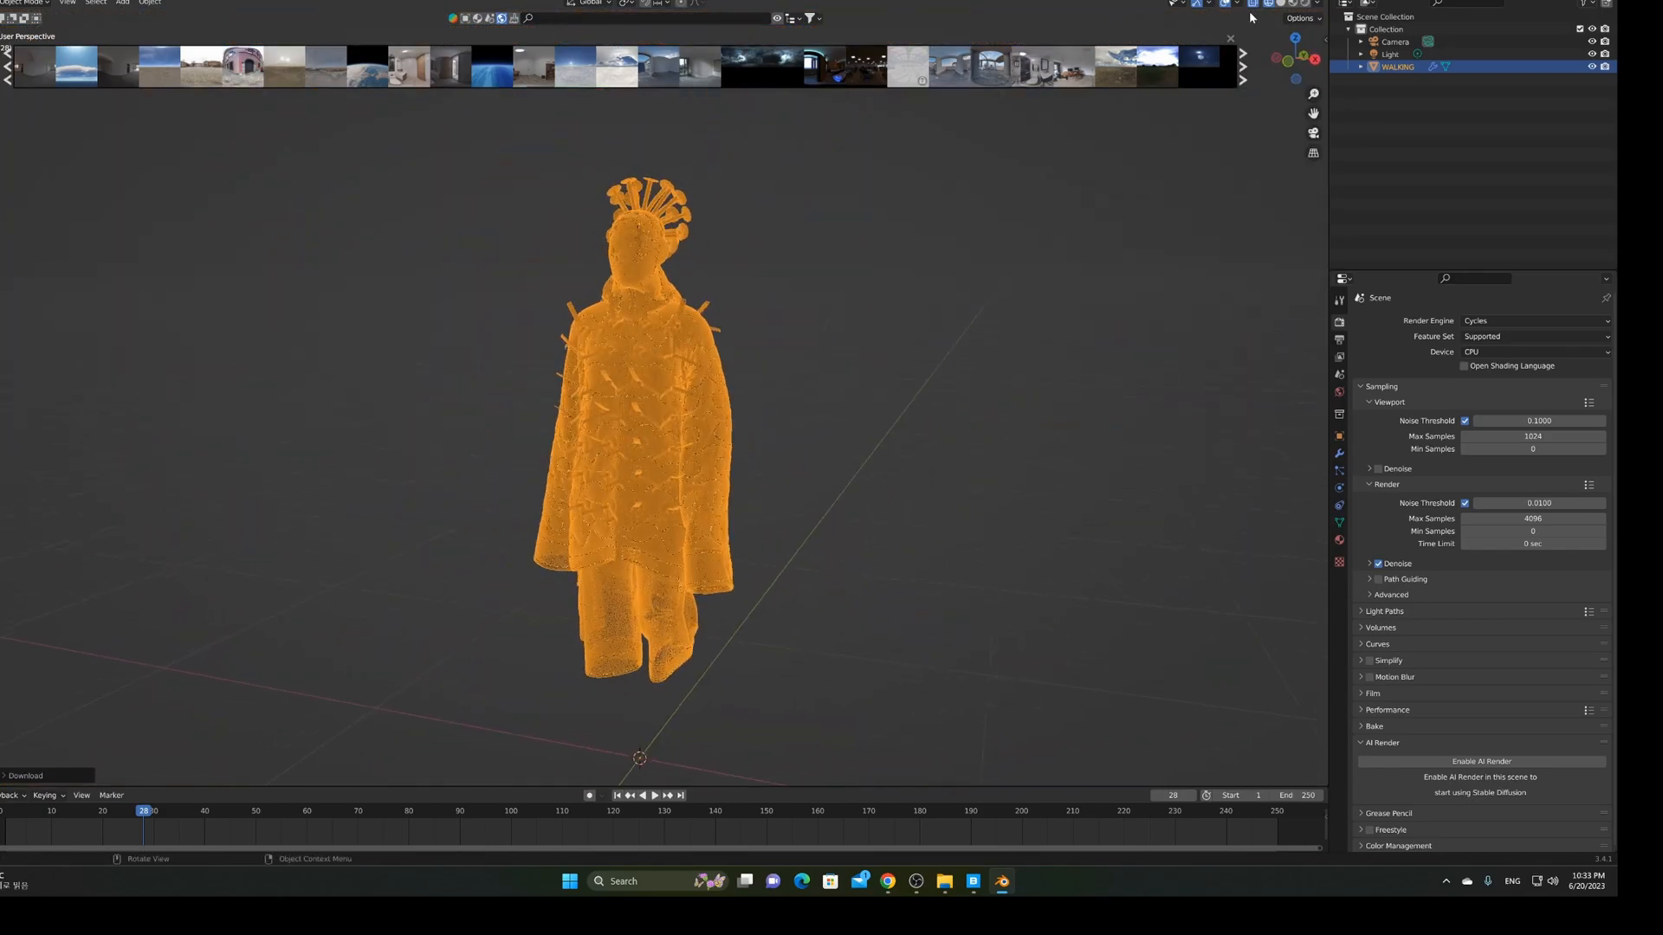
left_click(1279, 7)
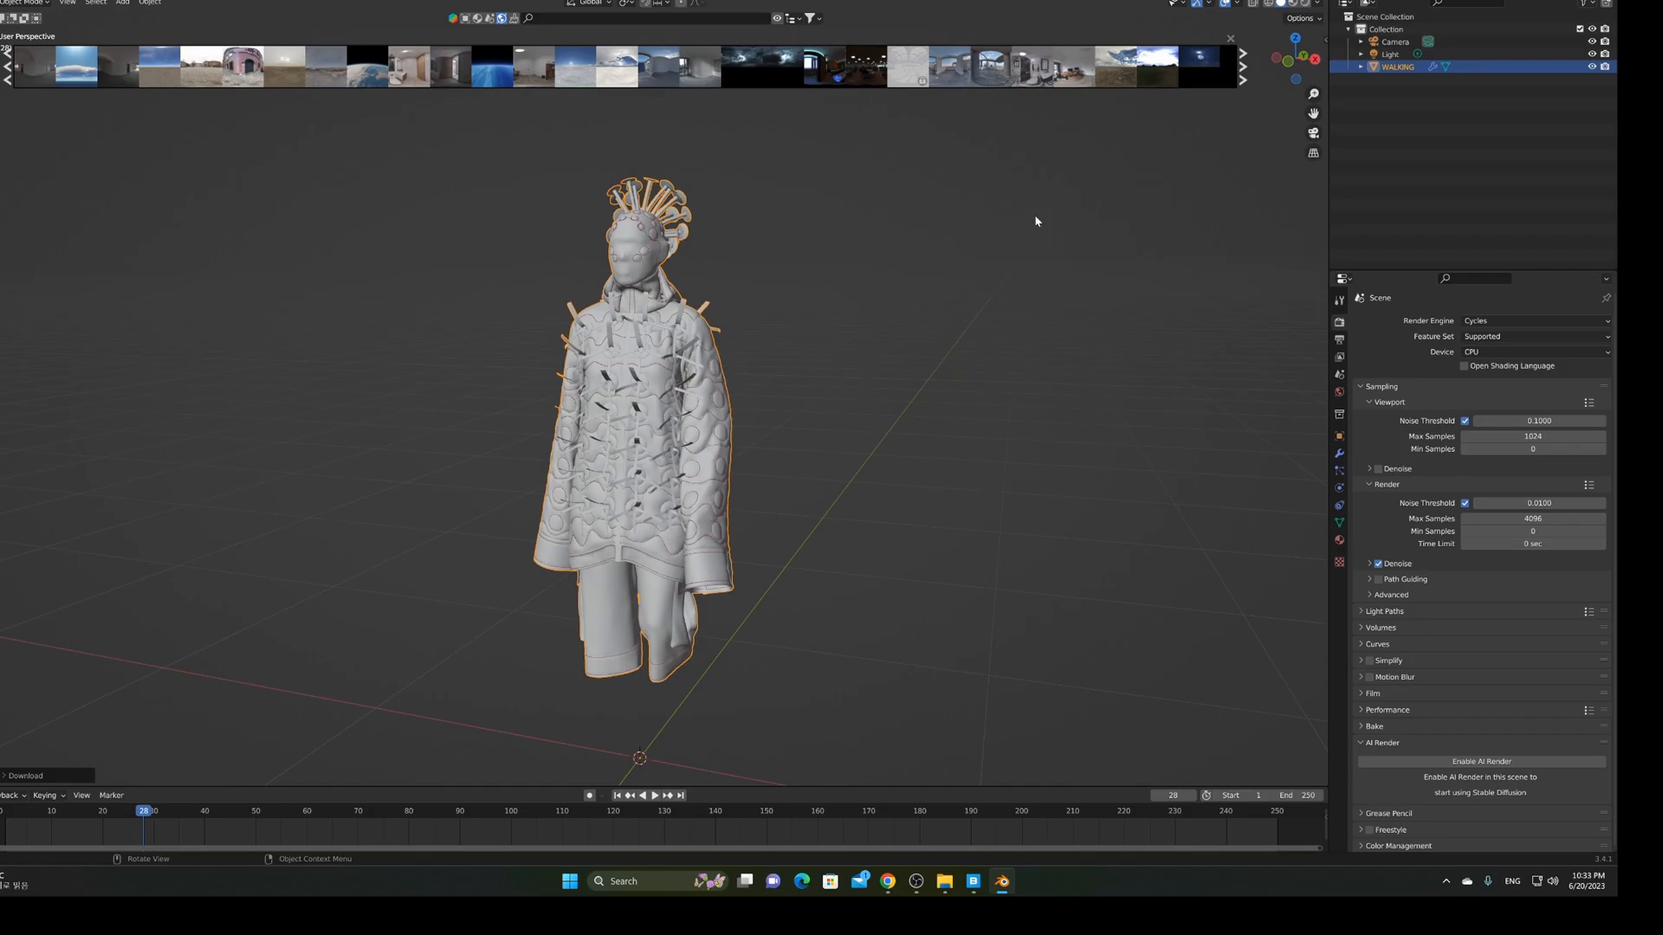
Switch to Material Preview shading and orbit around the figure, including its masked face
left_click(1293, 4)
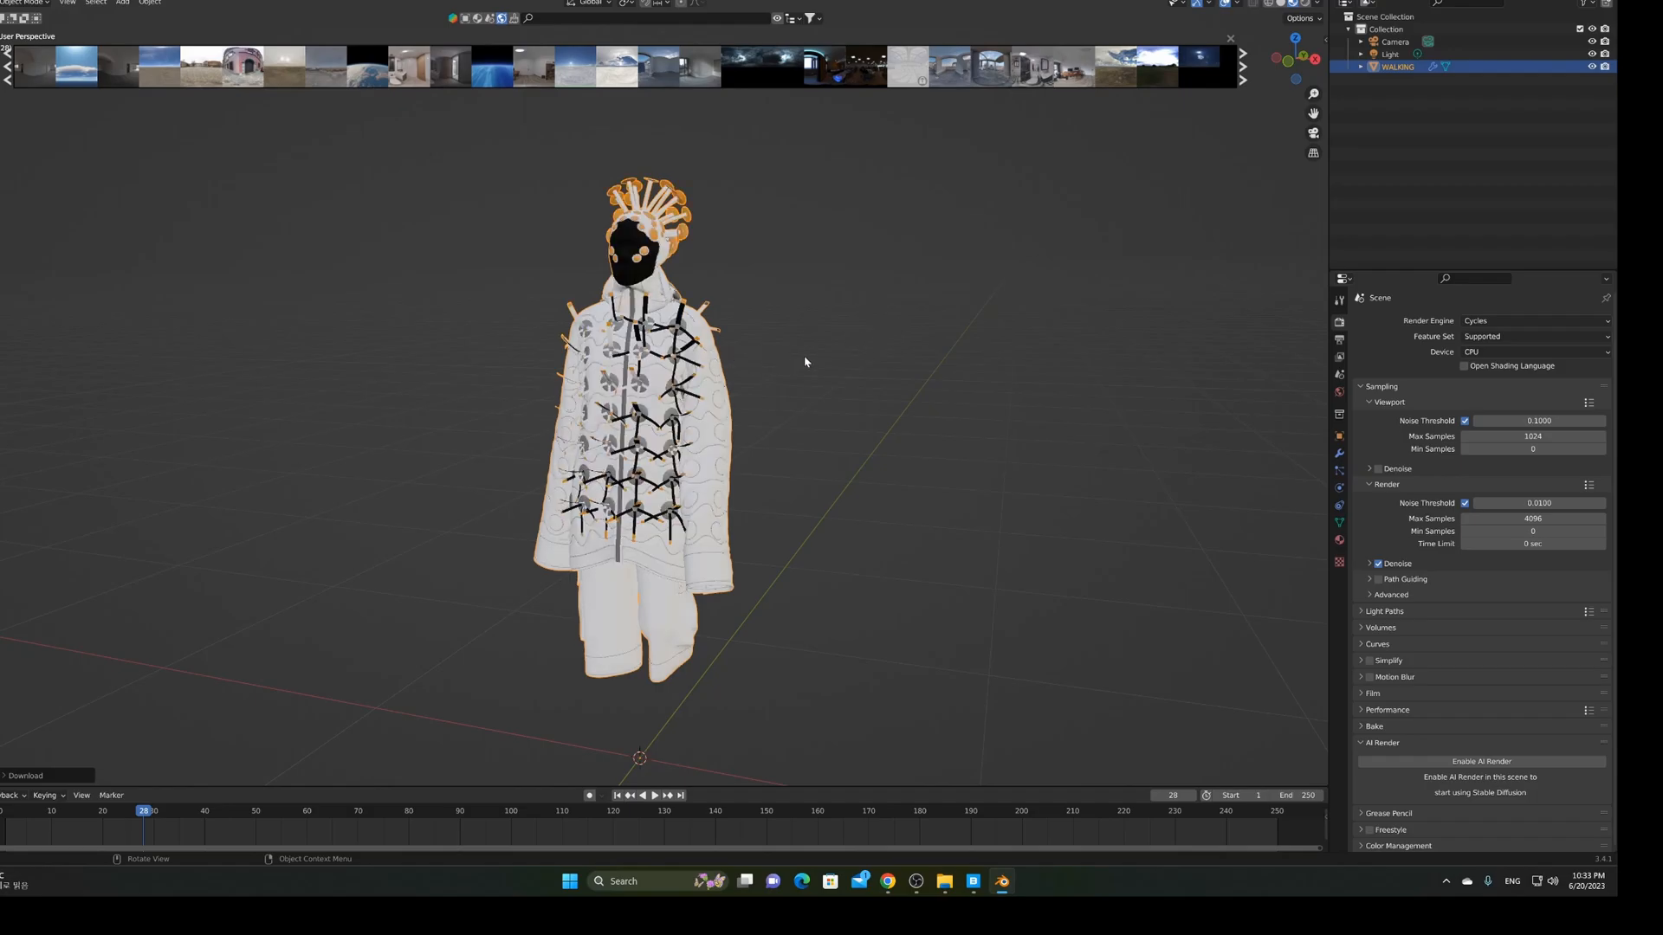
middle_click_drag(805, 362, 883, 361)
scroll(854, 360, "up", 3)
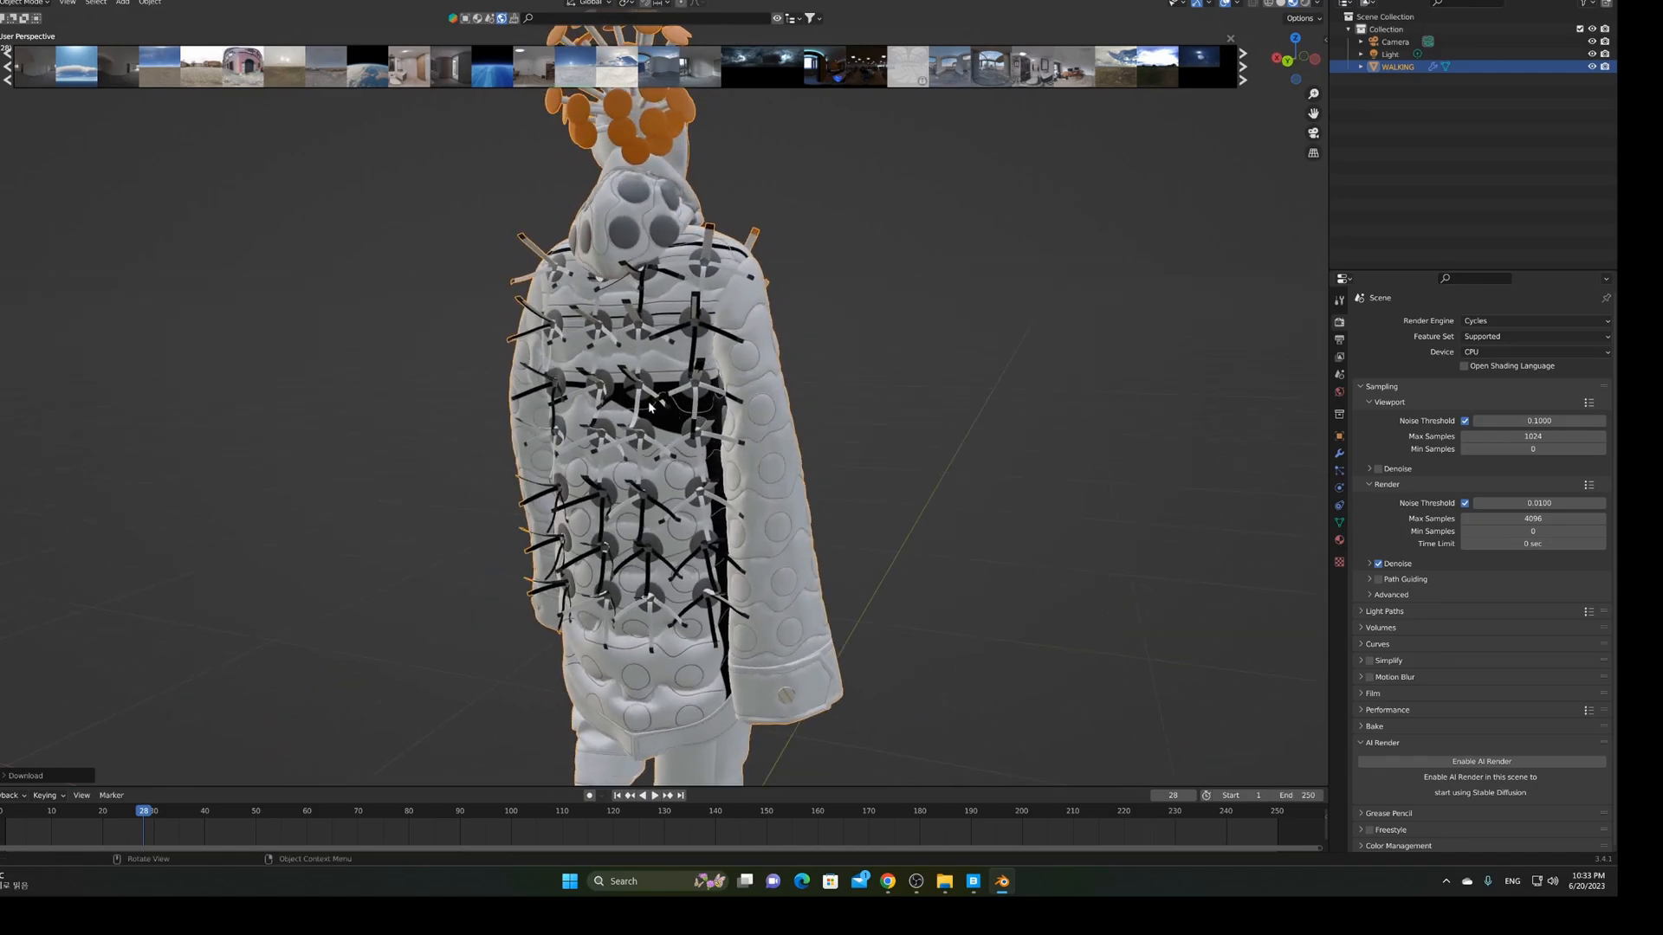
middle_click_drag(661, 414, 613, 427)
scroll(847, 407, "down", 6)
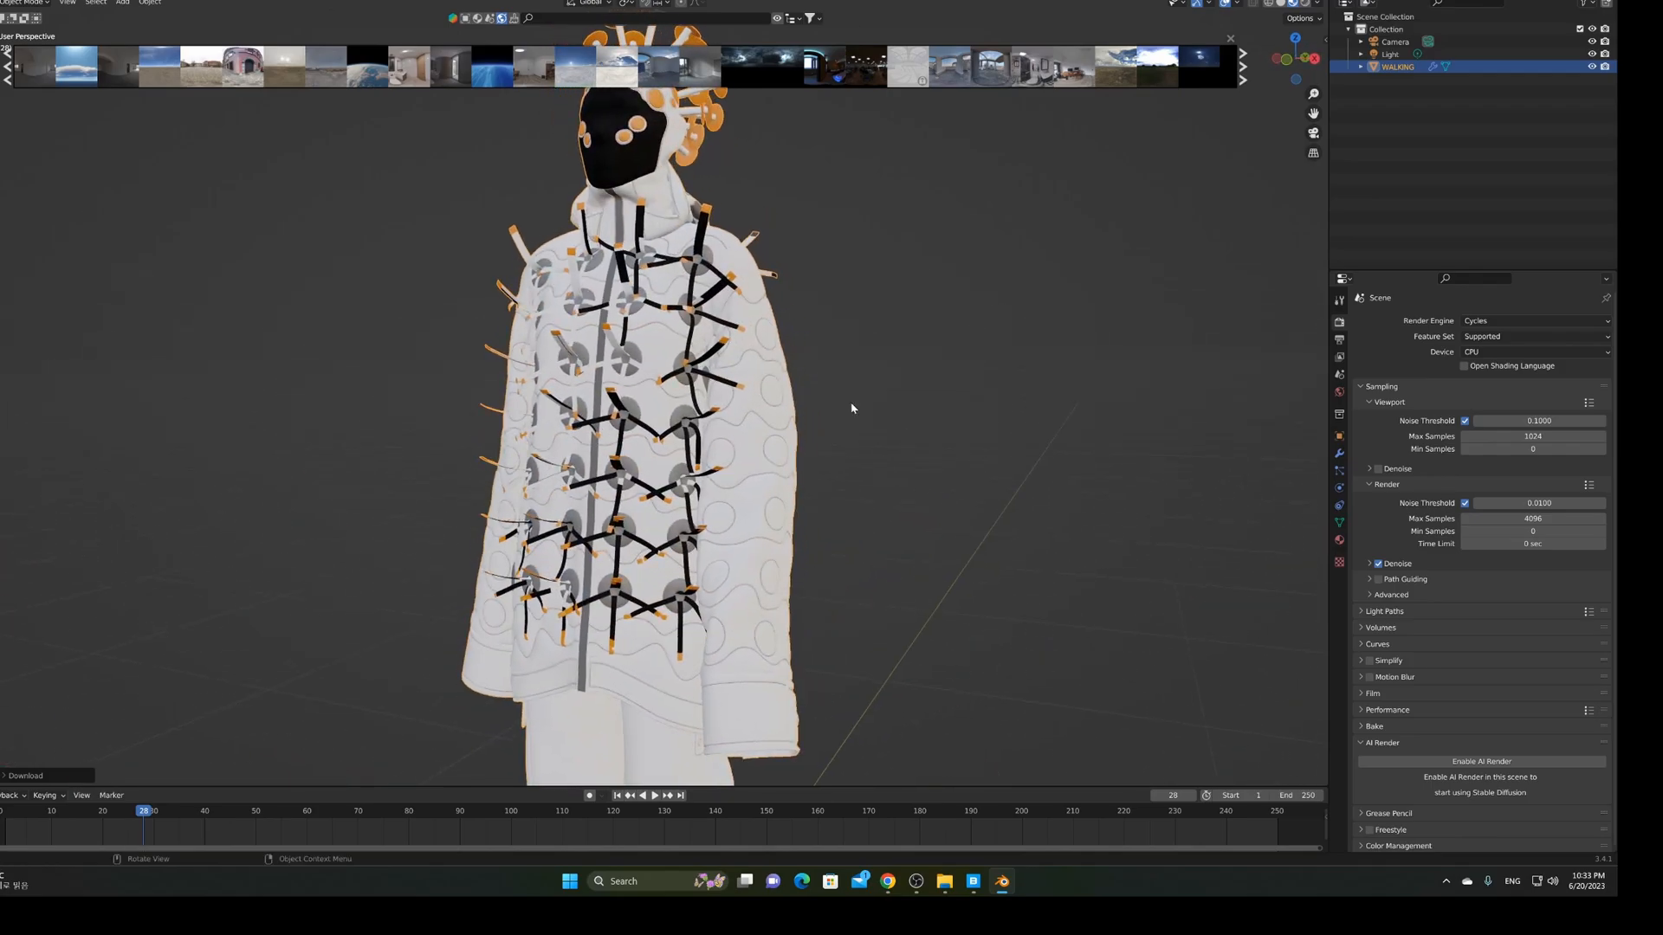
middle_click_drag(818, 404, 870, 399)
scroll(871, 398, "up", 2)
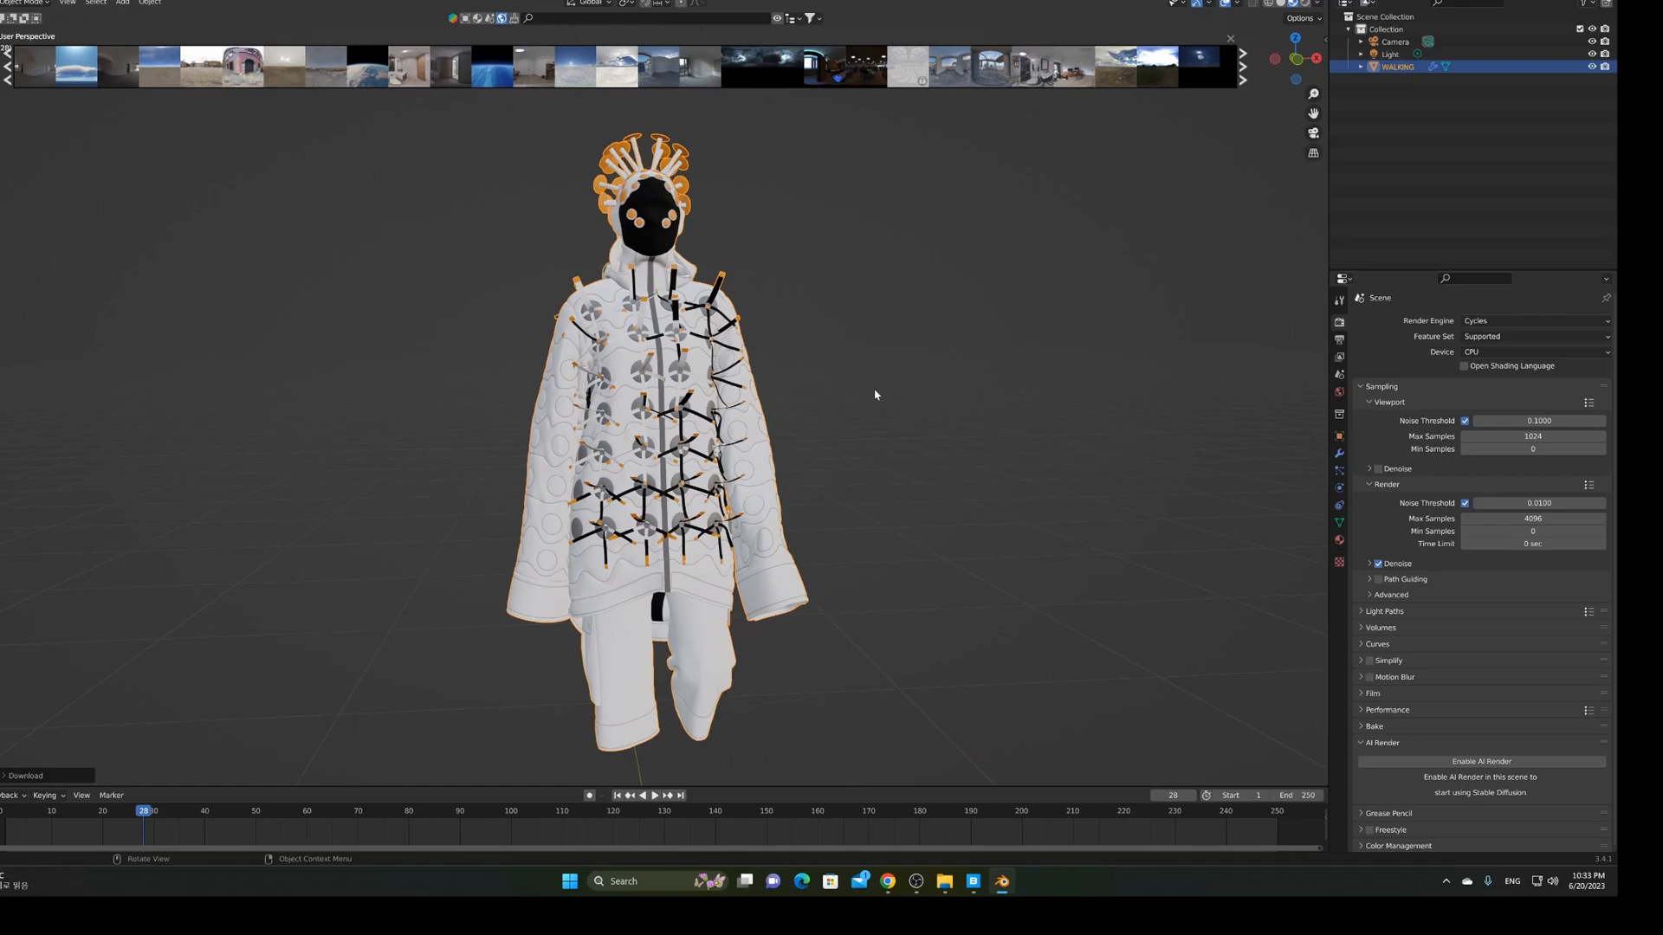
left_click(1305, 5)
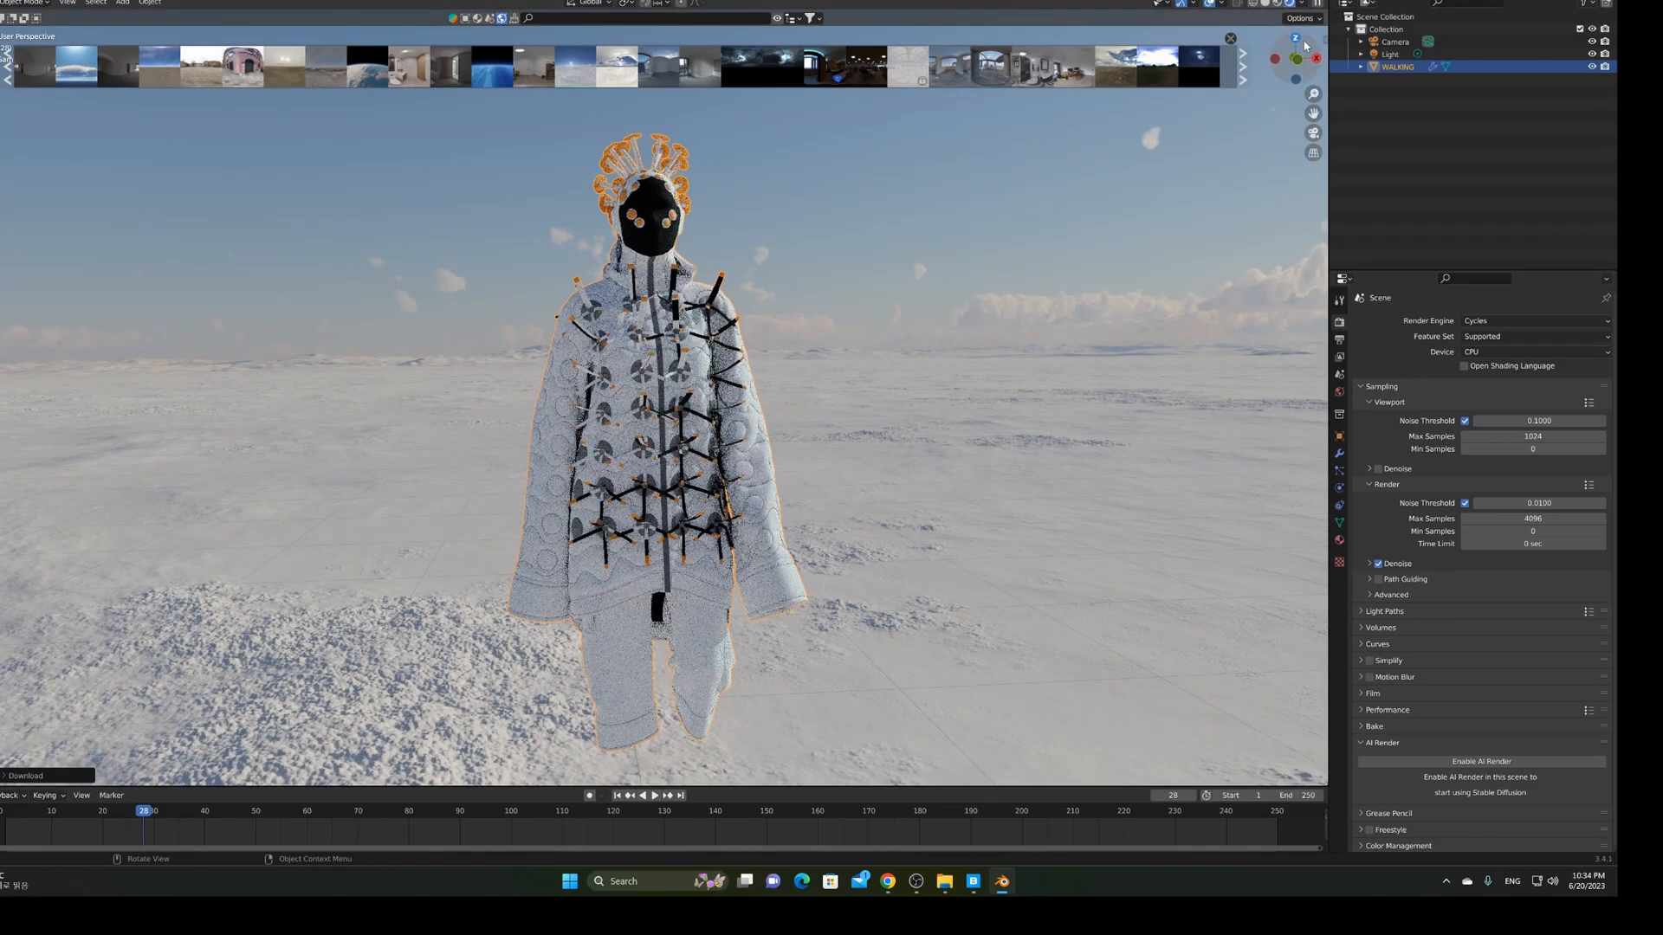
left_click_drag(1305, 45, 866, 414)
middle_click_drag(890, 422, 694, 420)
scroll(694, 420, "up", 2)
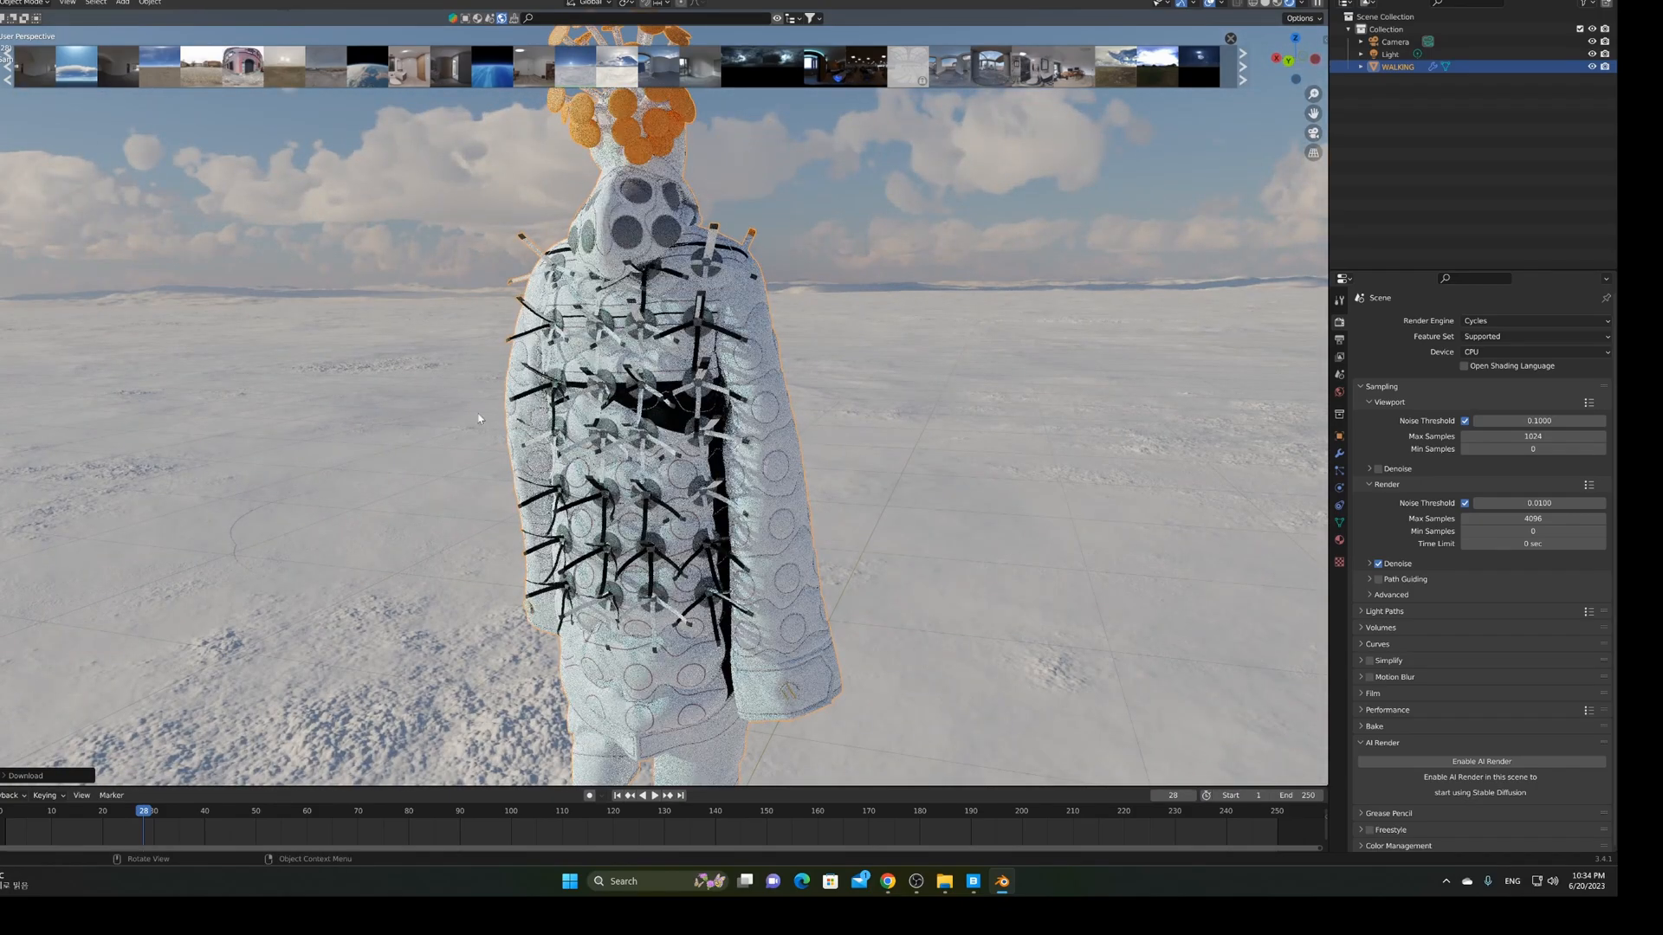
middle_click_drag(434, 419, 602, 425)
scroll(805, 421, "down", 3)
middle_click_drag(815, 425, 769, 436)
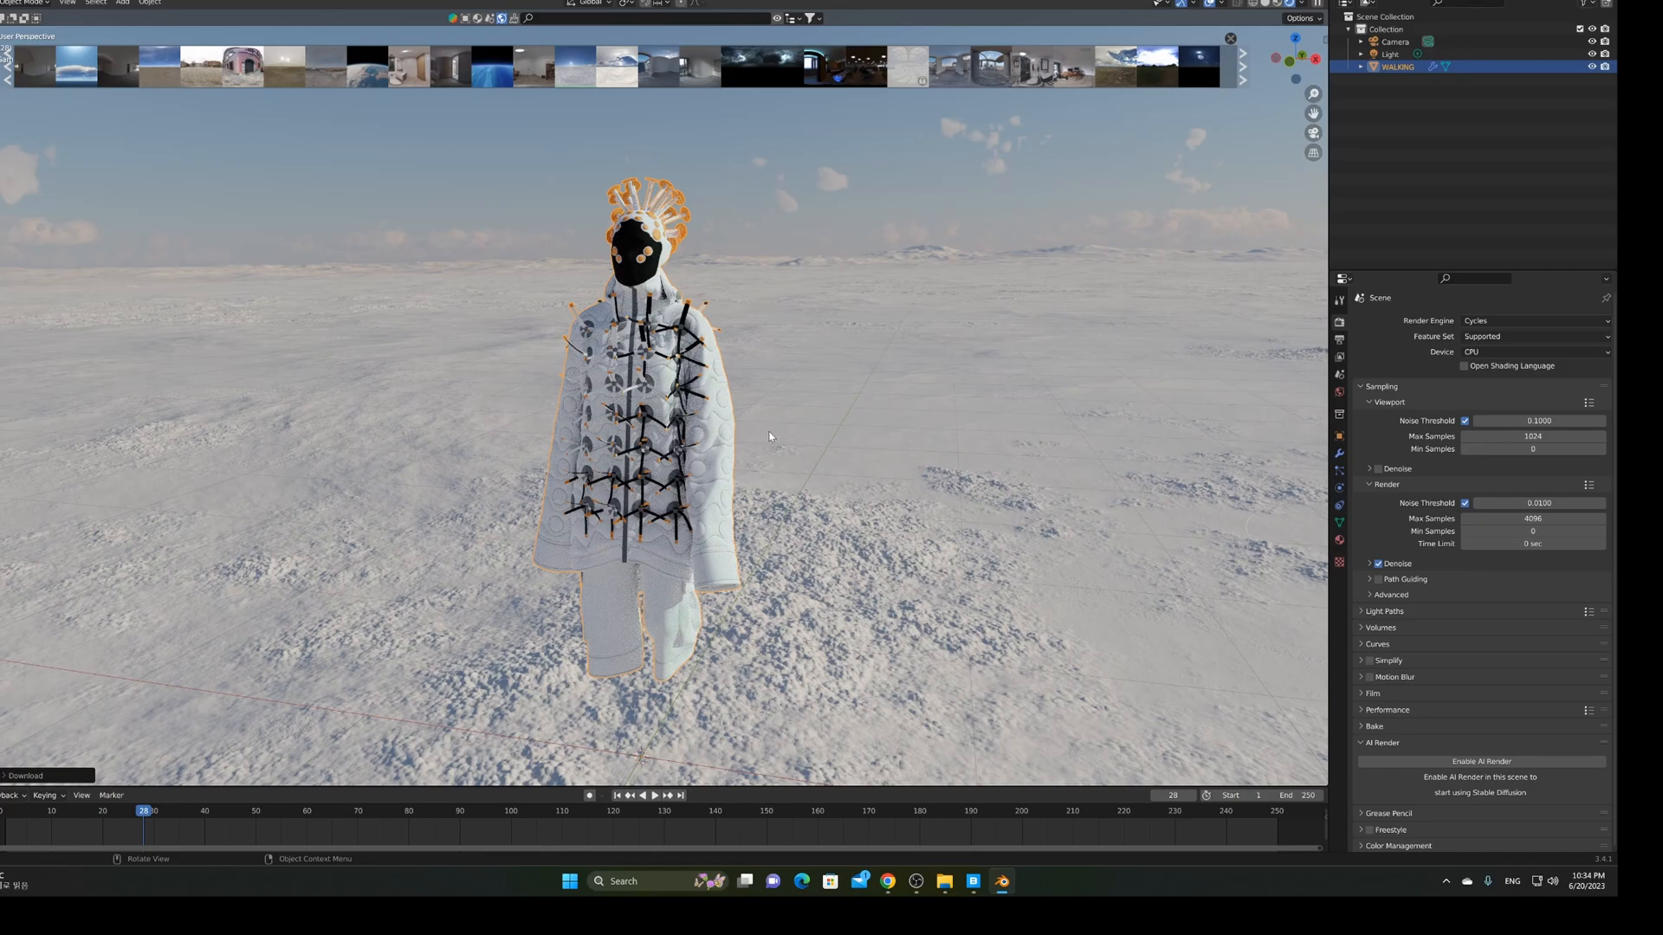
scroll(769, 436, "up", 3)
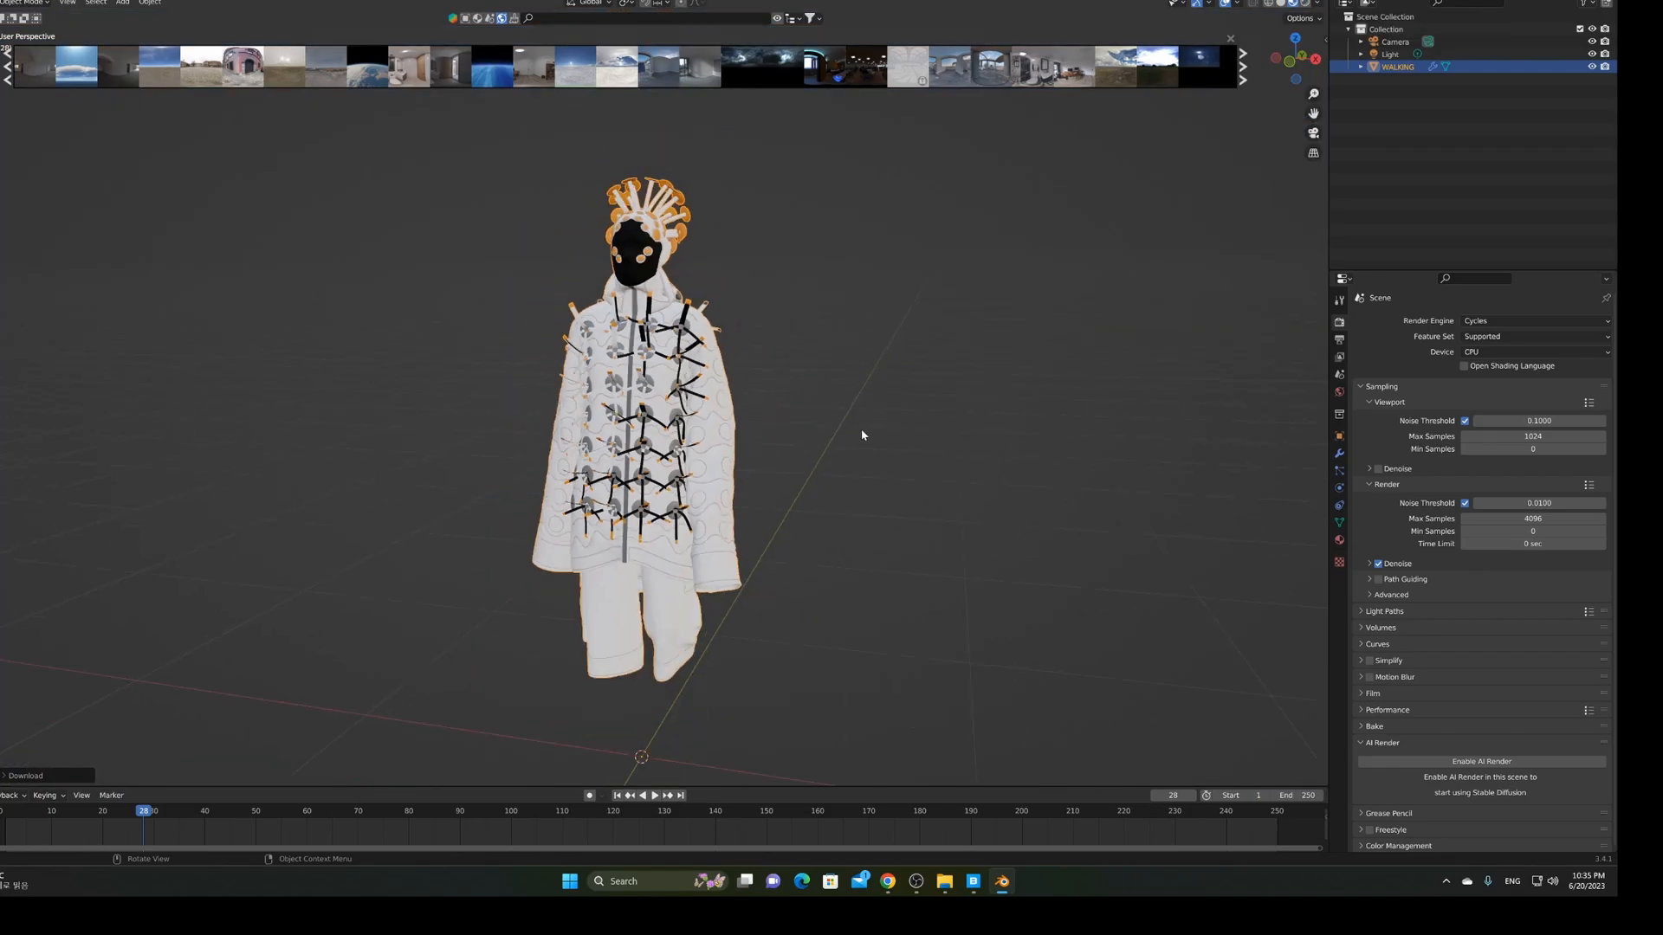
Split the 3D view into two side-by-side viewports and orbit each around the figure
middle_click_drag(861, 434, 939, 434)
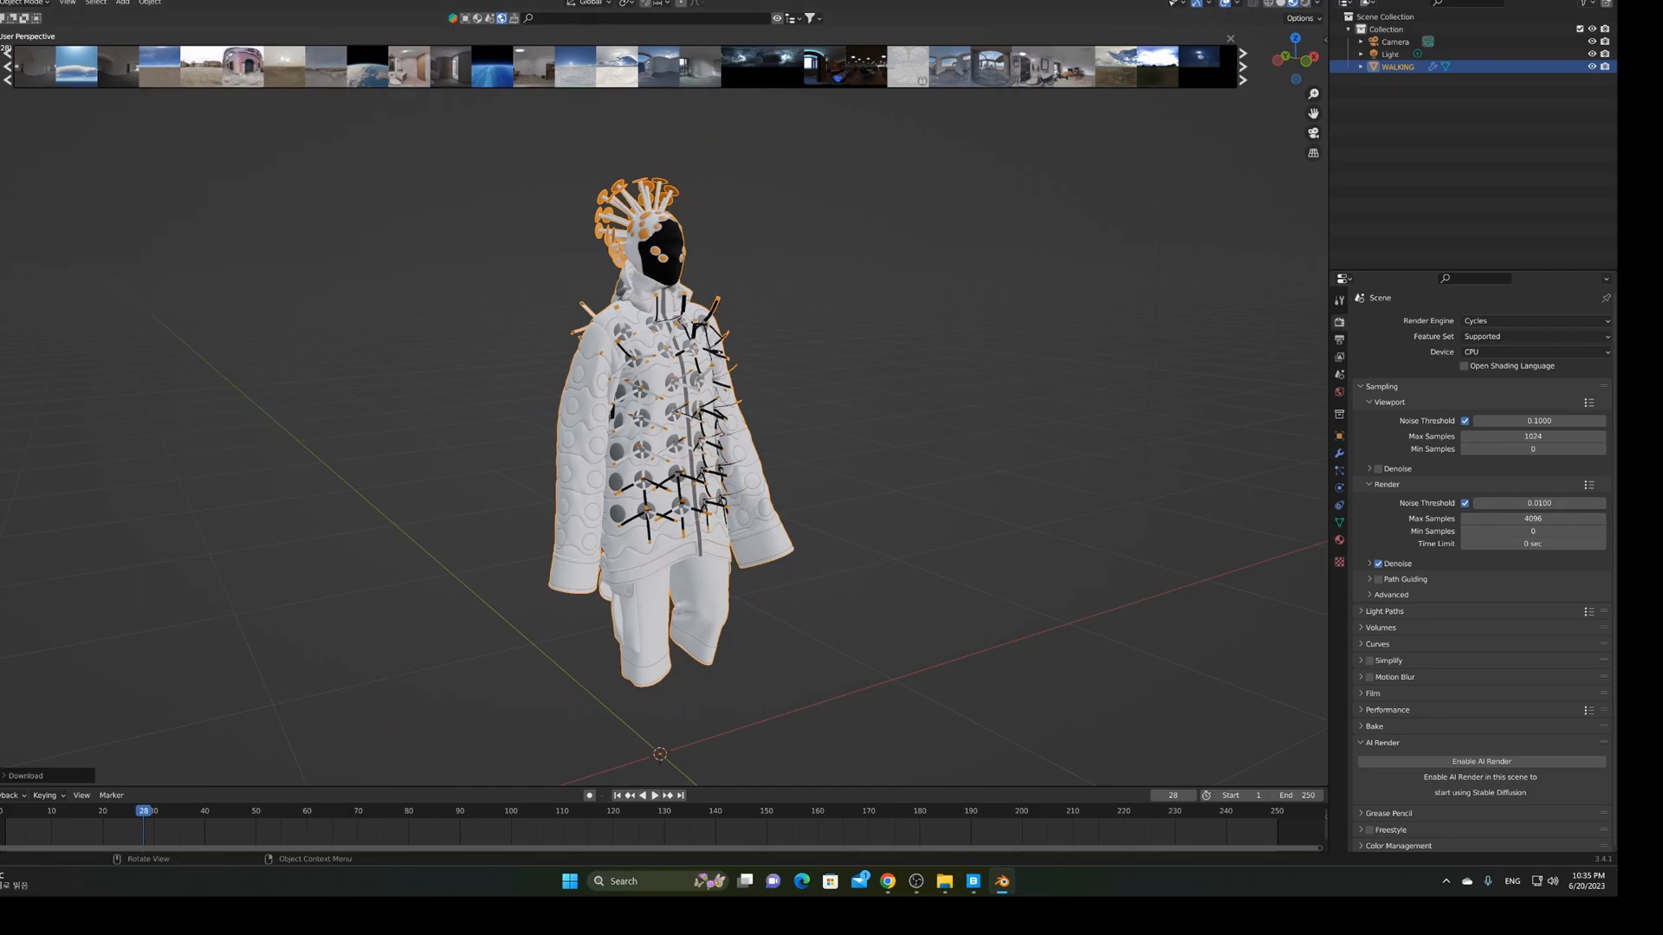
left_click_drag(0, 3, 545, 3)
mouse_move(929, 407)
middle_mouse_down()
mouse_move(797, 412)
mouse_move(916, 417)
middle_mouse_up()
scroll(916, 416, "up", 3)
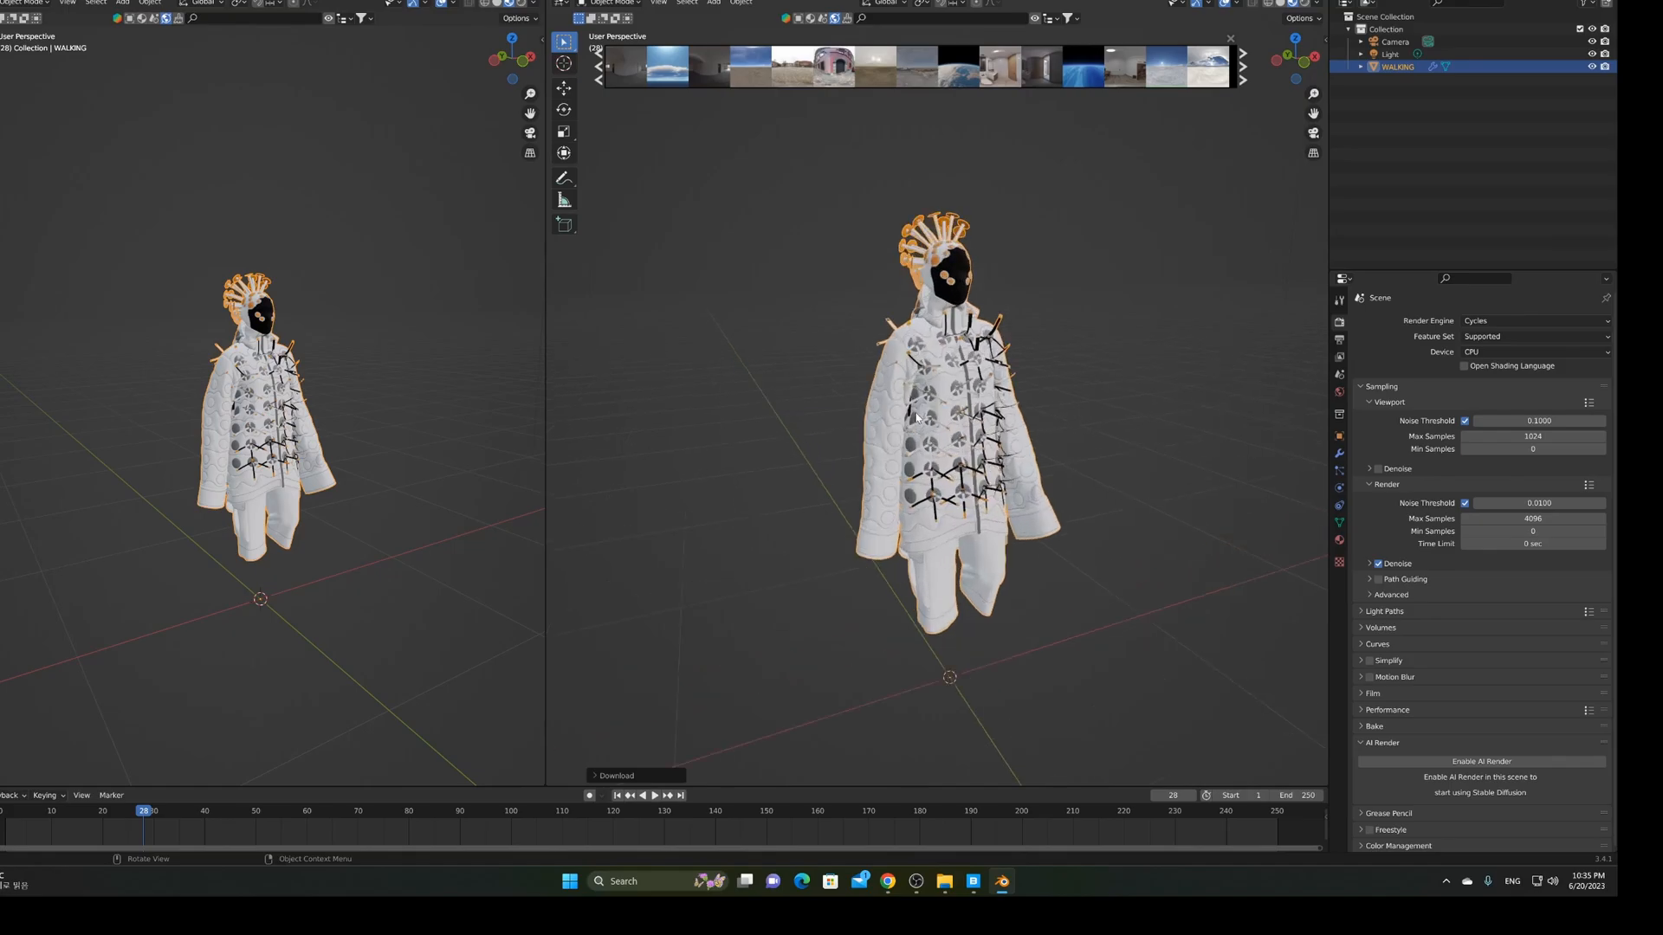
scroll(916, 417, "up", 2)
middle_click_drag(431, 407, 334, 394)
Set the left viewport to Top Orthographic and bring up the Add > Mesh menu
left_click(520, 40)
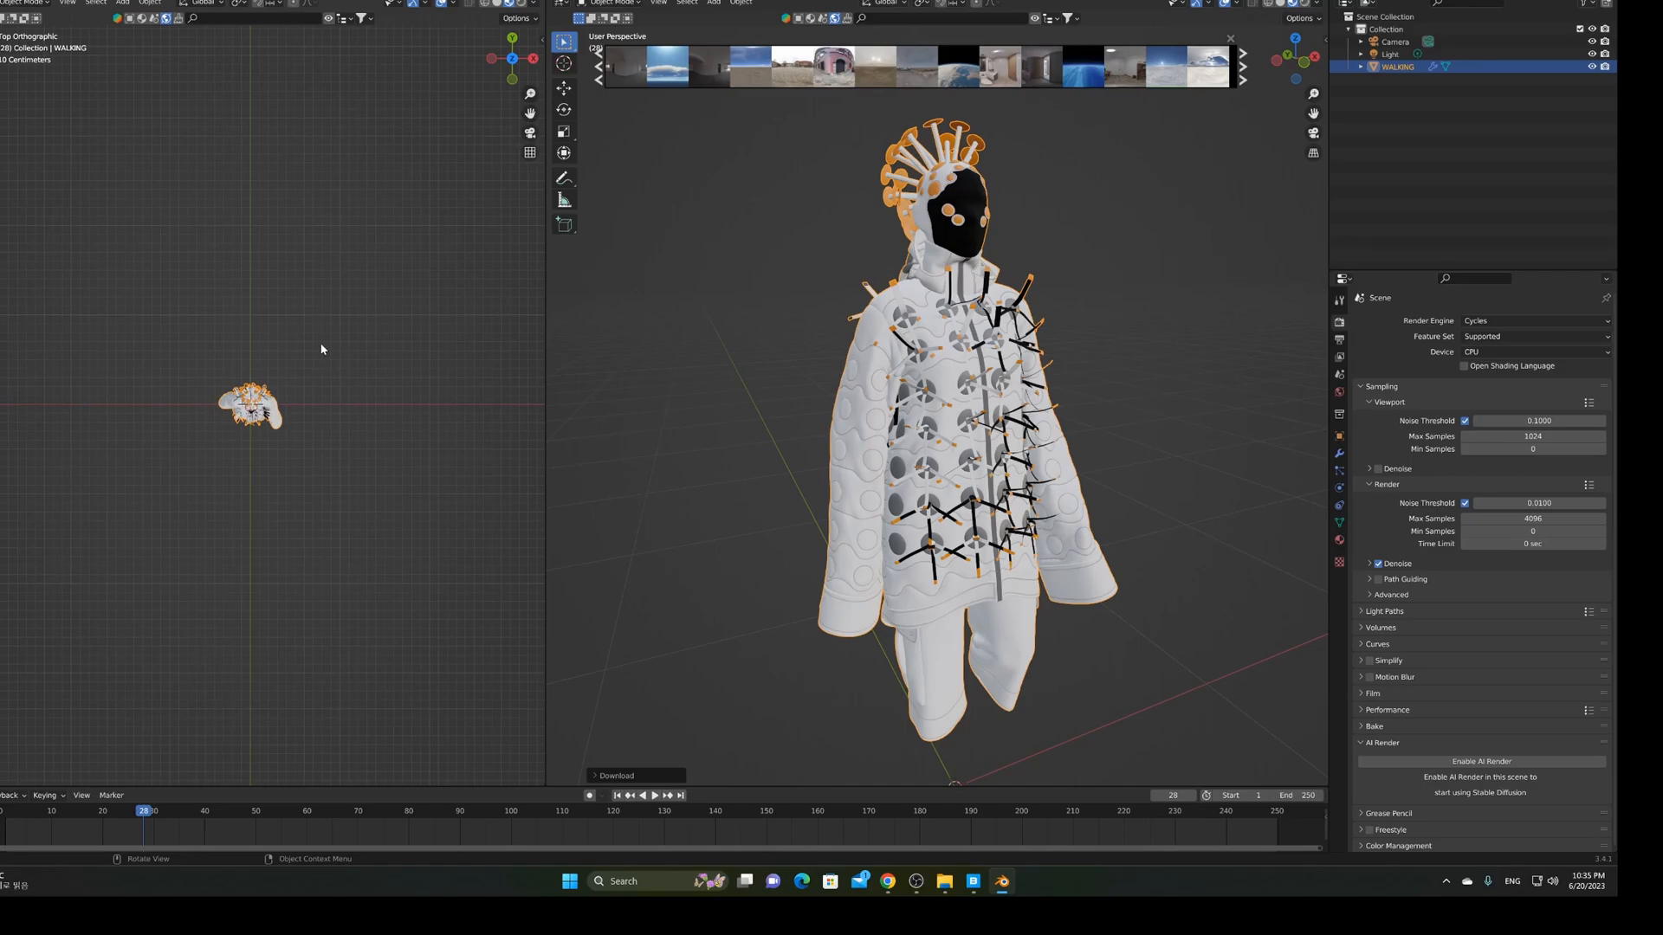
key("shift")
key("shift+a")
mouse_move(322, 348)
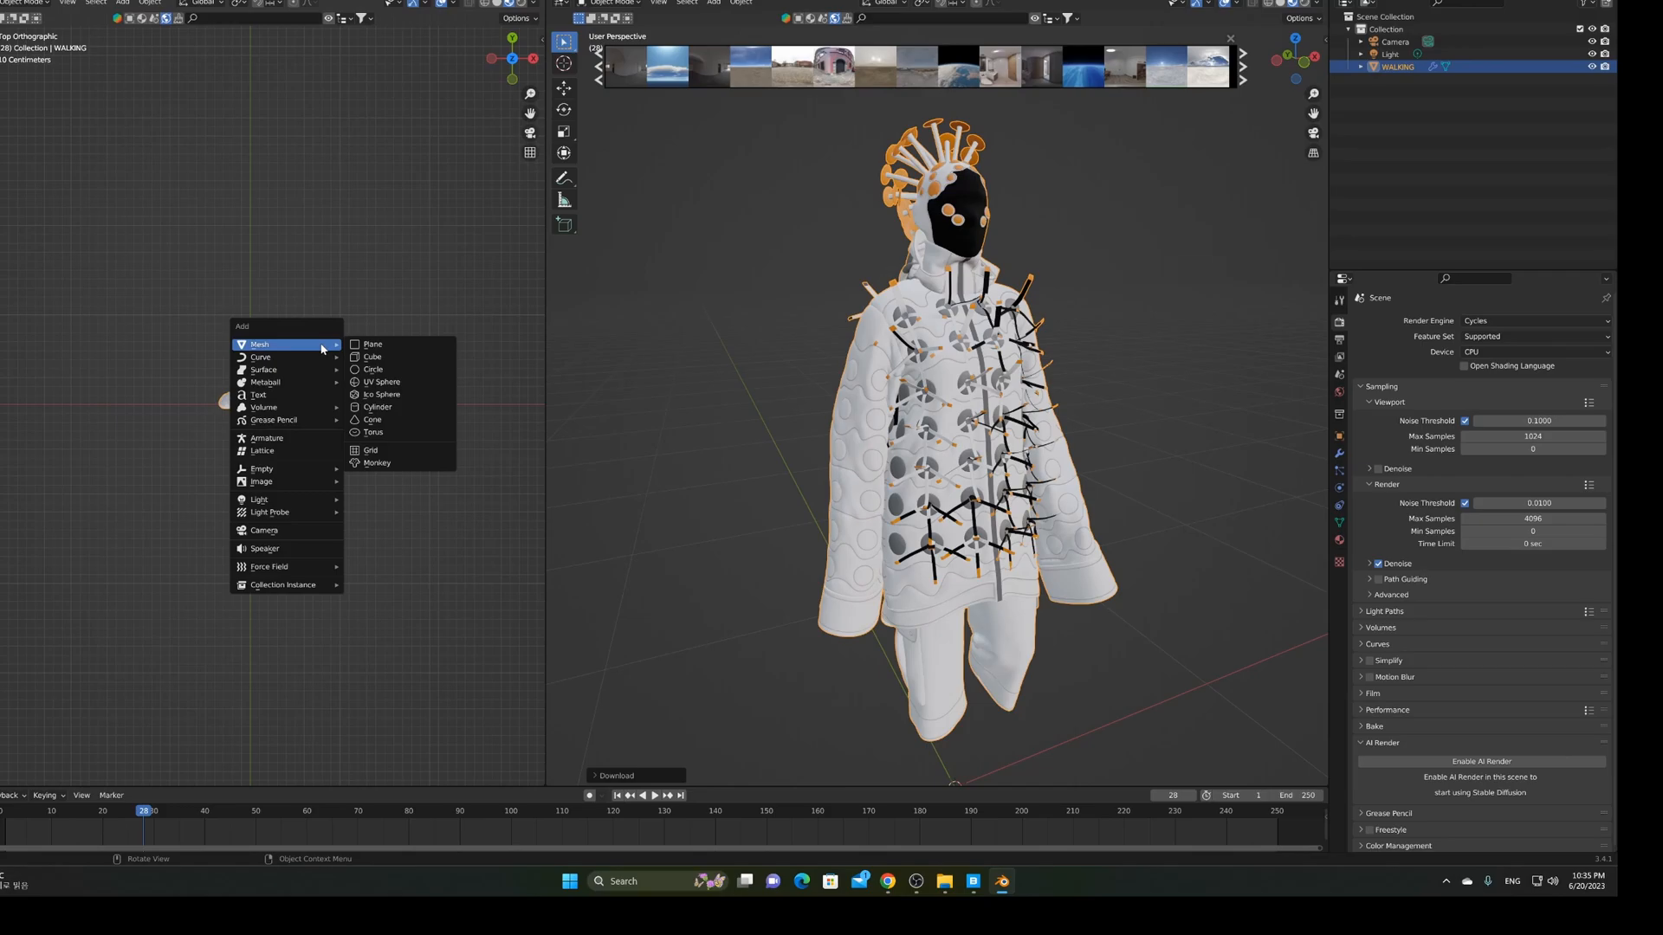
Add a Plane mesh, scale it up twice into a large floor, then deselect it
left_click(381, 349)
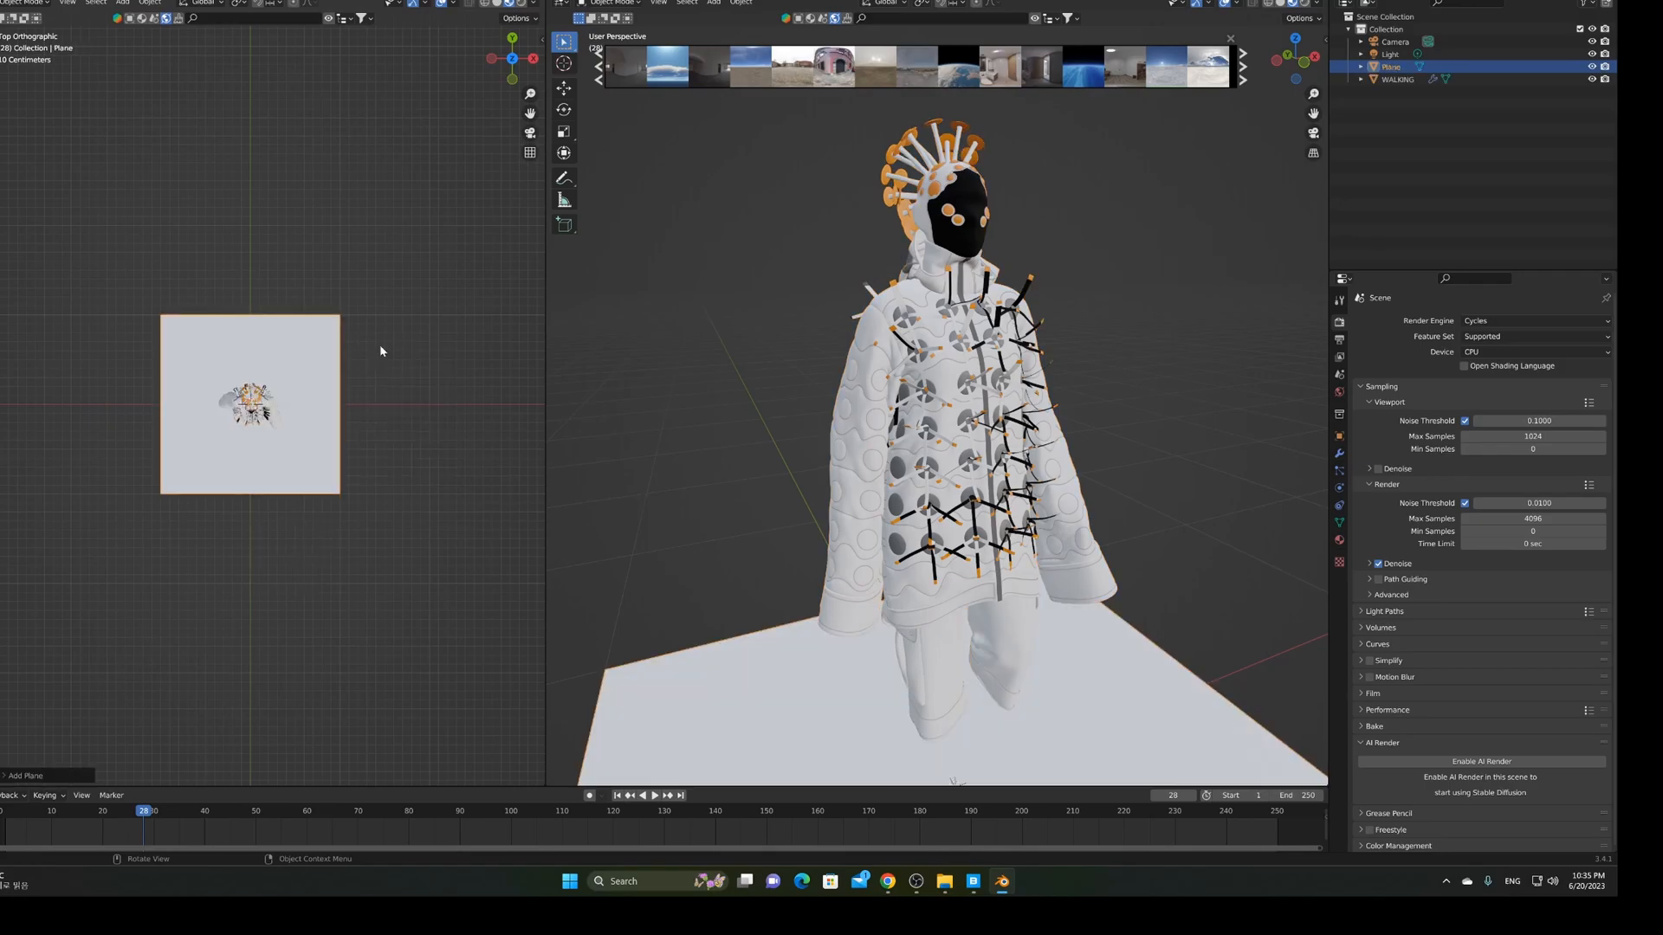
scroll(381, 350, "down", 4)
scroll(381, 349, "down", 2)
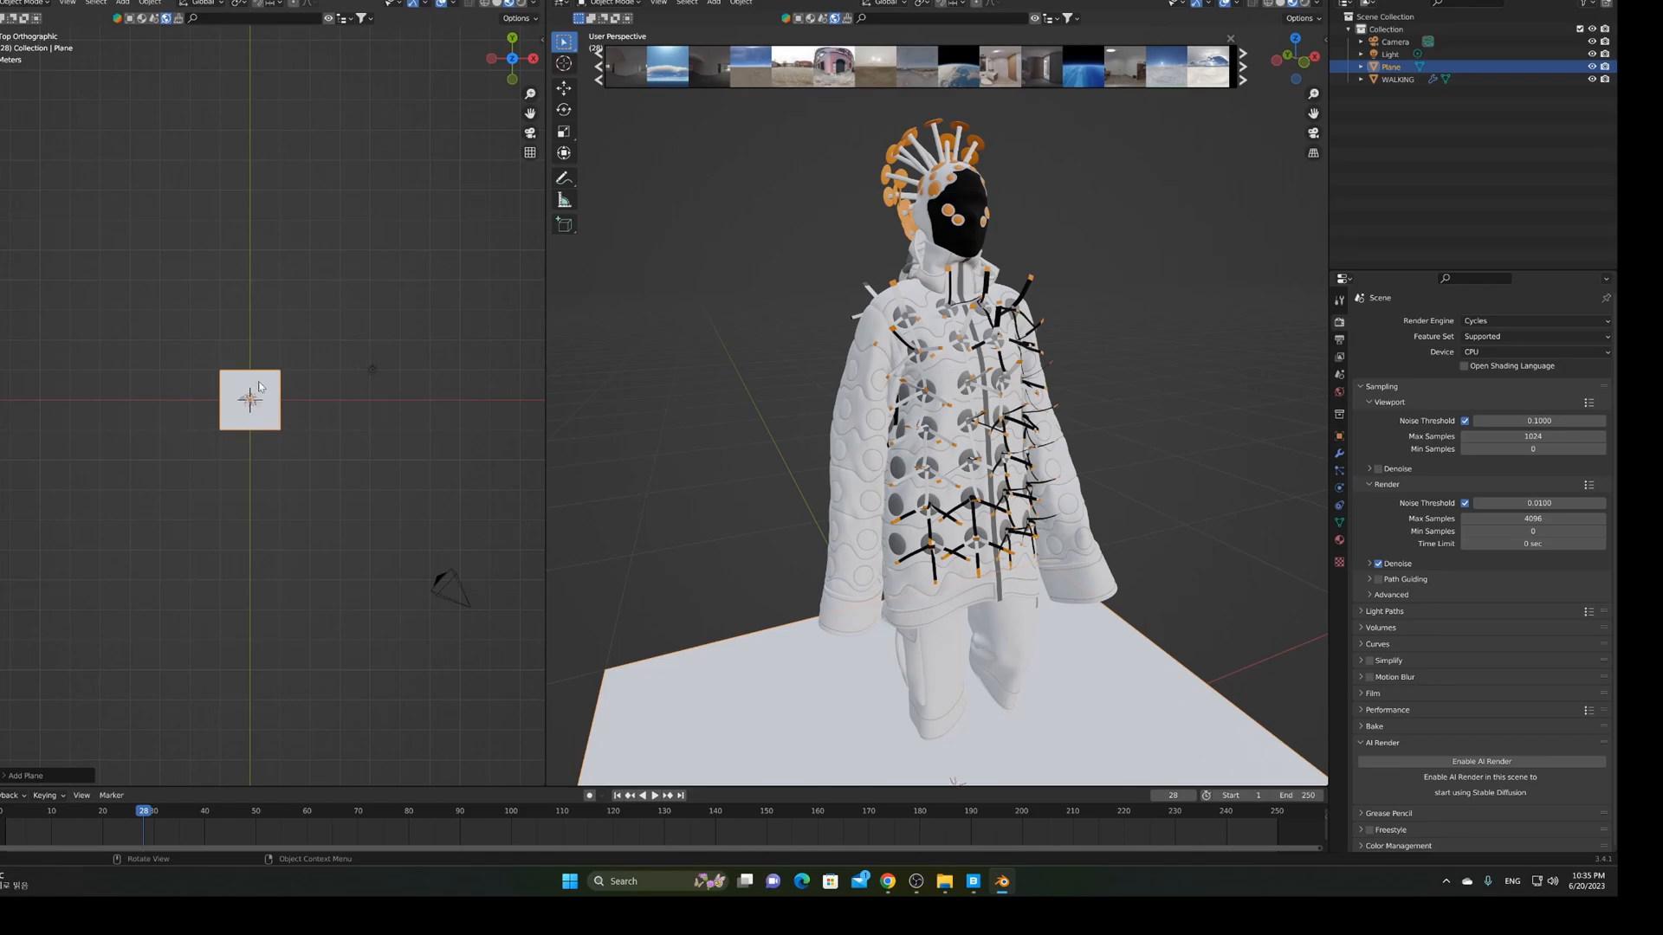
key("s")
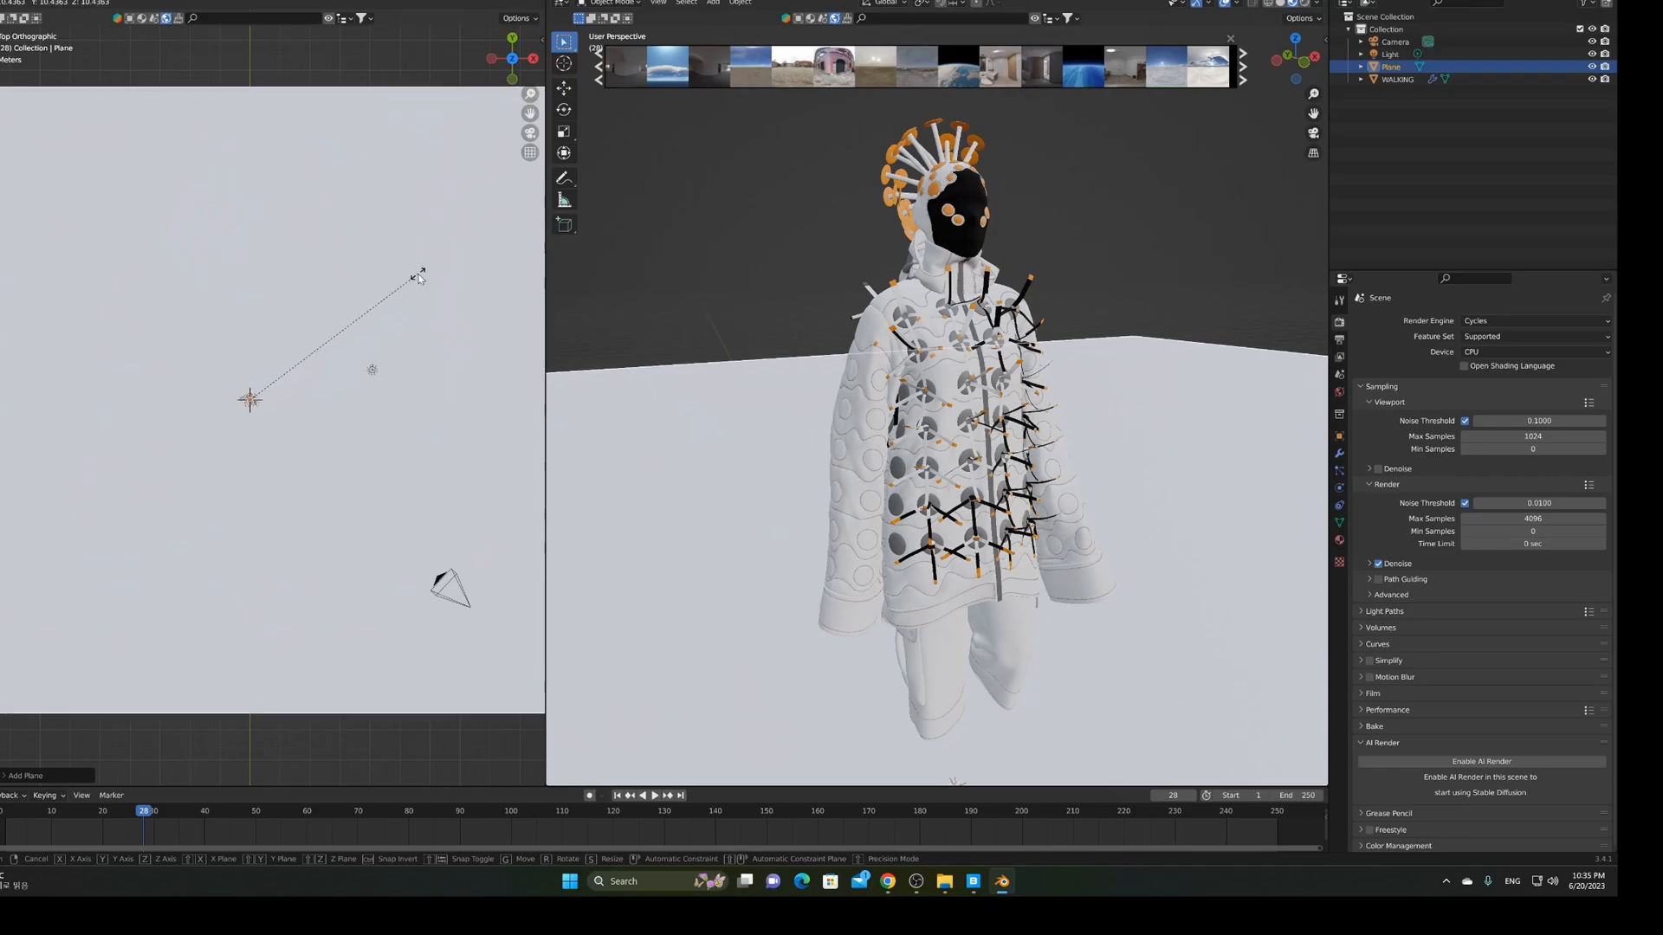
left_click(418, 278)
scroll(418, 279, "down", 4)
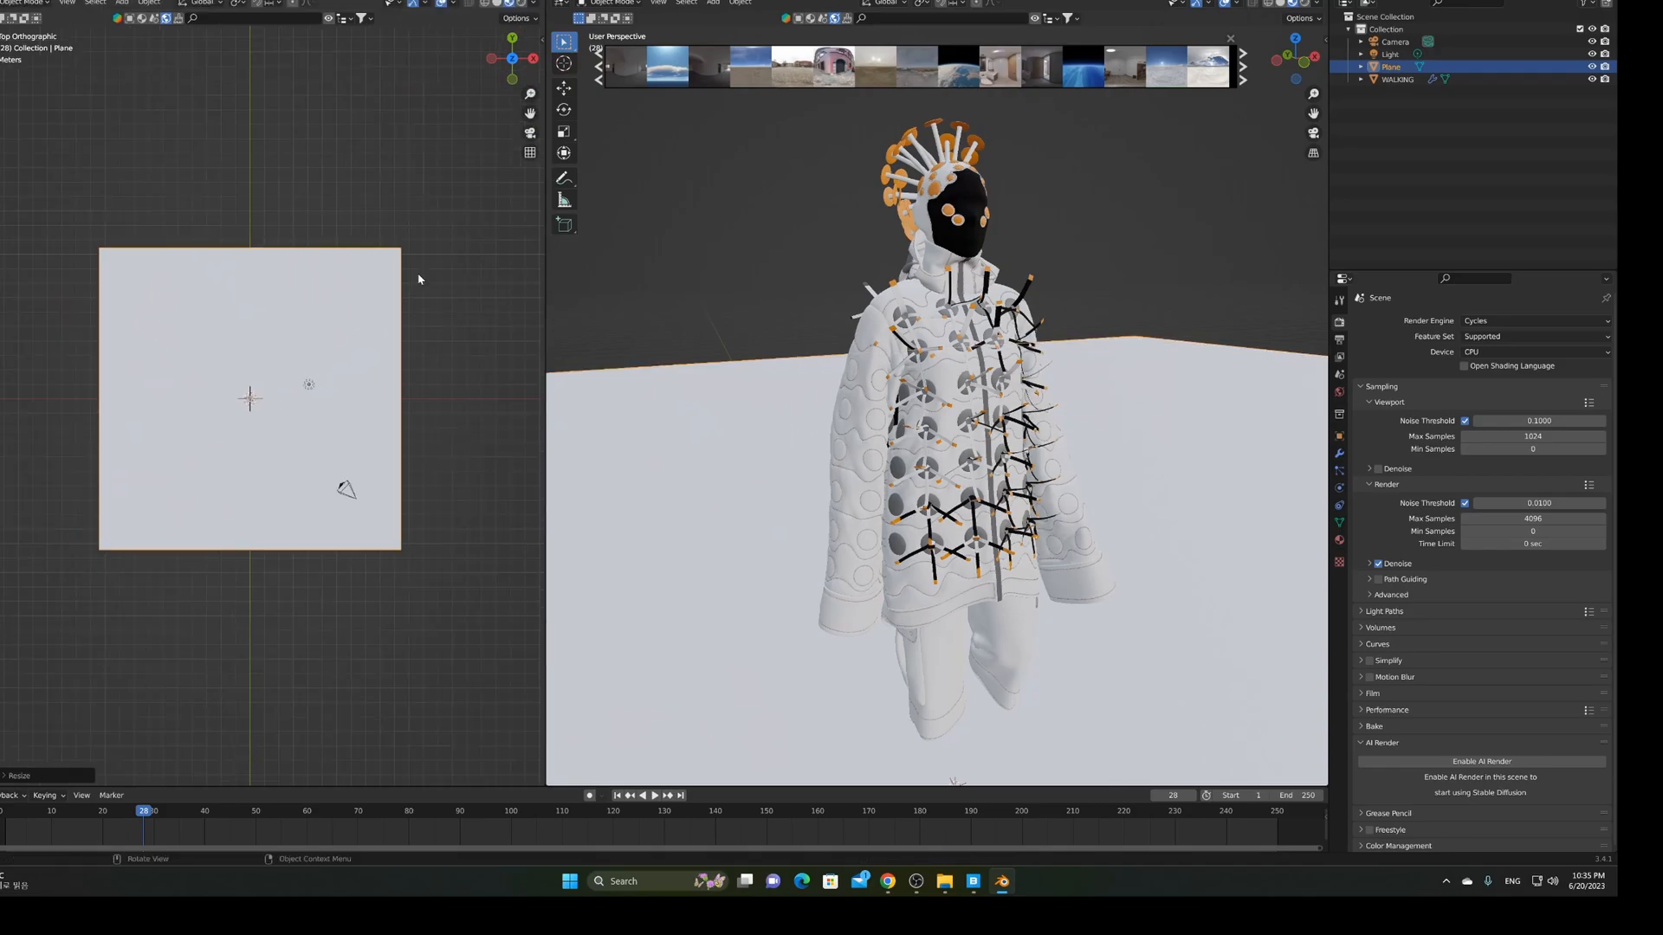
key("s")
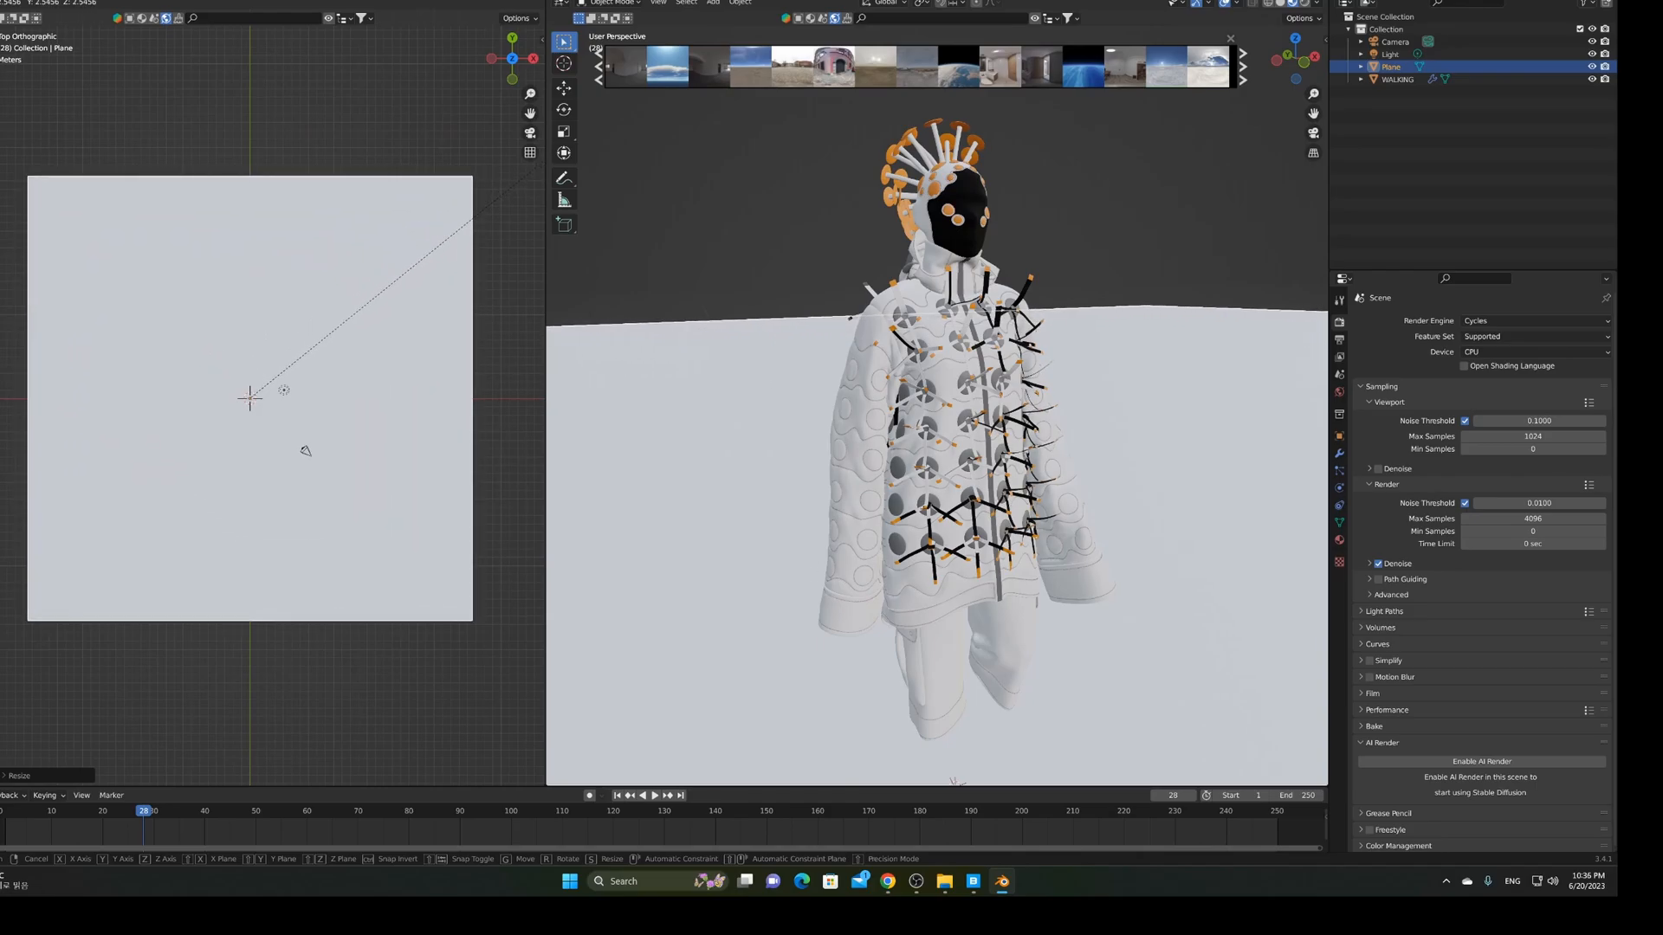
left_click(539, 168)
middle_click_drag(603, 359, 870, 381)
left_click(1228, 160)
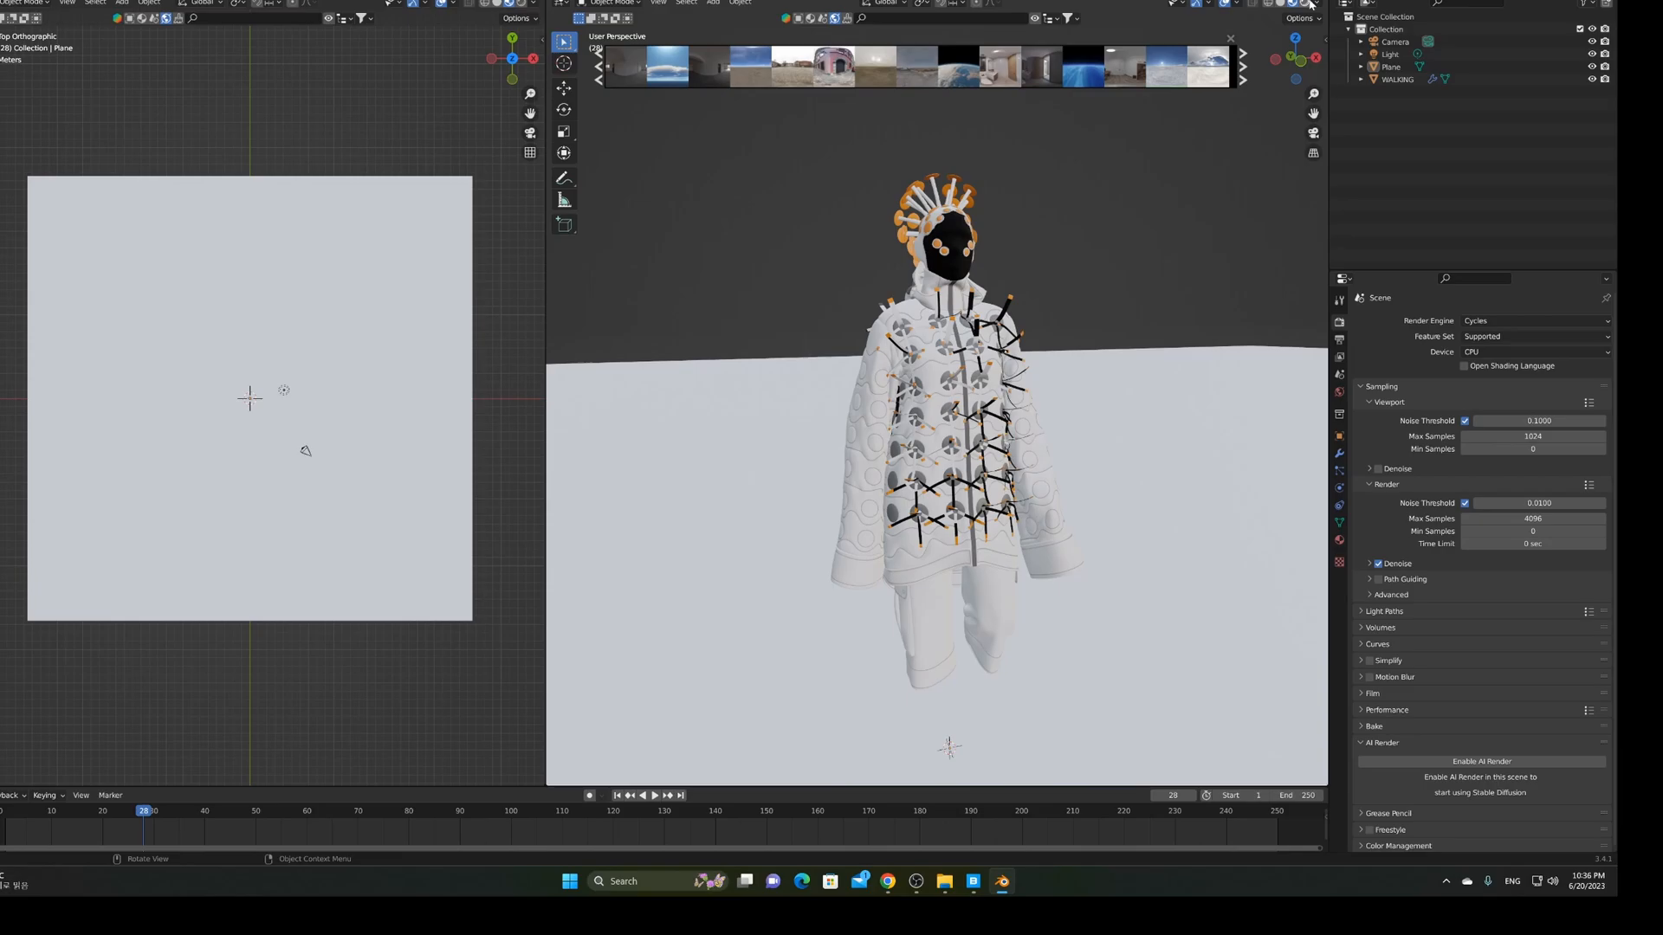
Switch to Rendered shading and orbit to see the figure's shadow on the plane
left_click(1307, 4)
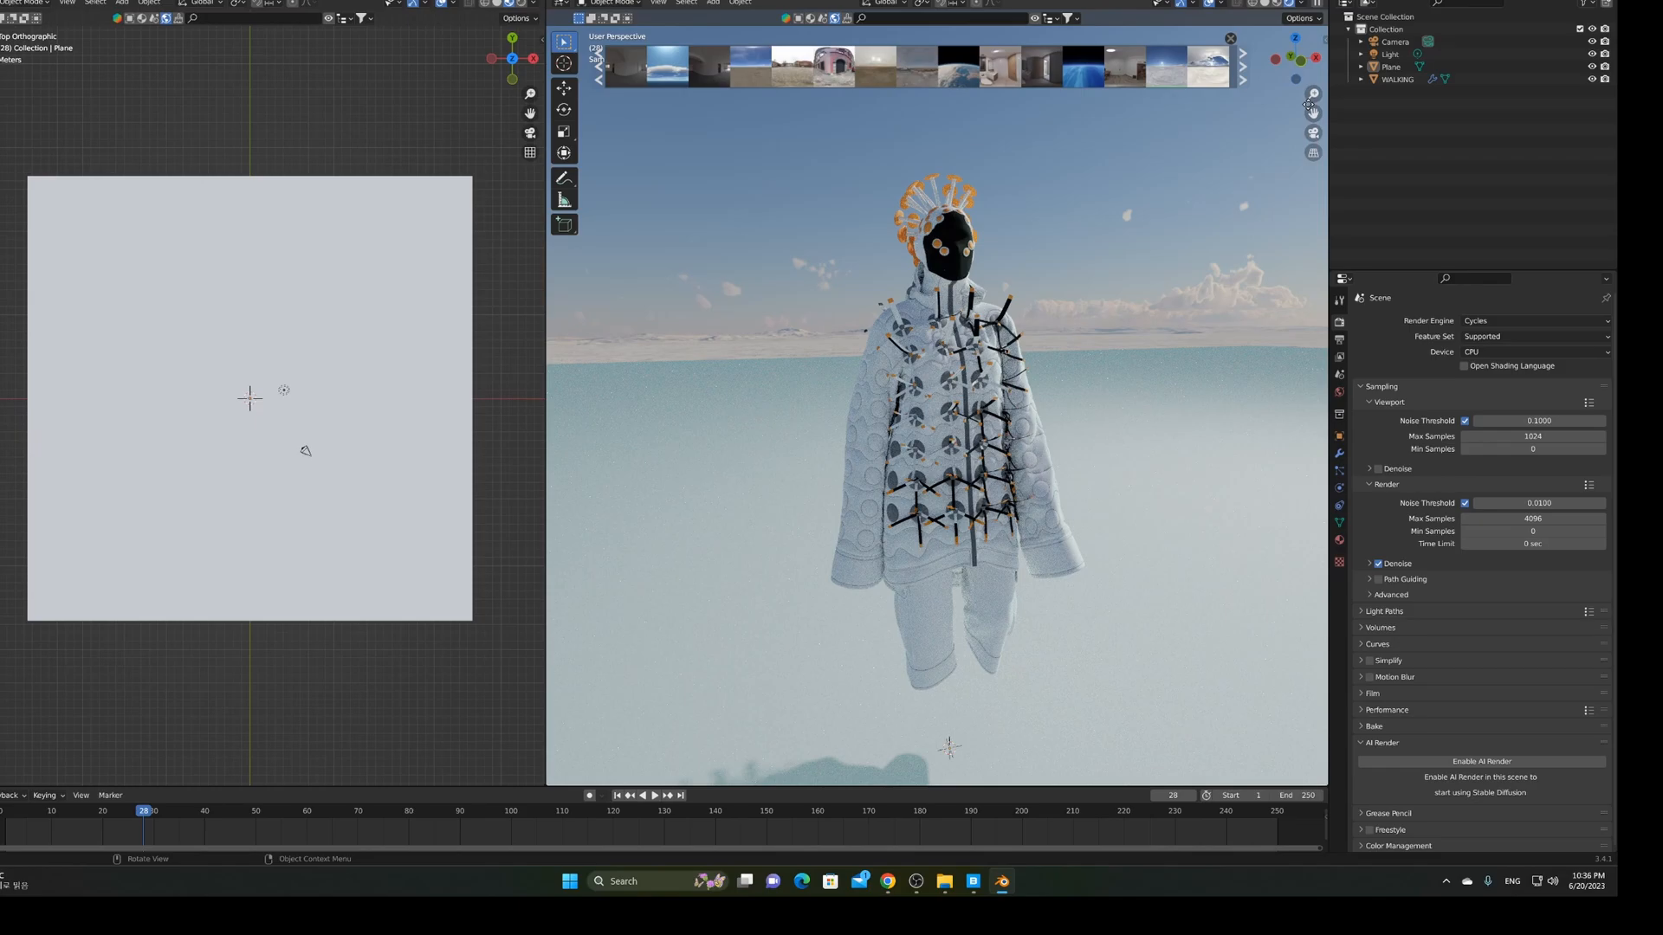
middle_click_drag(1093, 463, 1085, 463)
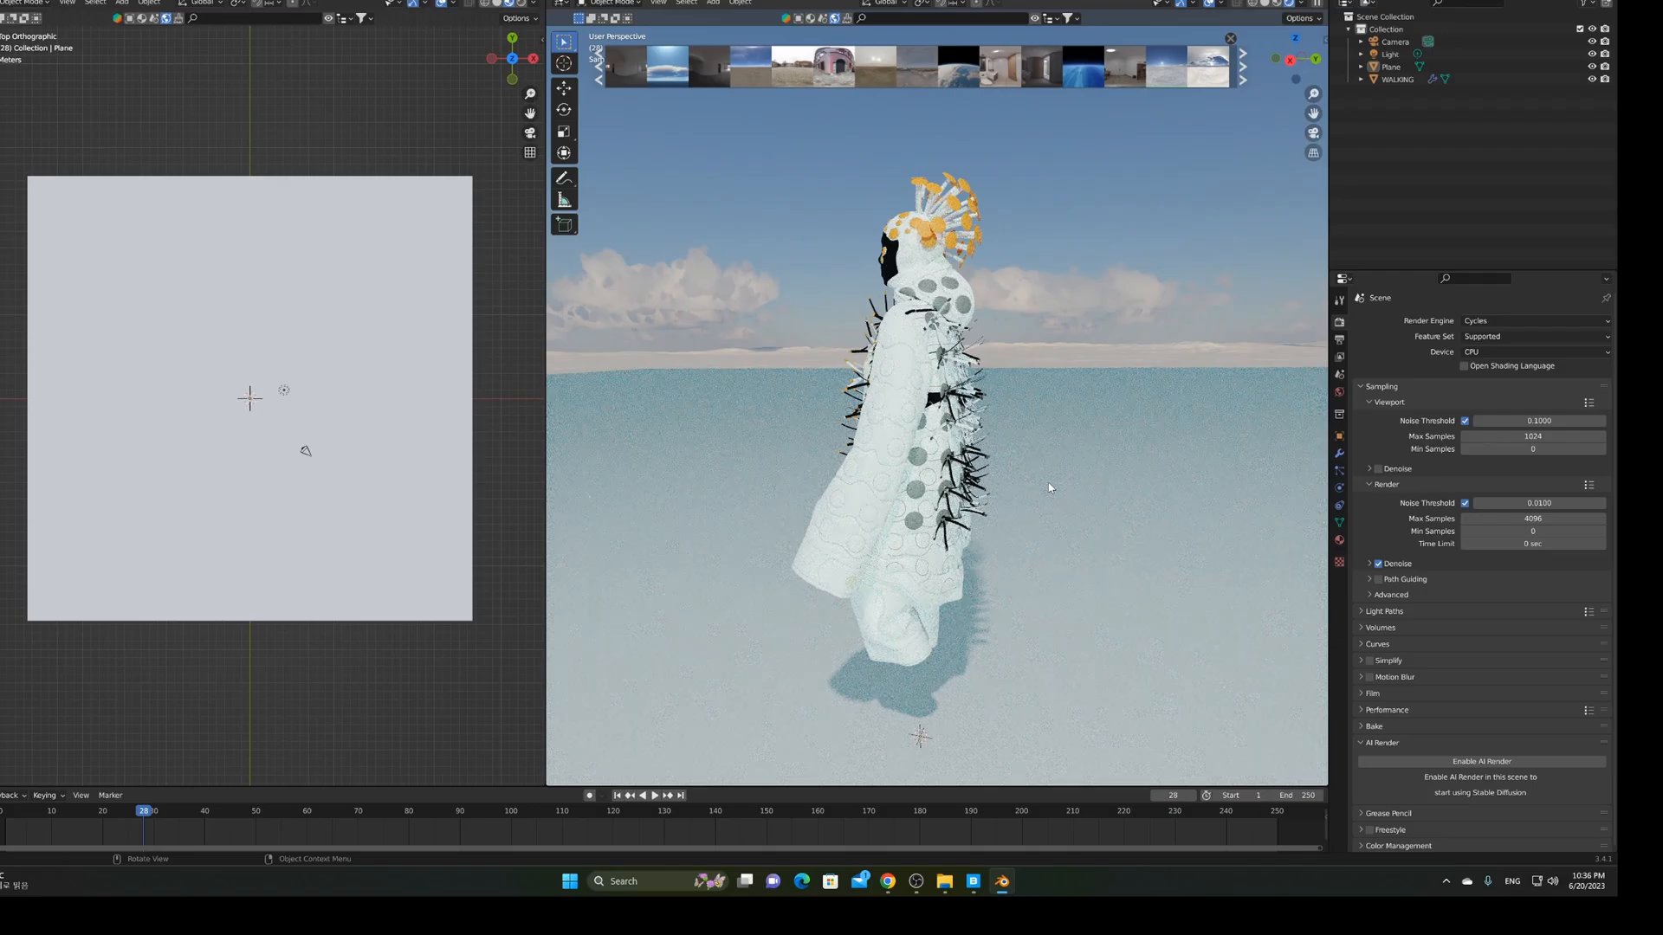
middle_click_drag(1020, 487, 818, 477)
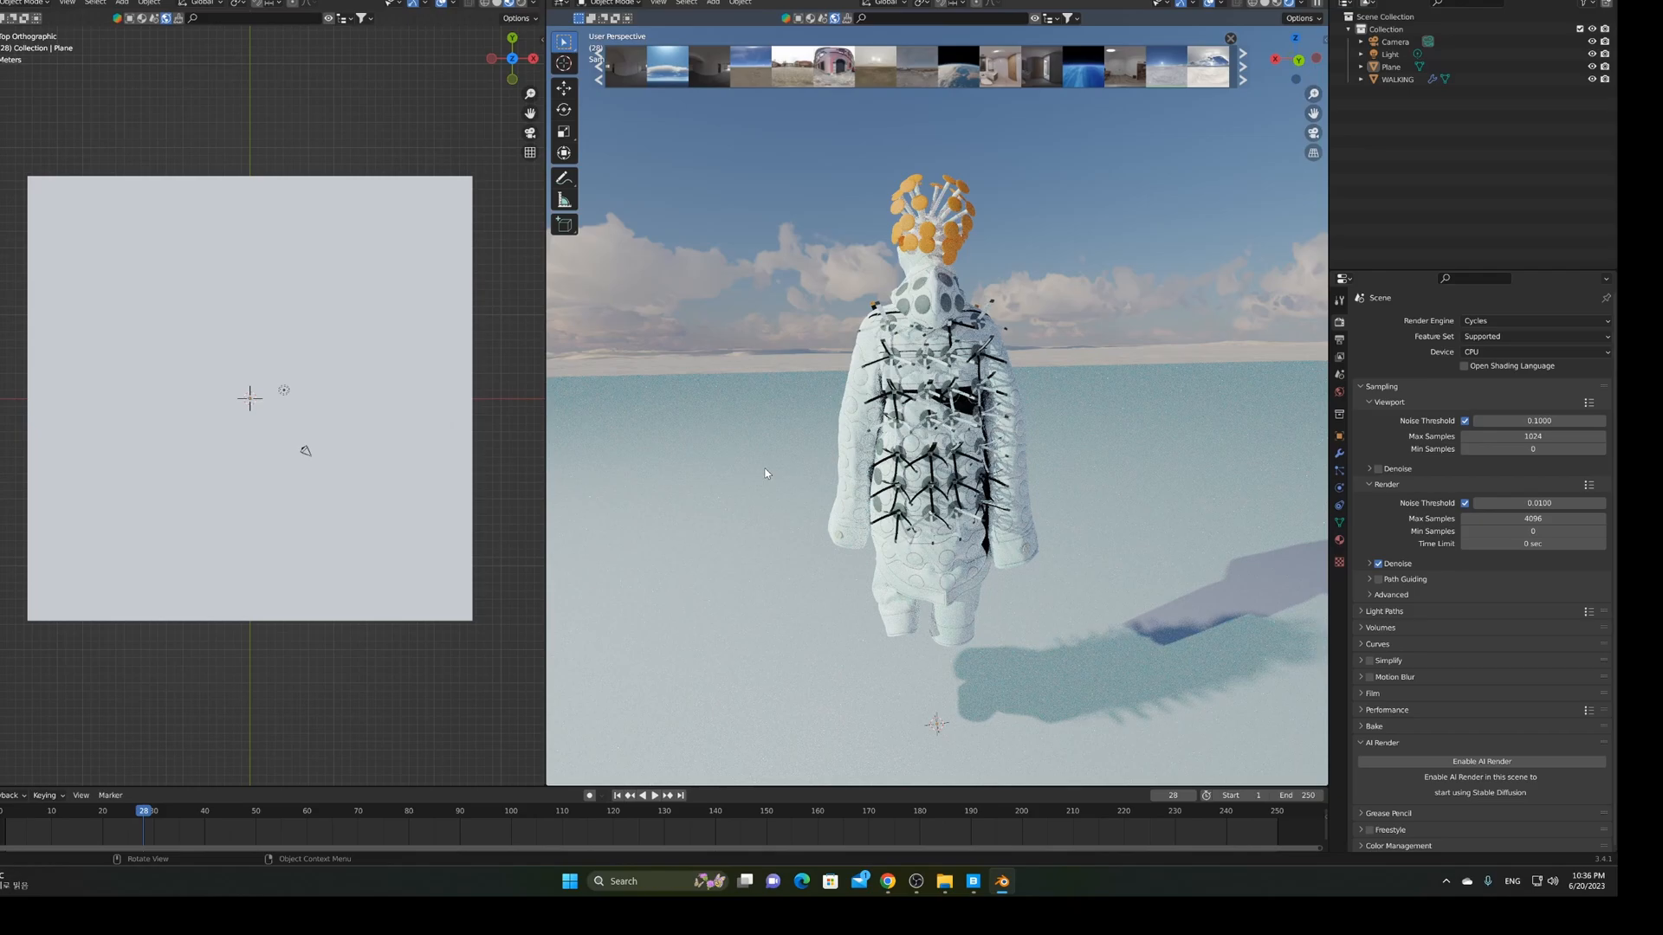
middle_click_drag(765, 474, 820, 499)
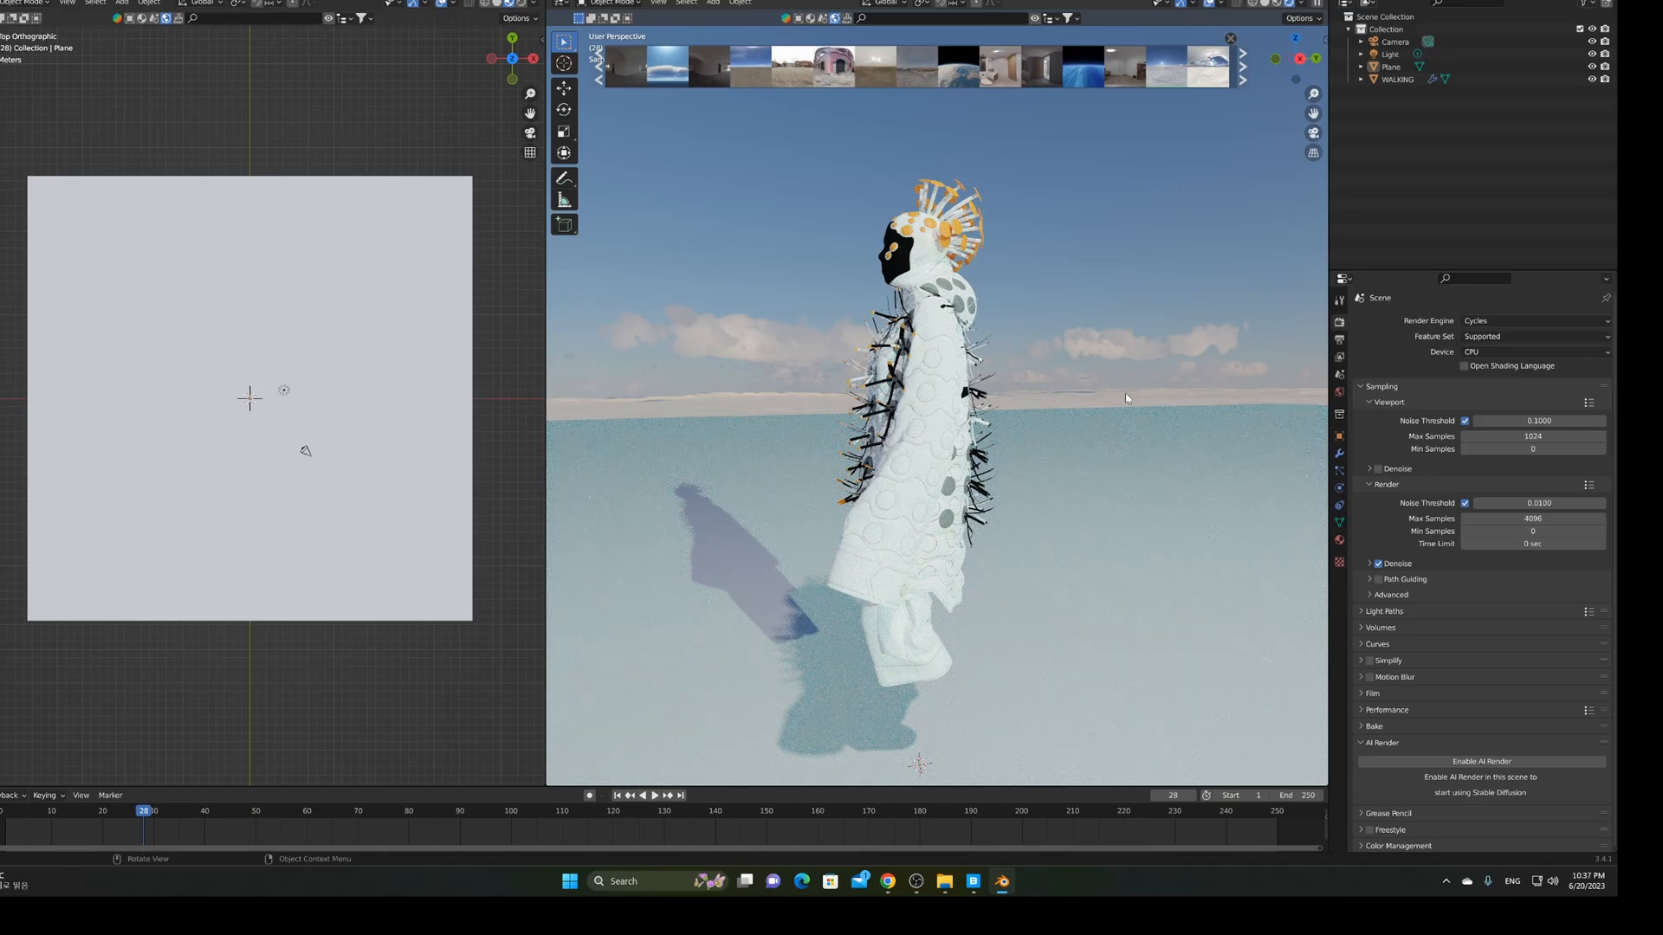
left_click(1591, 54)
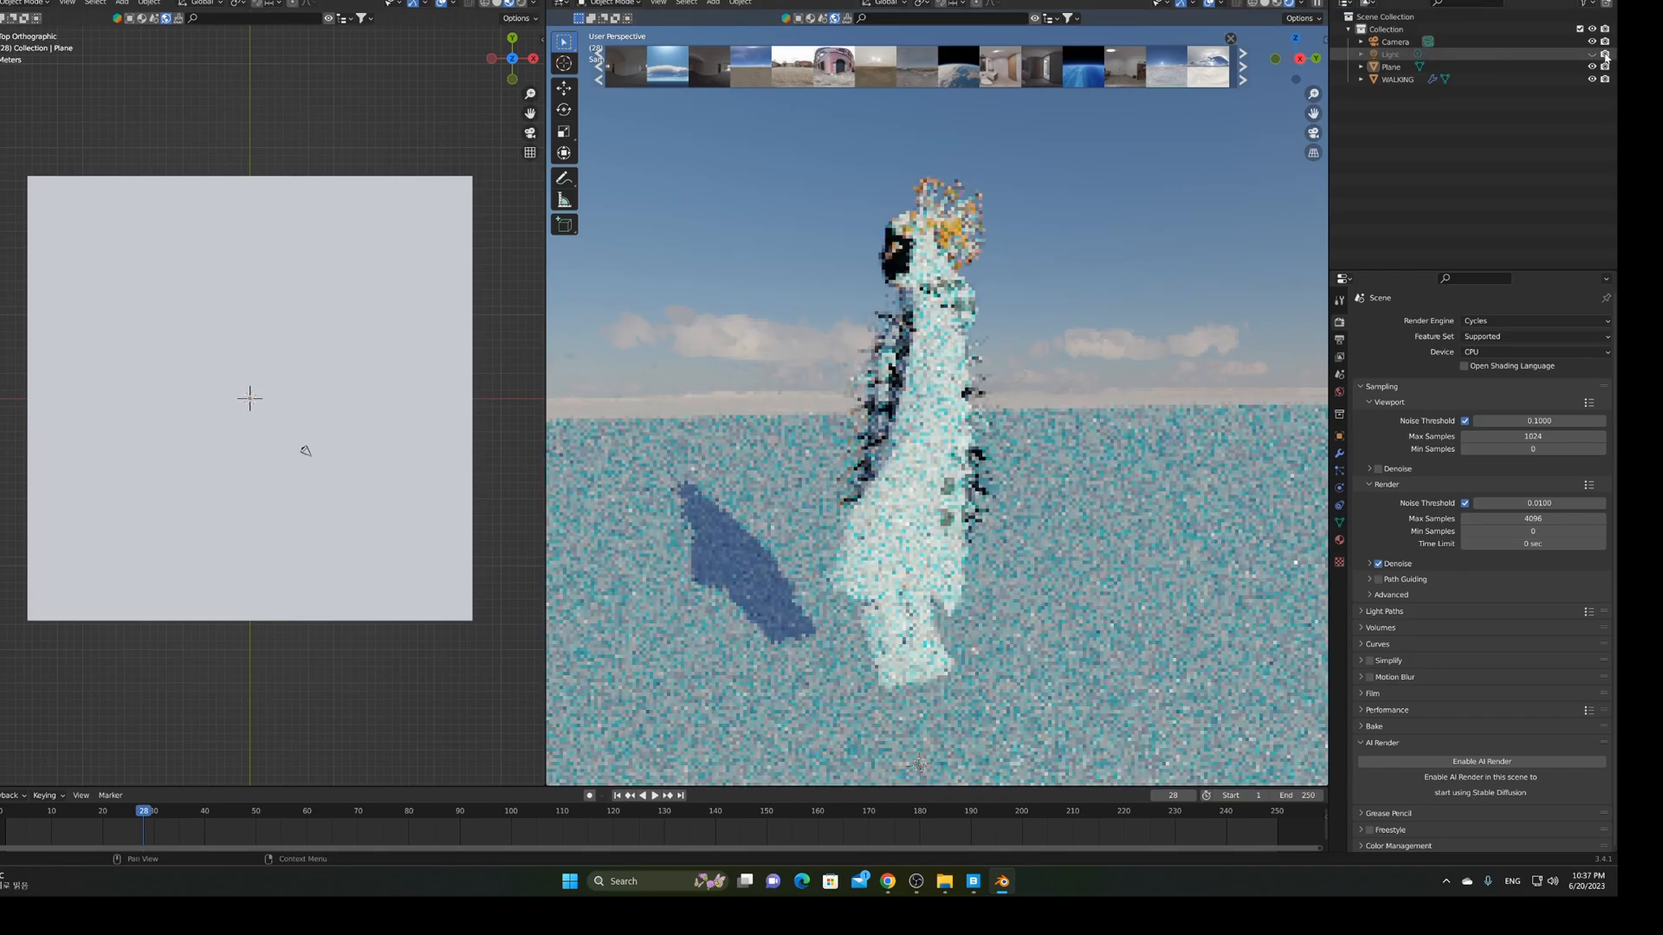
left_click(1604, 54)
middle_click_drag(1101, 350, 1121, 347)
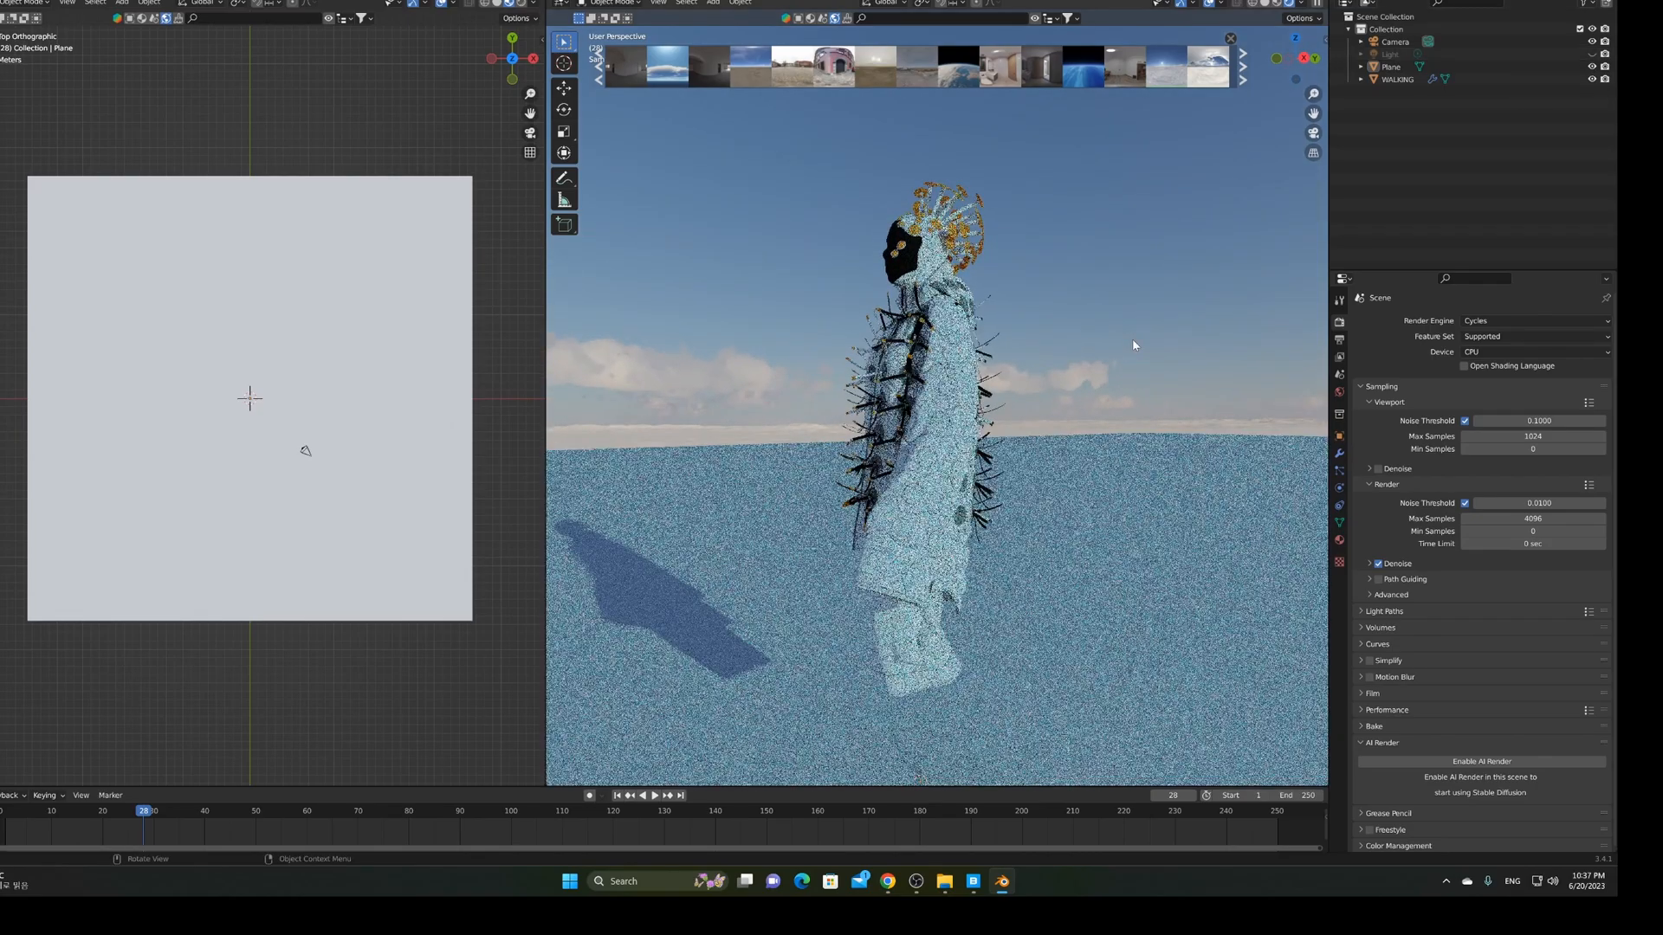
left_click(1591, 54)
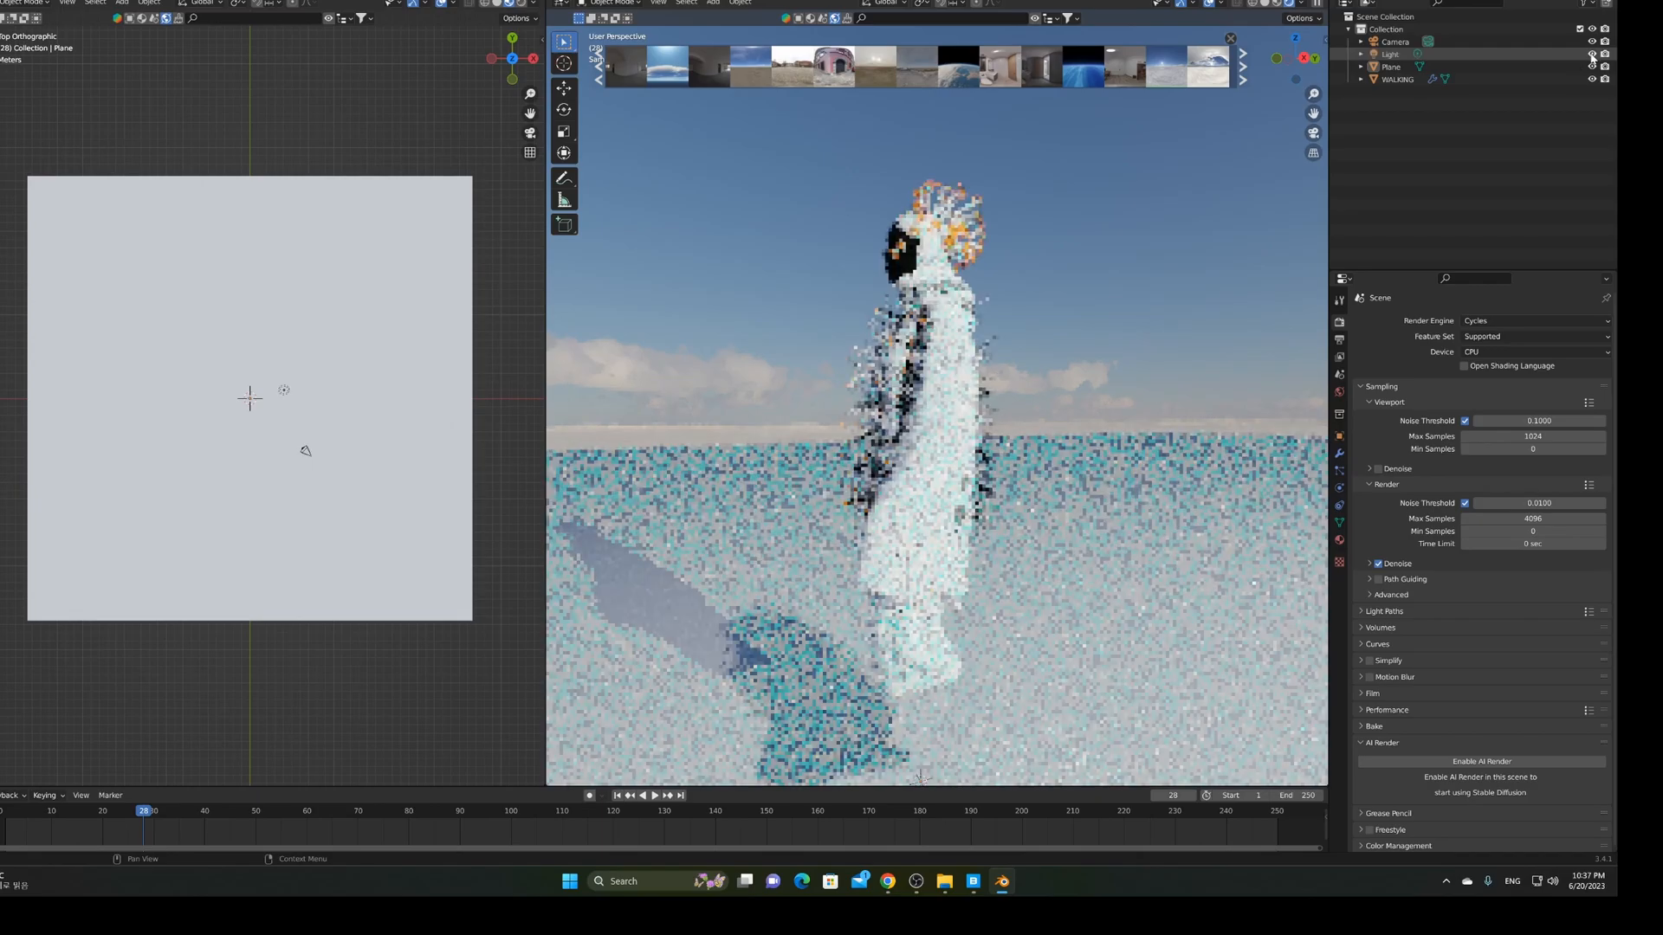
middle_click_drag(806, 392, 1089, 490)
scroll(1078, 496, "down", 4)
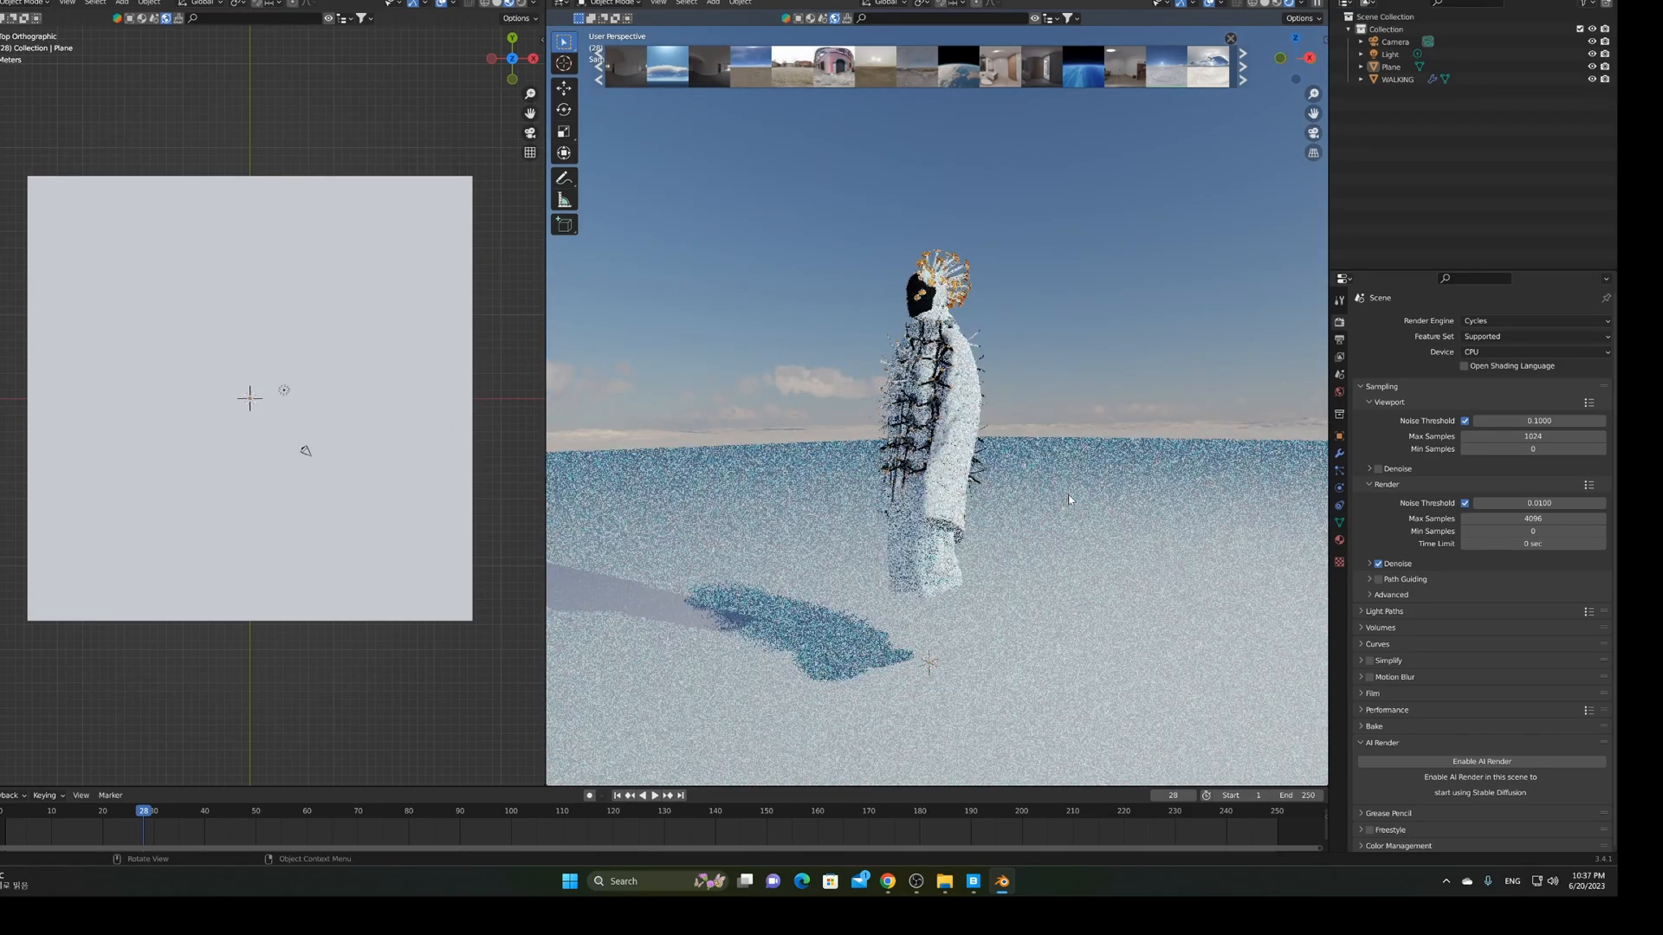
scroll(1070, 499, "up", 3)
middle_click_drag(1015, 500, 981, 500)
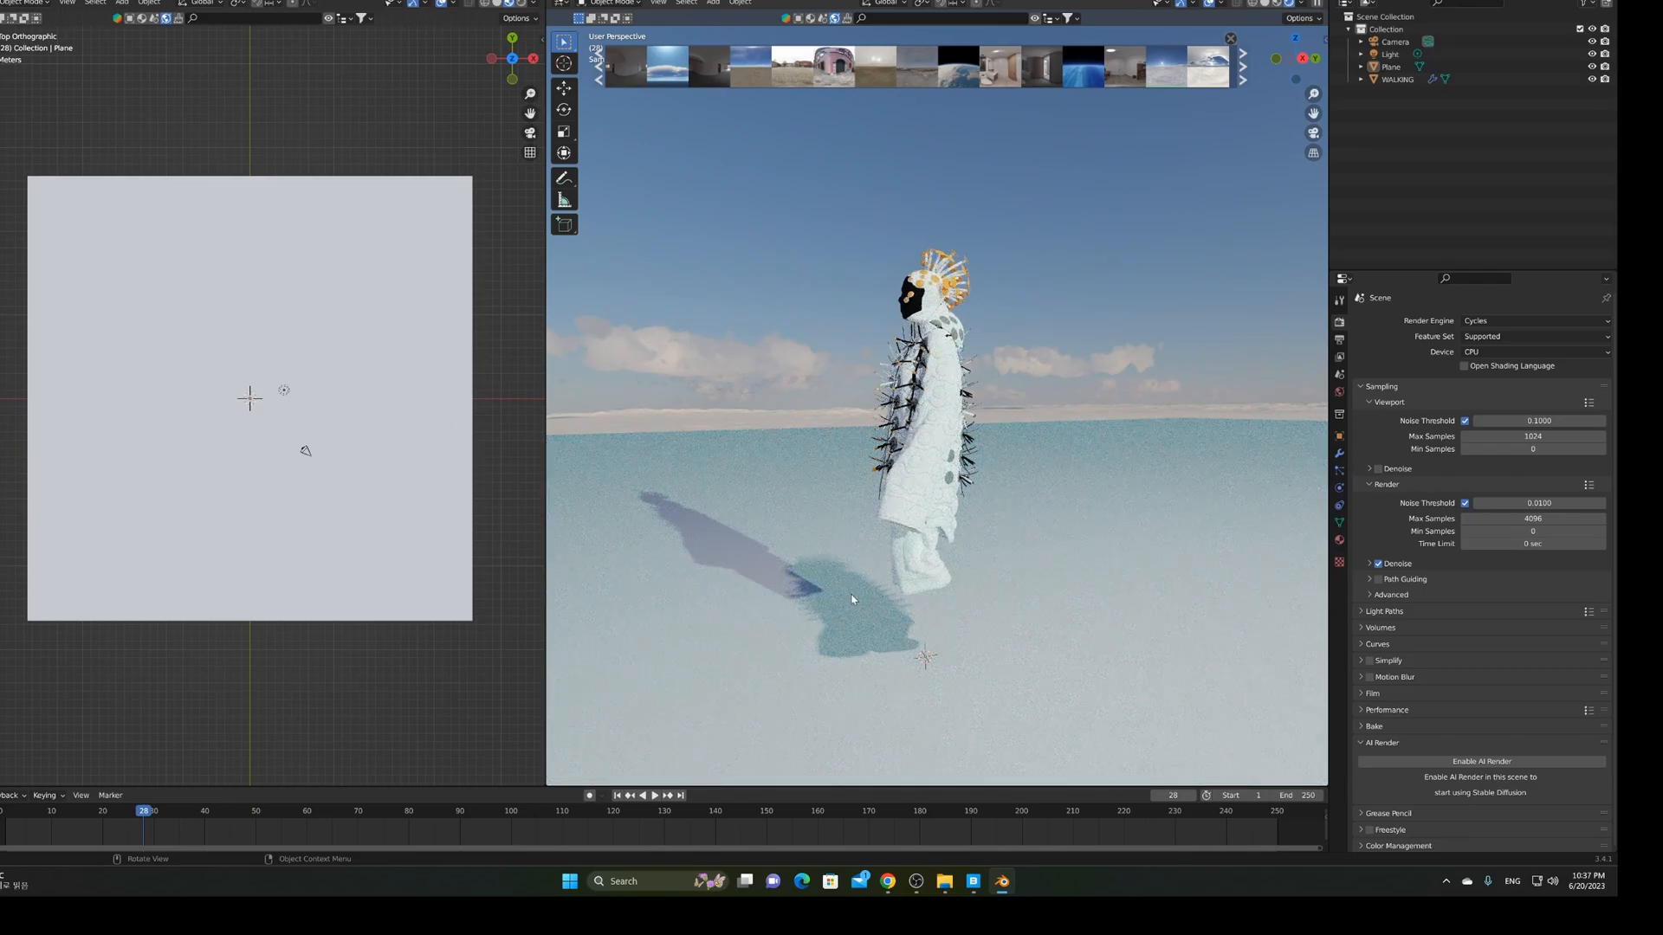
left_click(1389, 58)
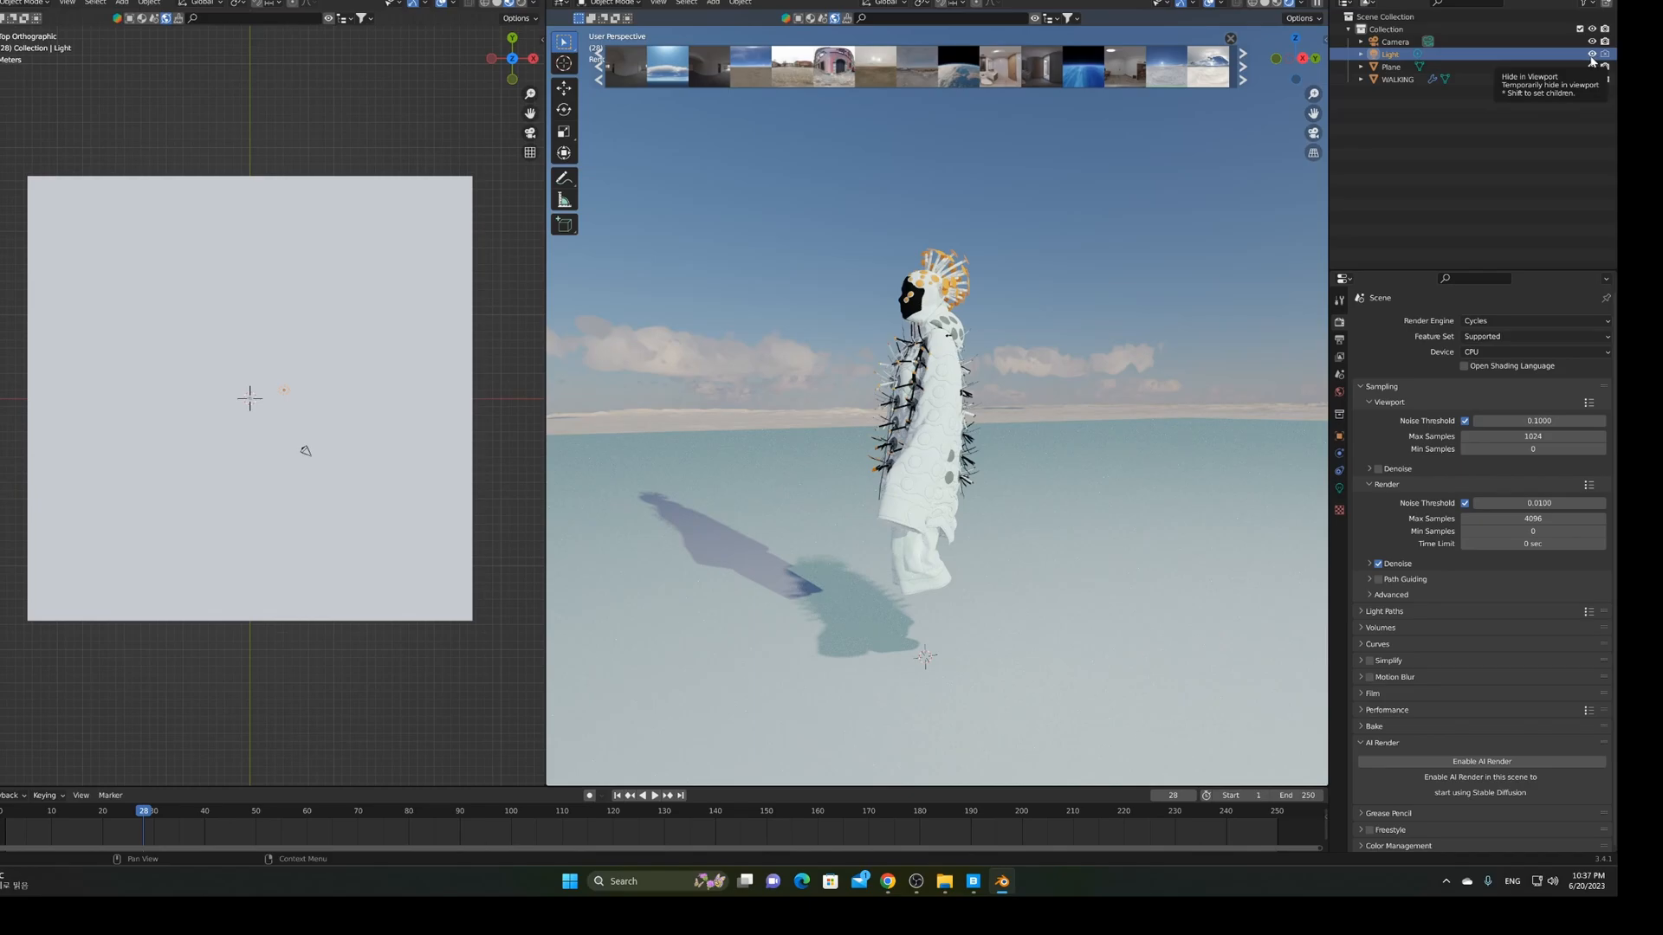
left_click(1591, 54)
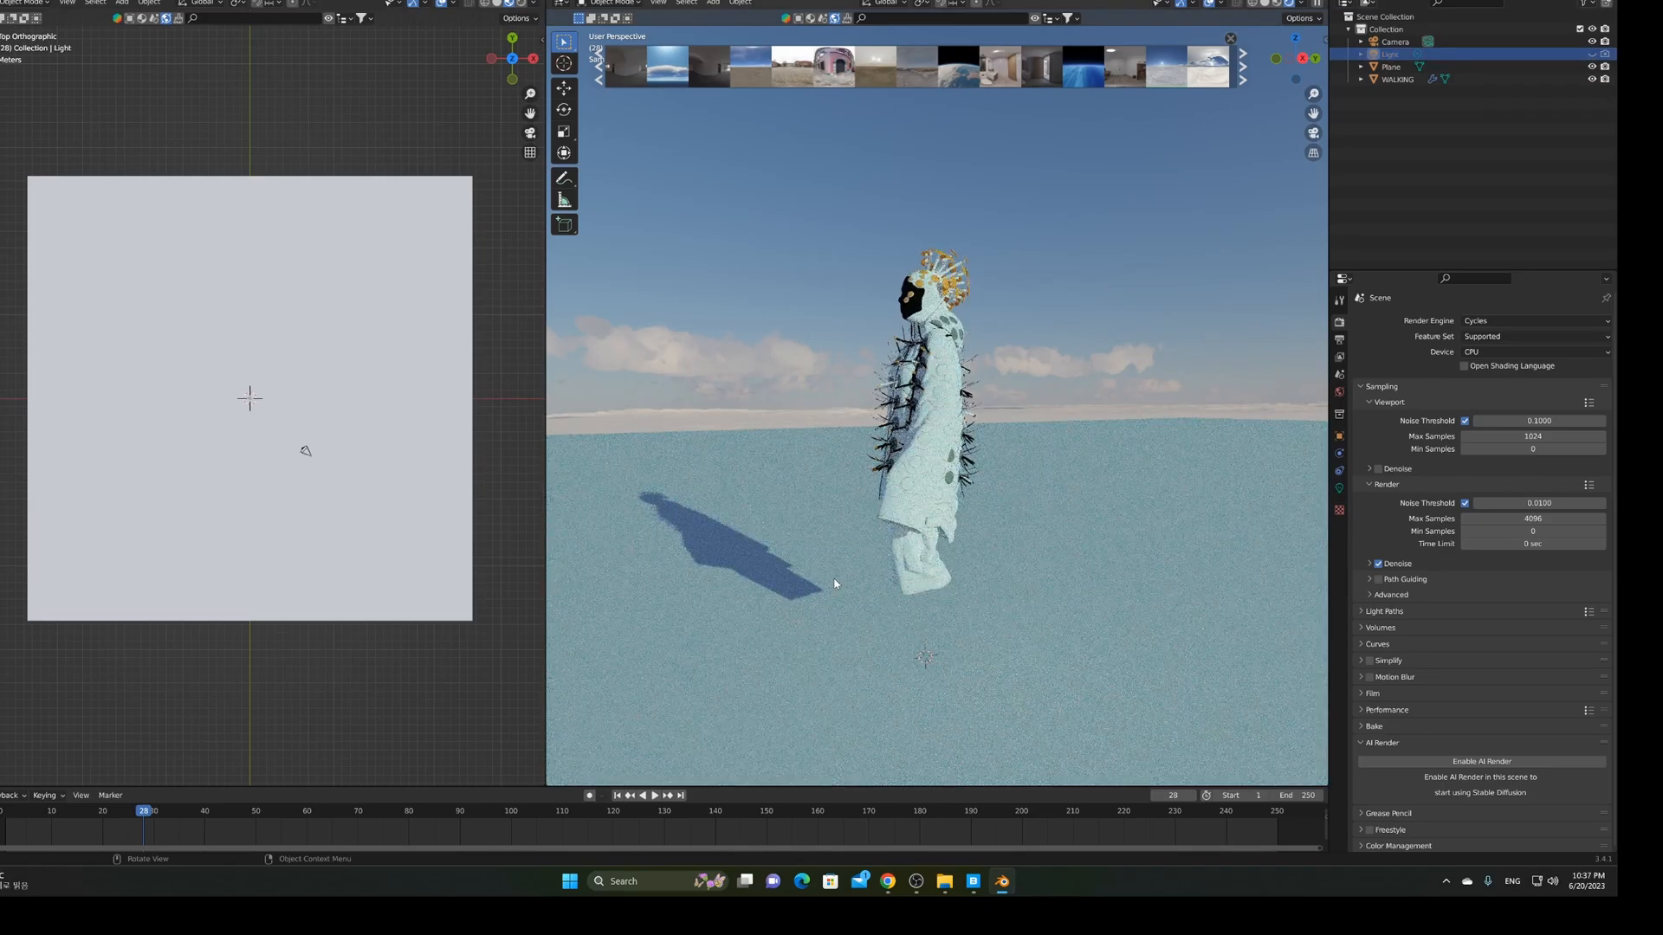
left_click(1592, 54)
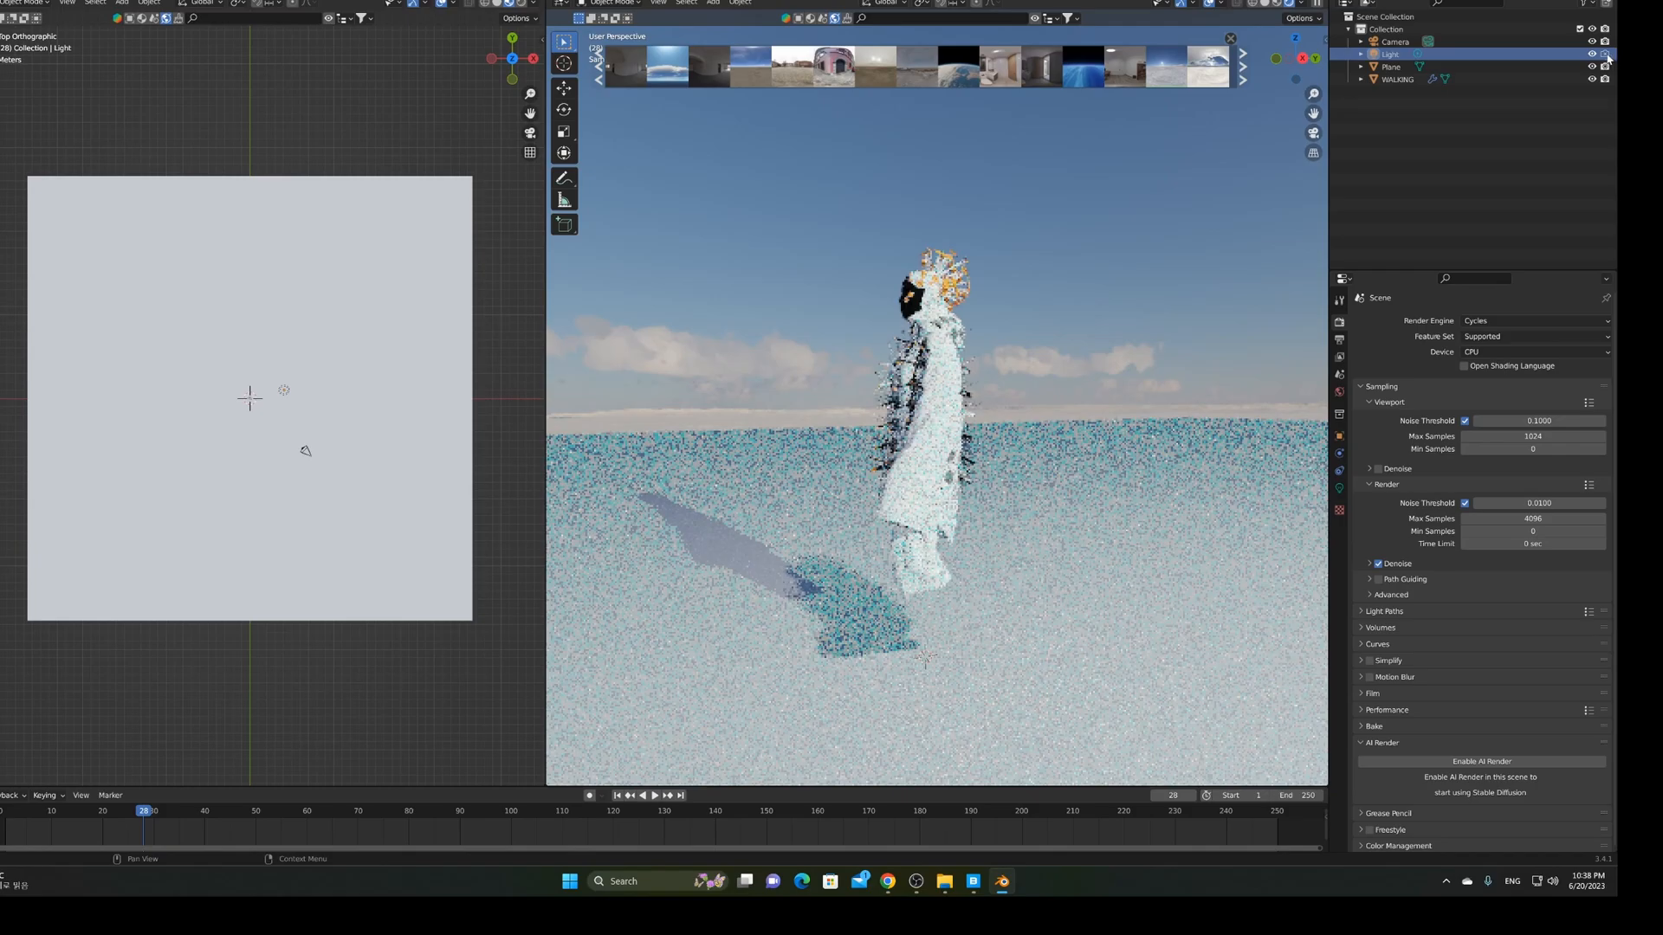
middle_click_drag(812, 495, 893, 506)
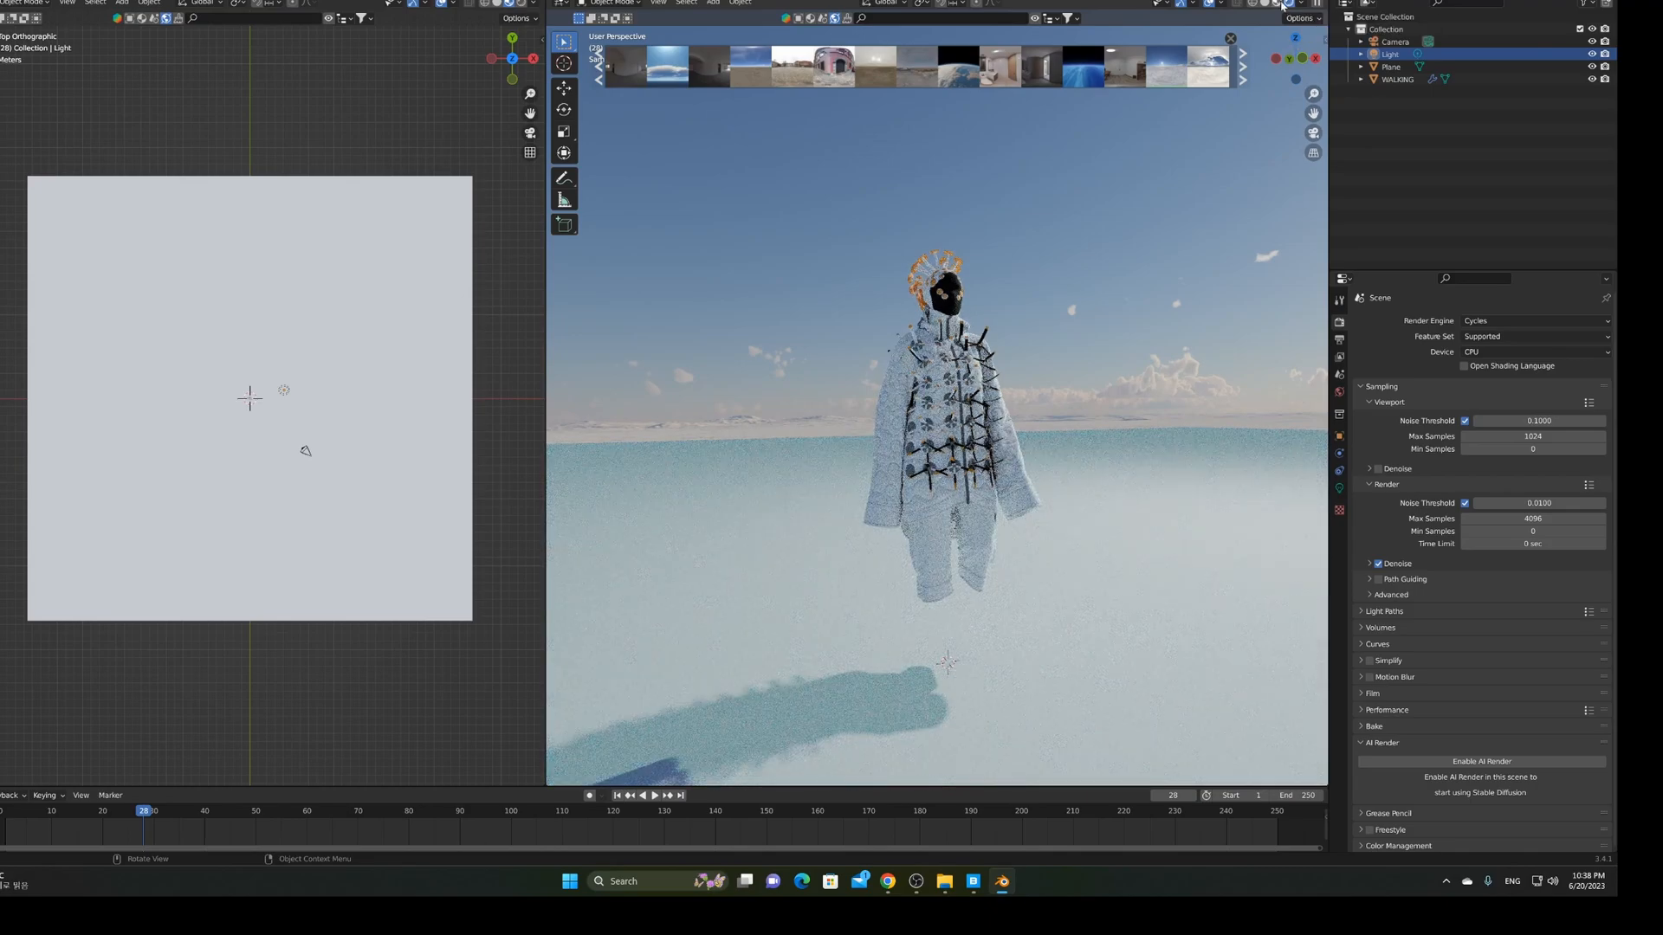
left_click(1279, 5)
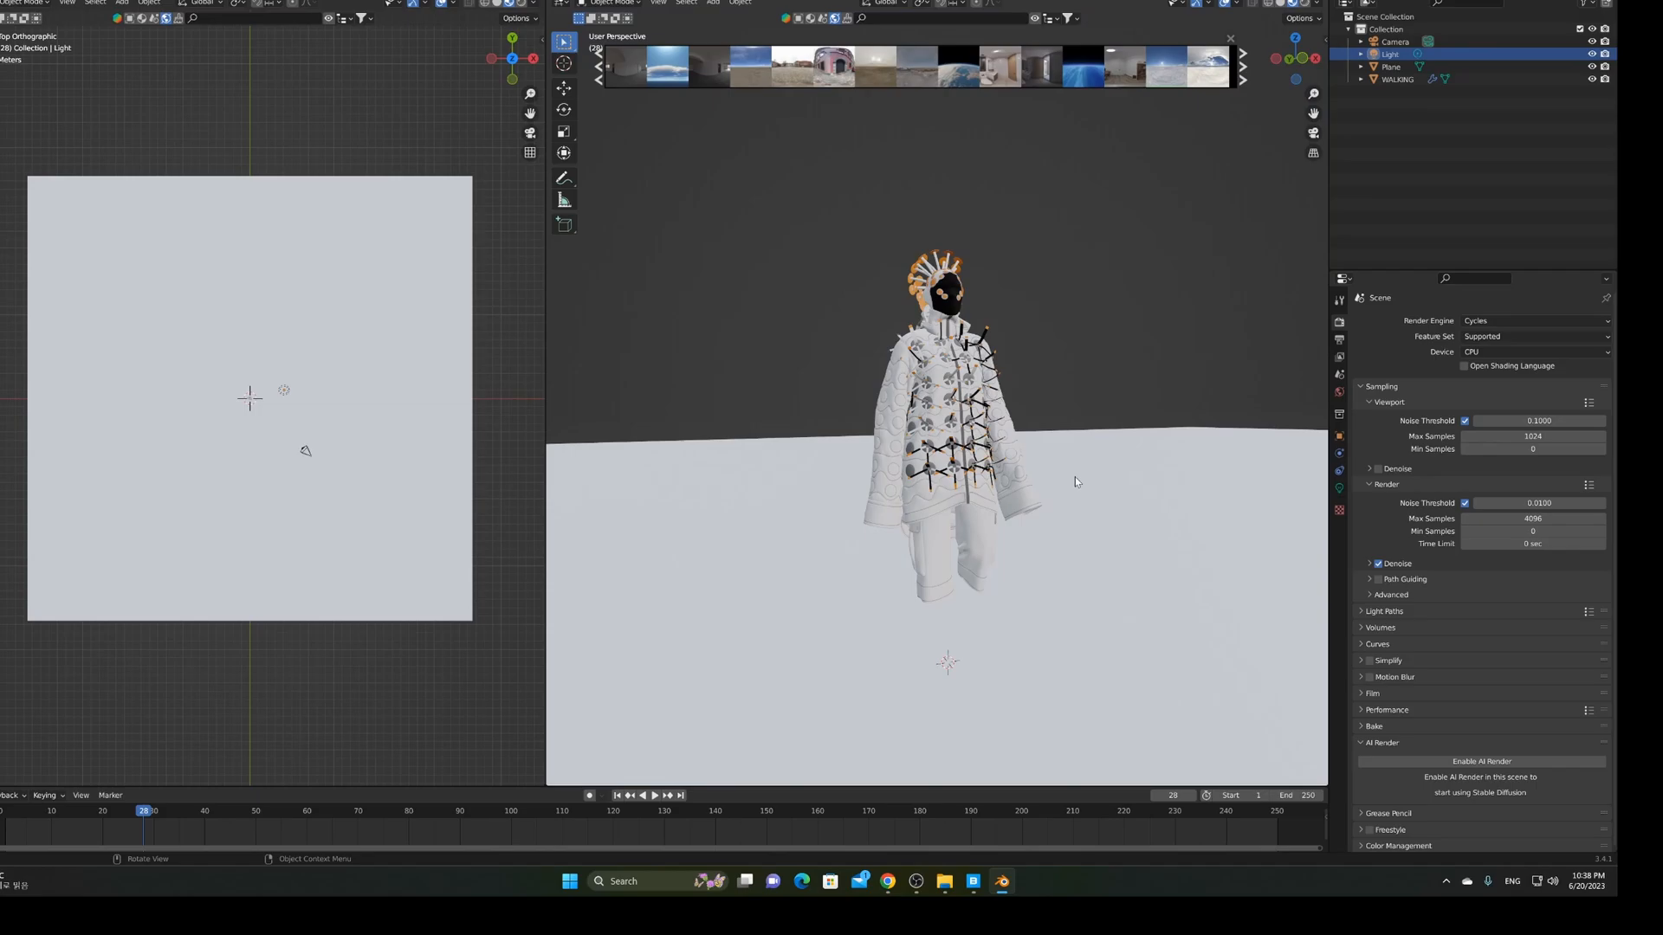
middle_click_drag(1071, 477, 945, 492)
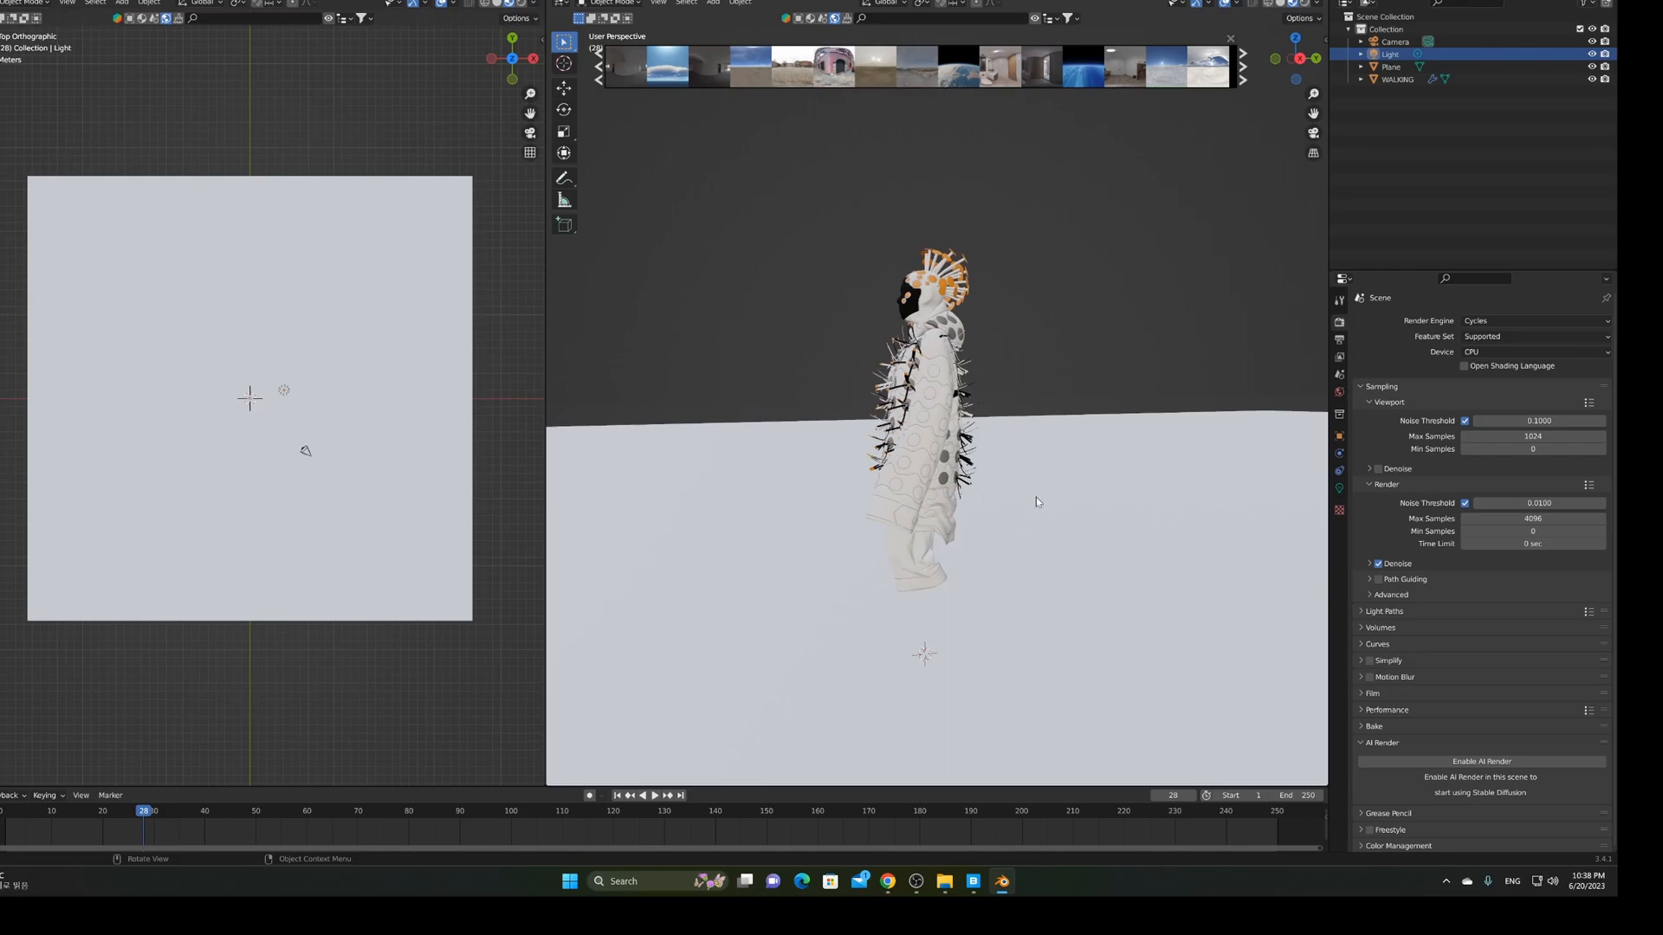
middle_click_drag(1060, 510, 1152, 515)
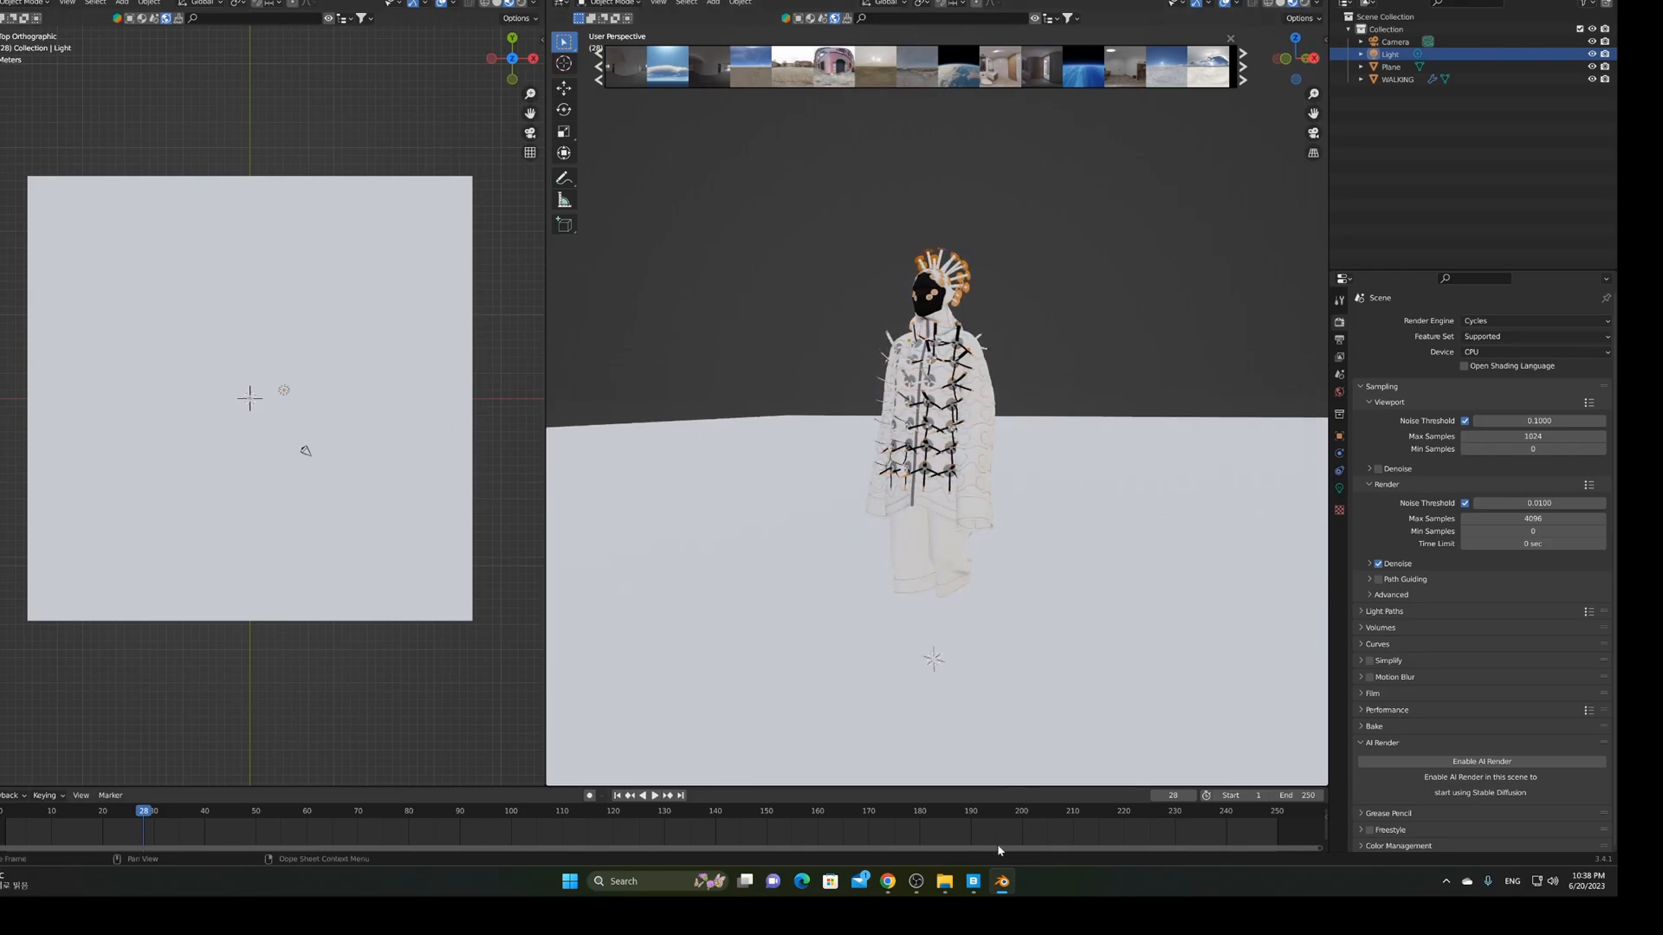
mouse_move(973, 881)
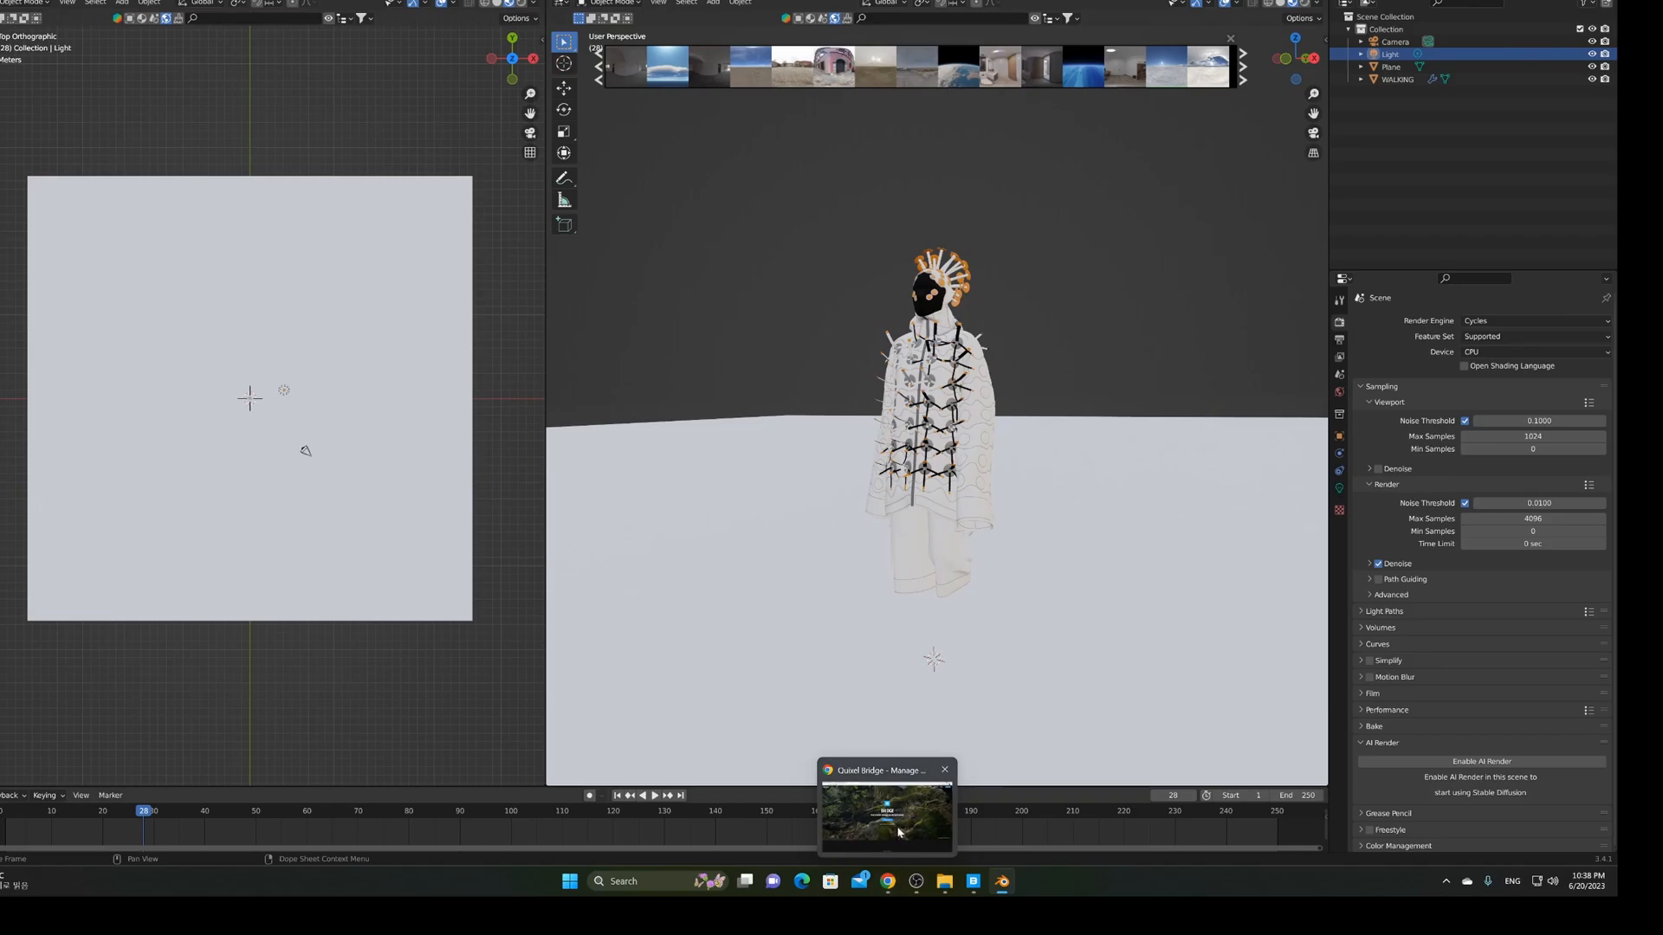
Start the Bridge installer download on the Quixel website, then bring the Quixel Bridge app forward
left_click(887, 881)
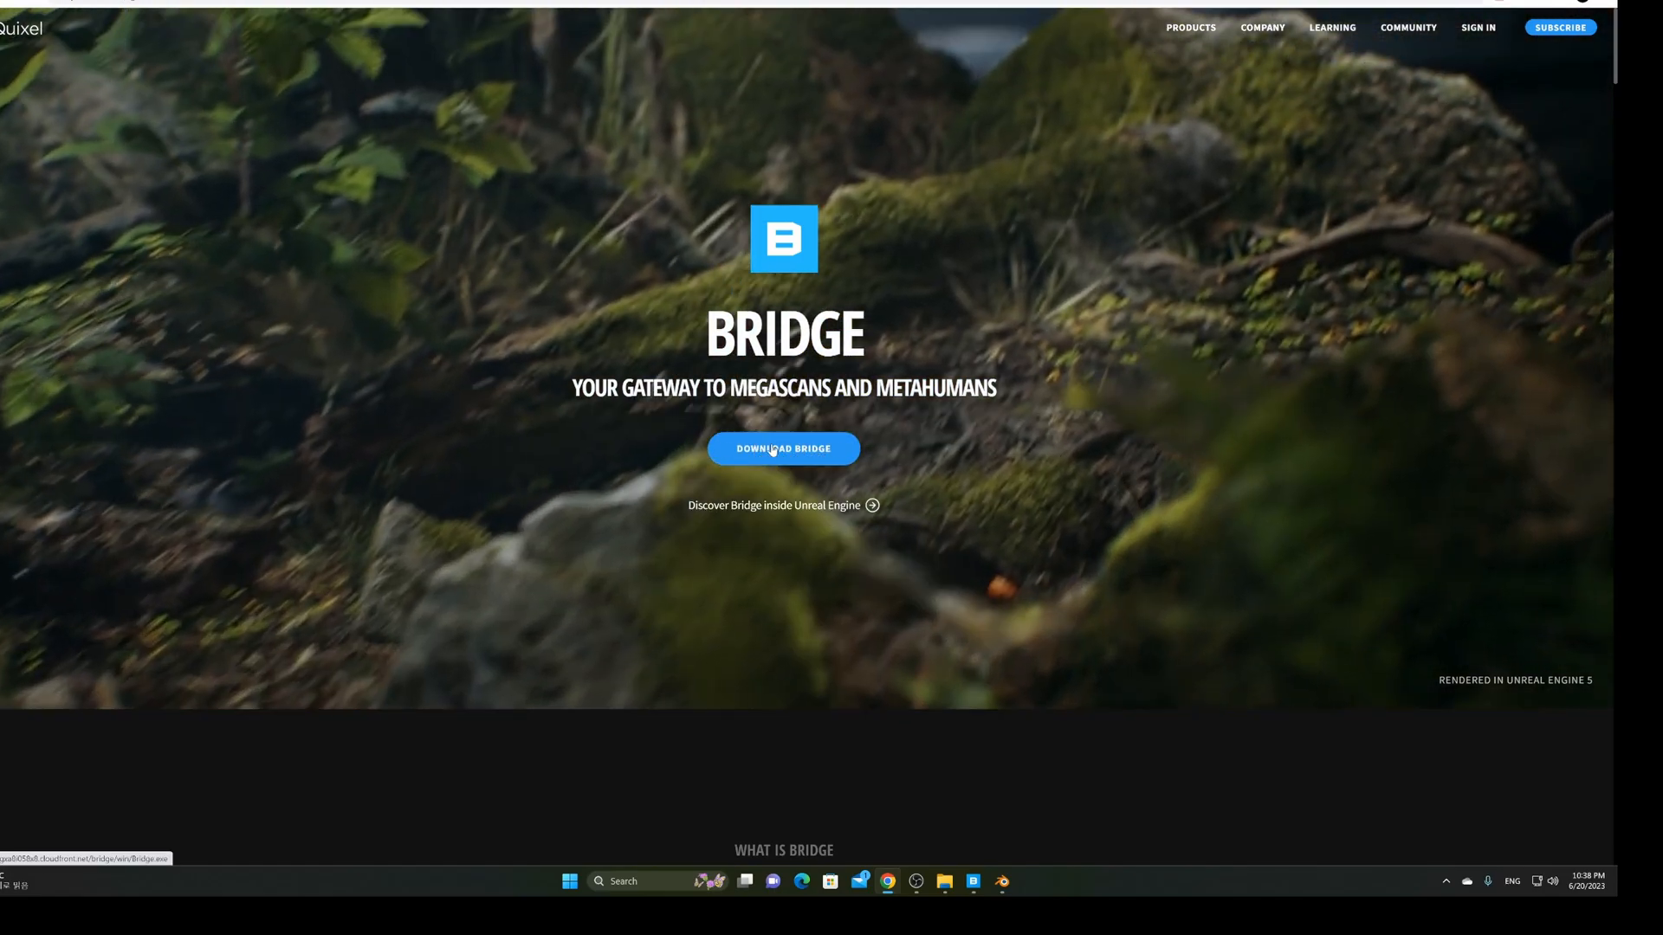
left_click(771, 450)
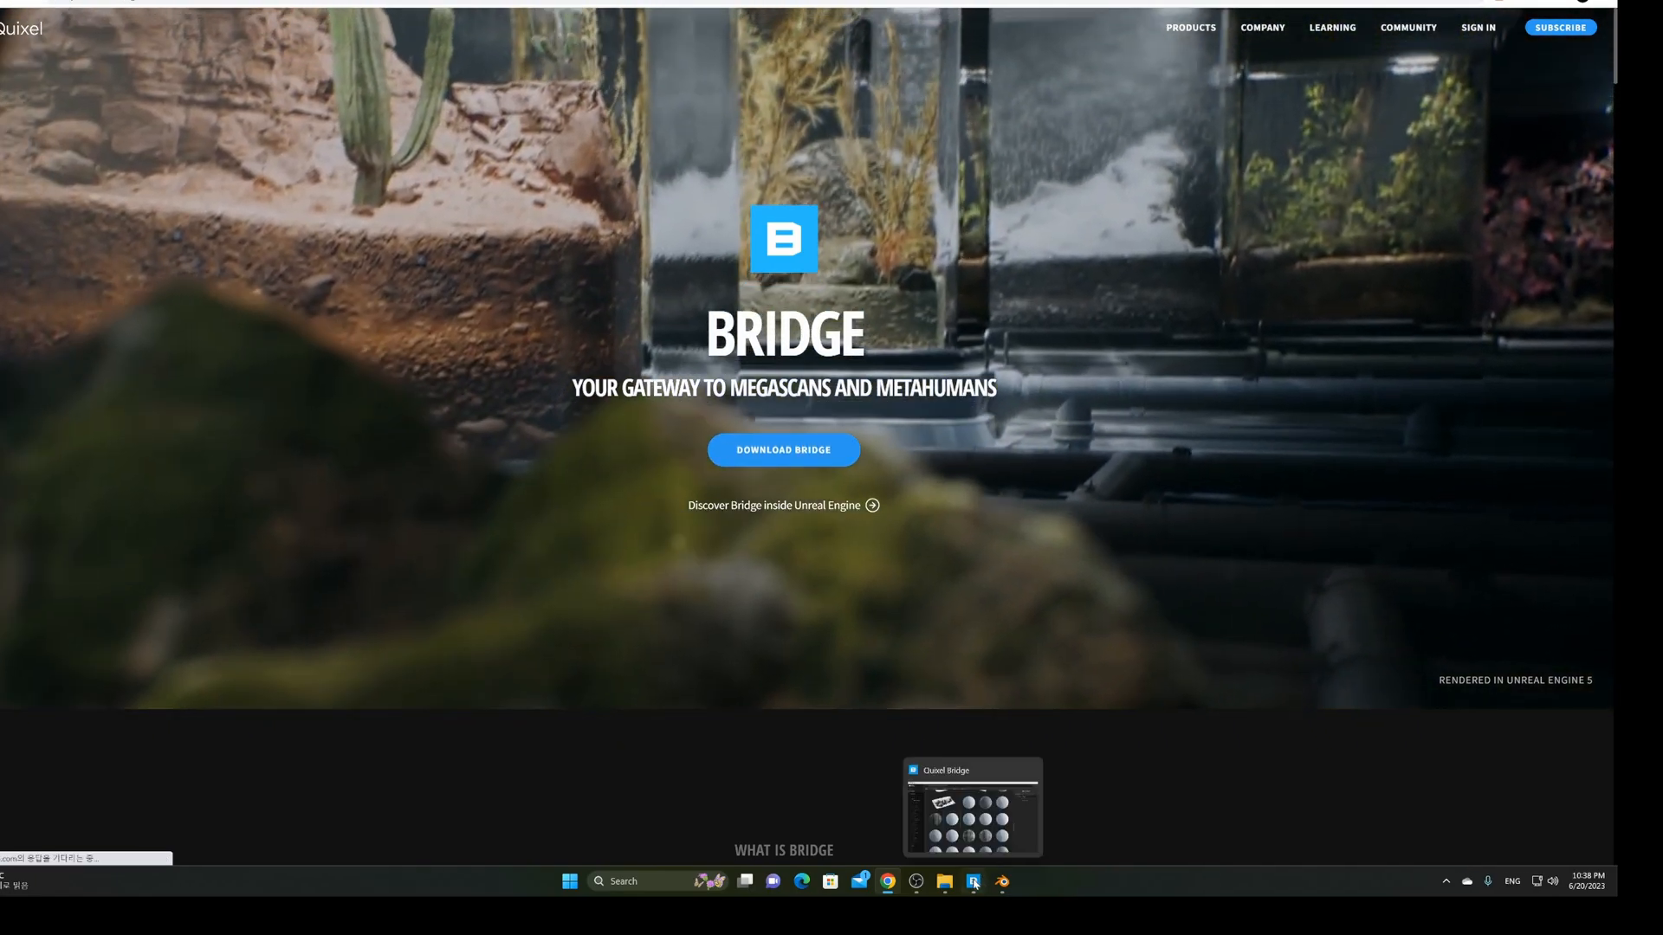
left_click(973, 882)
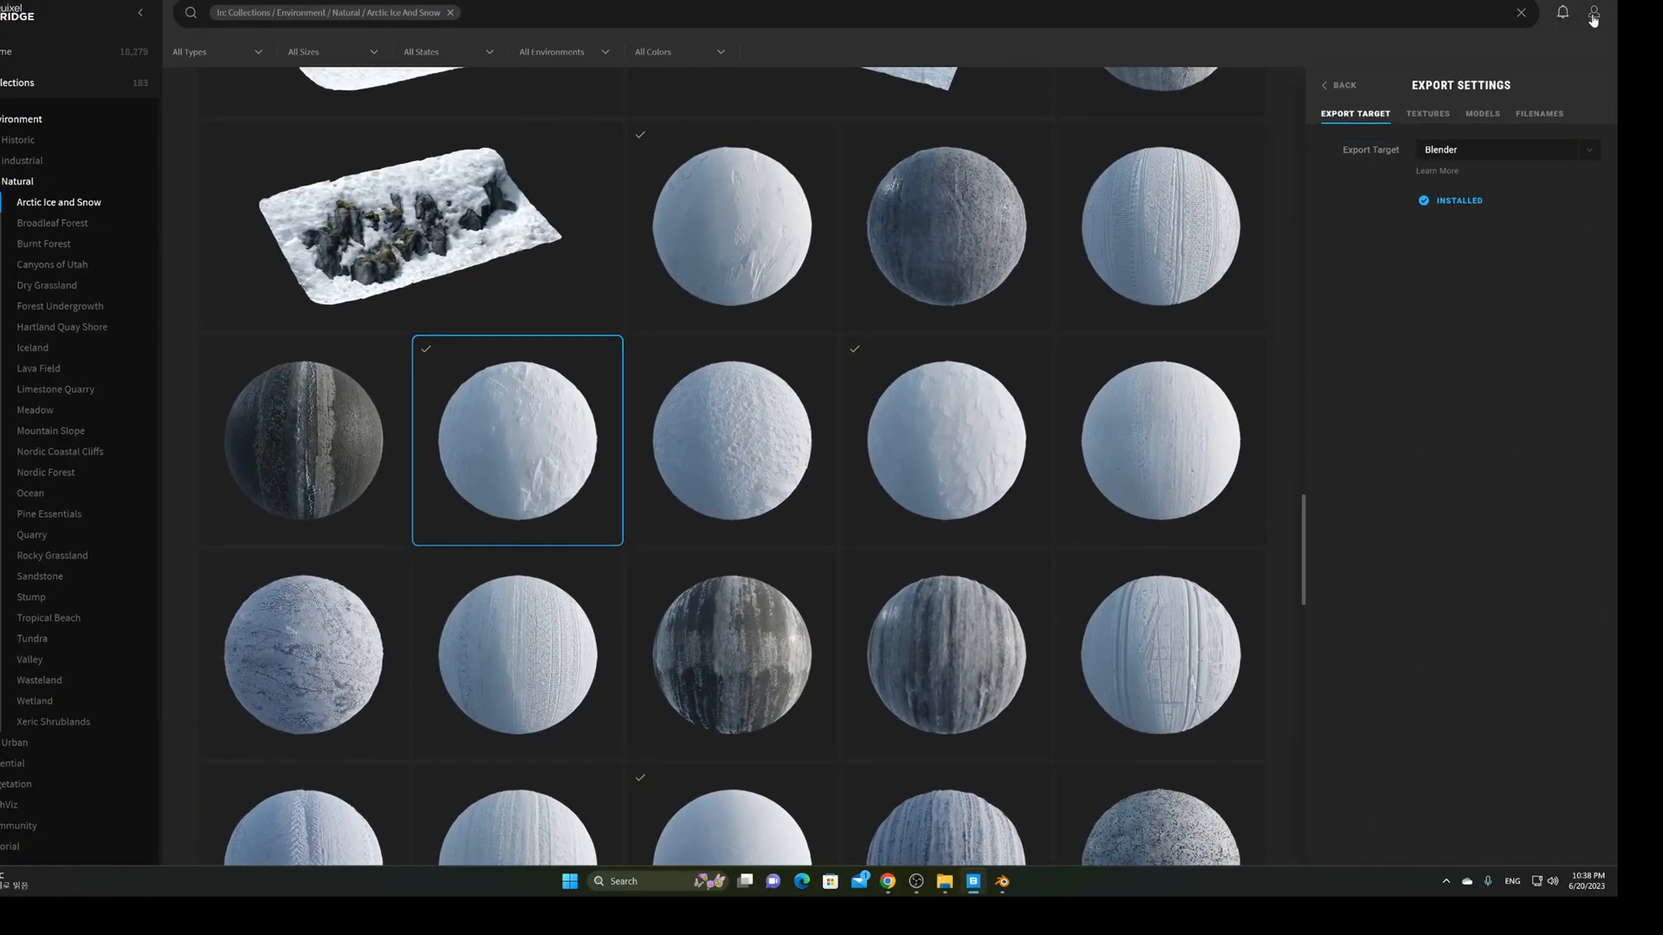
Browse Natural > Arctic Ice and Snow and select the Fresh Windswept Snow surface
left_click(1593, 15)
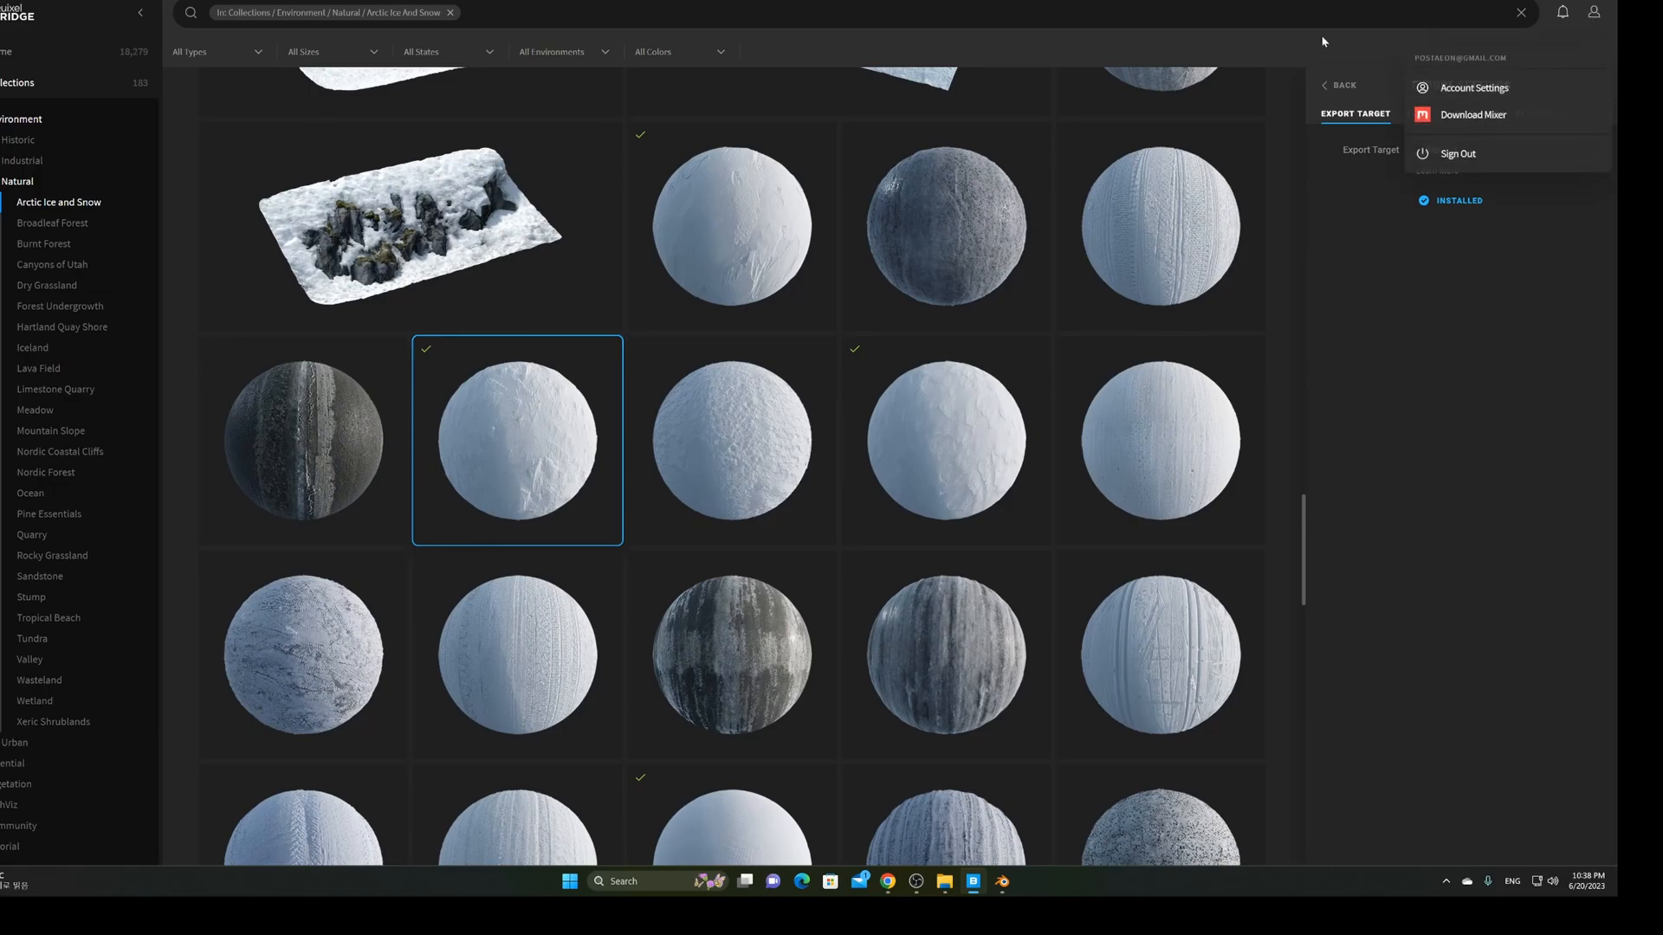
left_click(26, 183)
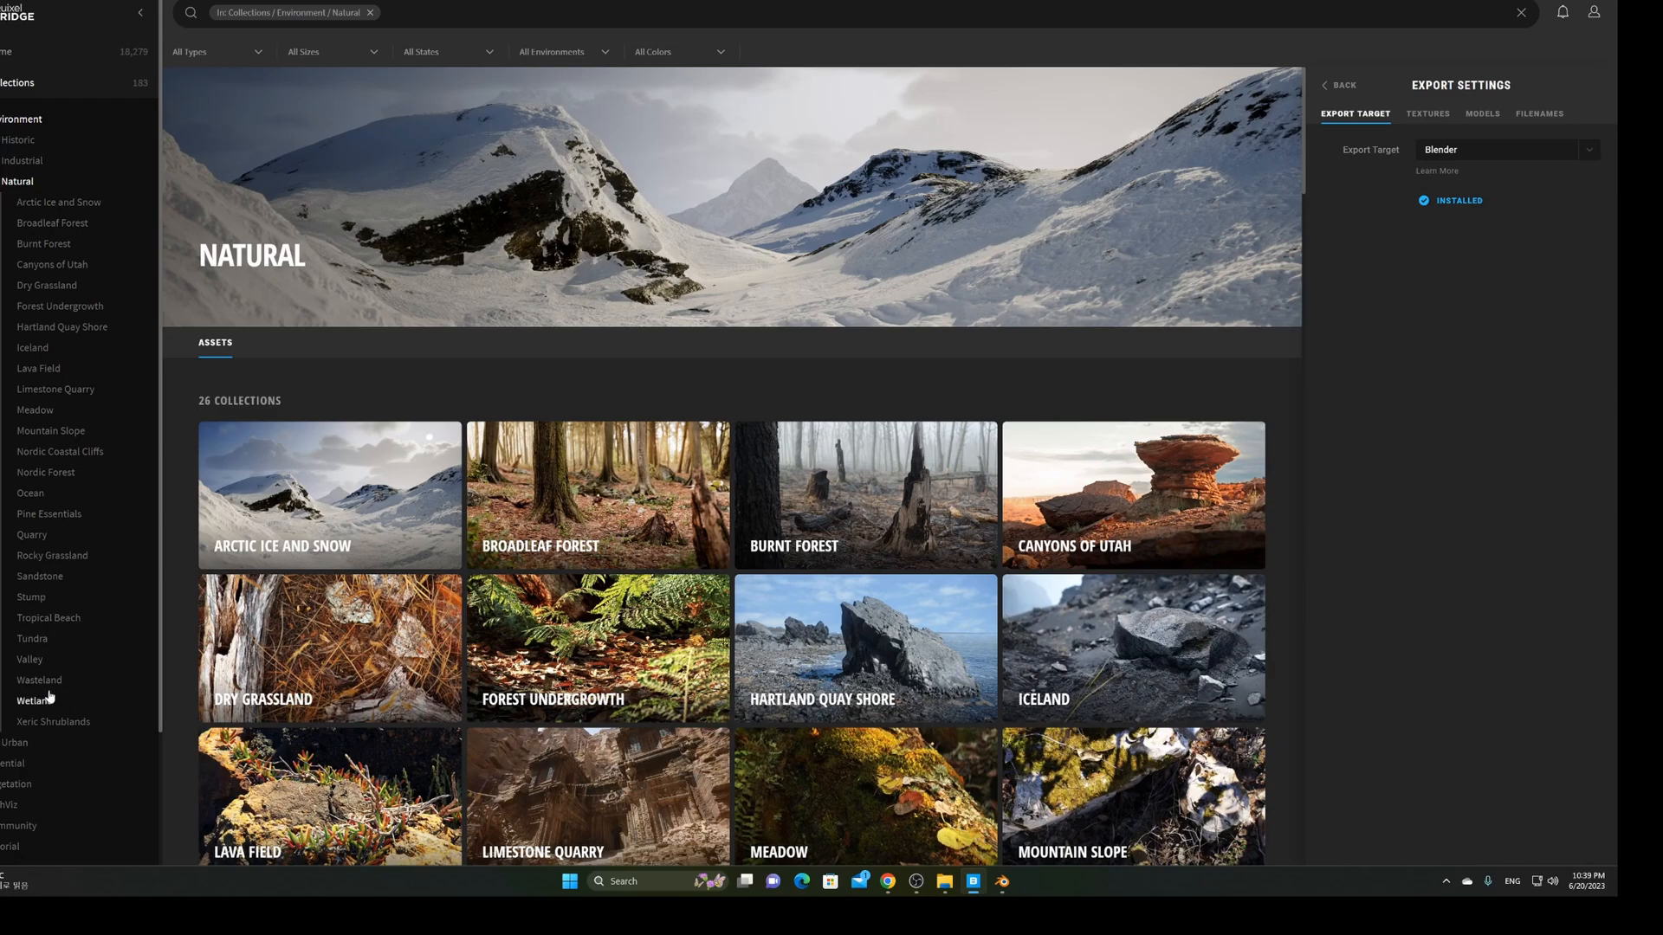
left_click(40, 204)
scroll(773, 482, "down", 5)
scroll(773, 482, "down", 10)
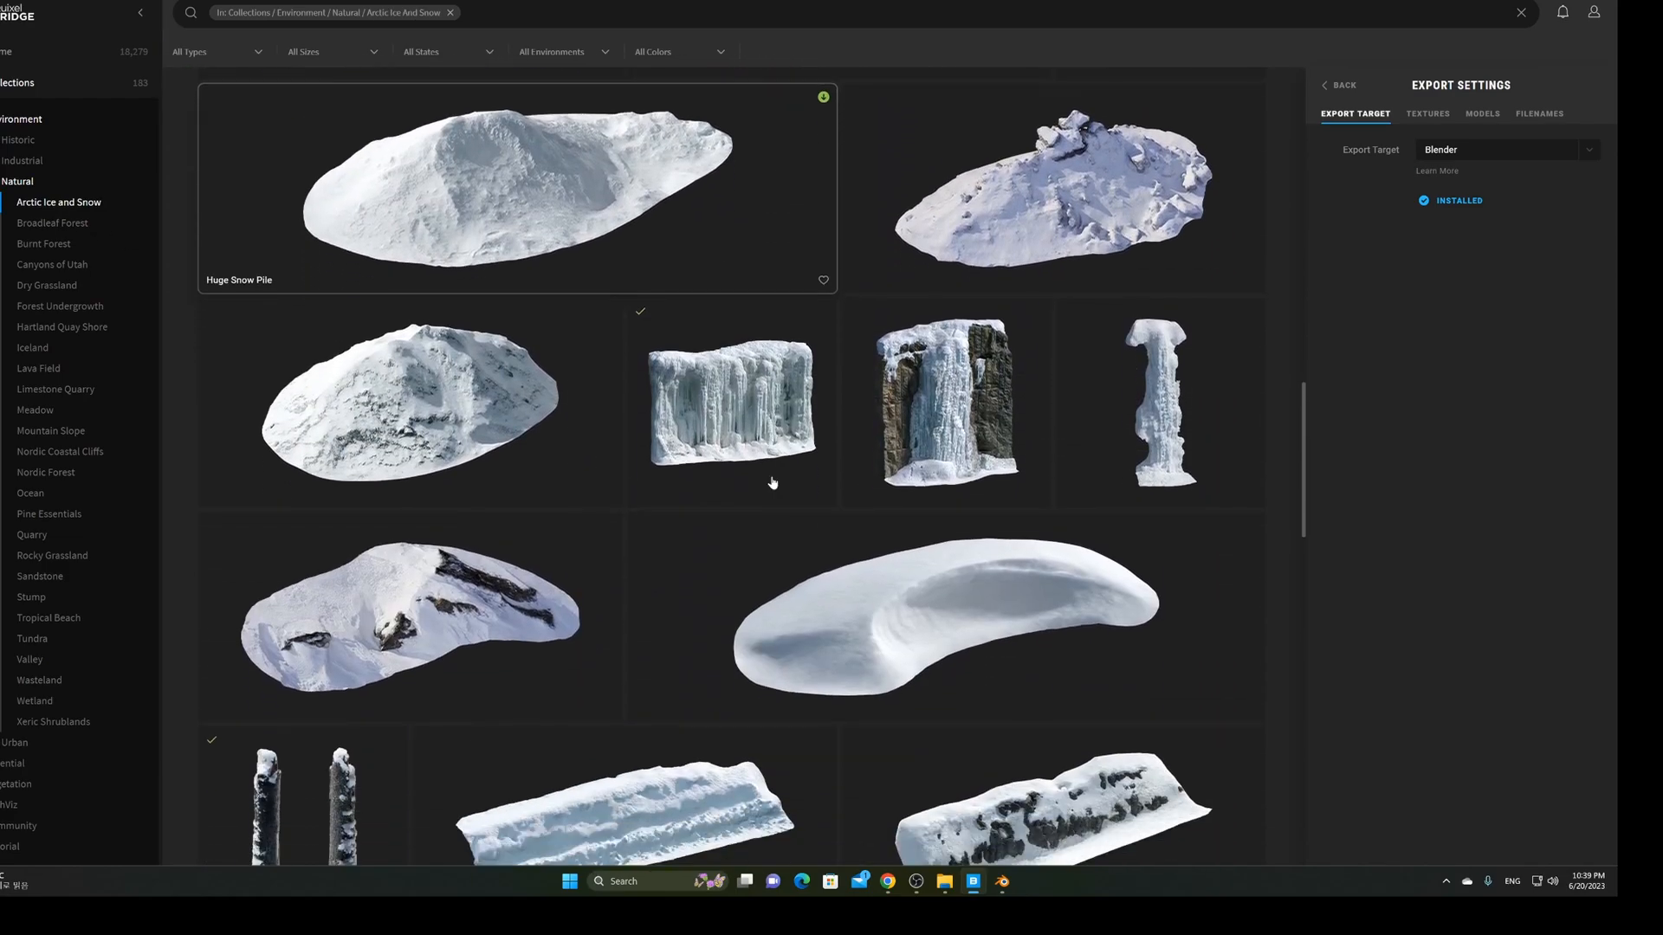
scroll(773, 482, "down", 10)
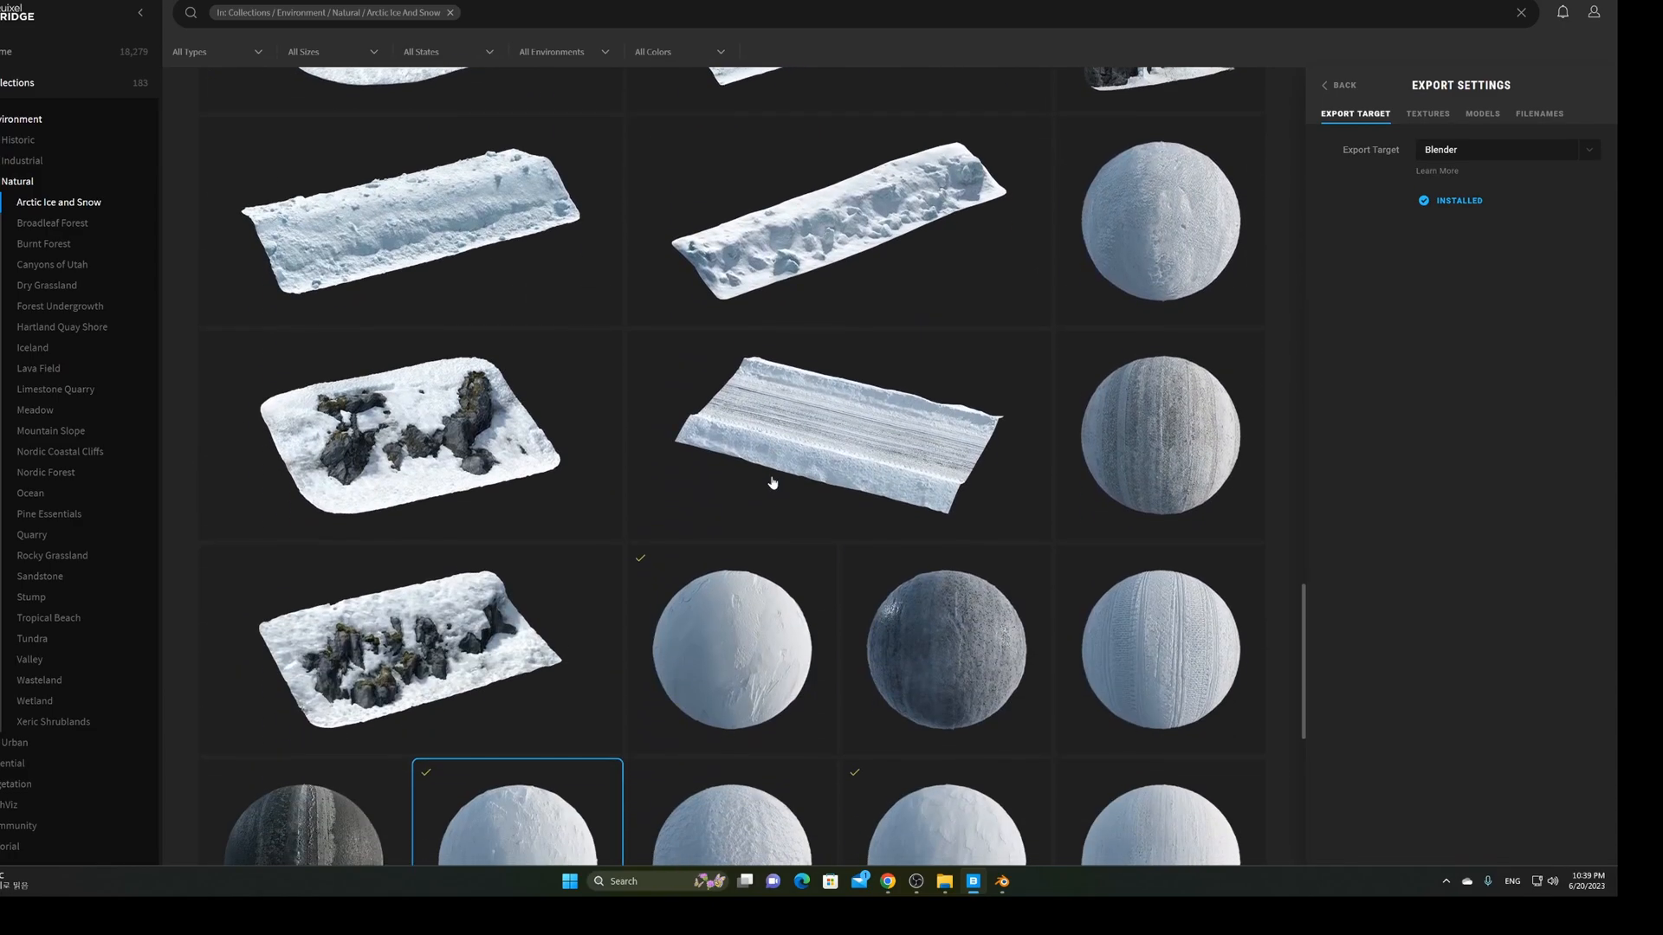
scroll(773, 482, "down", 3)
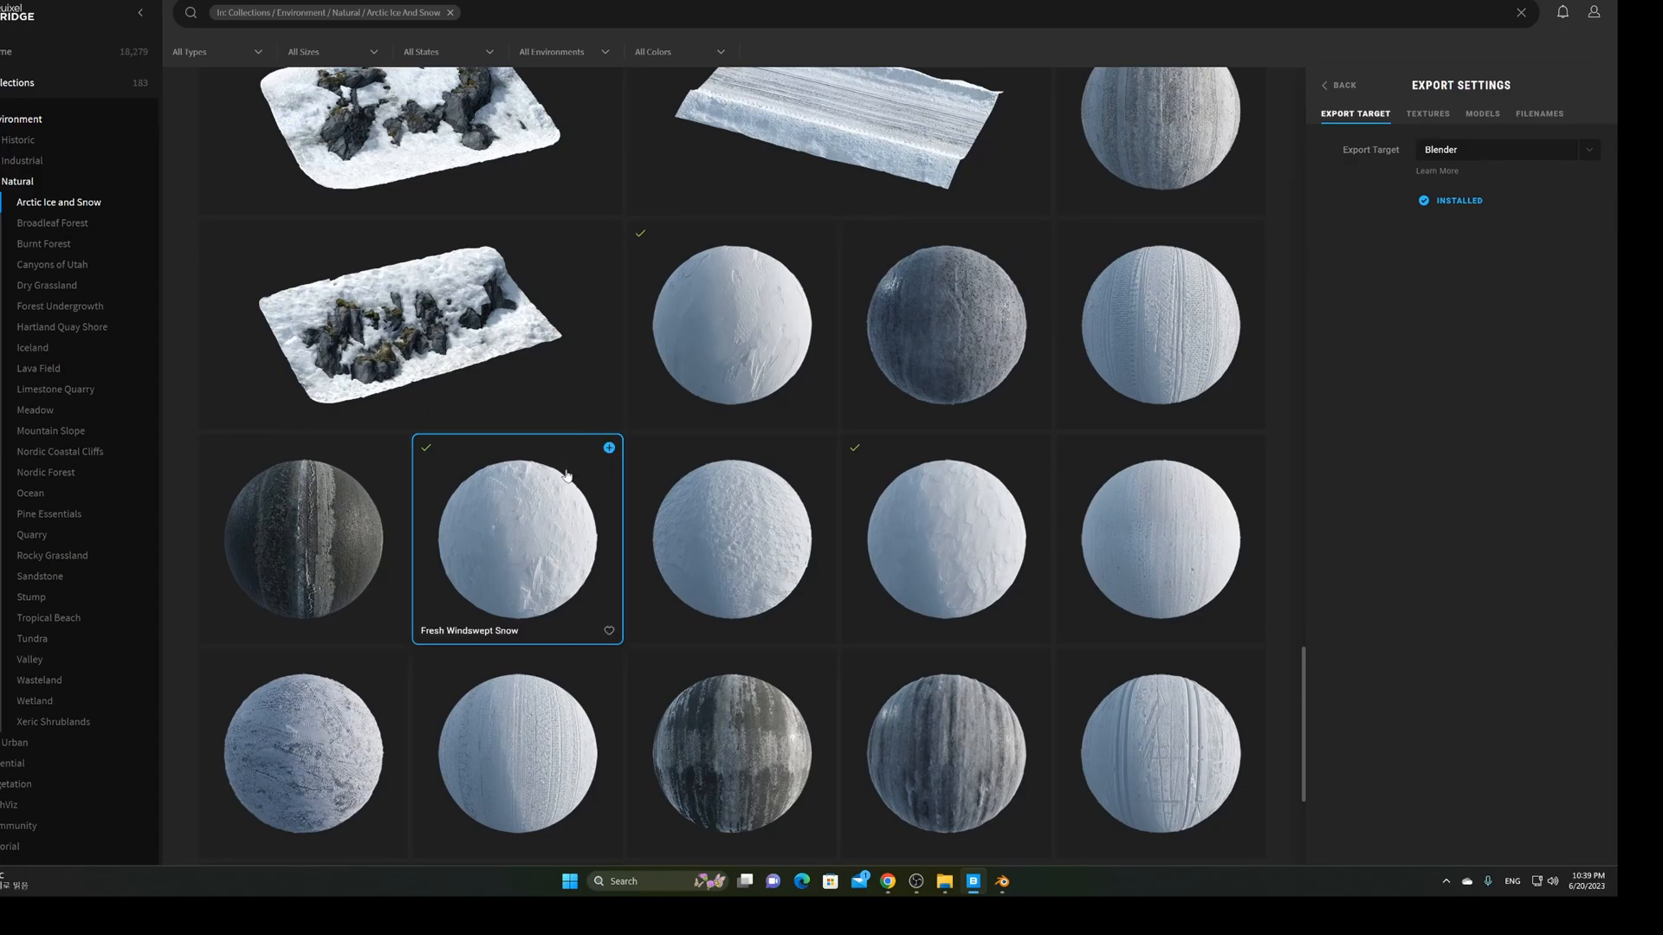
scroll(567, 476, "up", 3)
scroll(563, 478, "down", 3)
left_click(706, 383)
Look through the Textures, Models and Filename export settings, ending on Textures
left_click(1427, 116)
left_click(1481, 114)
left_click(1539, 114)
left_click(1479, 116)
left_click(1427, 116)
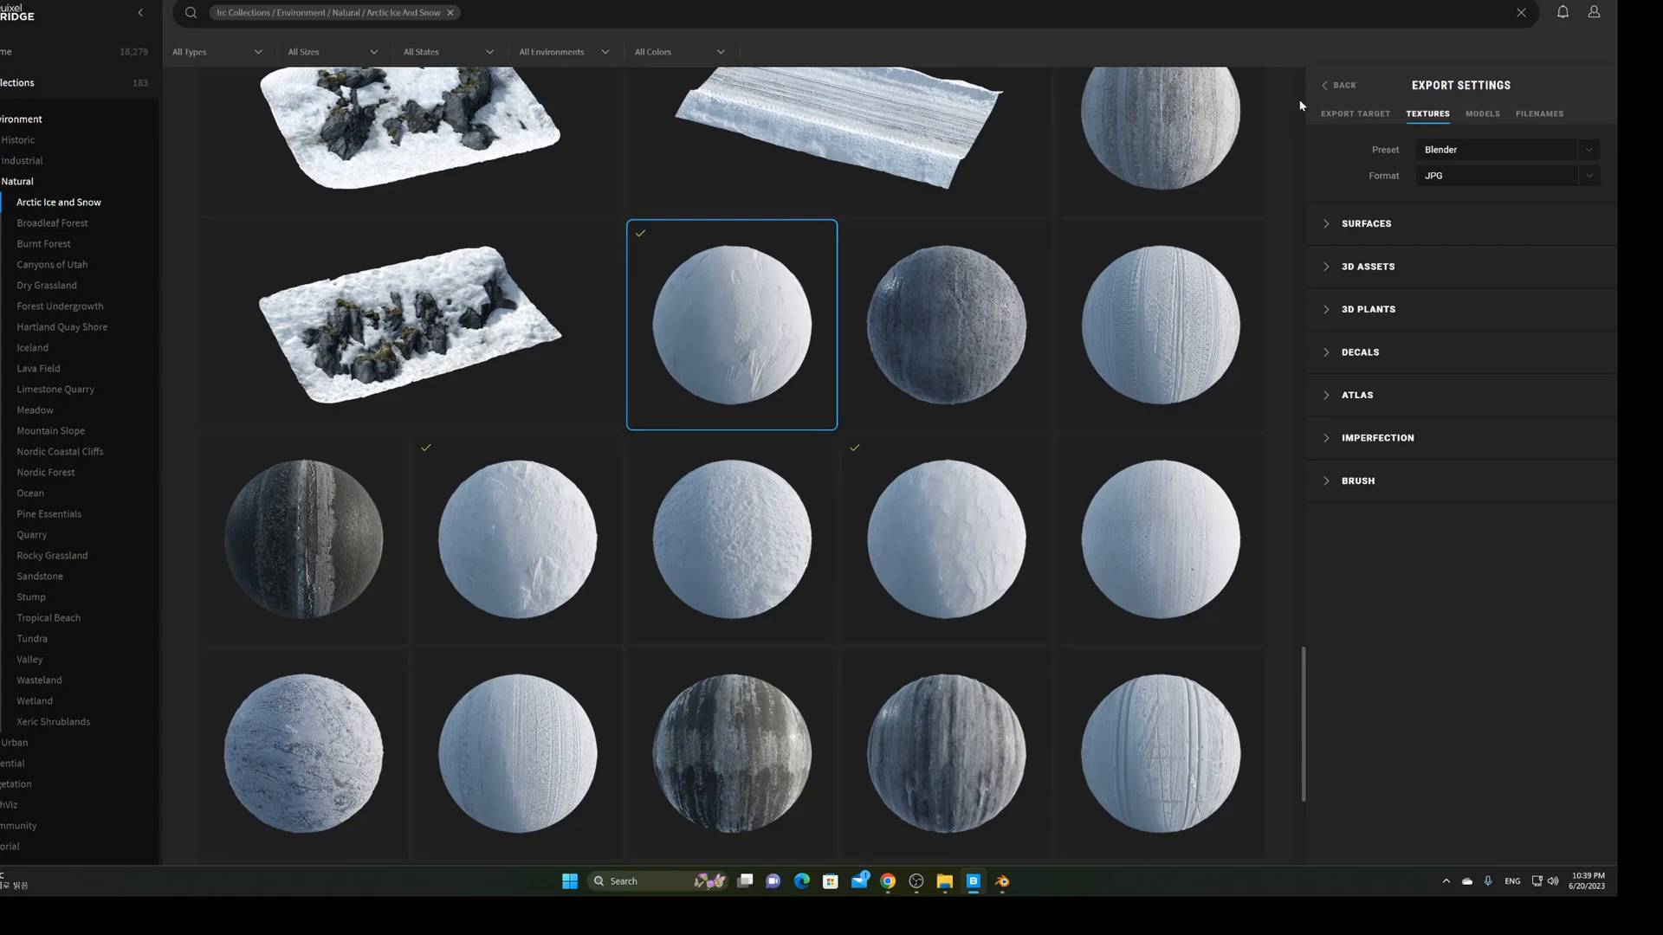
Compare the Fresh Snow surface with both Fresh Windswept Snow variants
left_click(1323, 86)
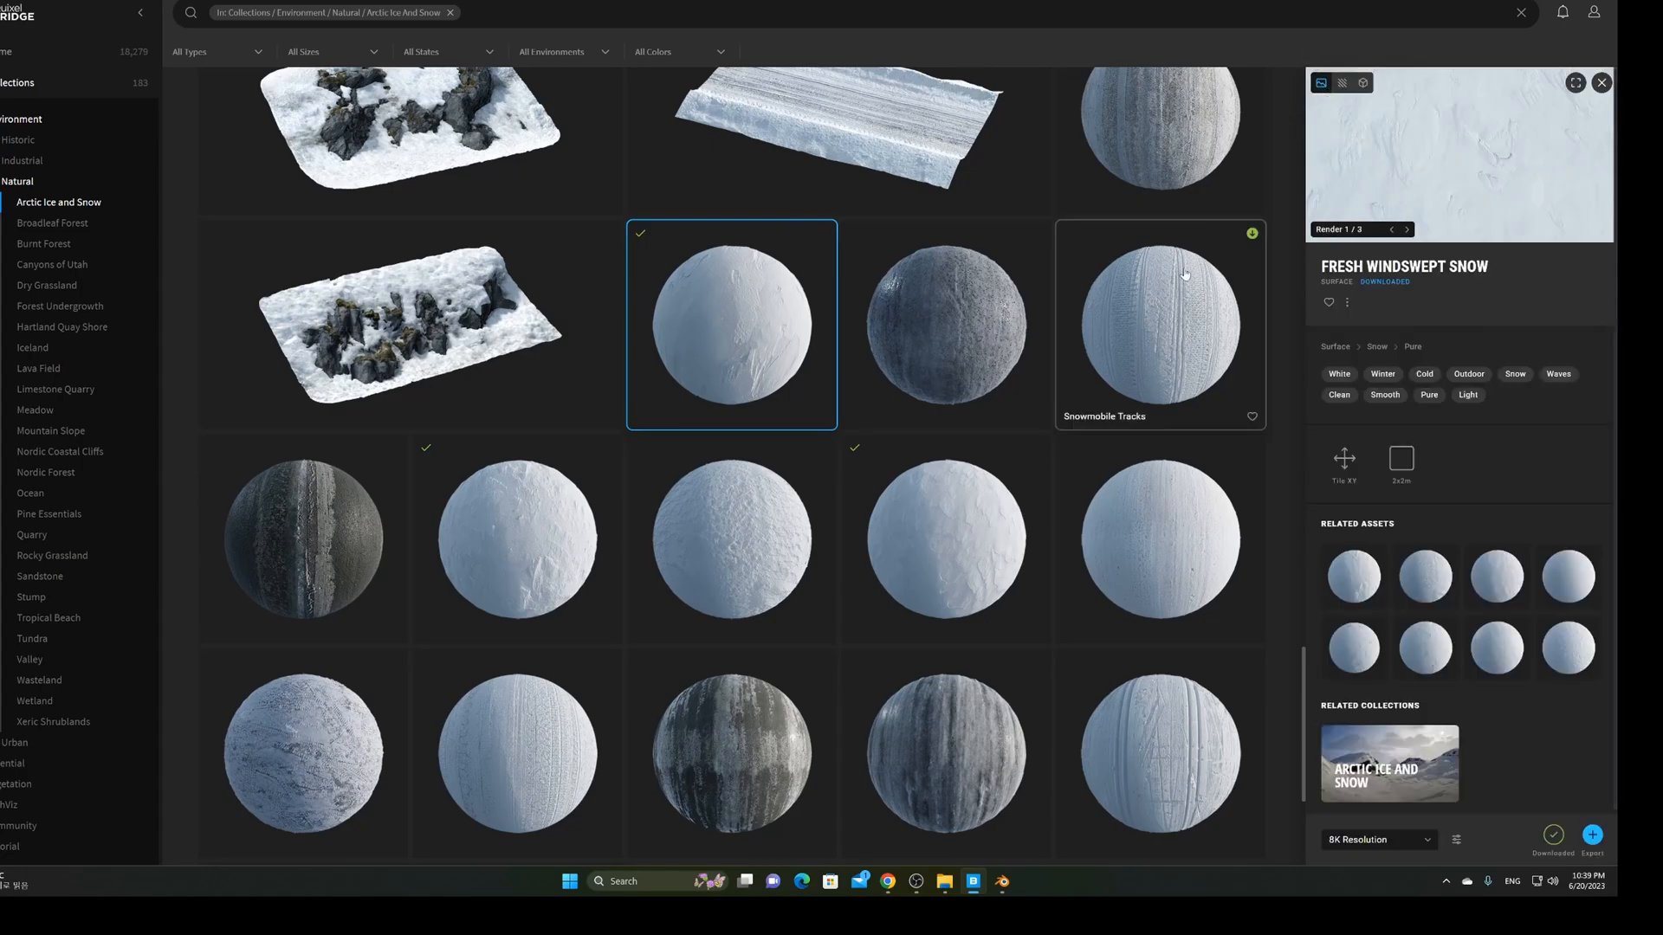
left_click(749, 510)
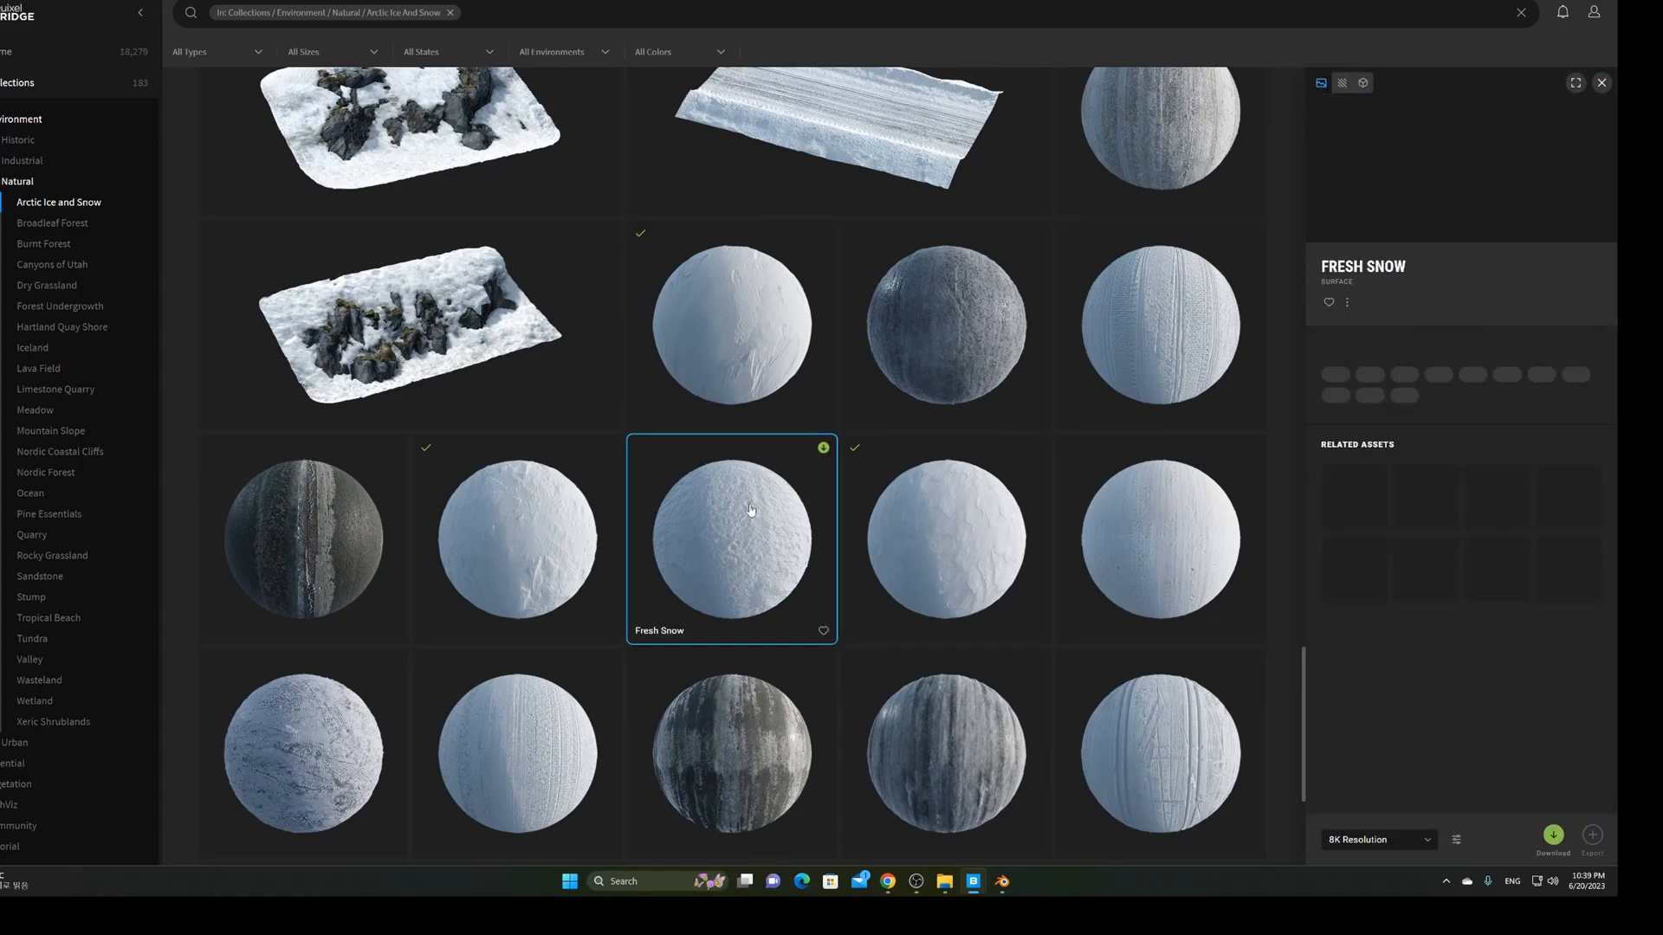
left_click(742, 378)
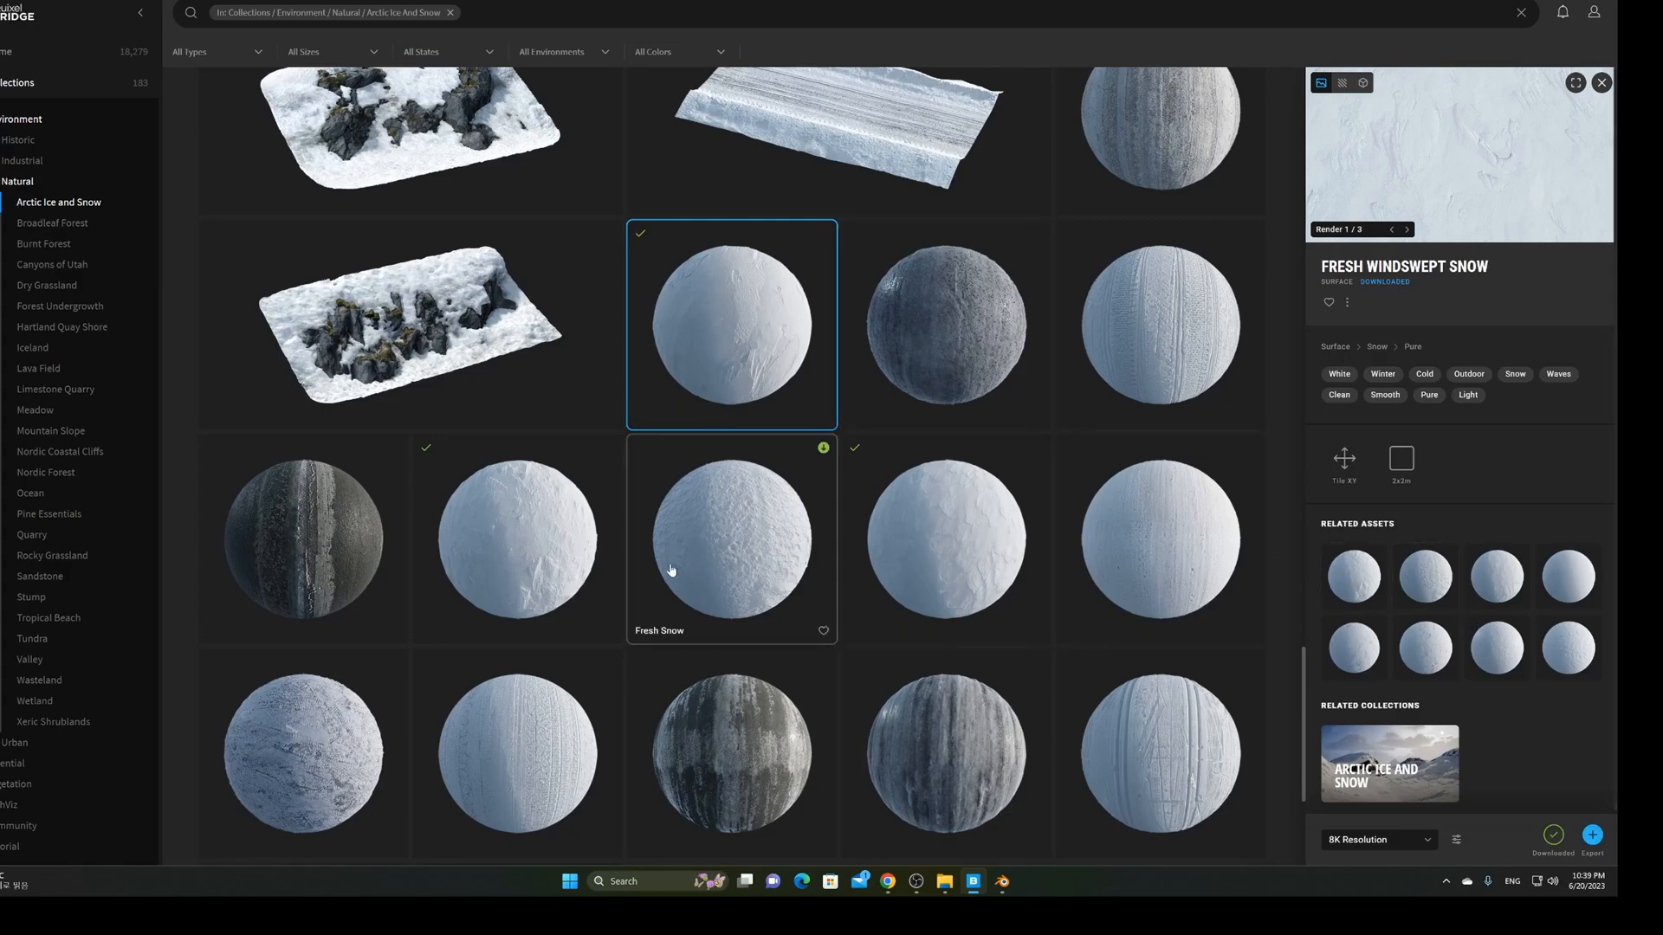
left_click(545, 550)
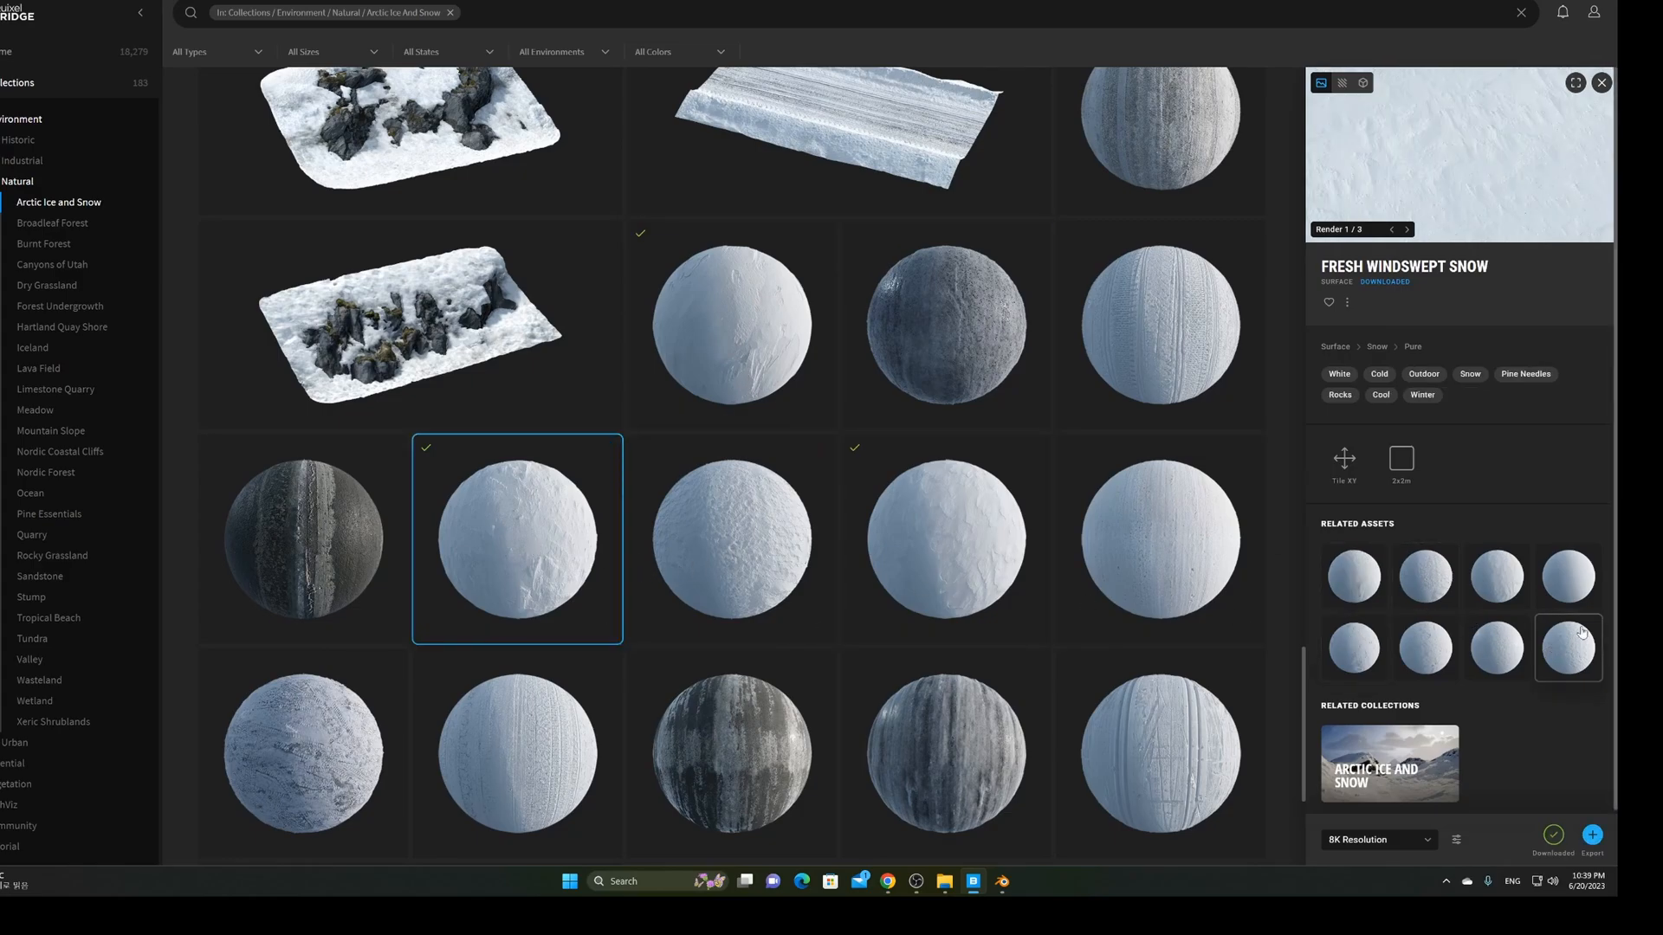
View the Fresh Windswept Snow texture preview full screen
left_click(1575, 82)
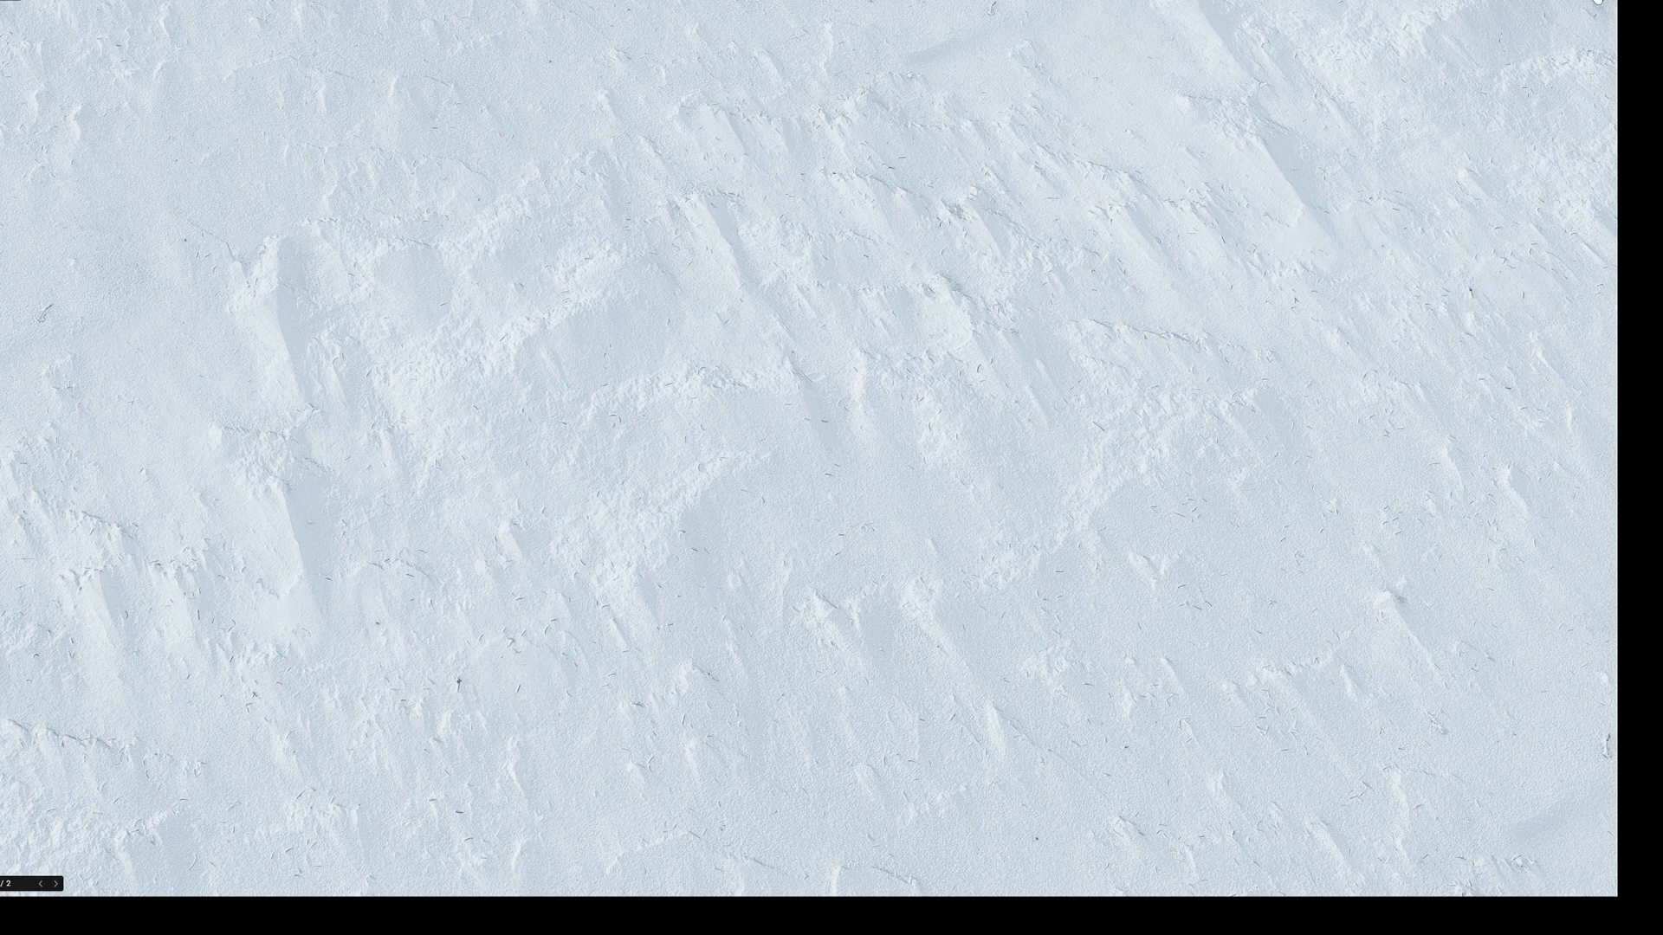
key("Escape")
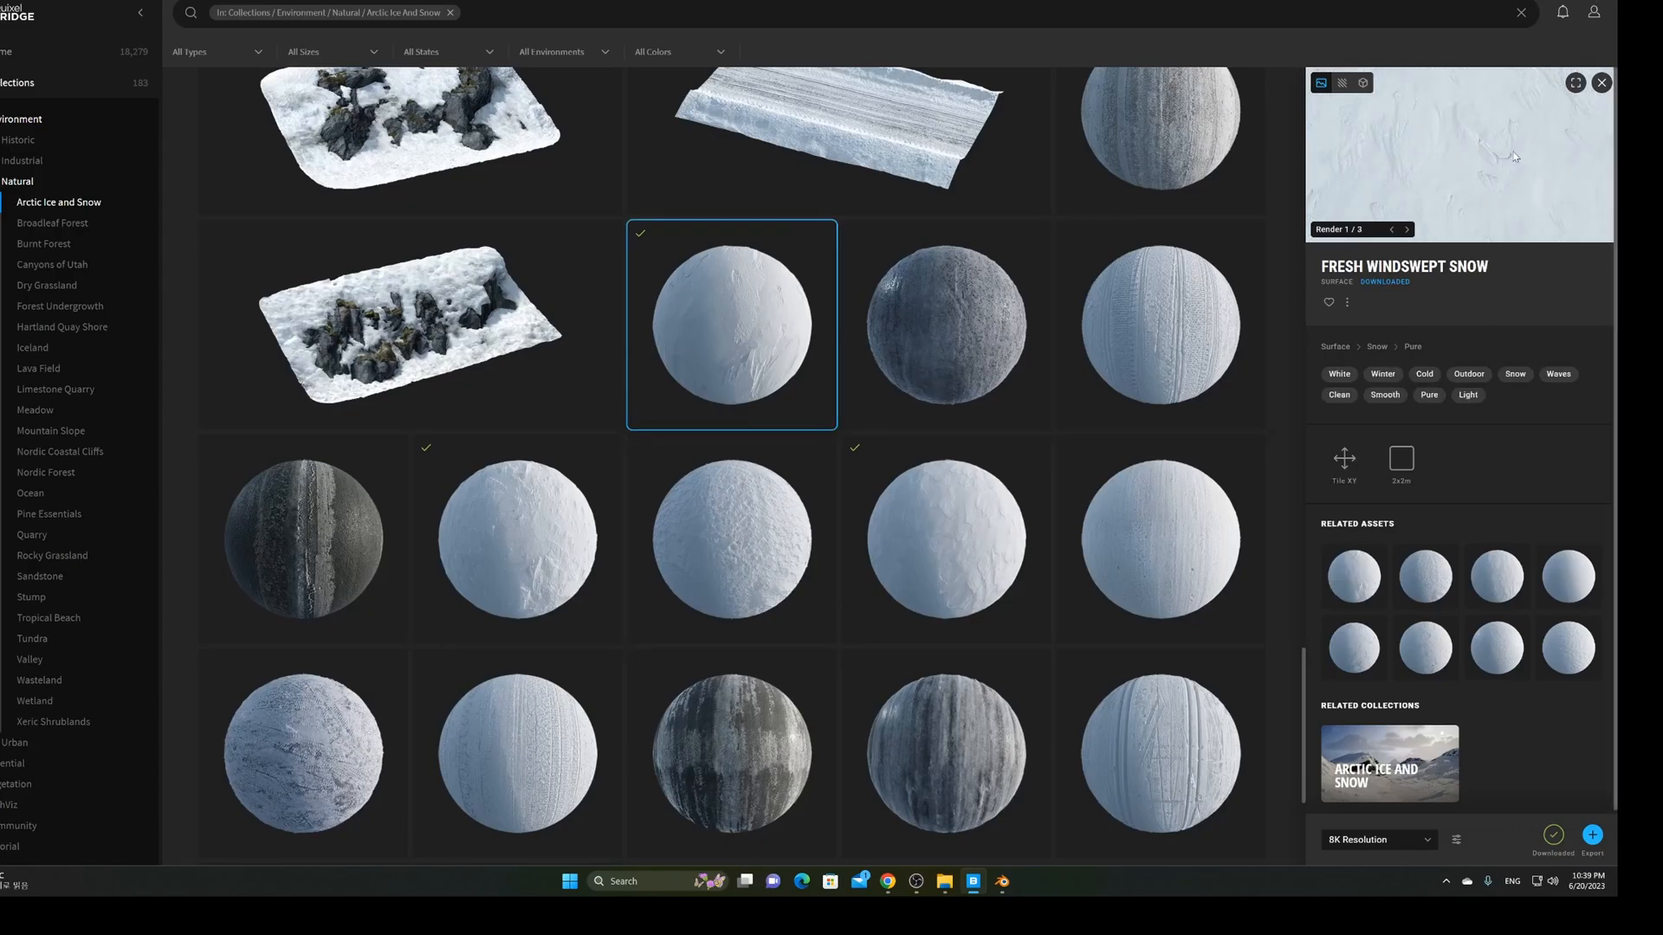
left_click(1575, 83)
left_click(1002, 882)
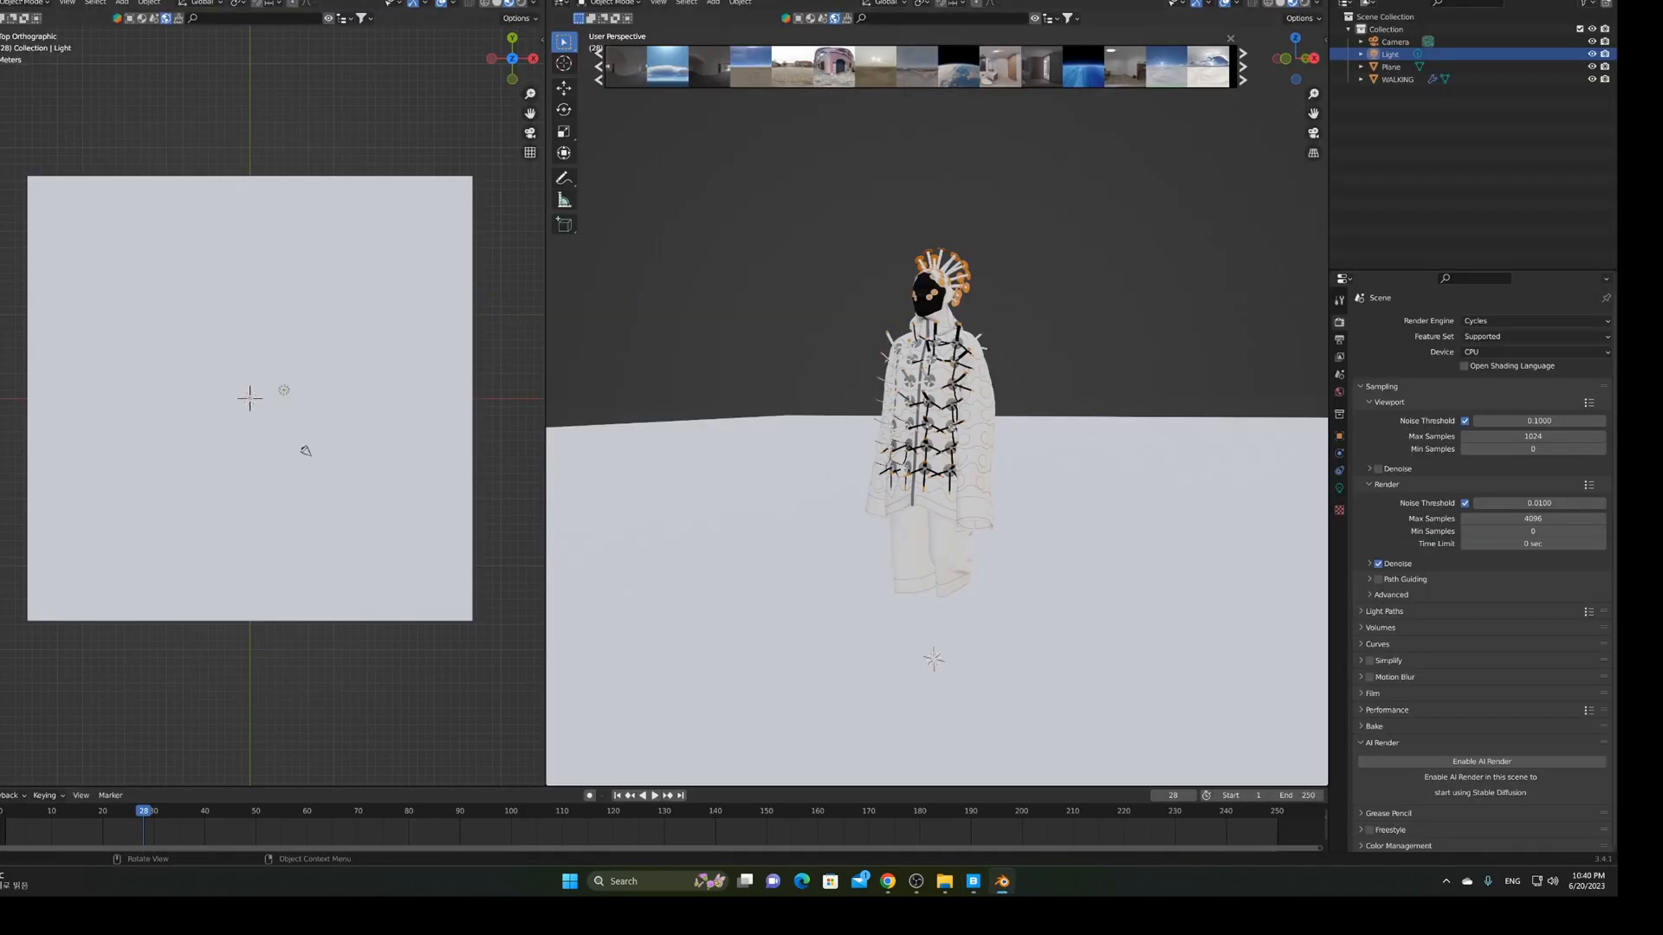
left_click(26, 1)
left_click(54, 164)
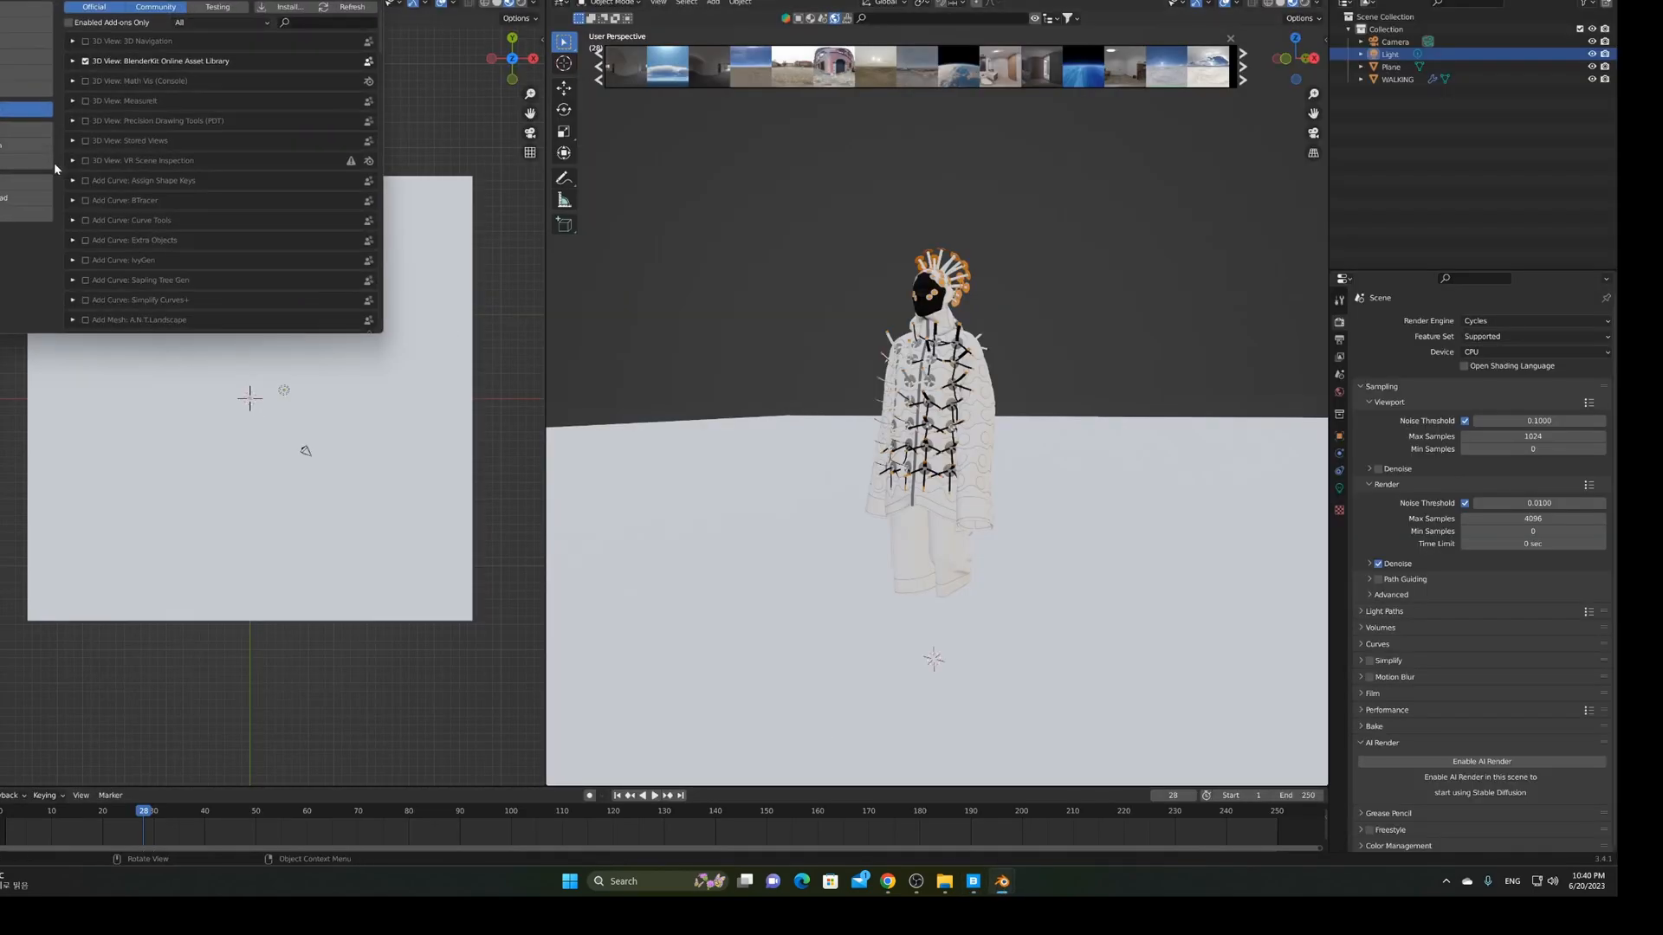
scroll(191, 221, "down", 10)
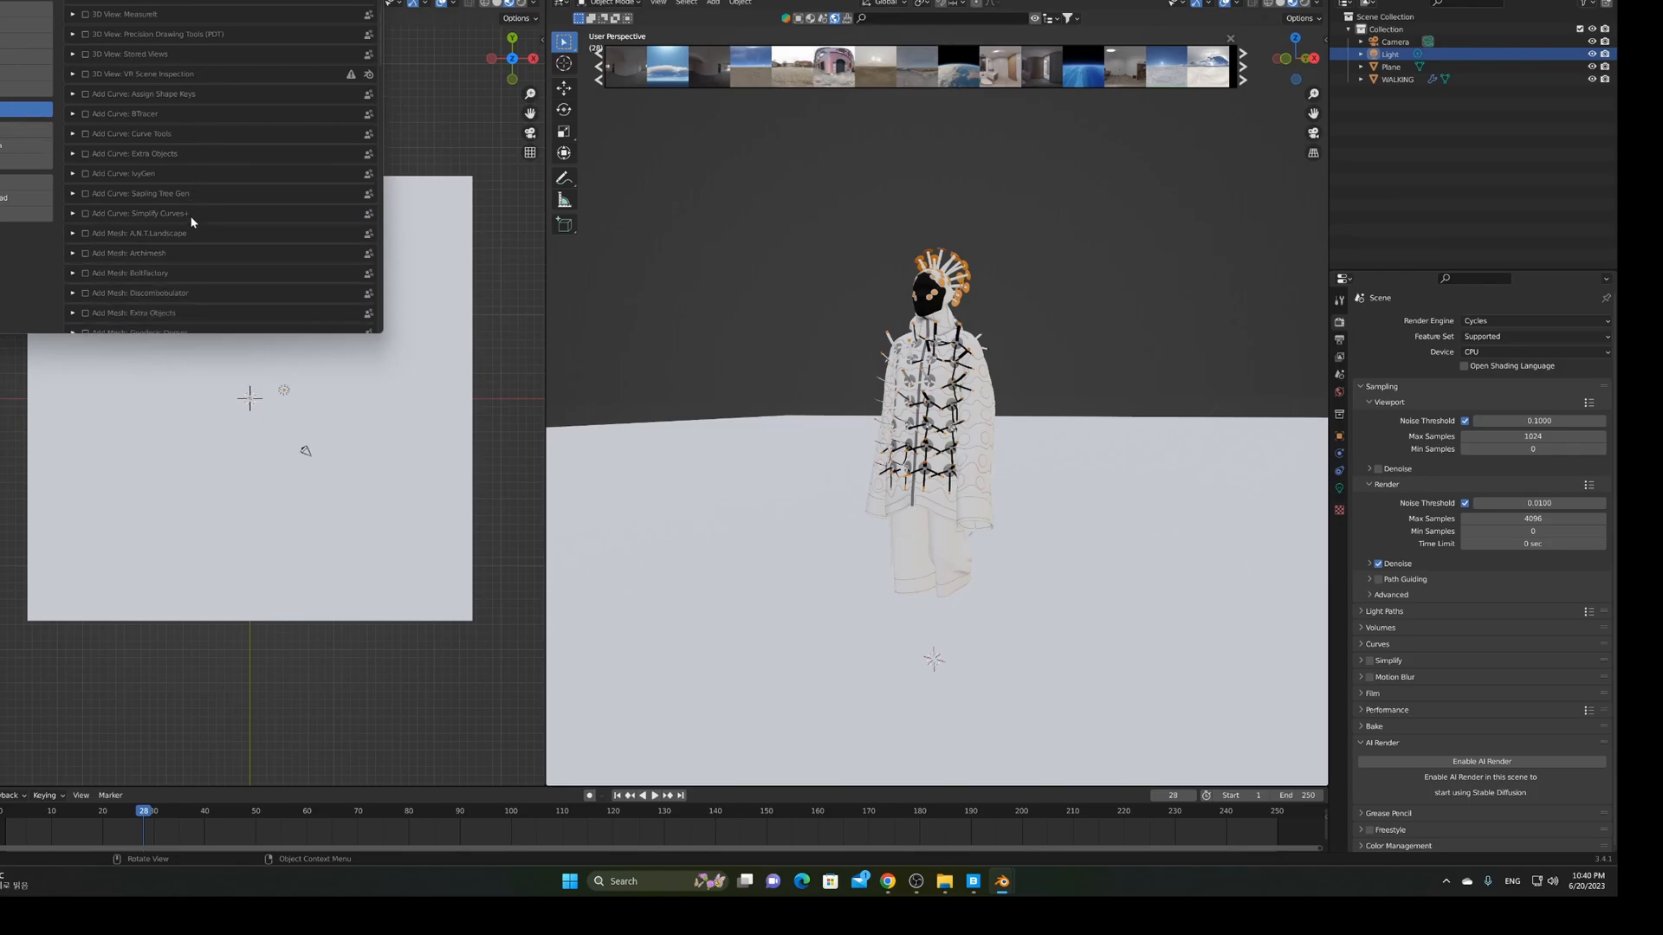
scroll(192, 222, "down", 6)
scroll(192, 222, "down", 3)
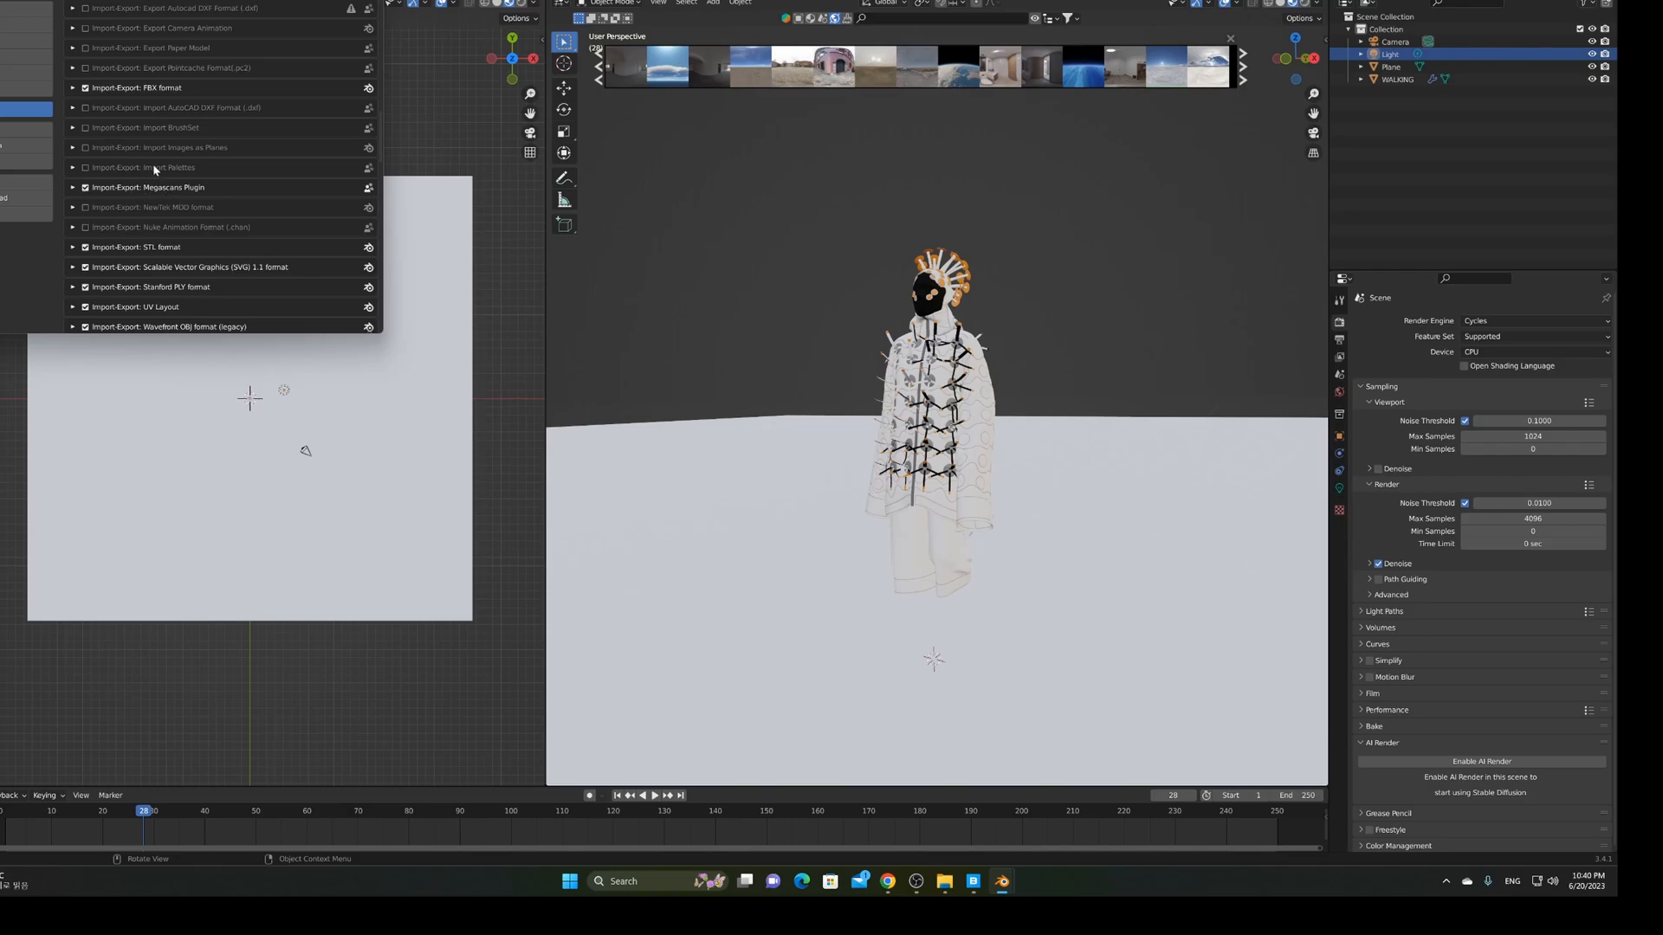
scroll(168, 147, "up", 3)
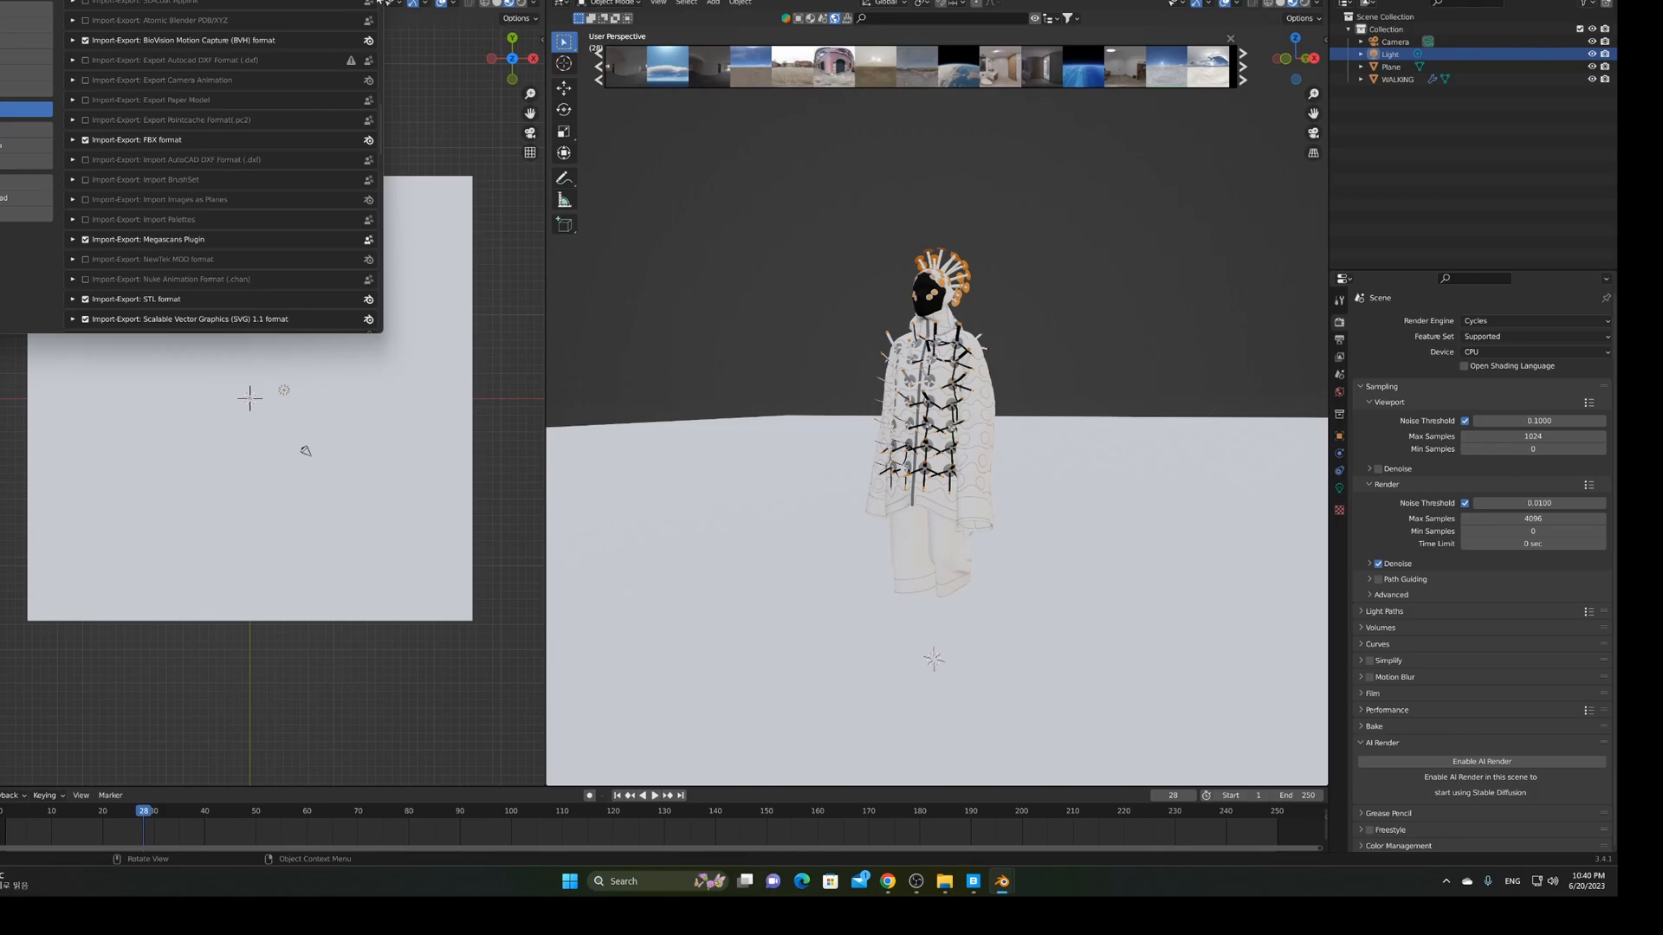
left_click(364, 0)
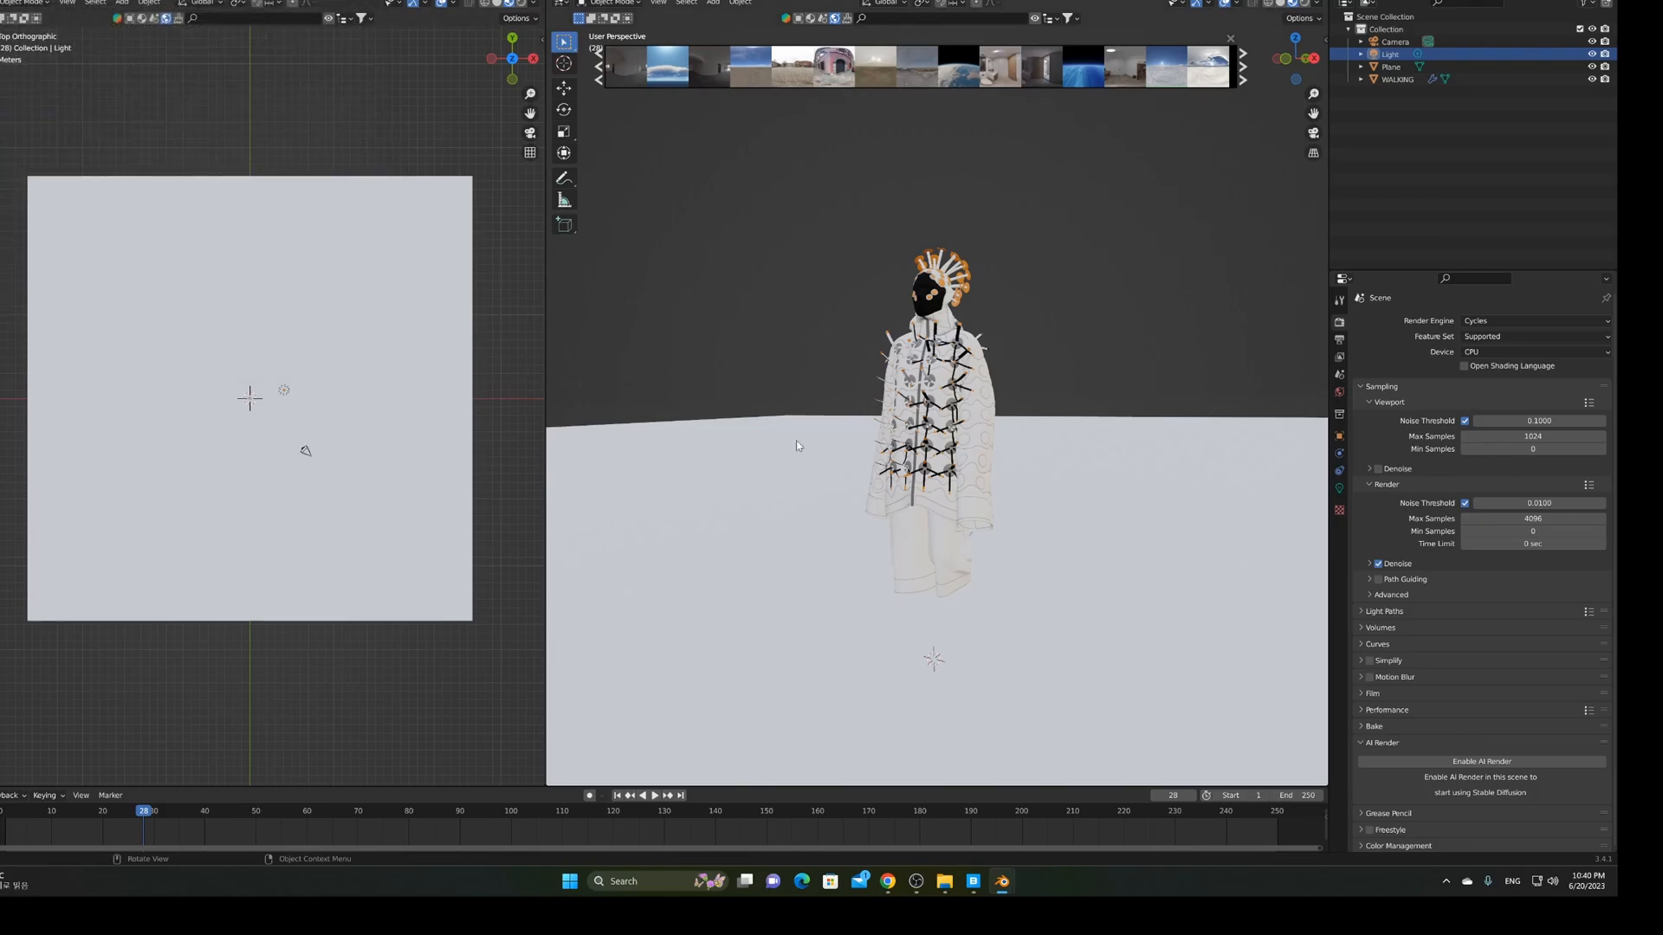
Back in Quixel Bridge, open the asset export settings and keep Blender as the export target
left_click(974, 882)
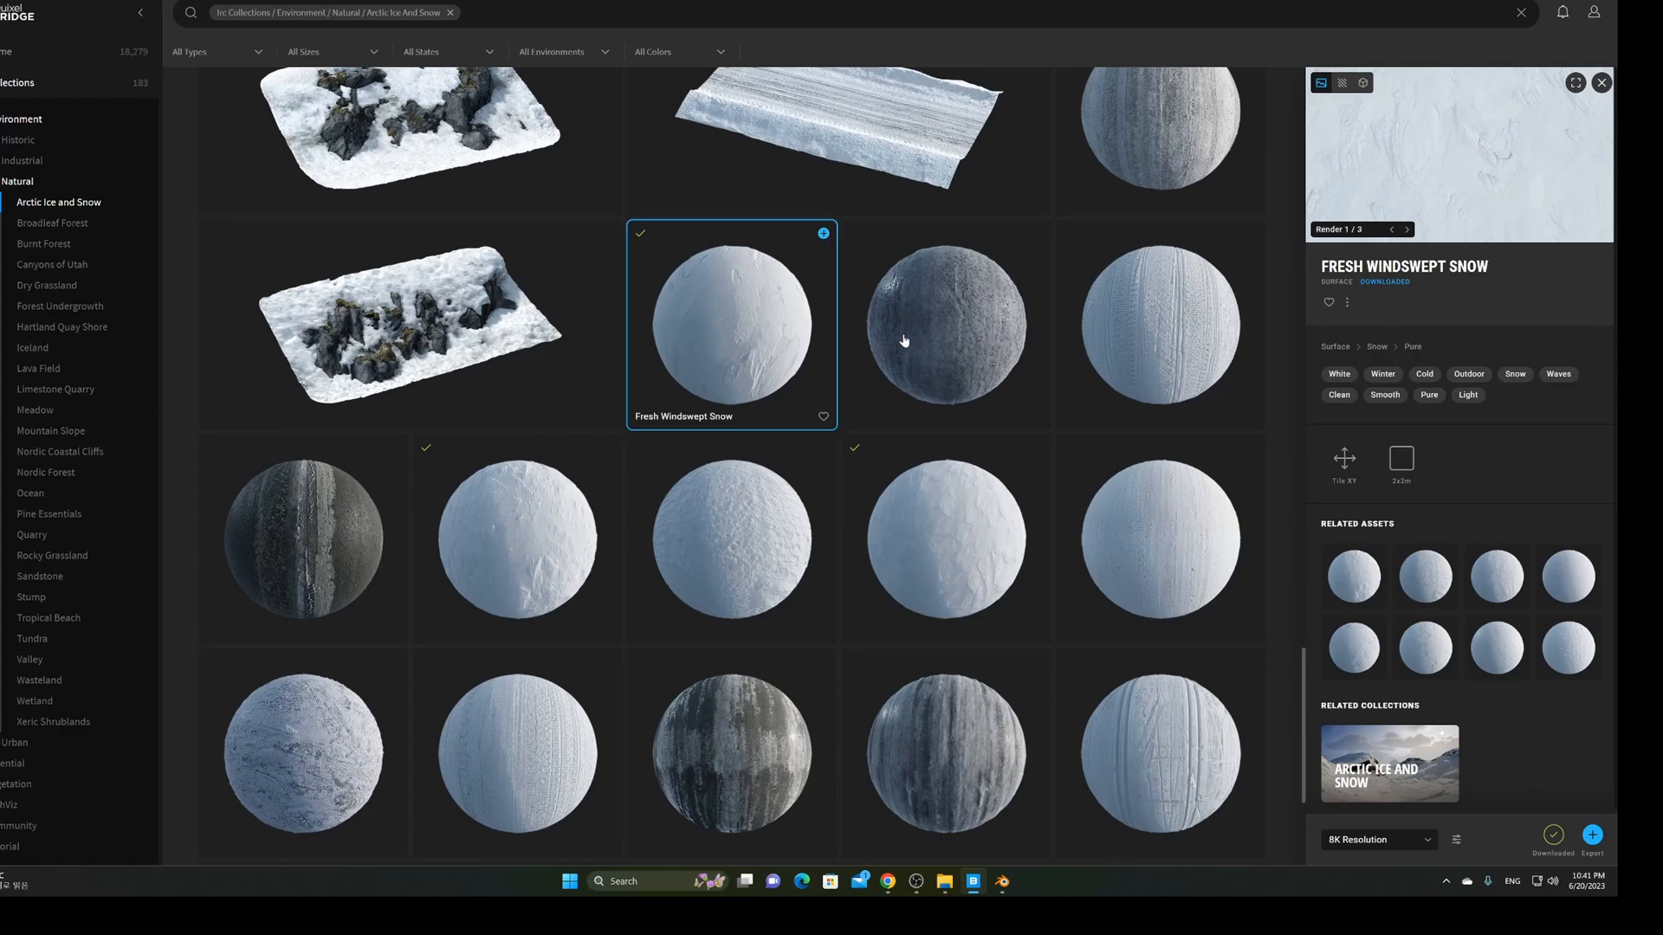
scroll(1444, 612, "down", 1)
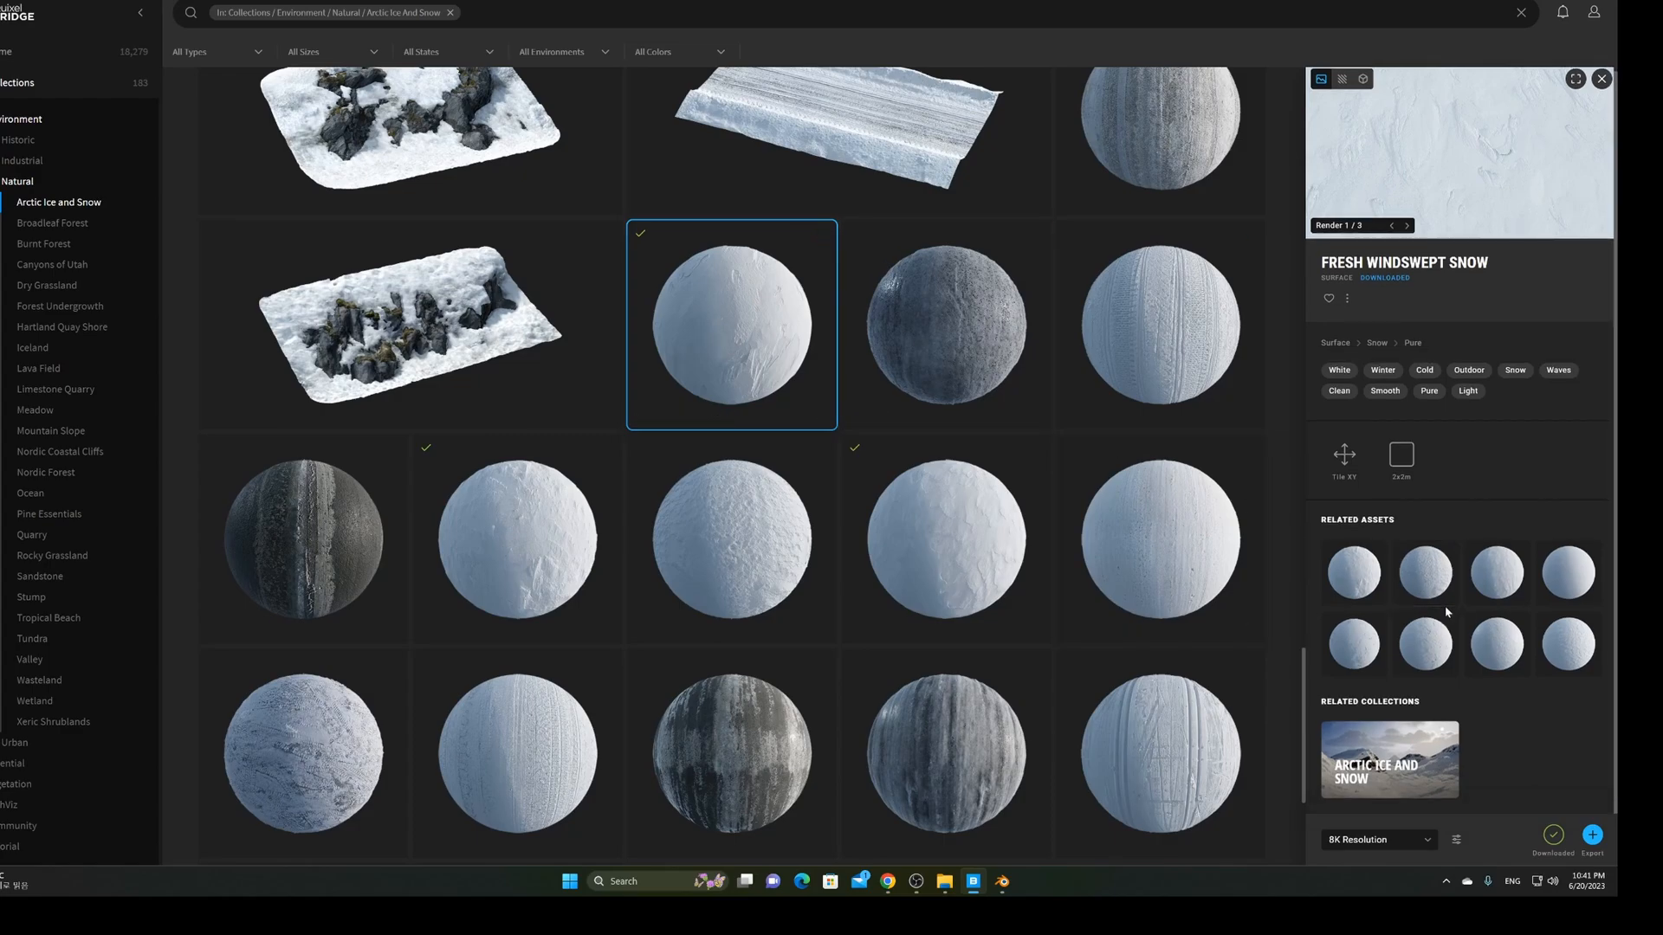
left_click(1458, 842)
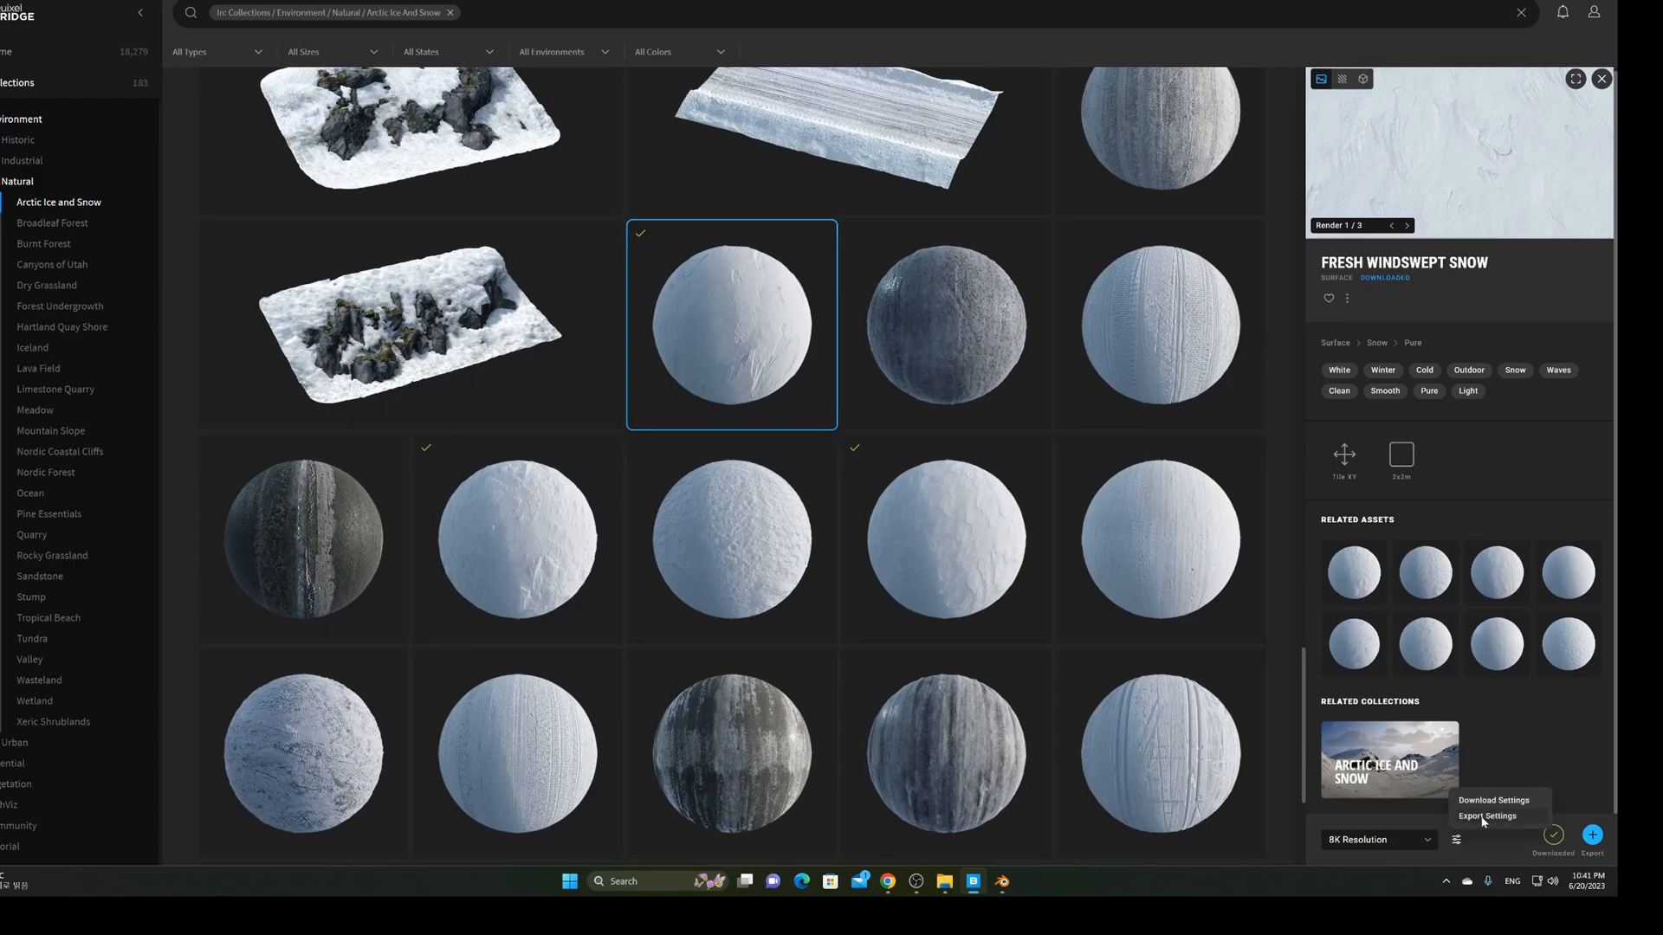
left_click(1484, 817)
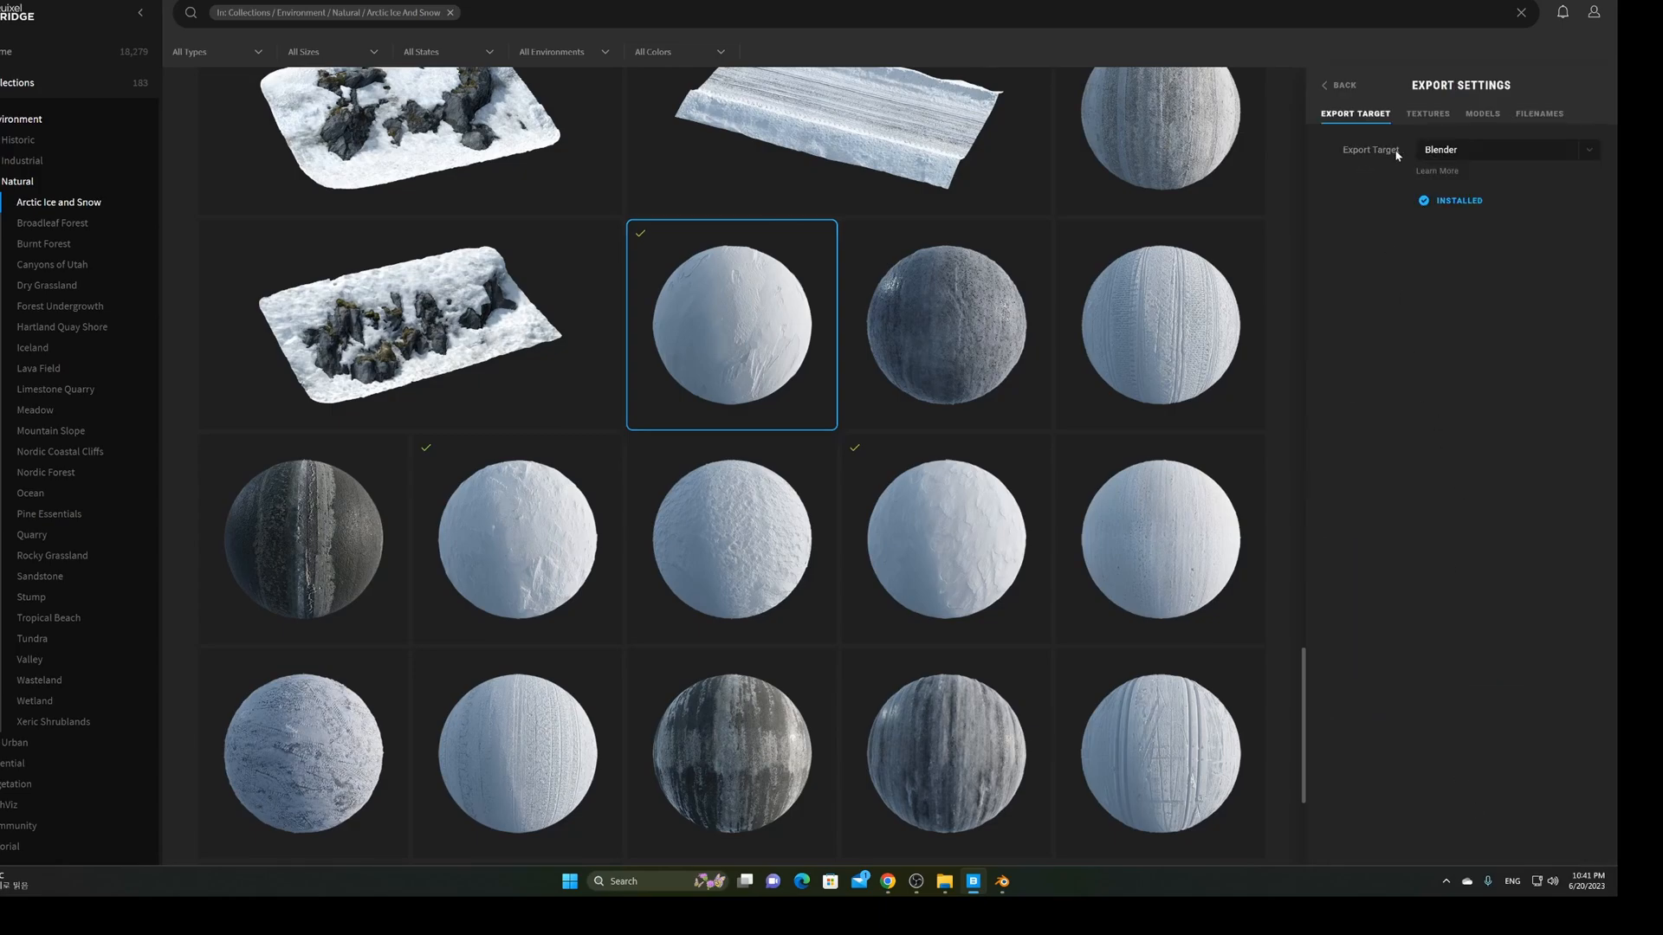
left_click(1457, 157)
left_click(1457, 157)
Confirm the Blender JPG texture preset, then export Fresh Windswept Snow to Blender
left_click(1427, 114)
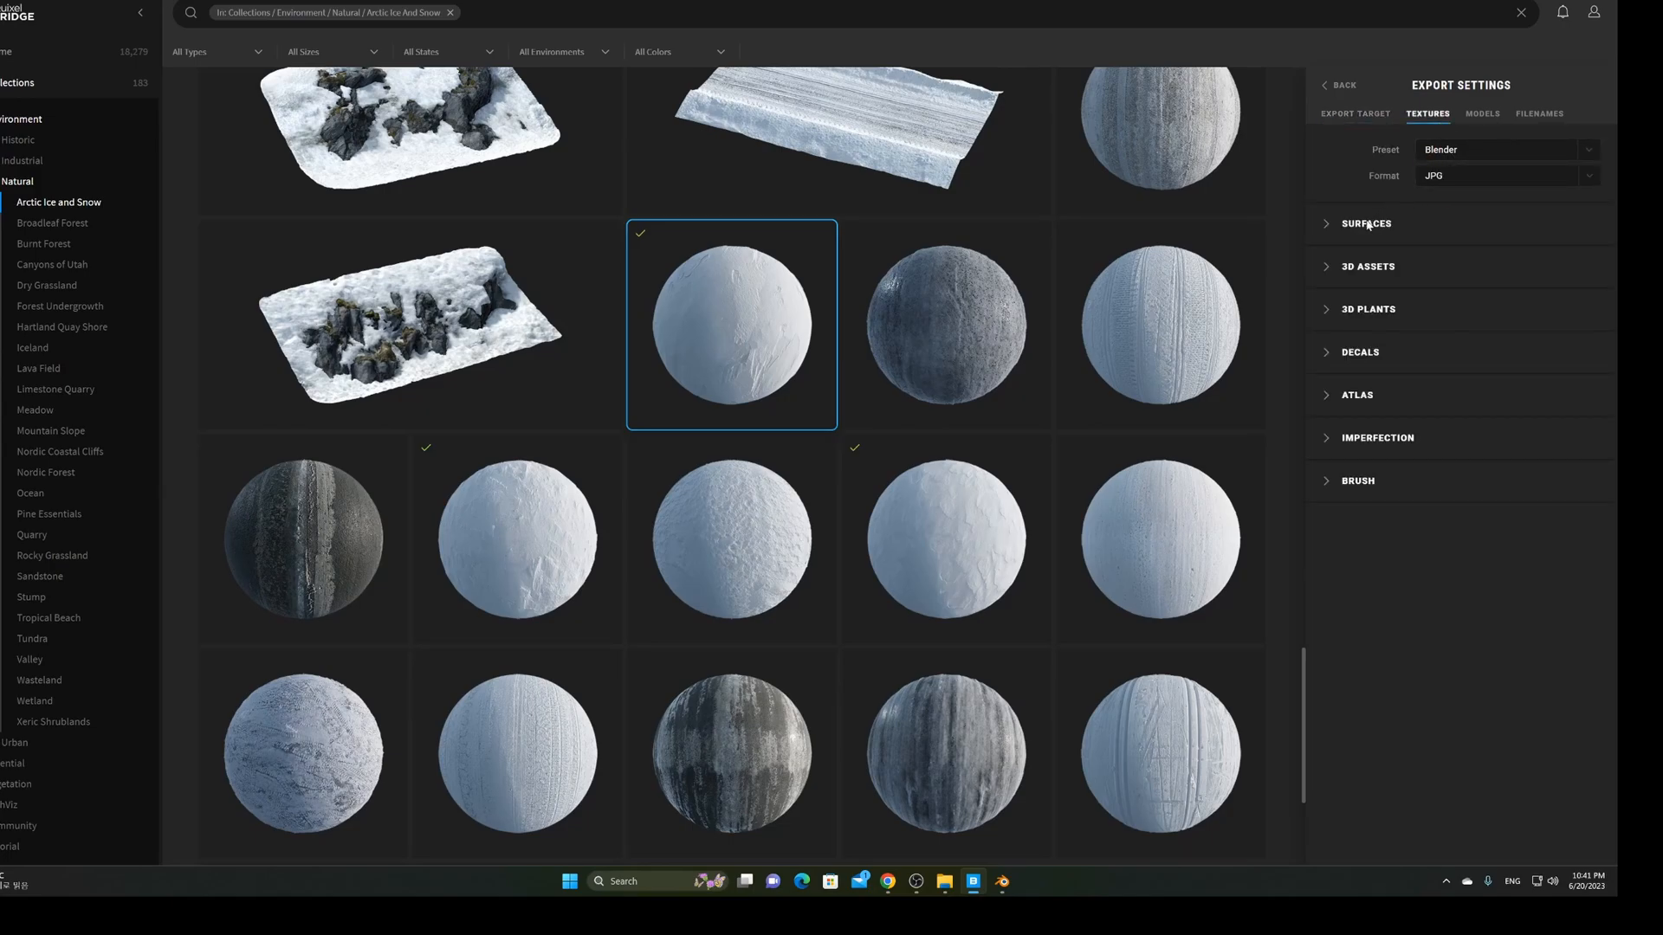
left_click(1327, 225)
left_click(1327, 225)
left_click(1327, 225)
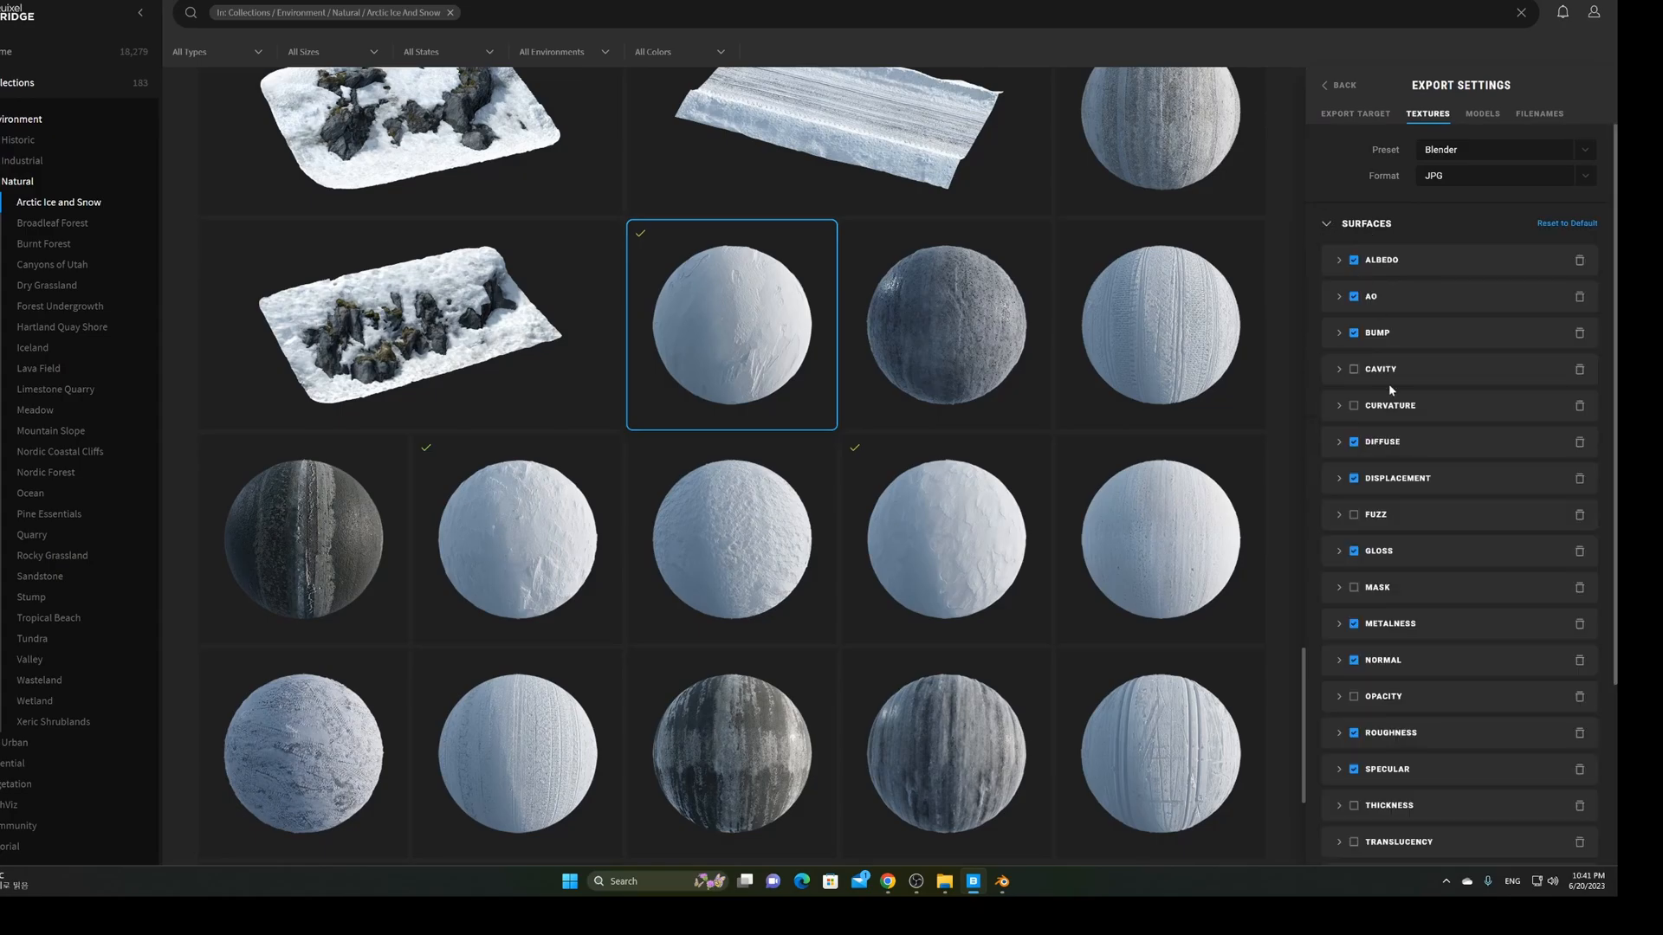
left_click(1325, 224)
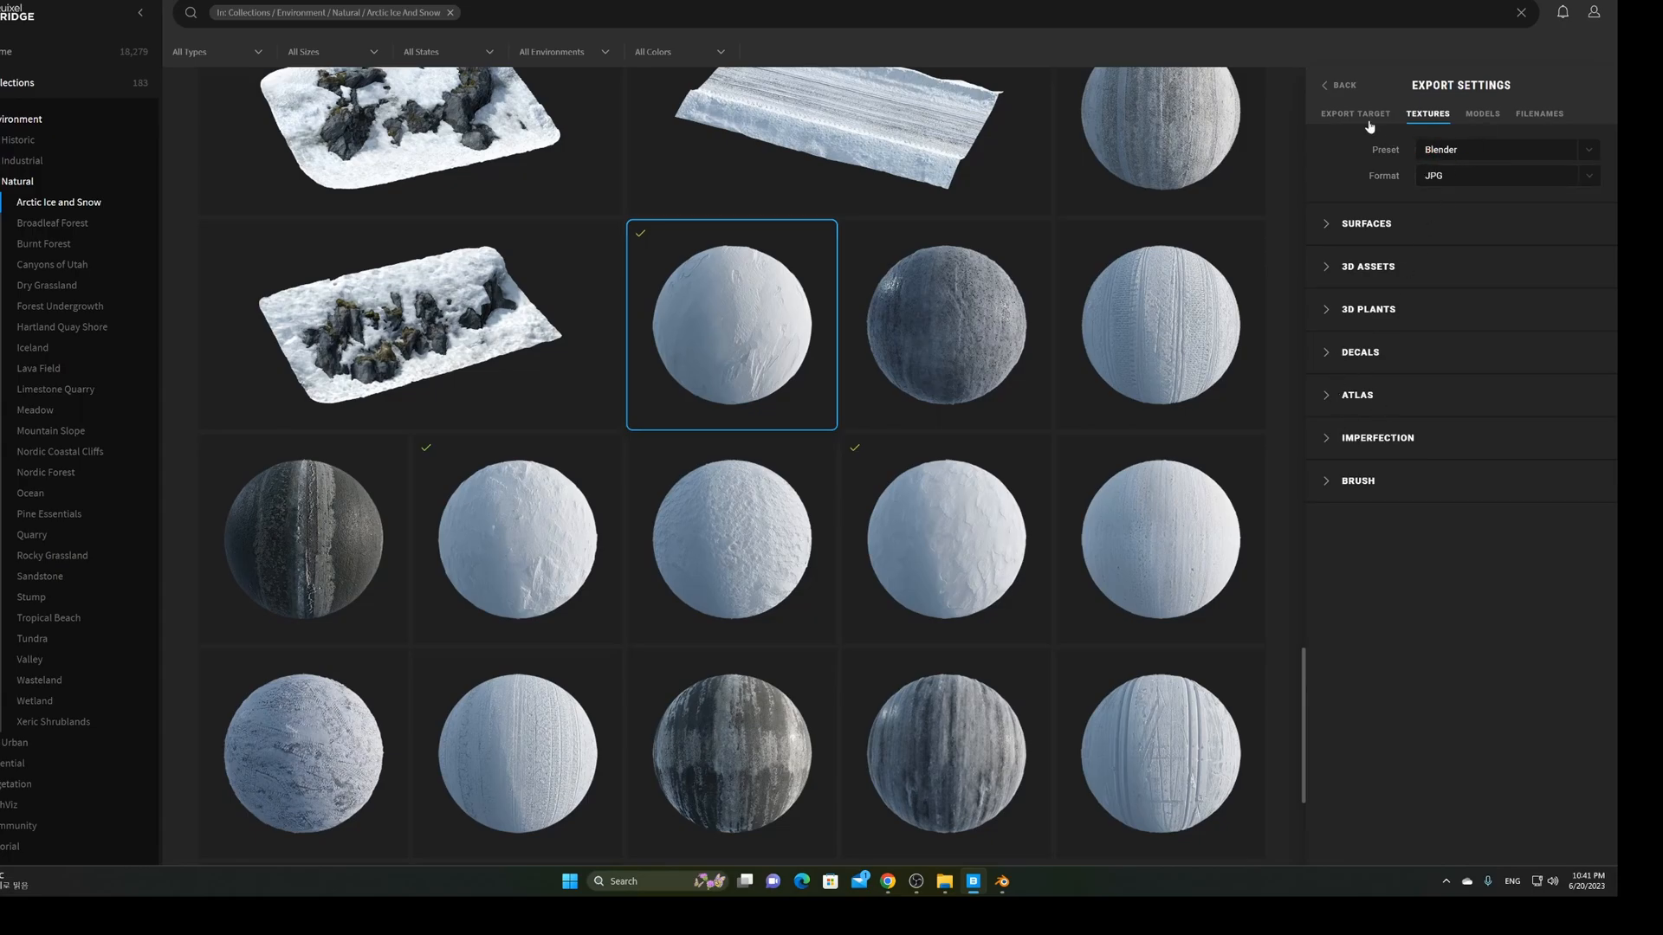
left_click(1332, 90)
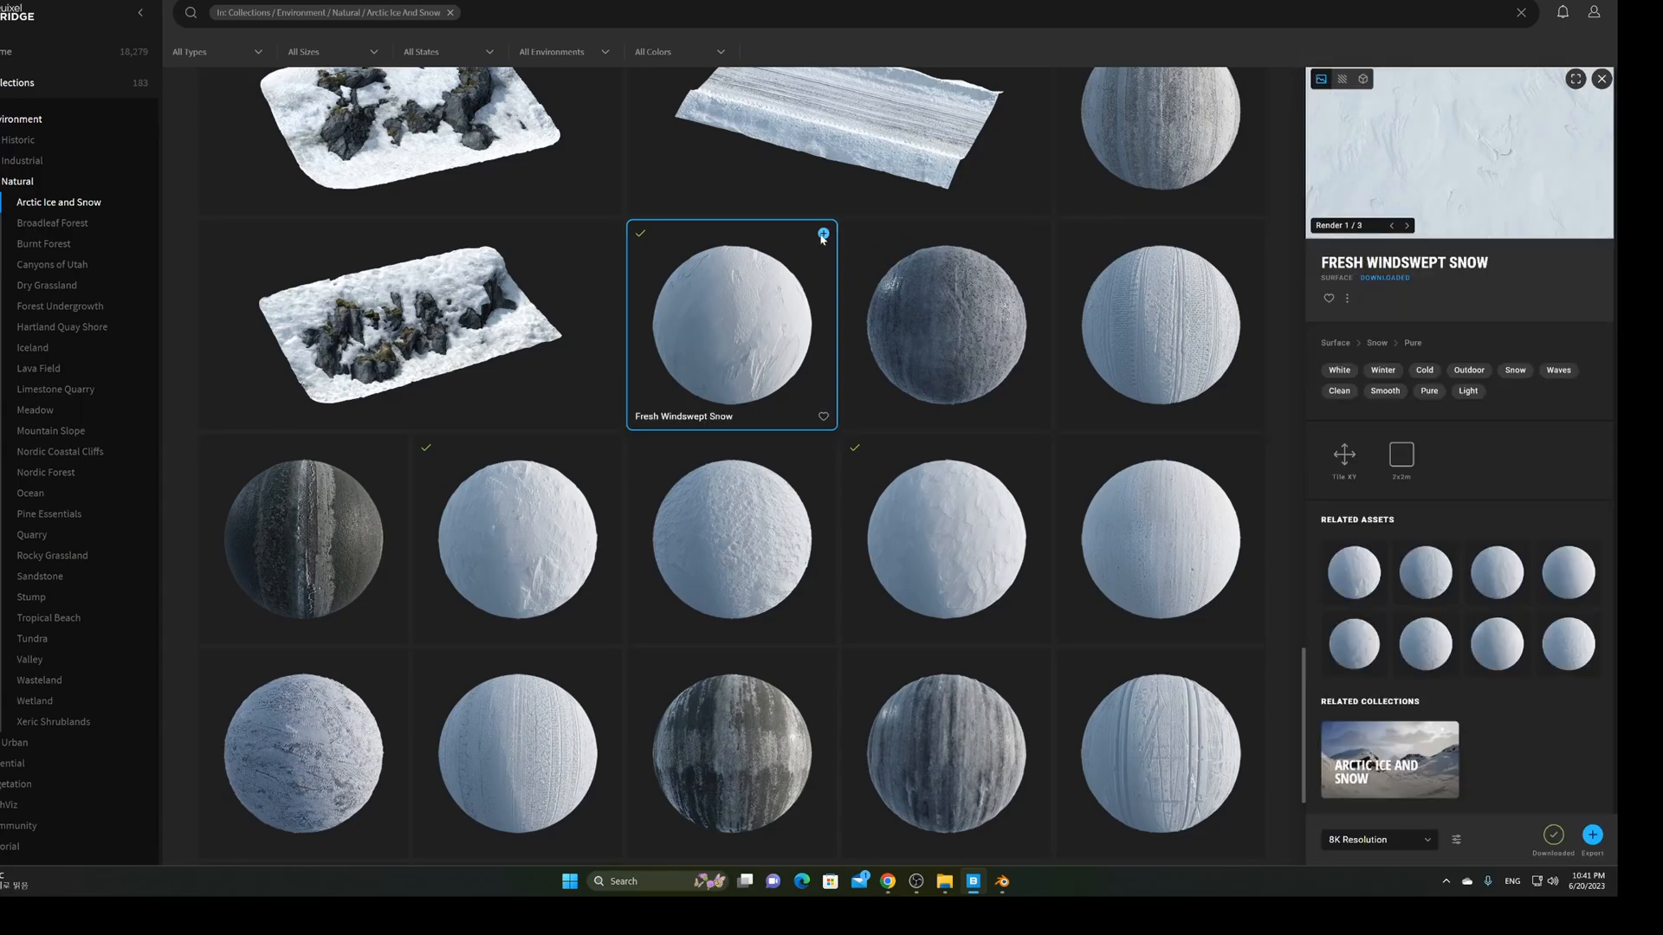
left_click(822, 235)
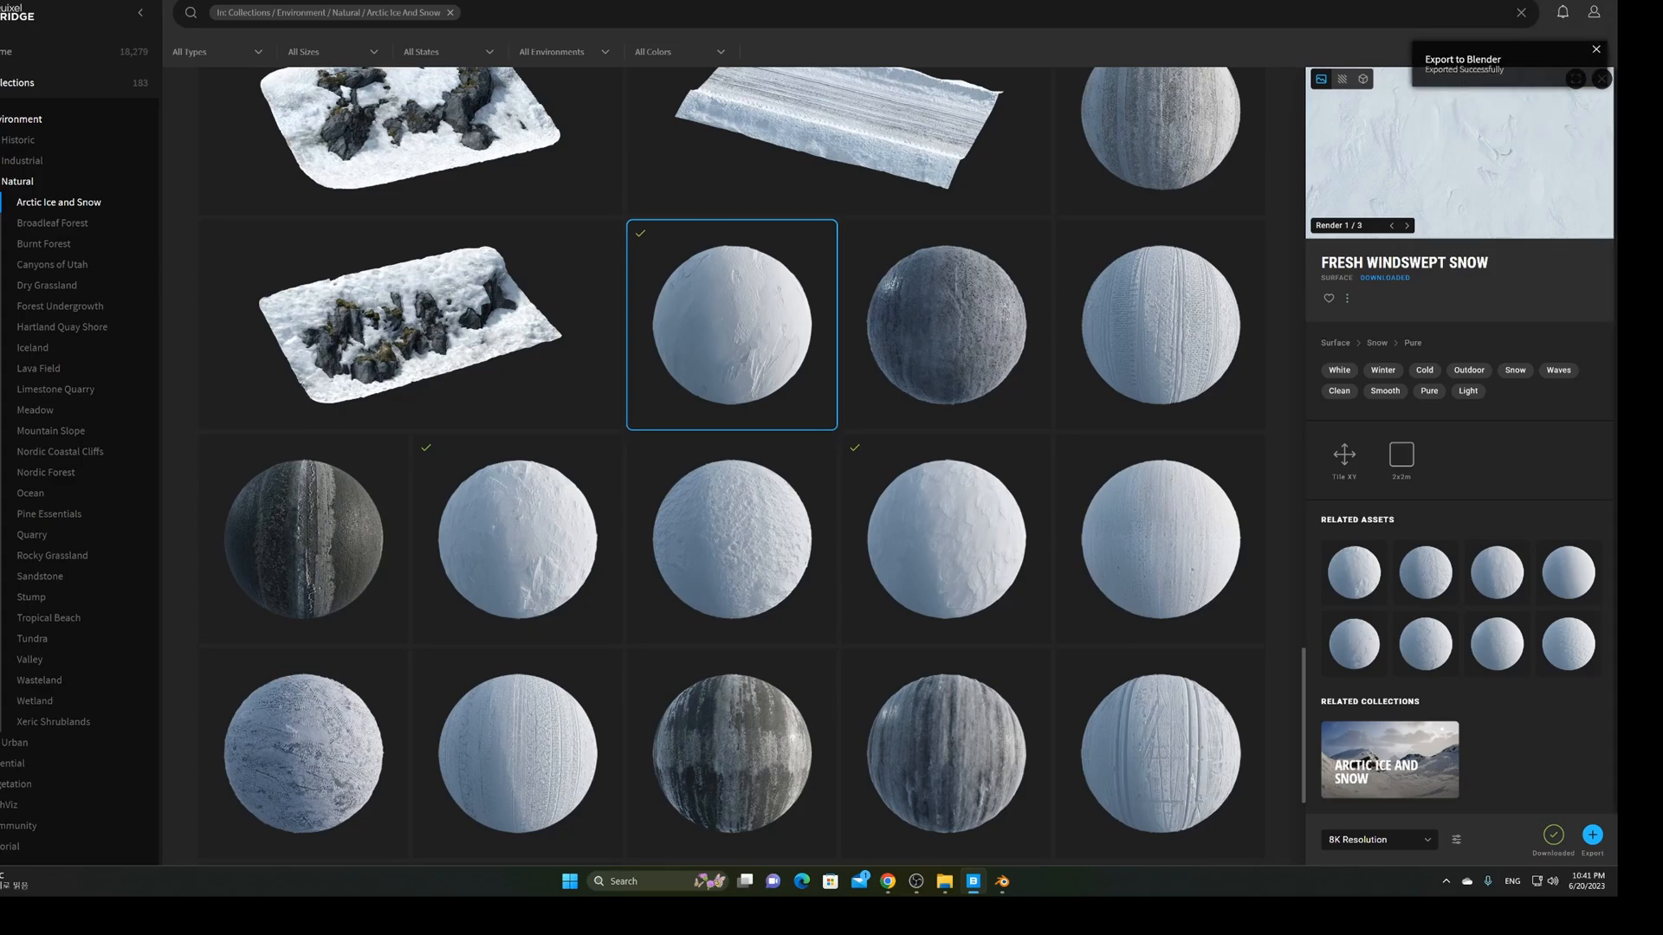
Select the ground plane and assign Fresh_Windswept_uhpjdeyn from its material list
left_click(1001, 881)
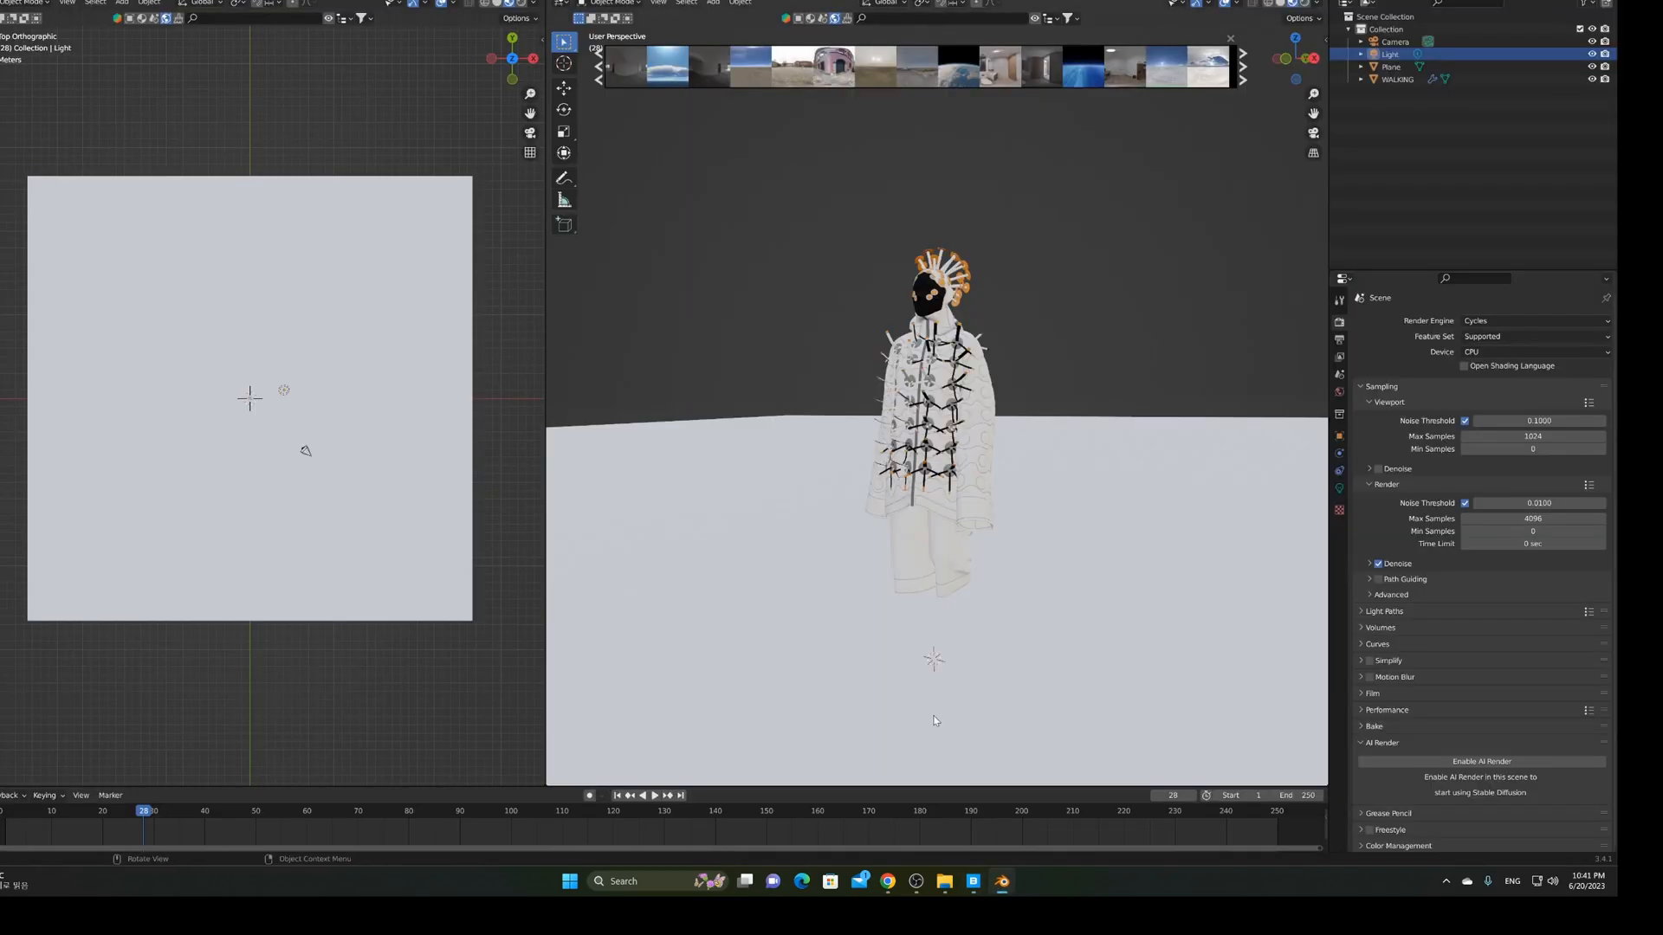
left_click(749, 463)
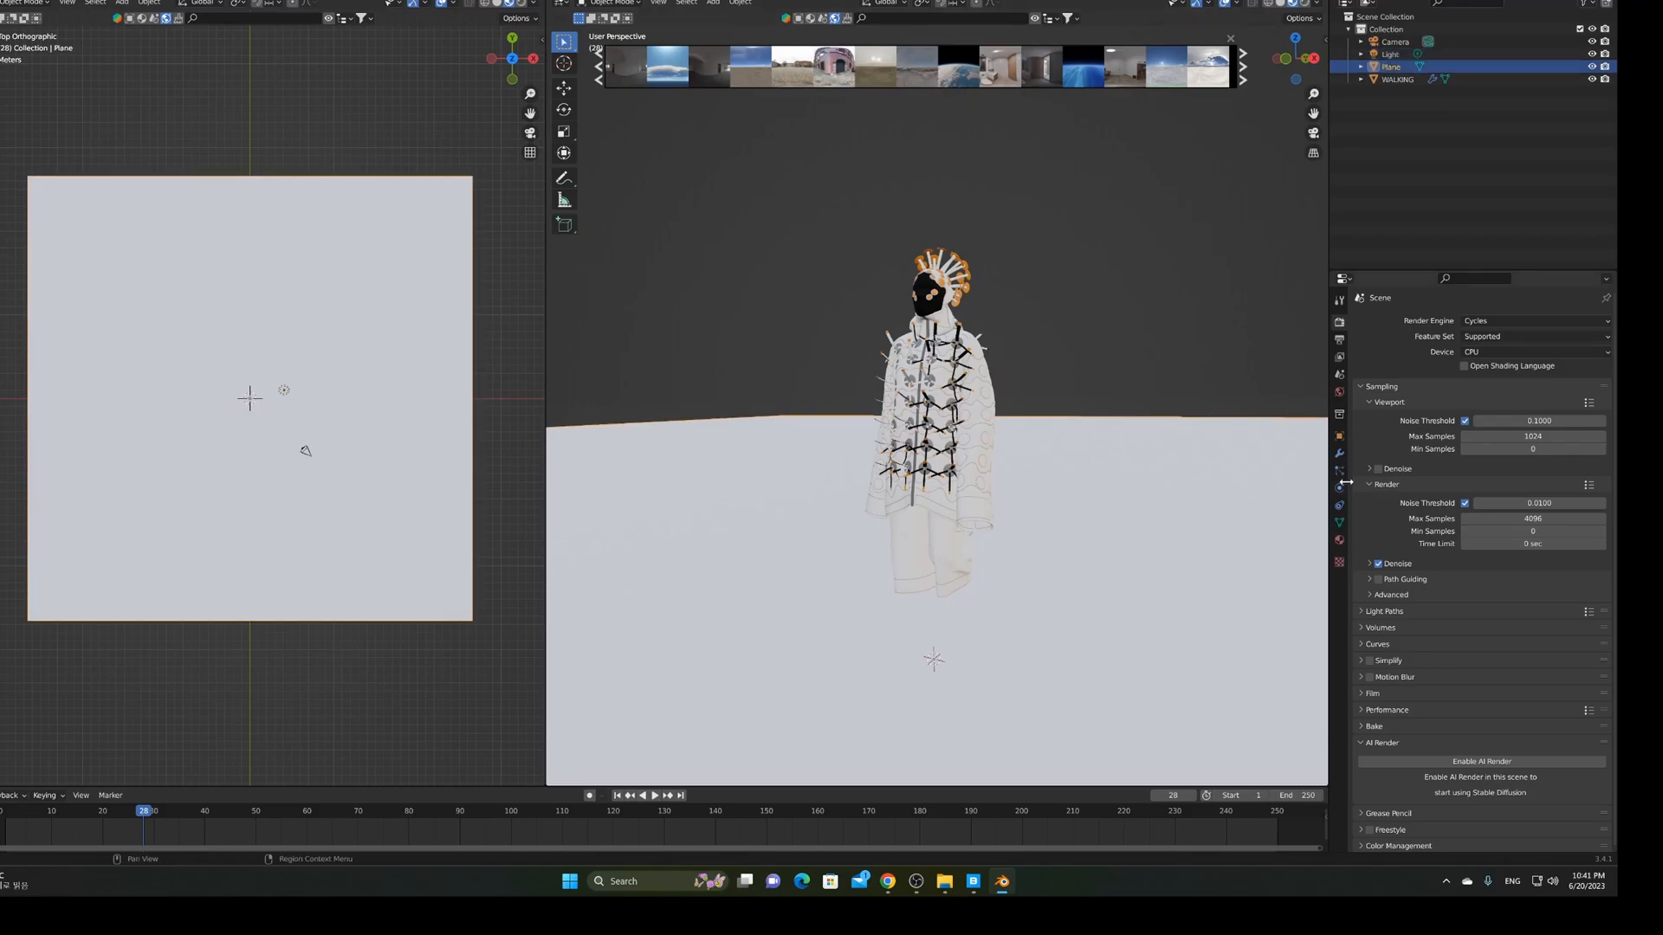
left_click(1340, 541)
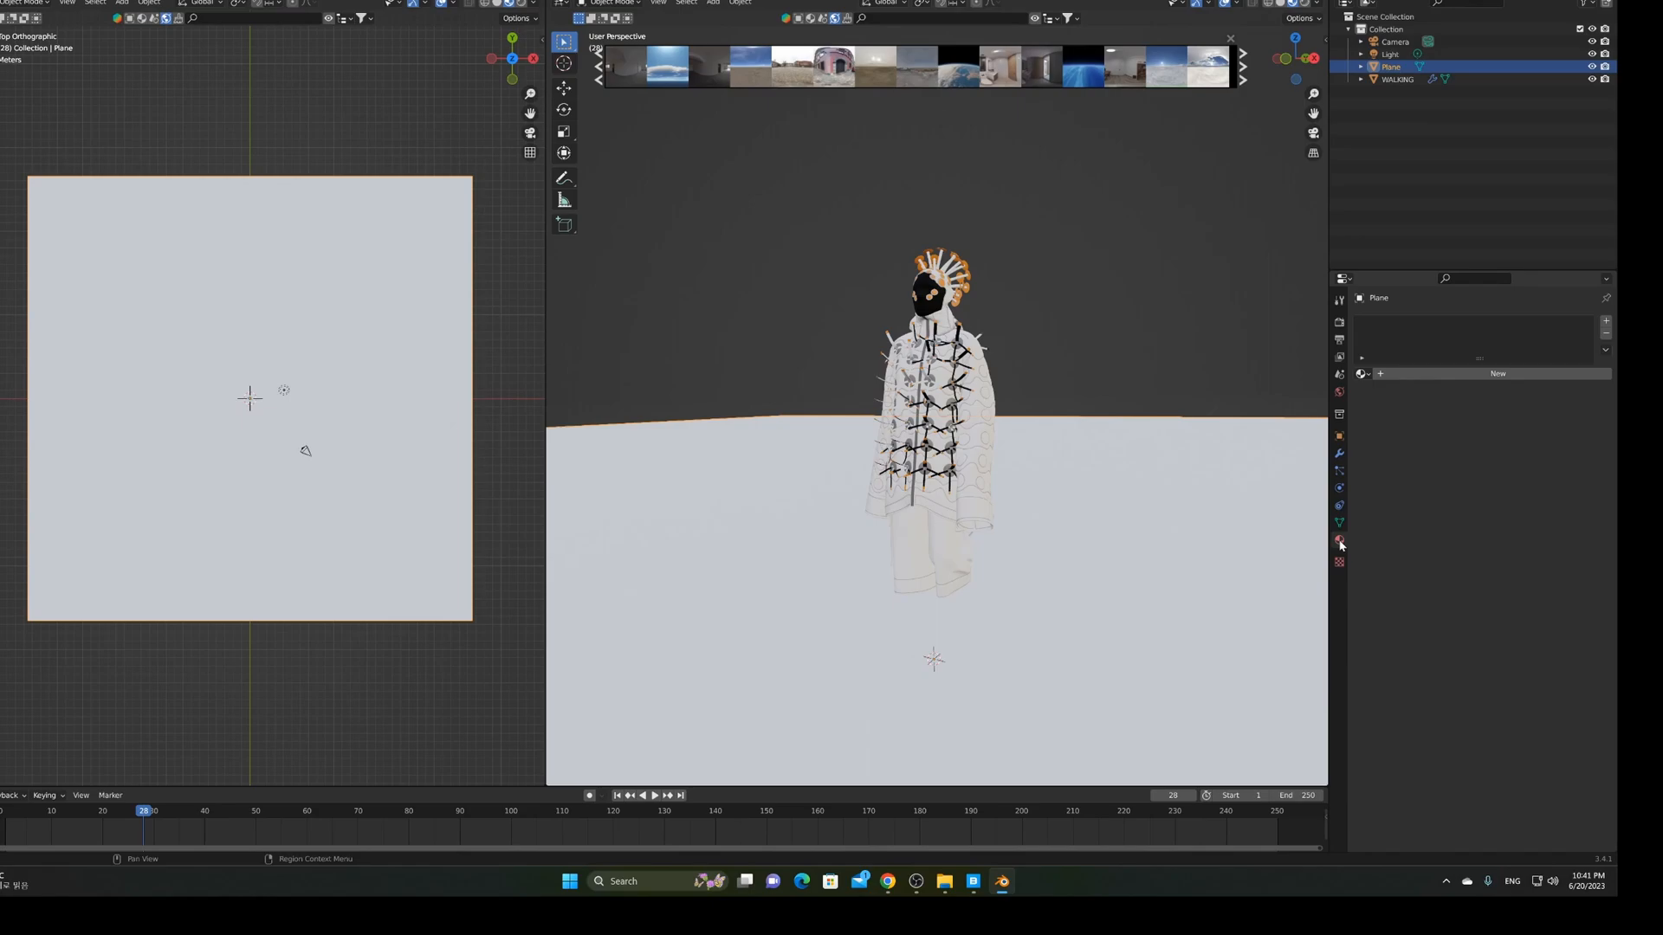
left_click(1361, 373)
key("Down")
key("Down")
key("Down")
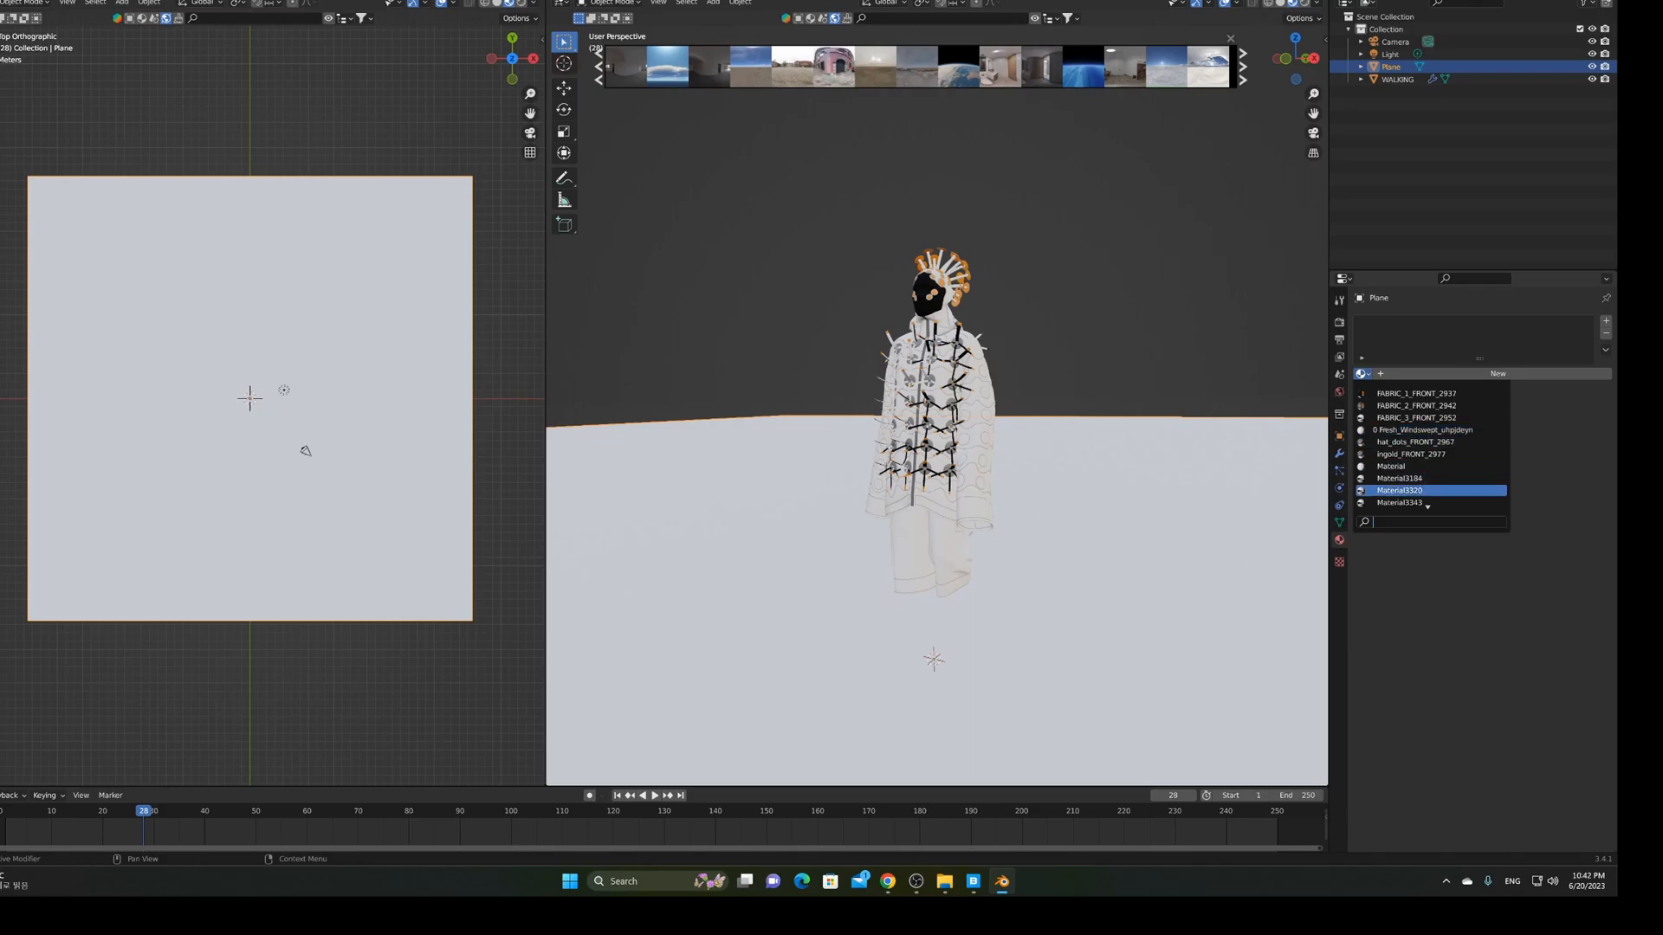
left_click(1411, 502)
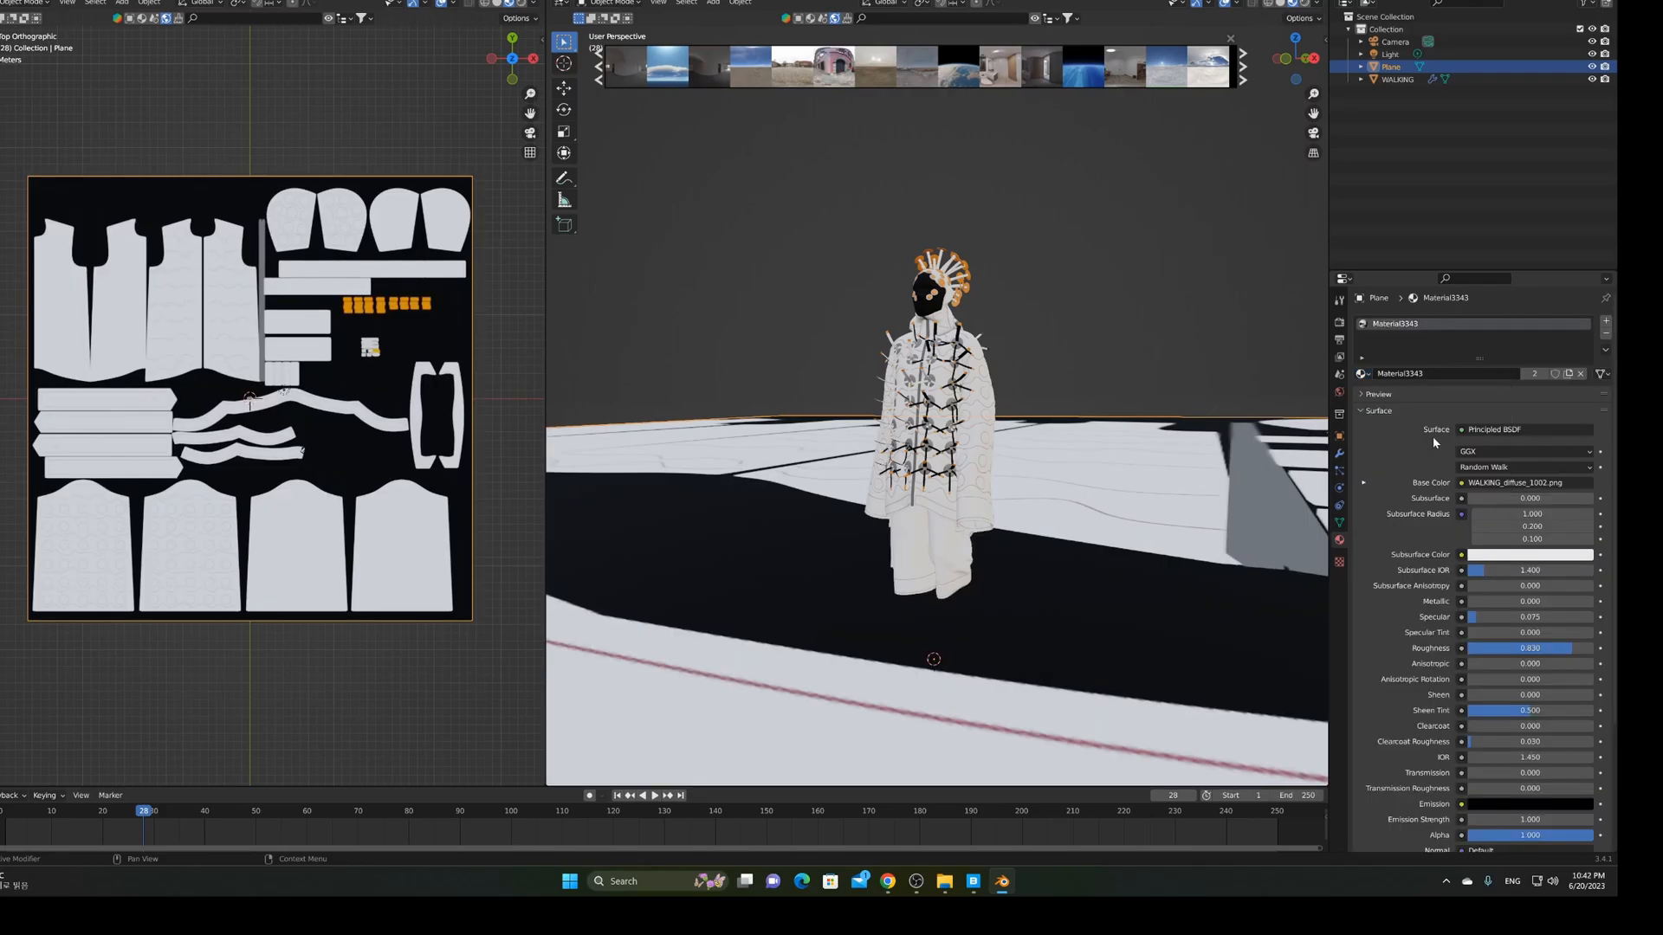
left_click(1362, 374)
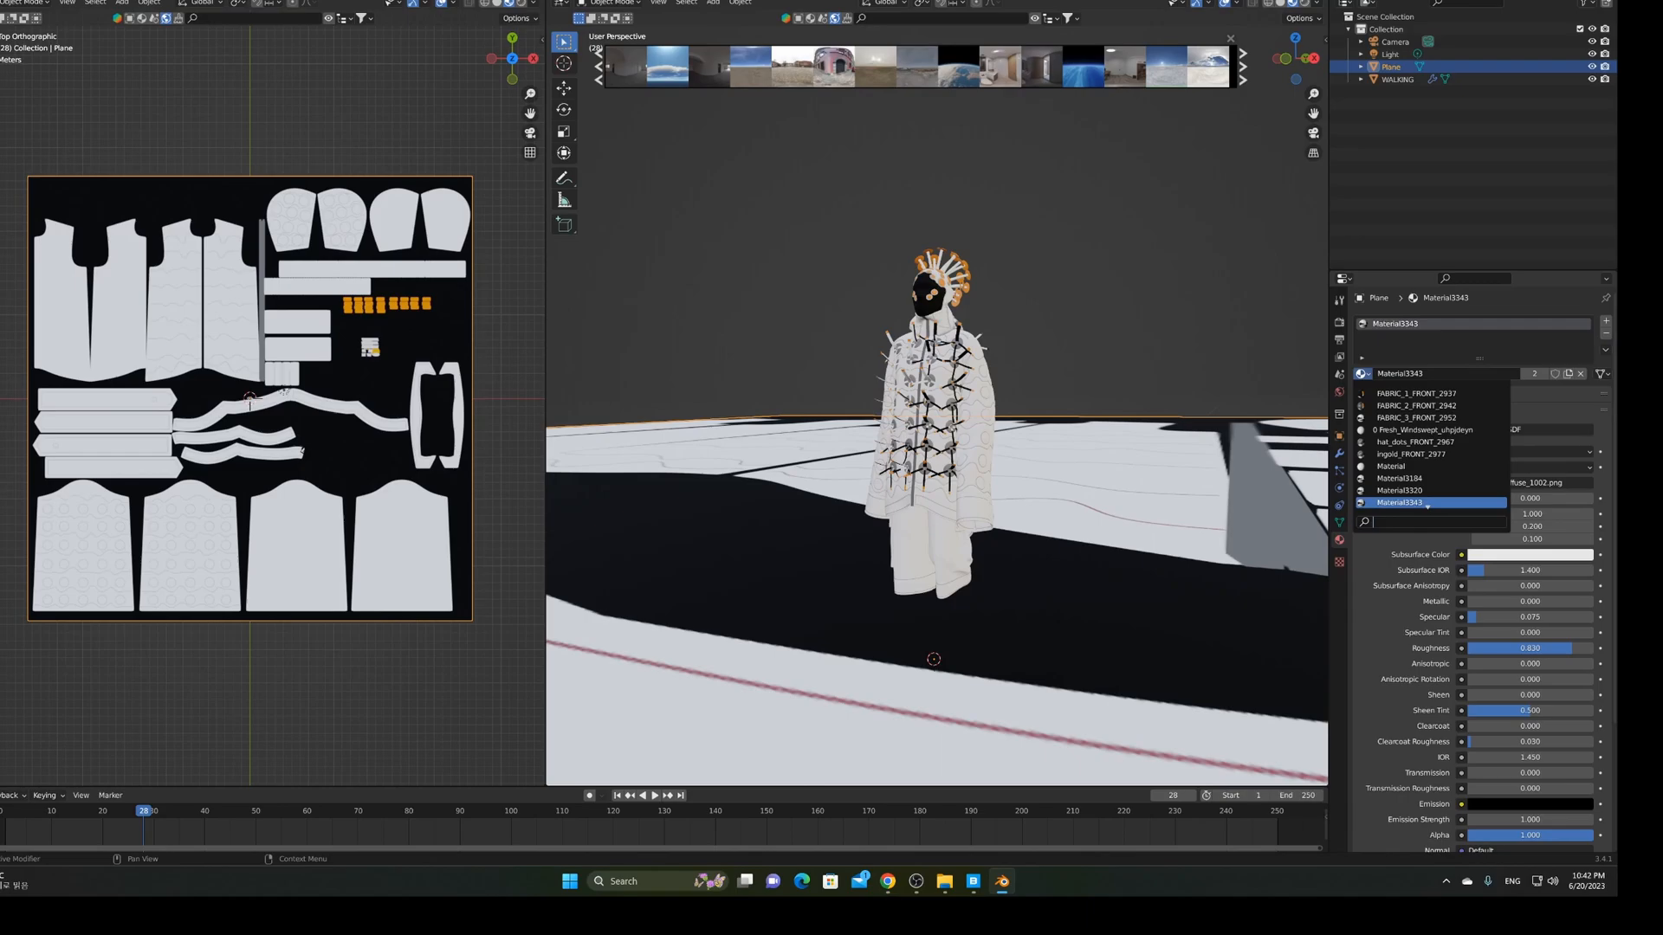
left_click(1386, 434)
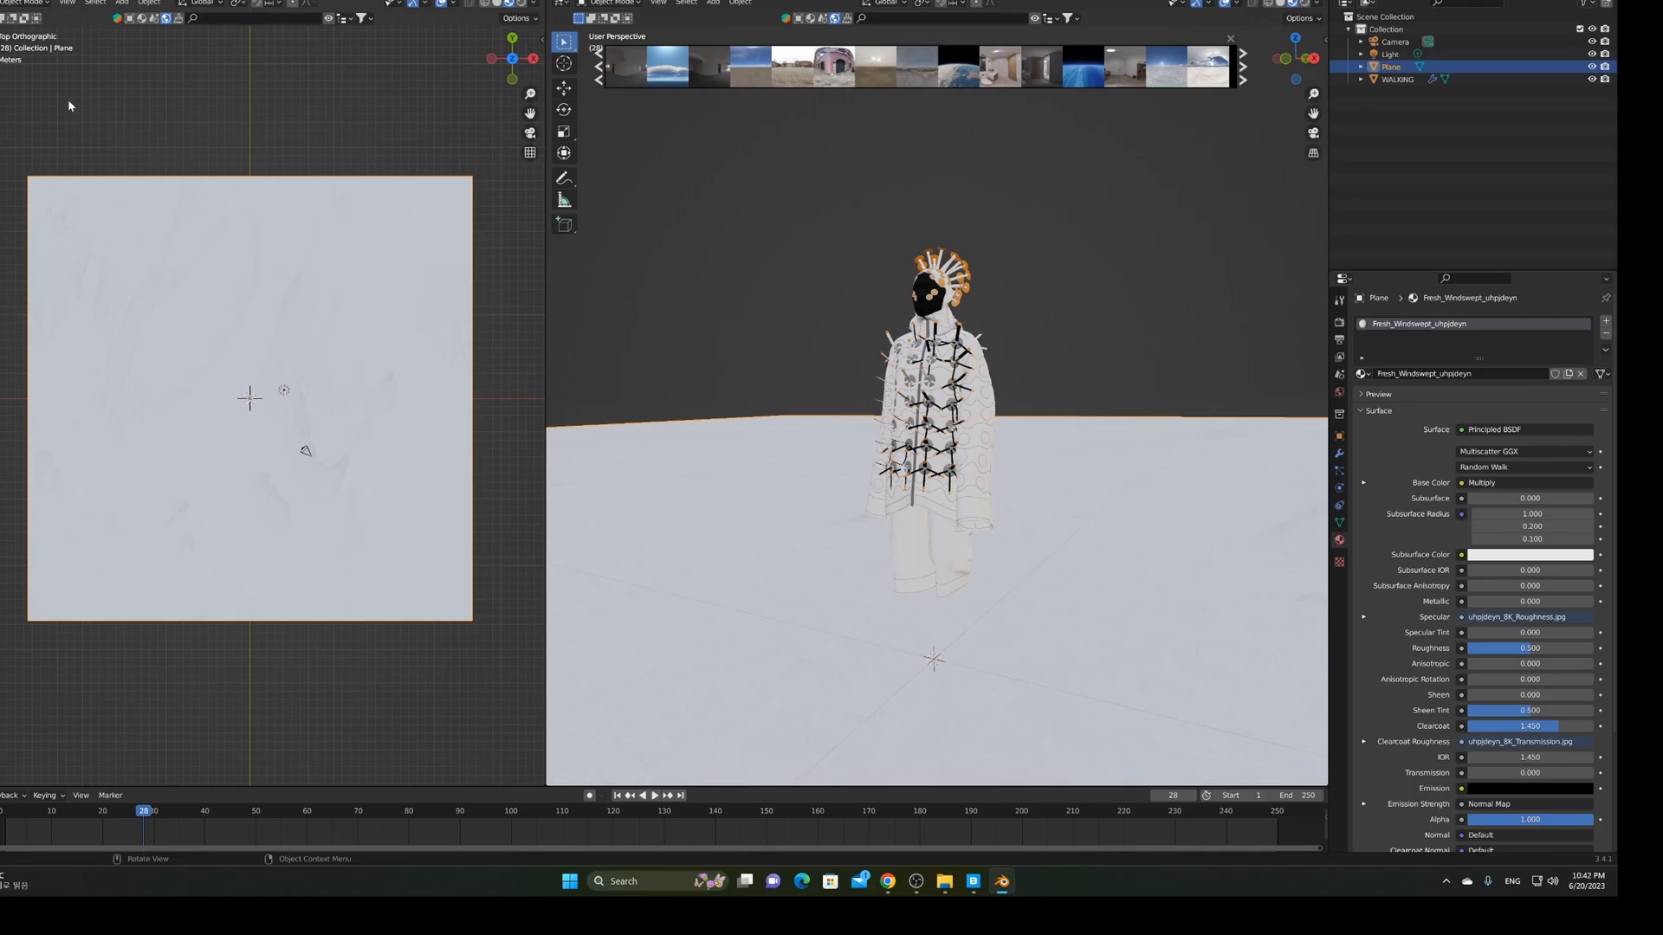
Turn the left area into the Shader Editor and set the snow material's Clearcoat to 0
left_click(7, 3)
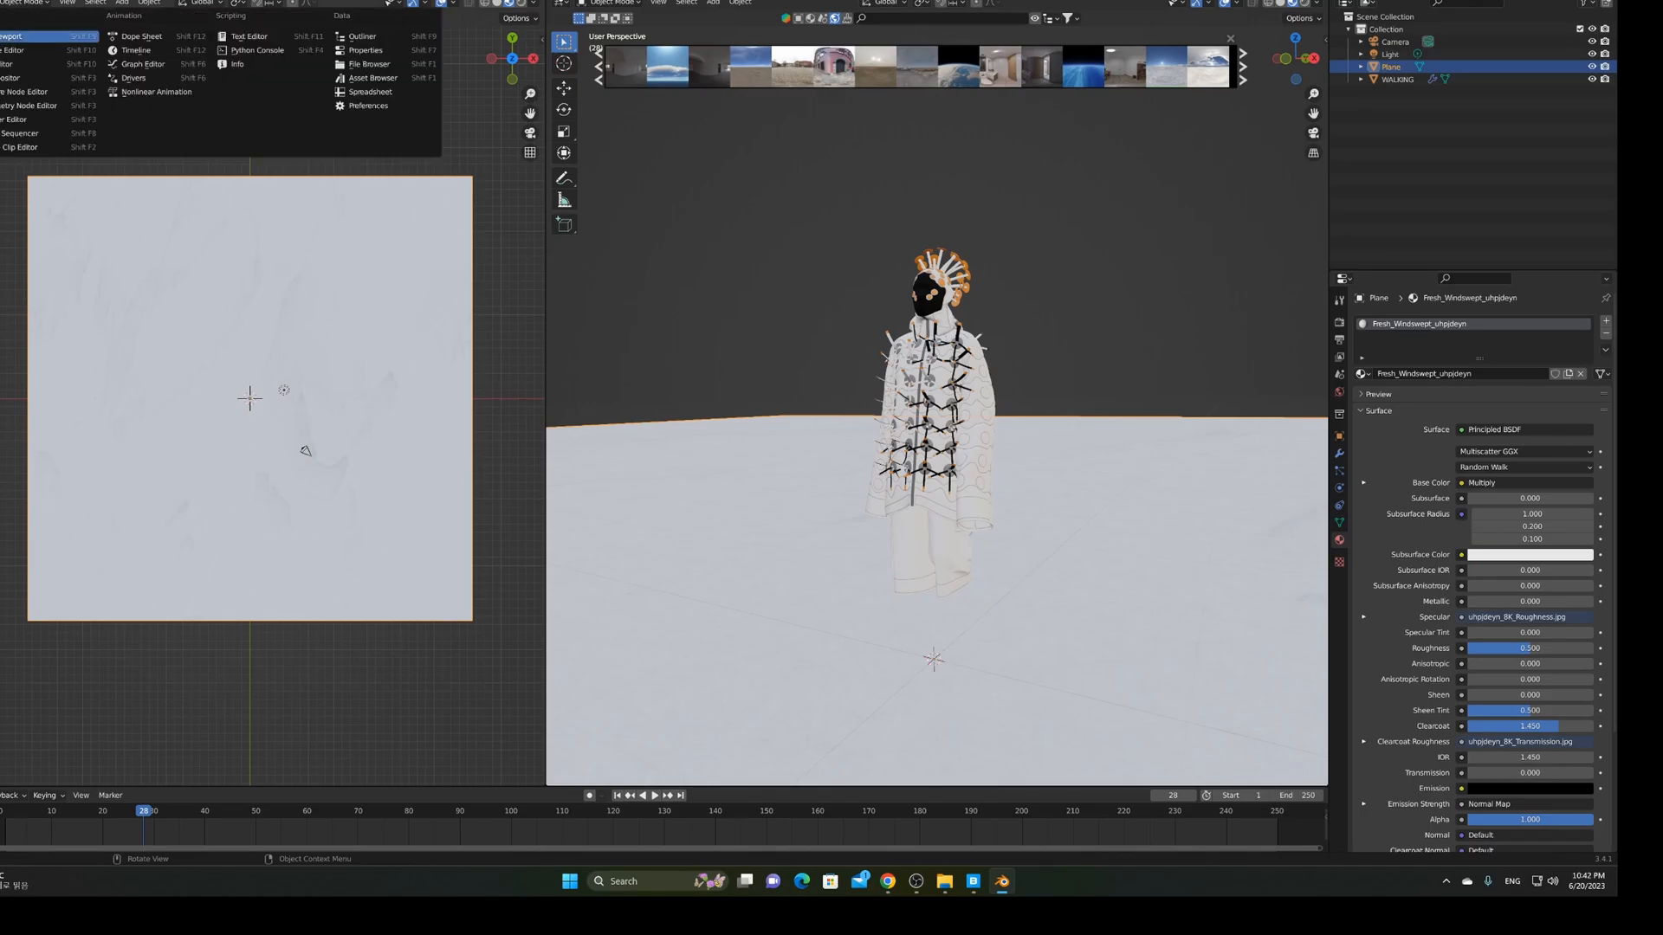
left_click(15, 128)
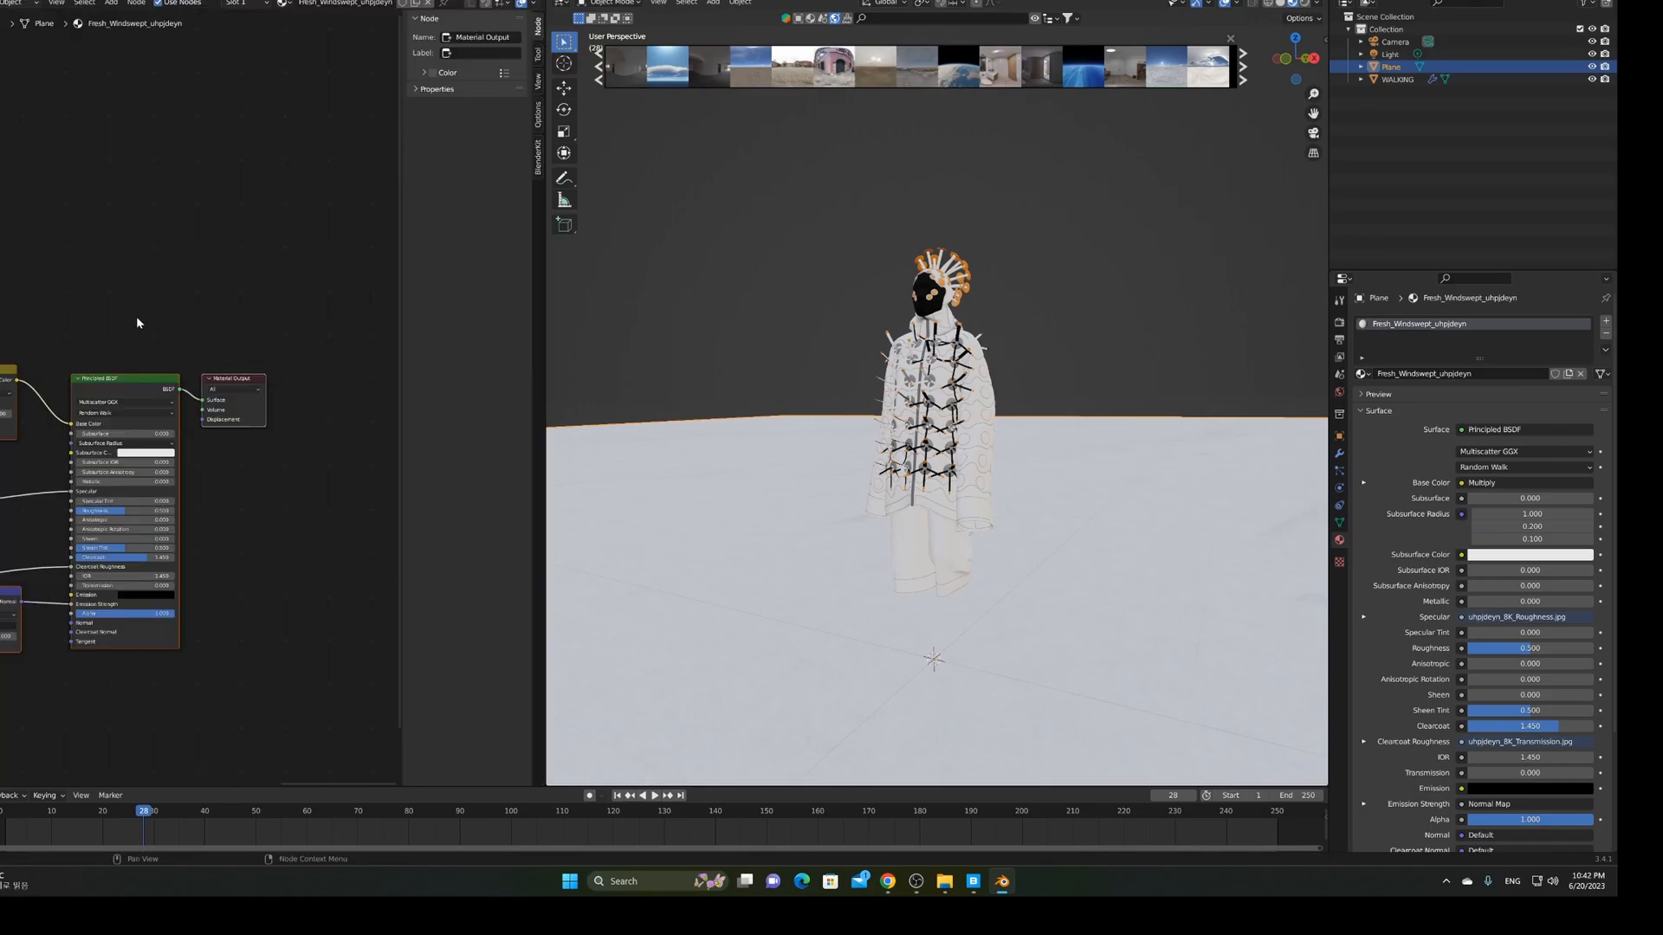
scroll(137, 315, "down", 1)
scroll(222, 253, "down", 2)
scroll(199, 260, "down", 1)
middle_click_drag(171, 267, 148, 242)
scroll(148, 242, "up", 2)
scroll(148, 243, "up", 5)
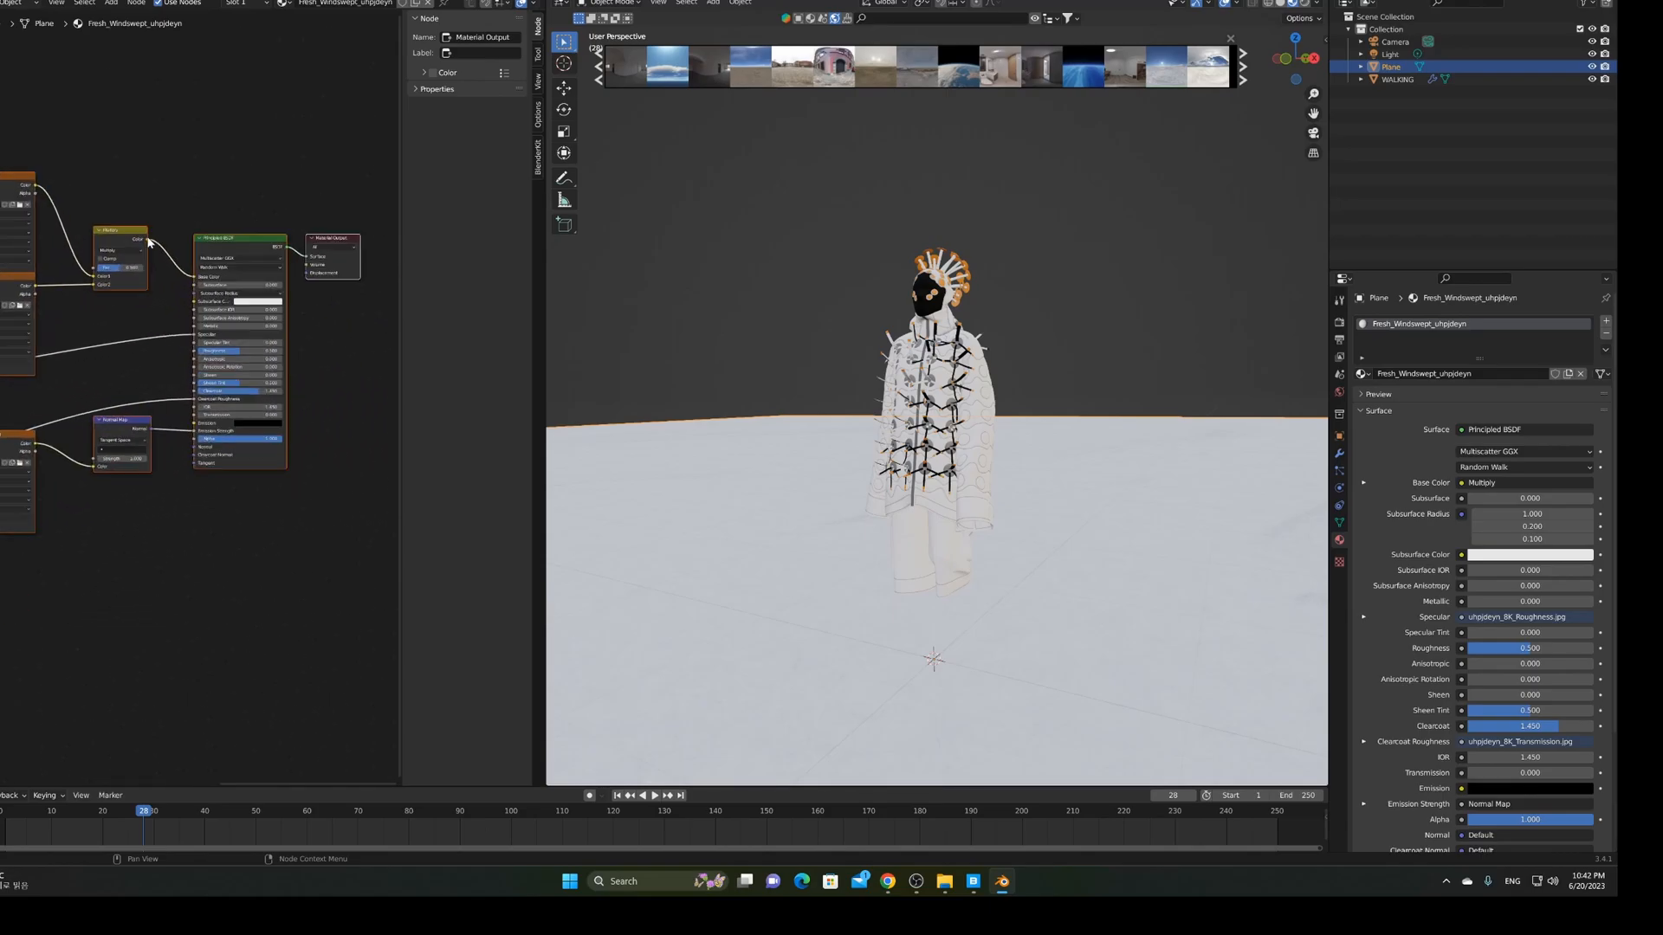
scroll(169, 394, "up", 1)
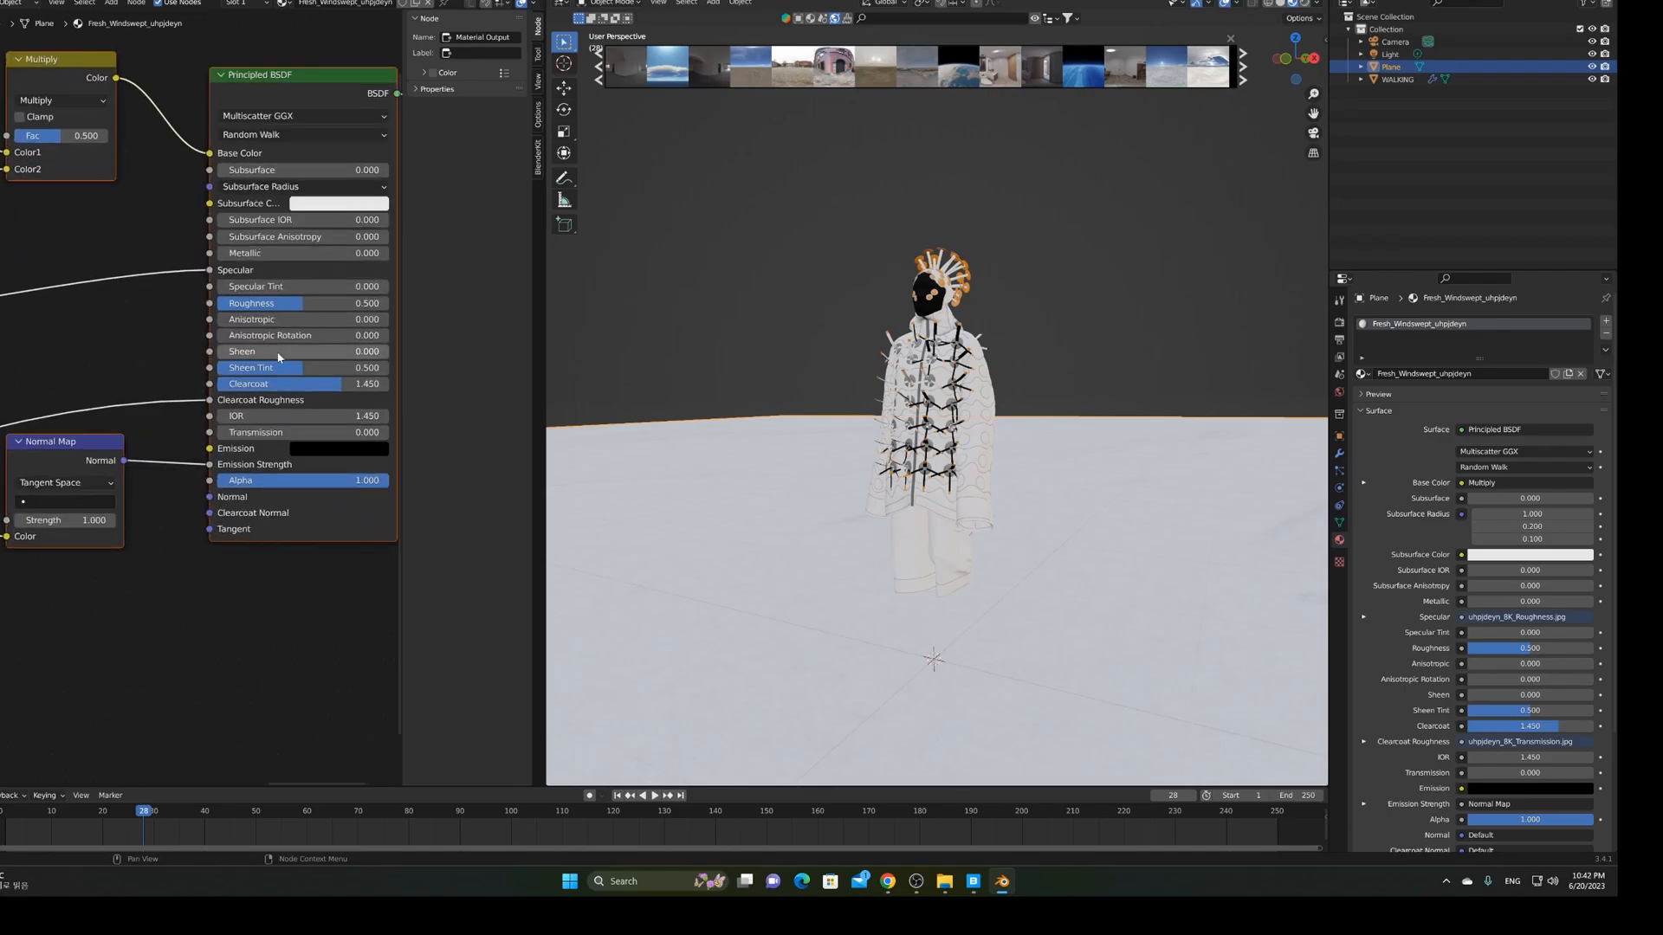
left_click_drag(340, 392, 222, 387)
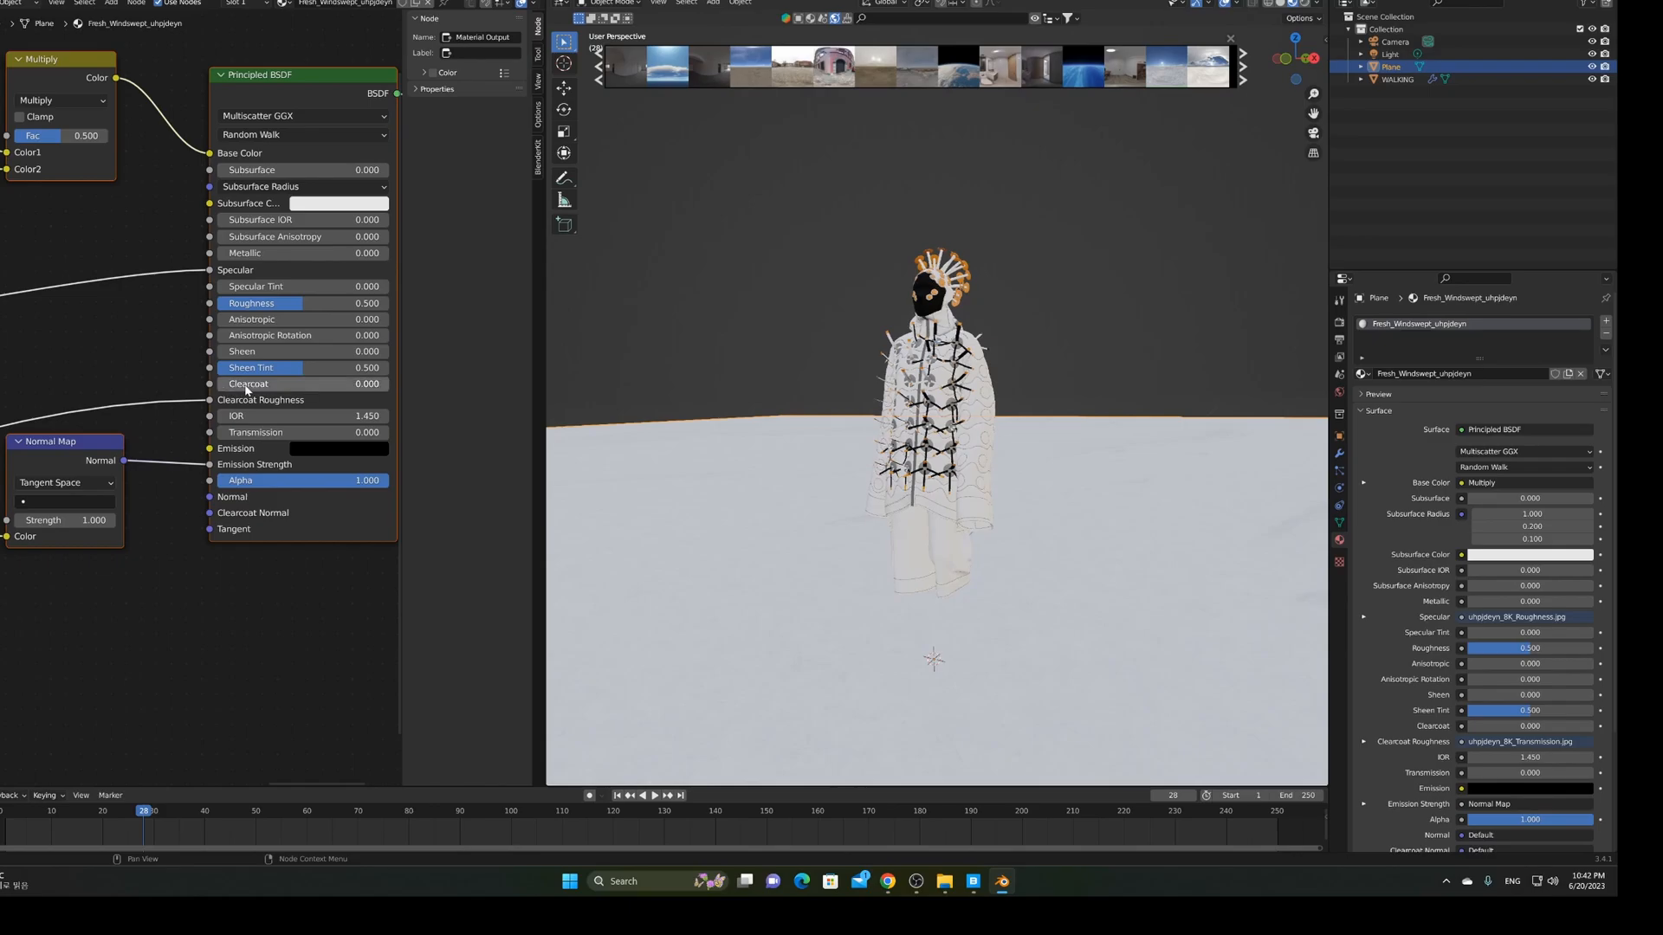
Cut the Normal Map link to Emission Strength and wire it to the BSDF Normal input
middle_click_drag(136, 386, 167, 331)
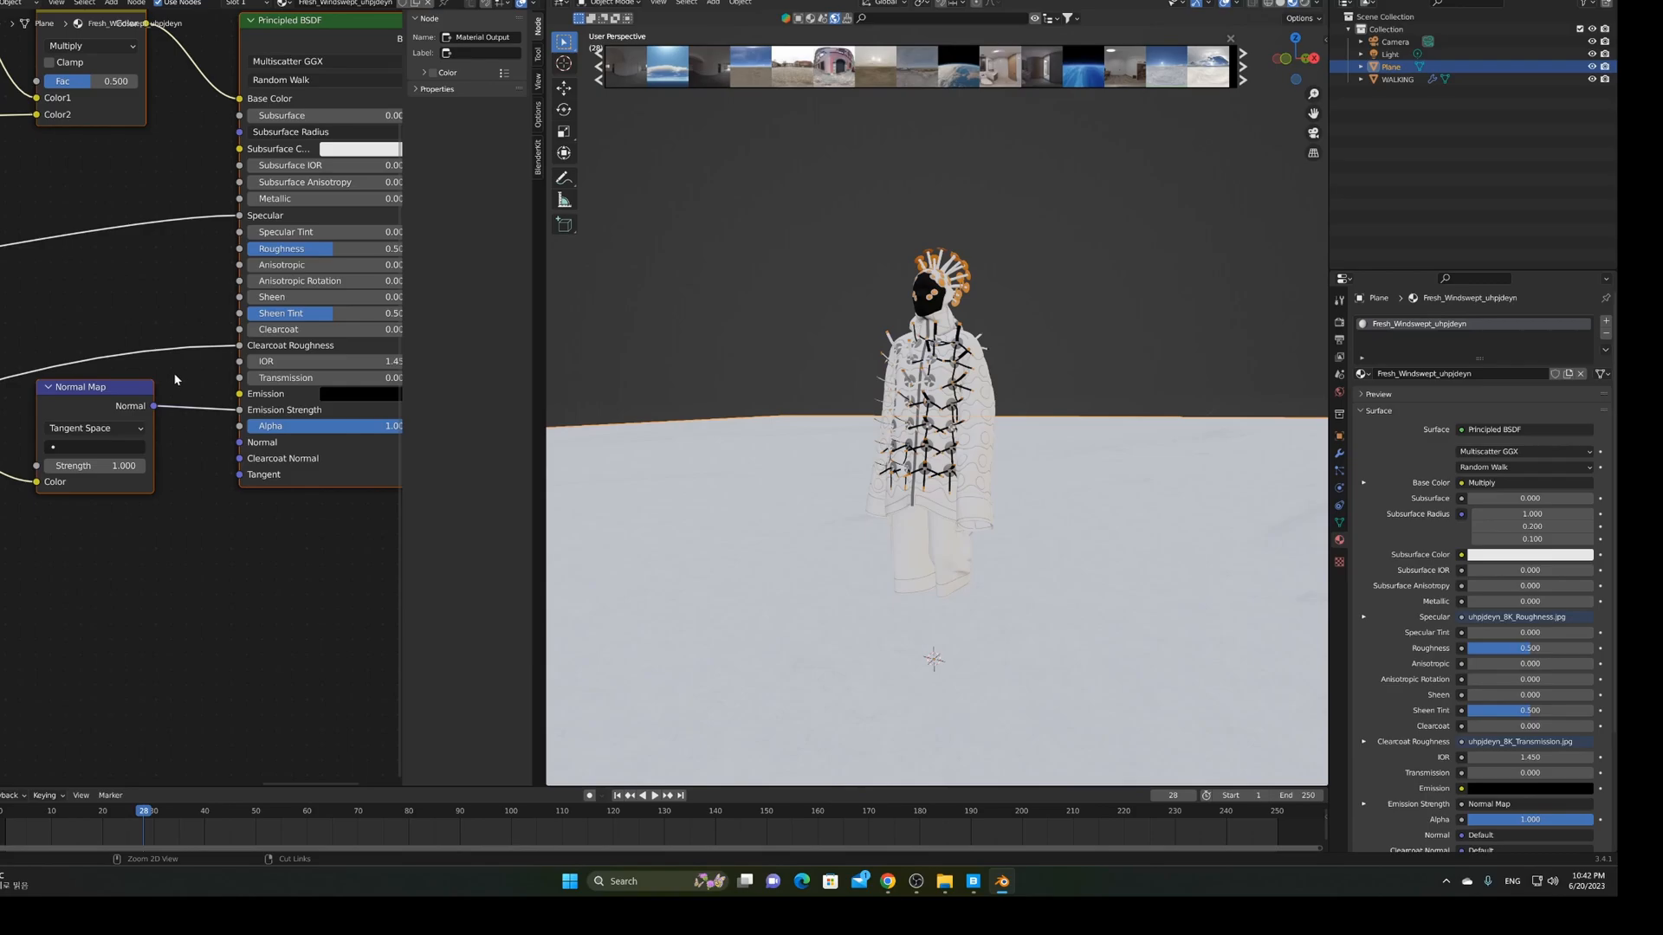
right_click_drag(175, 375, 197, 443, "ctrl")
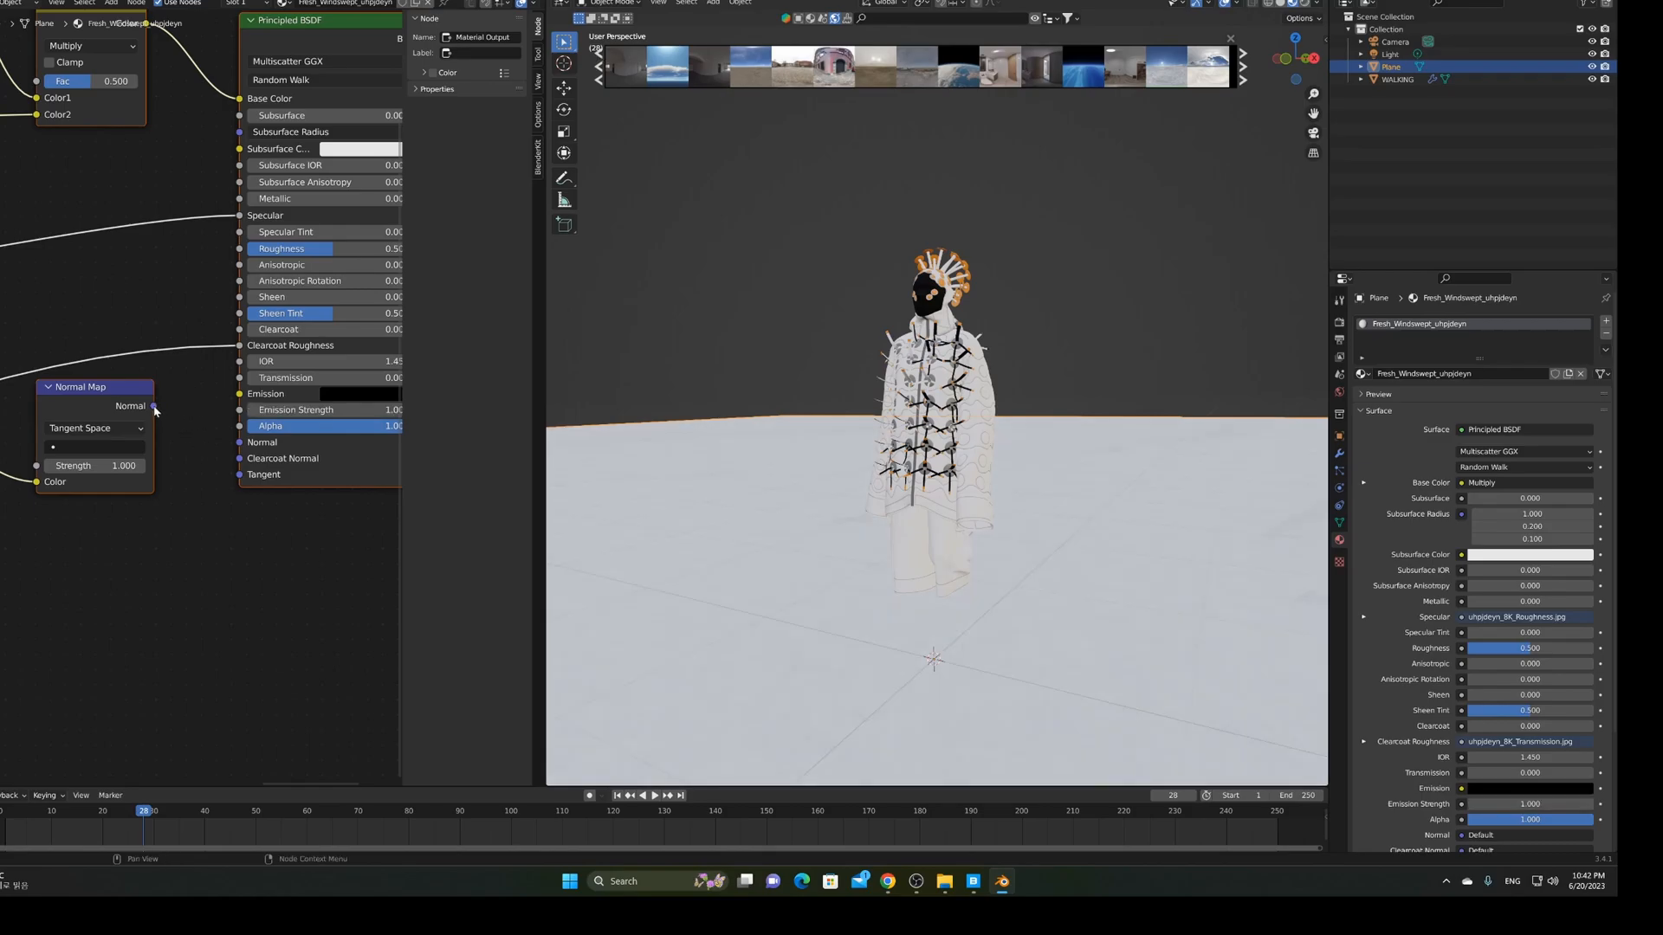
left_click_drag(155, 405, 239, 442)
Cut the roughness texture's link to the Principled BSDF Specular input
scroll(188, 436, "down", 4)
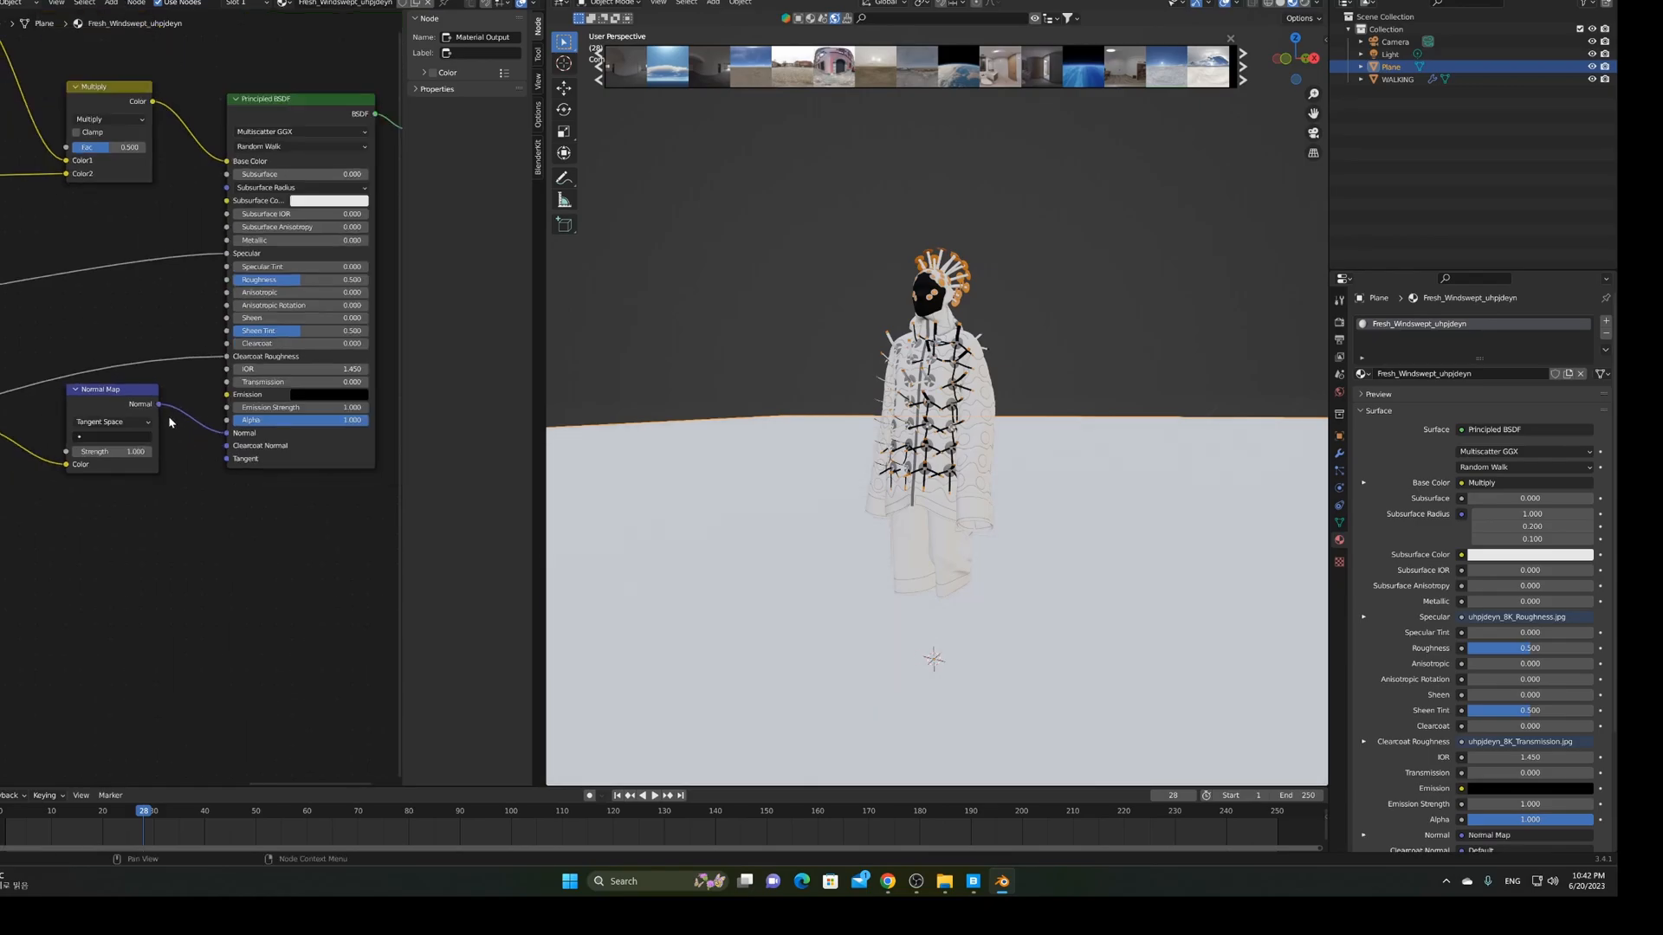
middle_click_drag(84, 332, 215, 383)
scroll(208, 384, "down", 3)
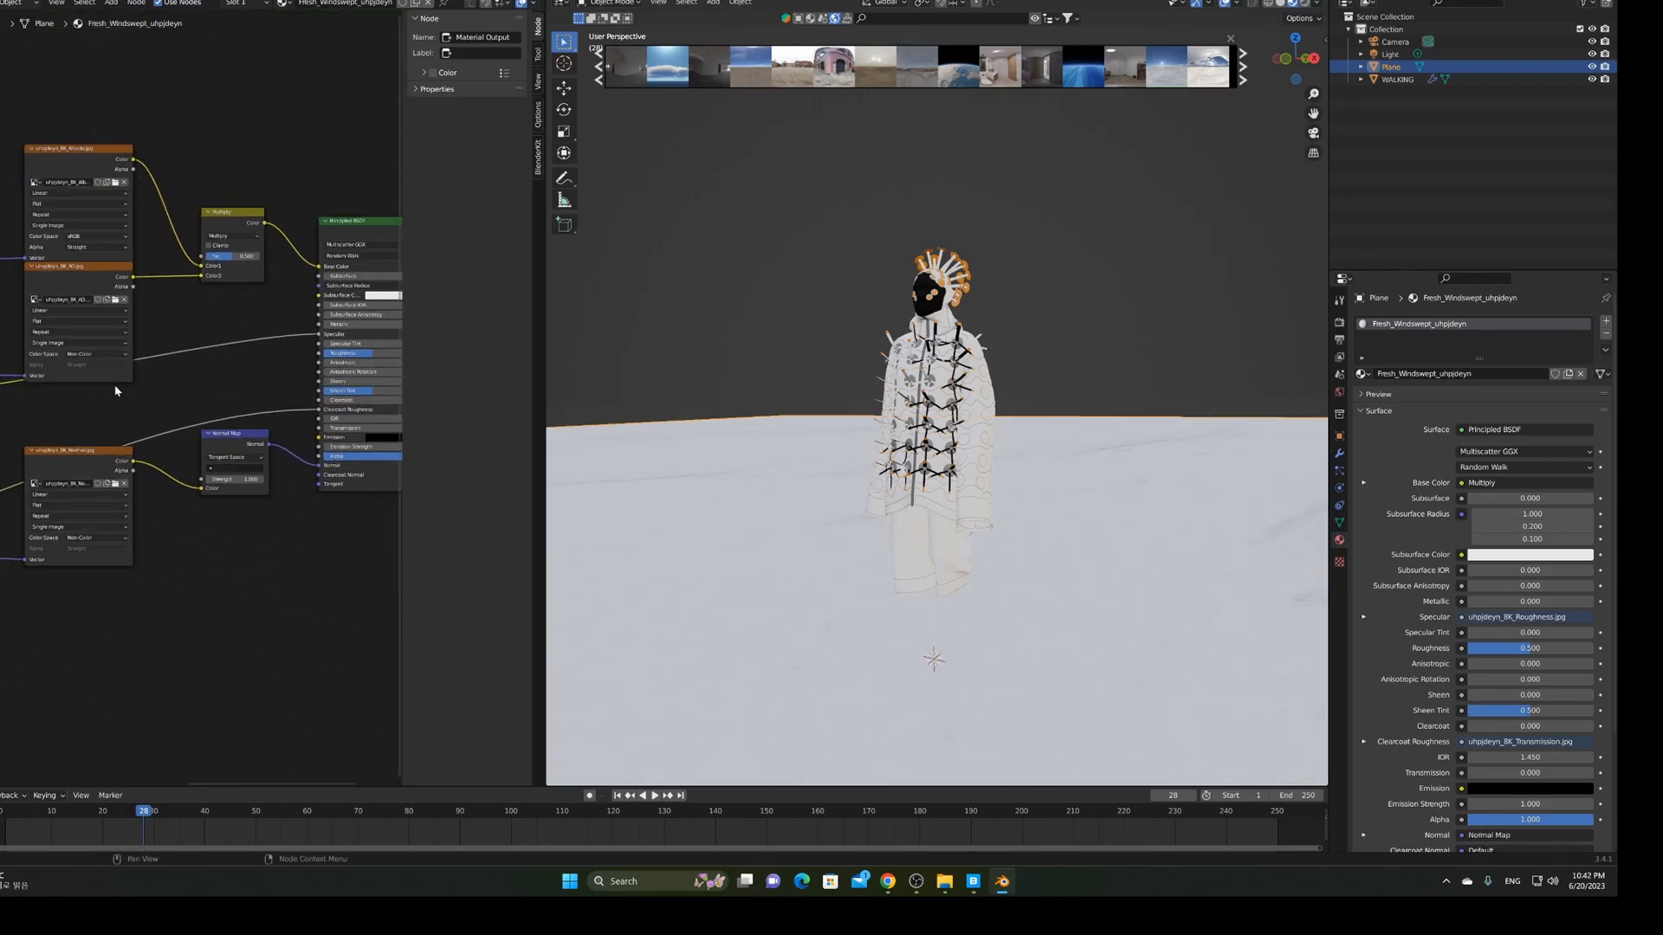
middle_click_drag(115, 386, 342, 367)
middle_click_drag(97, 361, 209, 398)
scroll(209, 398, "up", 2)
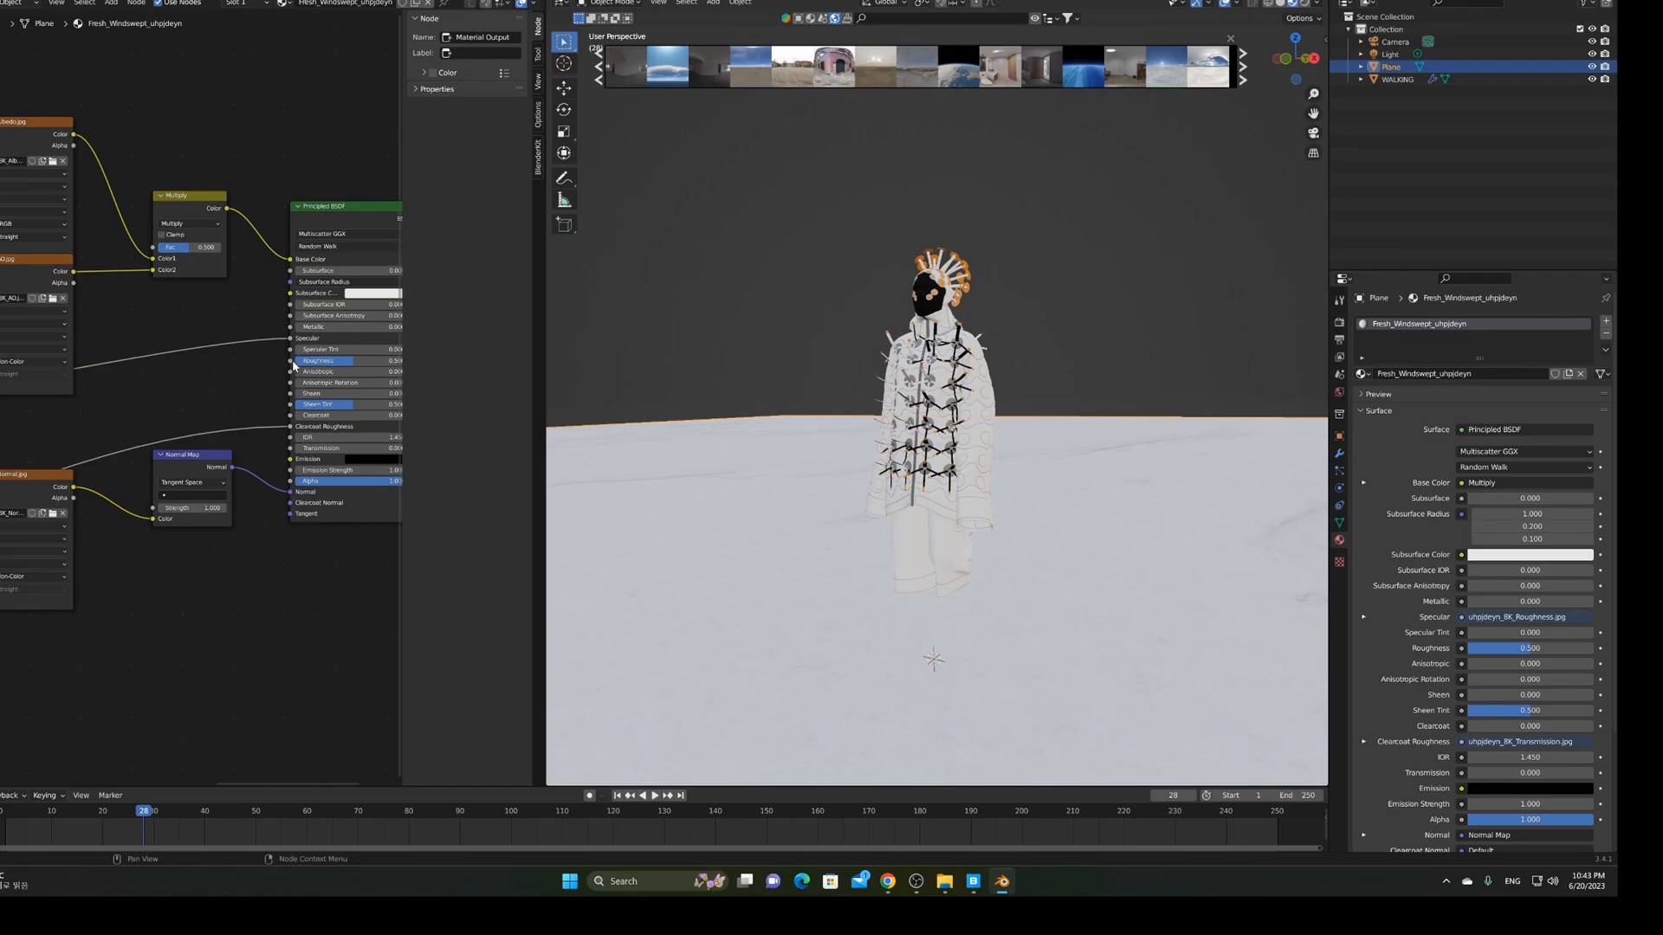
middle_click_drag(222, 360, 279, 361)
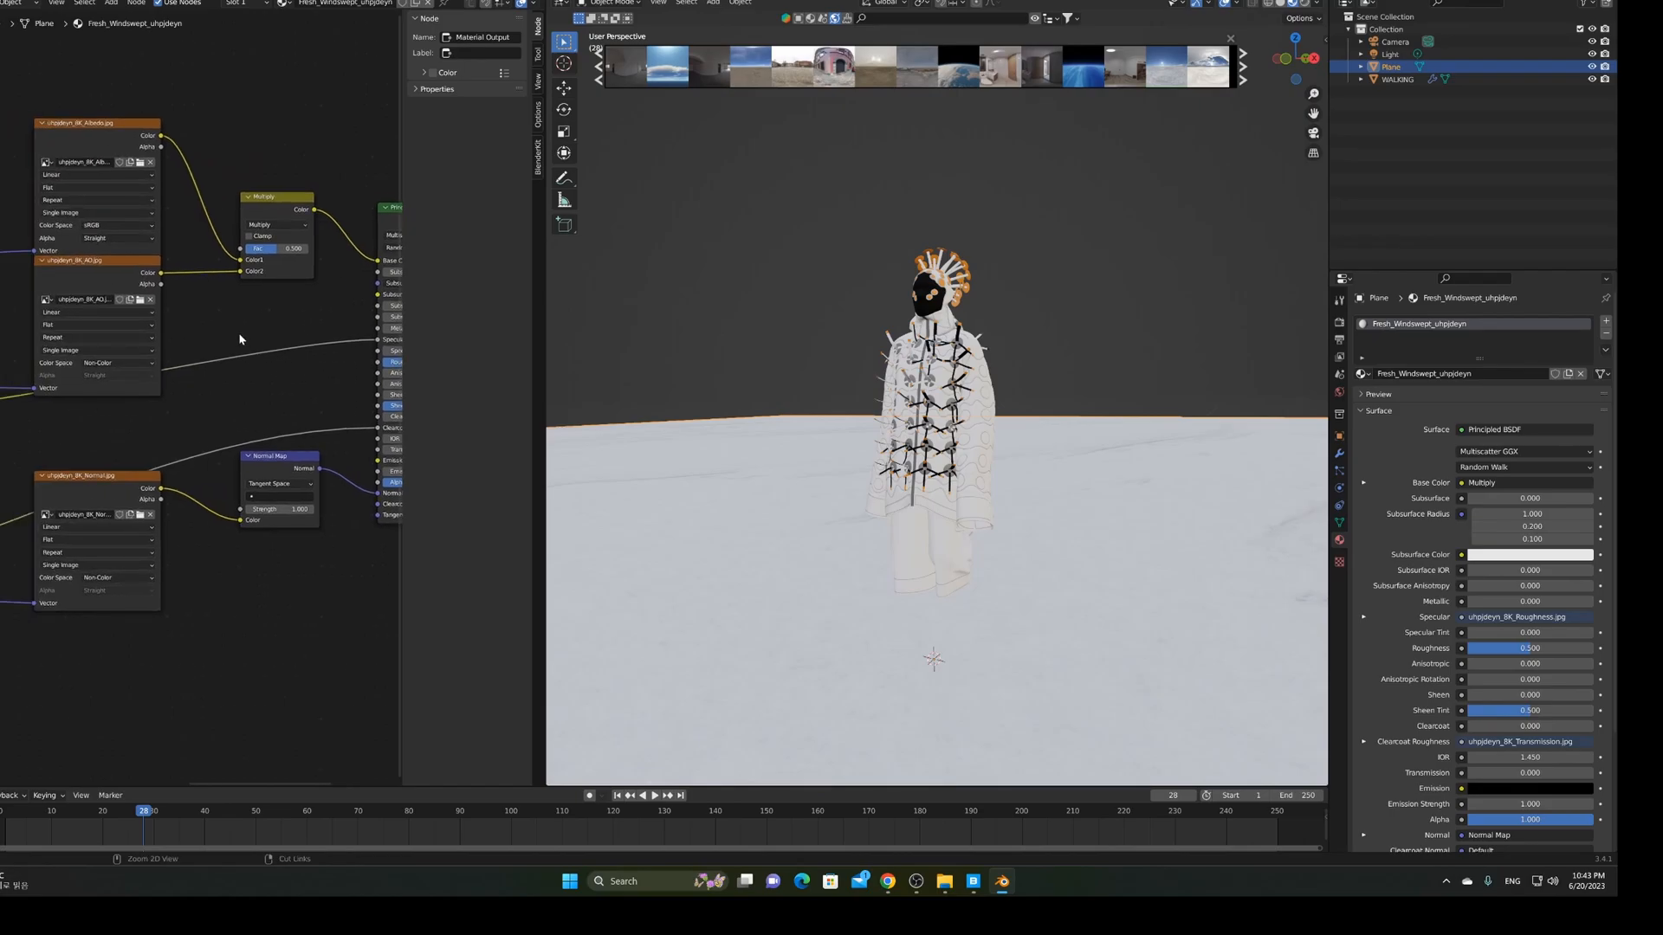
right_click_drag(247, 334, 256, 372, "ctrl")
Connect the roughness texture to the Roughness input and view the textured ground
scroll(238, 385, "down", 1)
scroll(219, 387, "down", 1)
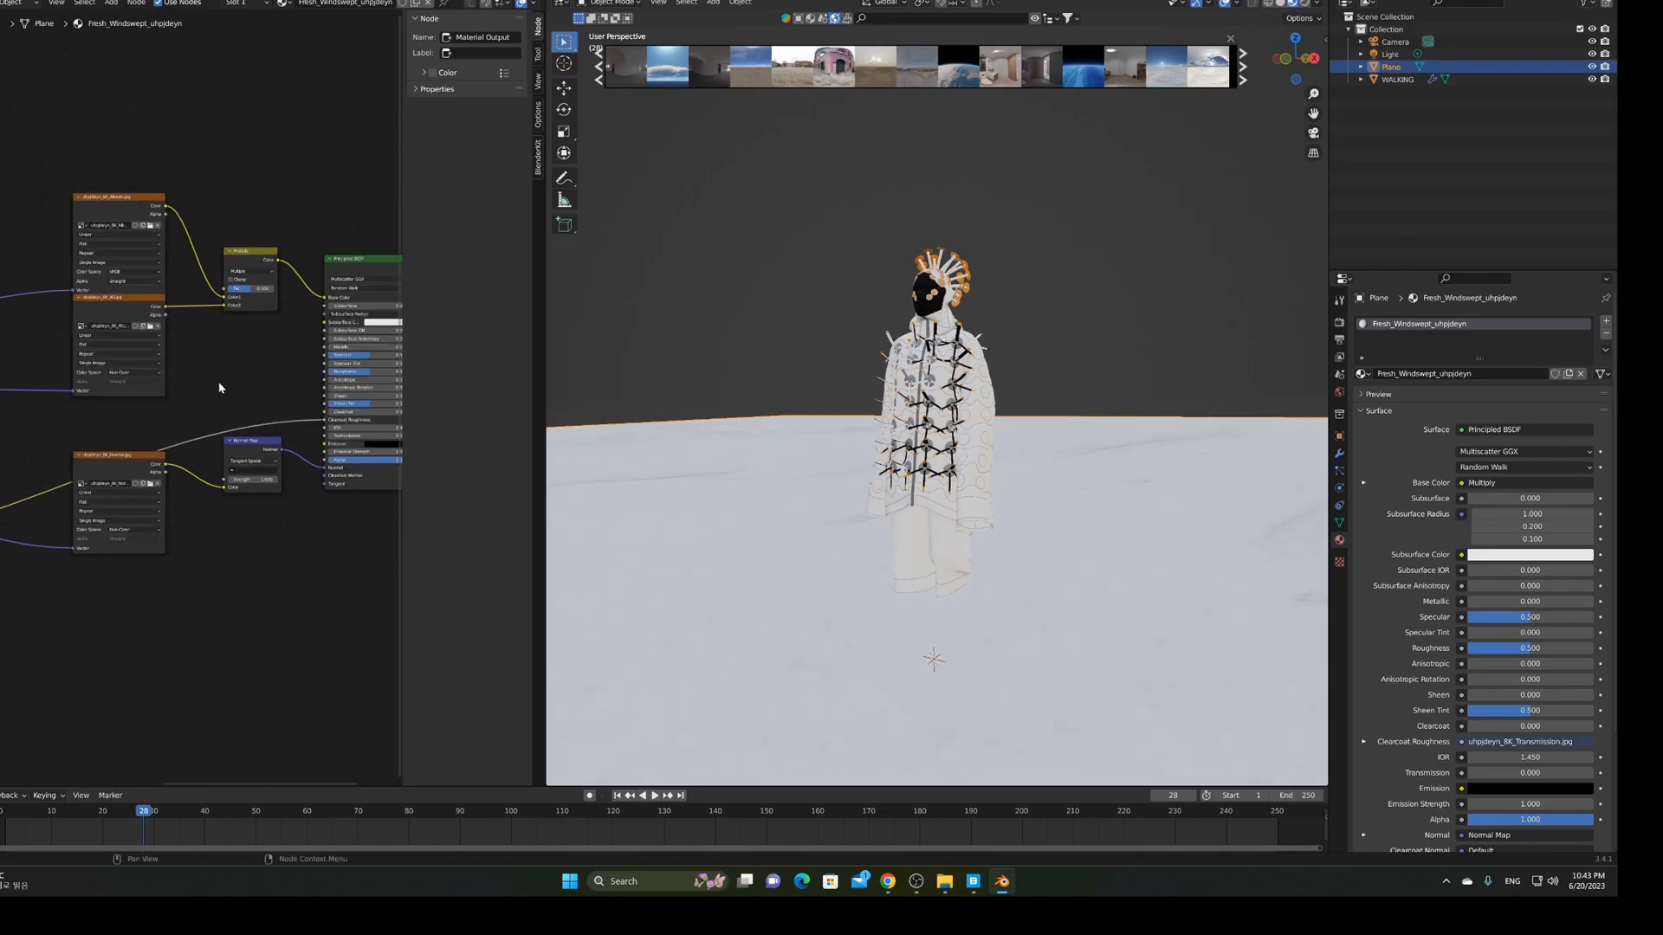
middle_click_drag(223, 382, 258, 380)
mouse_move(1, 404)
left_mouse_down()
mouse_move(221, 400)
mouse_move(343, 371)
left_mouse_up()
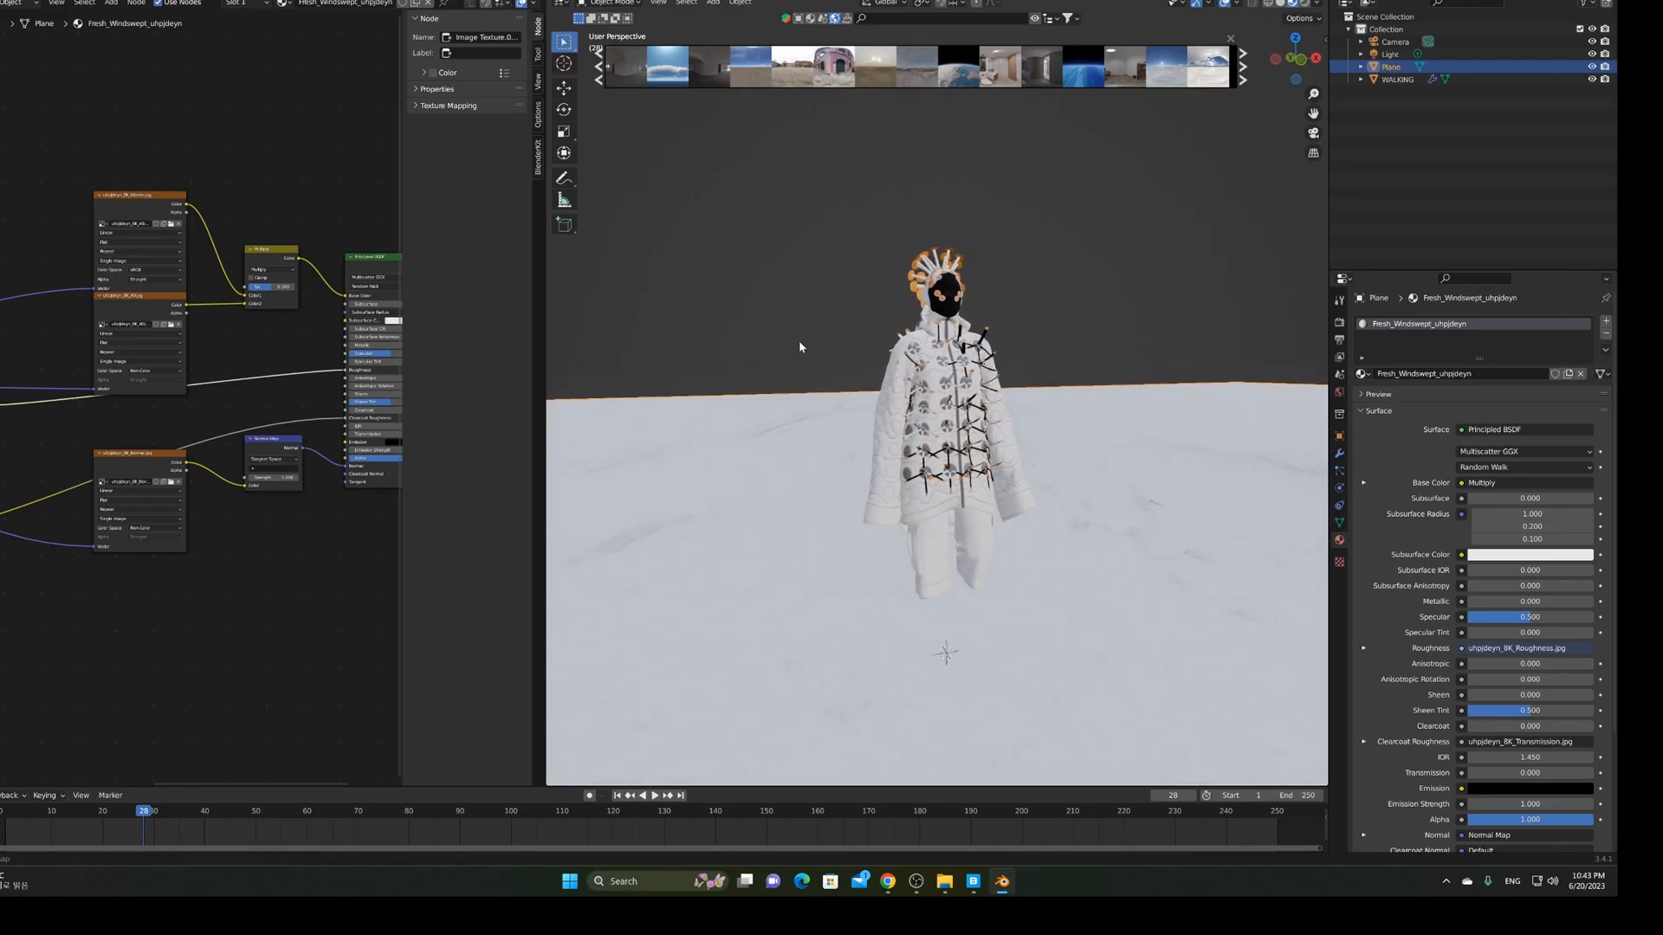
middle_click_drag(713, 332, 768, 325)
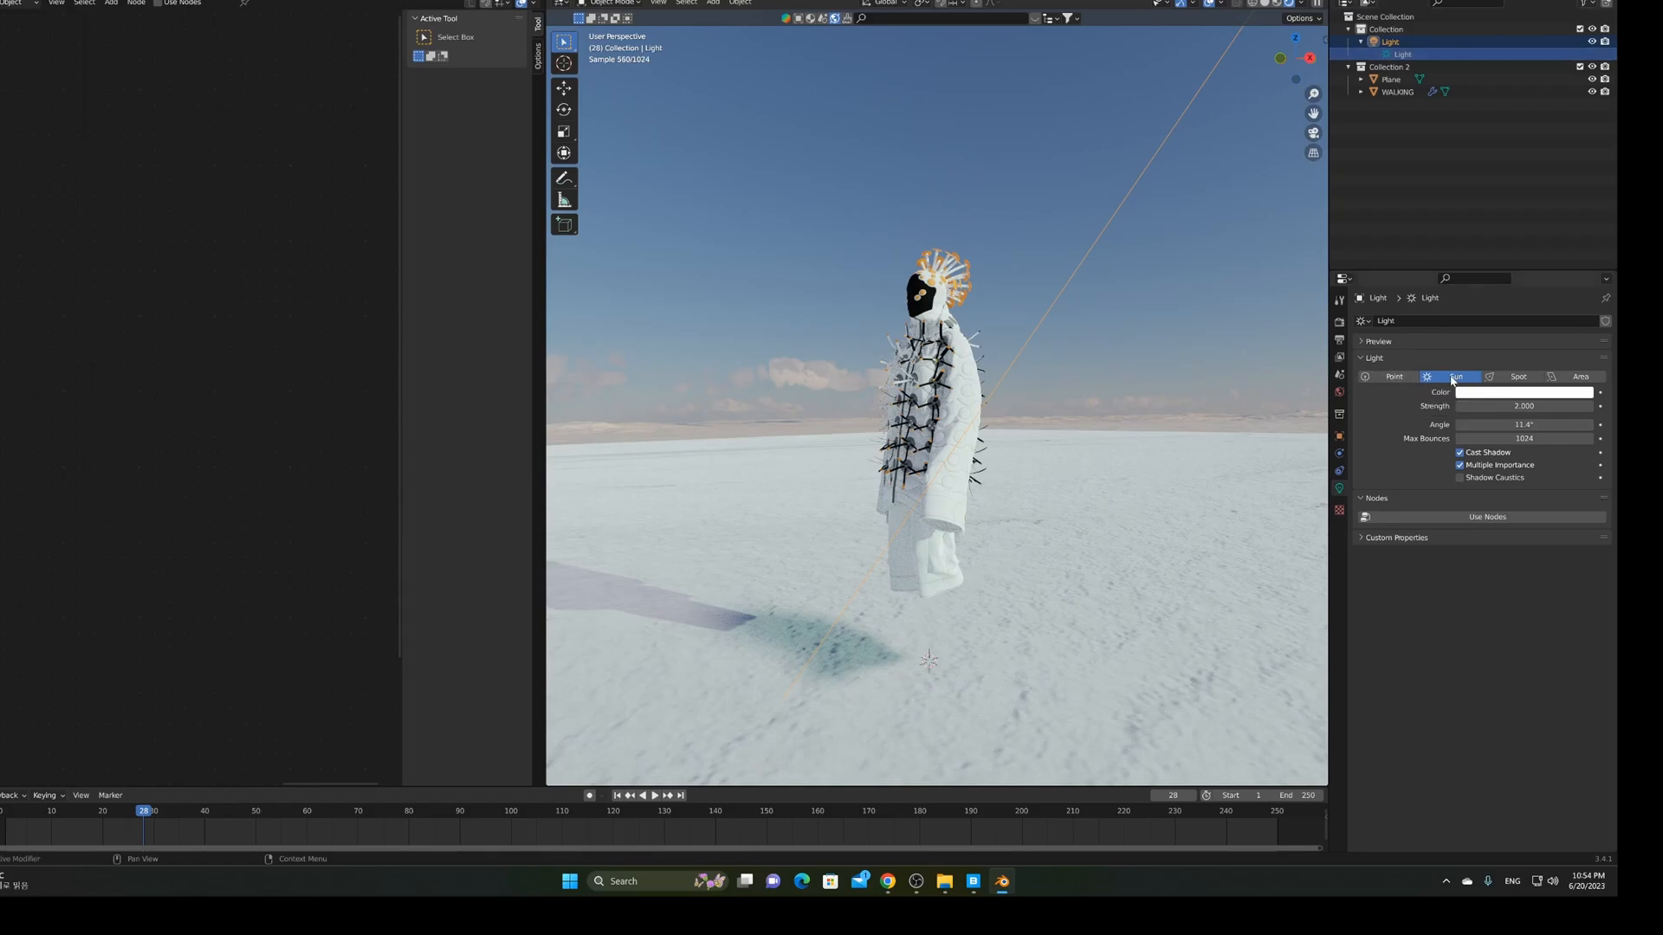
Make the light a point light with 1000 W power
left_click(1393, 377)
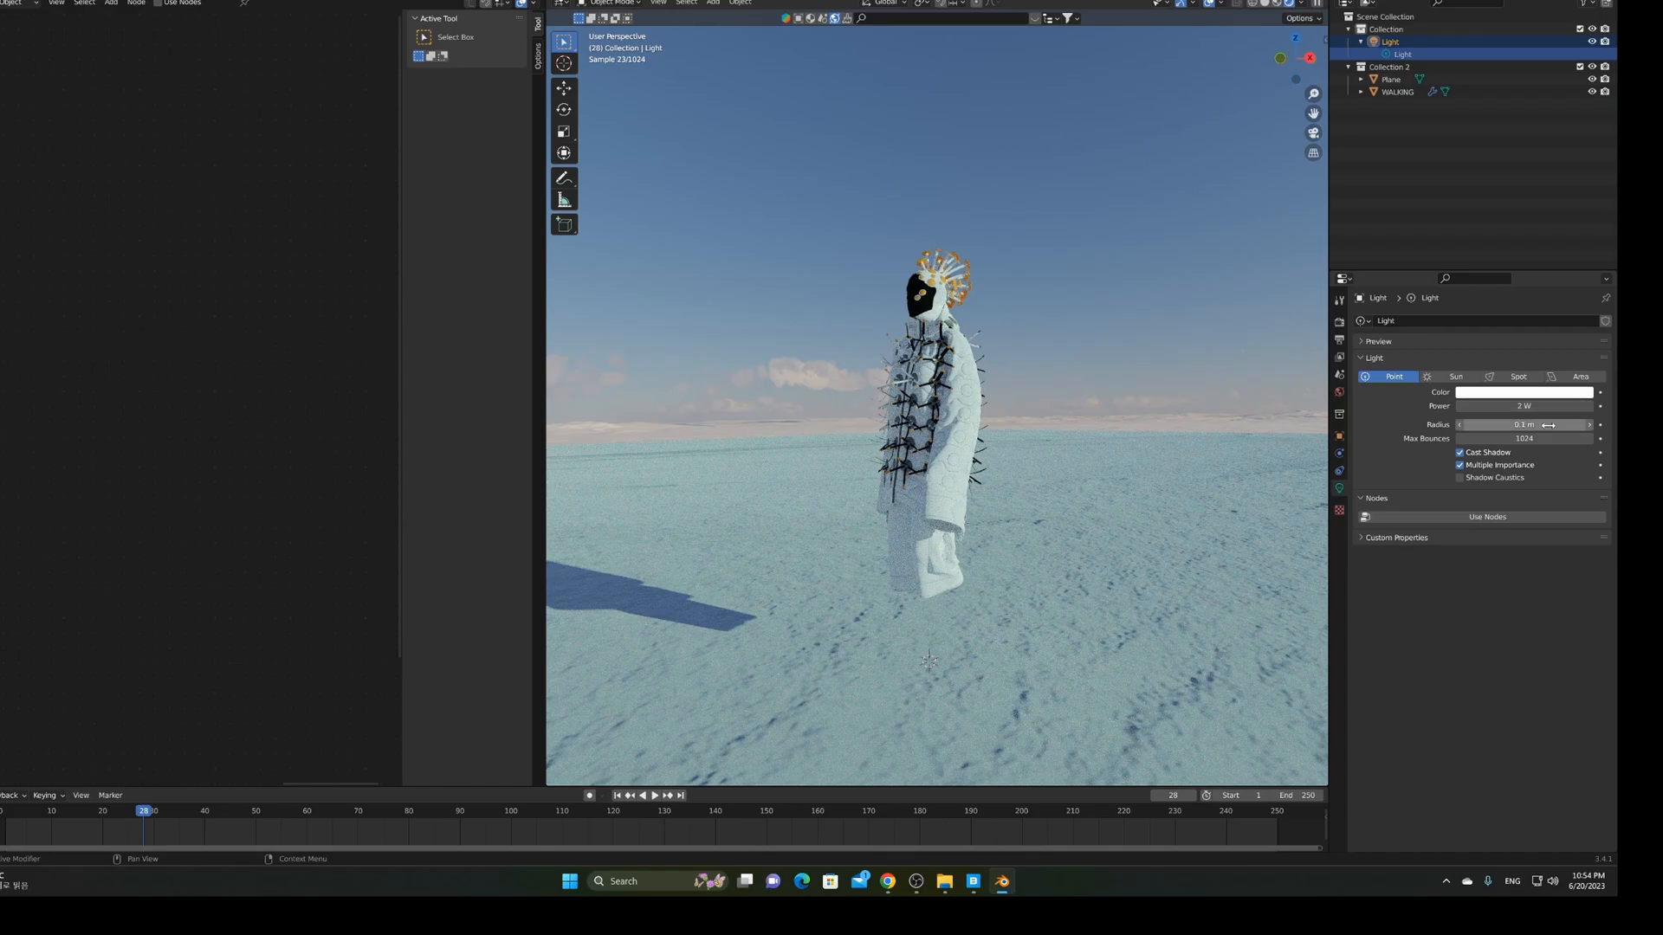
left_click(1544, 407)
type("1000")
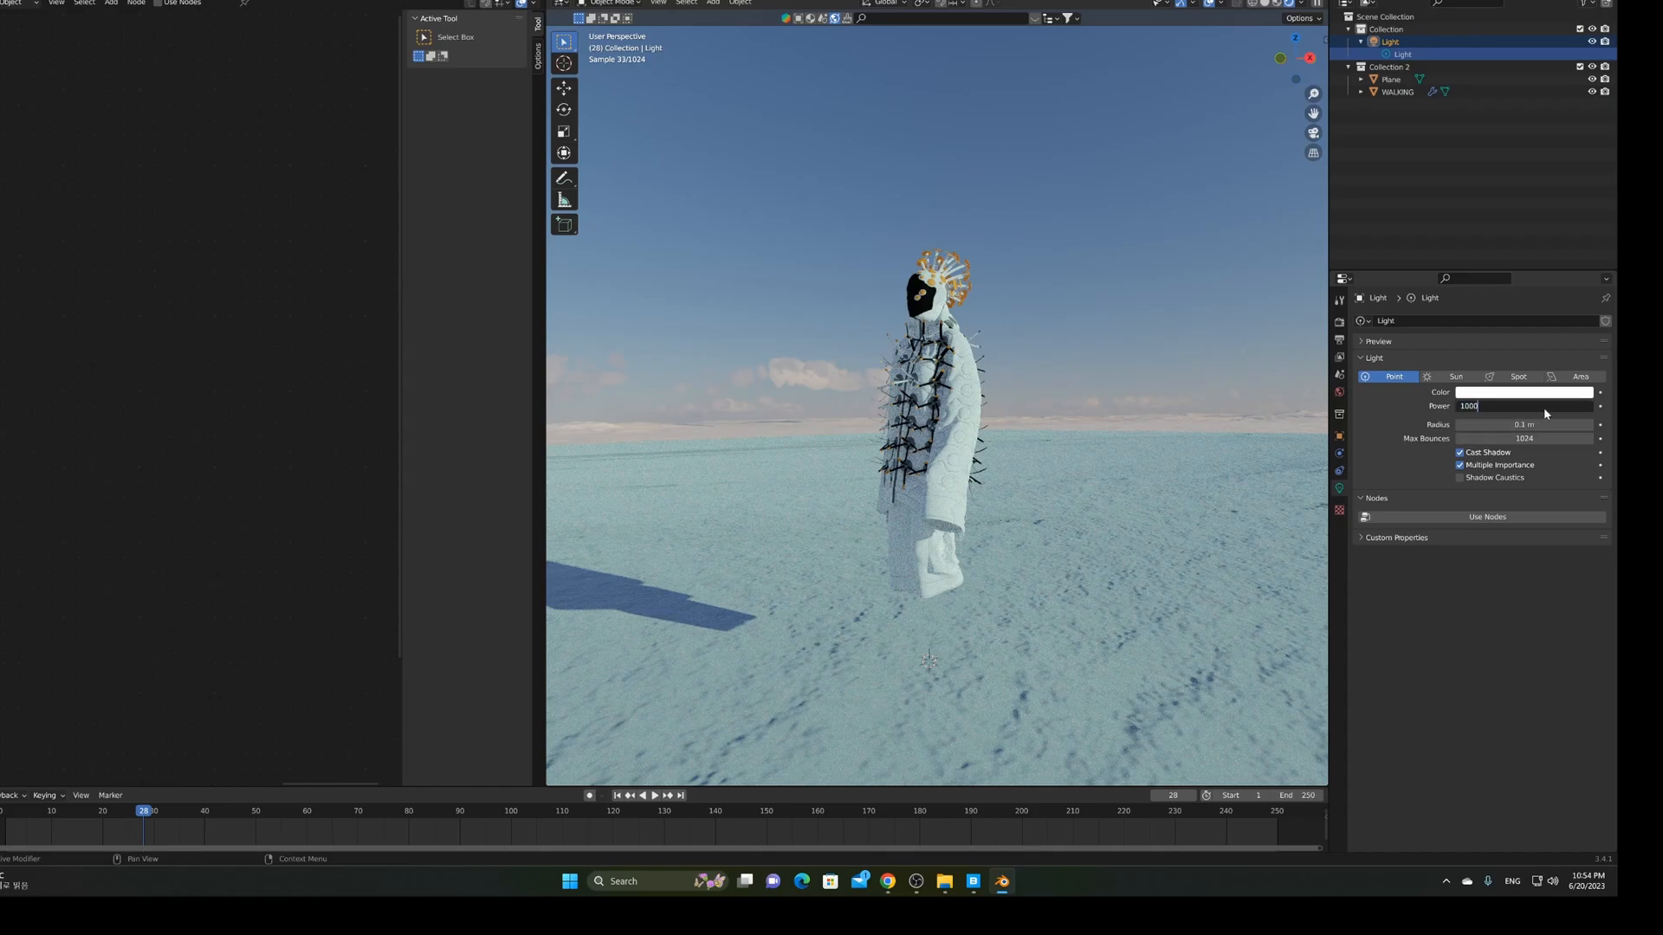
key("Return")
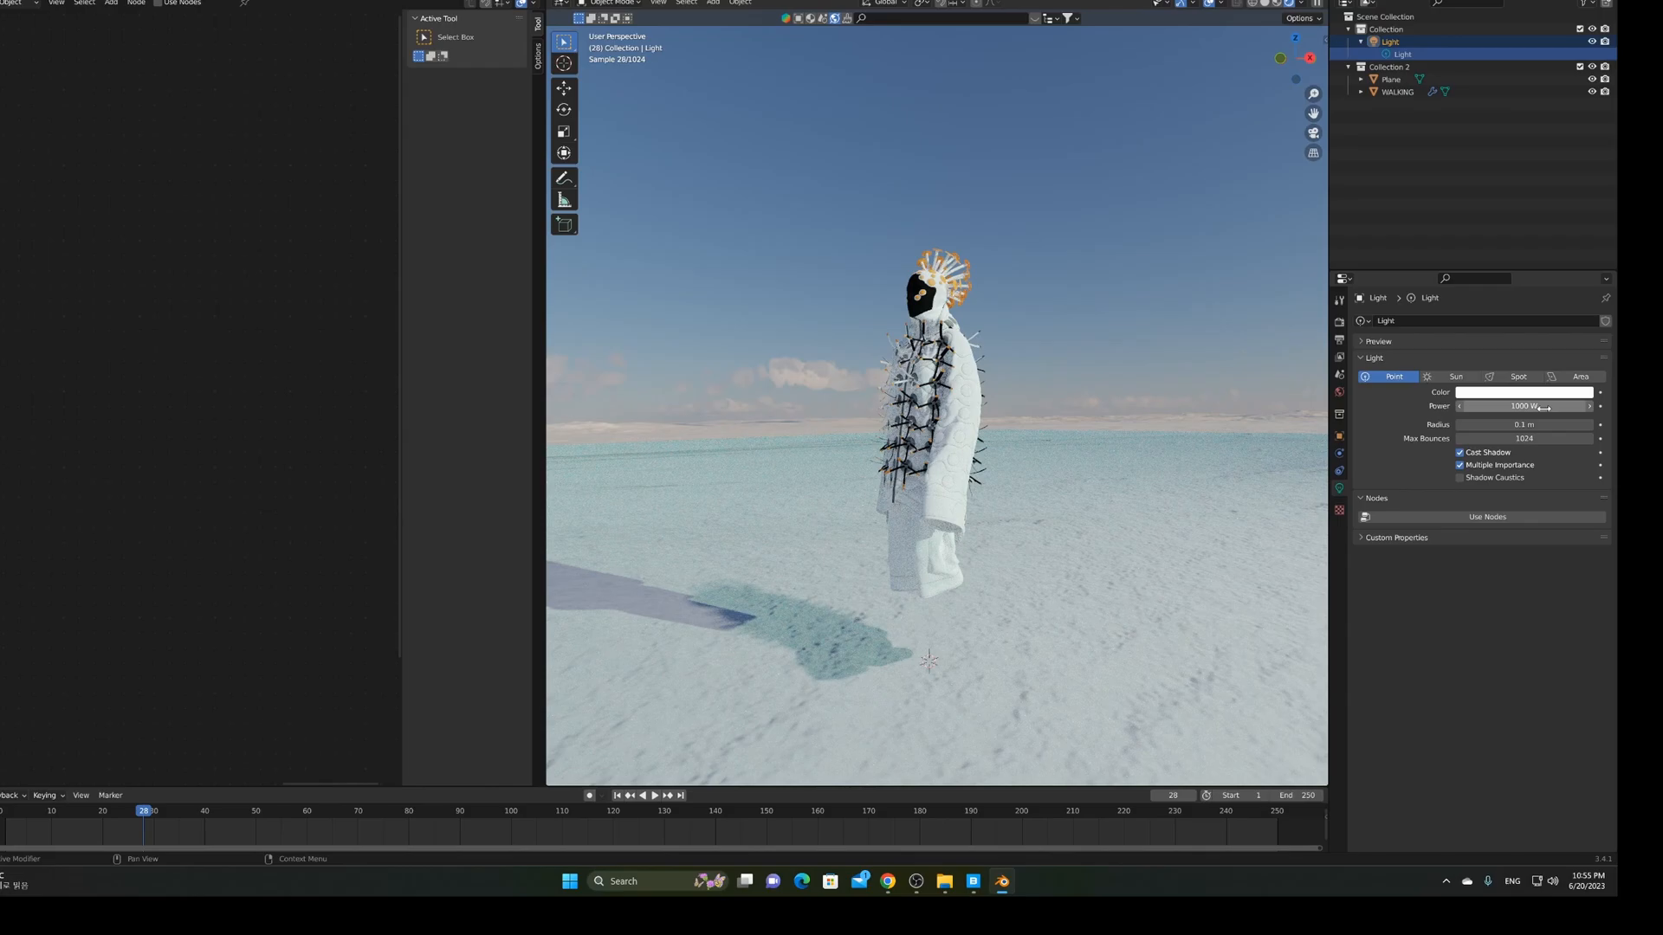
Change the light to a Sun lamp with strength 2
left_click(1456, 376)
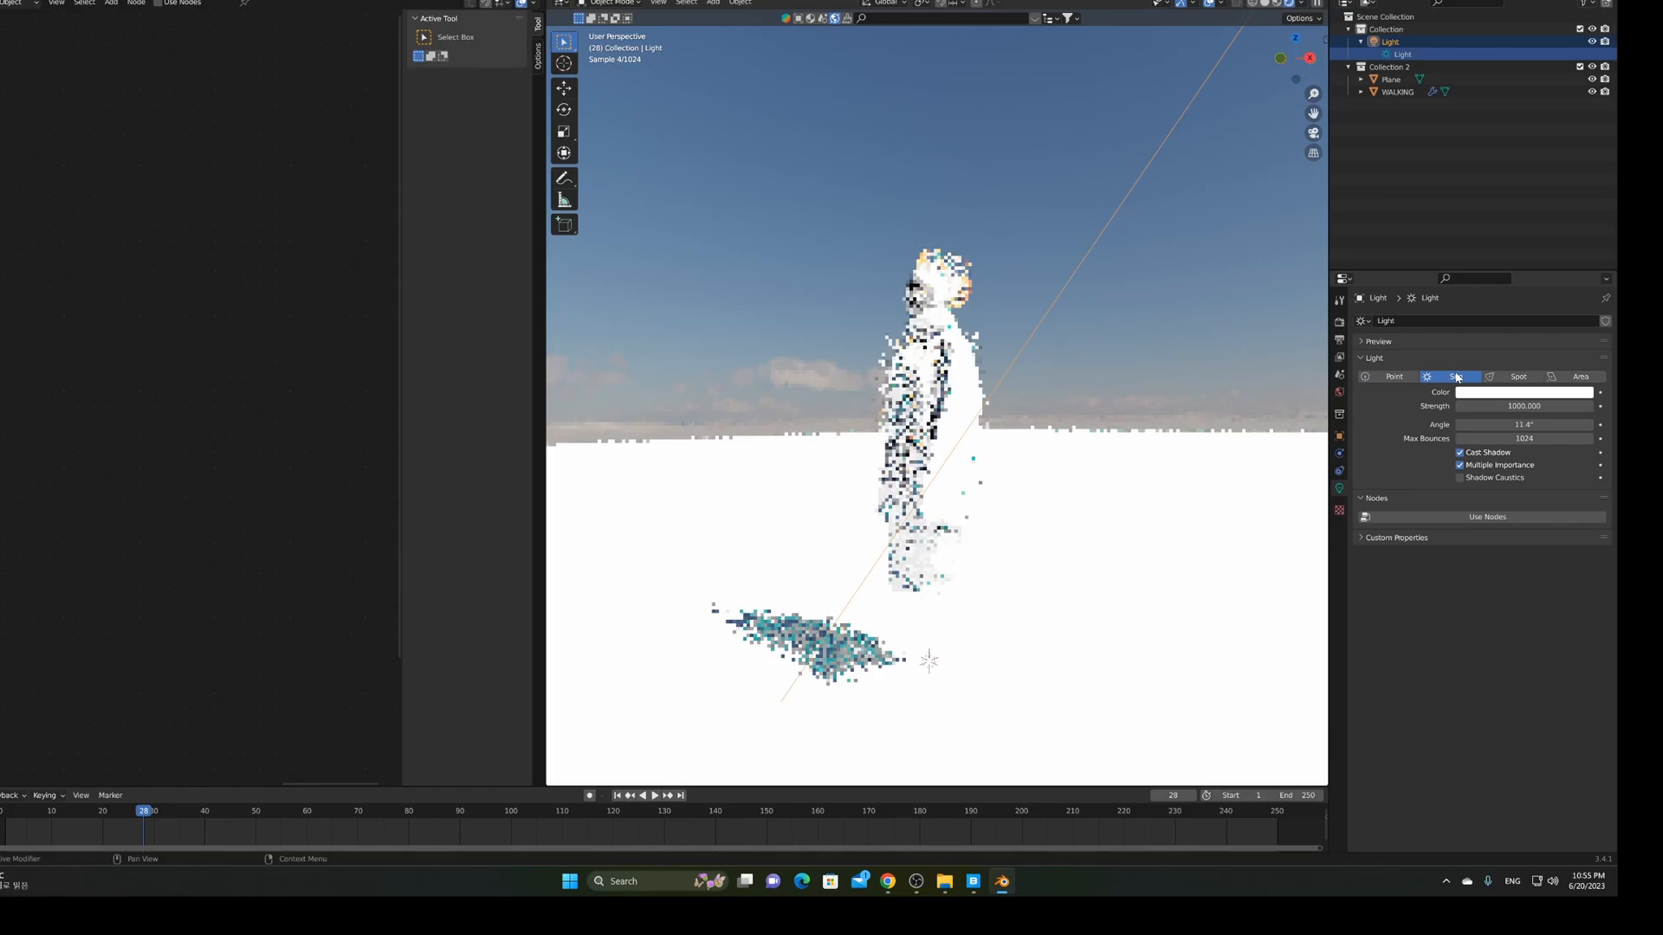
left_click(1526, 406)
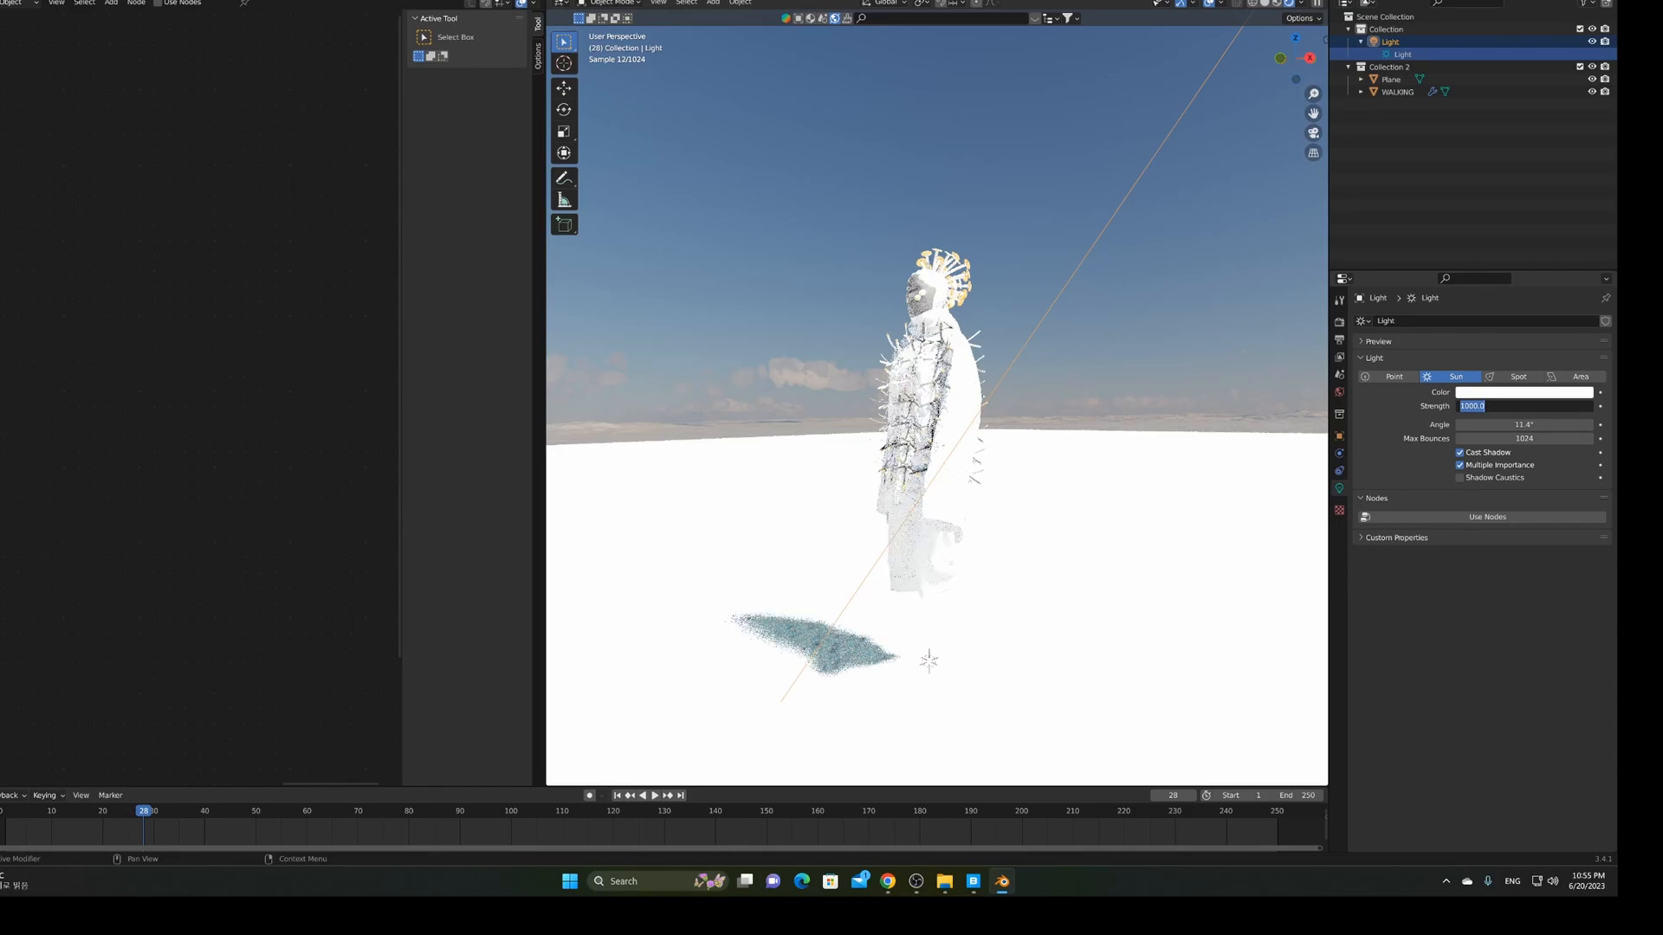
type("2")
key("Return")
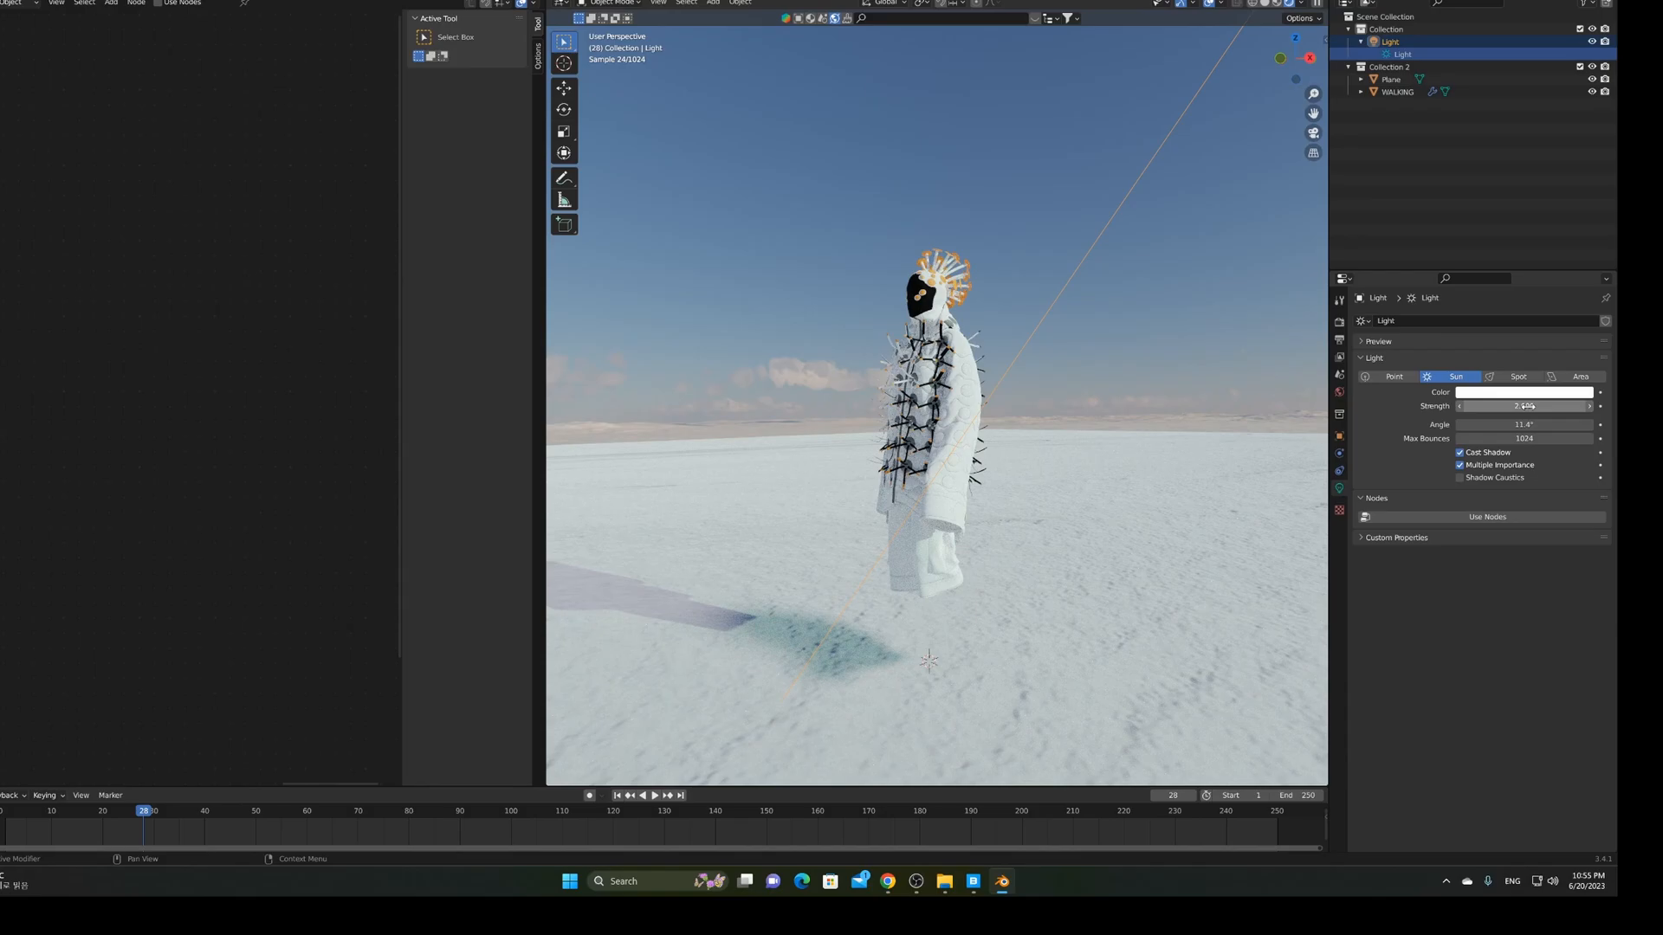
Raise the Sun Strength to 3 and orbit and zoom around the brighter figure
middle_click_drag(1130, 570, 1185, 568)
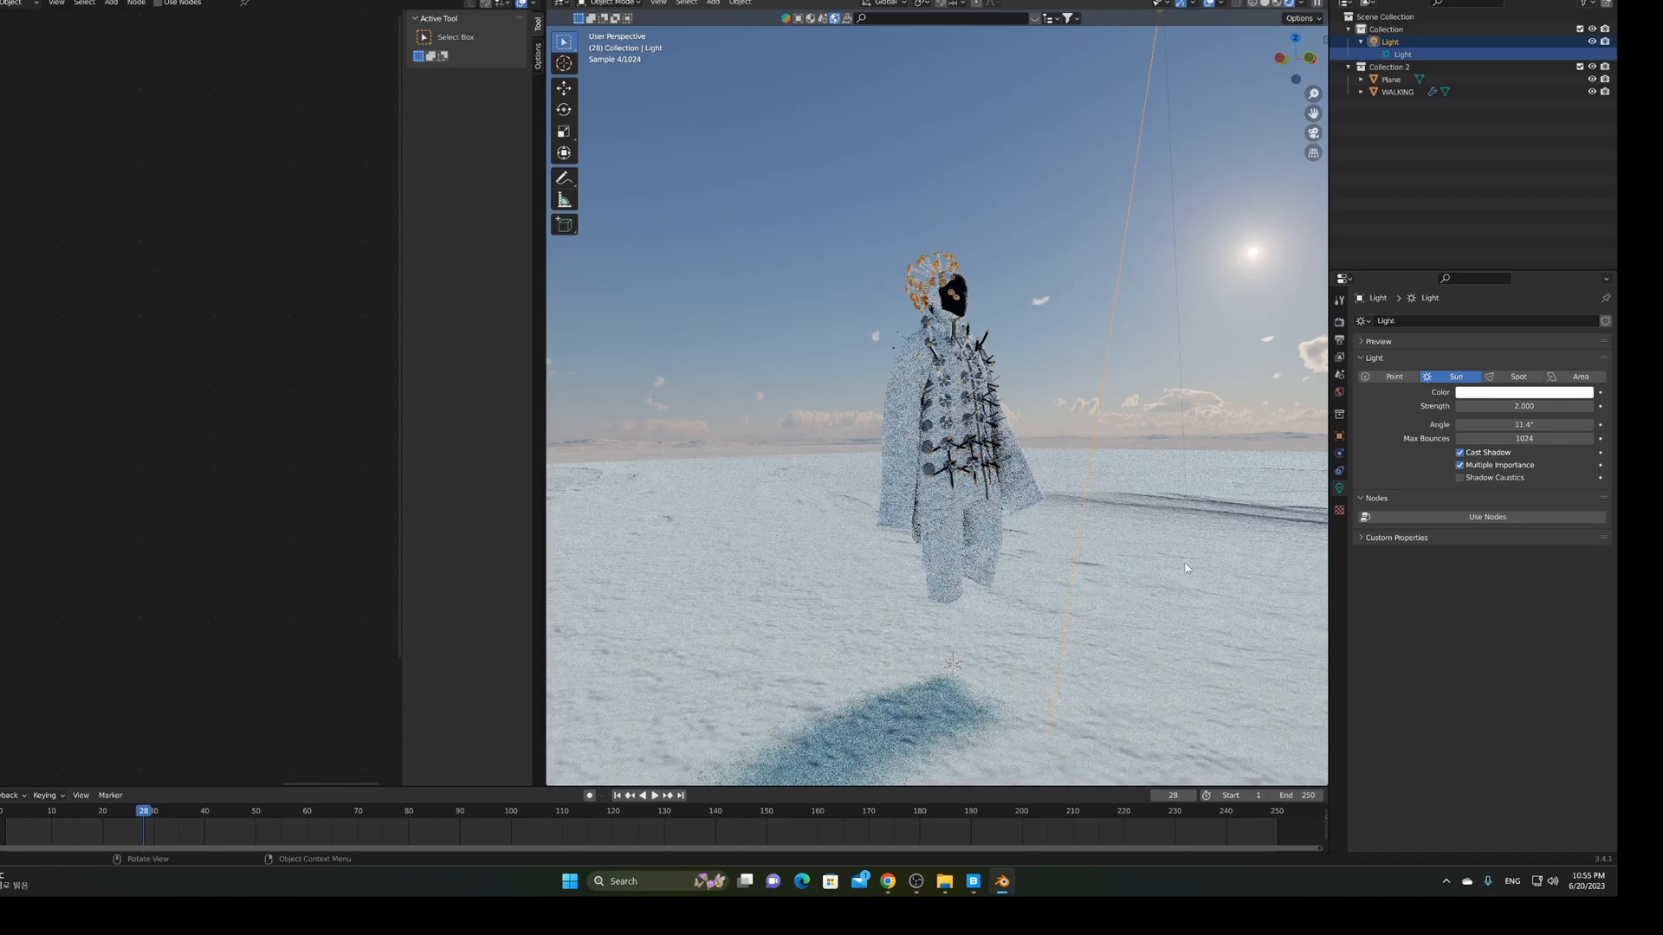
left_click(1524, 406)
type("3")
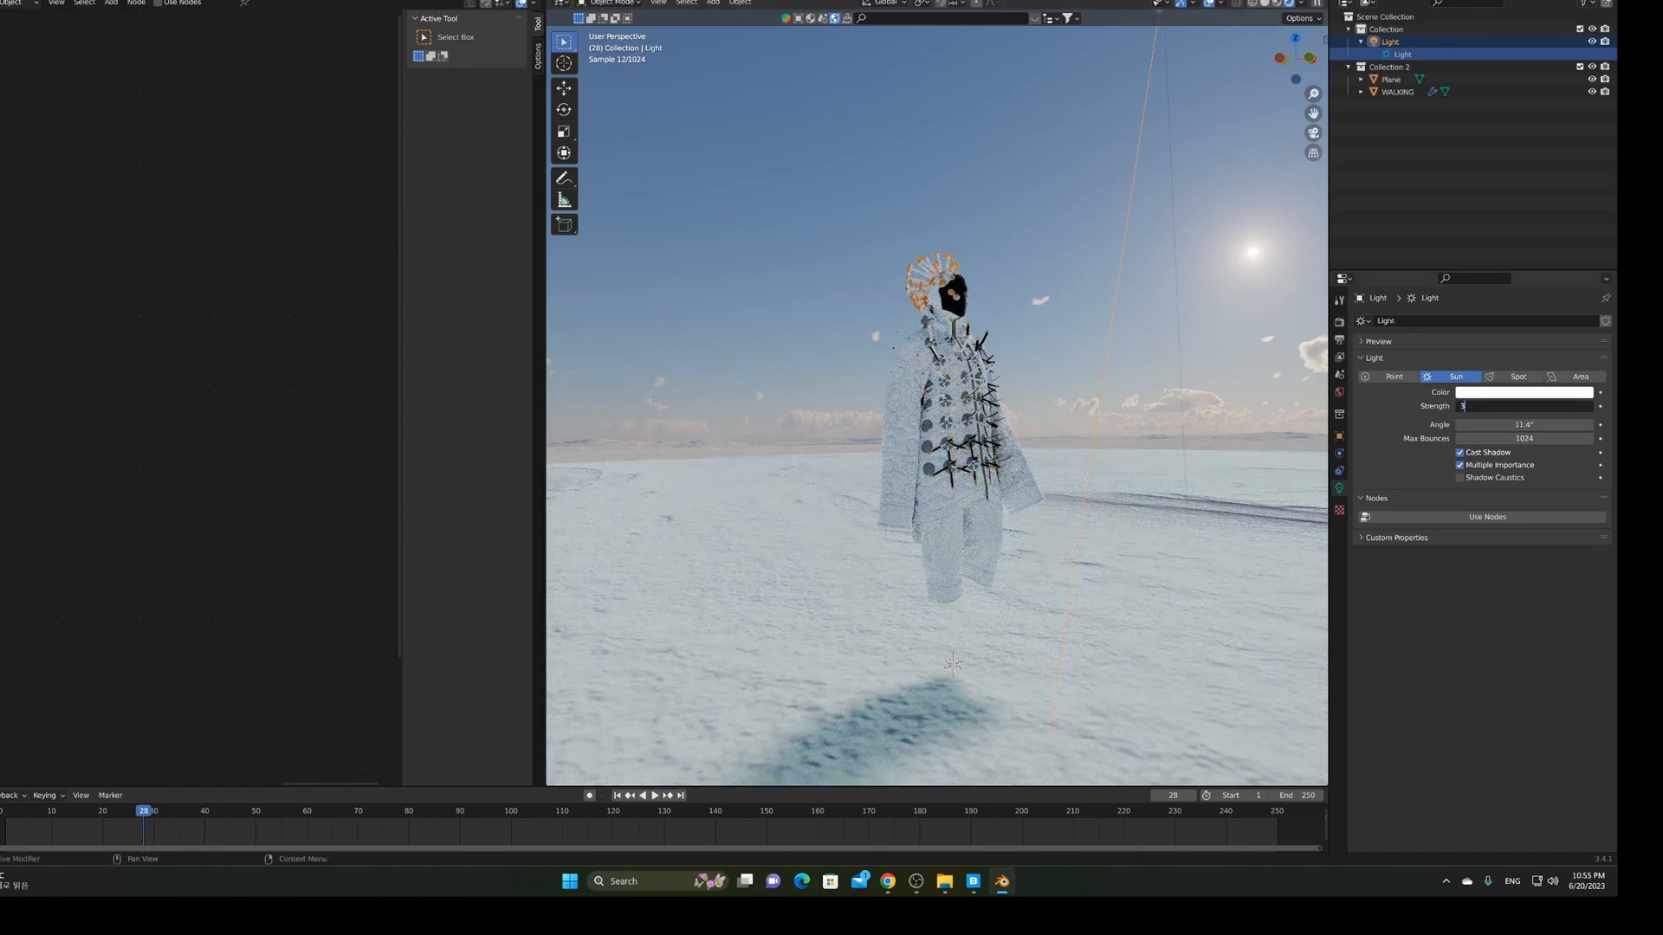
key("Return")
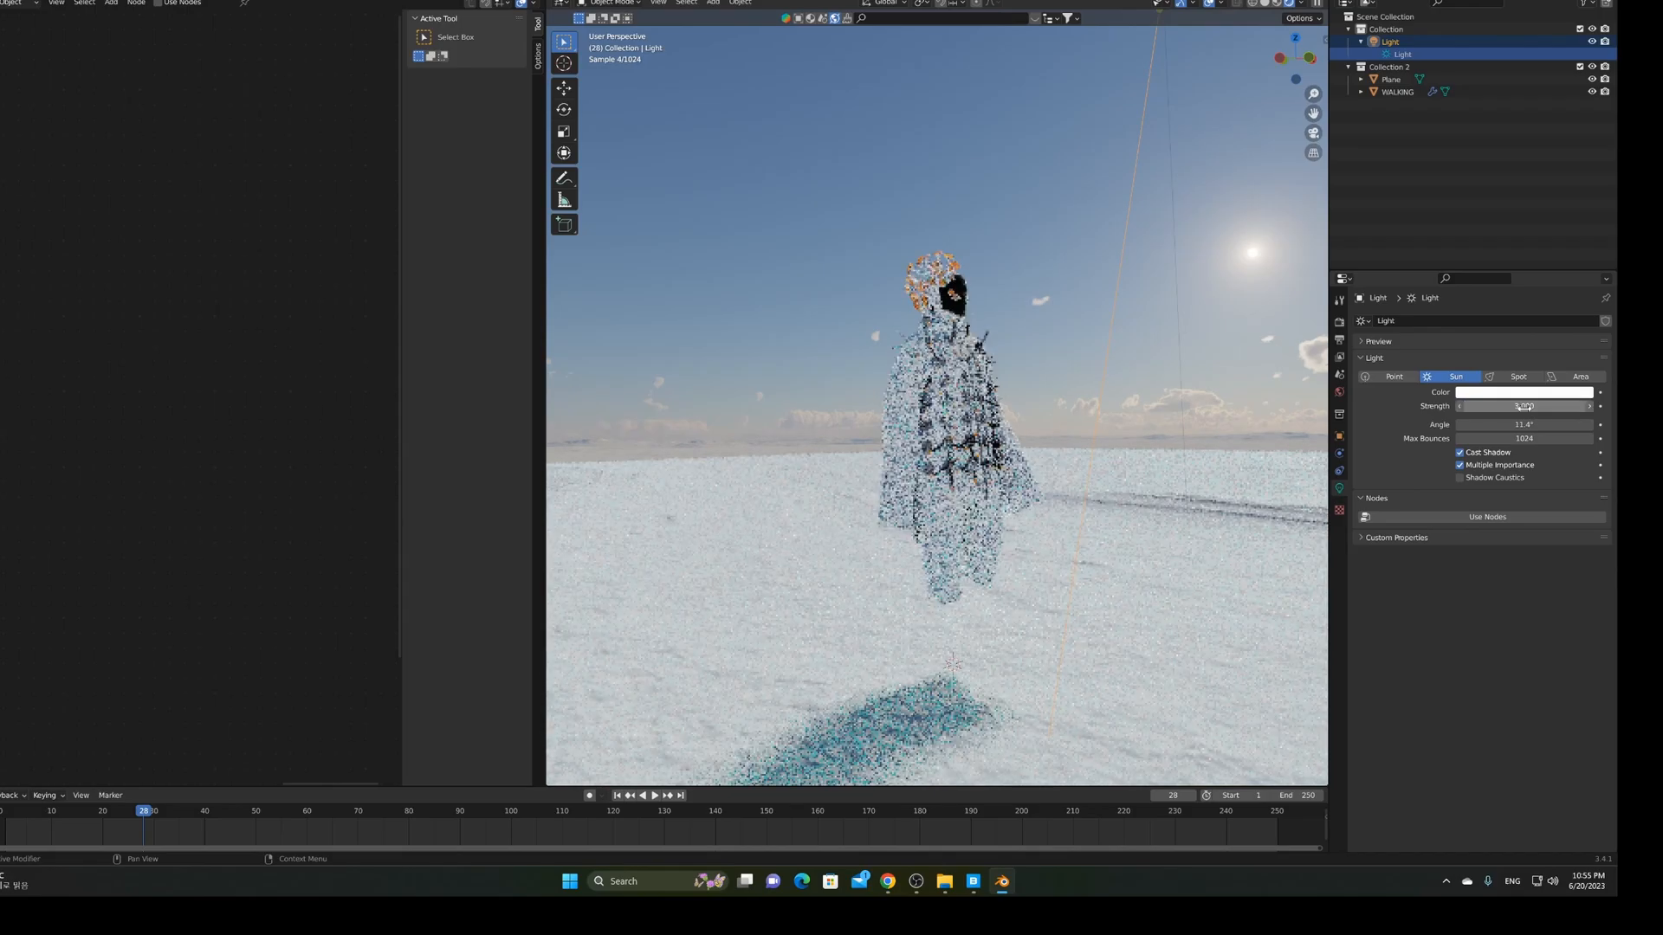
middle_click_drag(1075, 427, 1114, 428)
scroll(1115, 428, "up", 2)
scroll(1114, 428, "up", 5)
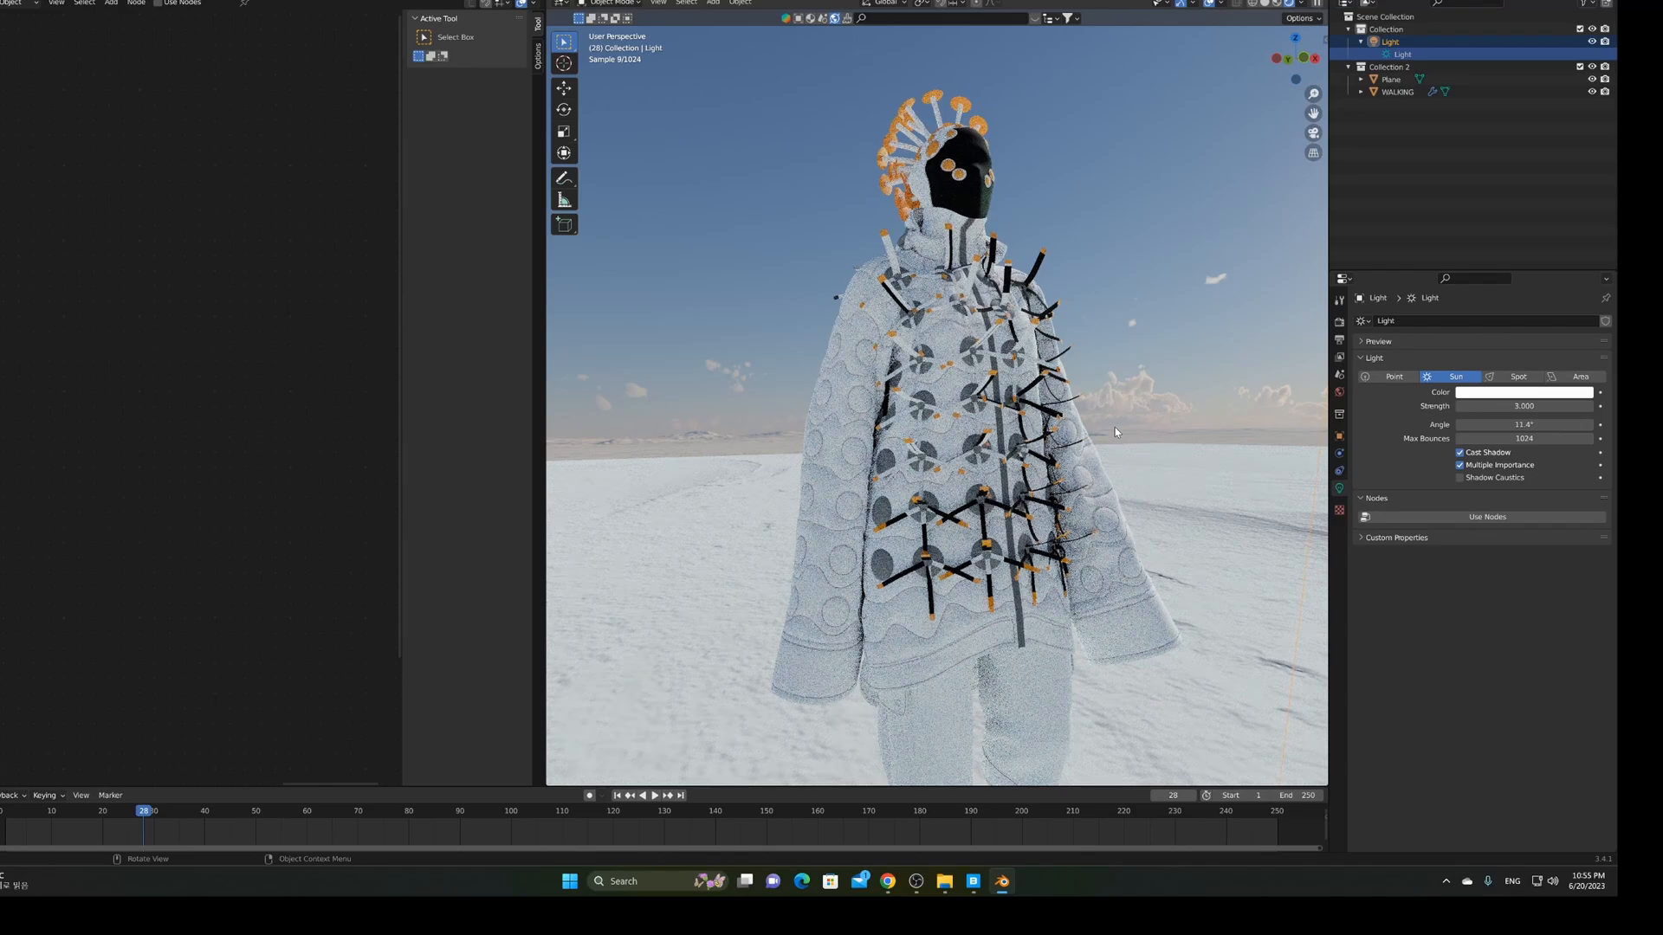
scroll(1114, 427, "down", 2)
scroll(1114, 428, "down", 2)
scroll(1067, 582, "down", 2)
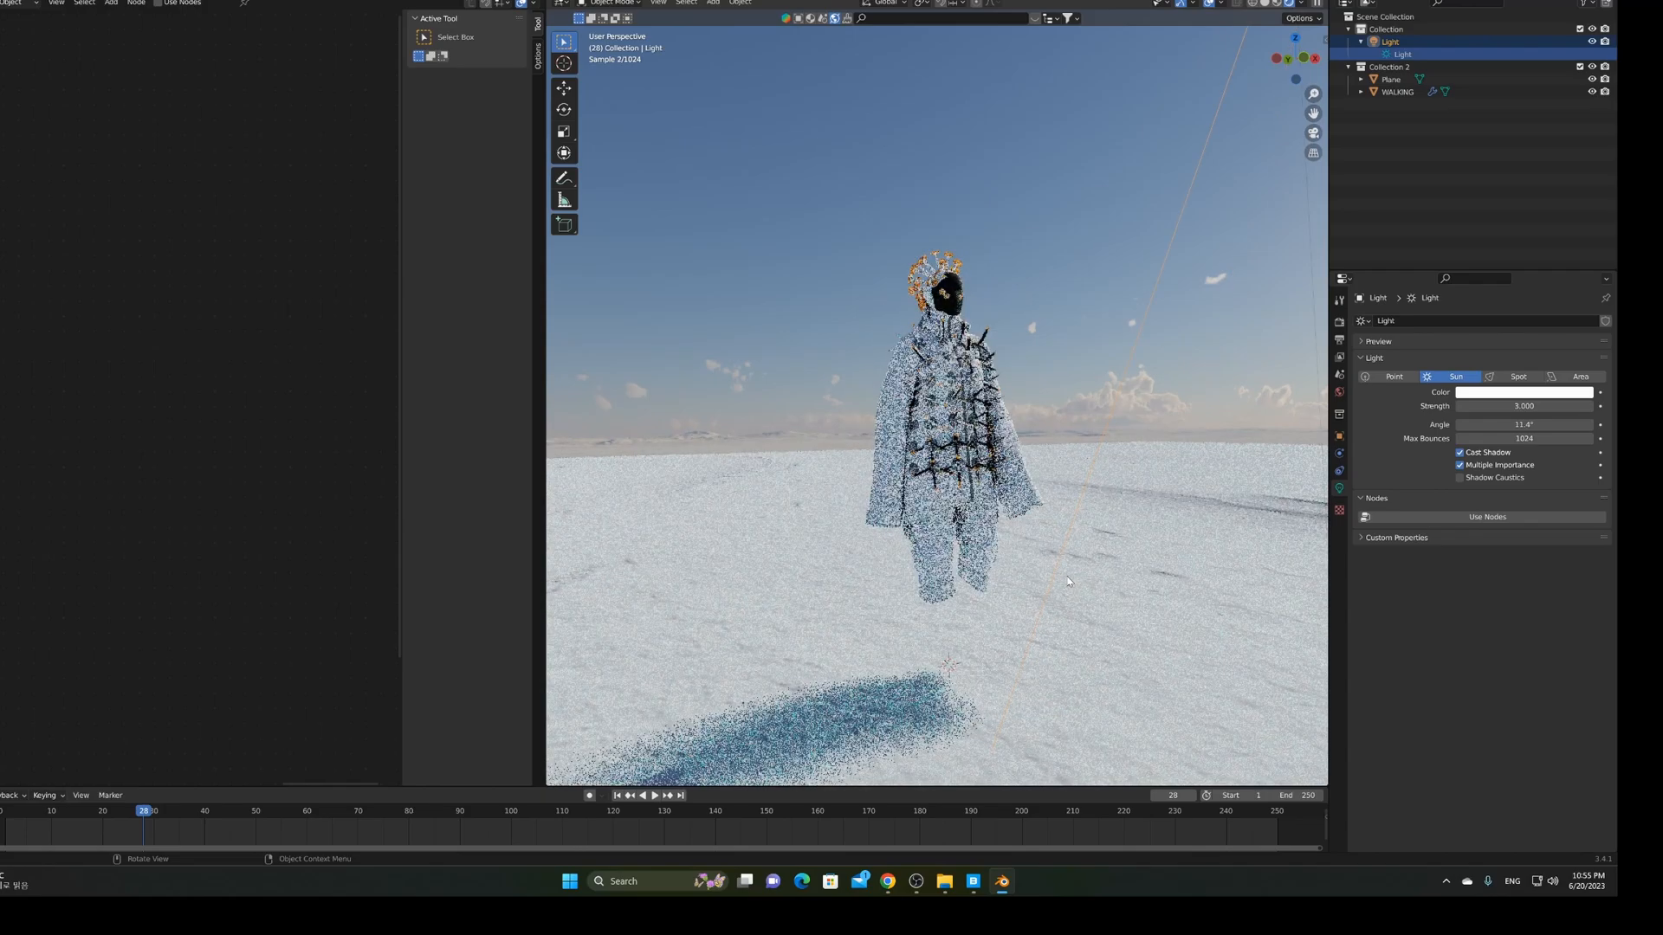
scroll(1039, 665, "up", 1)
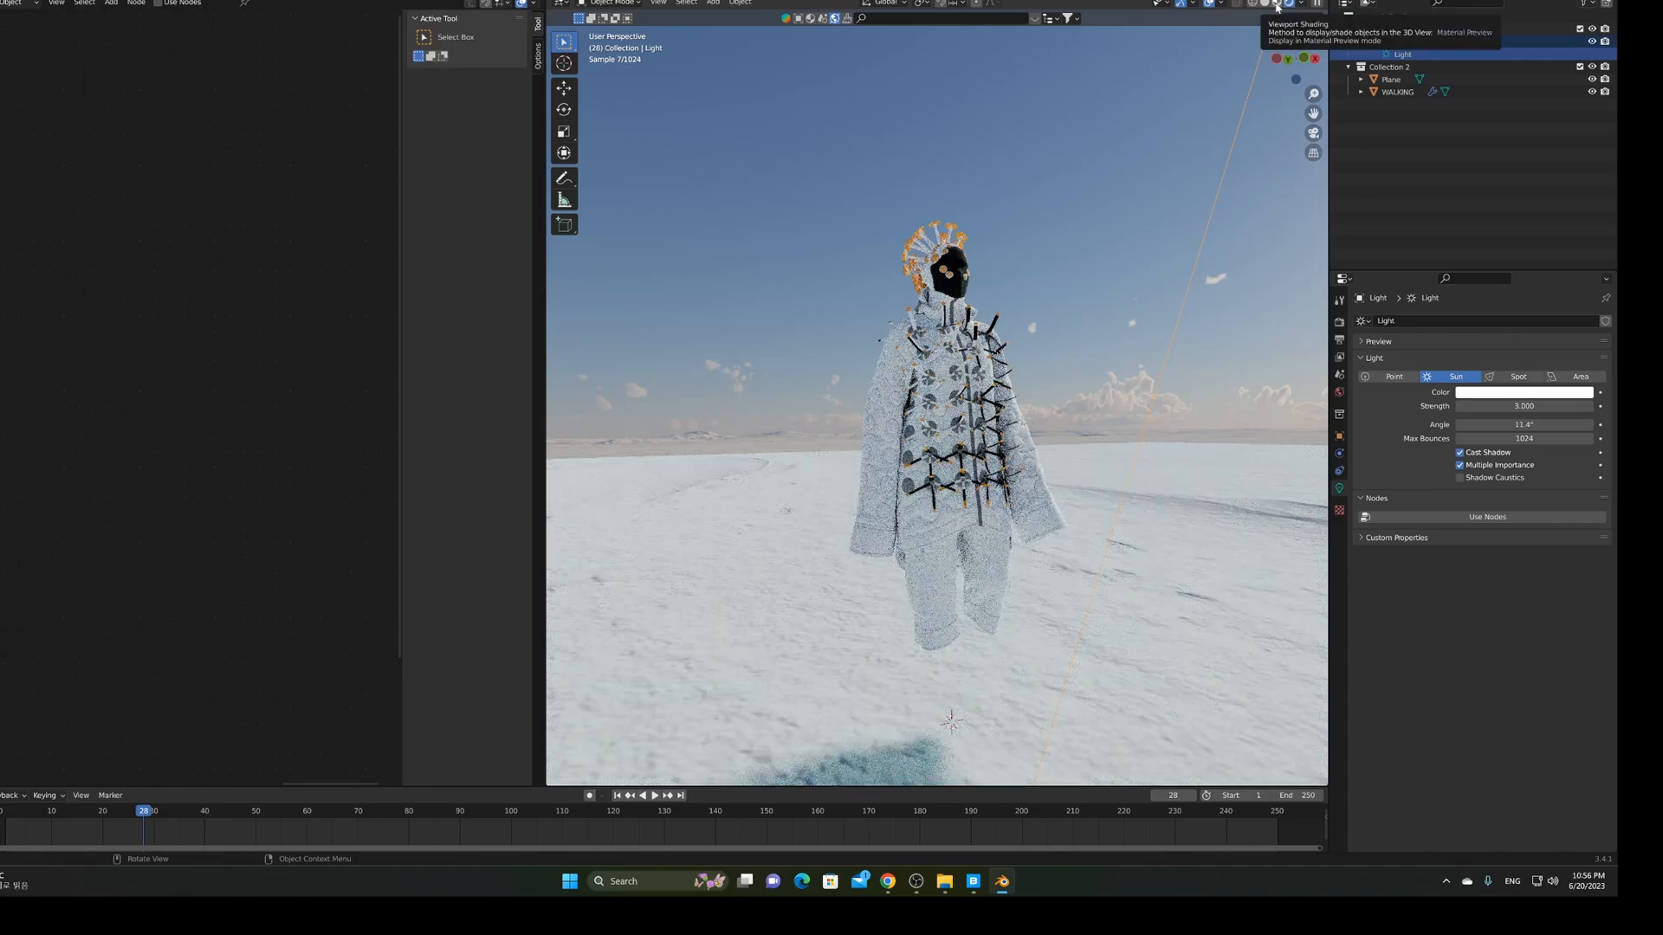
In Material Preview, select the snow plane and bring its Mapping node into view
left_click(1276, 5)
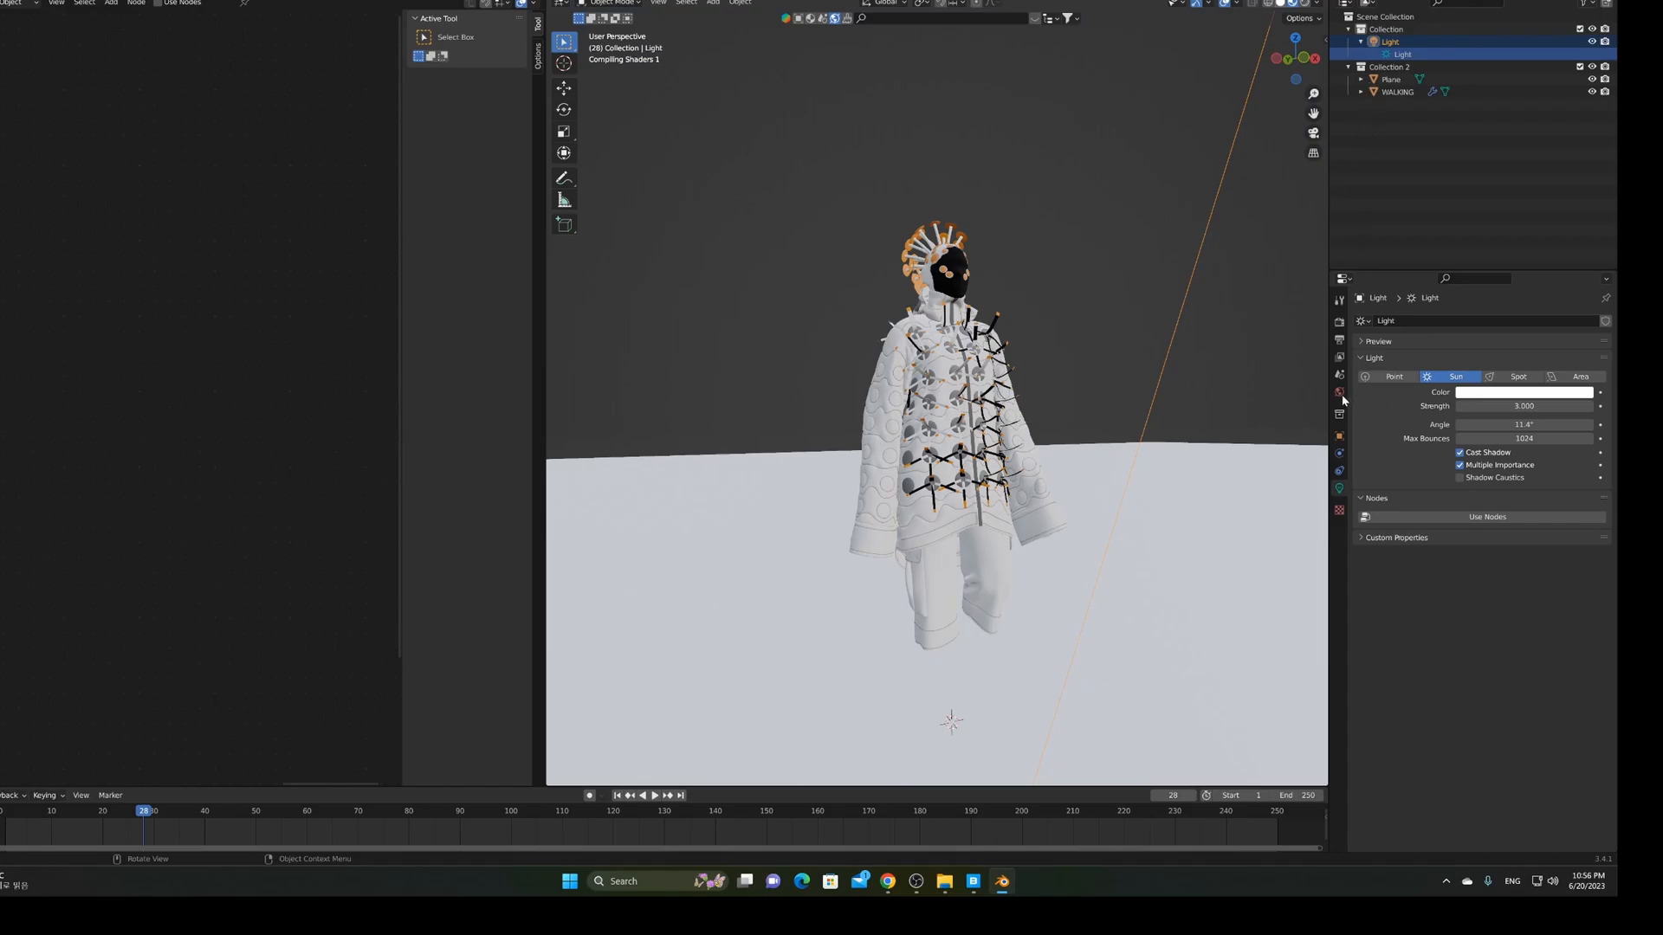
left_click(1214, 482)
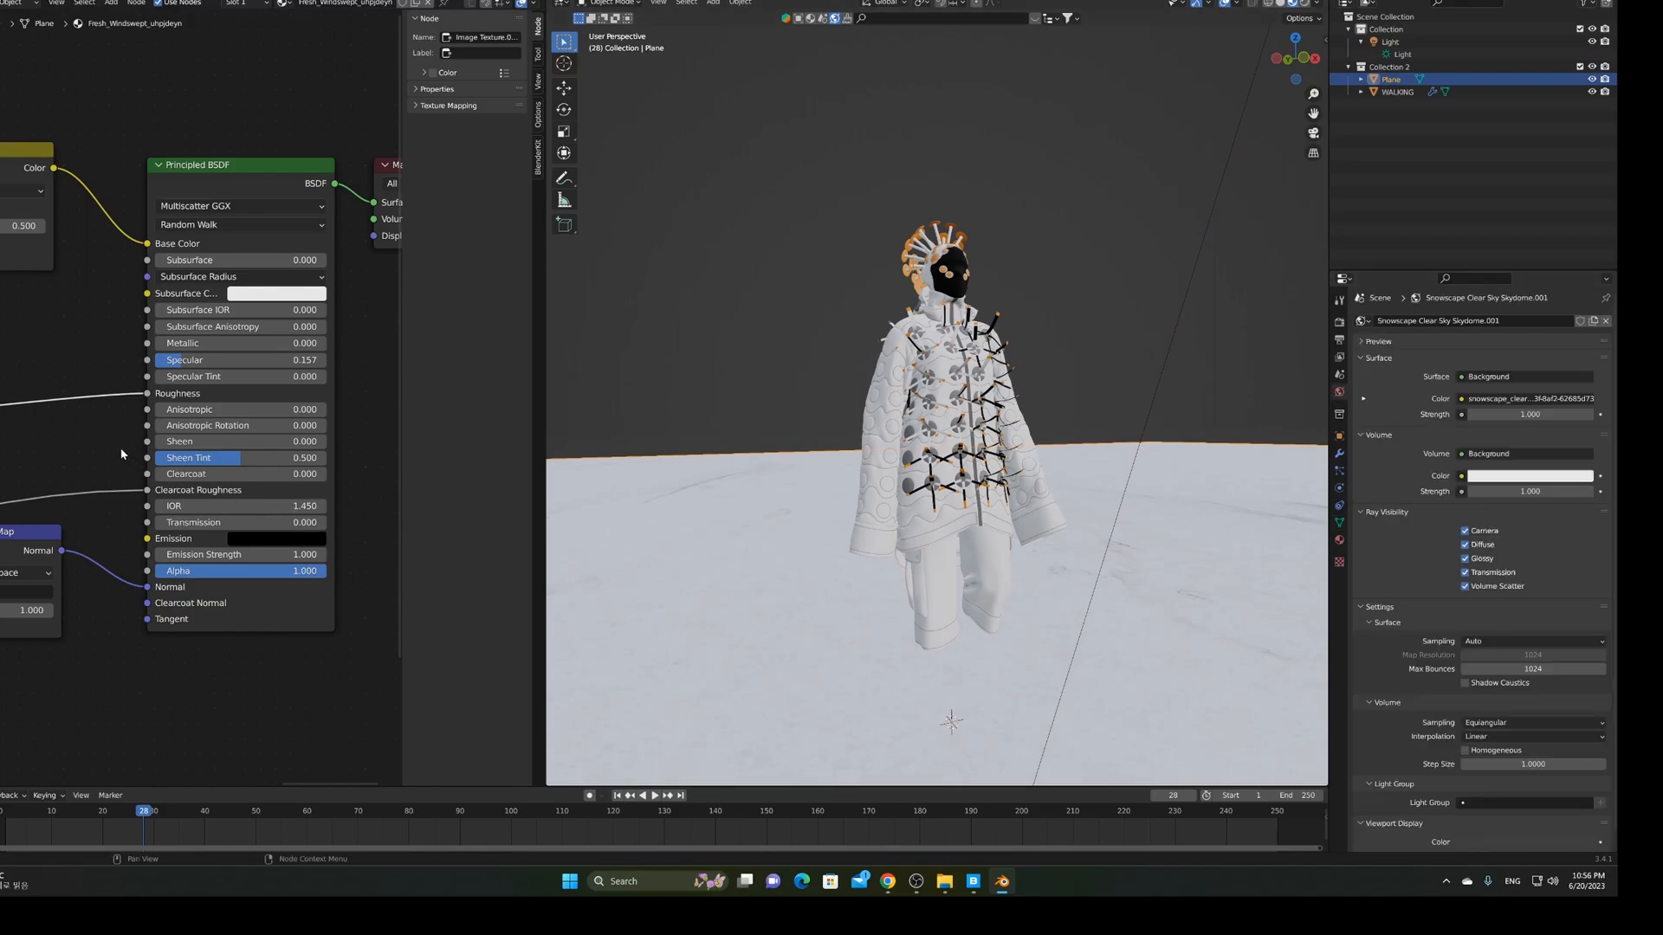
scroll(94, 444, "down", 4)
middle_click_drag(96, 443, 402, 412)
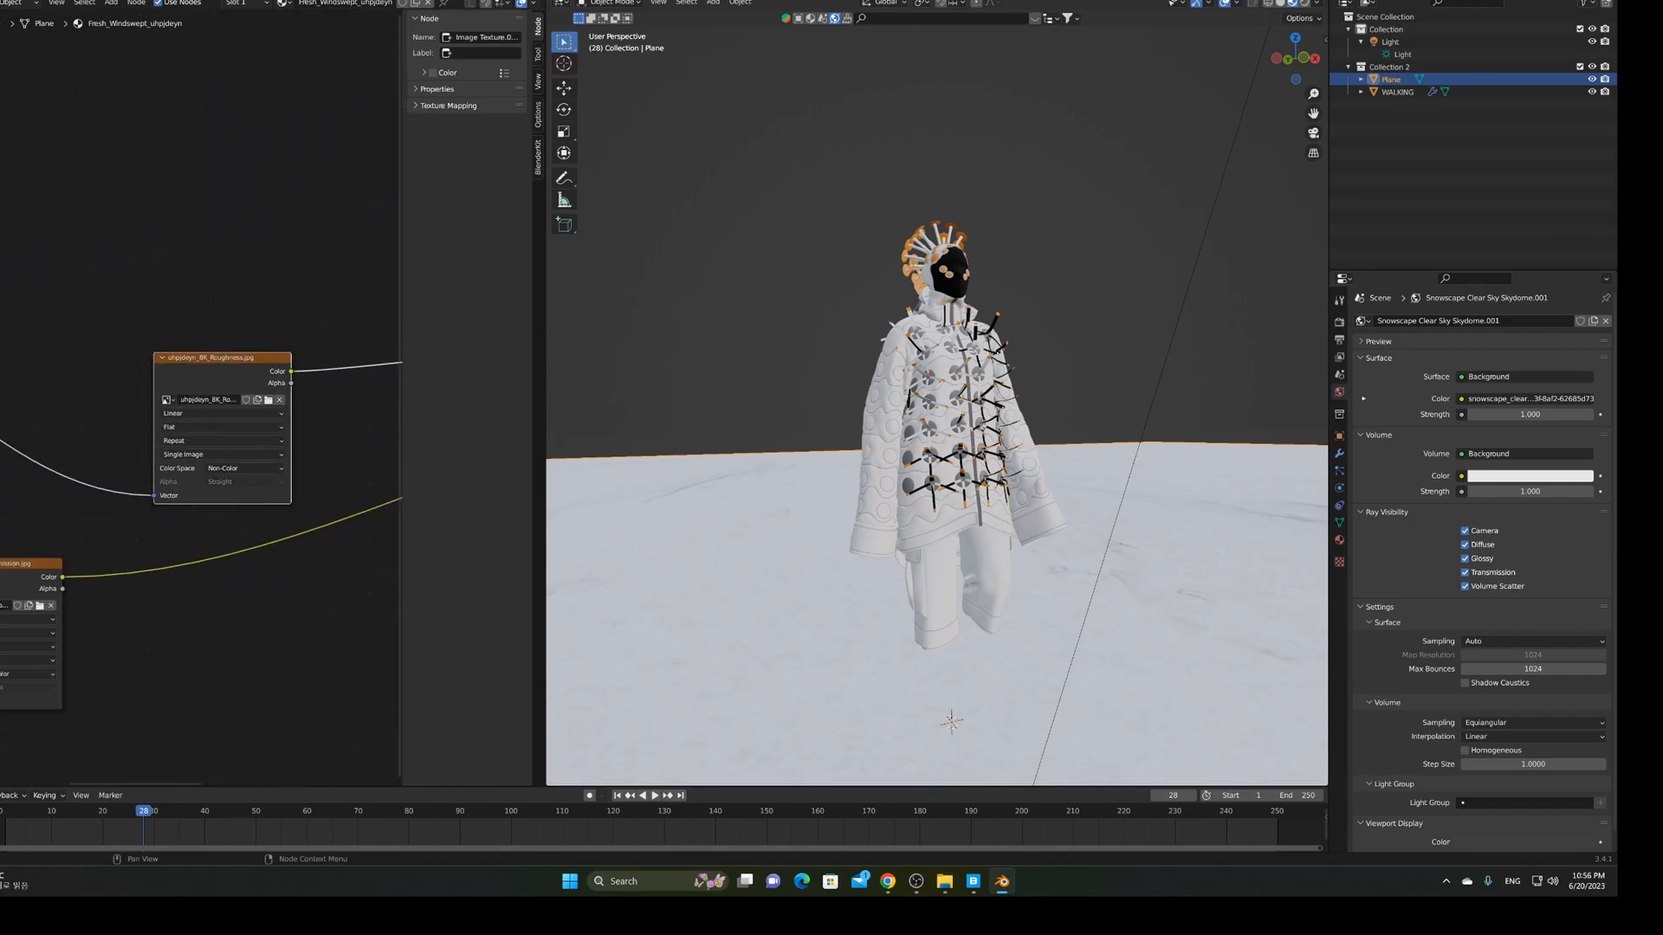
middle_click_drag(26, 451, 306, 393)
scroll(246, 433, "up", 4)
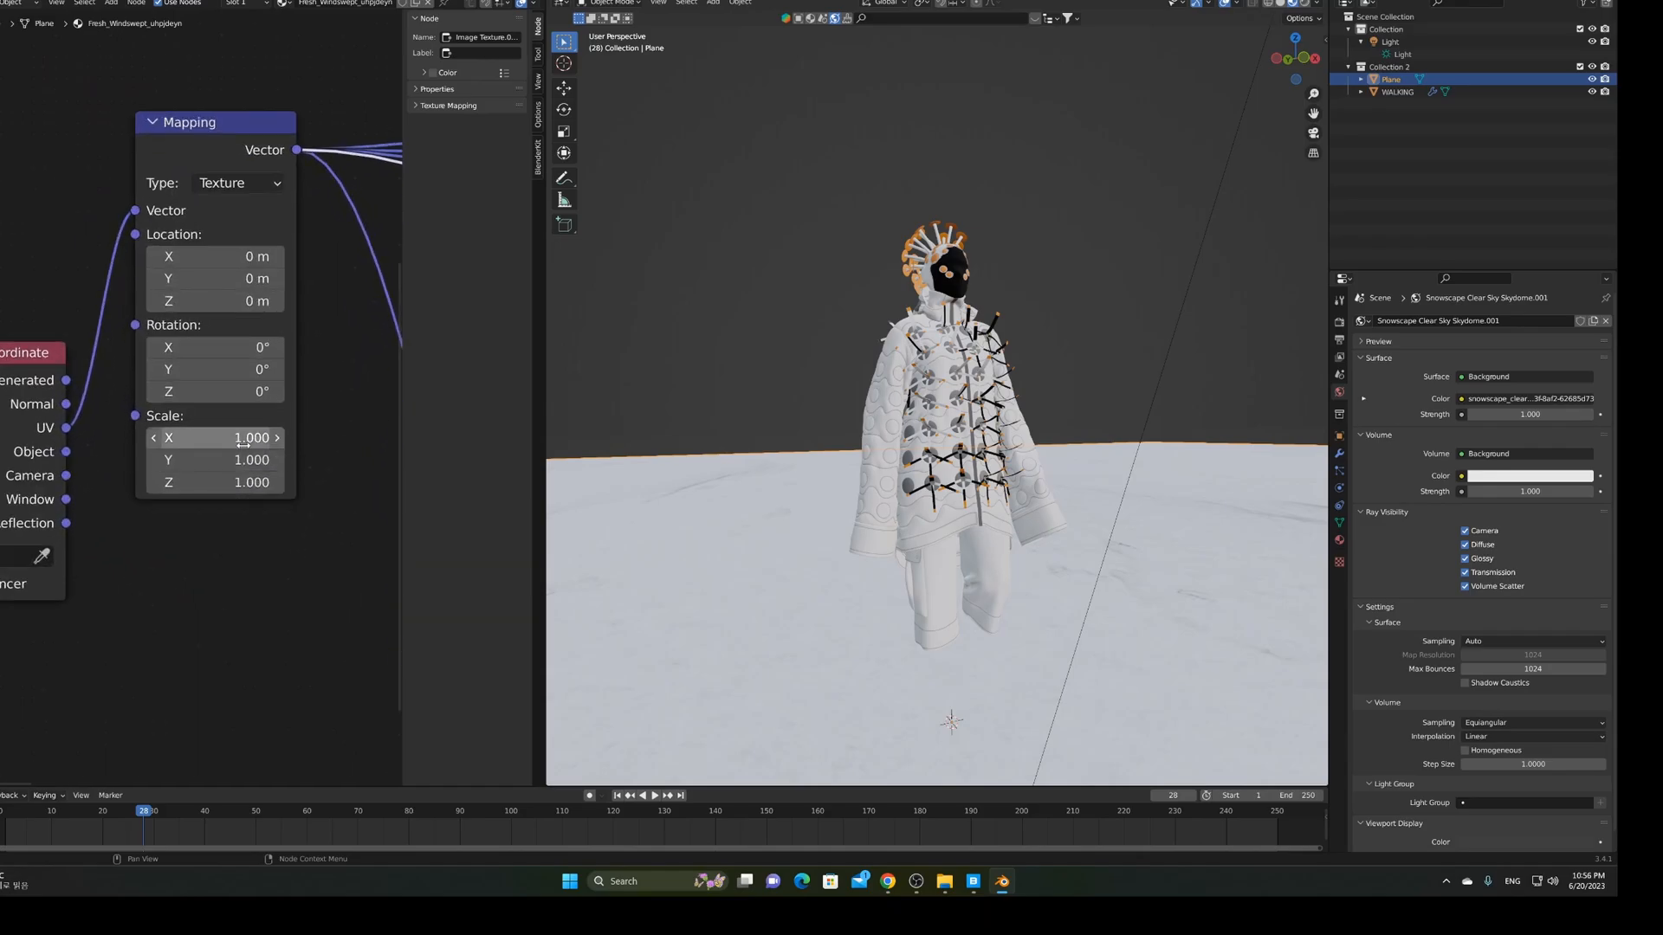
Enter 0.3 for the Mapping node's Scale X, Y and Z
double_click(221, 438)
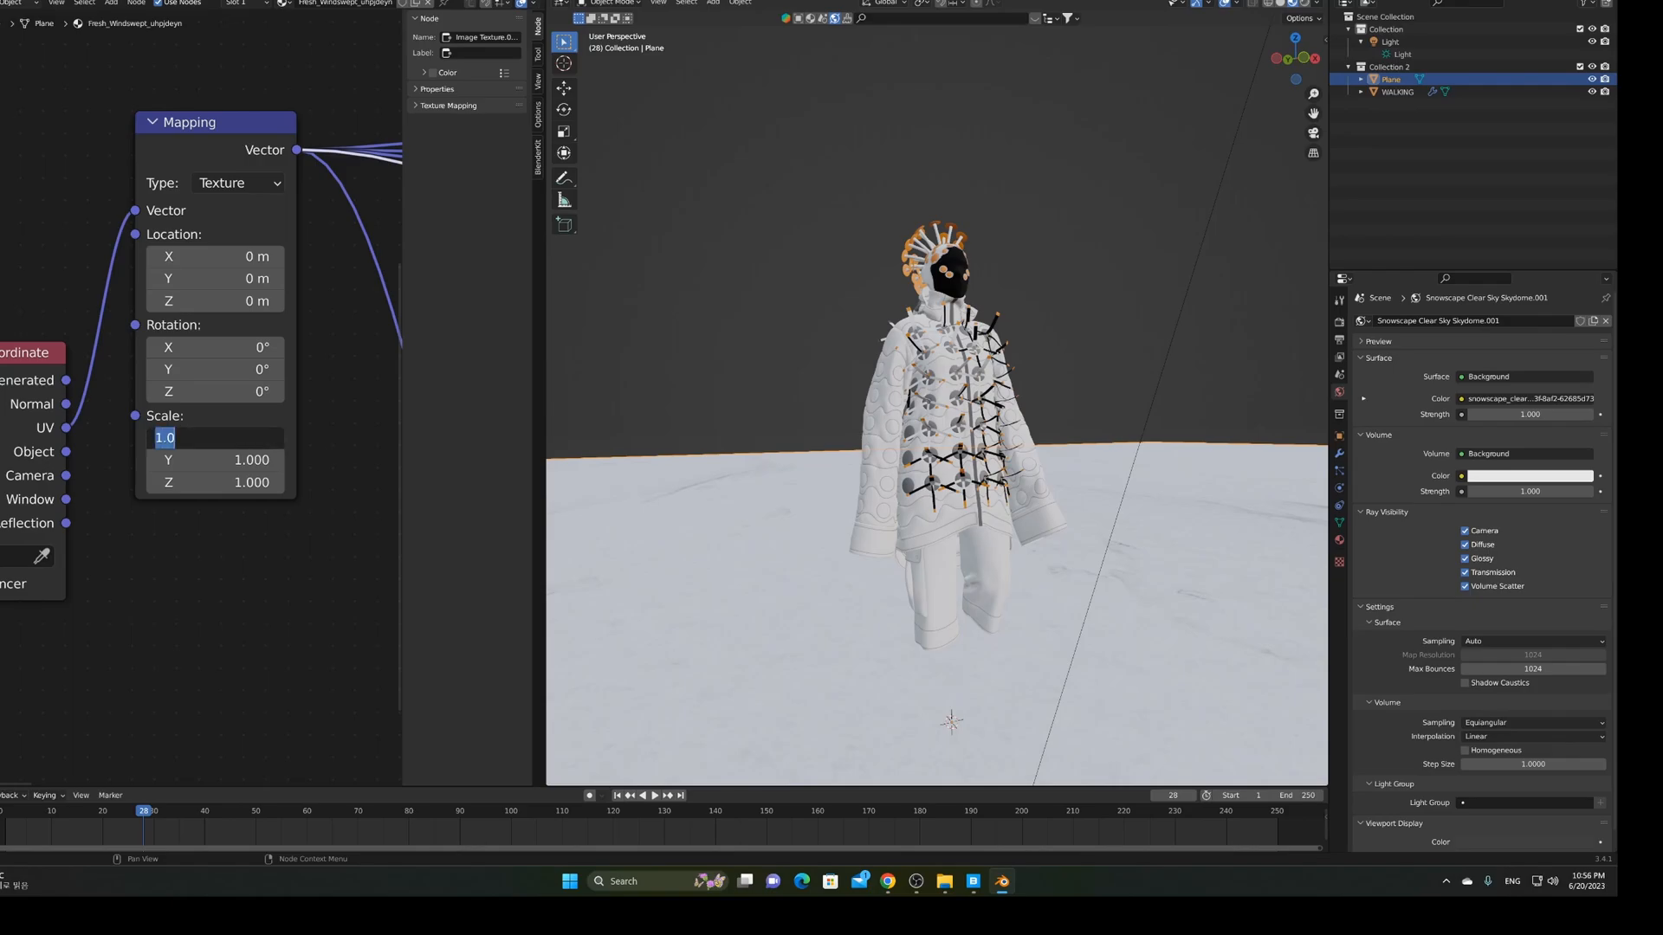
type("0.3")
key("Return")
double_click(235, 458)
type("0.3")
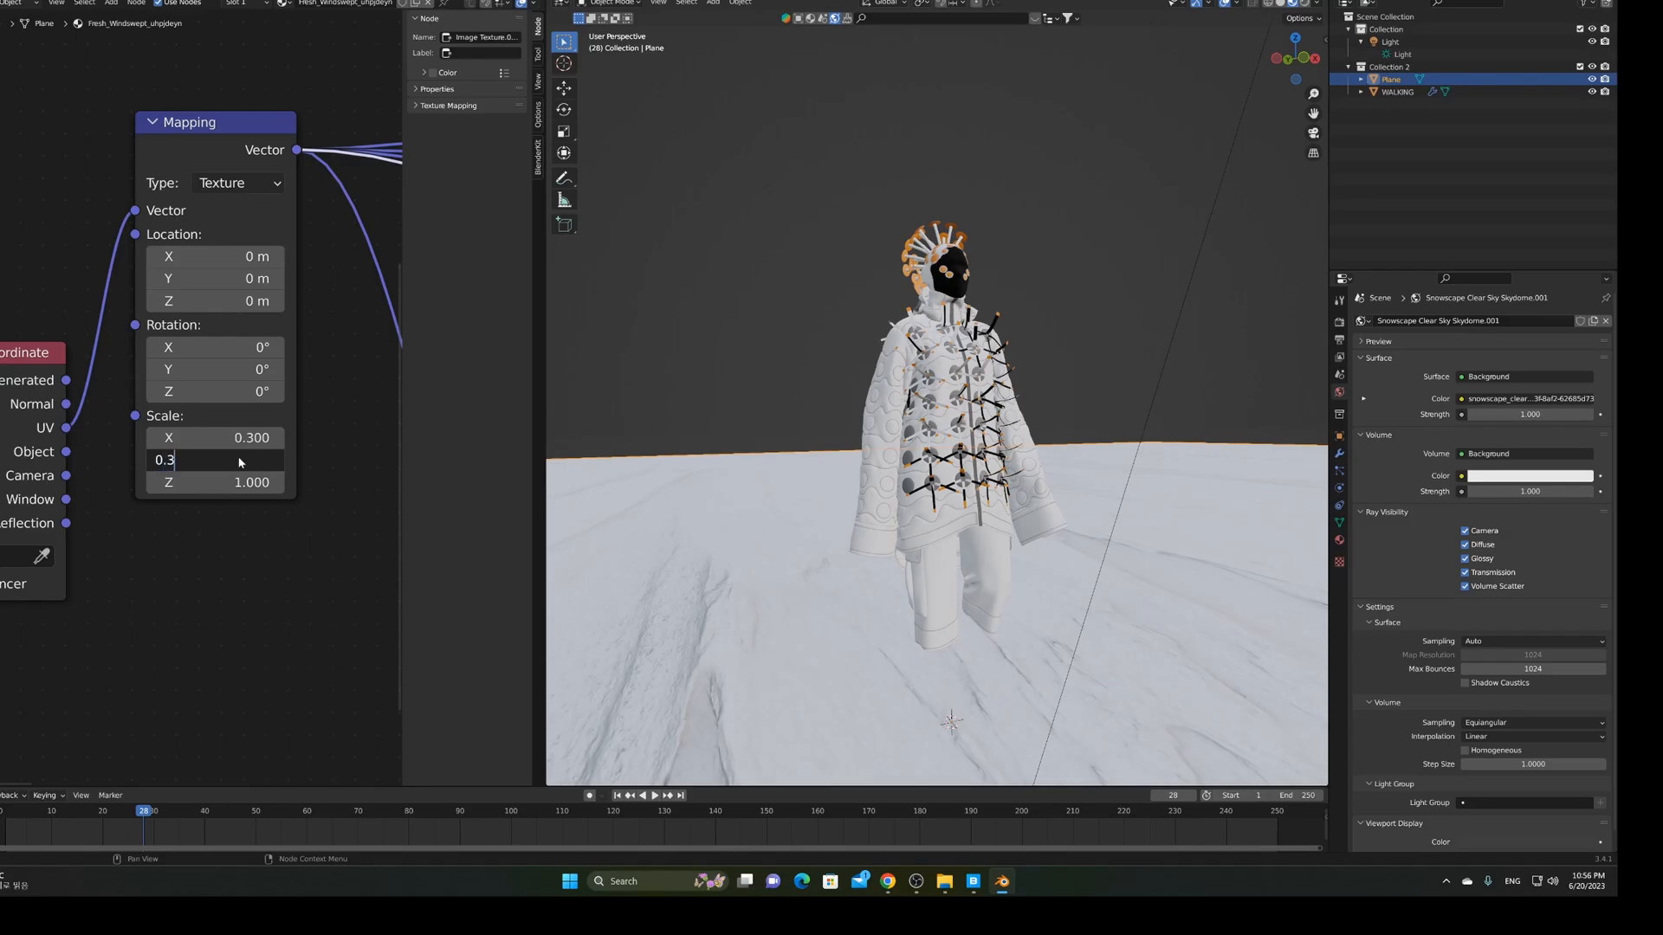
key("Return")
double_click(237, 482)
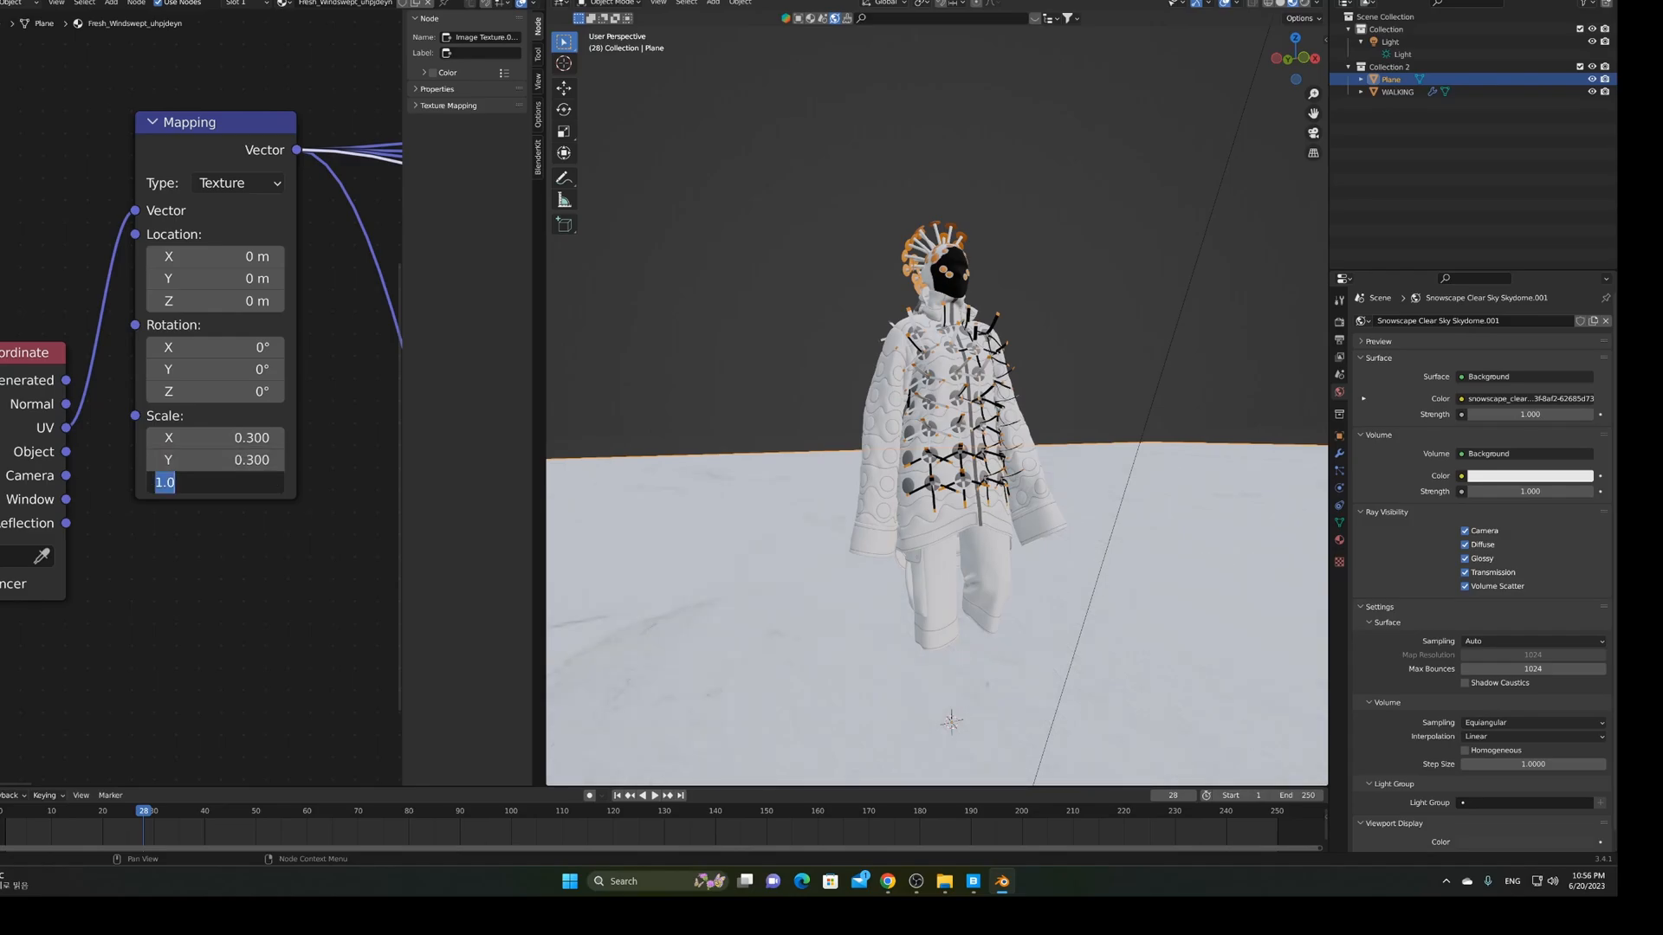
type("0.3")
key("Return")
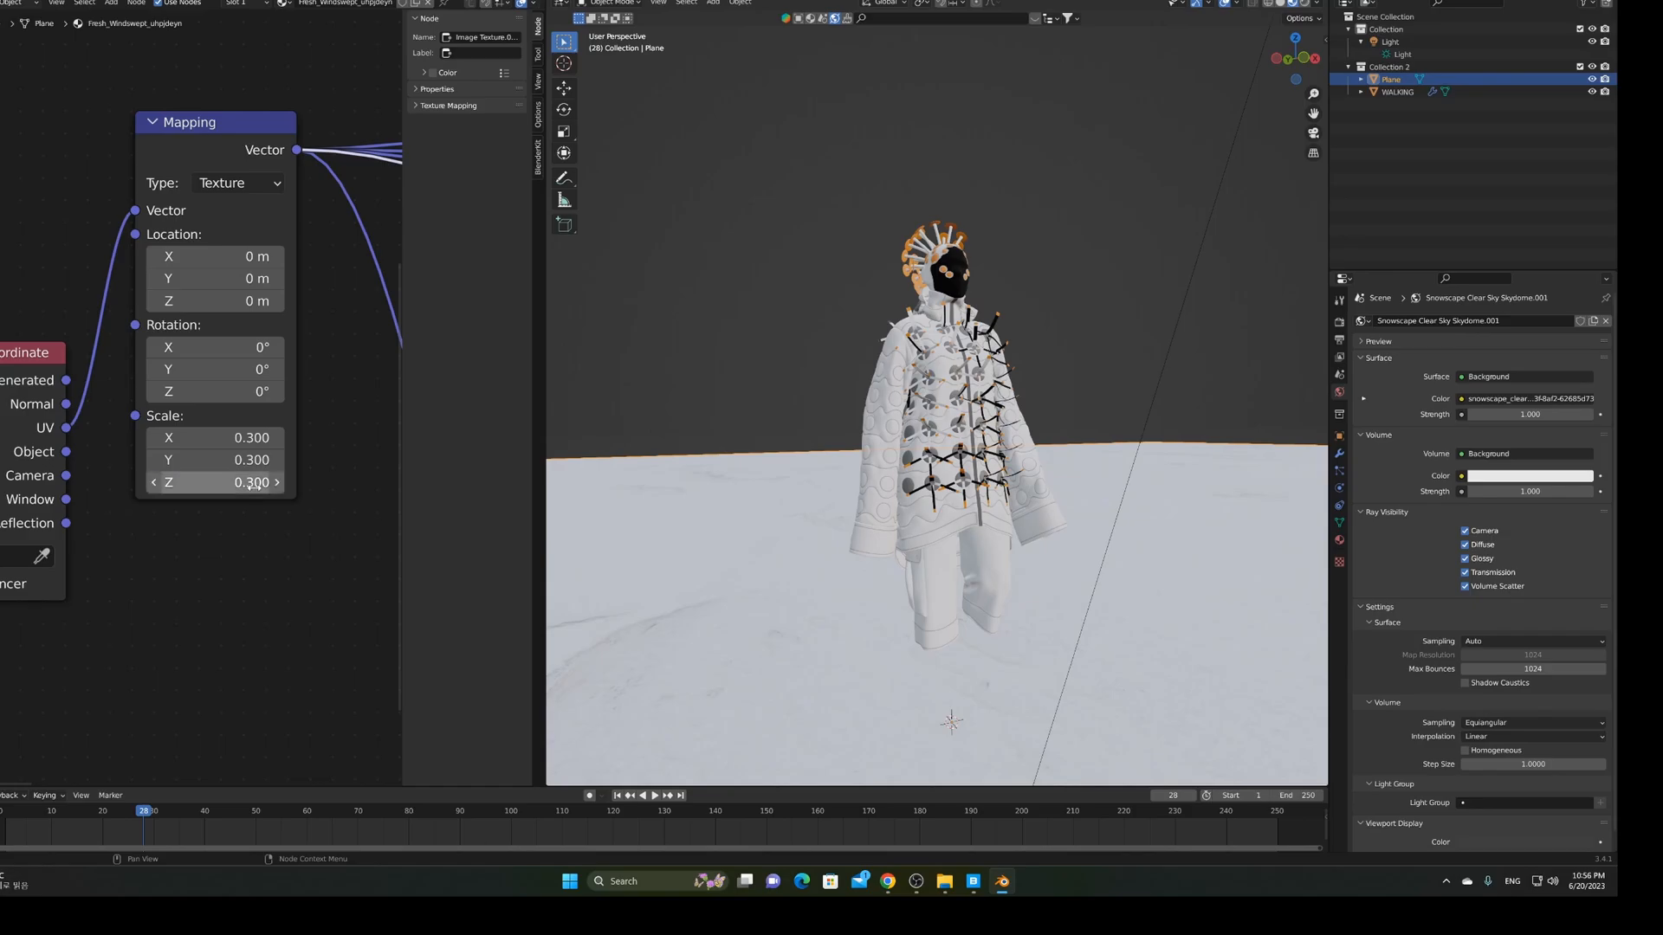
Orbit and zoom around the figure to inspect the rescaled snow texture
middle_click_drag(768, 502, 848, 548)
scroll(849, 548, "down", 6)
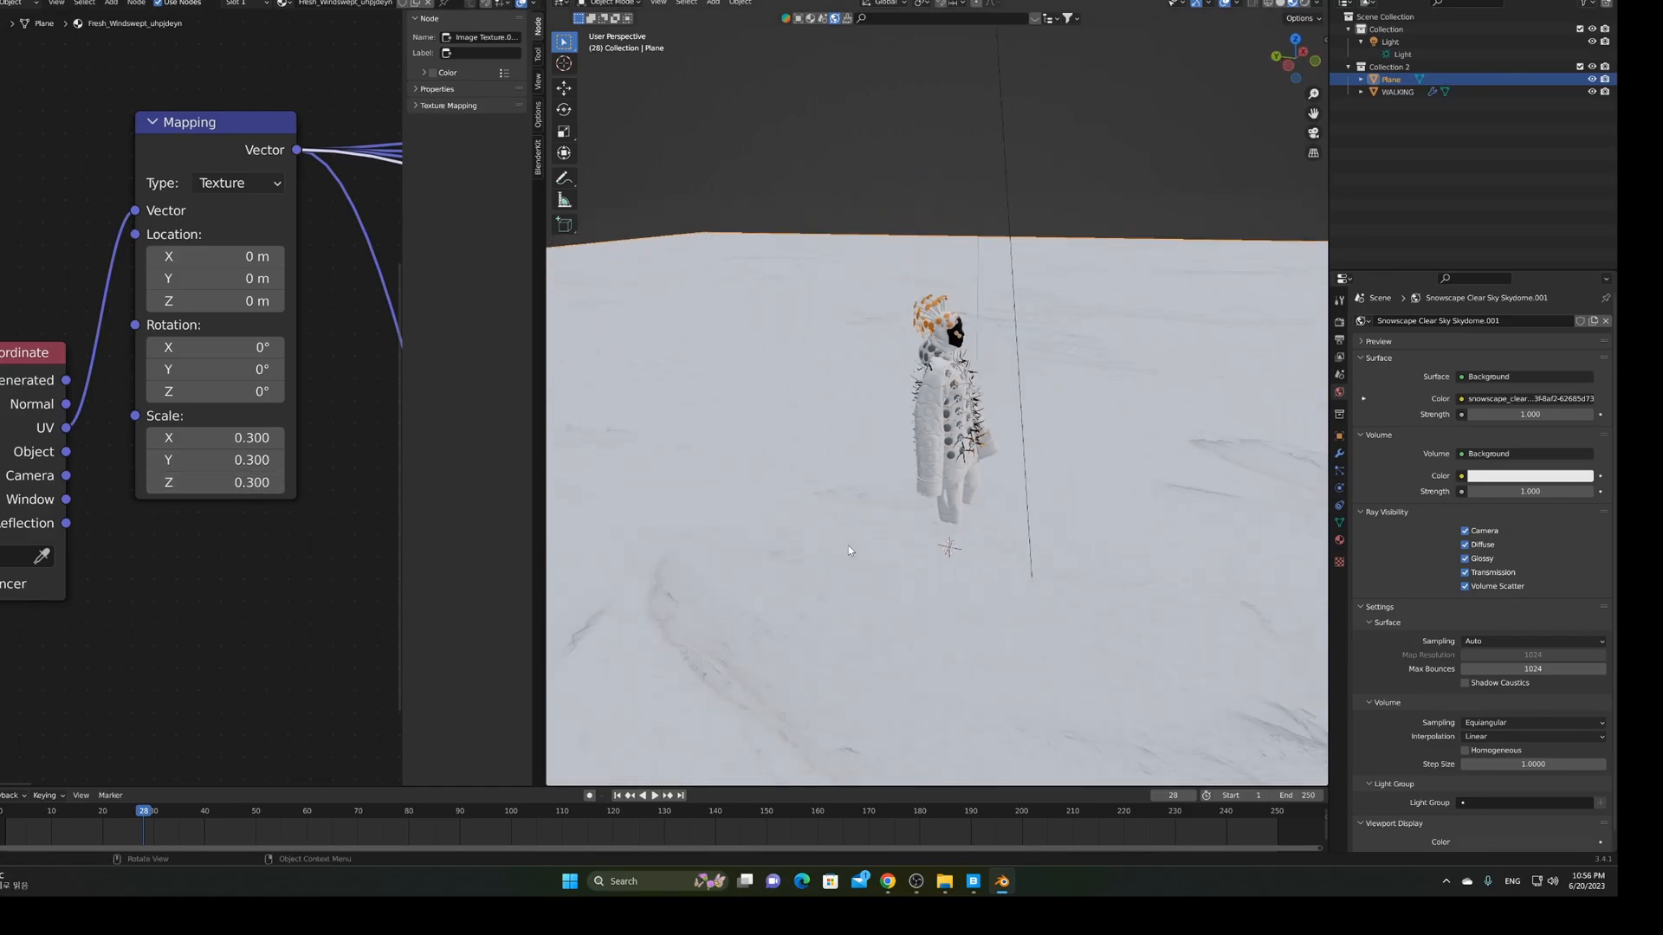
scroll(849, 551, "up", 3)
middle_click_drag(849, 550, 759, 497)
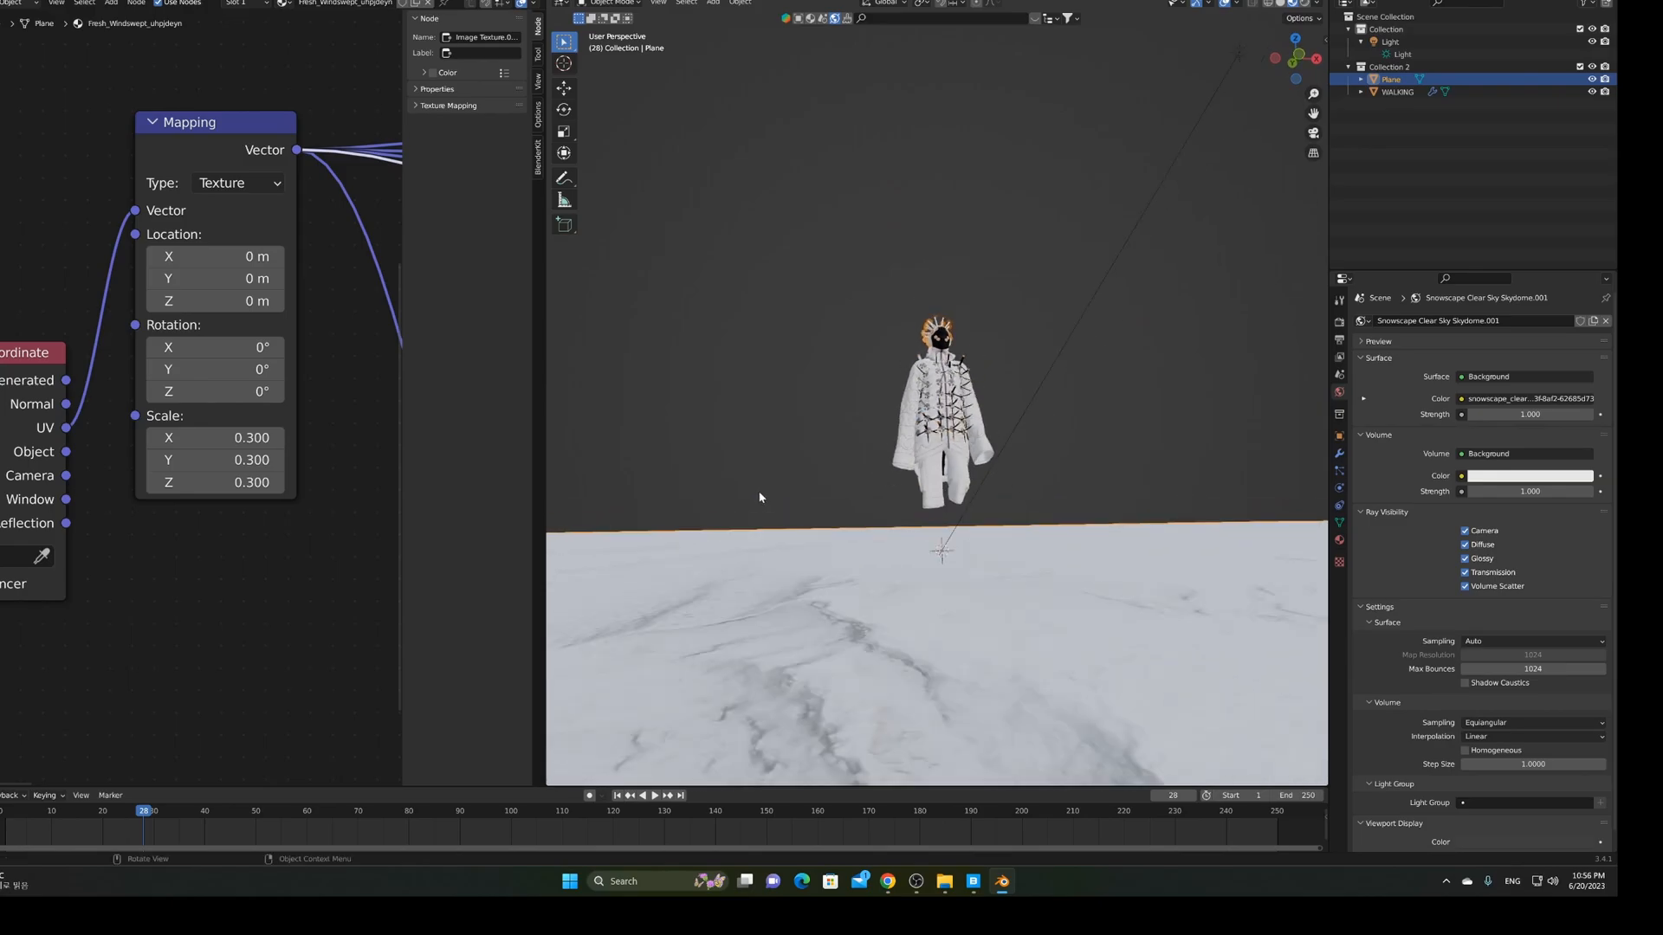
scroll(760, 497, "up", 1)
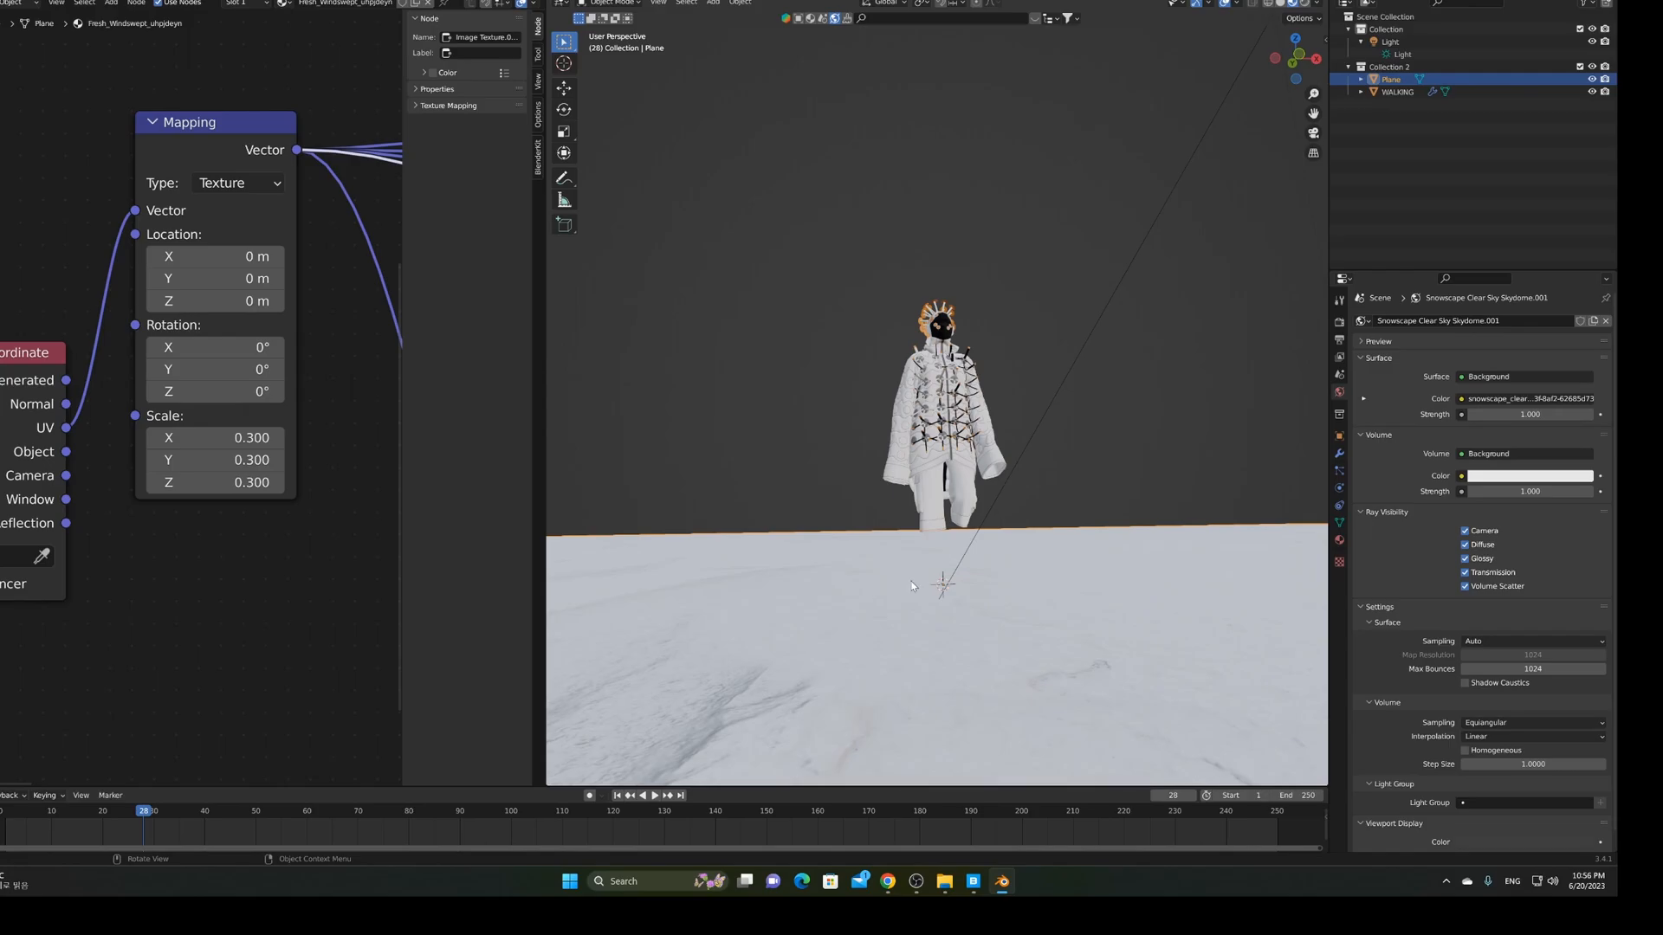
middle_click_drag(907, 622, 934, 625)
scroll(934, 626, "down", 1)
middle_click_drag(348, 584, 125, 554)
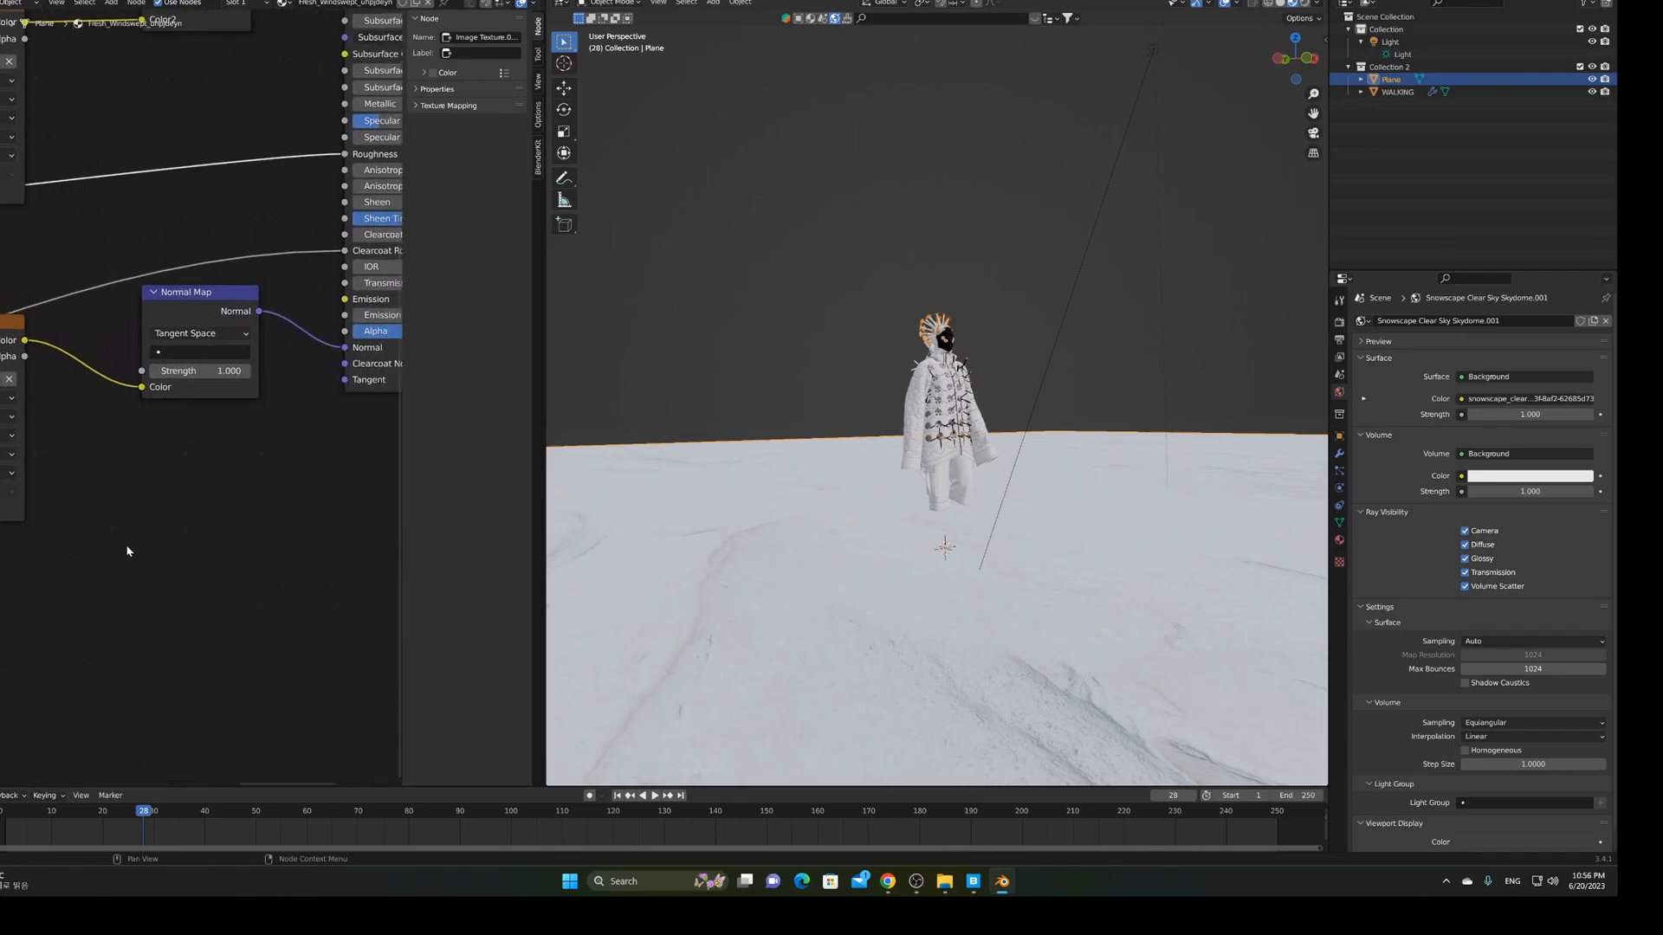
Set the snow ground's Normal Map node Strength to 0.5
left_click(225, 374)
type("0.5")
key("Return")
Deselect the ground plane and preview the figure on the snow in Rendered shading
left_click(856, 415)
scroll(855, 415, "up", 3)
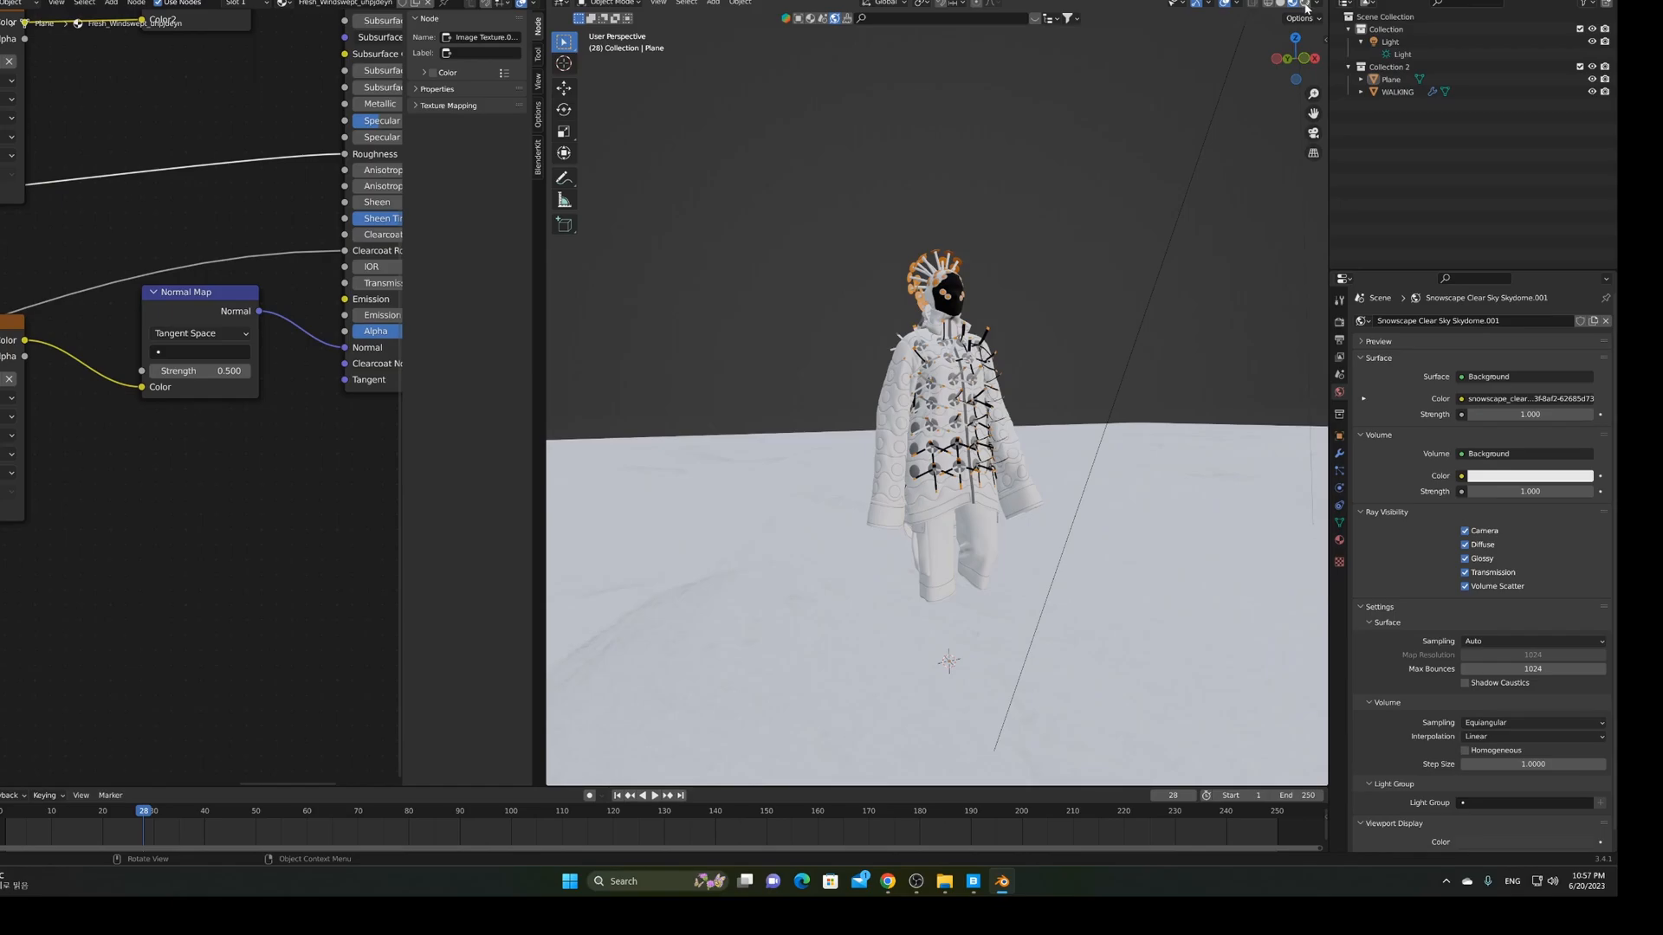
left_click(1304, 4)
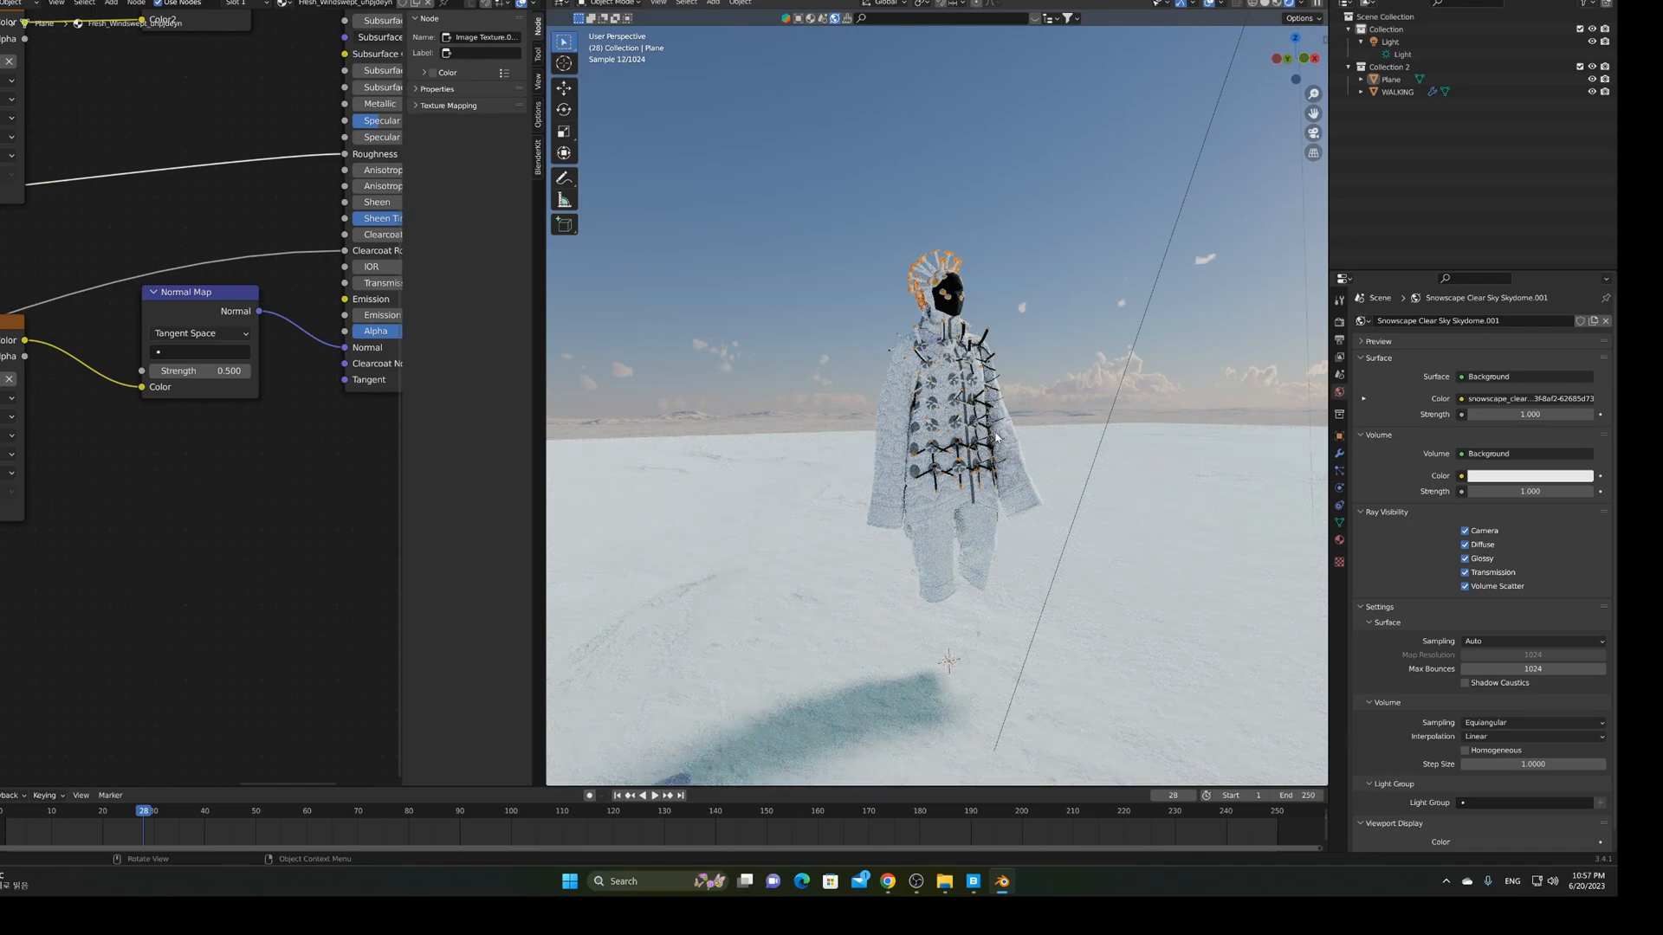
middle_click_drag(1009, 479, 988, 486)
scroll(988, 486, "up", 2)
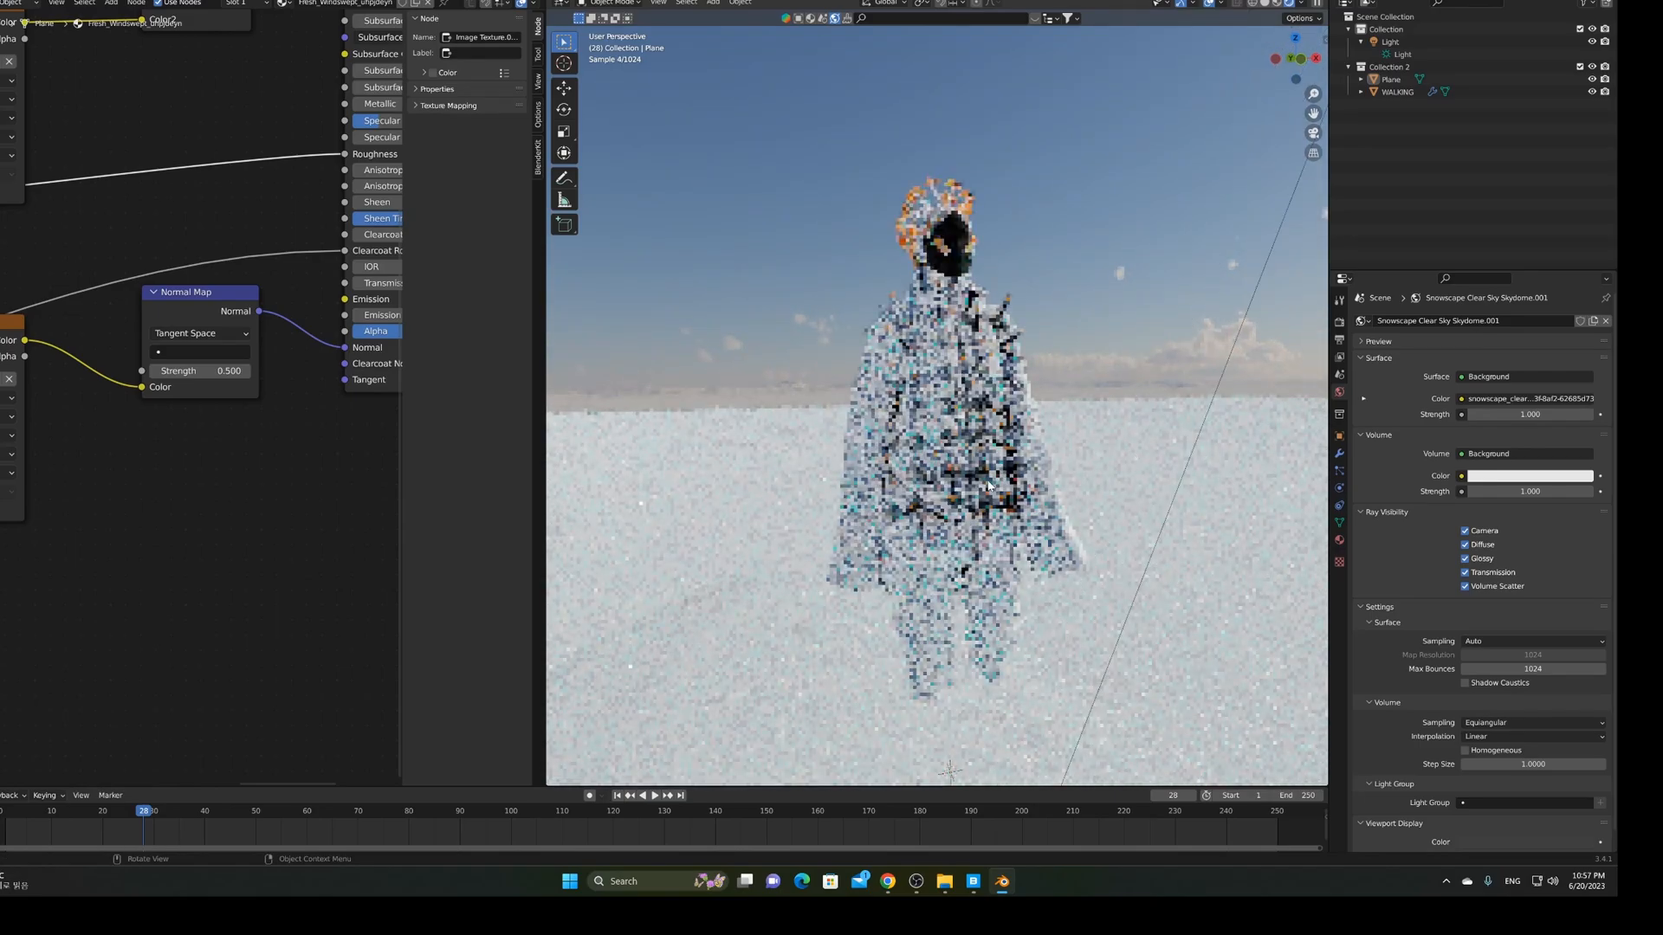
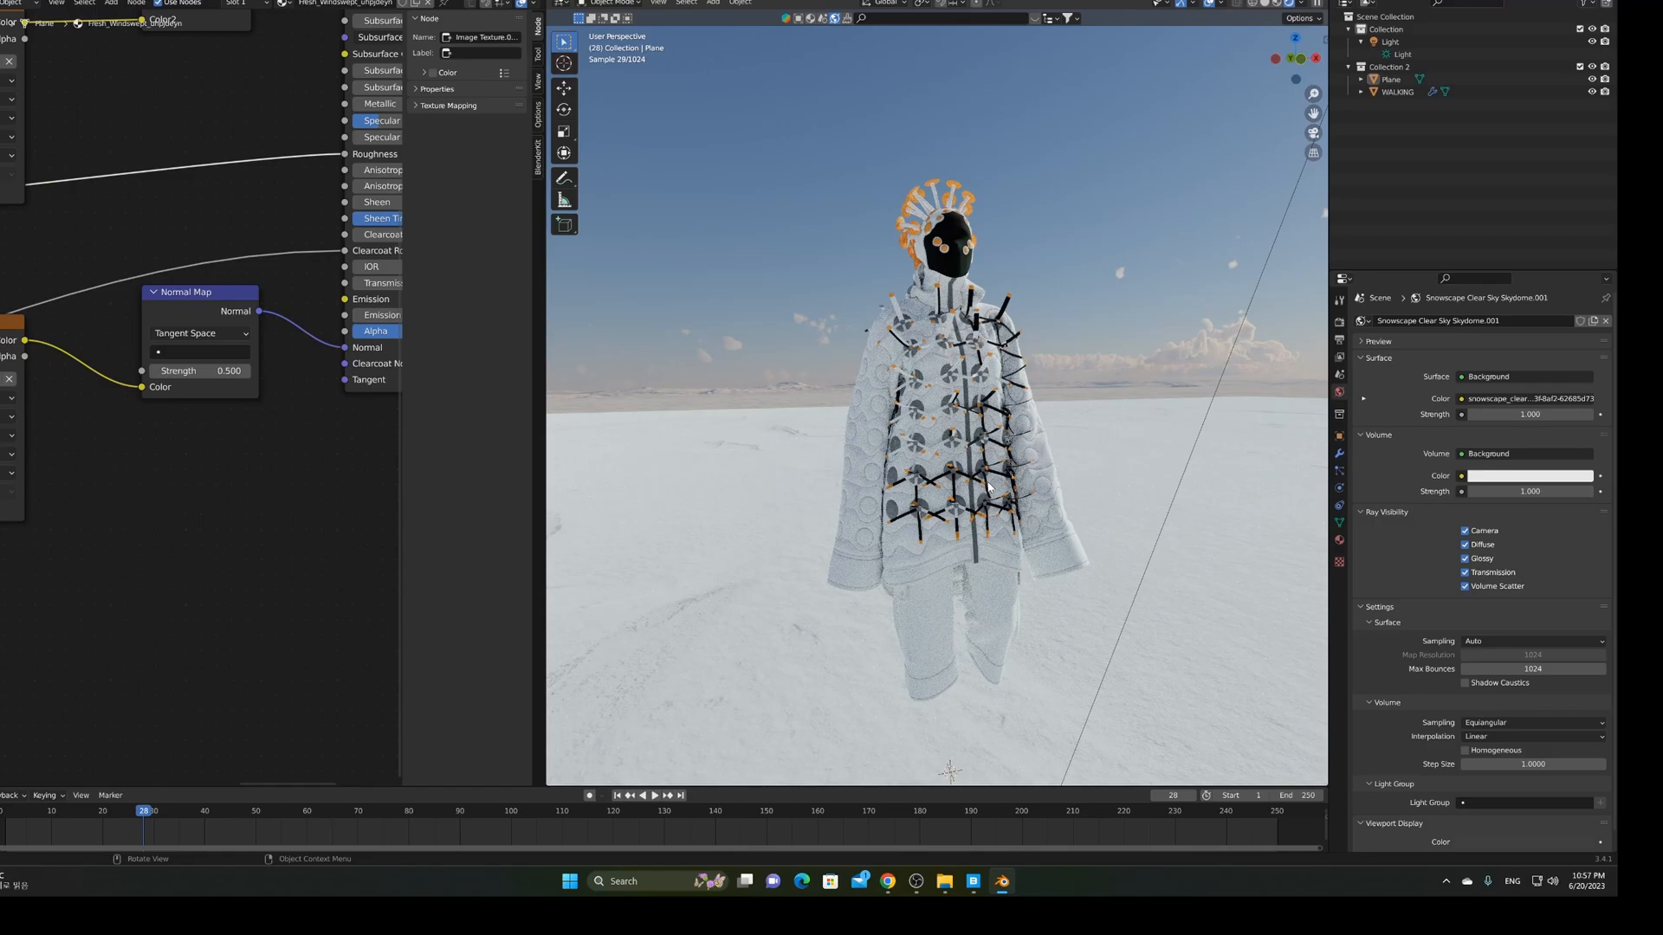
Orbit and zoom around the figure, then switch the viewport to Solid shading
middle_click_drag(989, 487, 563, 496)
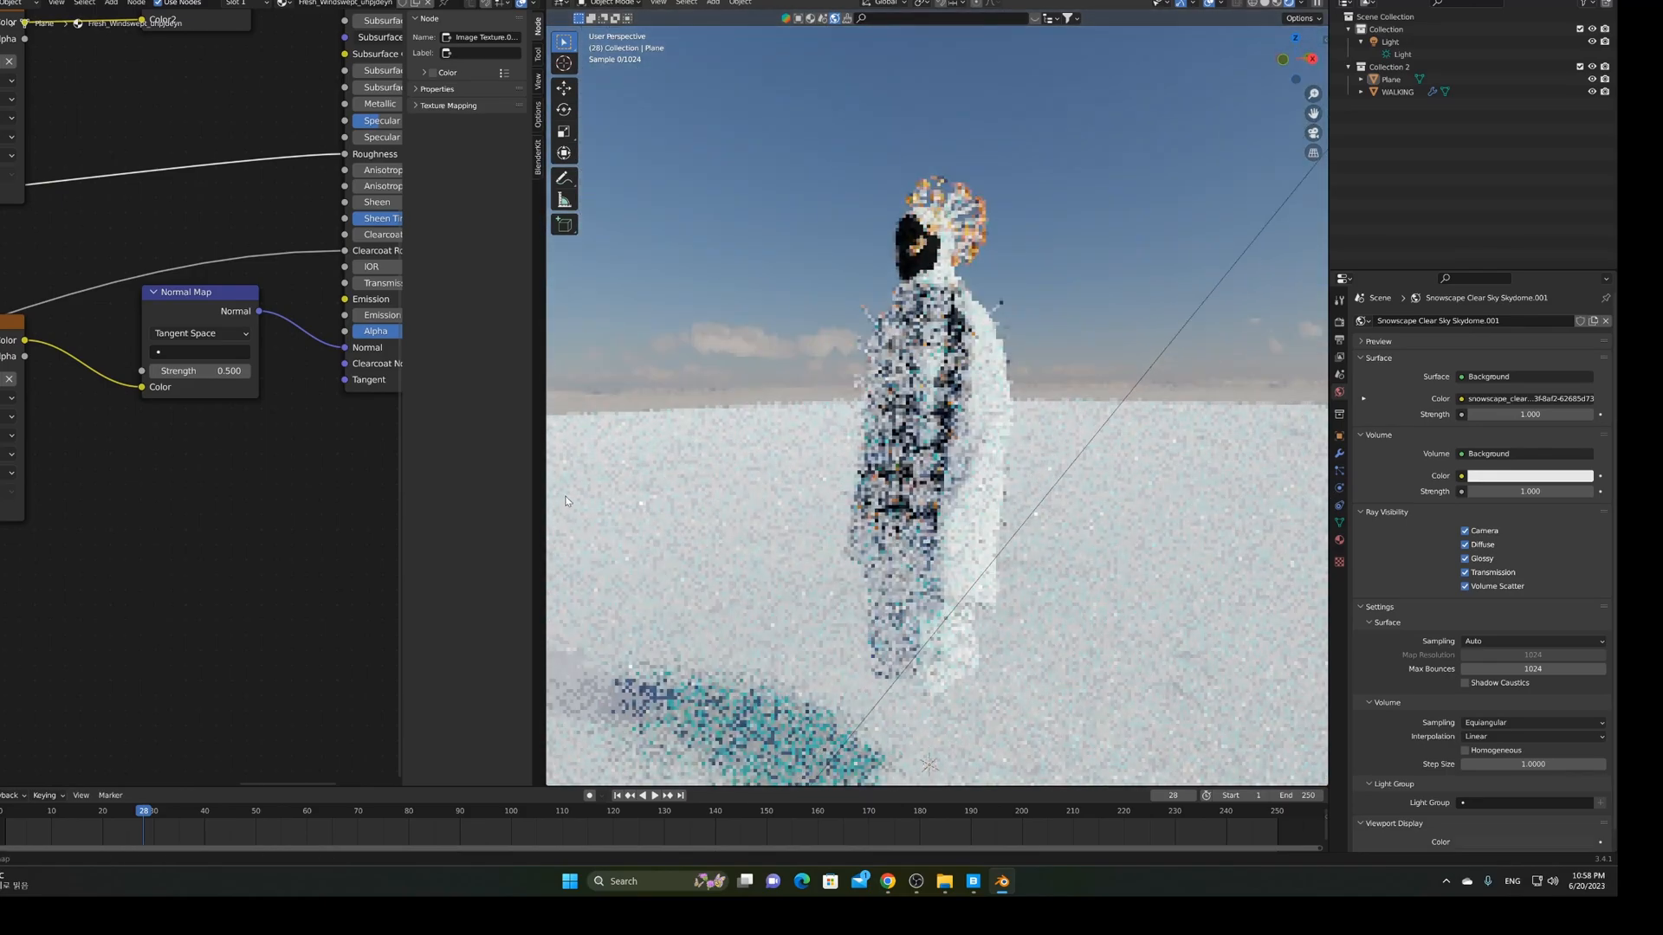
middle_click_drag(953, 498, 981, 502)
scroll(923, 433, "up", 3)
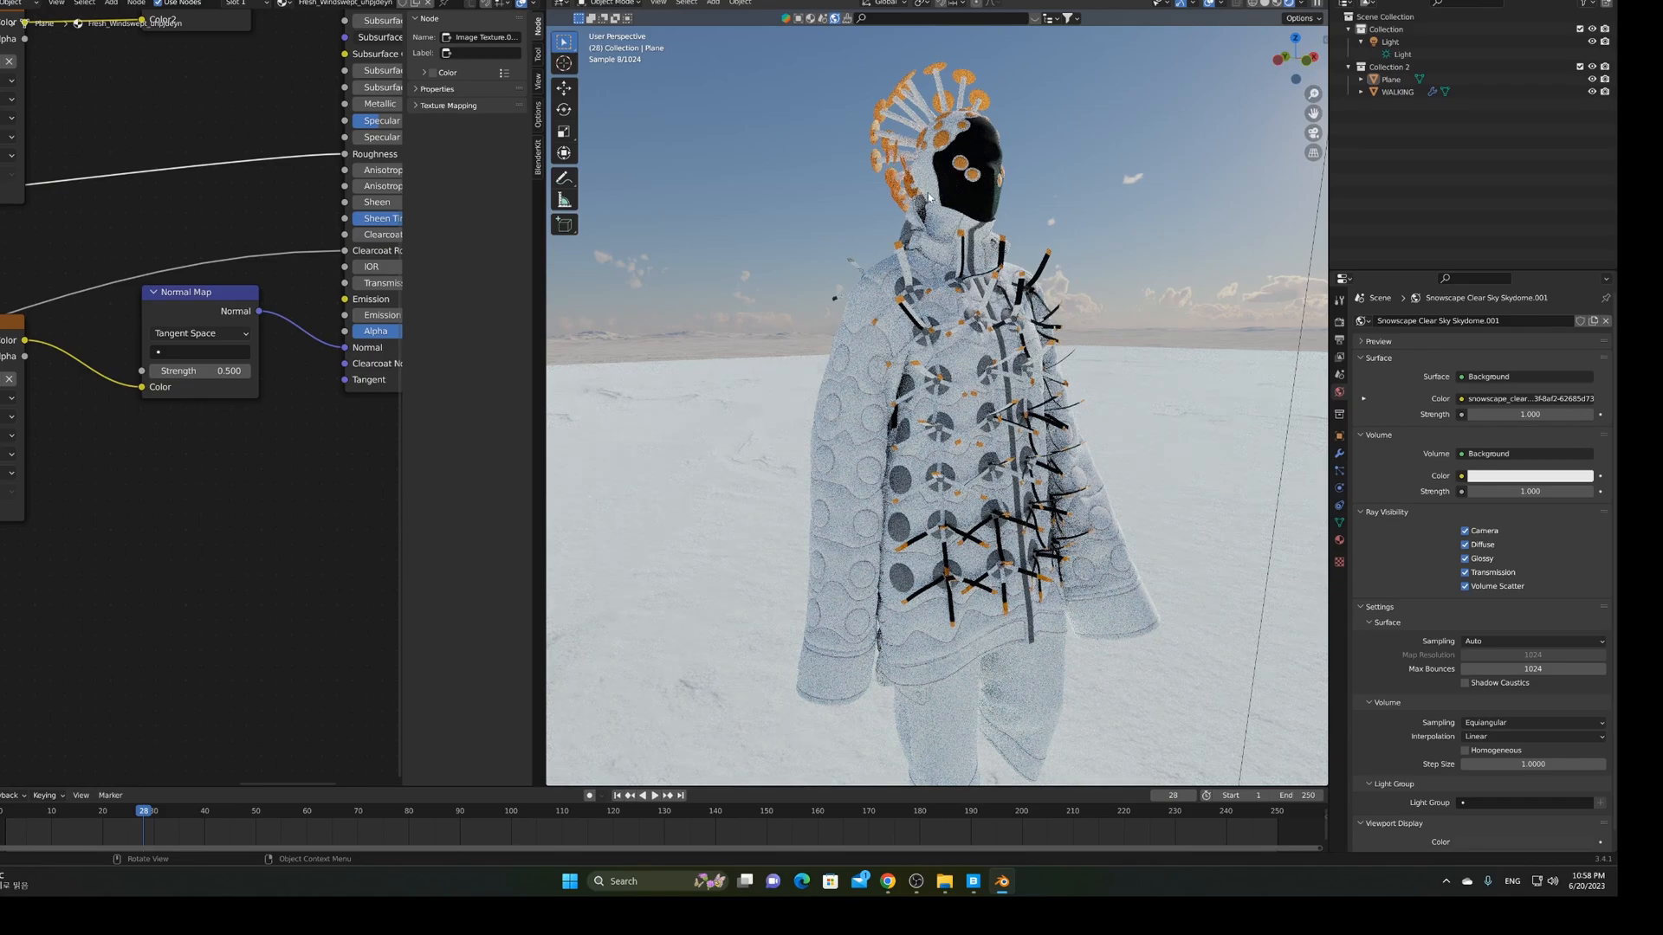
left_click(1279, 4)
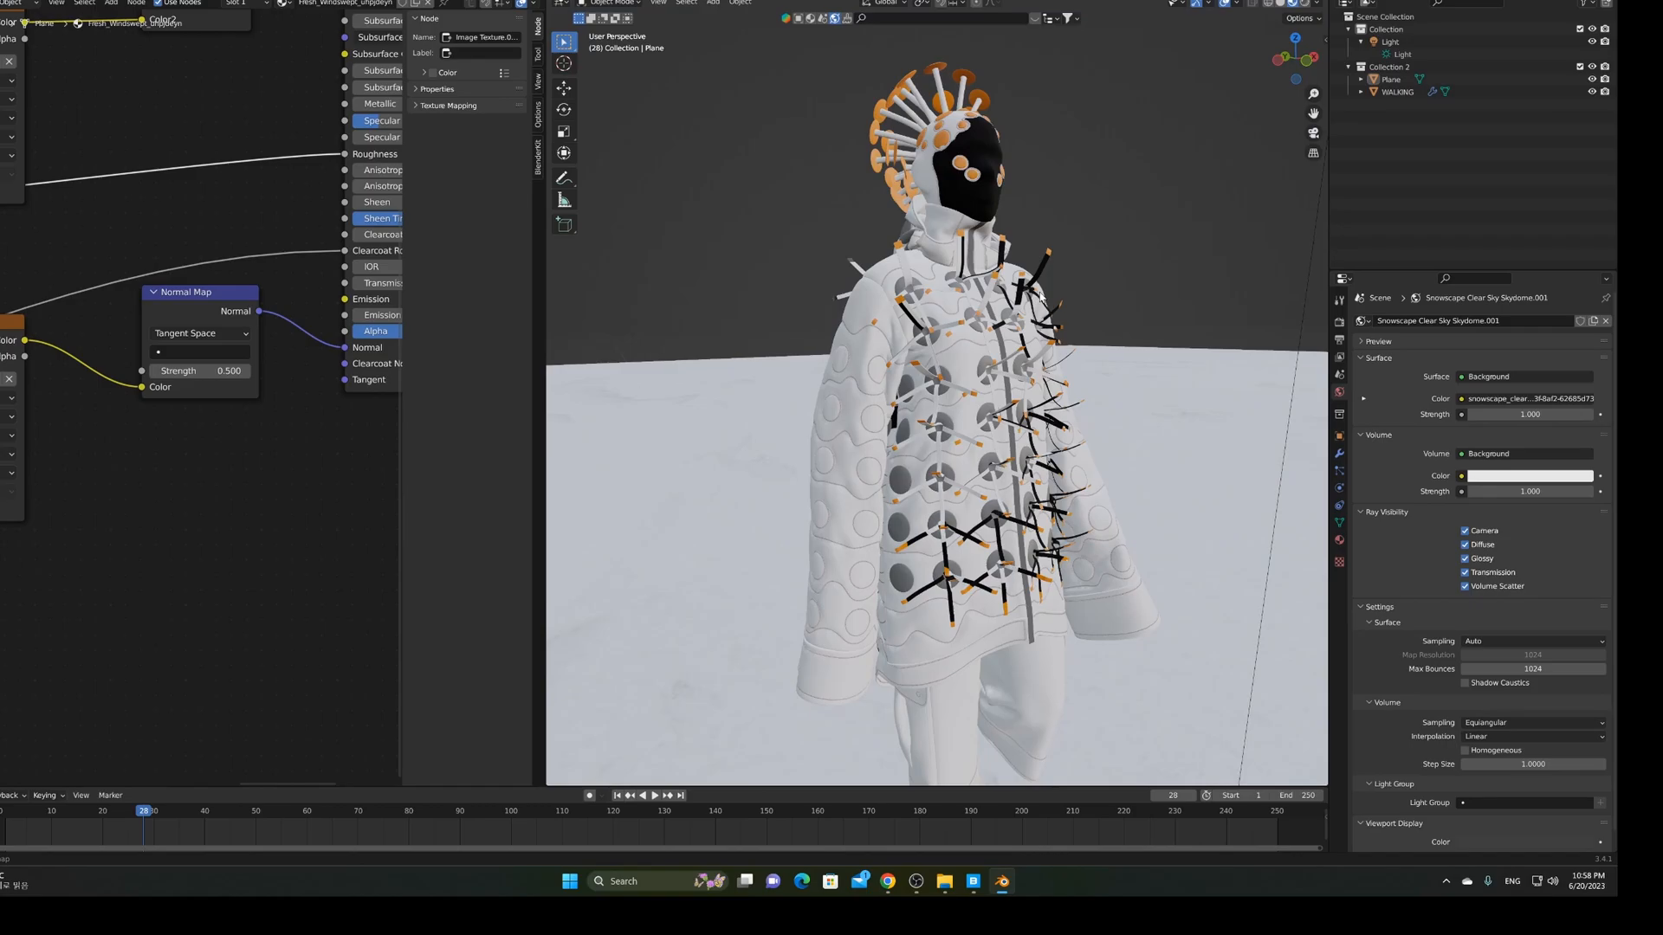
Turn the figure to a three-quarter view and open BlenderKit's material search bar
middle_click_drag(1040, 296, 981, 56)
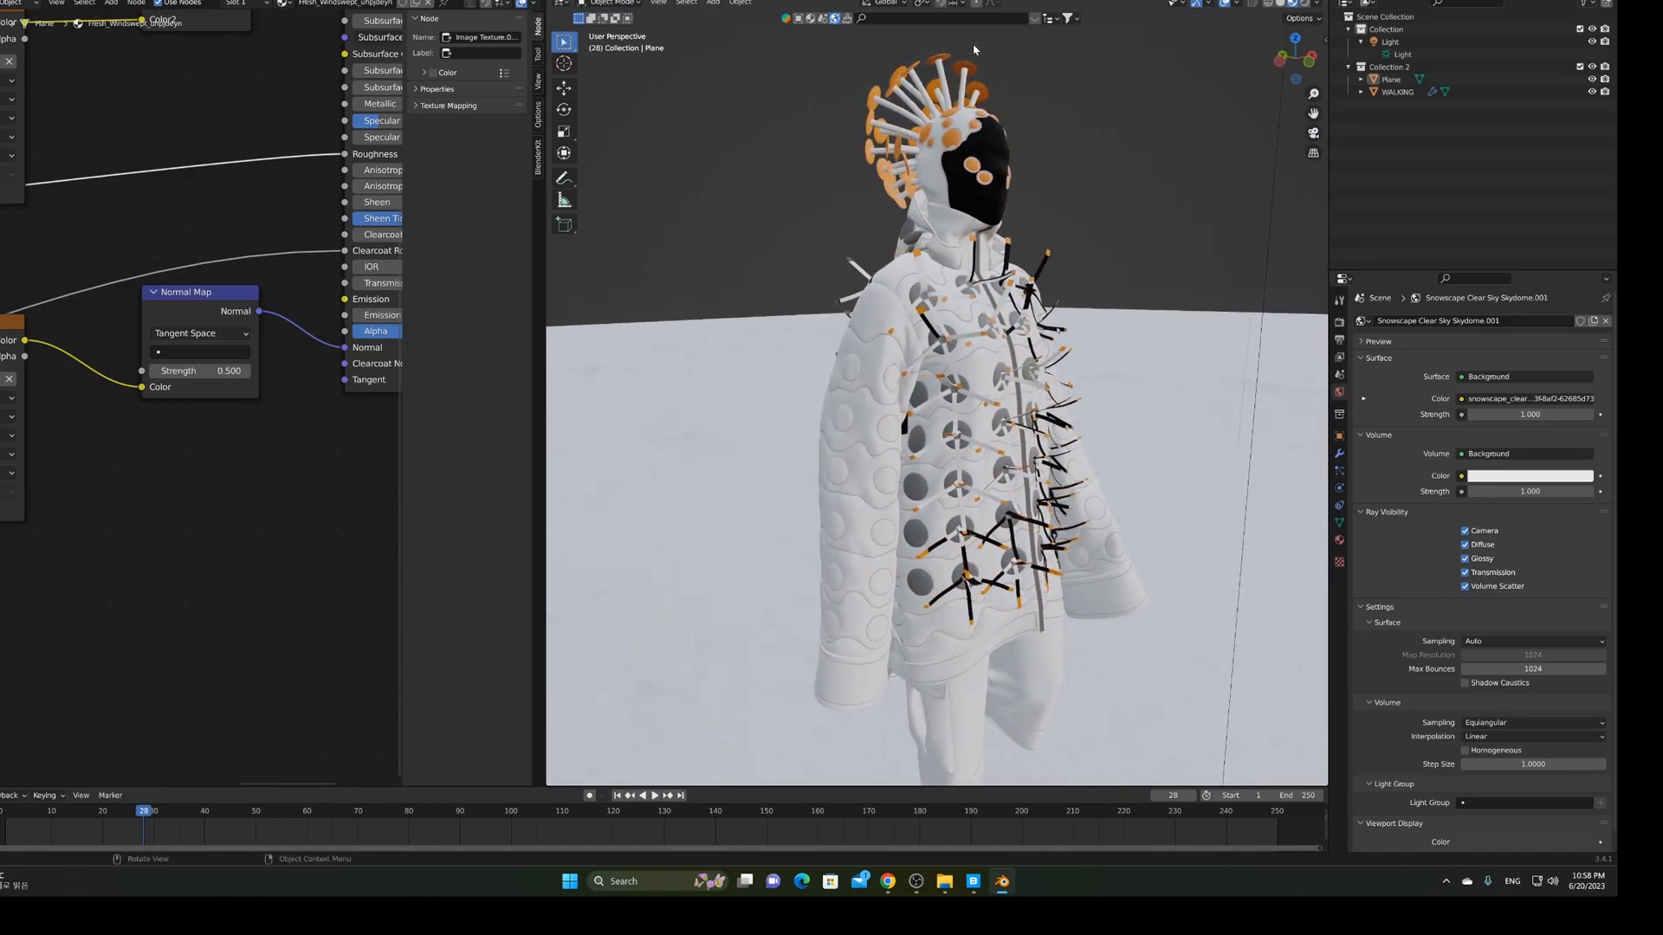
left_click(811, 19)
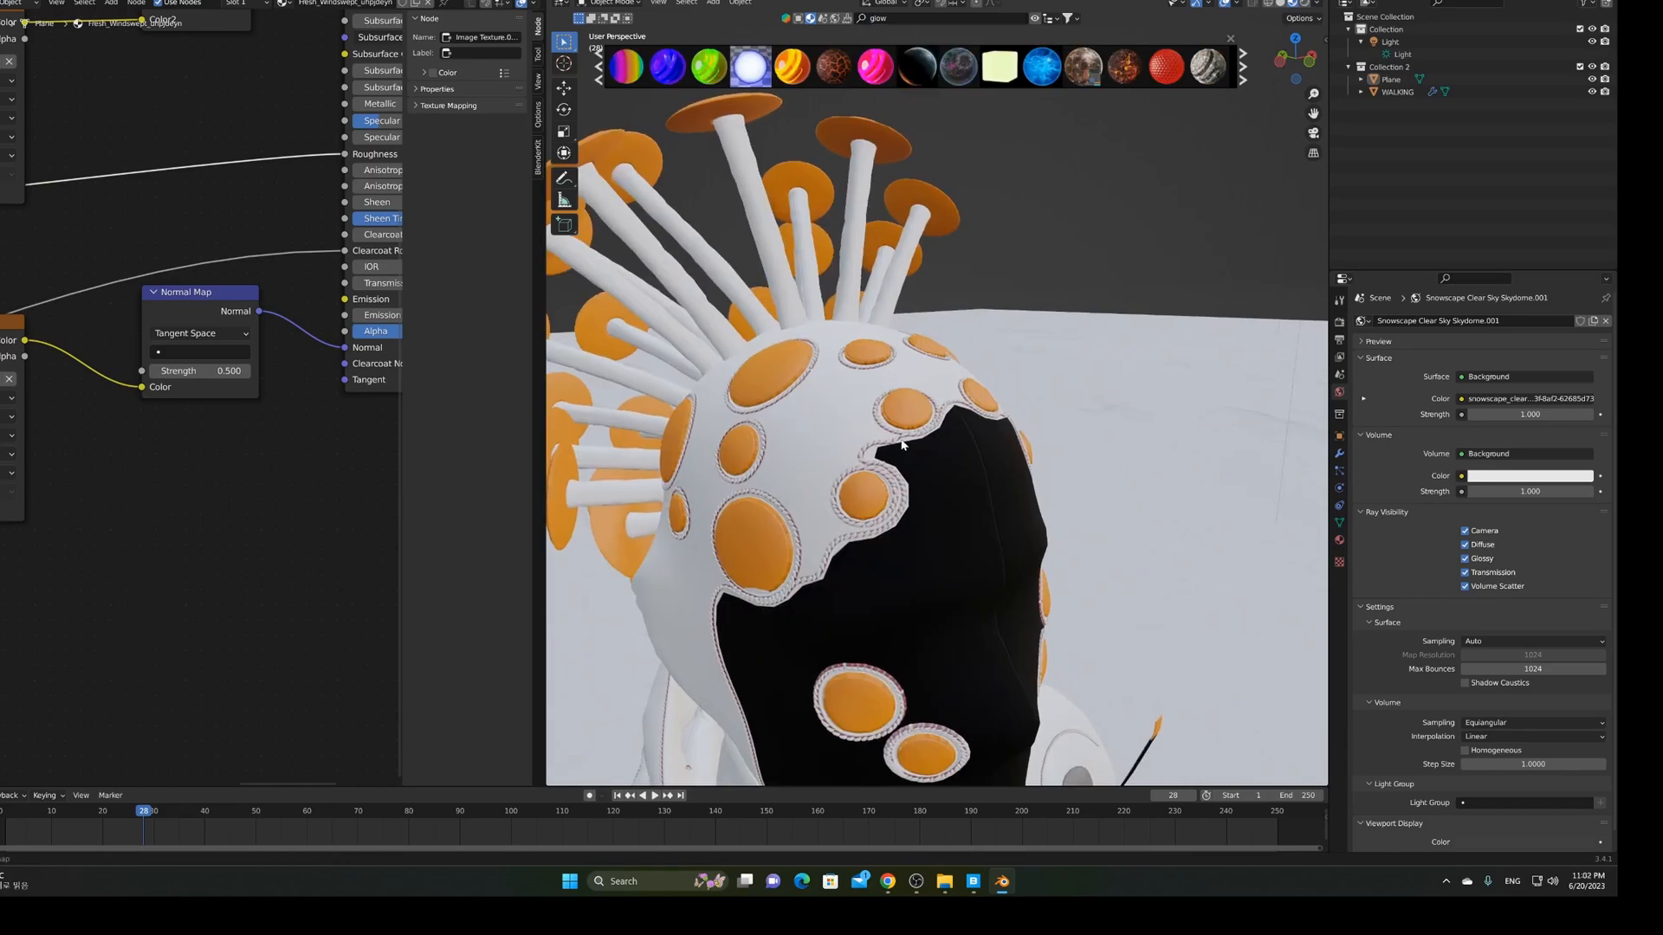
Zoom to the head and drop Neon Plexi Orange onto its large orange disc
middle_click_drag(935, 433, 1005, 447)
scroll(986, 429, "up", 2)
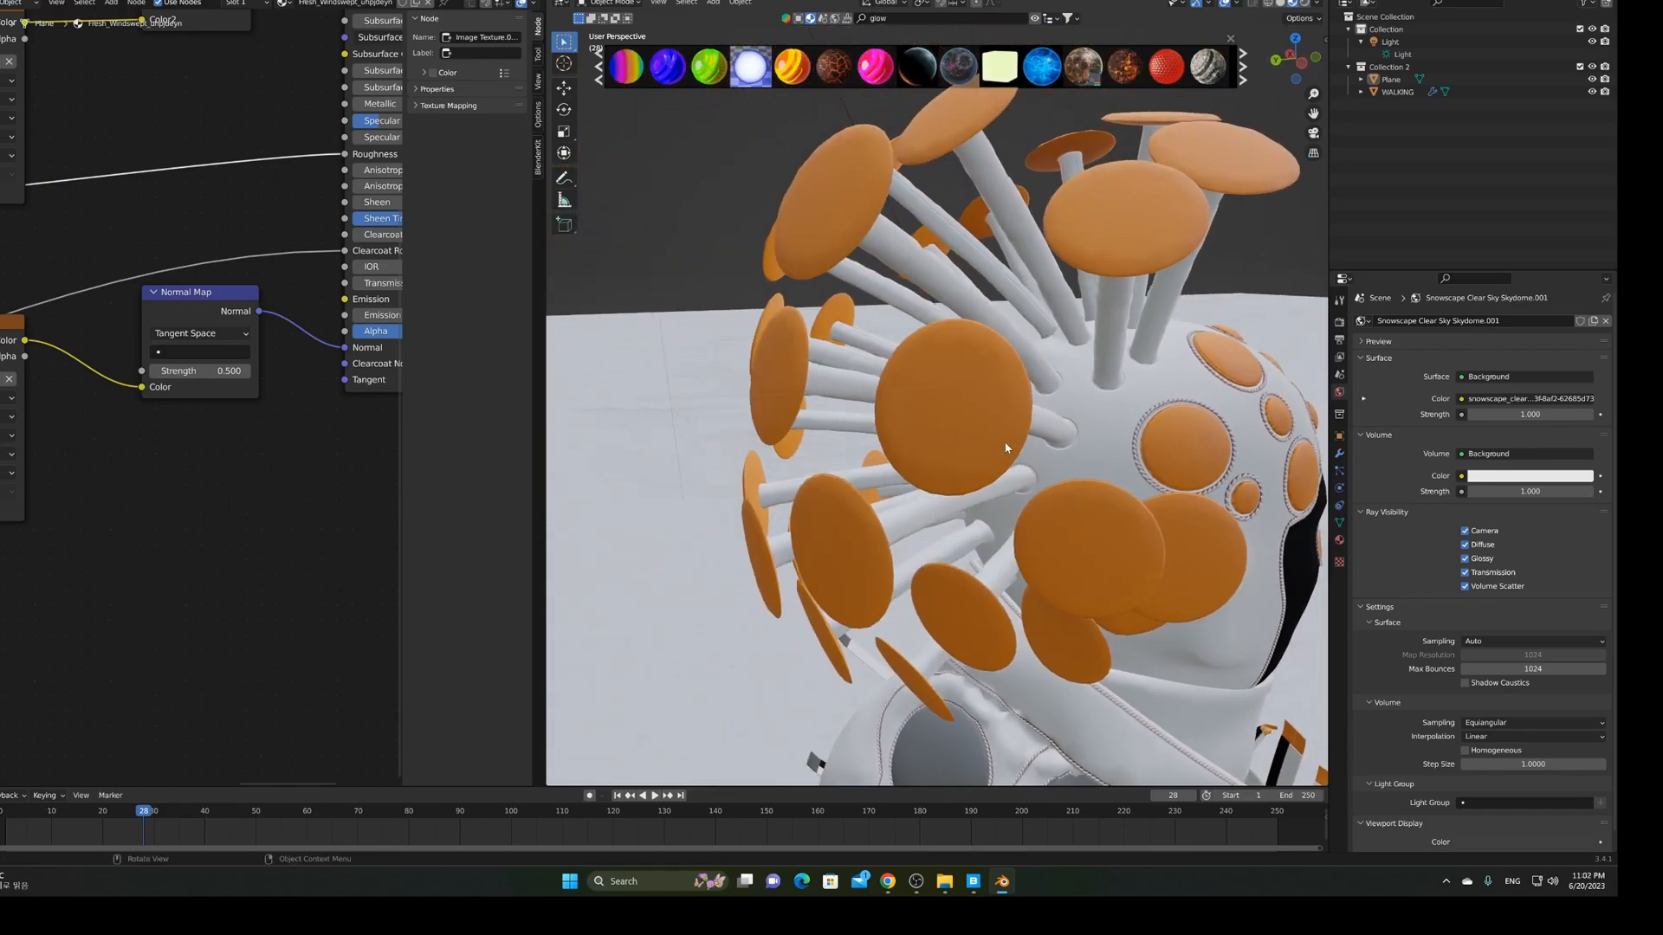
scroll(1006, 448, "up", 3)
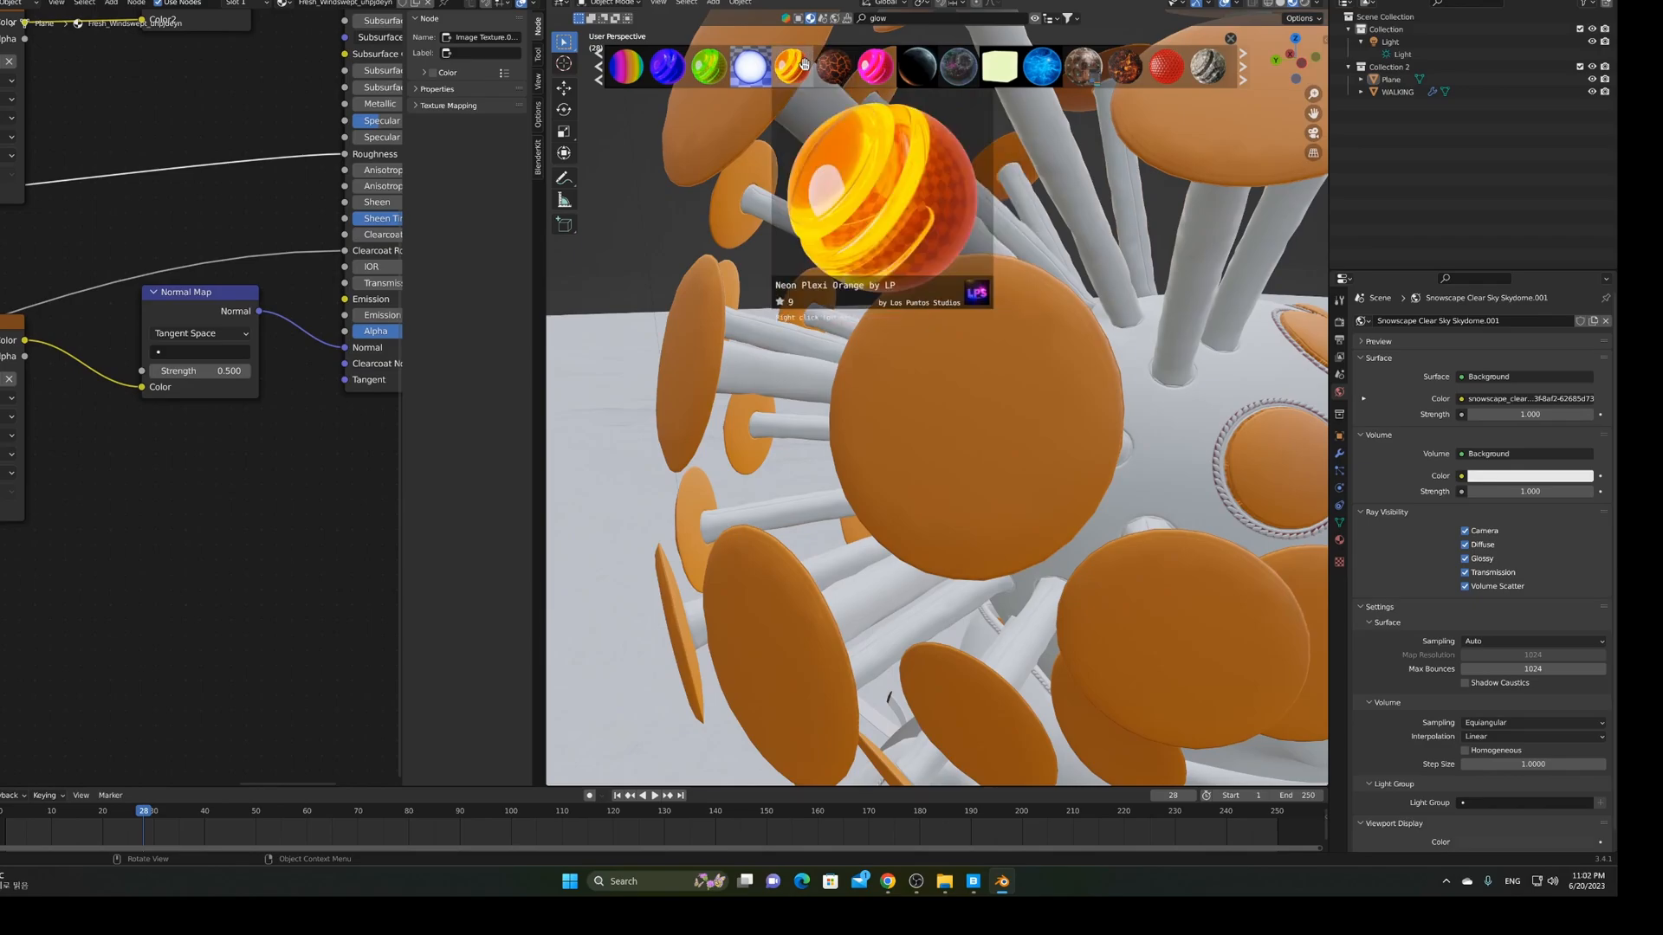
mouse_move(870, 74)
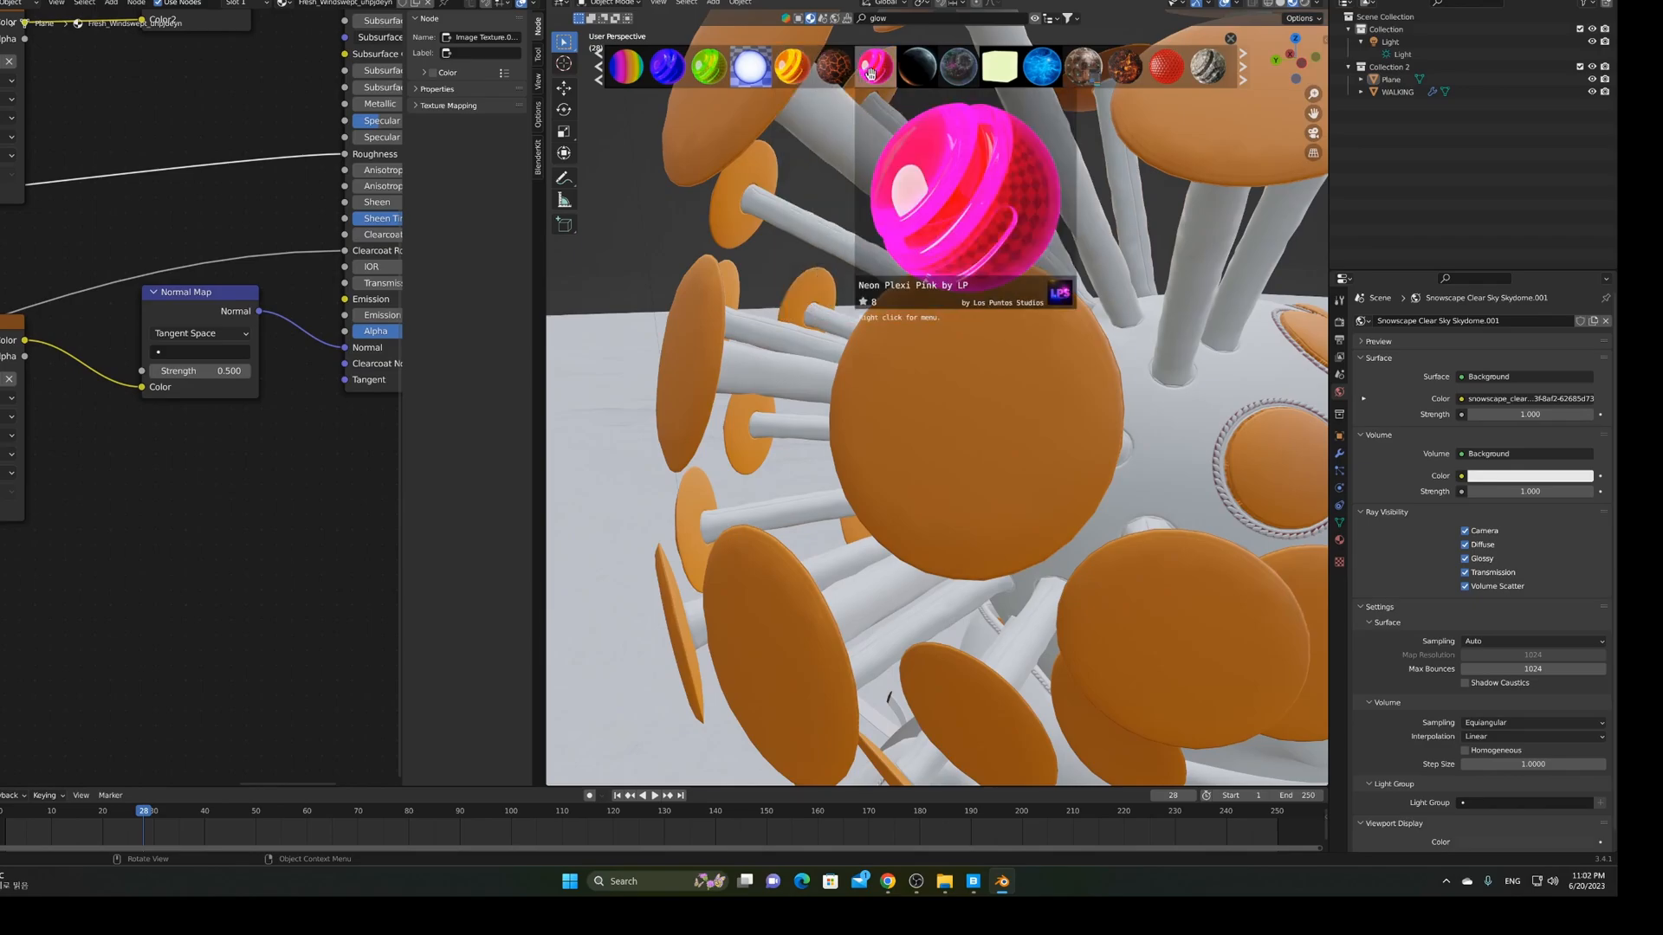
mouse_move(798, 78)
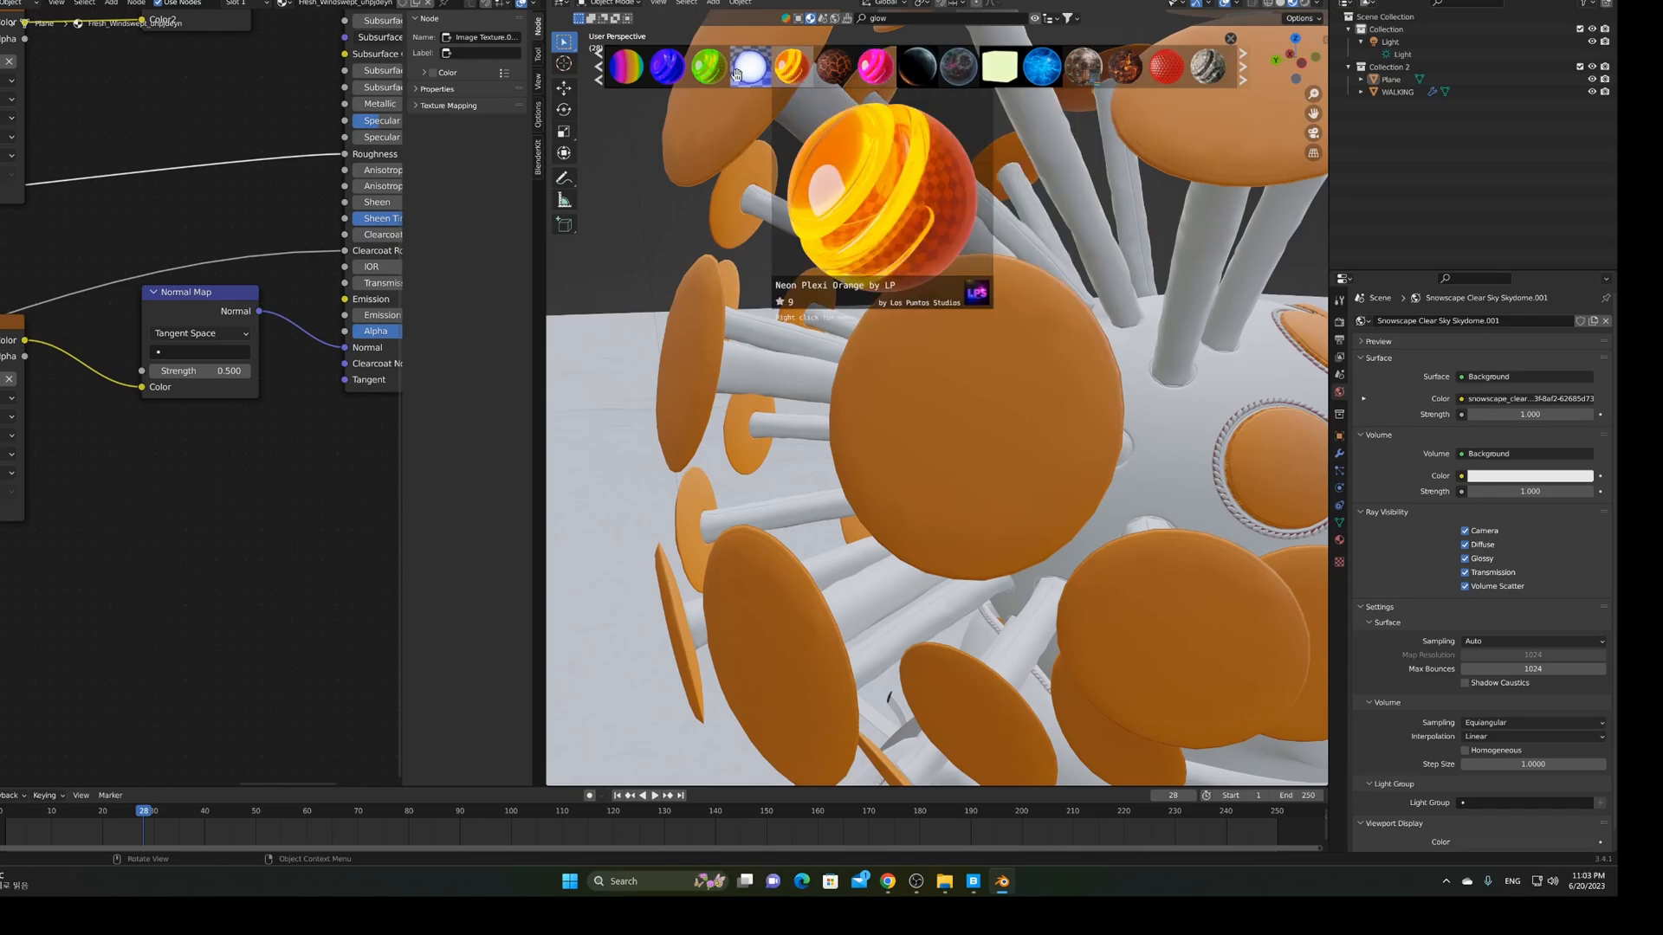
mouse_move(719, 74)
left_click_drag(795, 77, 830, 111)
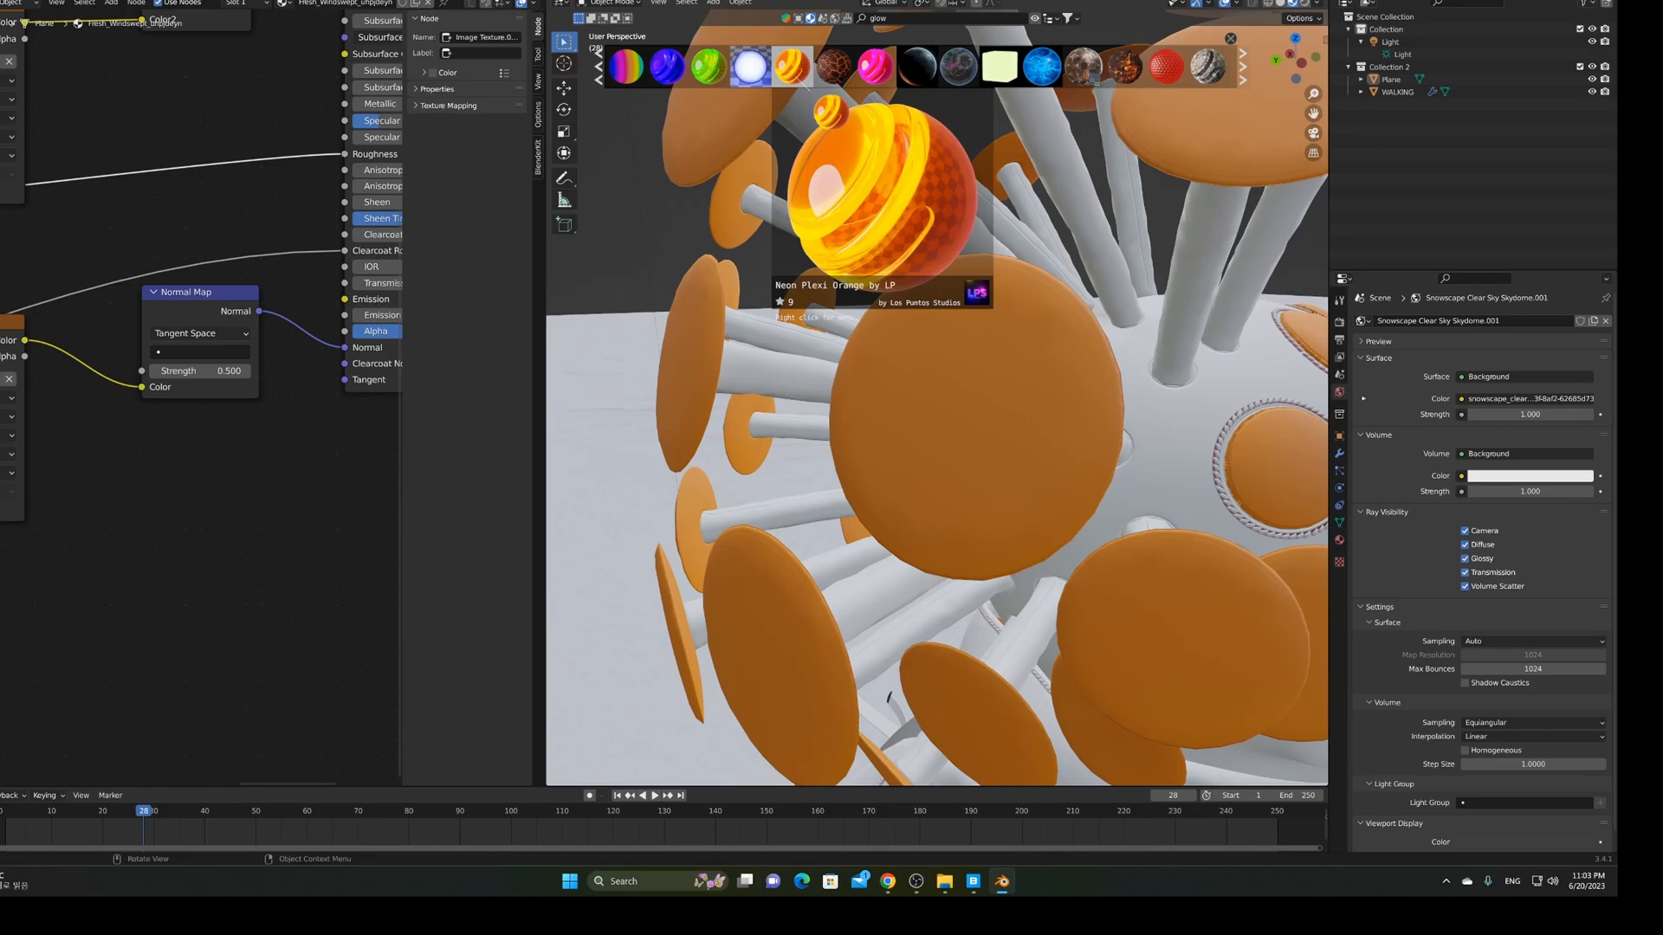
left_click_drag(796, 79, 945, 365)
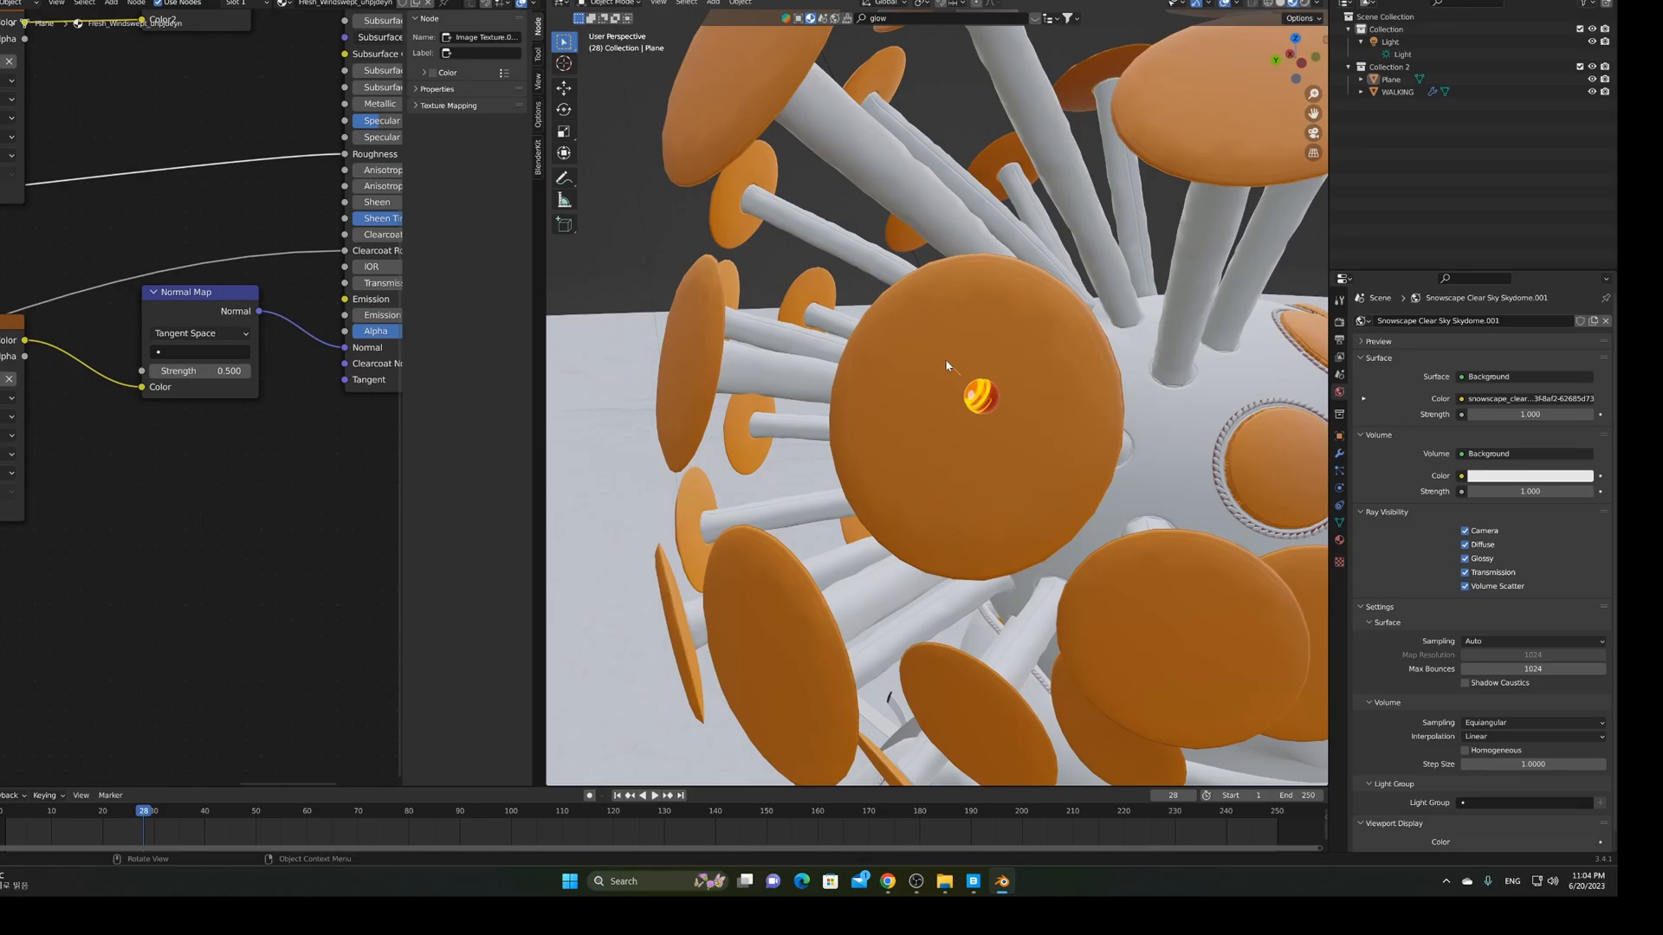
left_click_drag(945, 365, 946, 365)
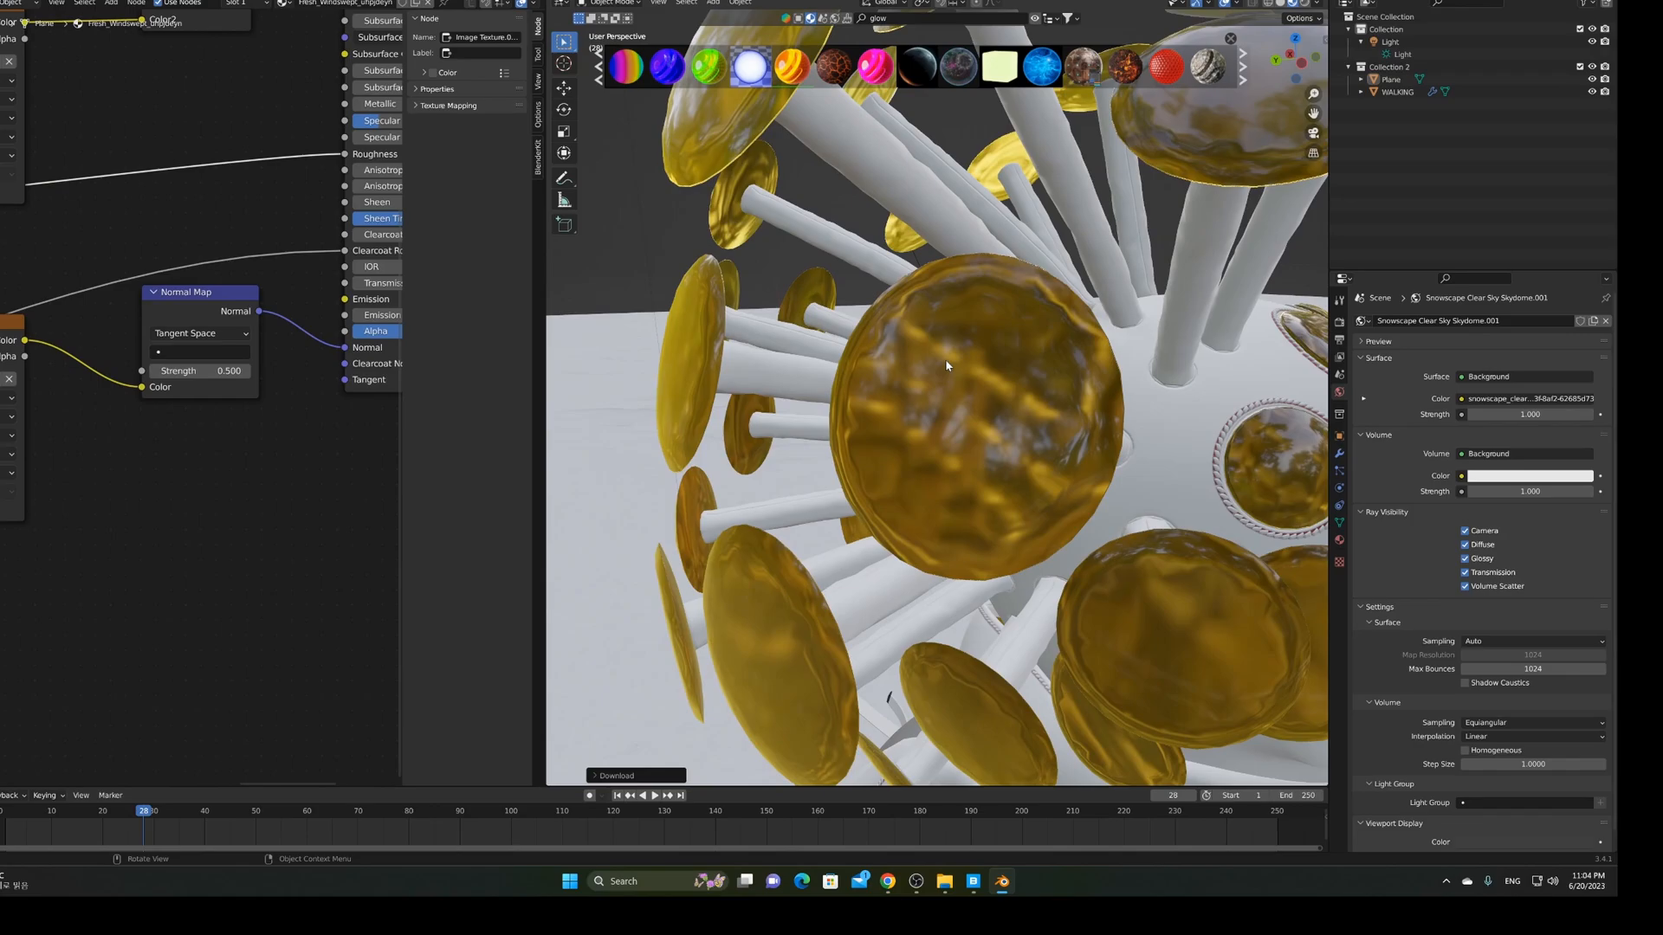
Orbit from the figure's front toward its back to check the new gold discs
scroll(946, 365, "down", 5)
middle_click_drag(947, 365, 1242, 444)
middle_click_drag(1001, 471, 926, 375)
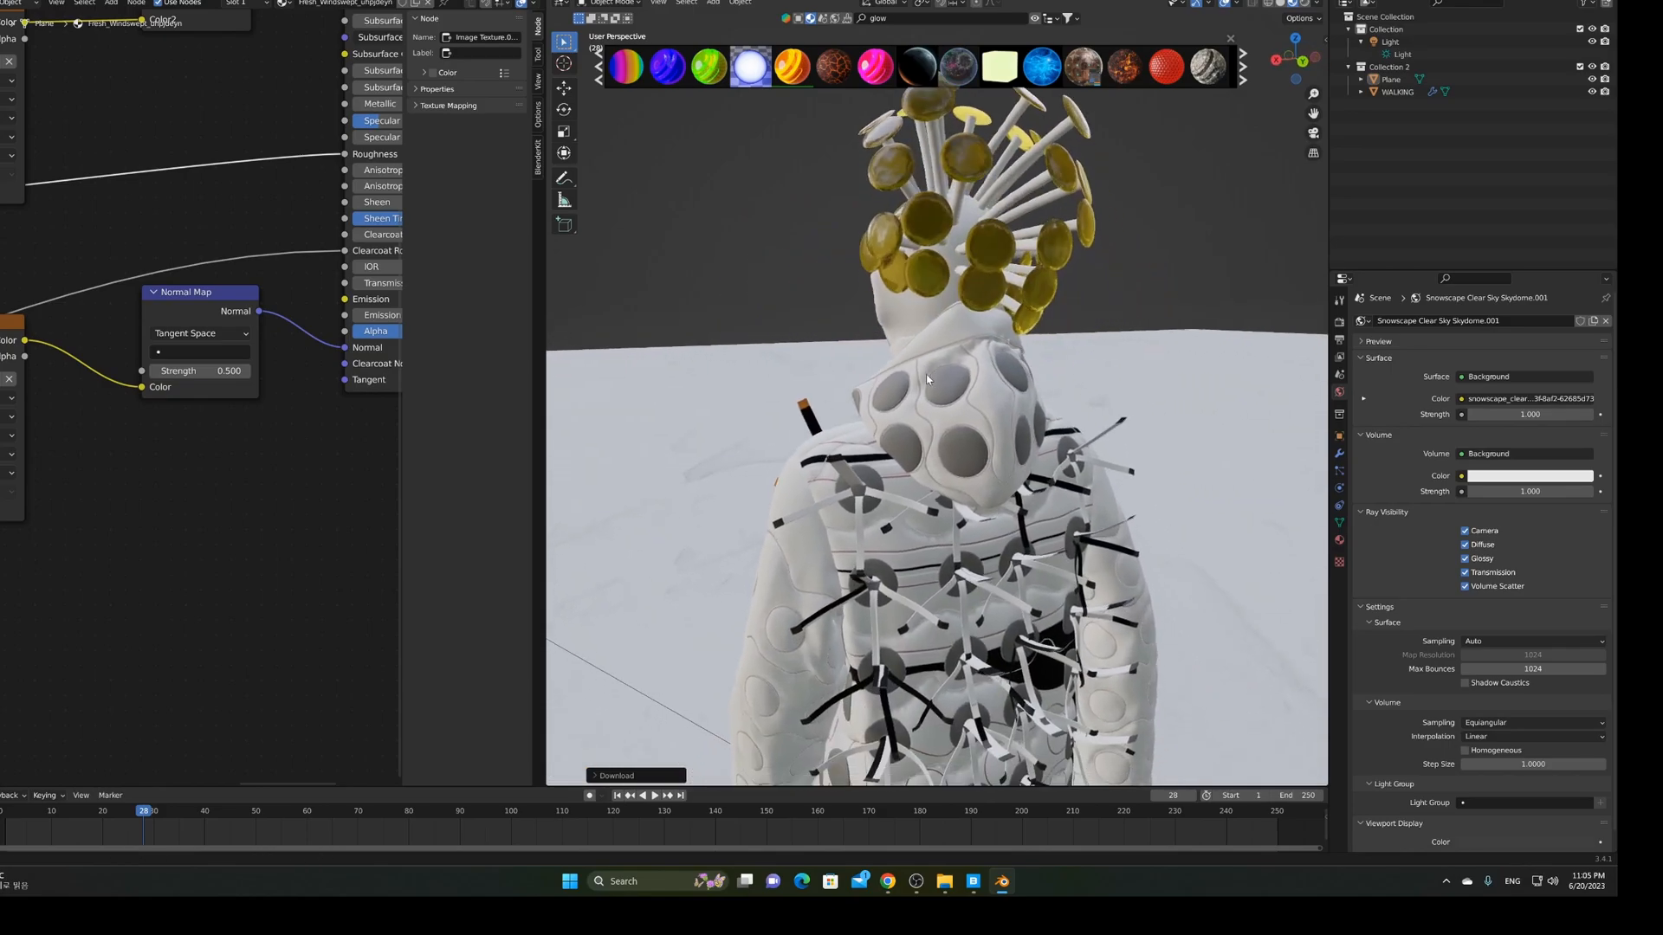
Zoom in on the backpack and drop Neon Plexi Orange onto its grey disc
scroll(902, 448, "up", 2)
scroll(900, 449, "up", 2)
scroll(901, 449, "up", 2)
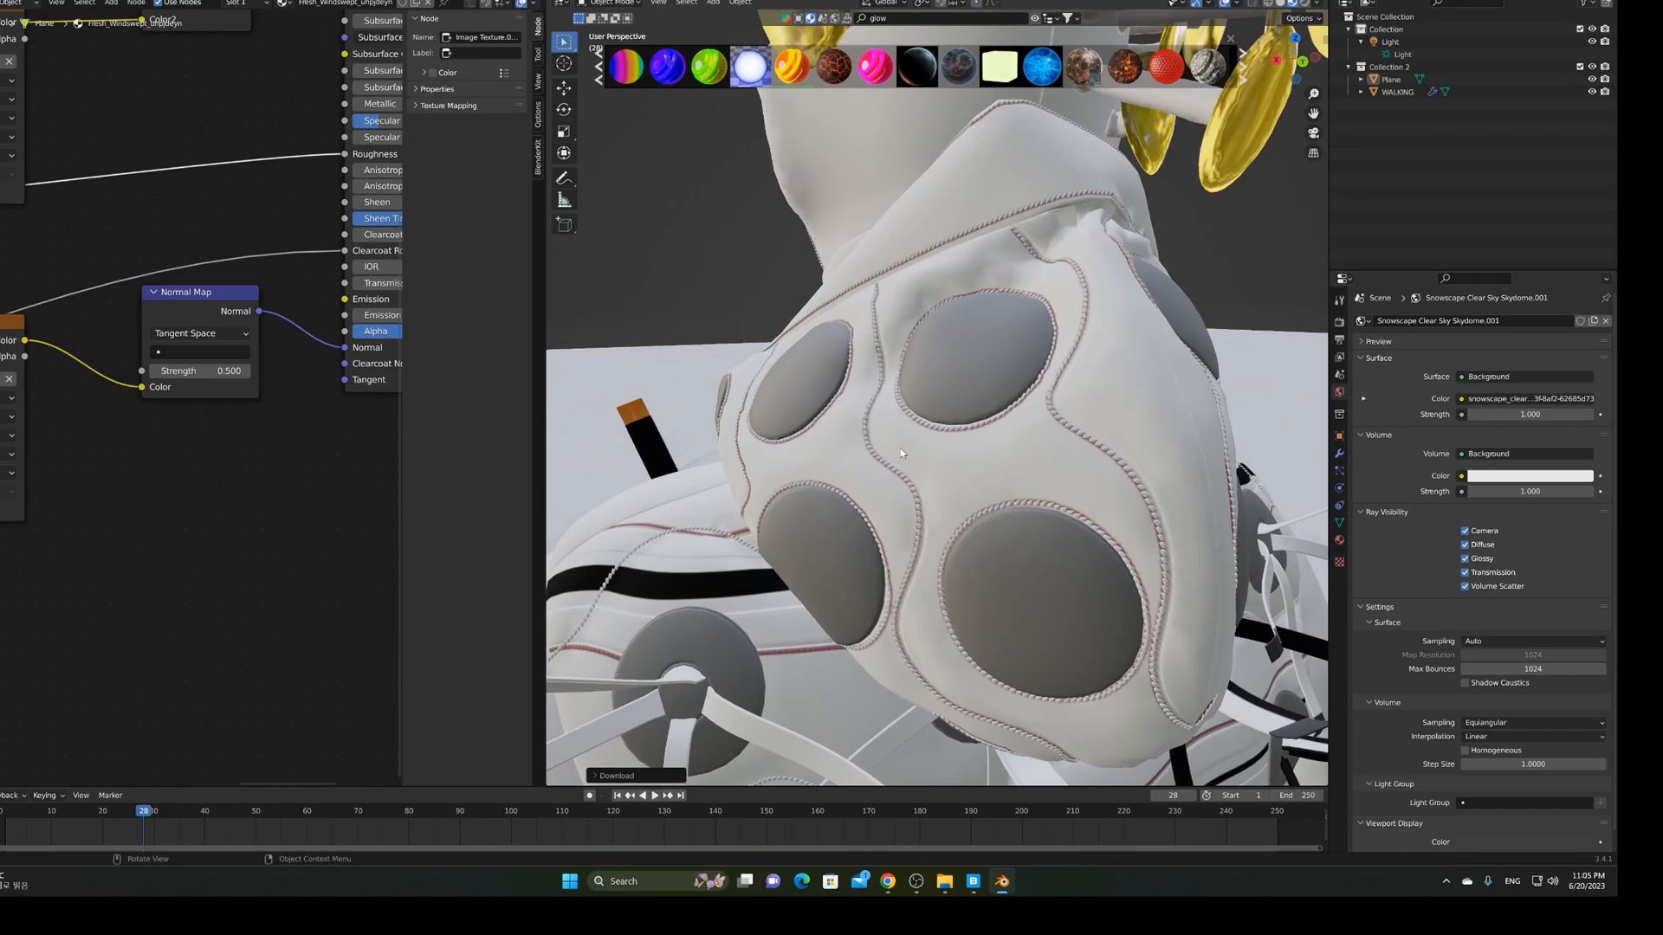
middle_click_drag(930, 402, 944, 423)
scroll(943, 425, "up", 2)
middle_click_drag(1013, 279, 979, 307, "shift")
left_click_drag(793, 73, 795, 76)
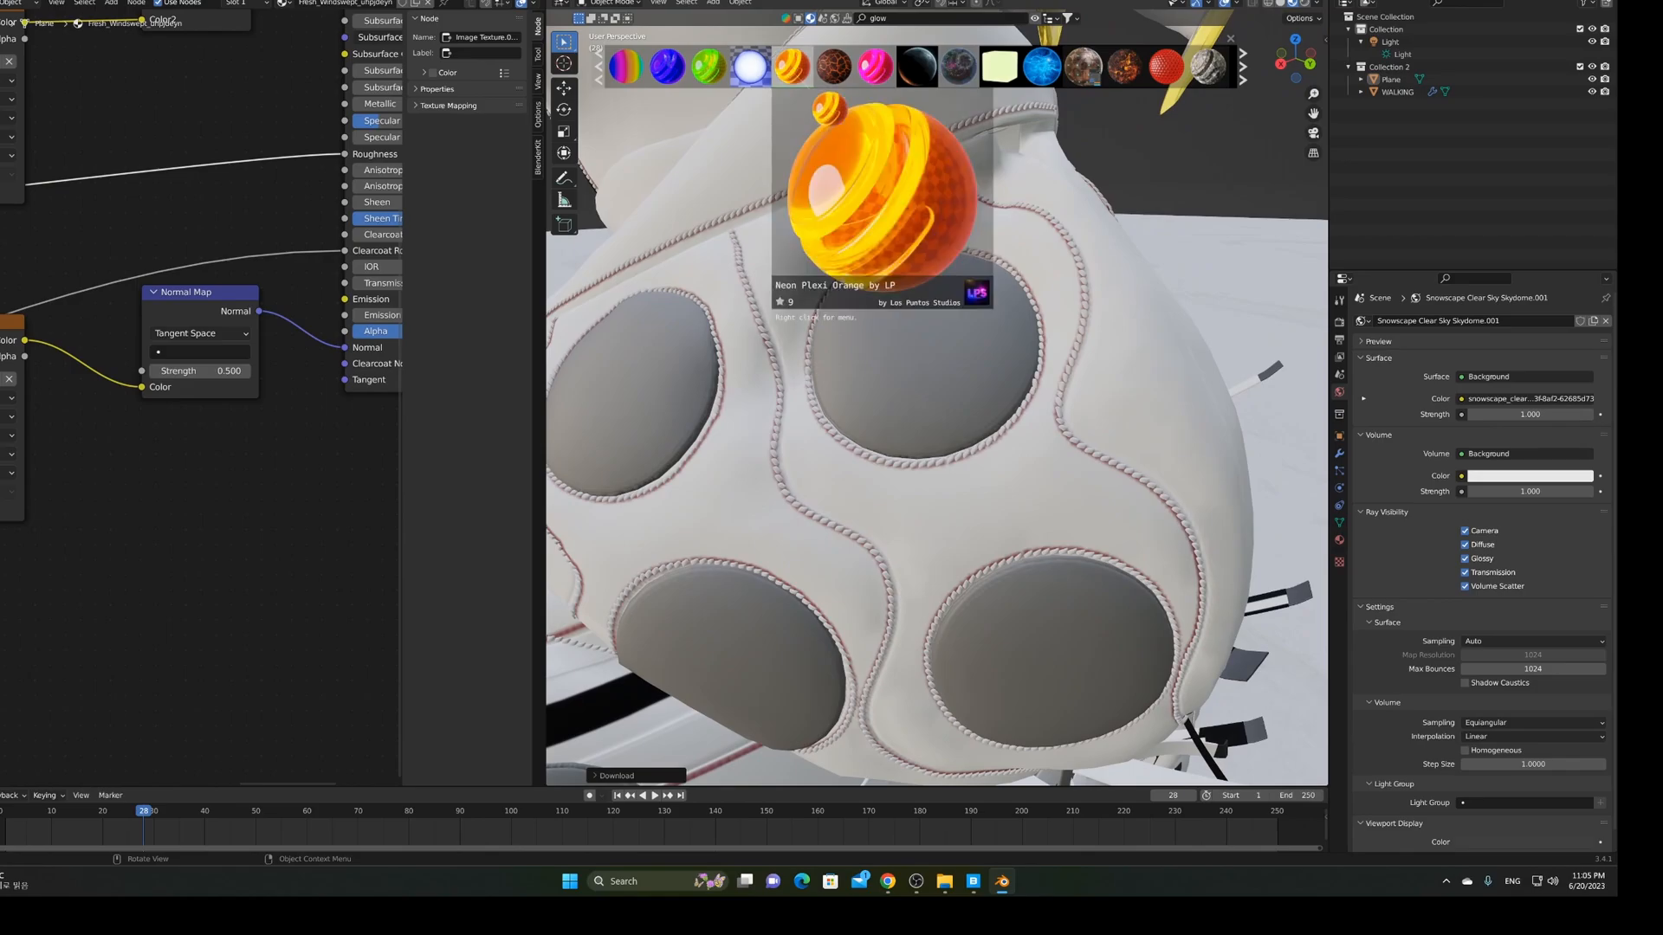
left_click_drag(829, 108, 939, 358)
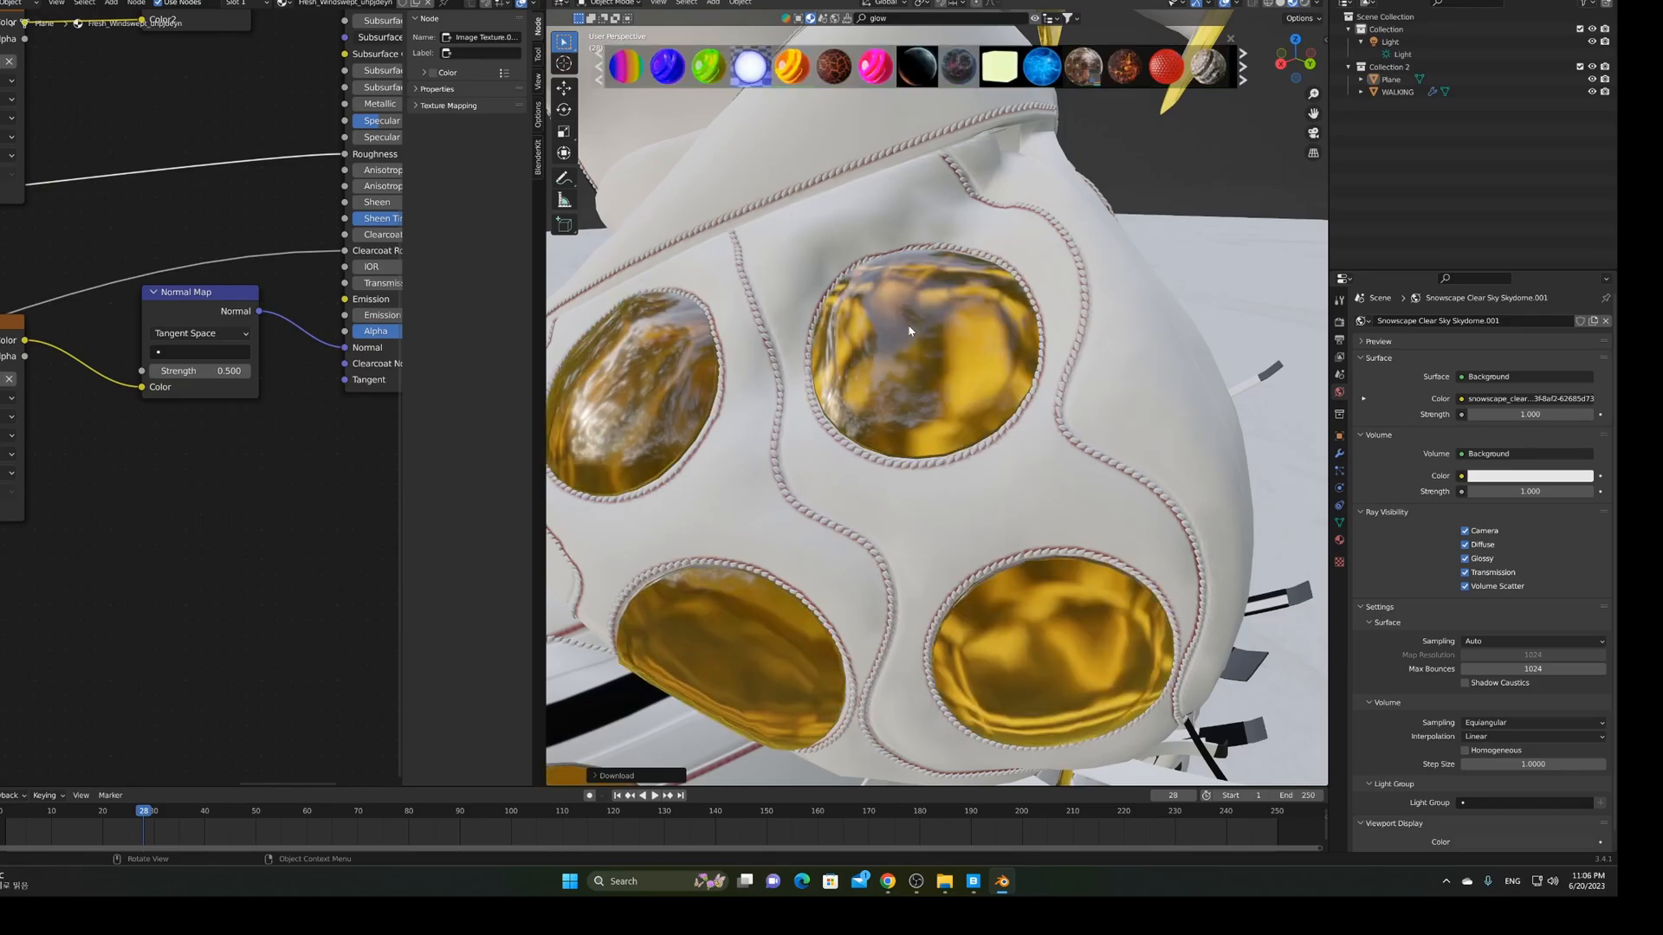
Orbit around the backpack to inspect the gold oval insets
mouse_move(937, 358)
middle_mouse_down()
mouse_move(968, 386)
mouse_move(975, 337)
mouse_move(961, 358)
middle_mouse_up()
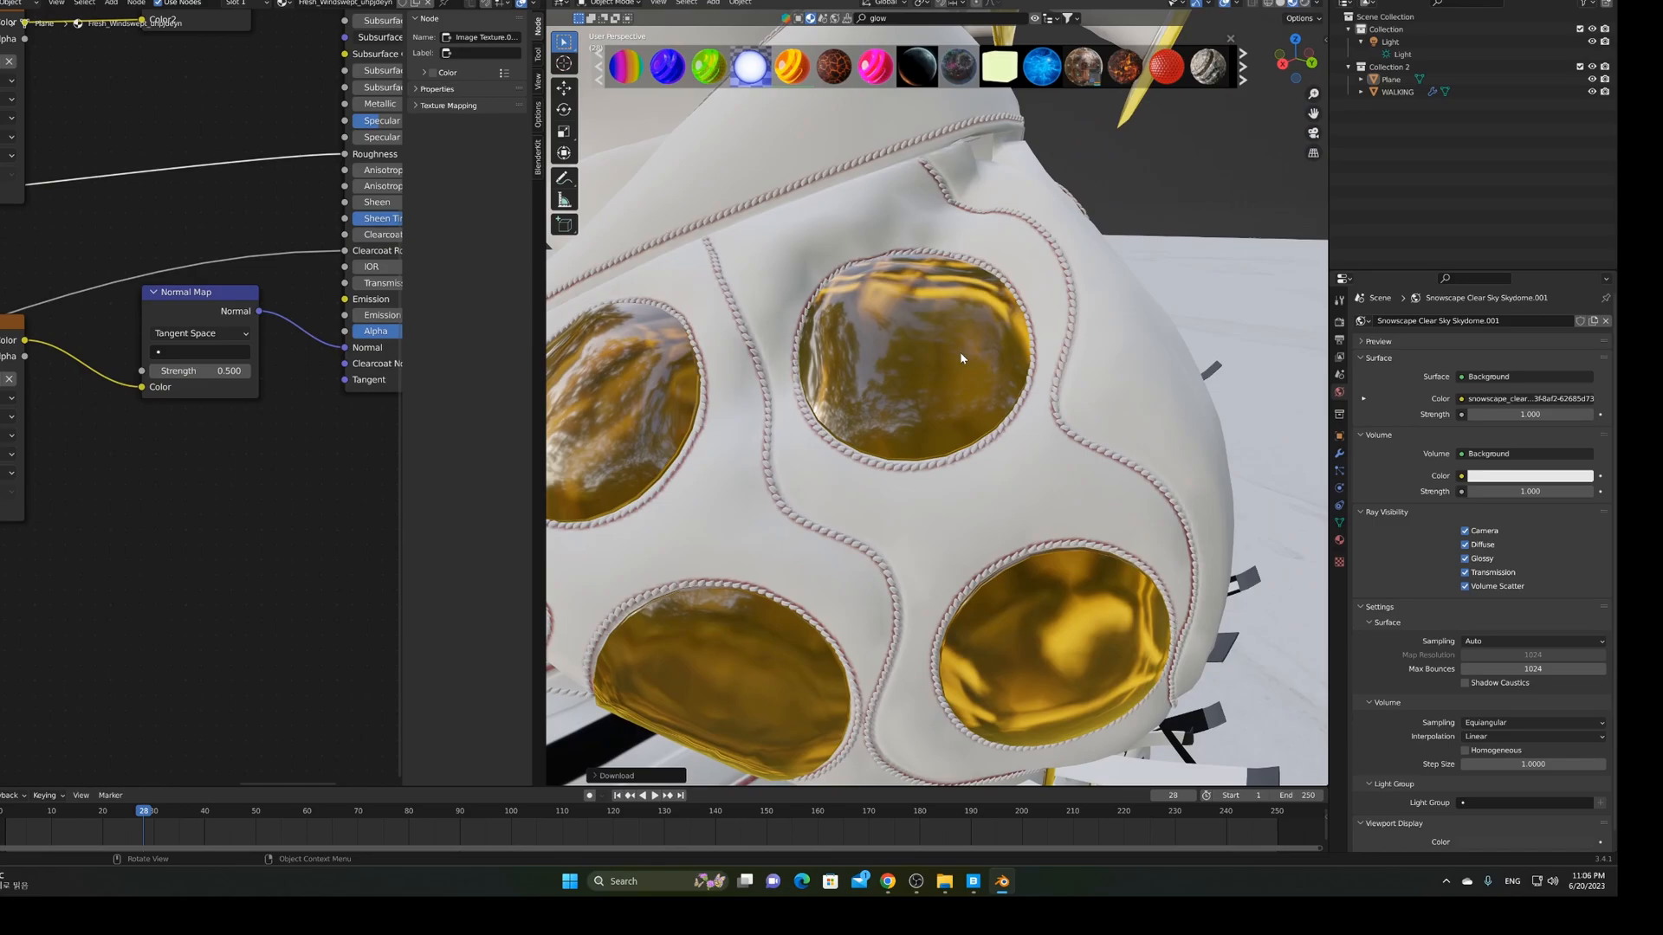
middle_click_drag(959, 358, 1072, 371)
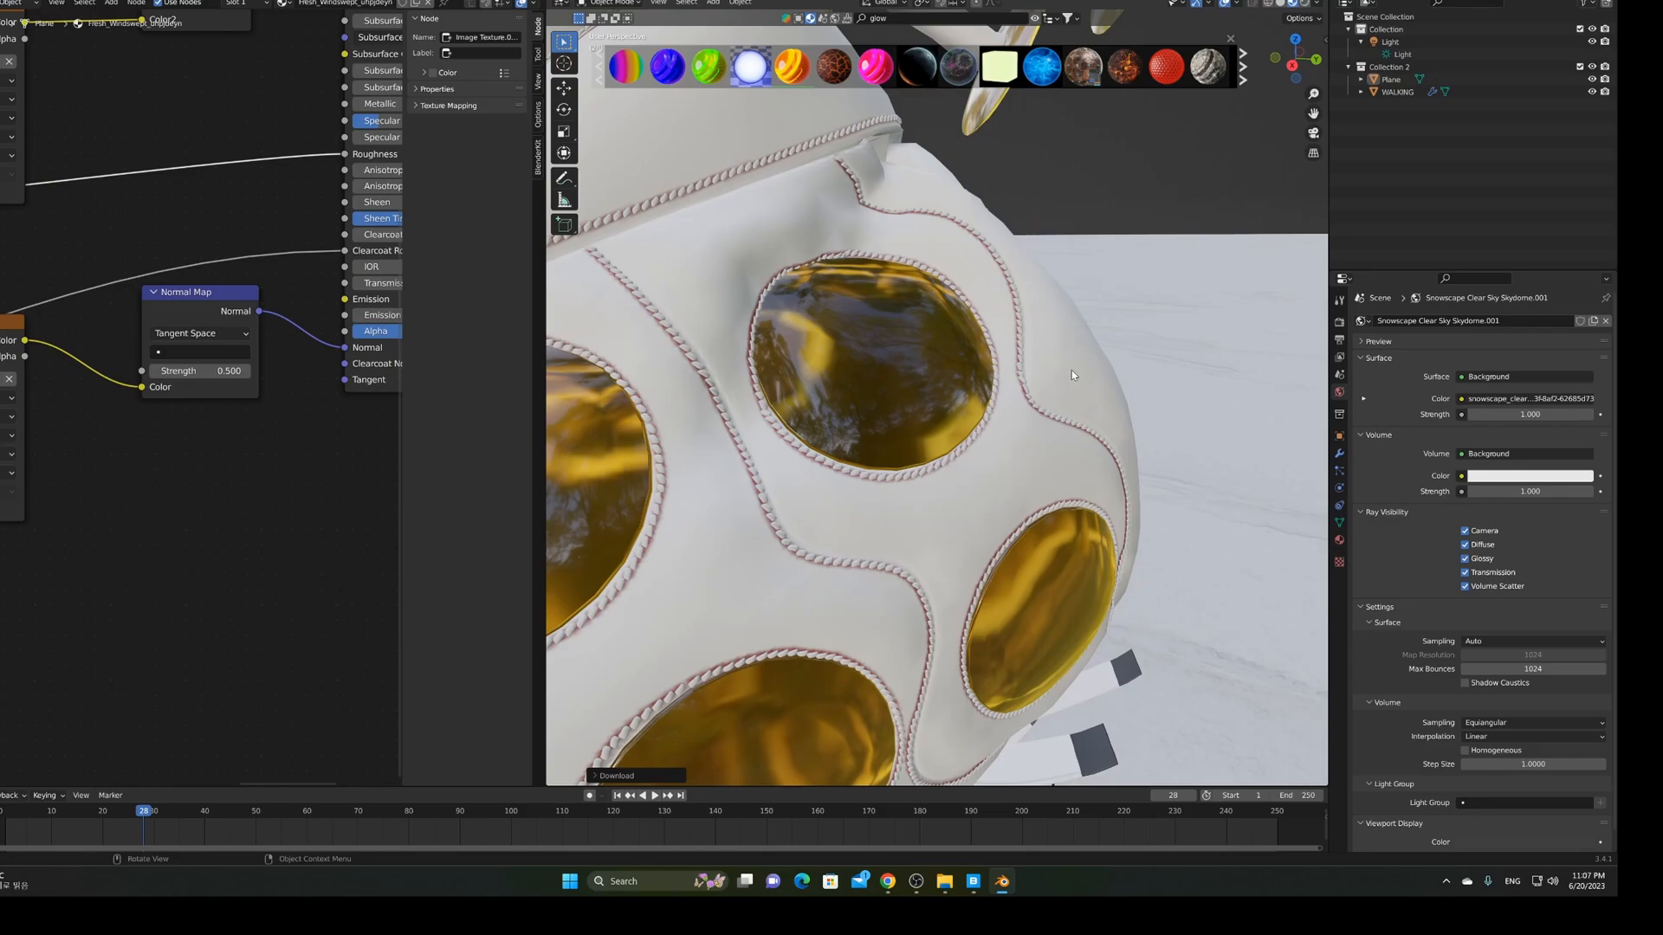
scroll(1069, 370, "down", 6)
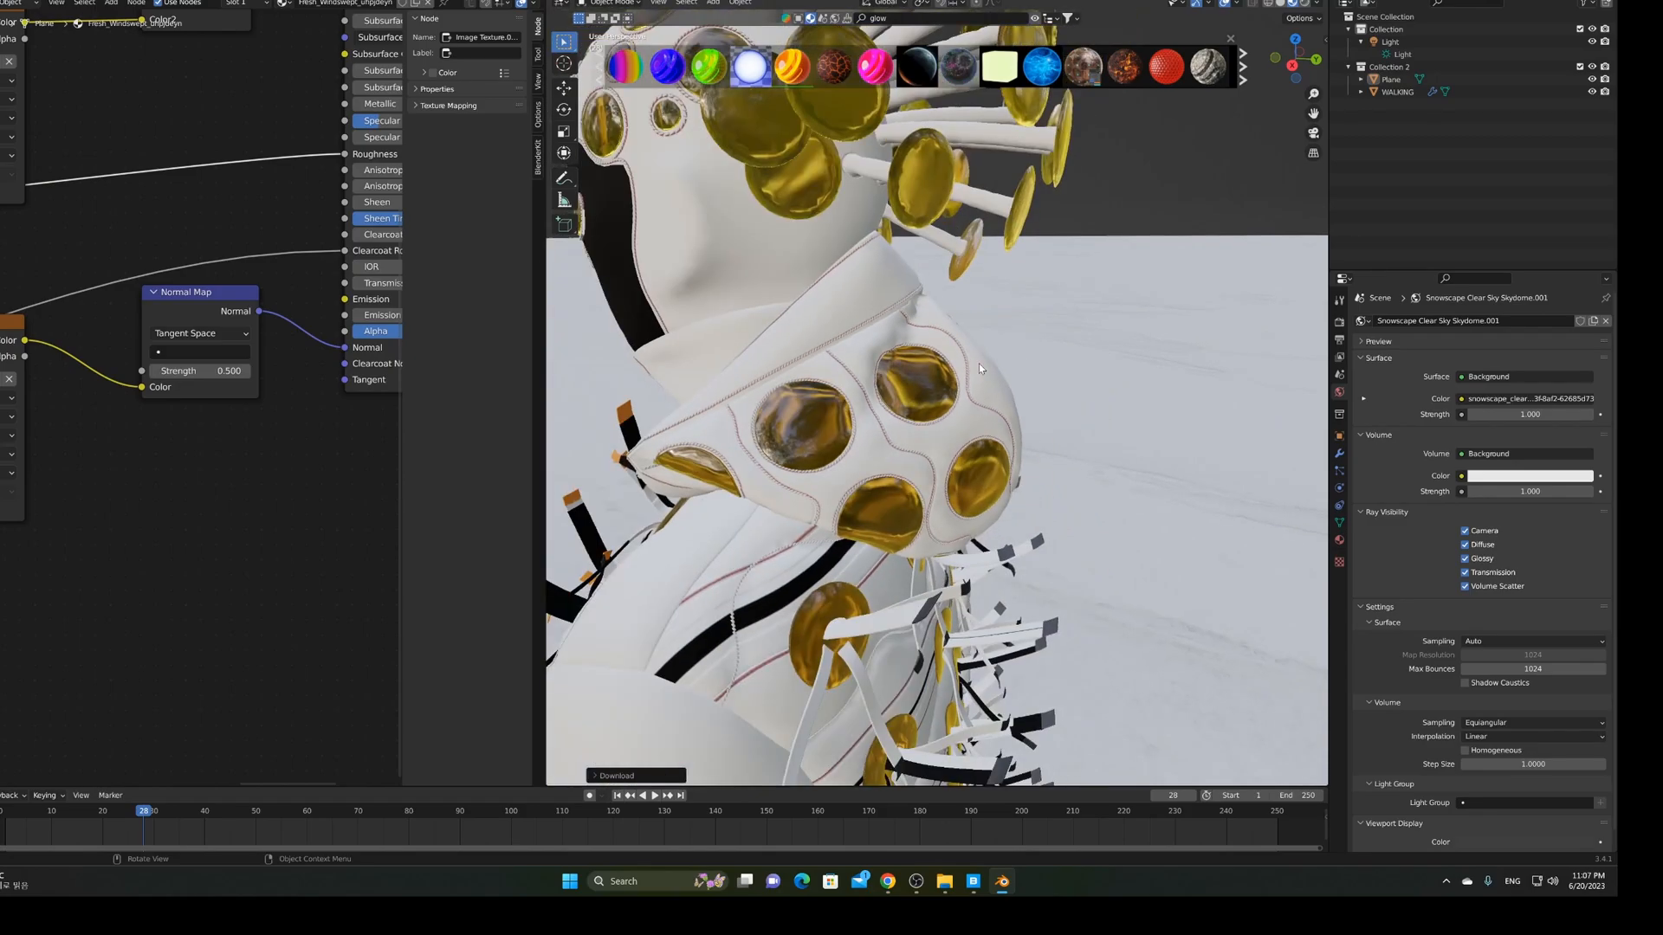
Orbit from the figure's back around to its front-facing torso
scroll(977, 369, "down", 3)
middle_click_drag(977, 368, 1139, 485)
middle_click_drag(1136, 554, 1029, 147, "shift")
middle_click_drag(1100, 402, 935, 403)
middle_click_drag(909, 194, 897, 394, "shift")
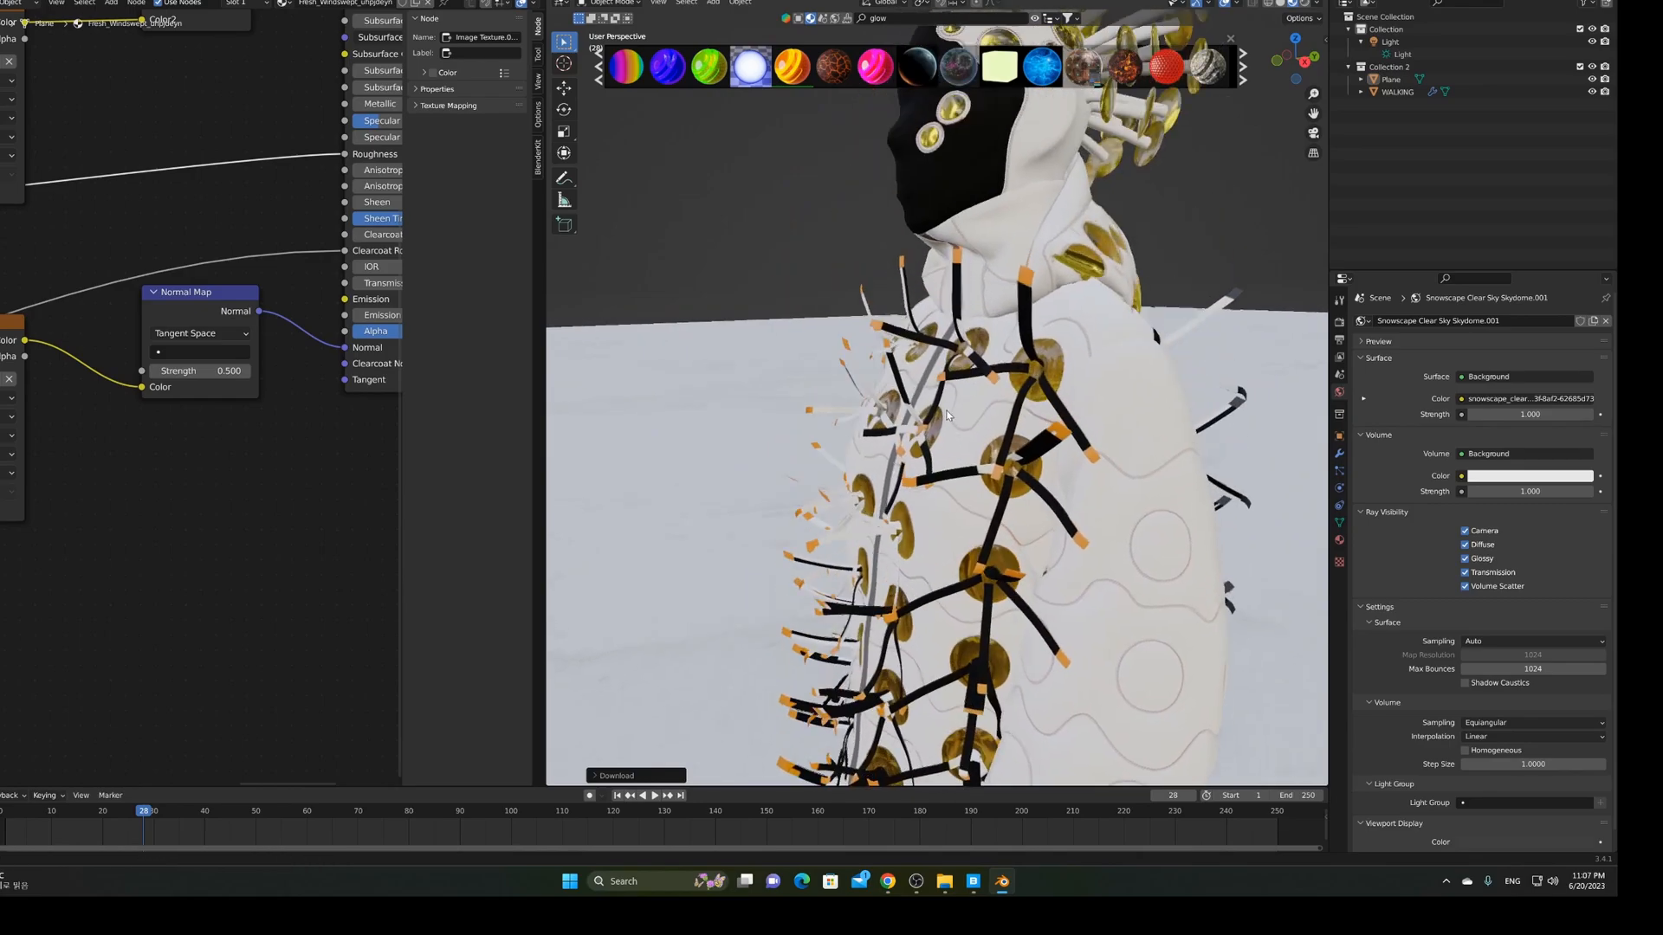
Zoom in on the chest straps and drop Neon Plexi Pink onto the orange strap tip
scroll(896, 399, "up", 2)
scroll(896, 398, "up", 3)
middle_click_drag(970, 216, 945, 346)
scroll(1001, 200, "up", 1)
scroll(936, 359, "up", 3)
scroll(946, 346, "up", 2)
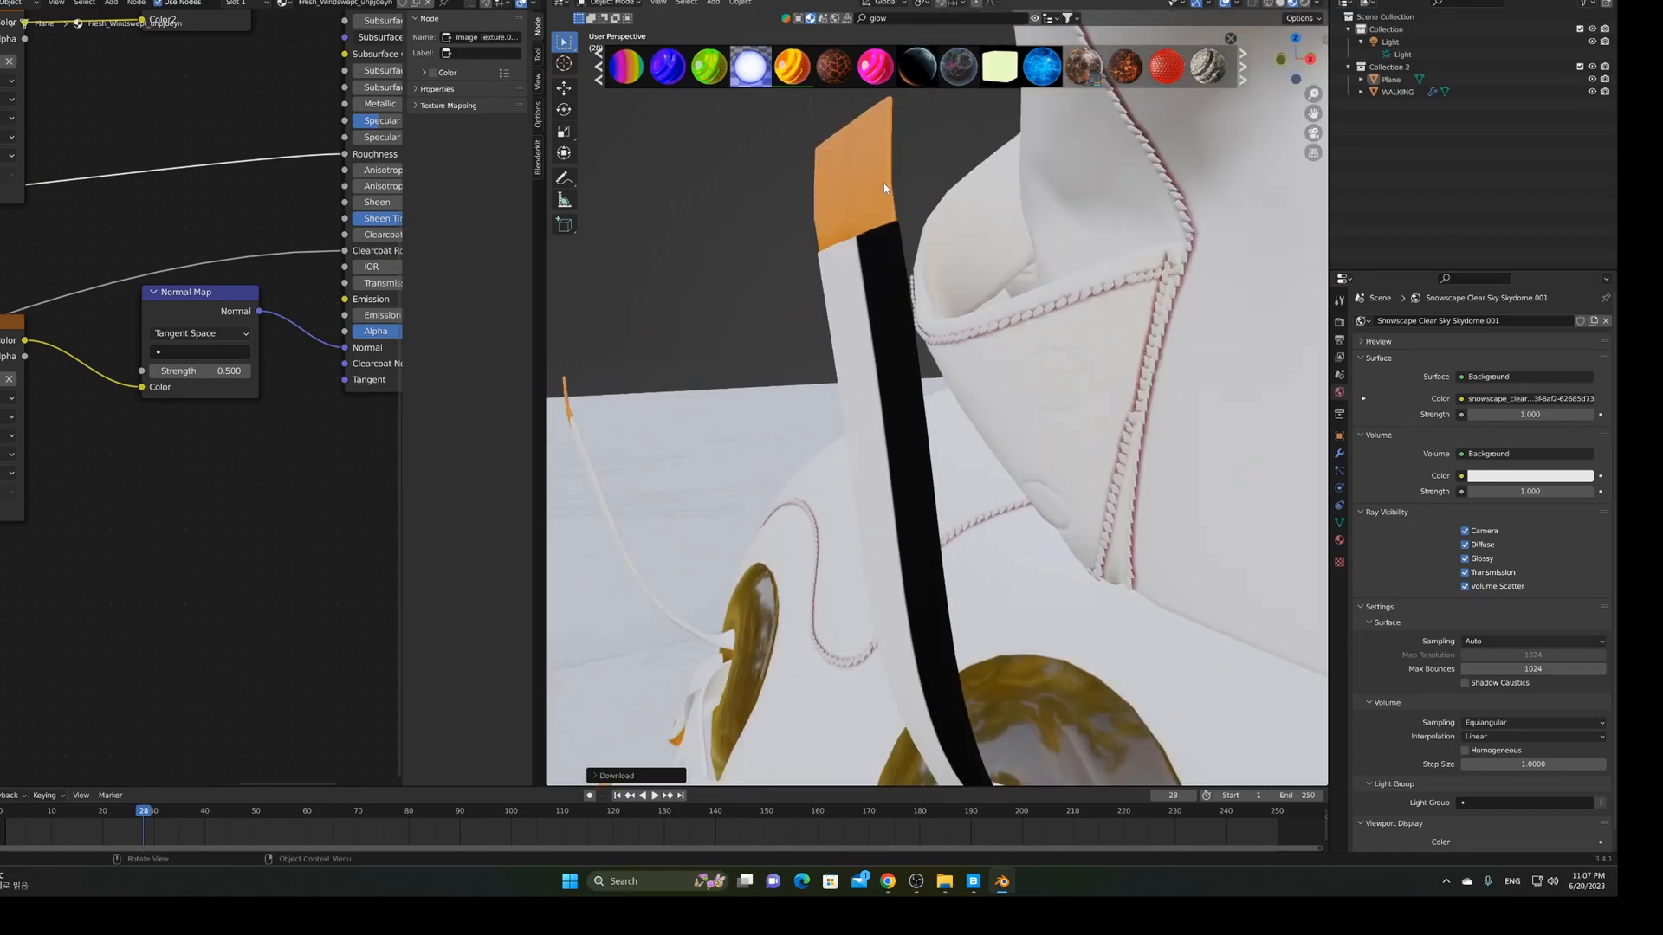
mouse_move(883, 54)
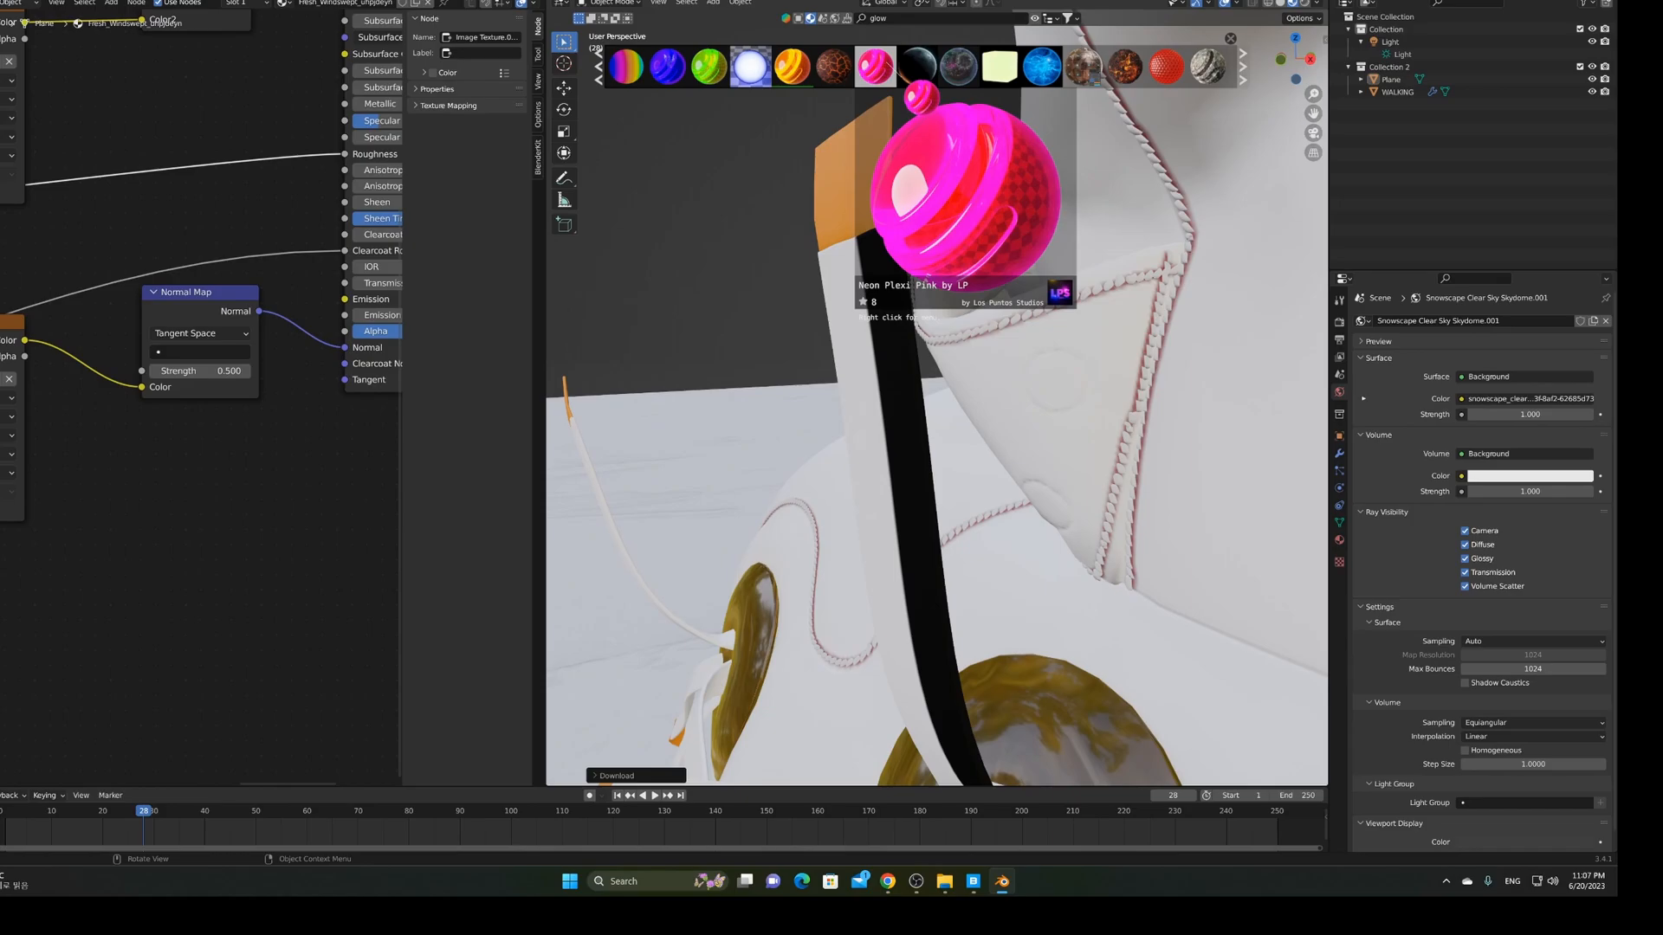
left_click_drag(921, 97, 835, 162)
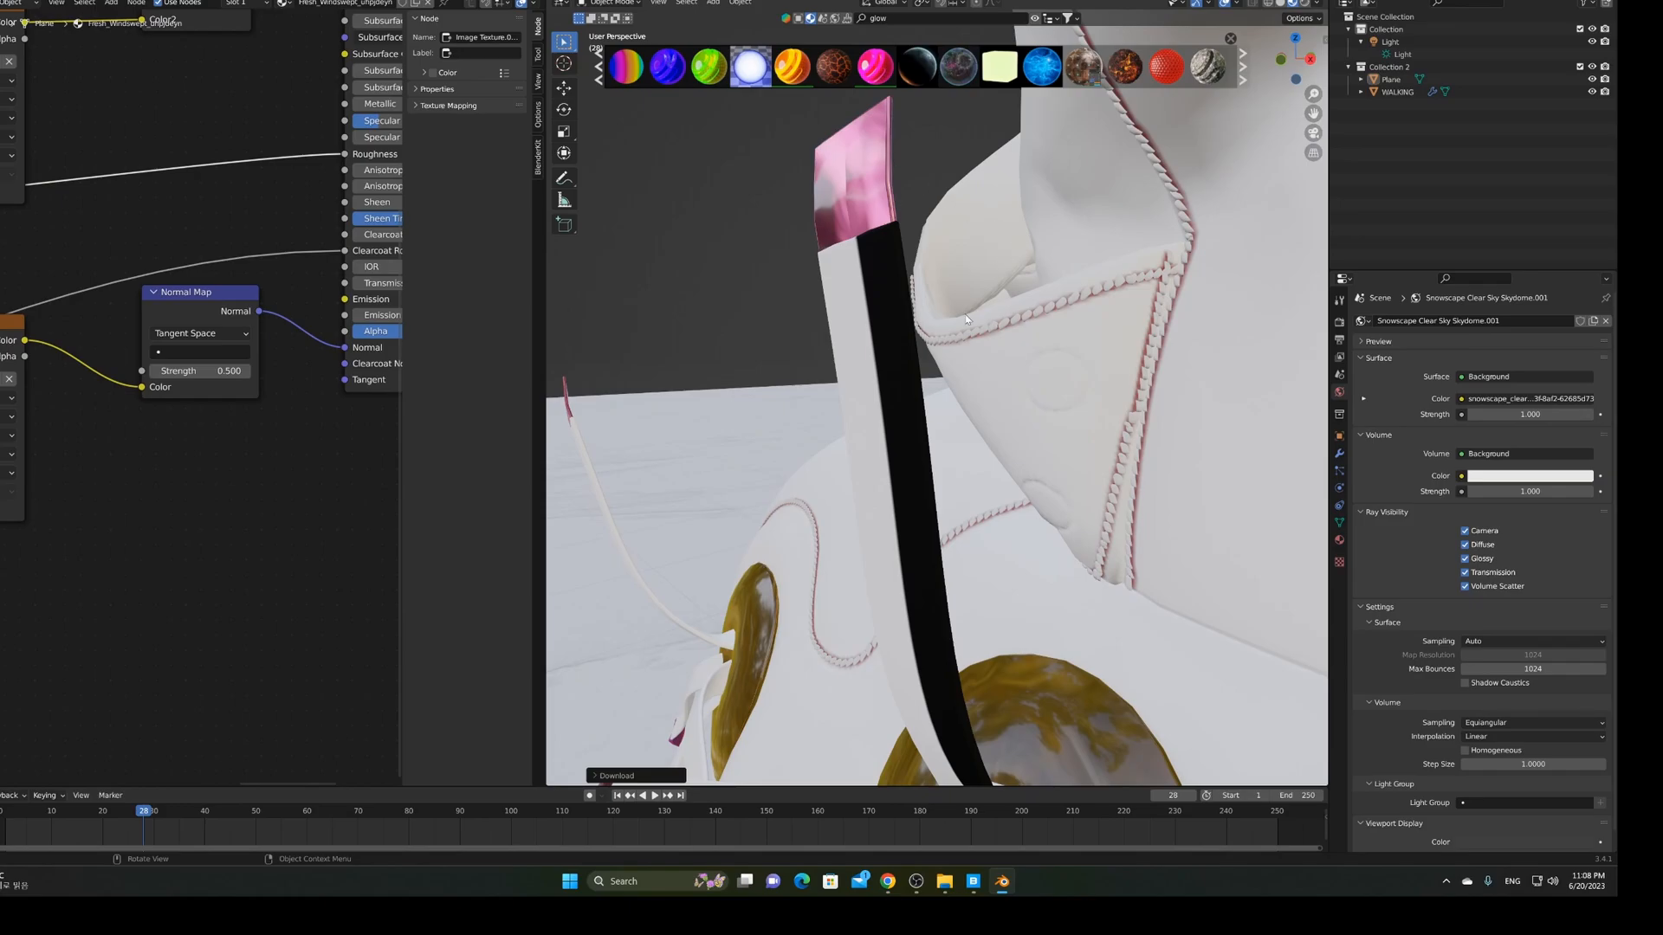
middle_click_drag(991, 322, 1158, 388)
scroll(1018, 323, "down", 5)
scroll(955, 293, "down", 8)
scroll(1156, 390, "up", 5)
middle_click_drag(879, 424, 830, 410)
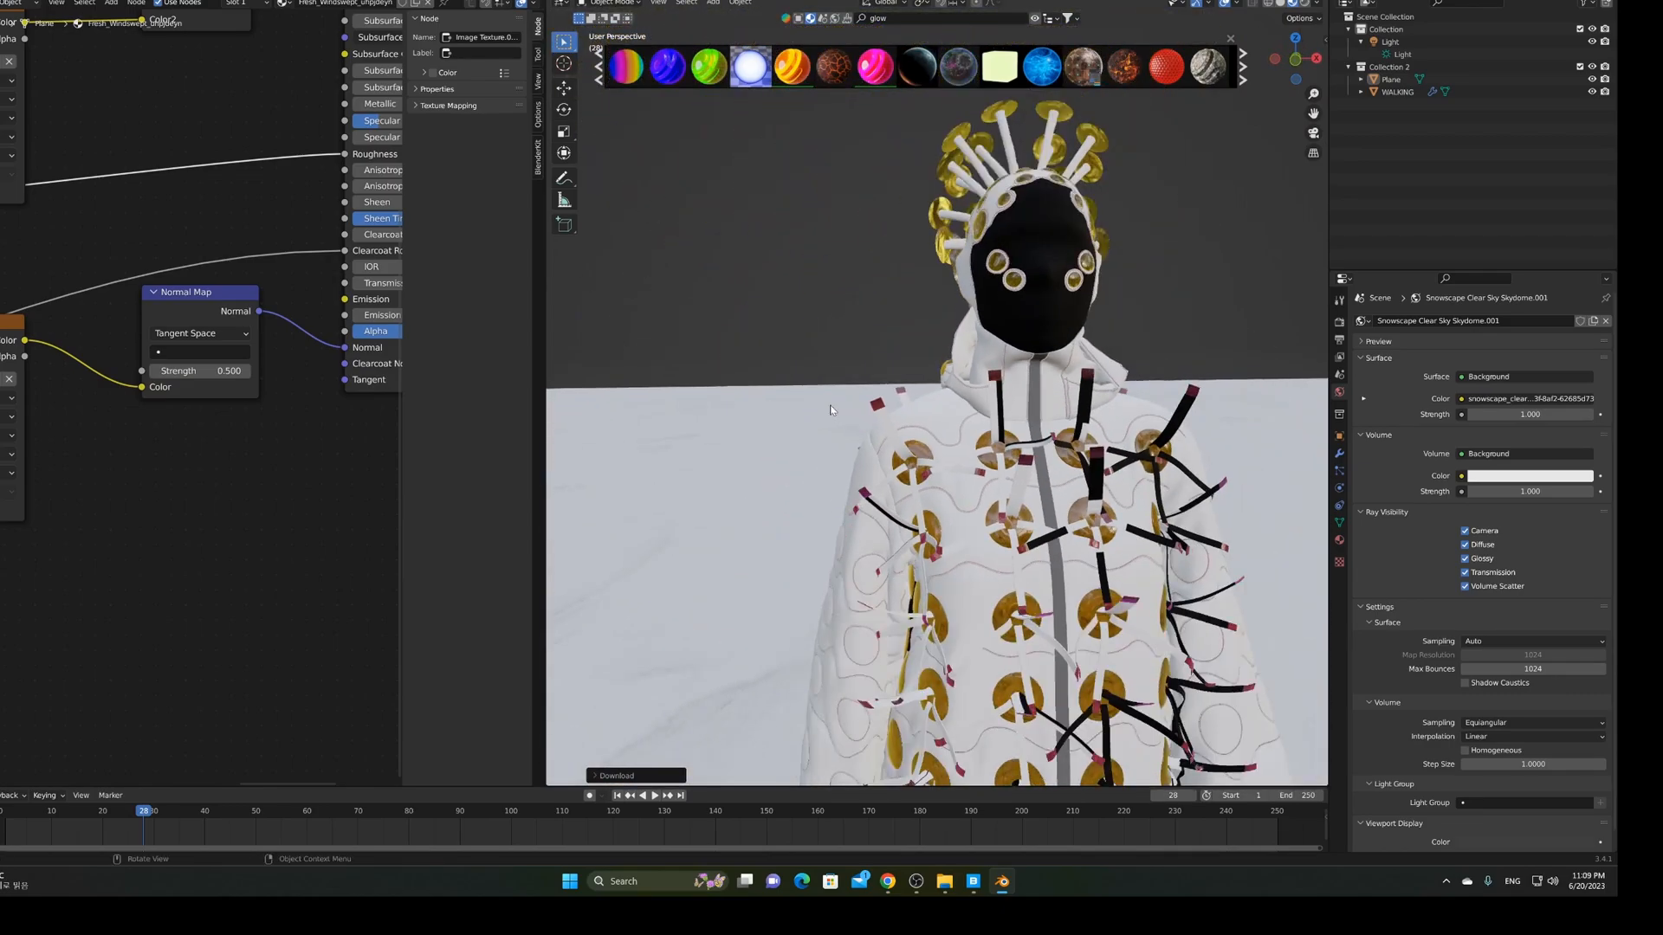
scroll(832, 408, "down", 4)
middle_click_drag(963, 649, 959, 413, "shift")
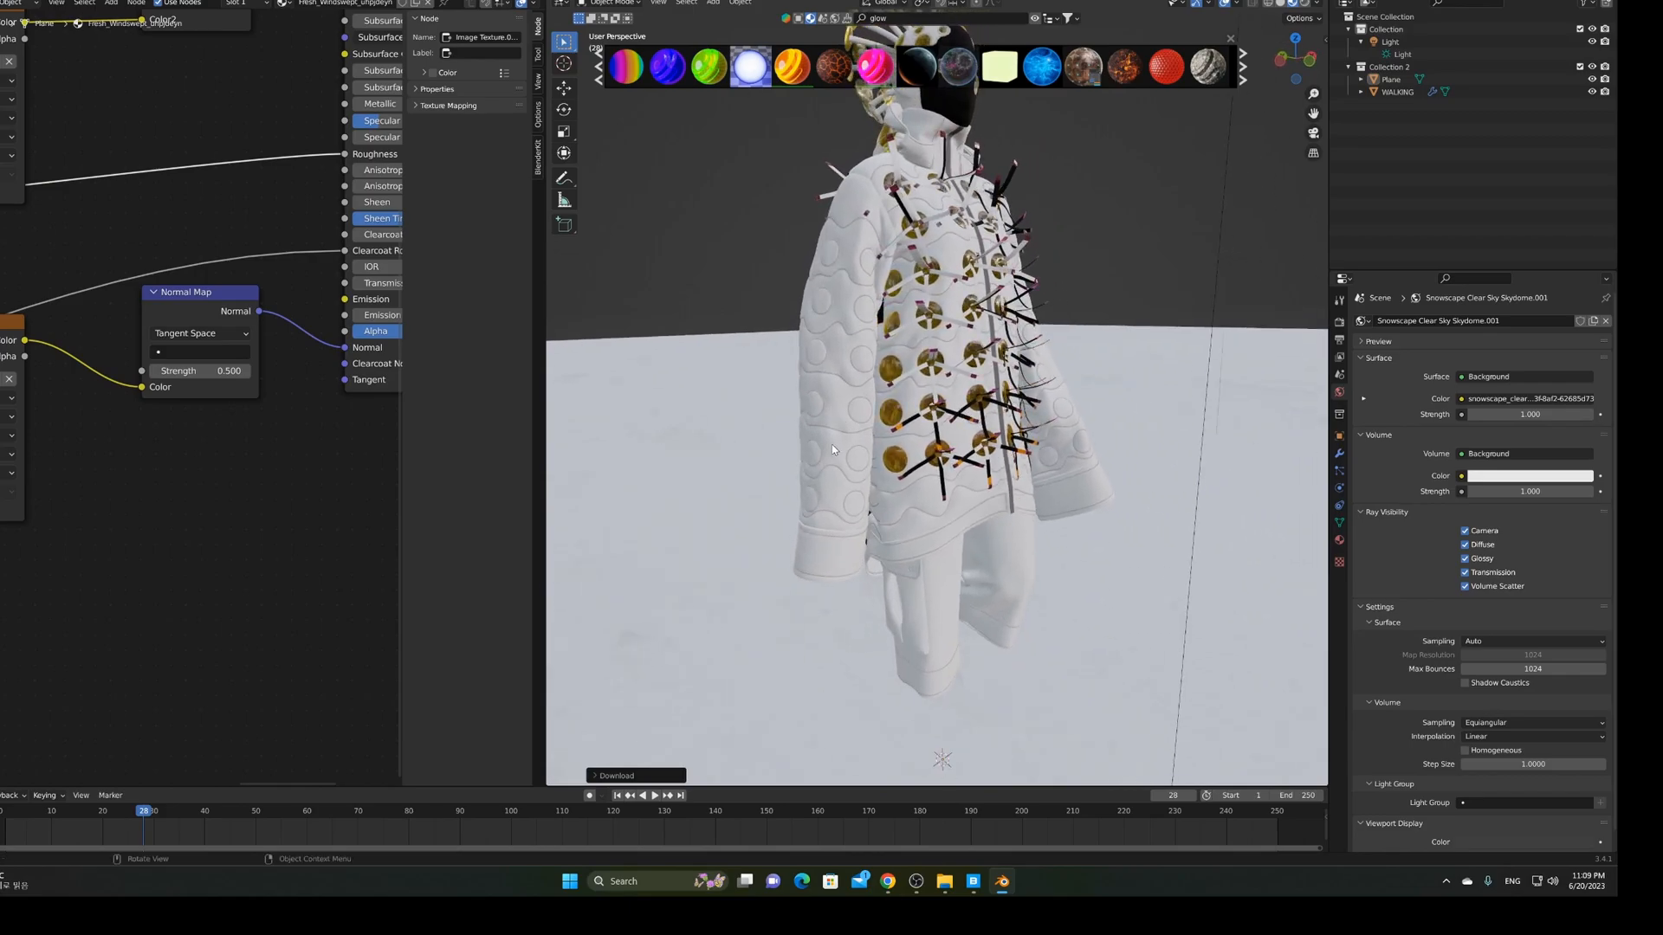
middle_click_drag(834, 454, 952, 452)
scroll(975, 452, "up", 3)
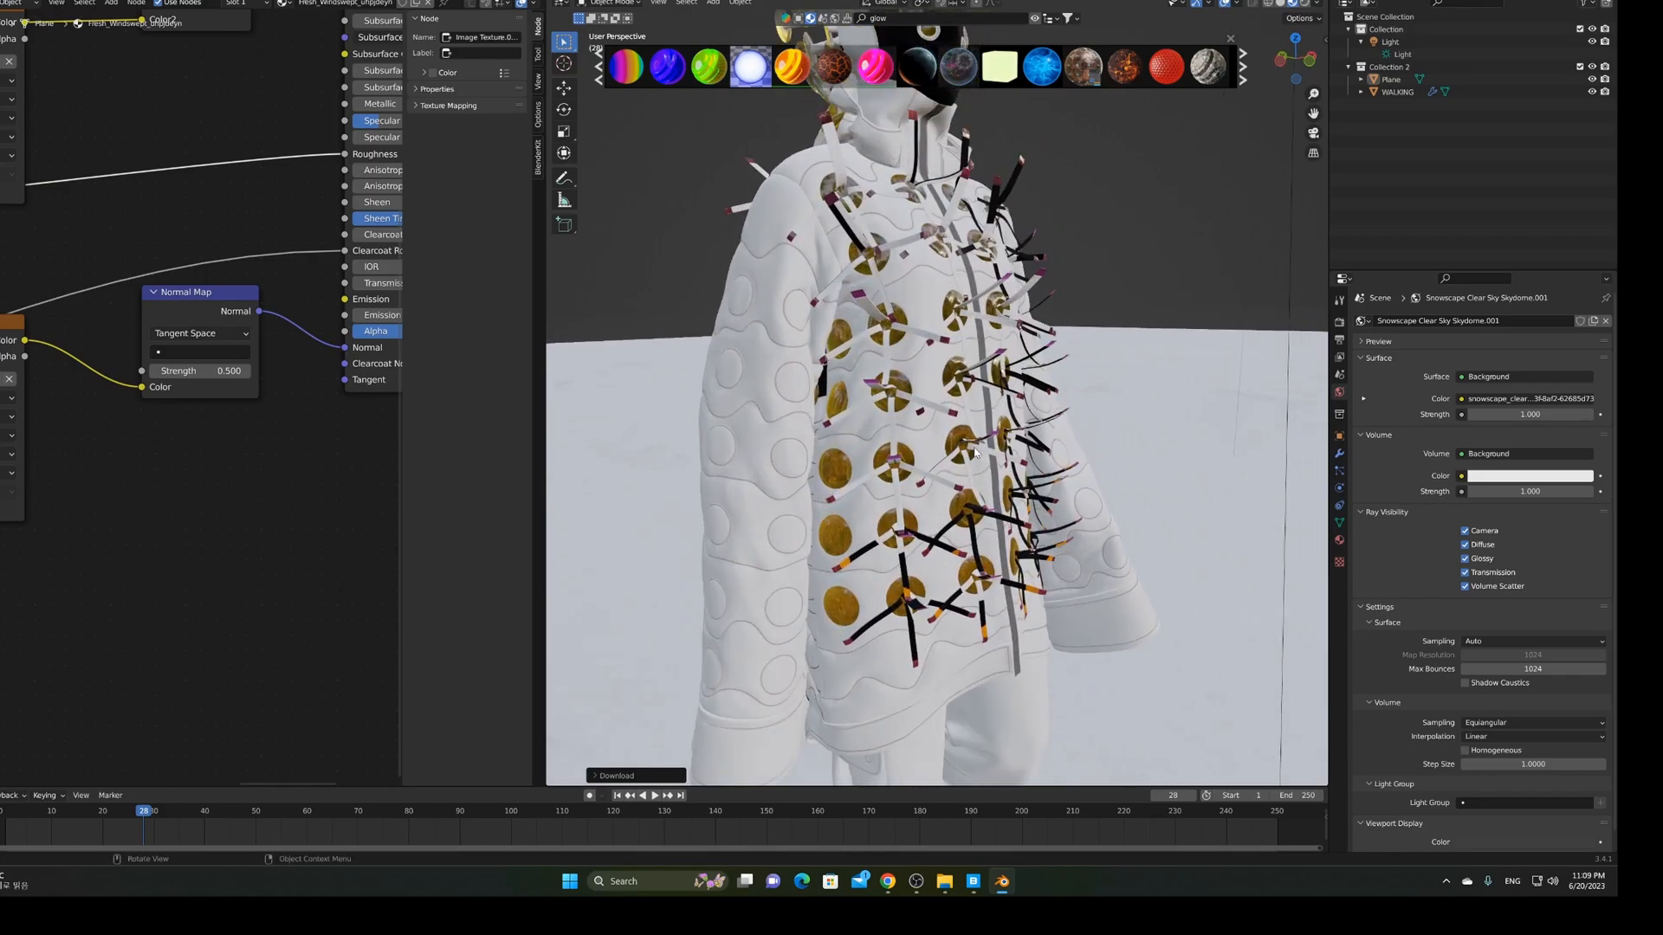
Search the BlenderKit material library for 'chrom'
left_click(912, 18)
type("chrom")
key("Return")
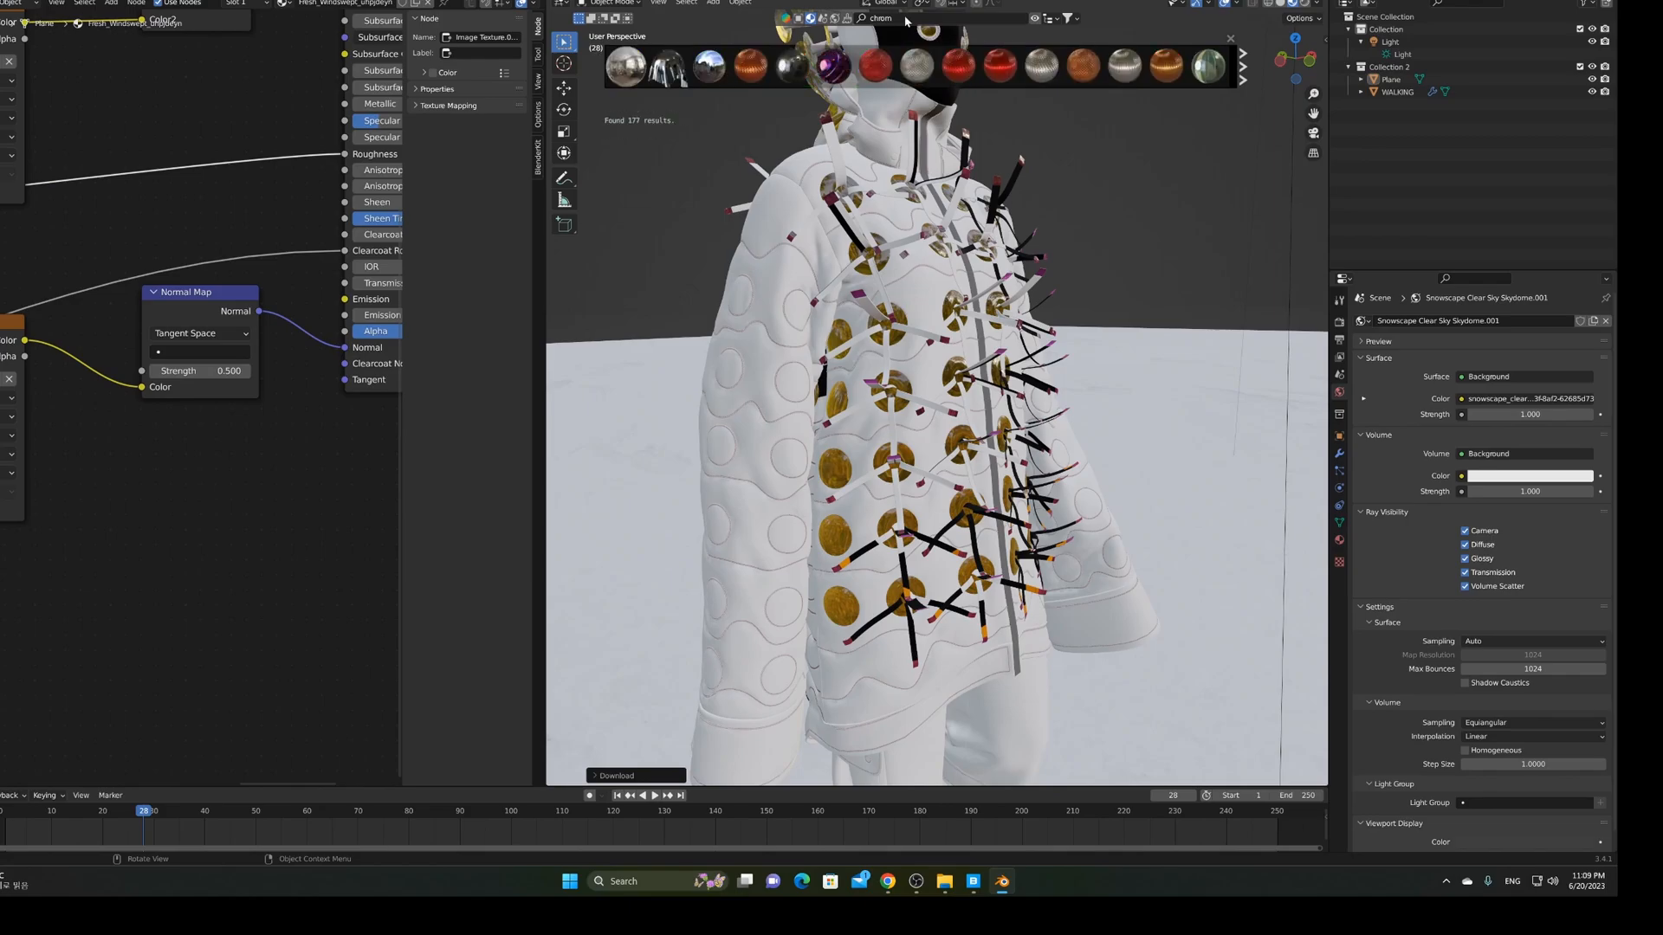
Page forward through the chrome results, then return to the first page
mouse_move(709, 71)
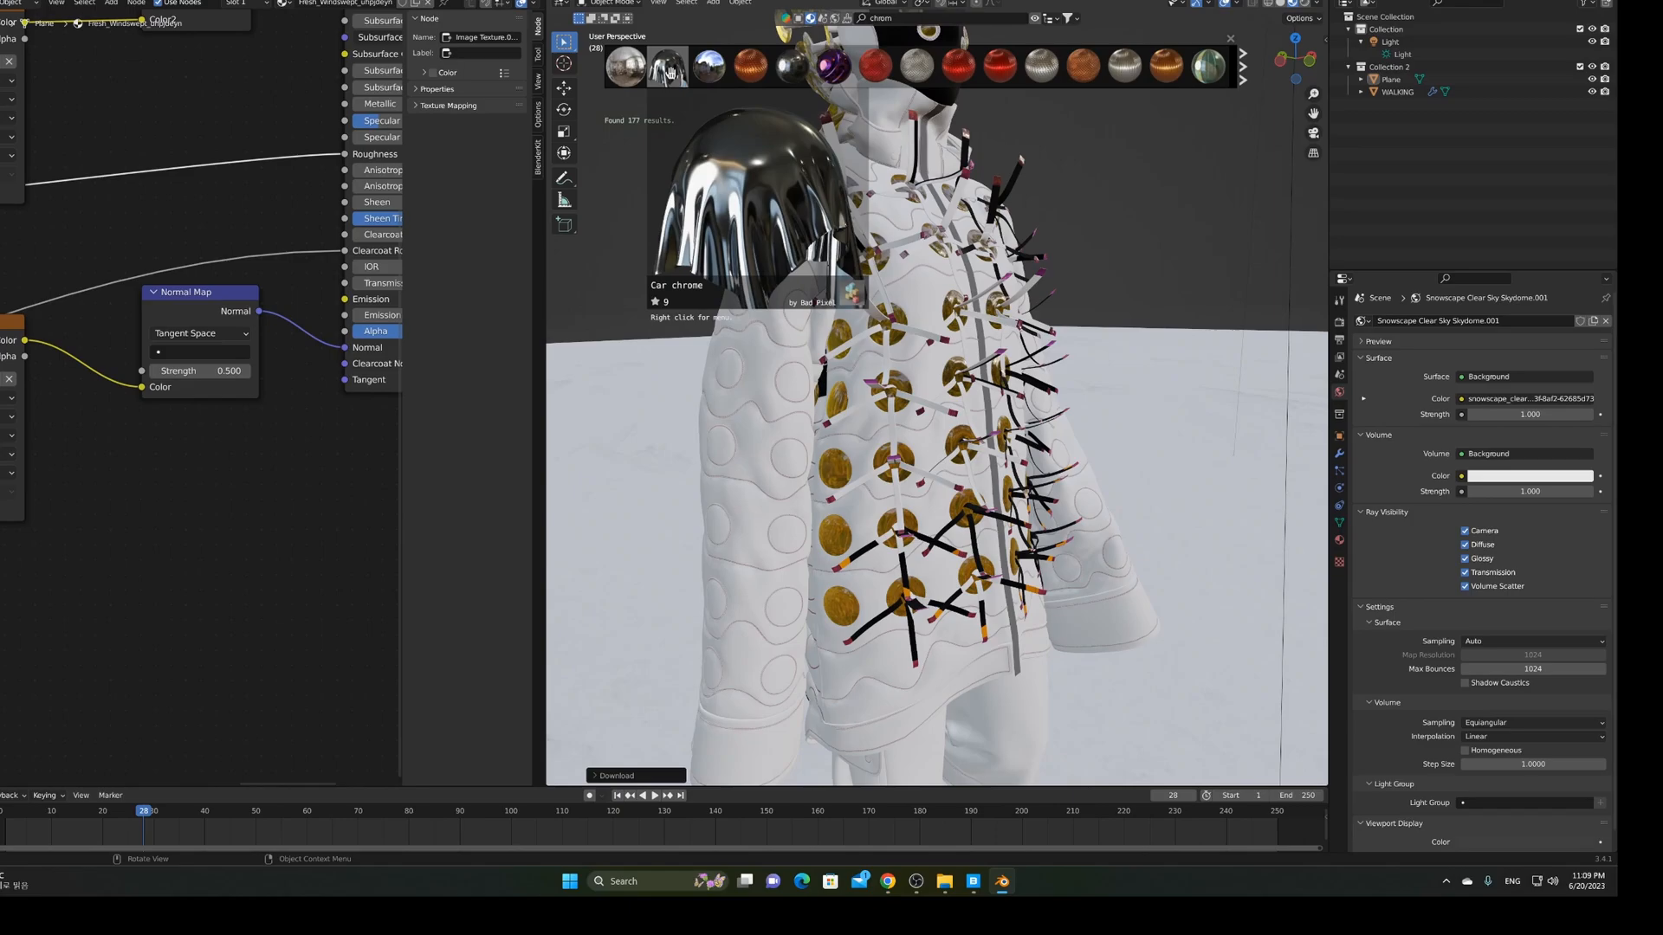
mouse_move(1208, 73)
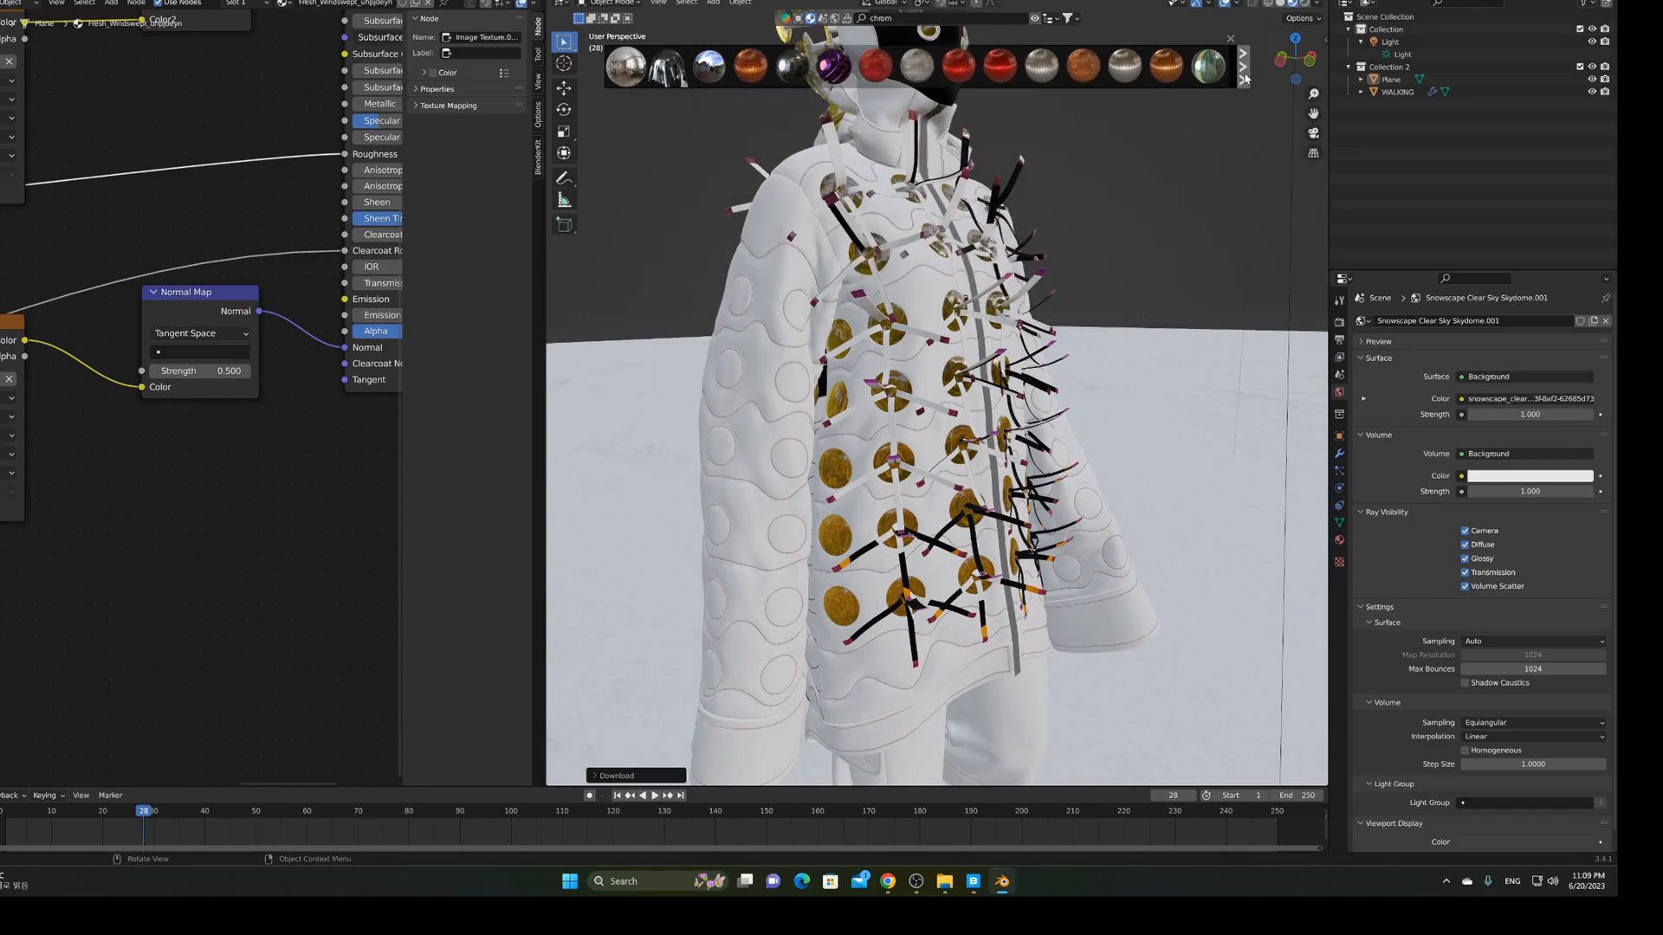
left_click(1245, 78)
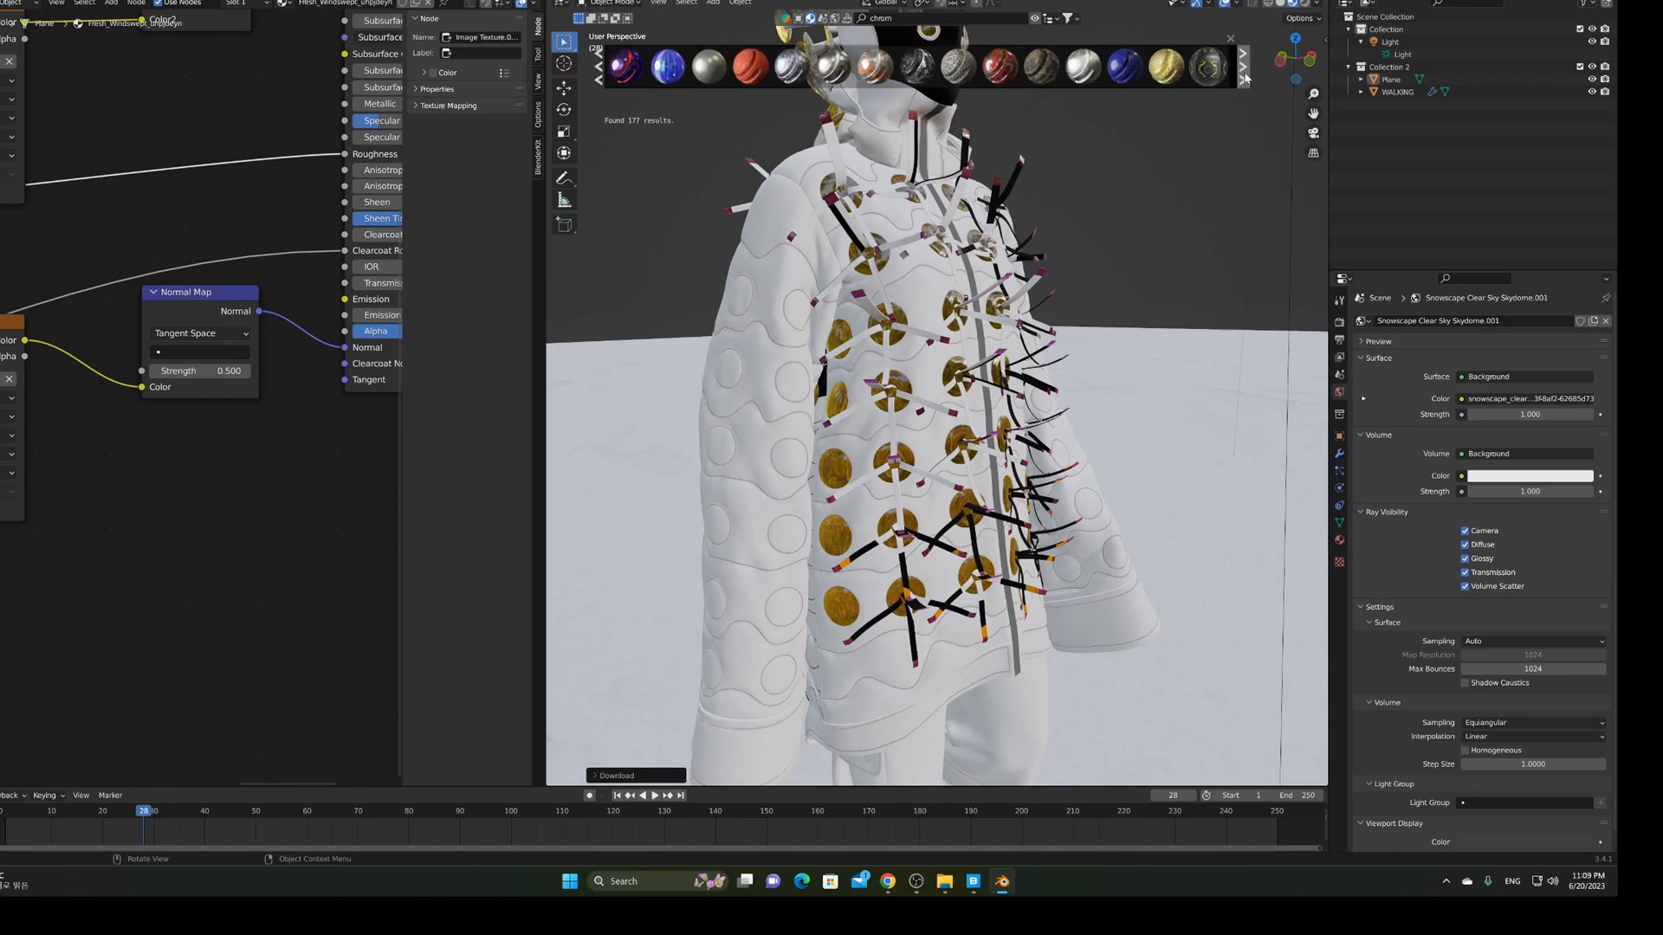
mouse_move(846, 73)
left_click(1245, 80)
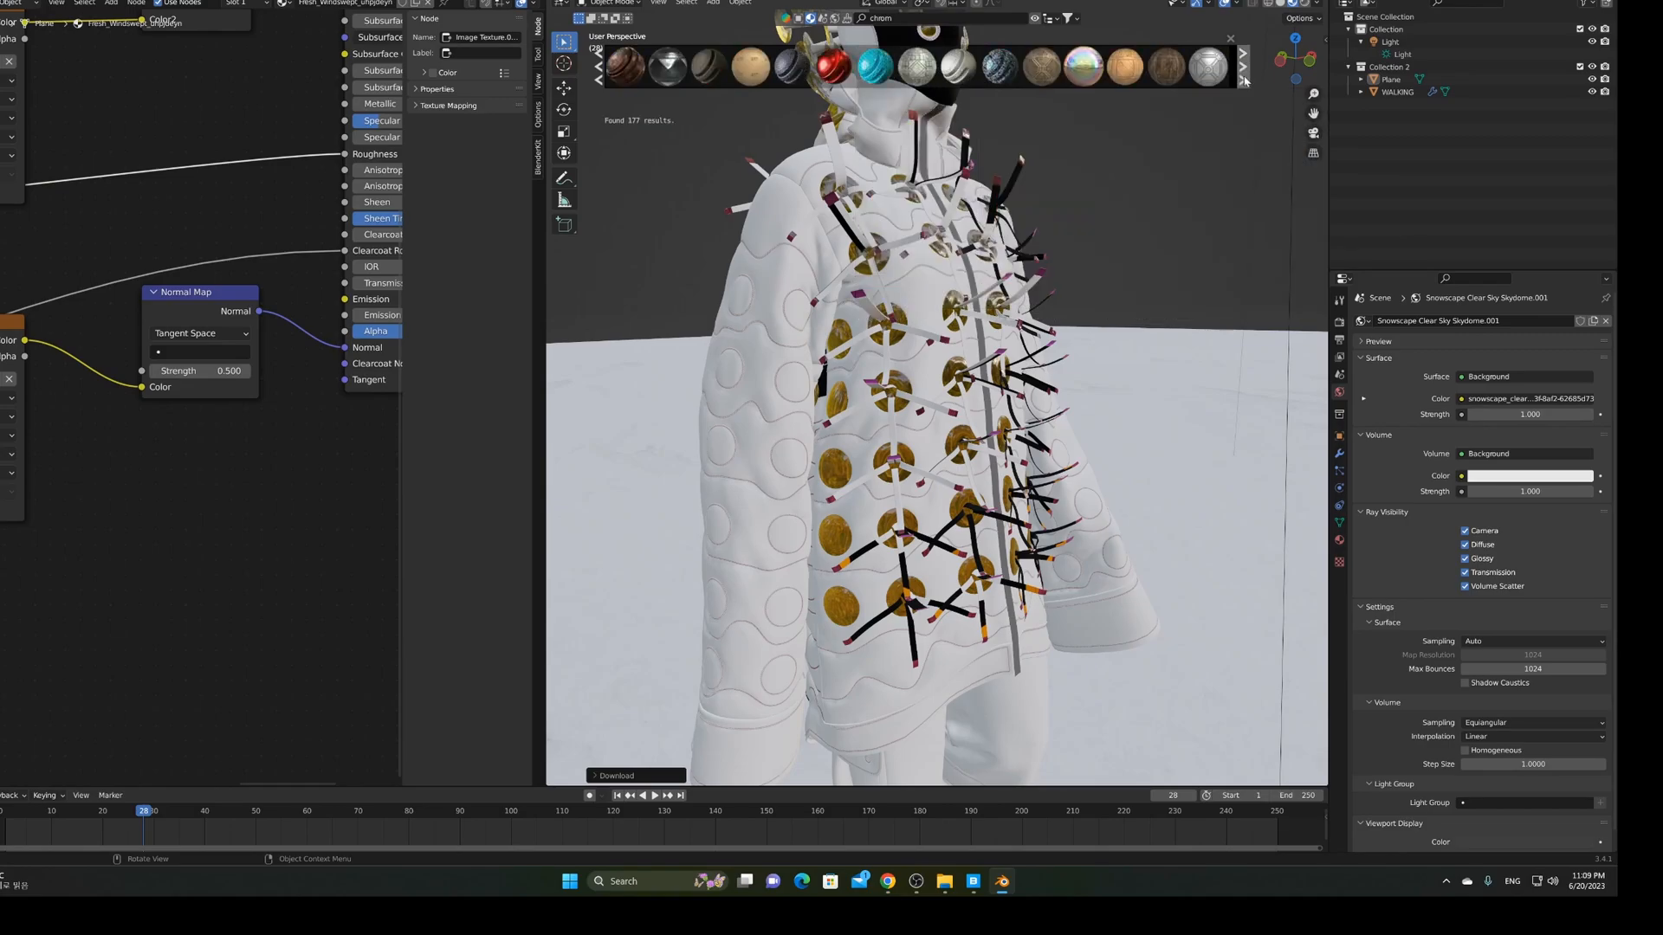
left_click(1244, 80)
mouse_move(1207, 72)
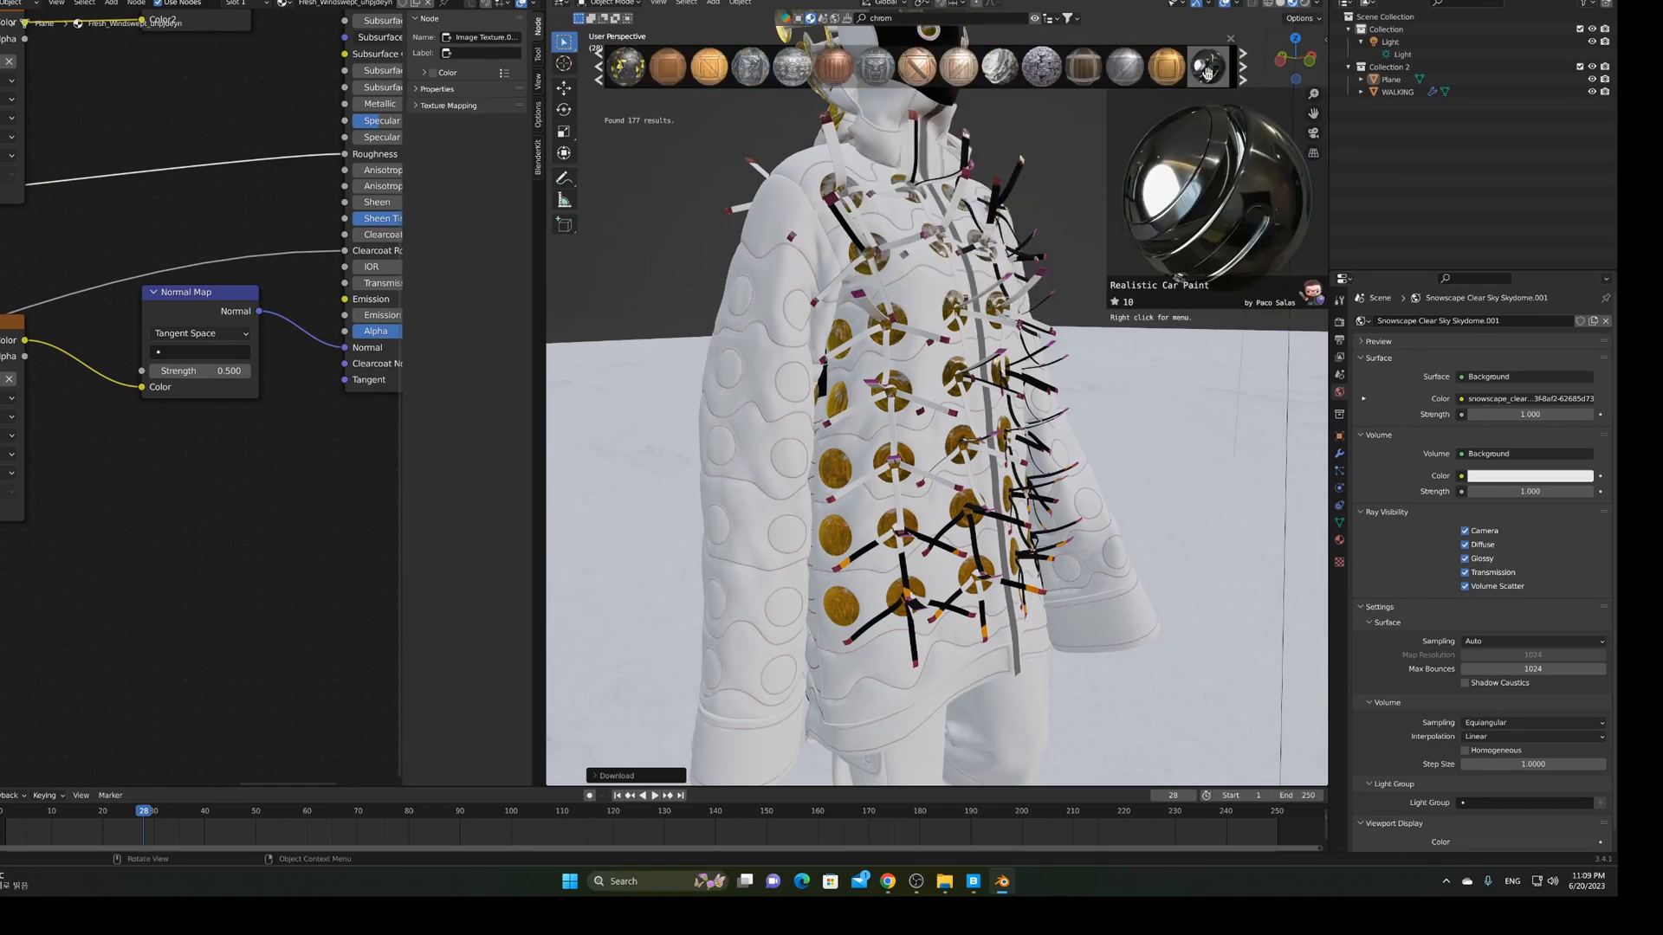
left_click(599, 79)
left_click(598, 80)
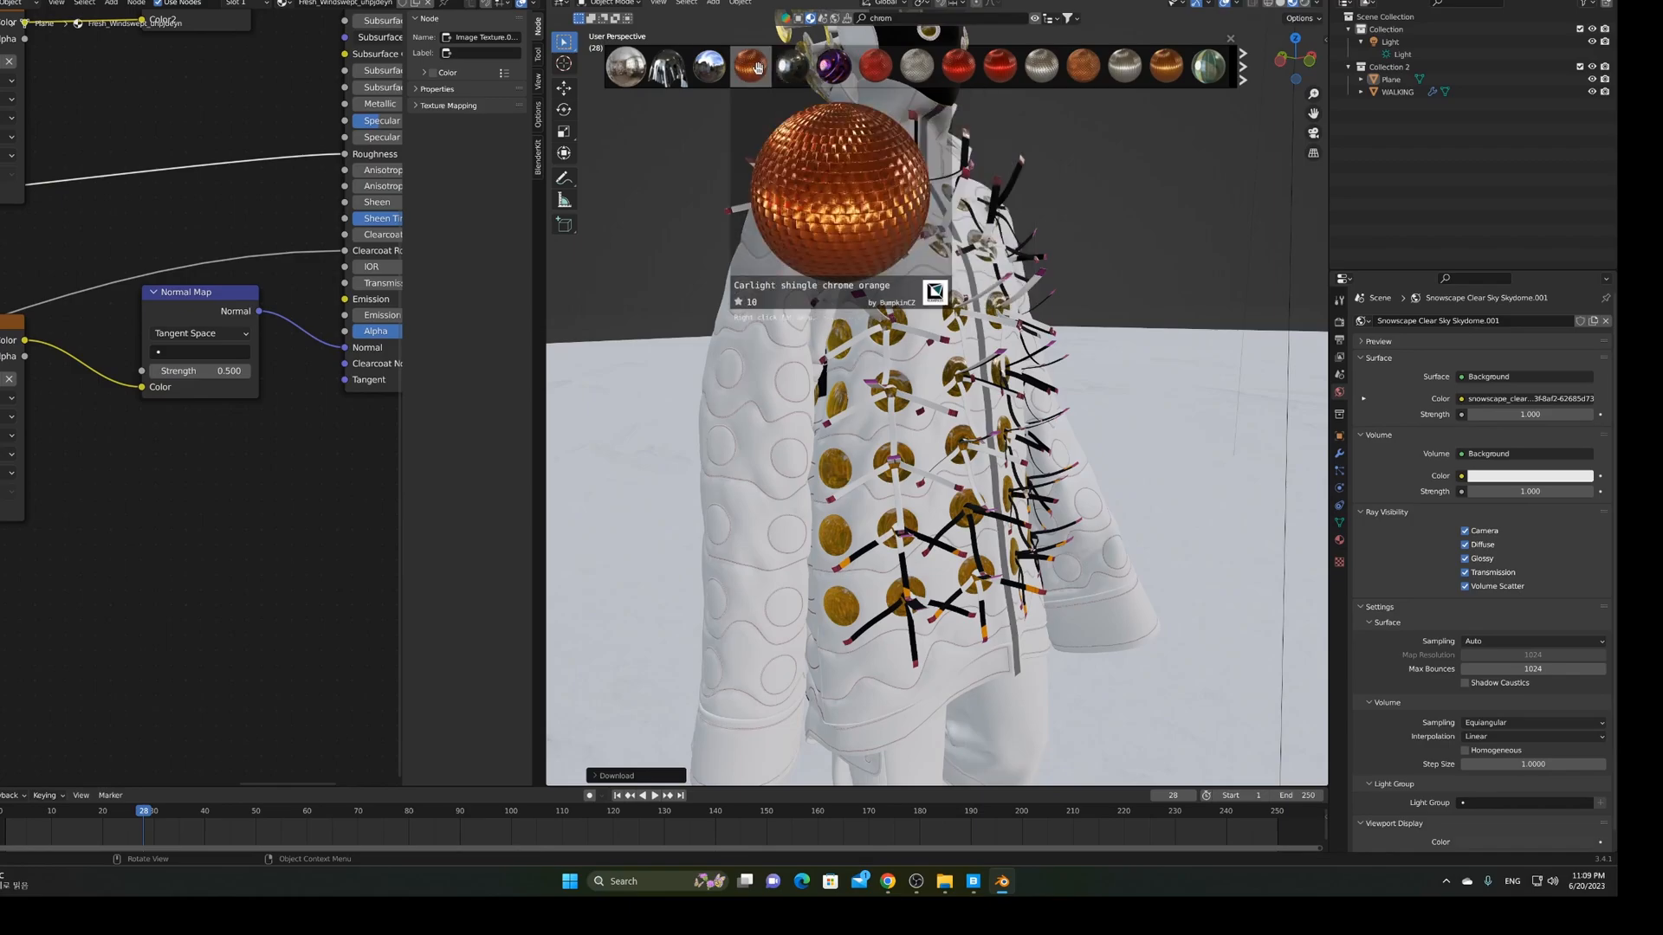
mouse_move(816, 67)
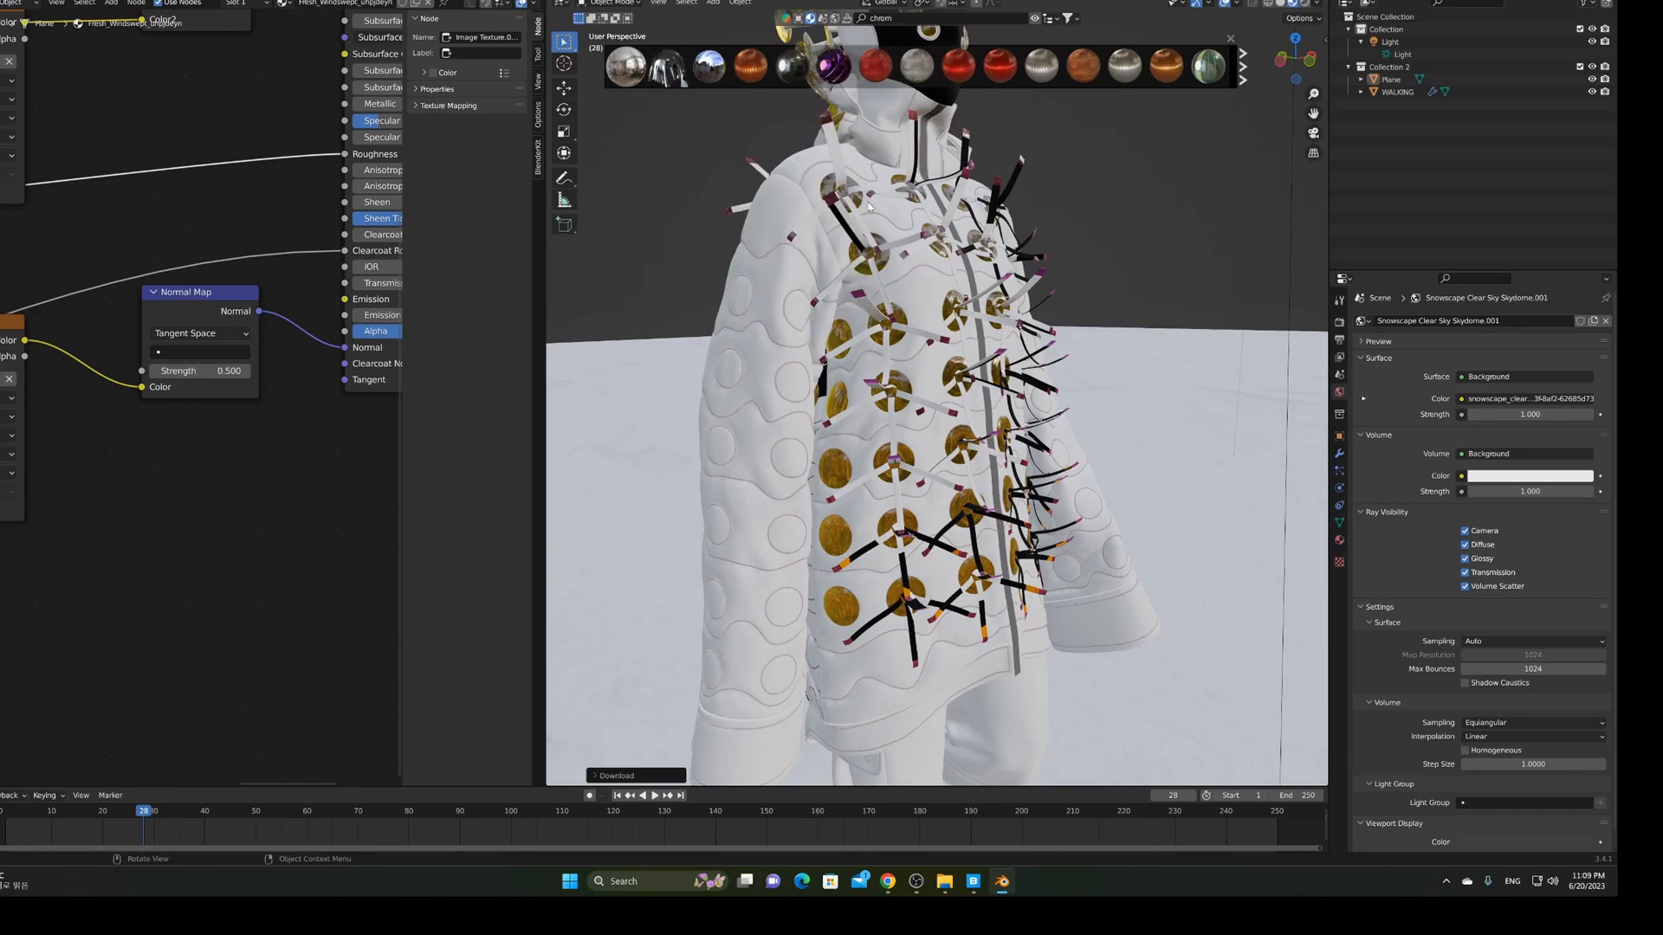
Frame the jacket shoulder and drop the Car chrome material onto the jacket
scroll(745, 208, "up", 3)
middle_click_drag(745, 208, 856, 285, "shift")
scroll(857, 286, "up", 2)
mouse_move(668, 69)
left_click_drag(667, 70, 704, 104)
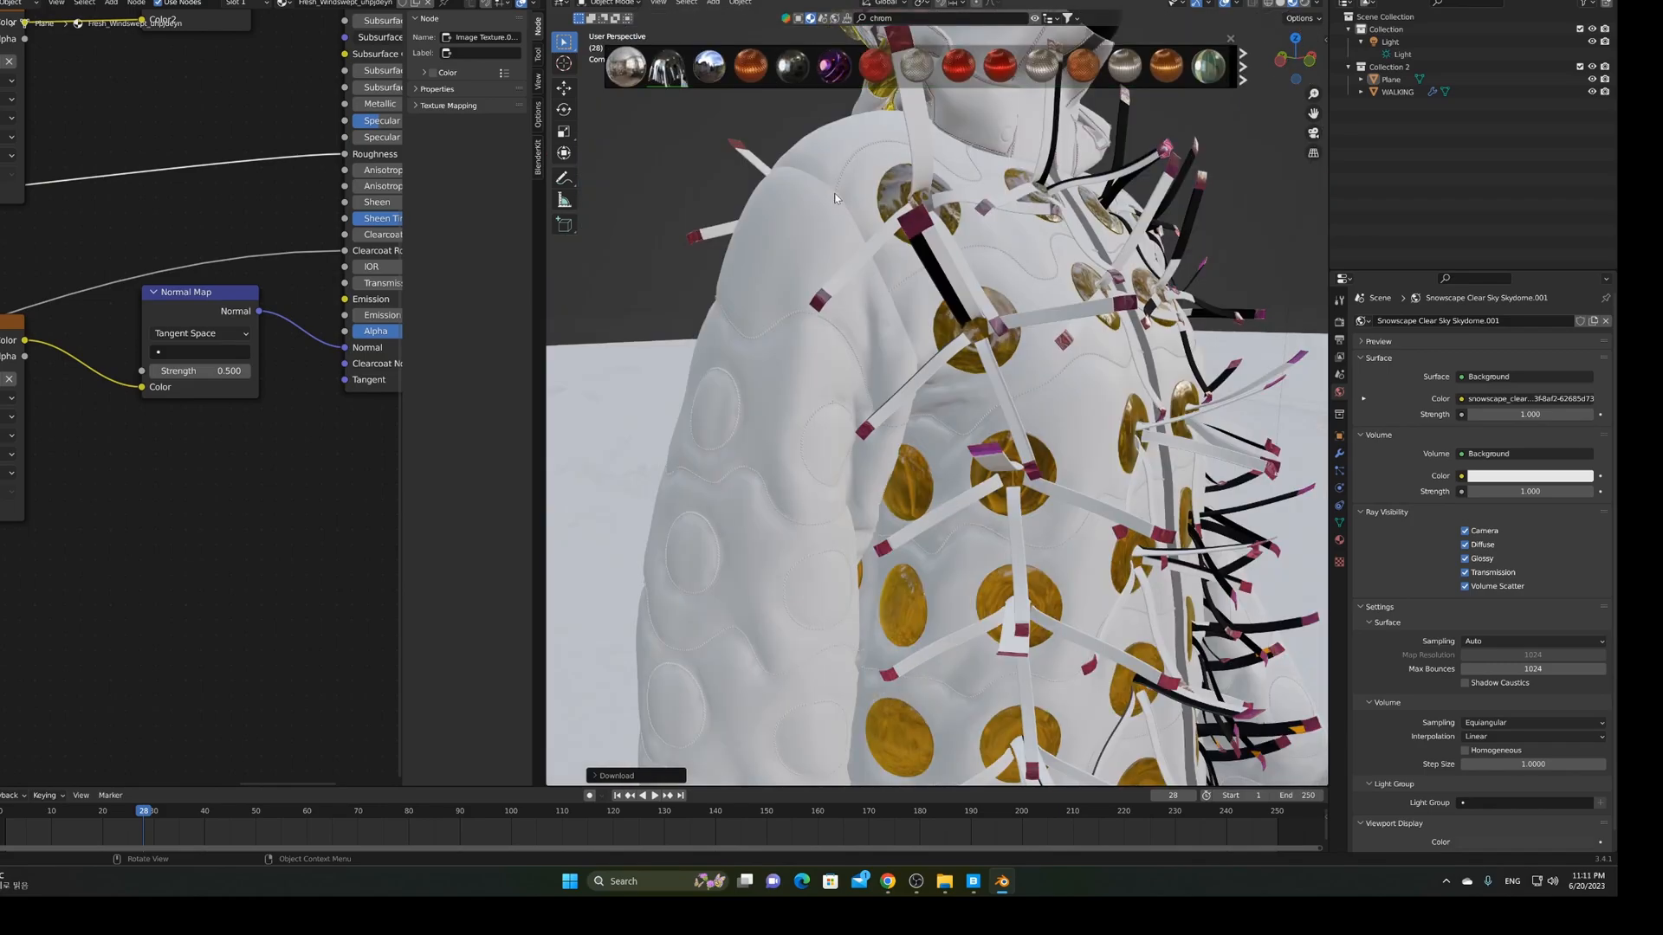
Orbit and zoom around the figure to inspect the chrome jacket from behind
scroll(975, 257, "up", 3)
scroll(879, 247, "down", 10)
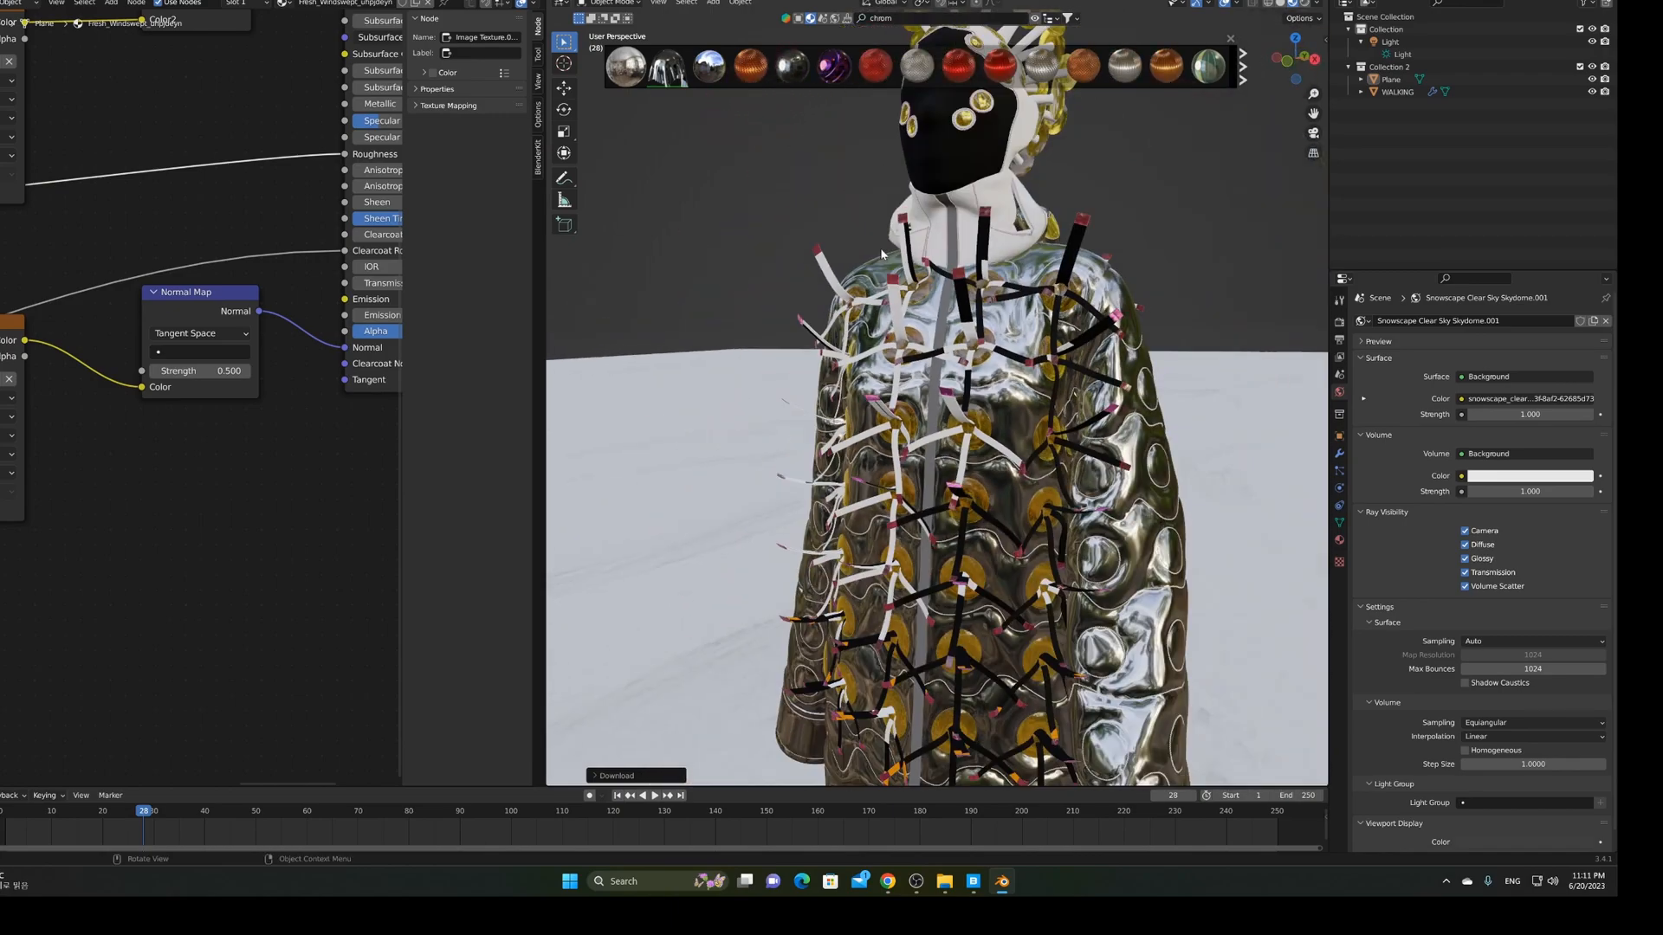
middle_click_drag(845, 257, 817, 408)
scroll(996, 275, "up", 3)
scroll(866, 407, "up", 2)
scroll(921, 393, "up", 3)
scroll(817, 408, "down", 5)
scroll(822, 411, "down", 1)
Move the view down to the trousers and drop Car chrome onto them
middle_click_drag(866, 589, 873, 373, "shift")
middle_click_drag(878, 658, 982, 433, "shift")
middle_click_drag(926, 597, 838, 293, "shift")
scroll(845, 254, "up", 5)
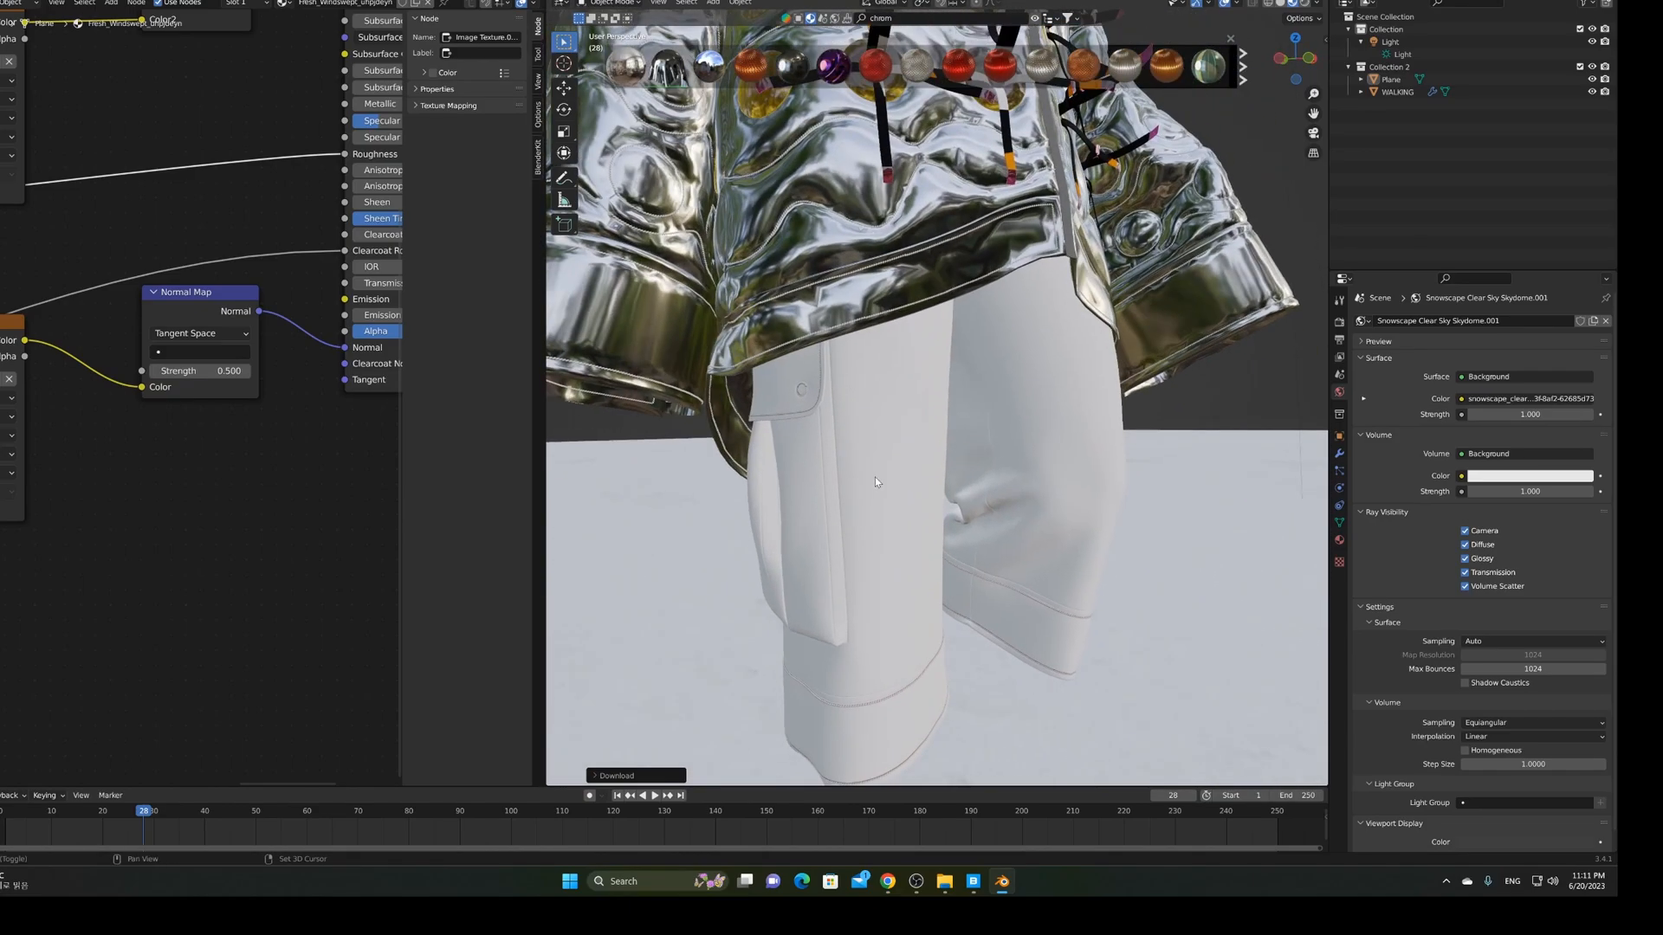
middle_click_drag(833, 360, 851, 363)
left_click(670, 77)
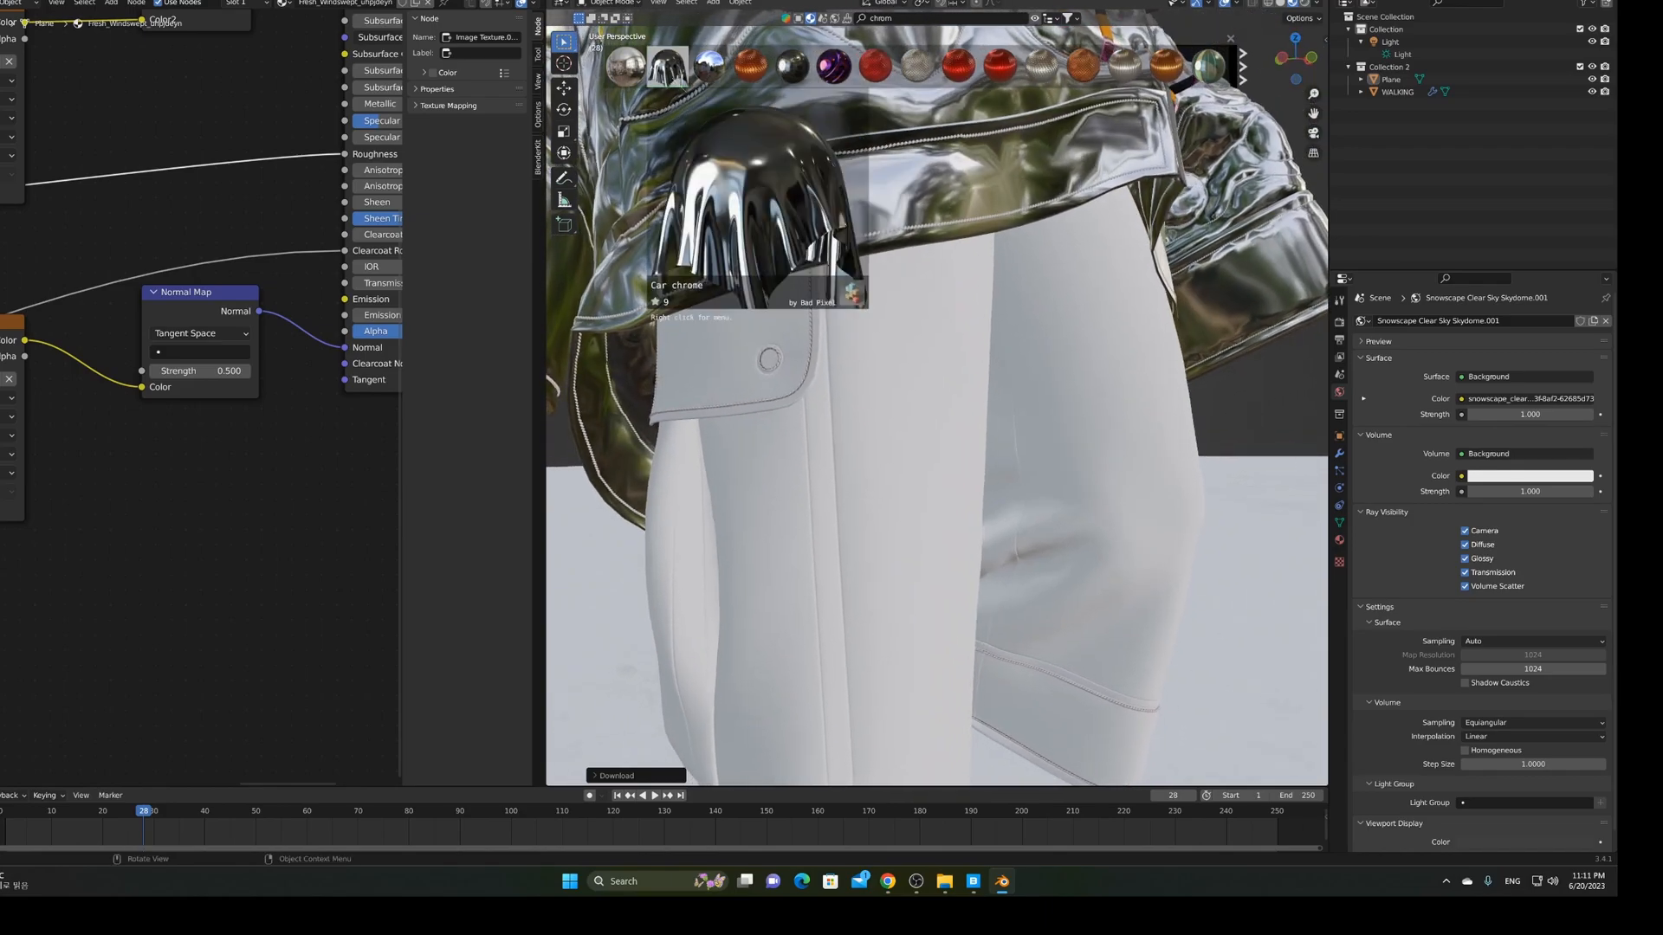
left_click_drag(670, 76, 929, 419)
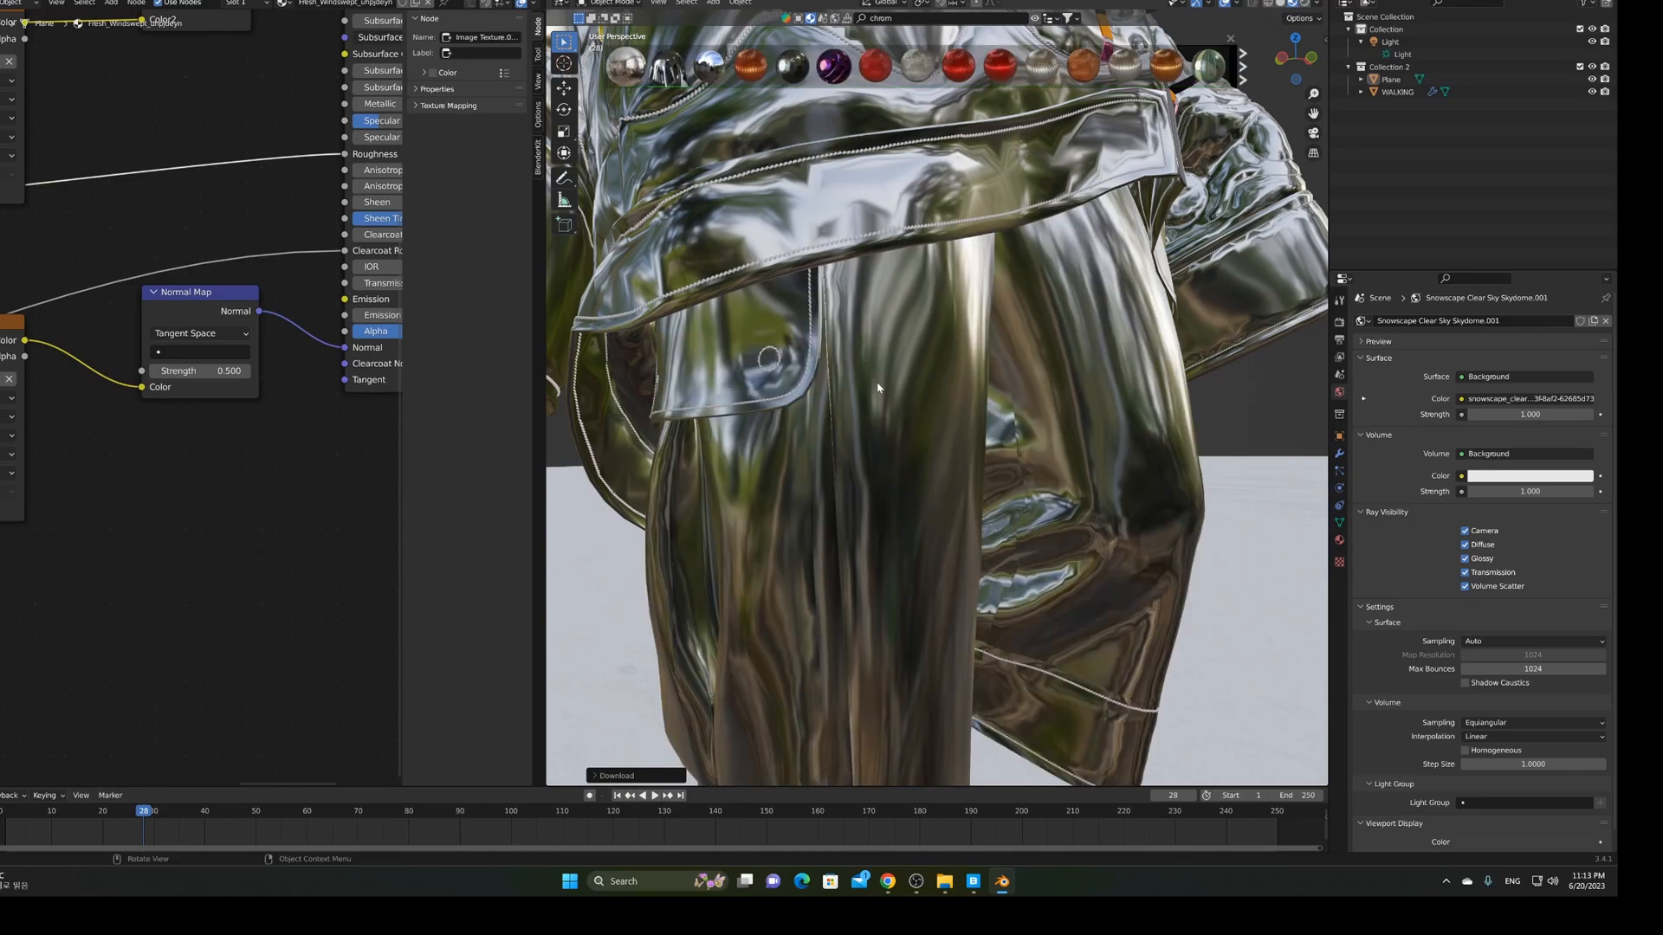
Orbit around the figure to view the head and chrome finish
scroll(877, 388, "down", 6)
middle_click_drag(877, 387, 941, 514)
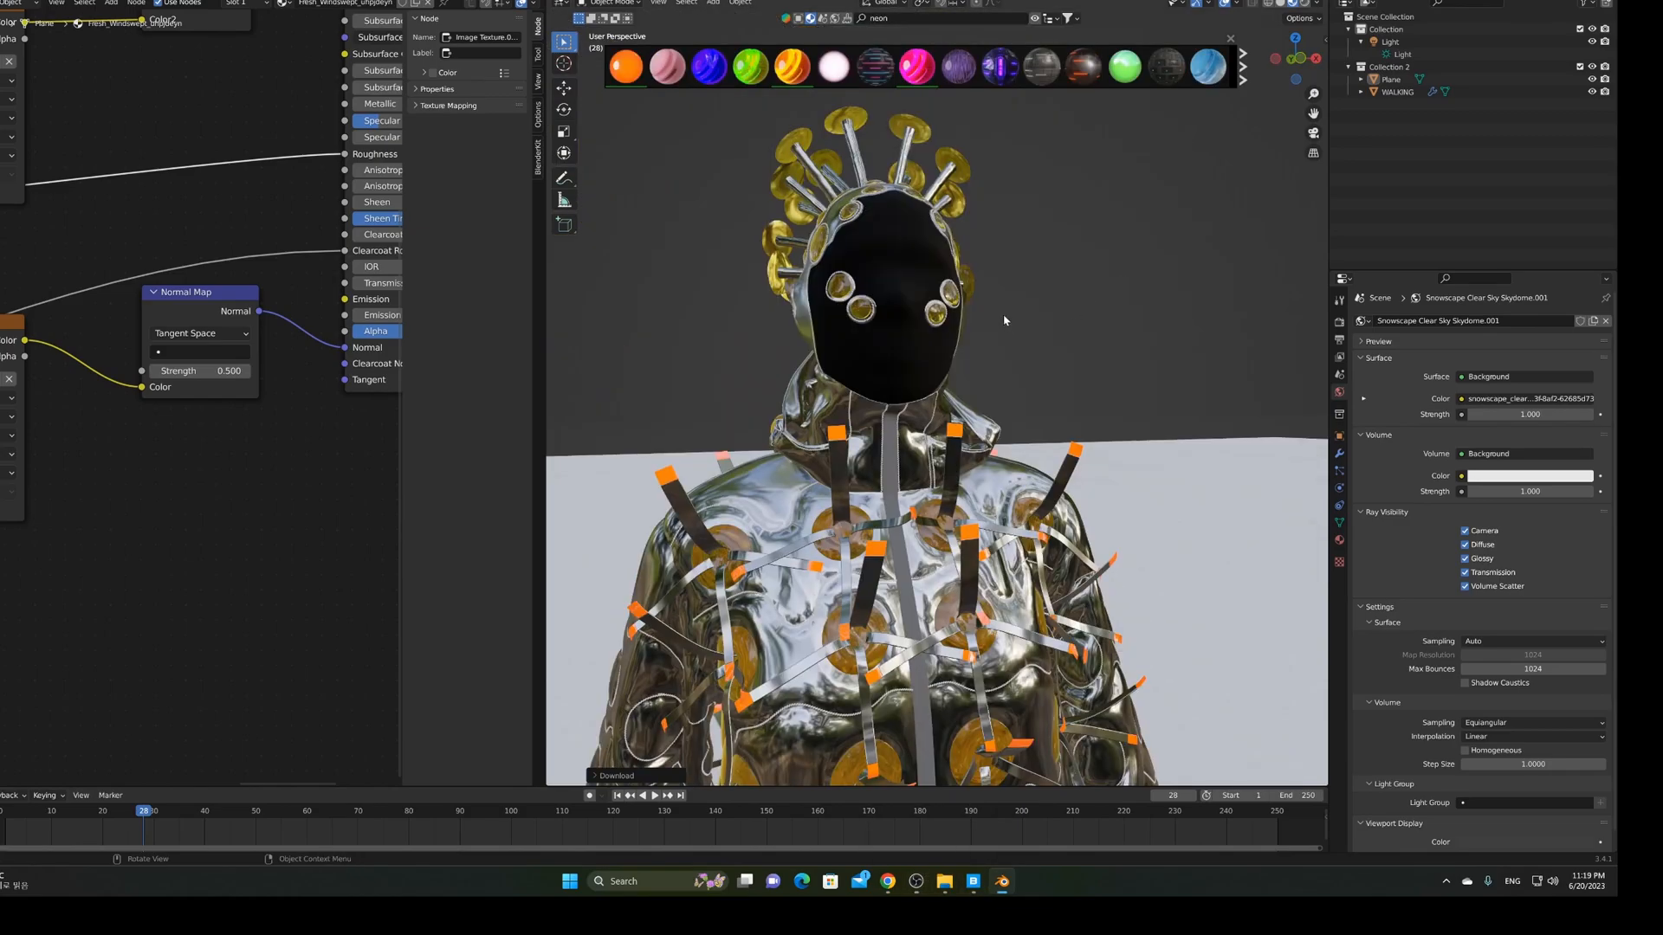
middle_click_drag(1003, 313, 1031, 319)
Turn to the head's left side and drop the orange Neon material onto the strap tips
scroll(1031, 321, "up", 3)
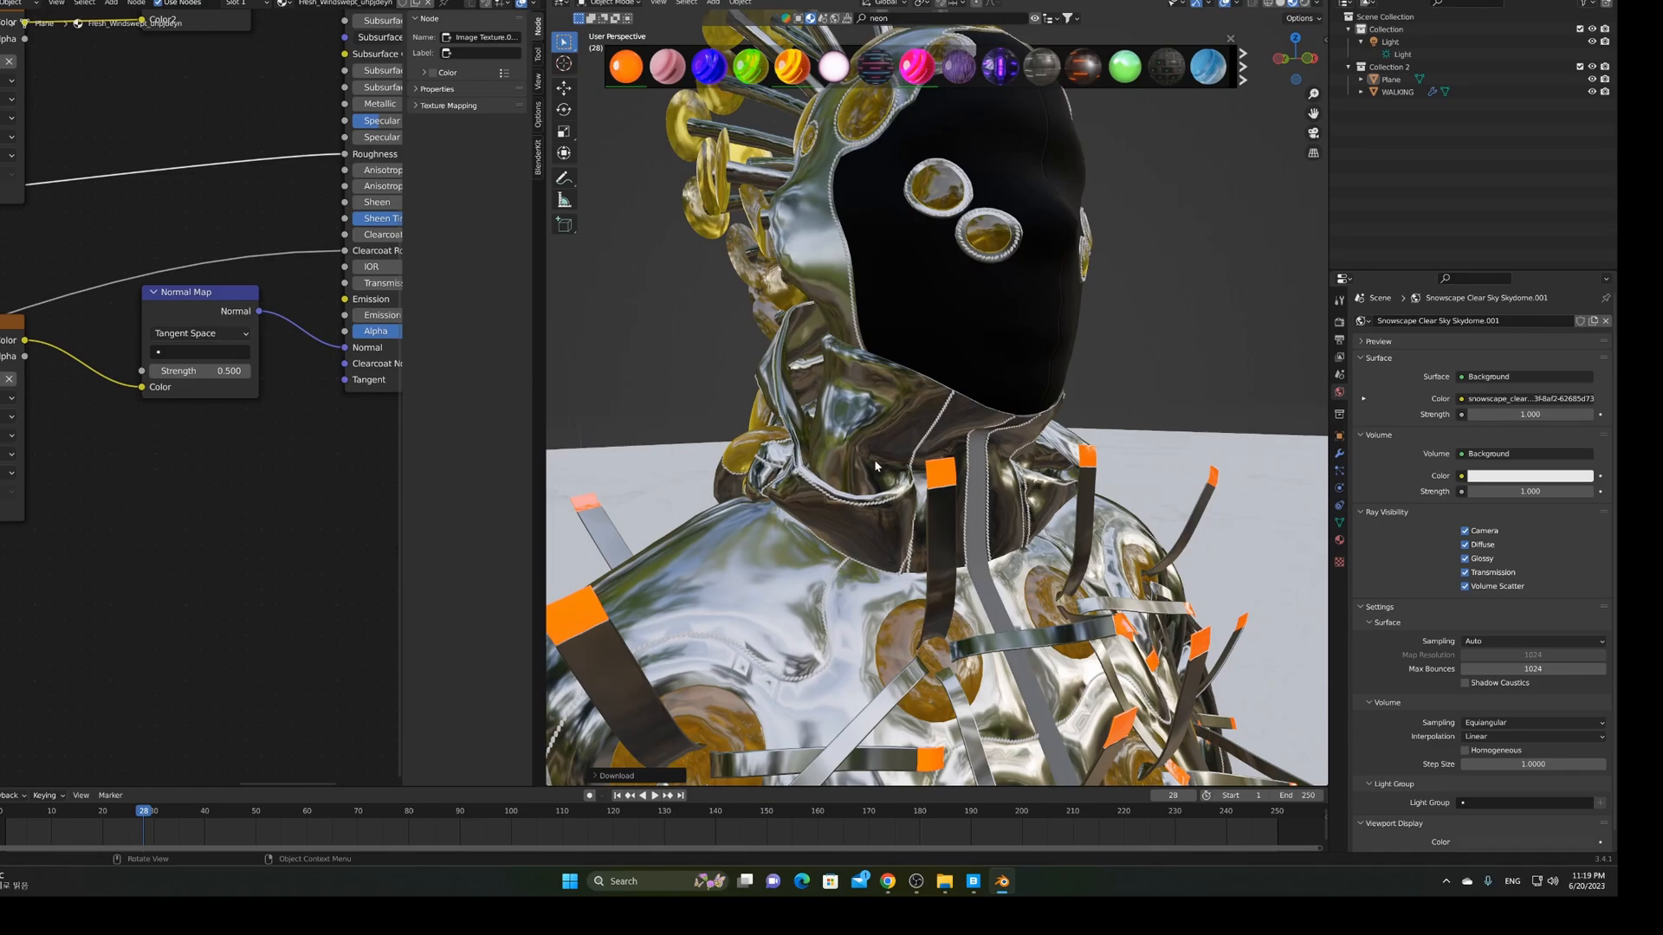
middle_click_drag(995, 346, 998, 349)
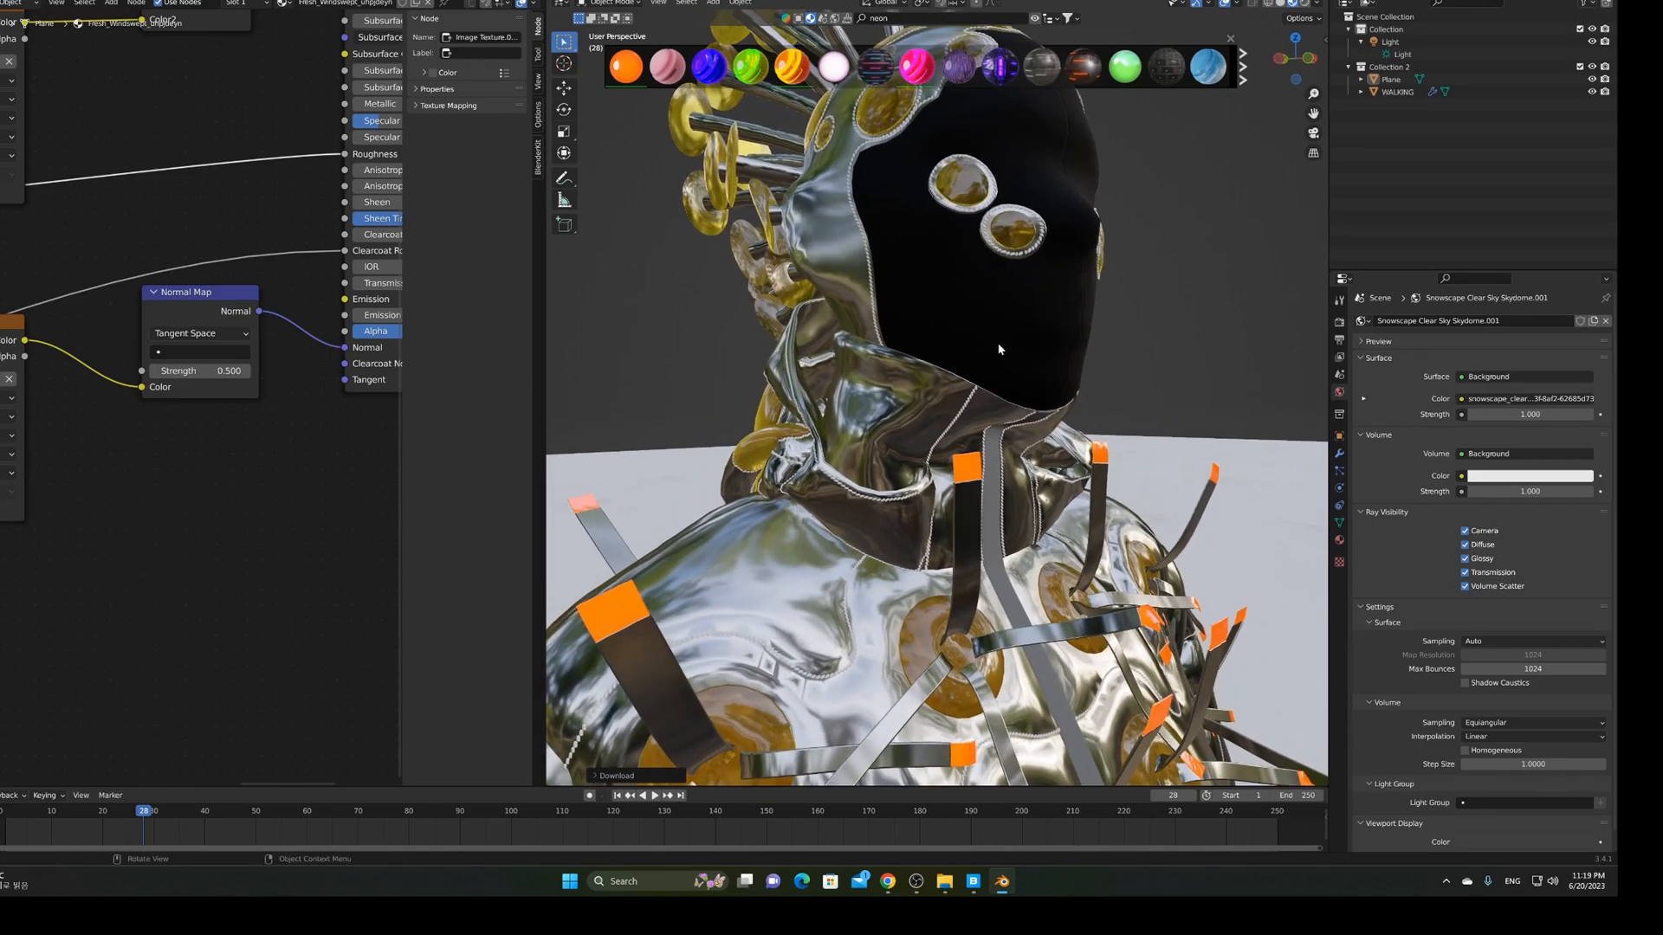
mouse_move(628, 82)
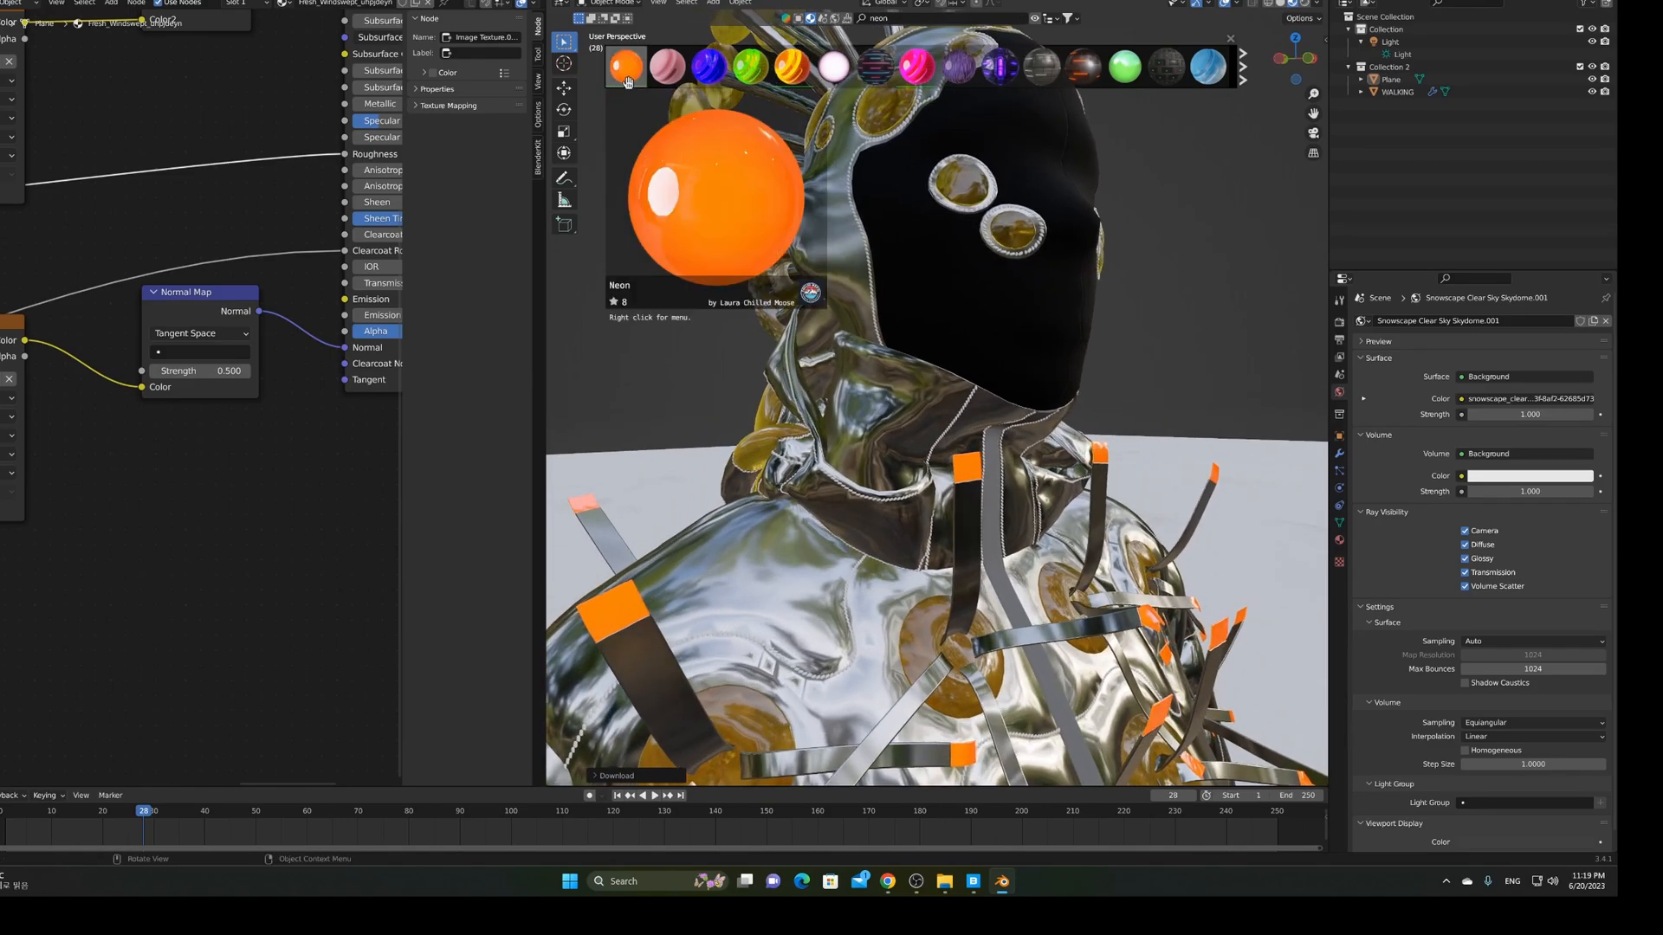
left_click_drag(627, 83, 798, 219)
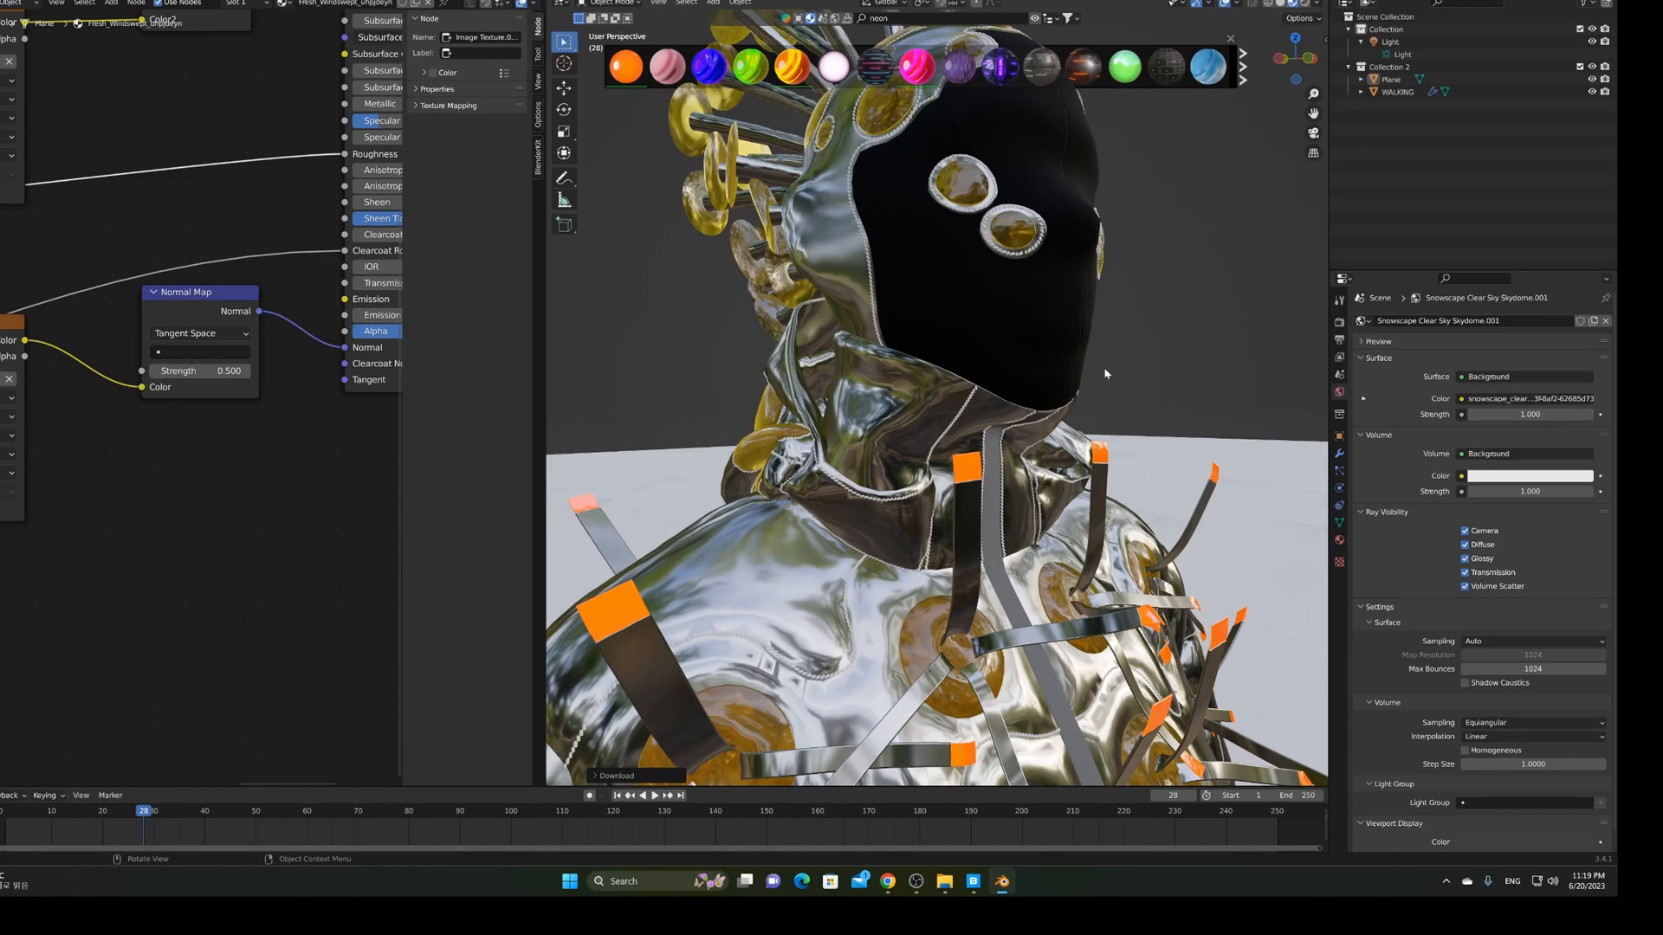
Orbit from behind the side around to the chest to check the orange tips
scroll(1098, 371, "down", 4)
middle_click_drag(971, 353, 1055, 357)
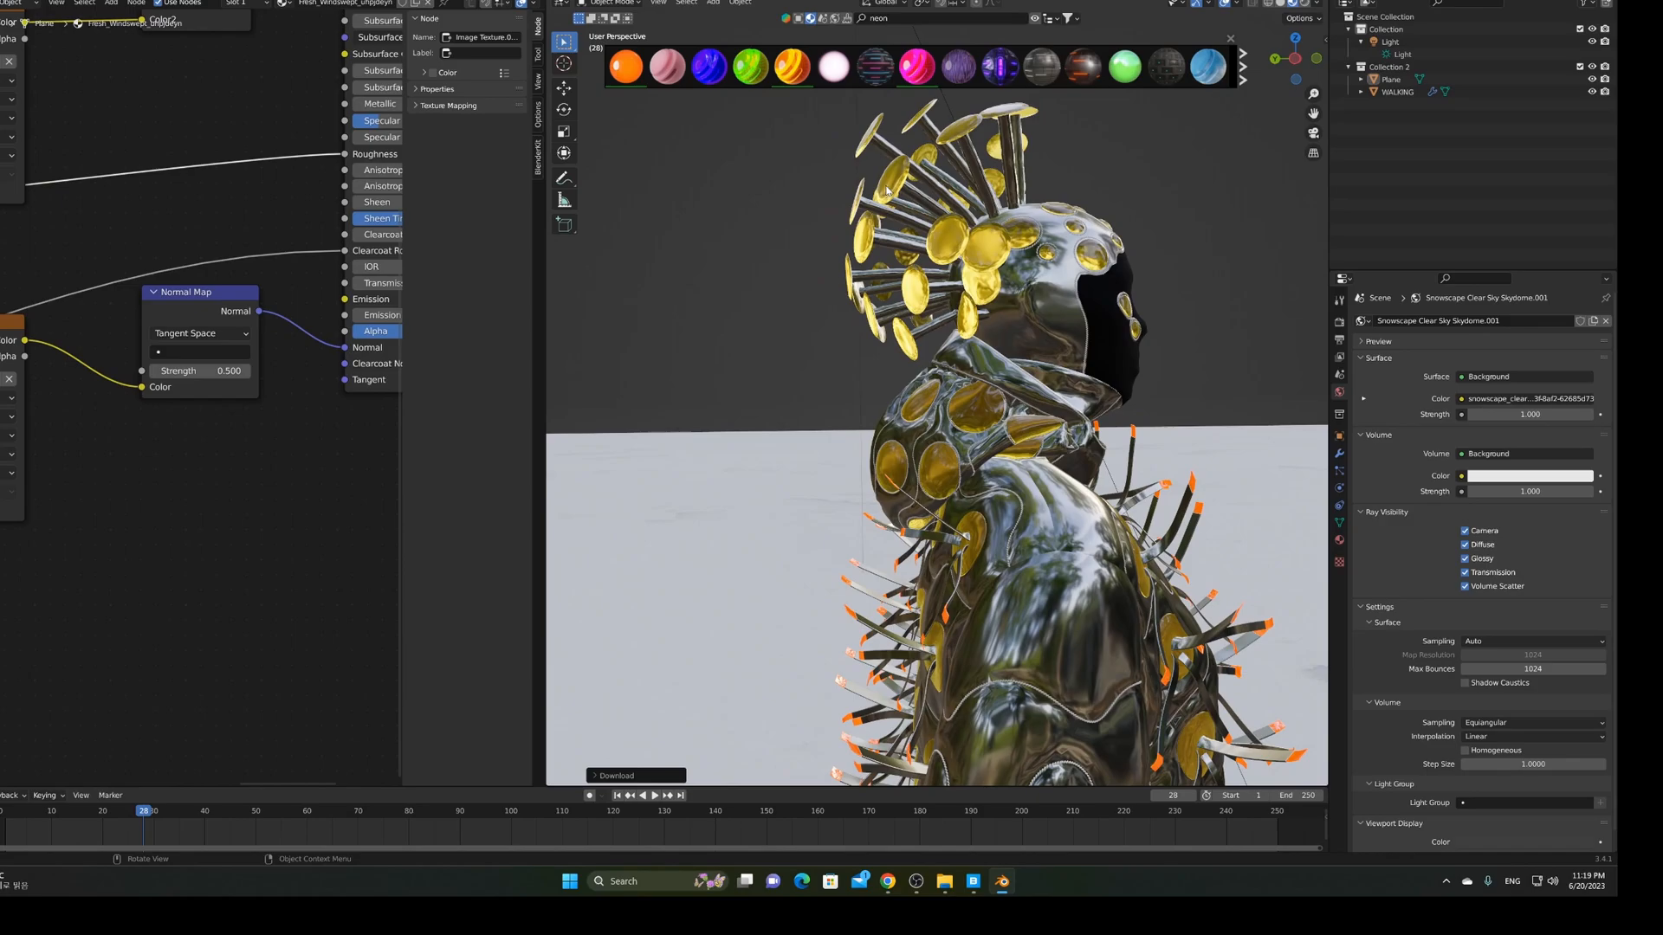
mouse_move(619, 72)
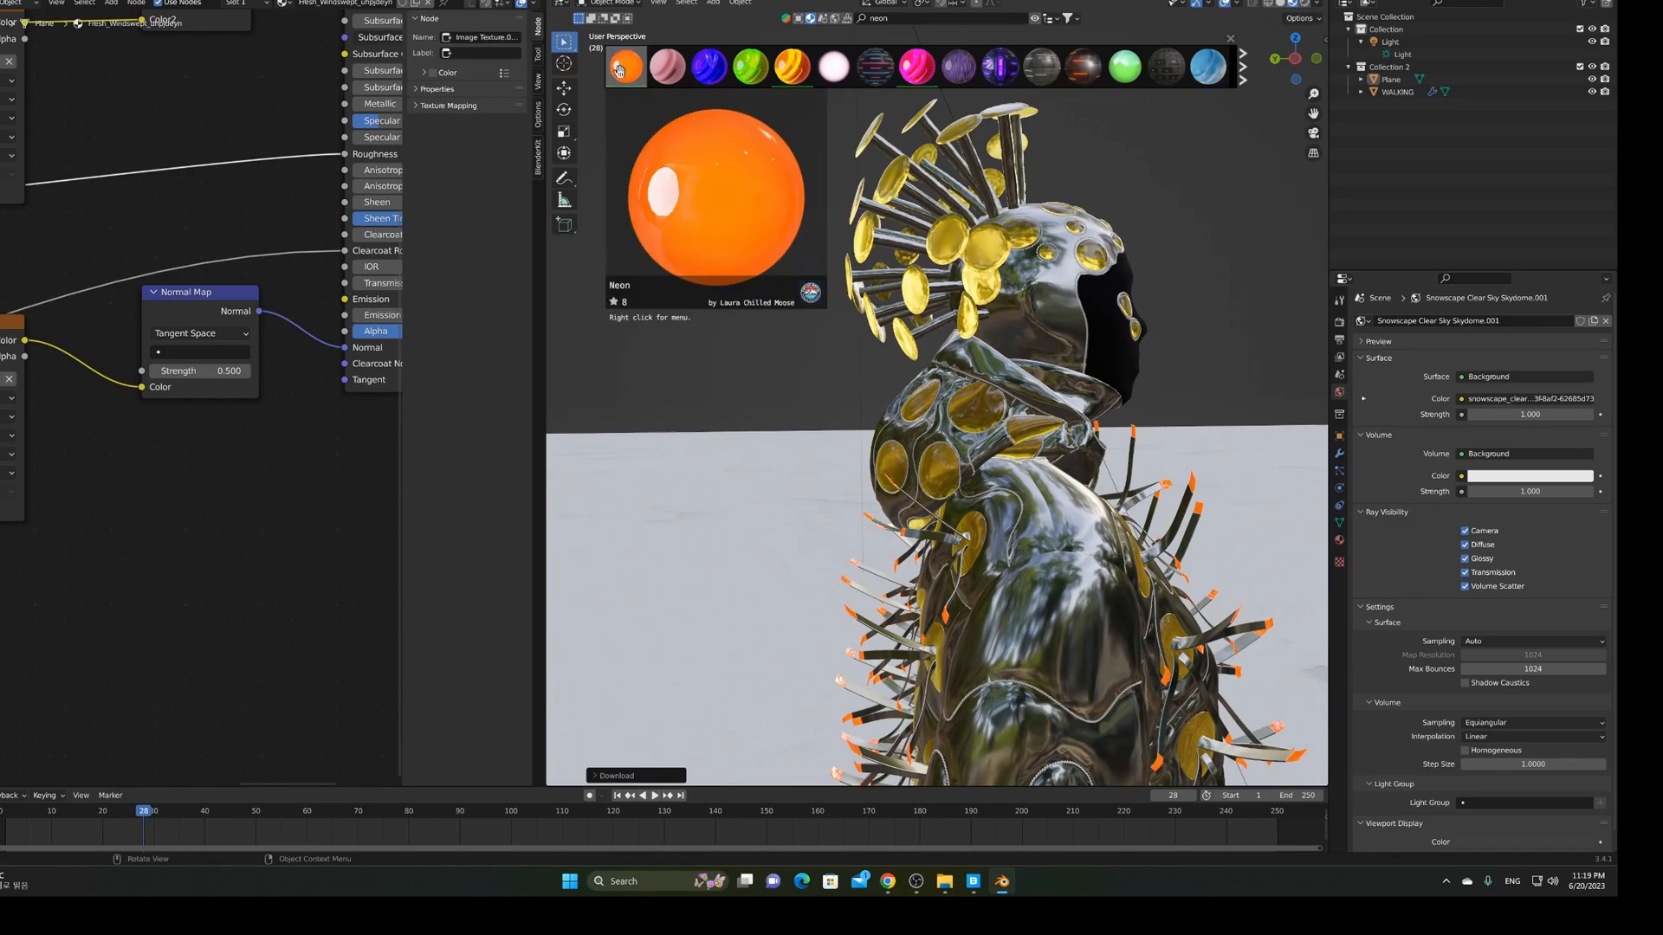
middle_click_drag(1042, 298, 974, 288)
middle_click_drag(1115, 559, 1019, 431, "shift")
scroll(944, 417, "down", 5)
scroll(1020, 432, "up", 3)
scroll(1023, 433, "up", 2)
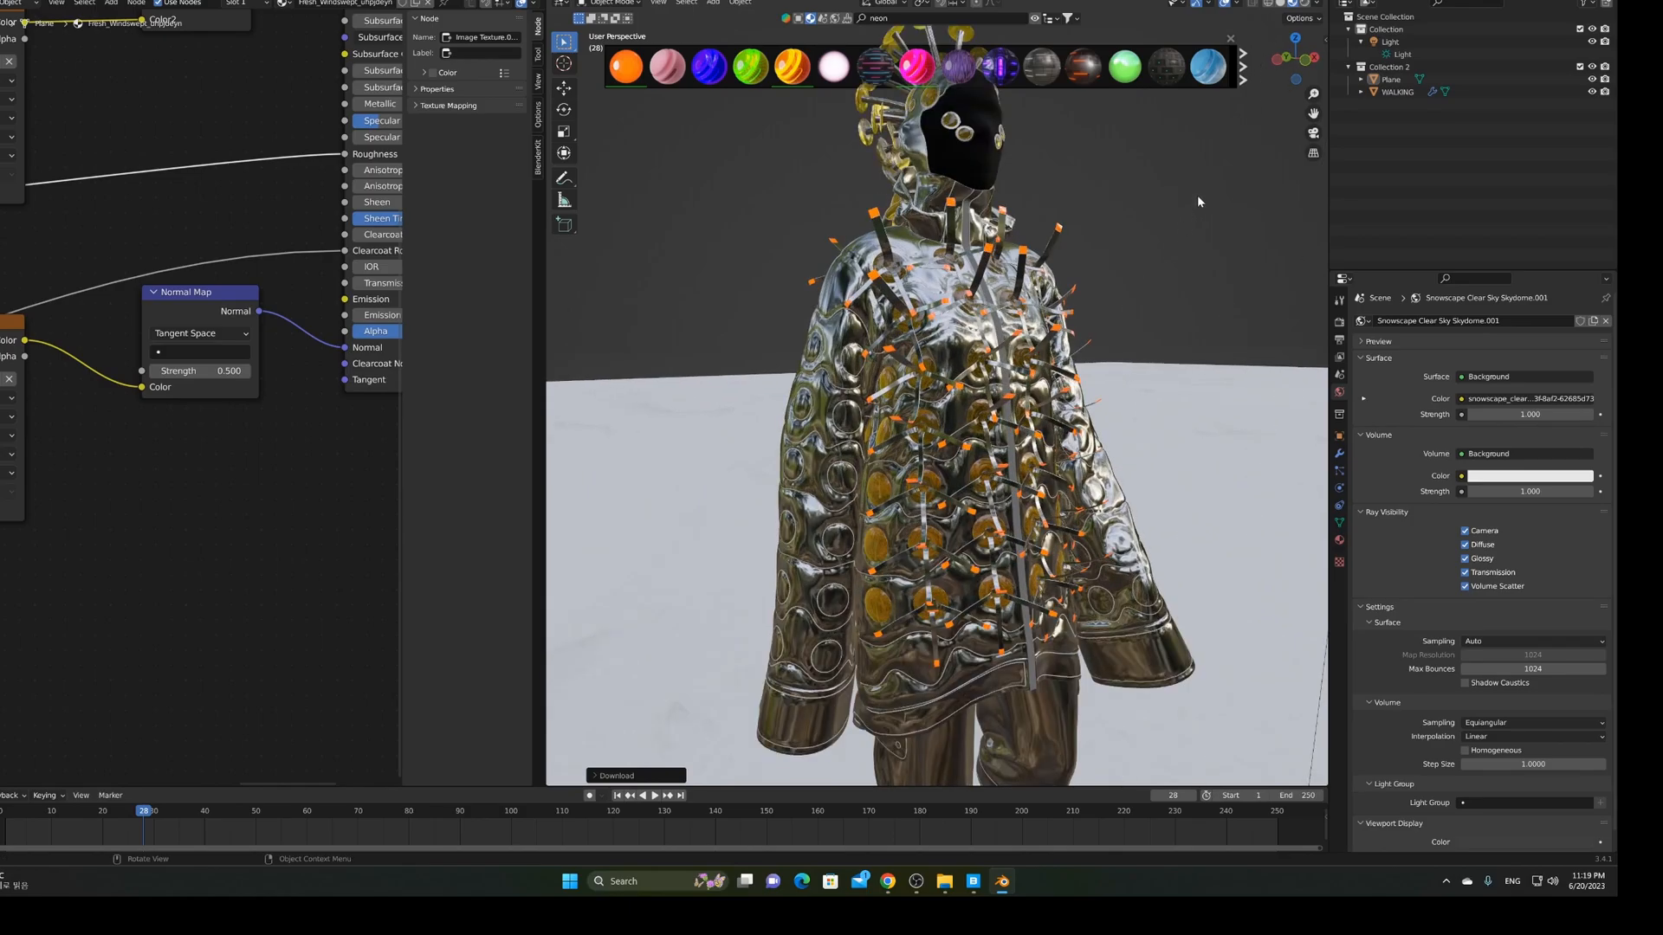
scroll(1230, 156, "down", 2)
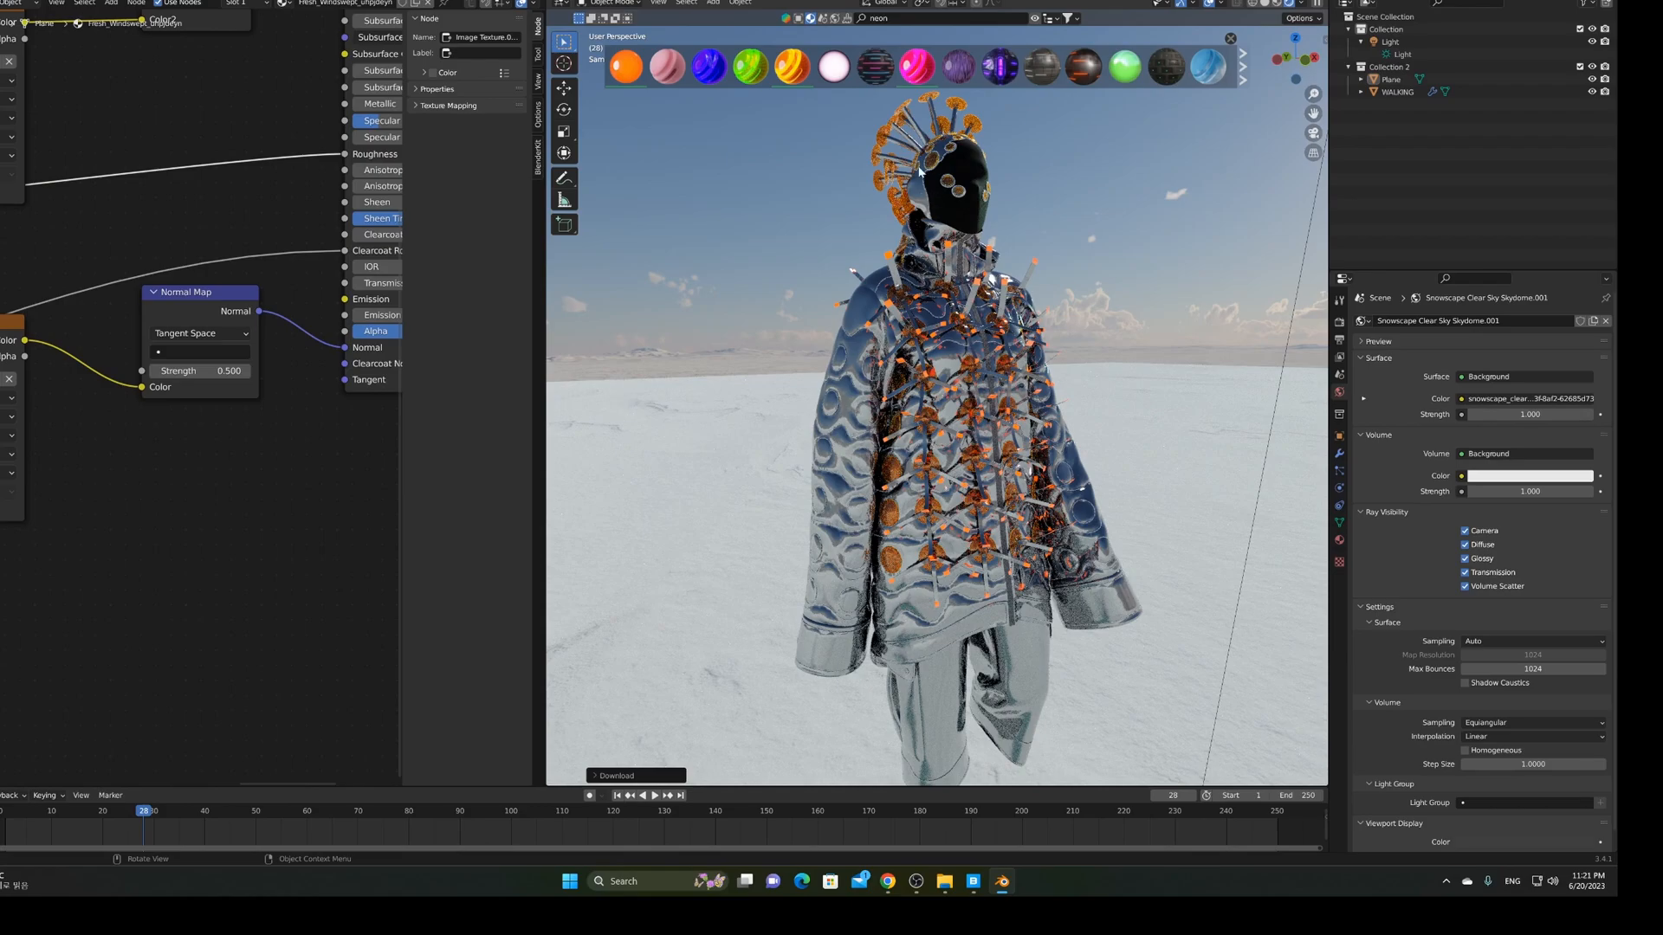
Orbit and zoom to a side view of the rendered chrome figure on the snow
middle_click_drag(1009, 349, 975, 361)
scroll(826, 362, "up", 3)
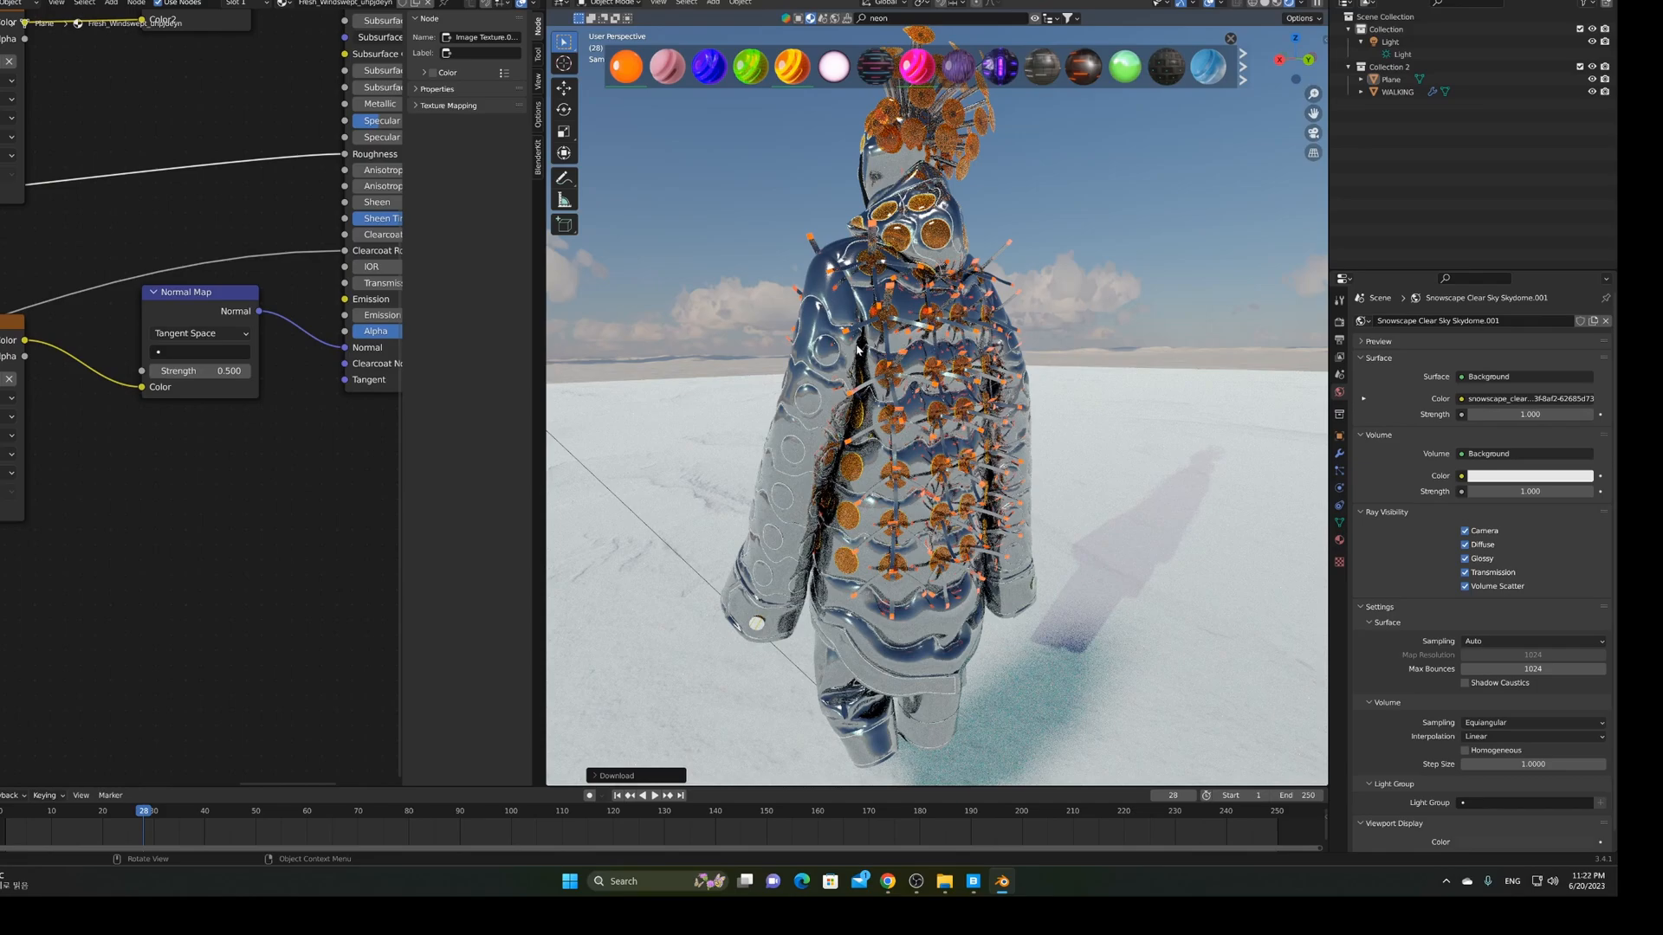
mouse_move(852, 268)
middle_mouse_down()
mouse_move(856, 284)
mouse_move(747, 237)
mouse_move(859, 251)
middle_mouse_up()
scroll(859, 253, "up", 3)
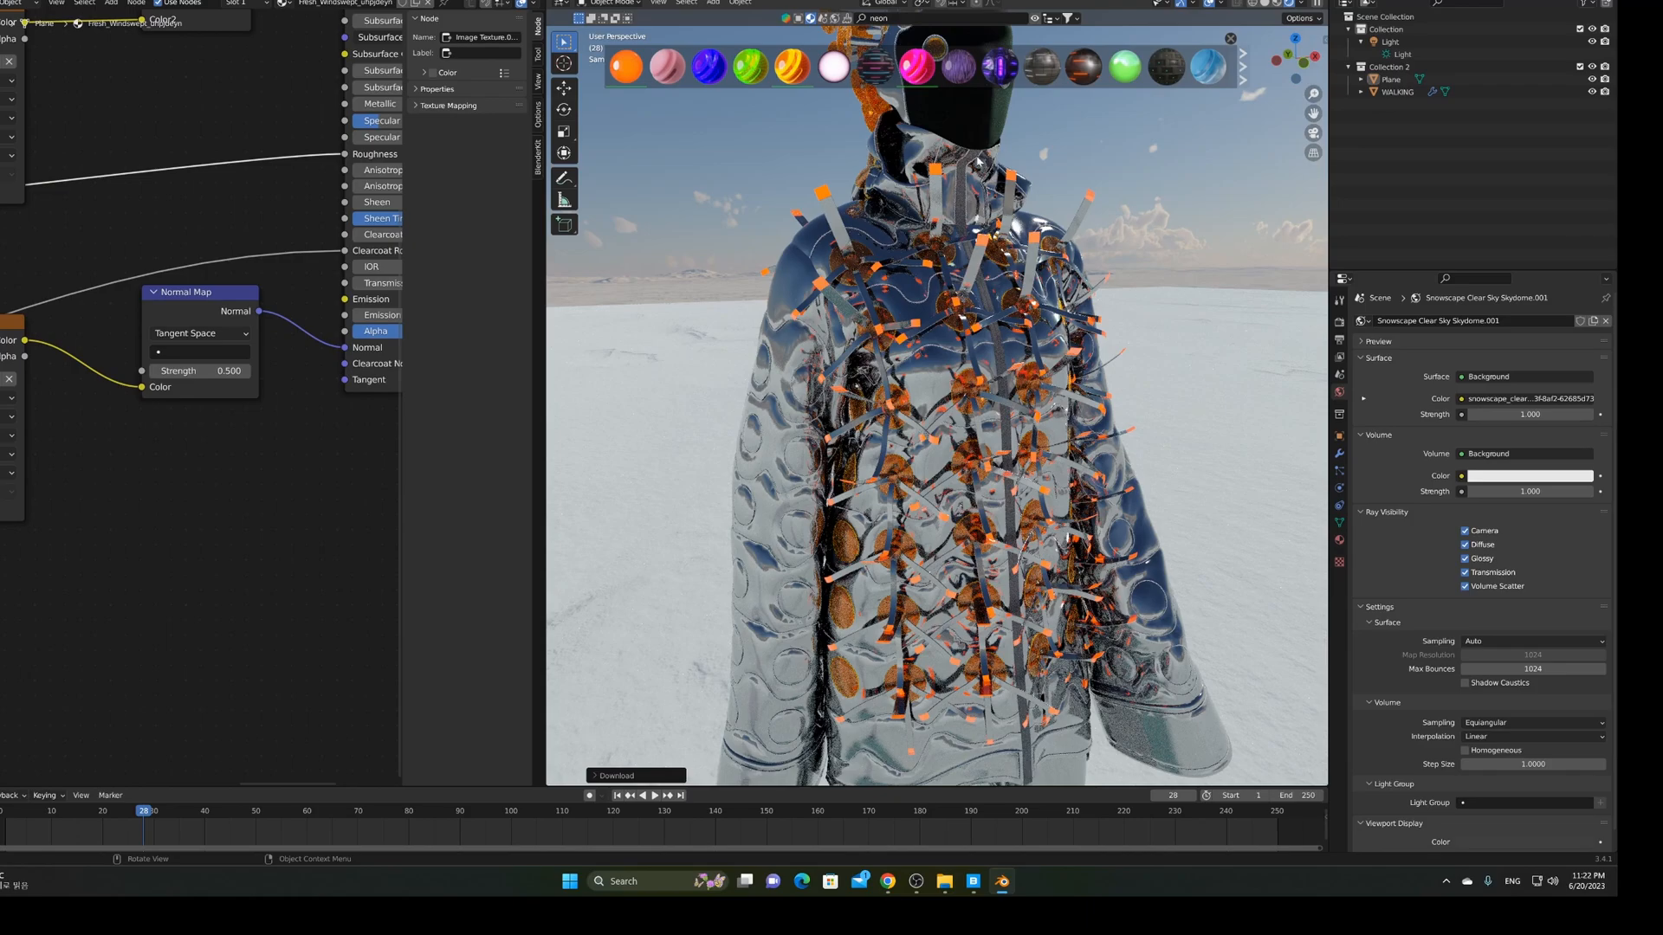
middle_click_drag(979, 433, 853, 450)
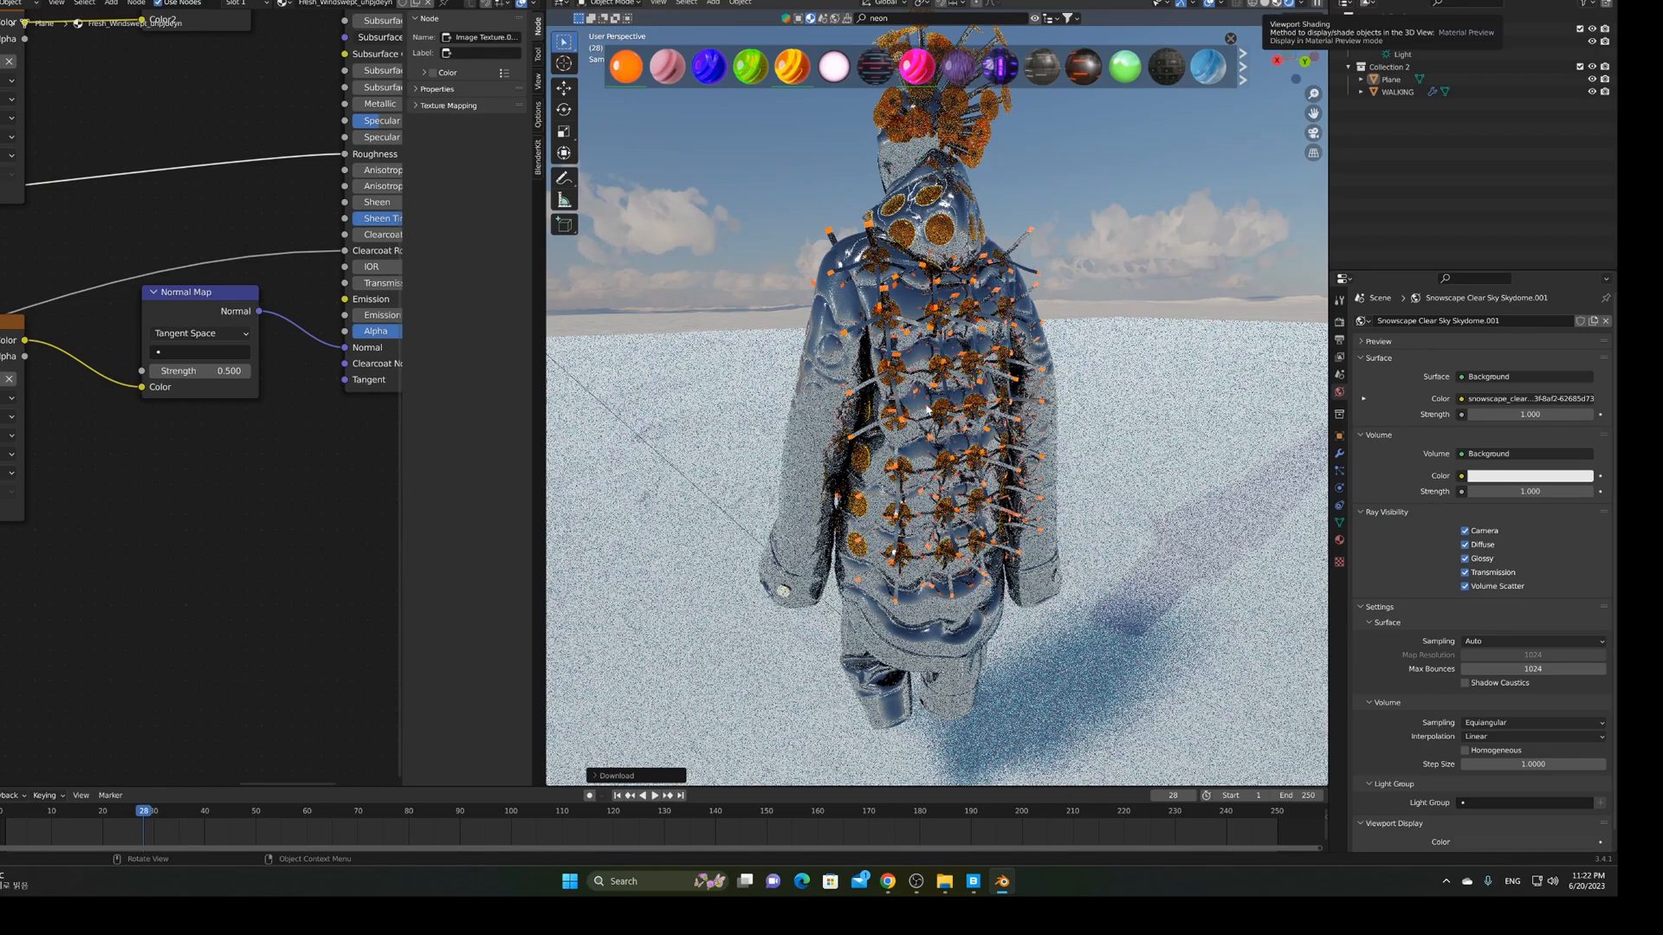
middle_click_drag(787, 429, 1092, 433)
Replace the neon search with a BlenderKit search for matte materials
scroll(993, 246, "up", 2)
left_click(908, 19)
type("matt")
key("Return")
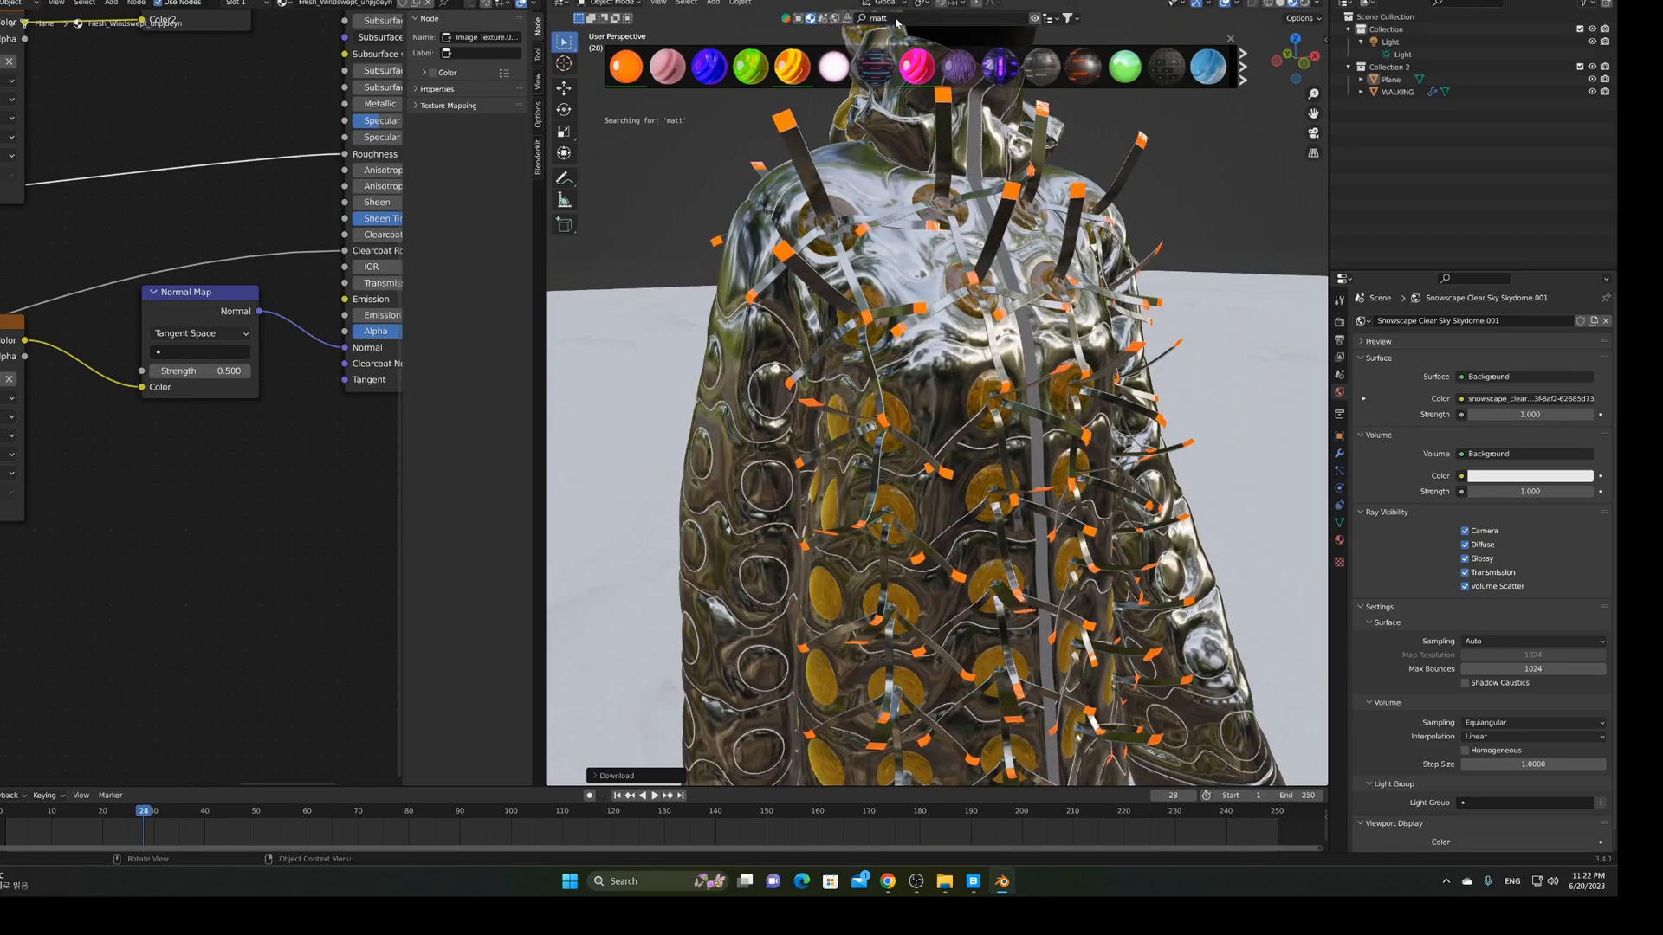
Frame the collar and drop Matte Paint onto the central front strap
mouse_move(836, 62)
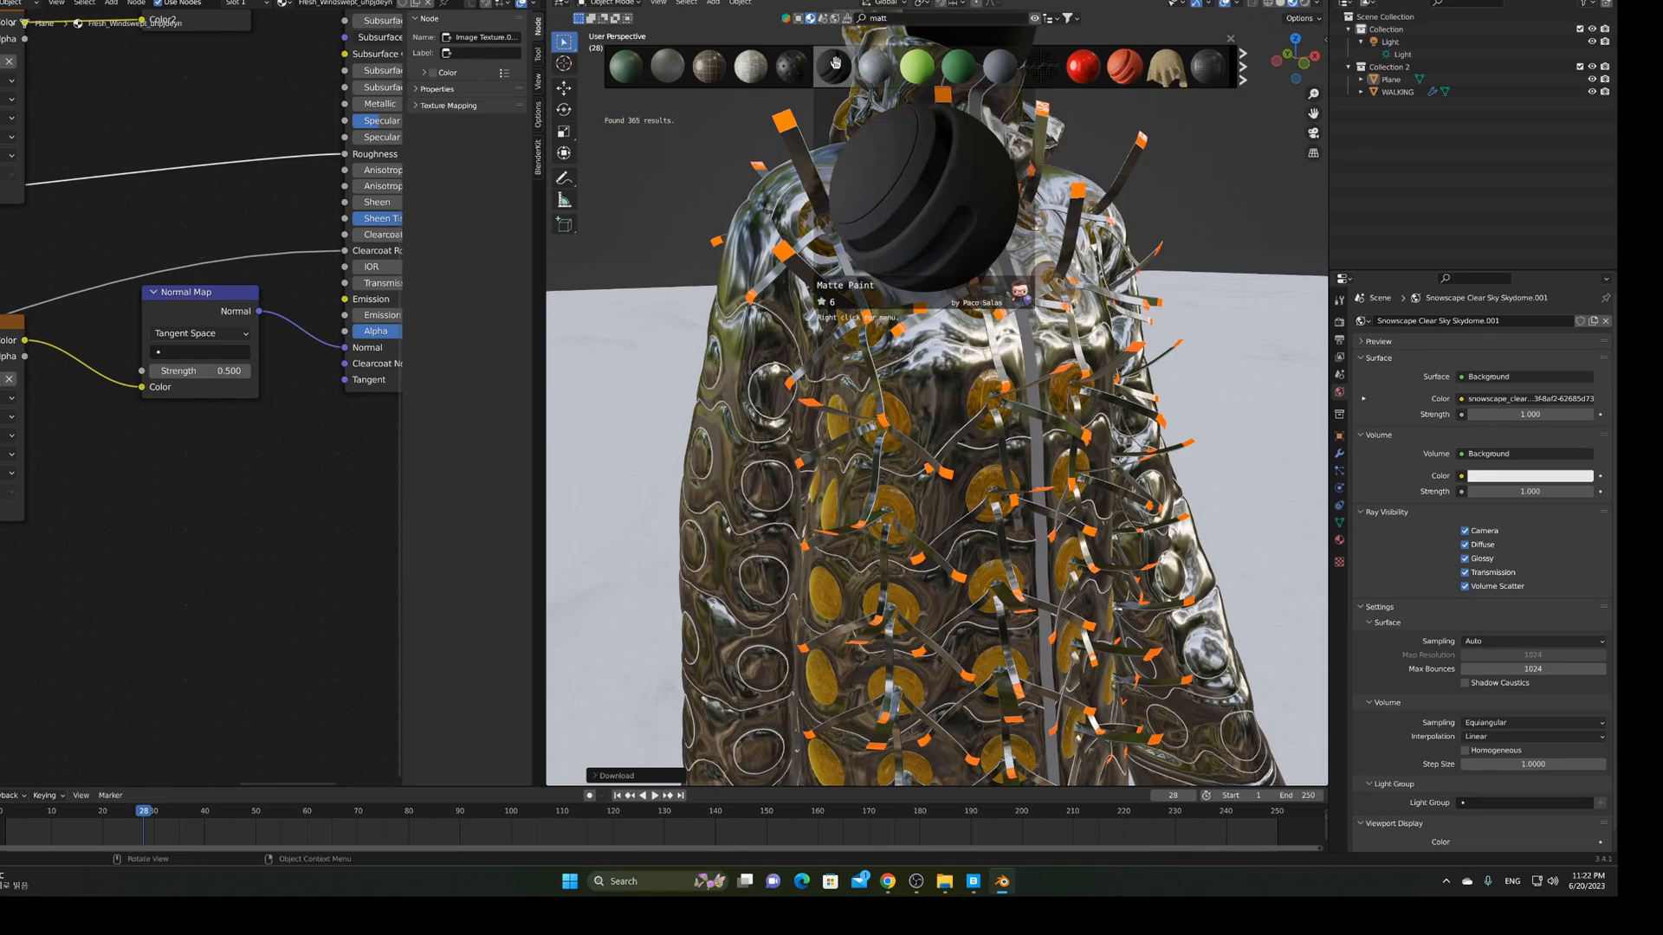
middle_click_drag(1066, 370, 1022, 374)
middle_click_drag(933, 203, 923, 382, "shift")
scroll(920, 385, "up", 6)
scroll(918, 384, "up", 4)
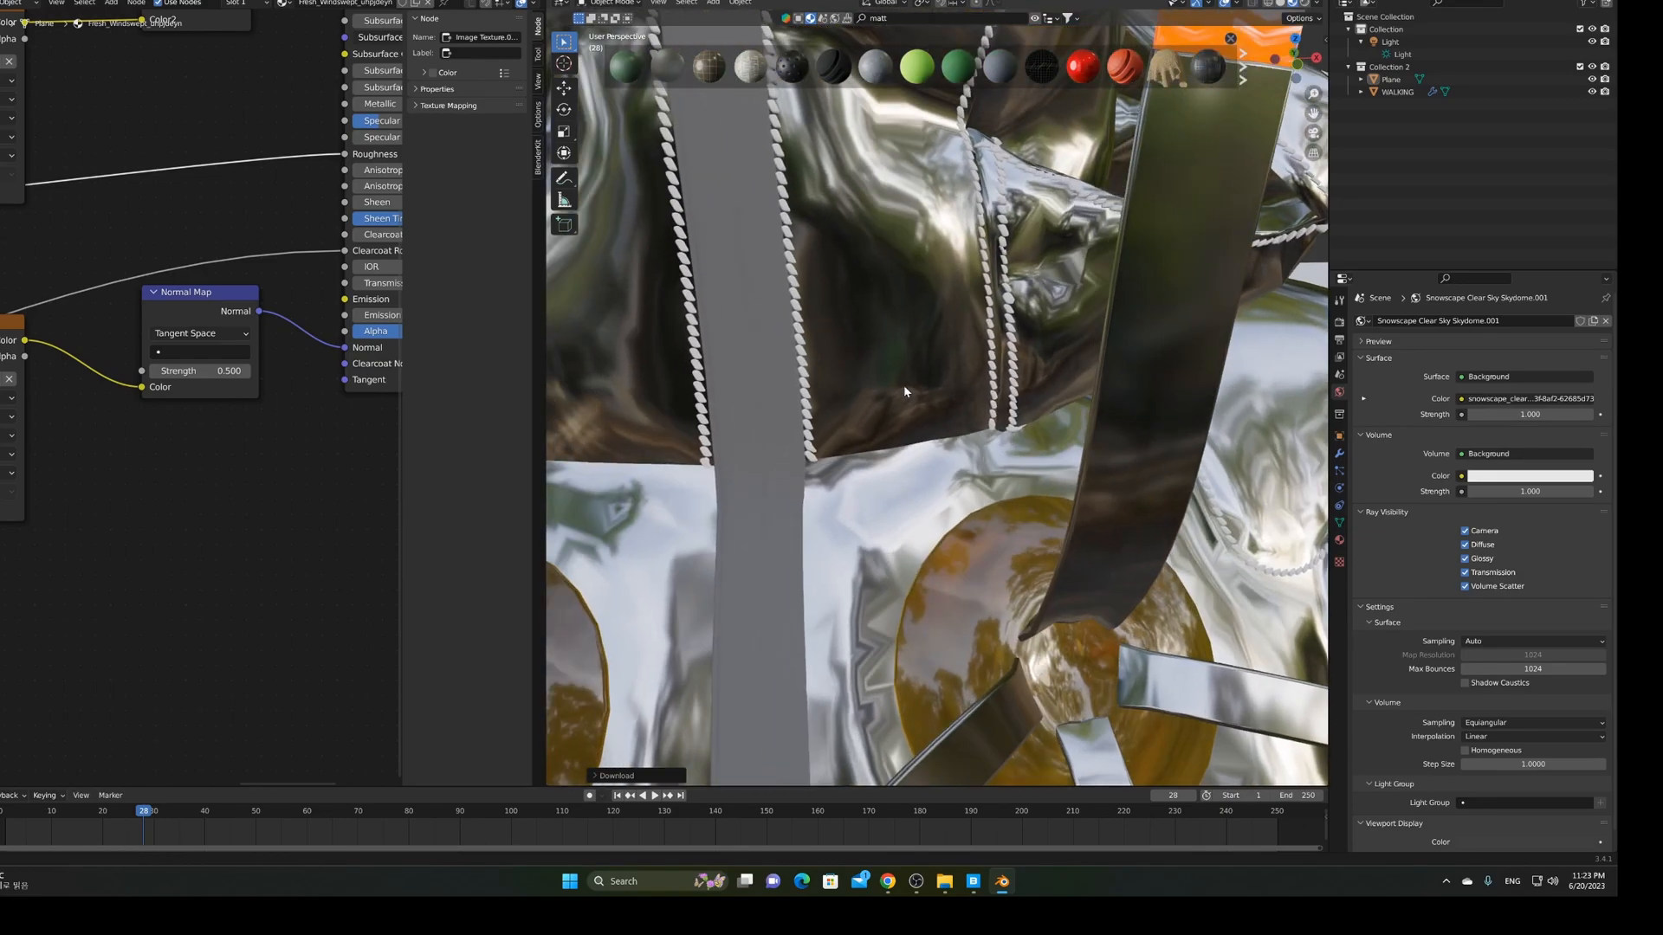
scroll(1029, 399, "up", 2)
middle_click_drag(1023, 400, 1023, 401)
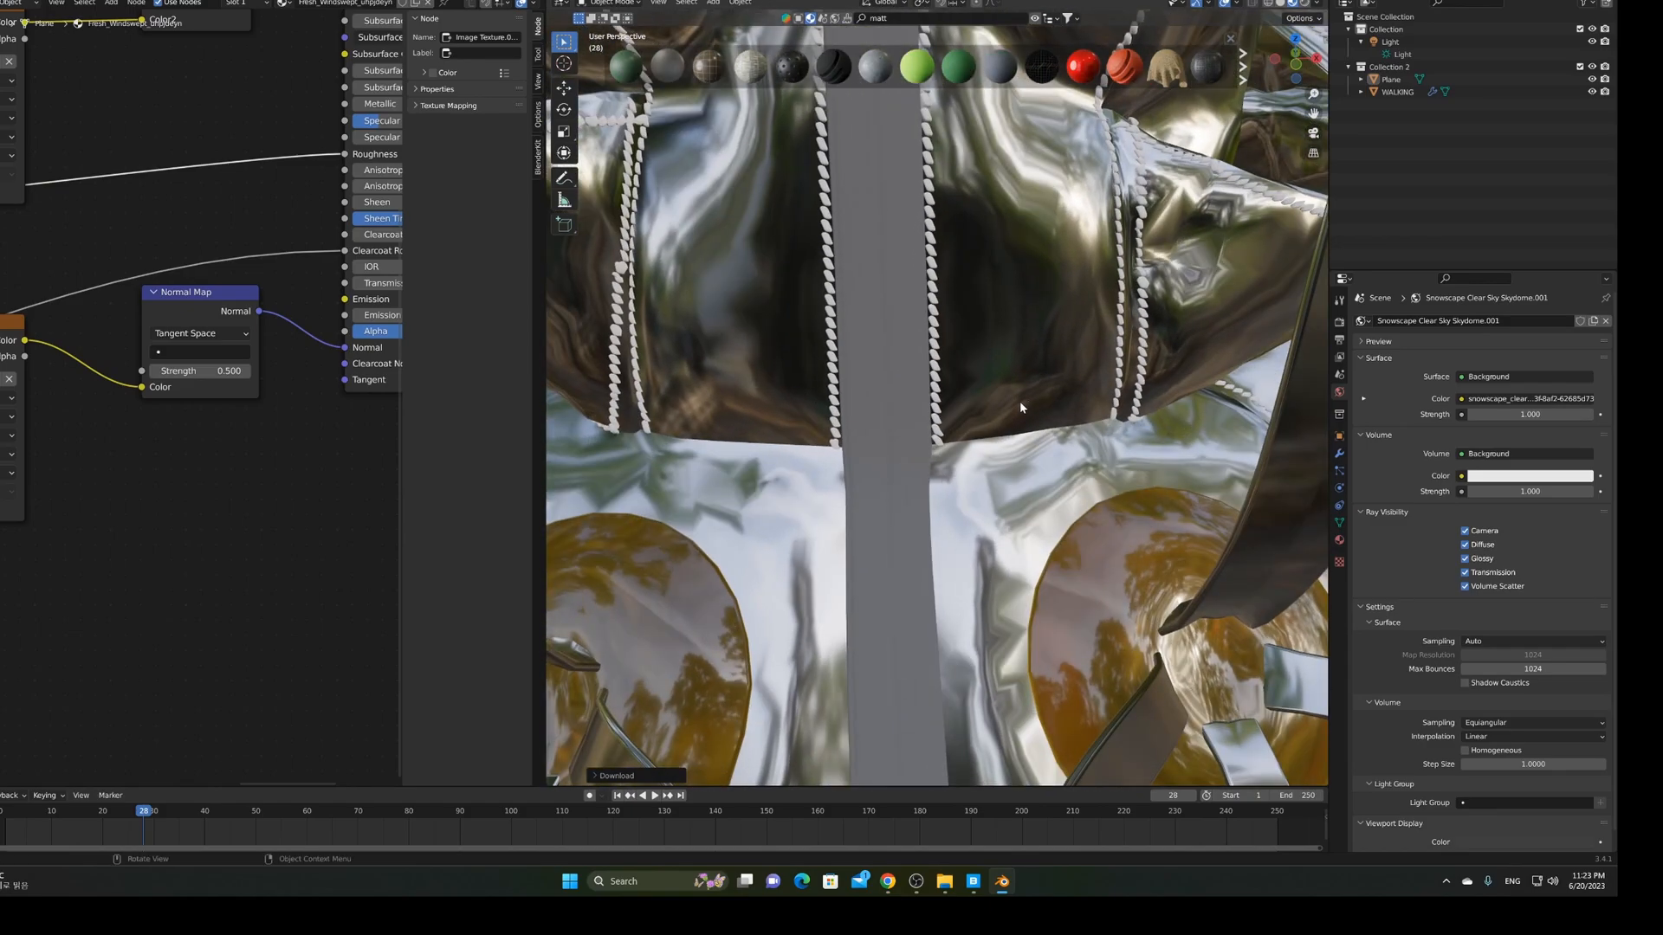
mouse_move(835, 69)
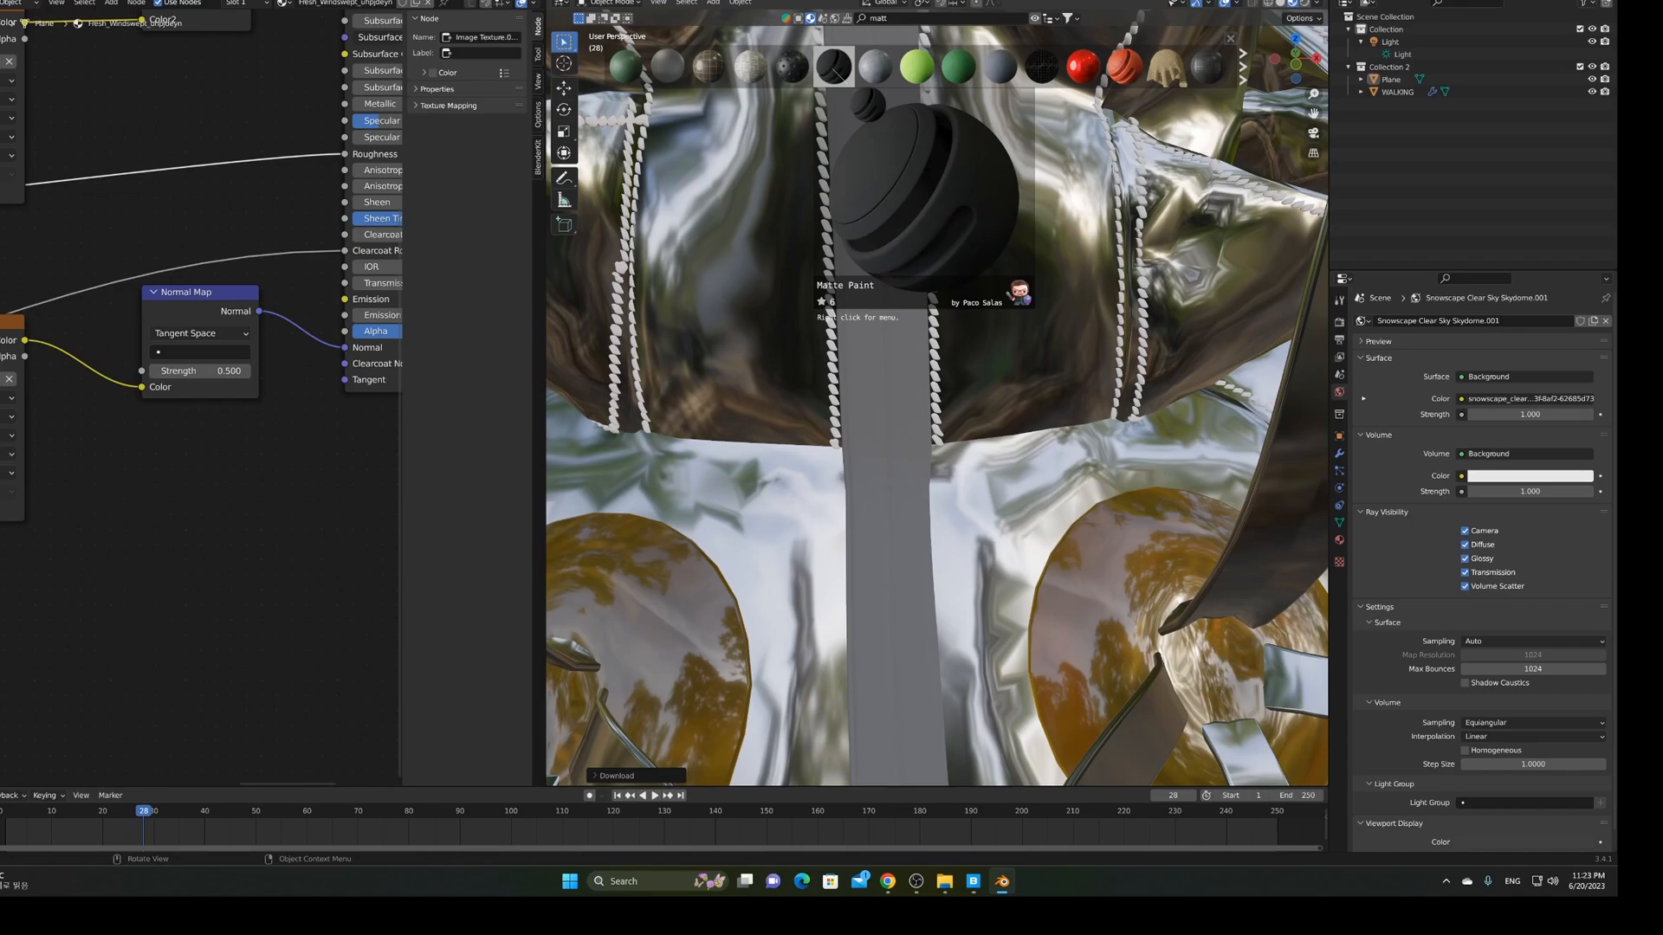
mouse_move(835, 69)
left_mouse_down()
mouse_move(904, 251)
mouse_move(868, 215)
left_mouse_up()
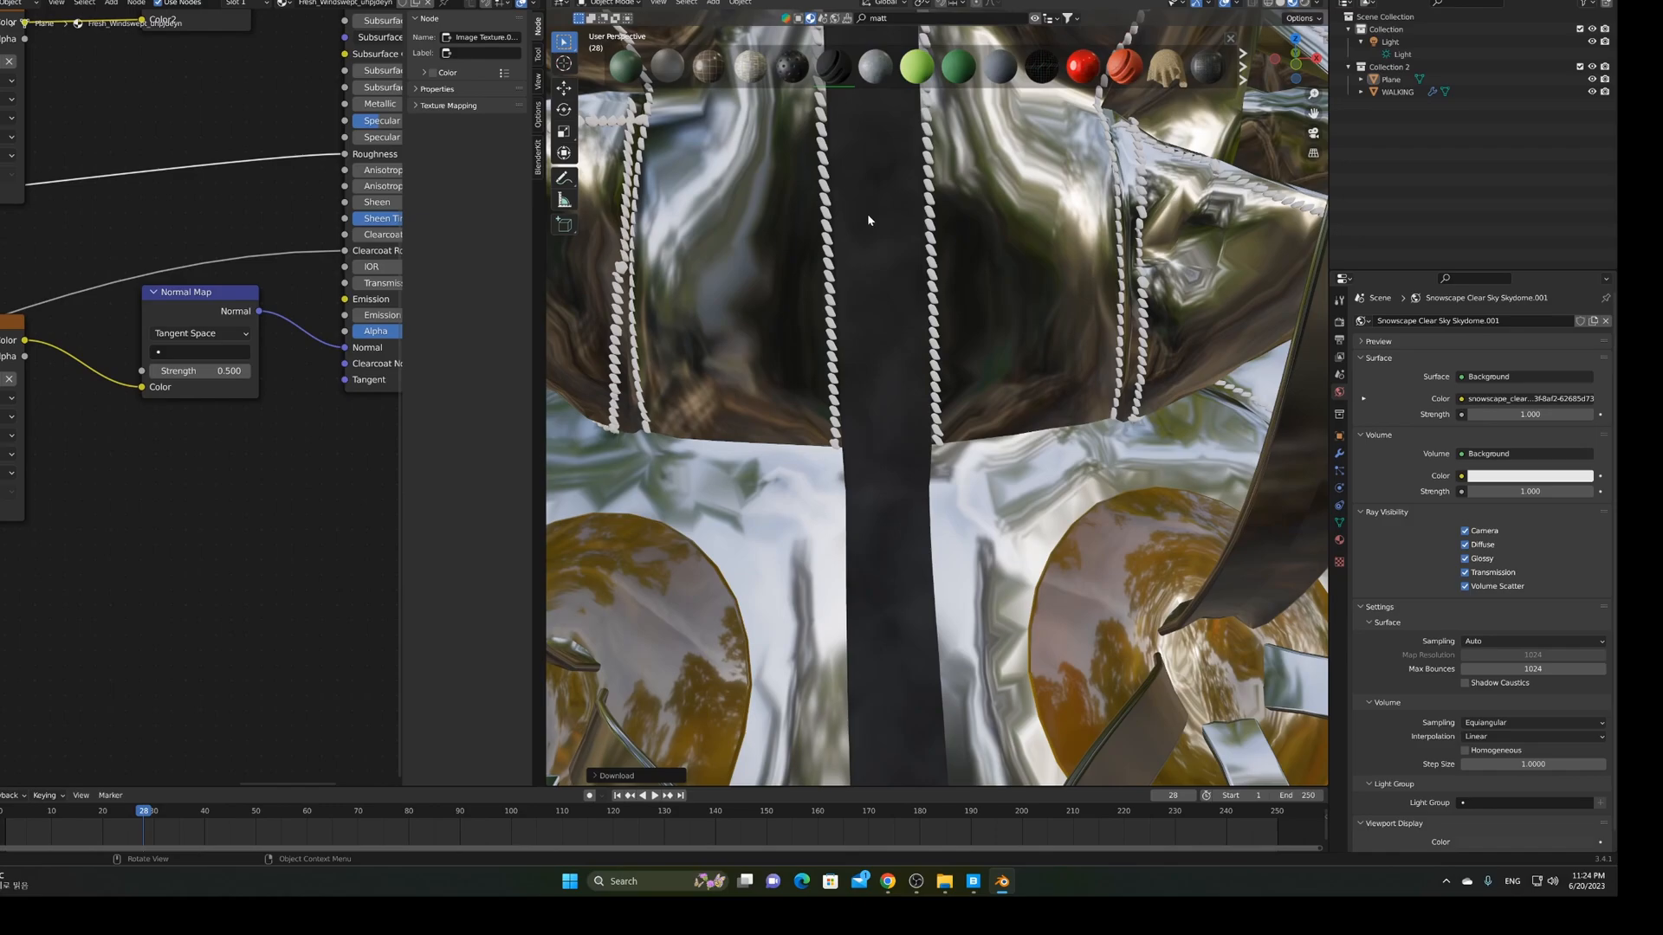
scroll(869, 220, "down", 9)
middle_click_drag(1024, 586, 903, 64)
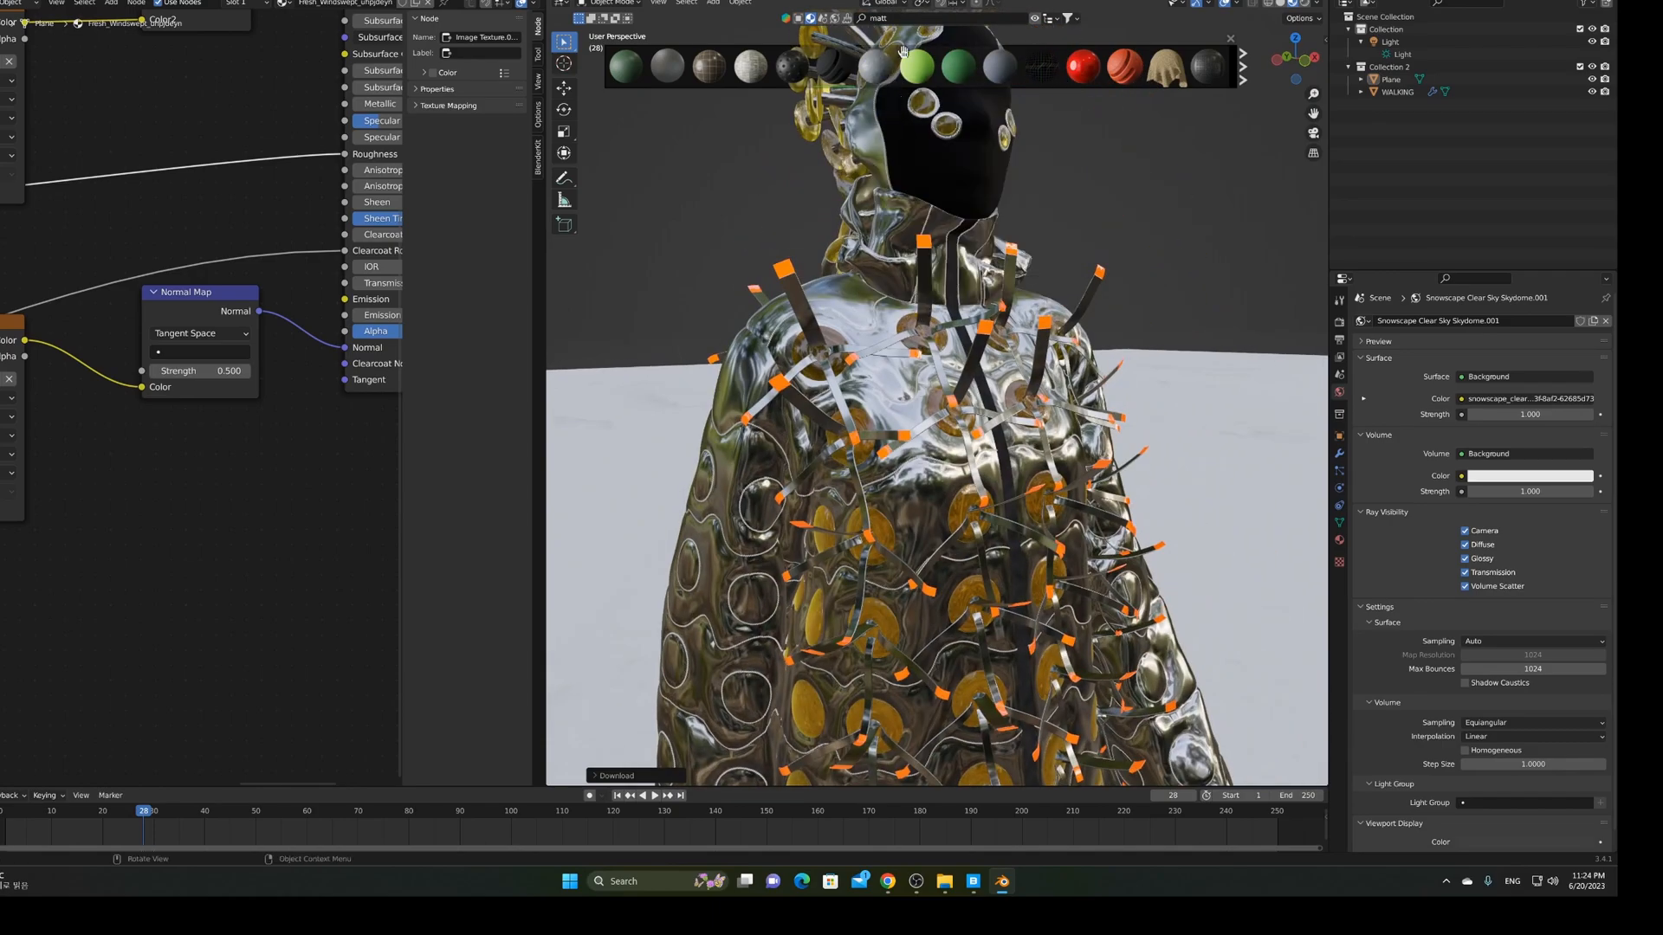
Search the BlenderKit library for 'gold' materials, replacing the matt search
left_click(899, 19)
type("gold")
key("Return")
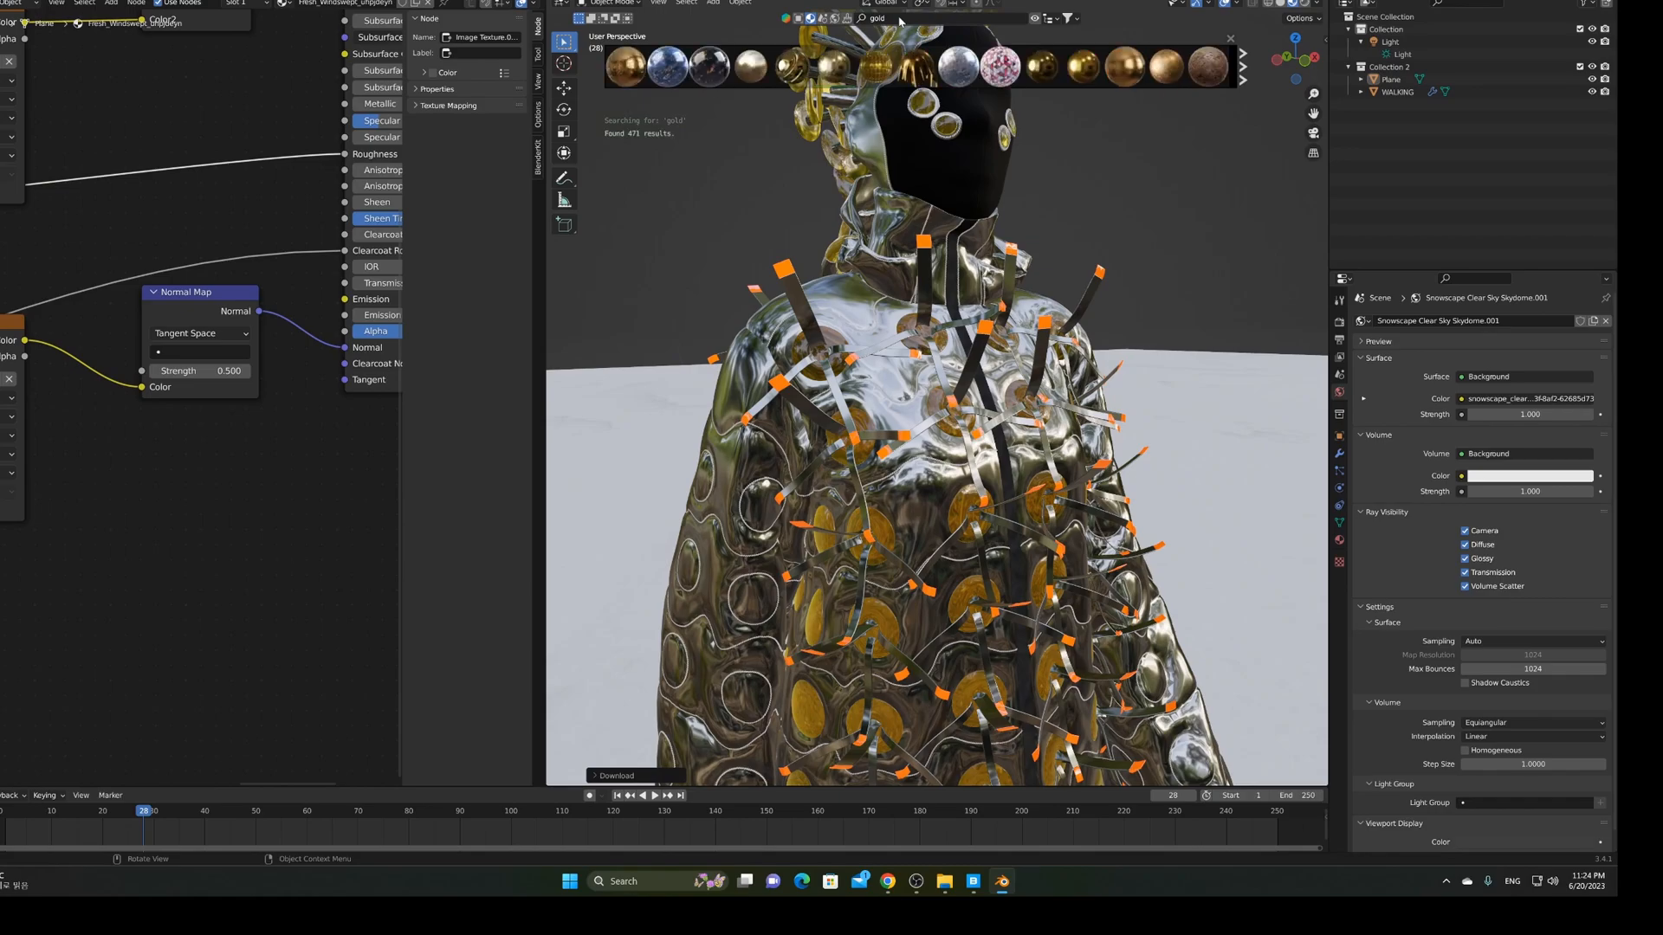
mouse_move(1081, 69)
Drop the GOLD library material onto the striped round patch on the jacket cuff
scroll(1064, 452, "down", 5)
middle_click_drag(1063, 452, 873, 446)
scroll(873, 446, "up", 5)
scroll(862, 464, "up", 2)
scroll(859, 465, "up", 3)
scroll(849, 468, "up", 2)
middle_click_drag(735, 490, 1020, 450, "shift")
scroll(1019, 449, "up", 5)
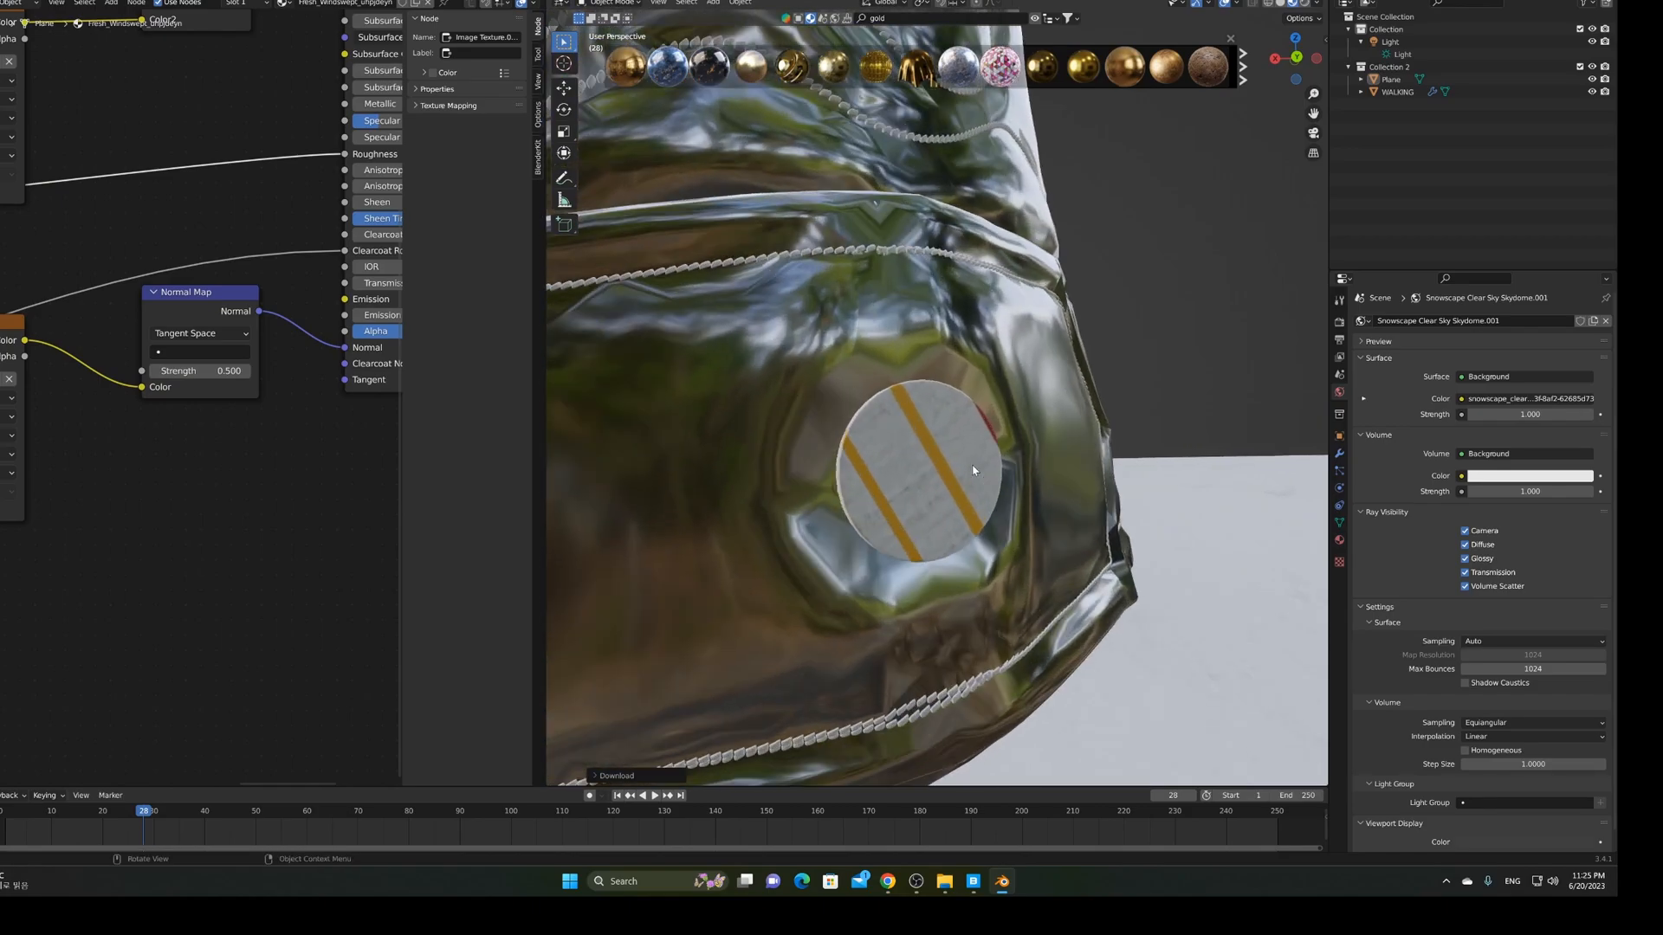
left_click_drag(1076, 69, 1098, 90)
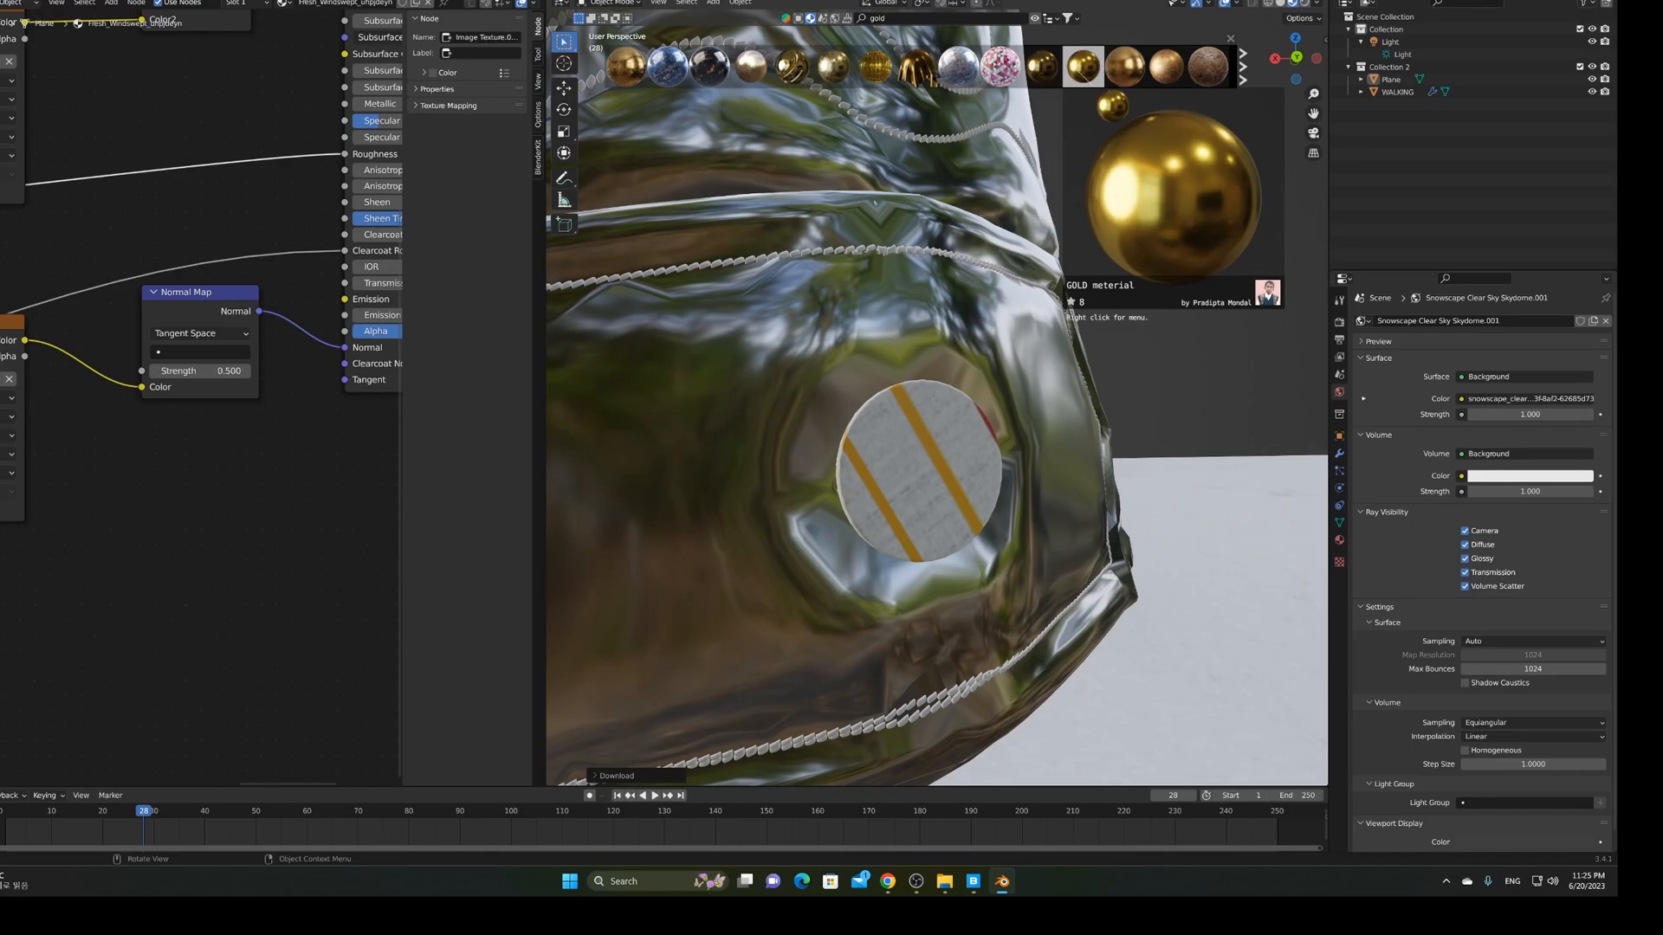
left_click_drag(1098, 90, 930, 479)
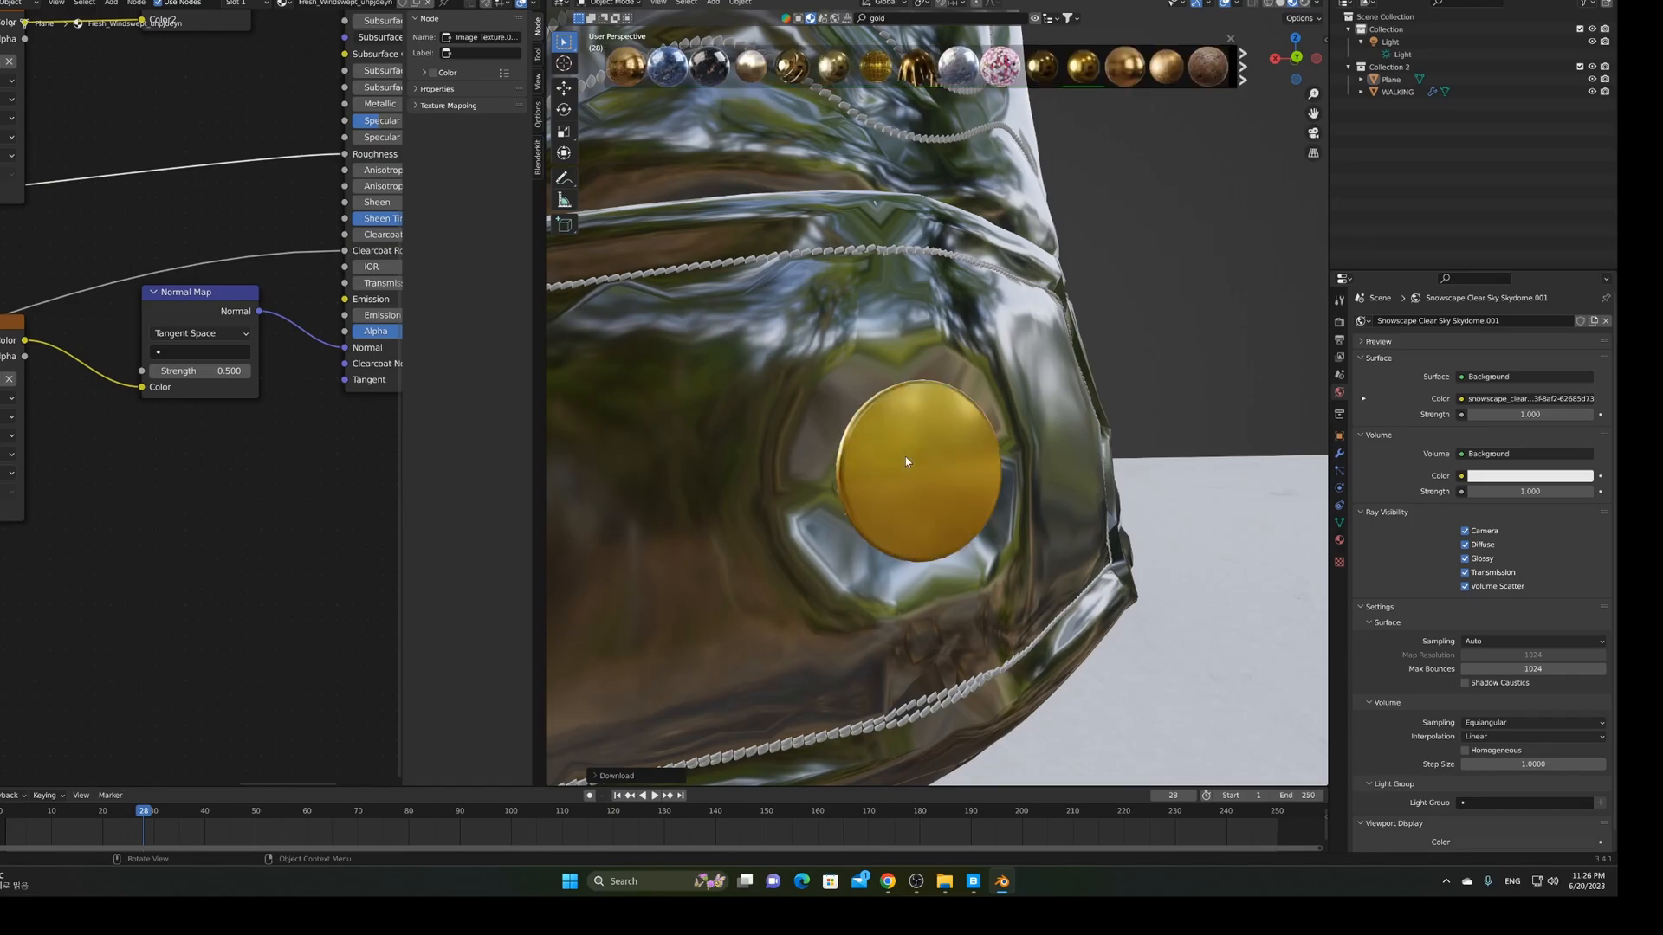
scroll(906, 461, "down", 10)
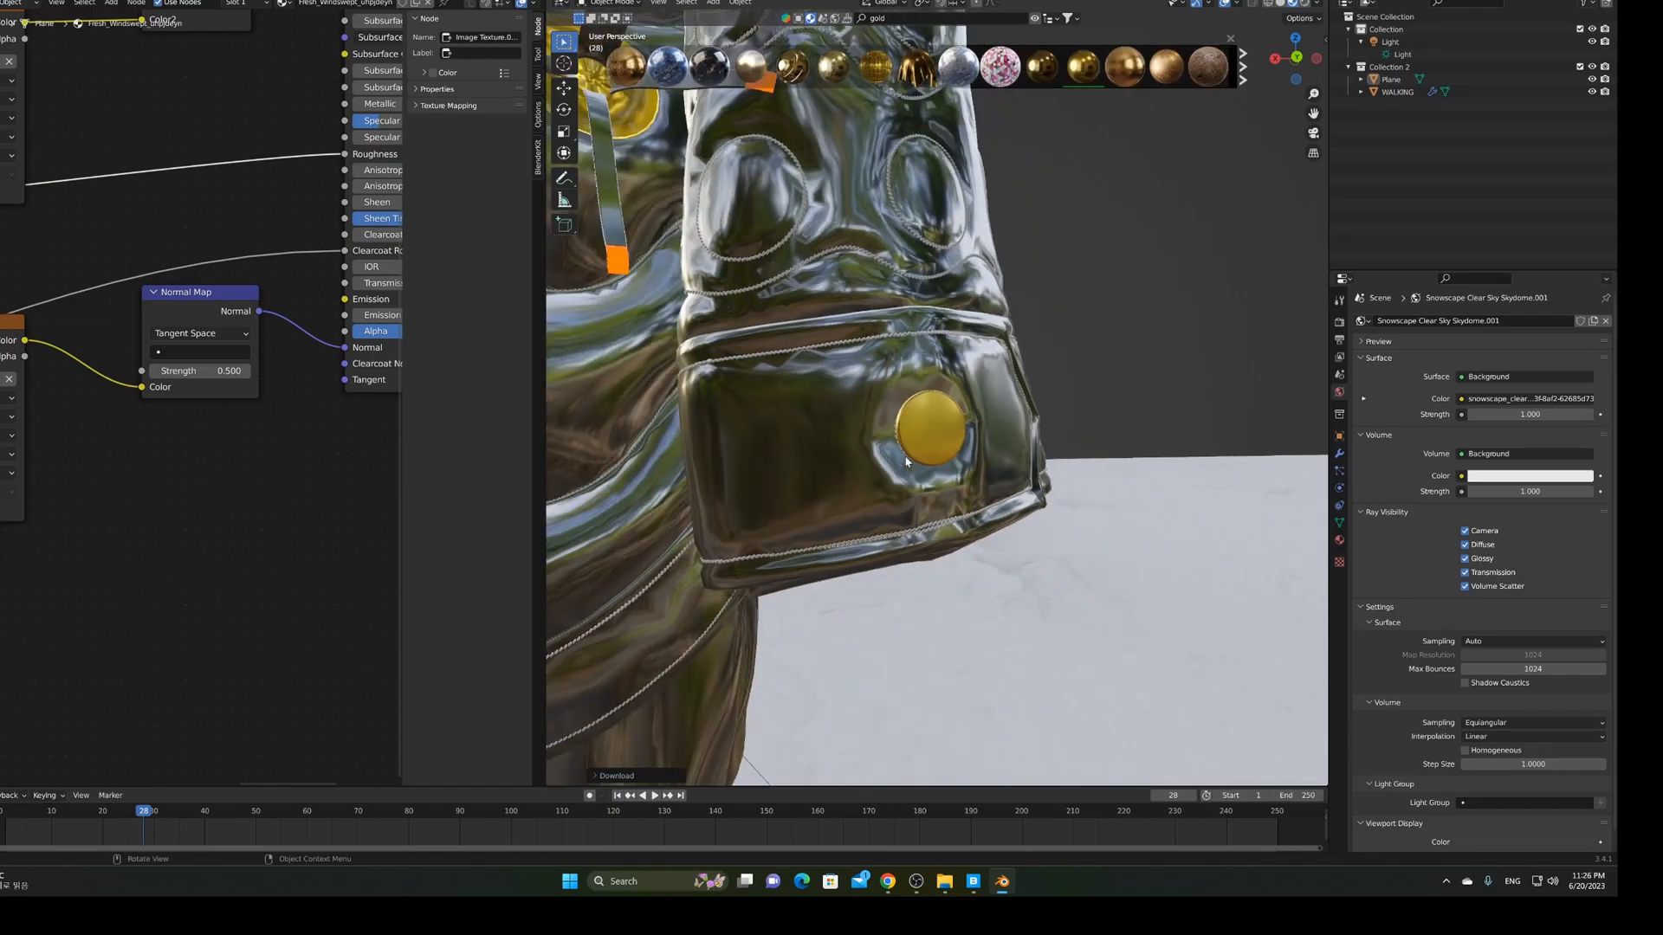
scroll(890, 464, "up", 10)
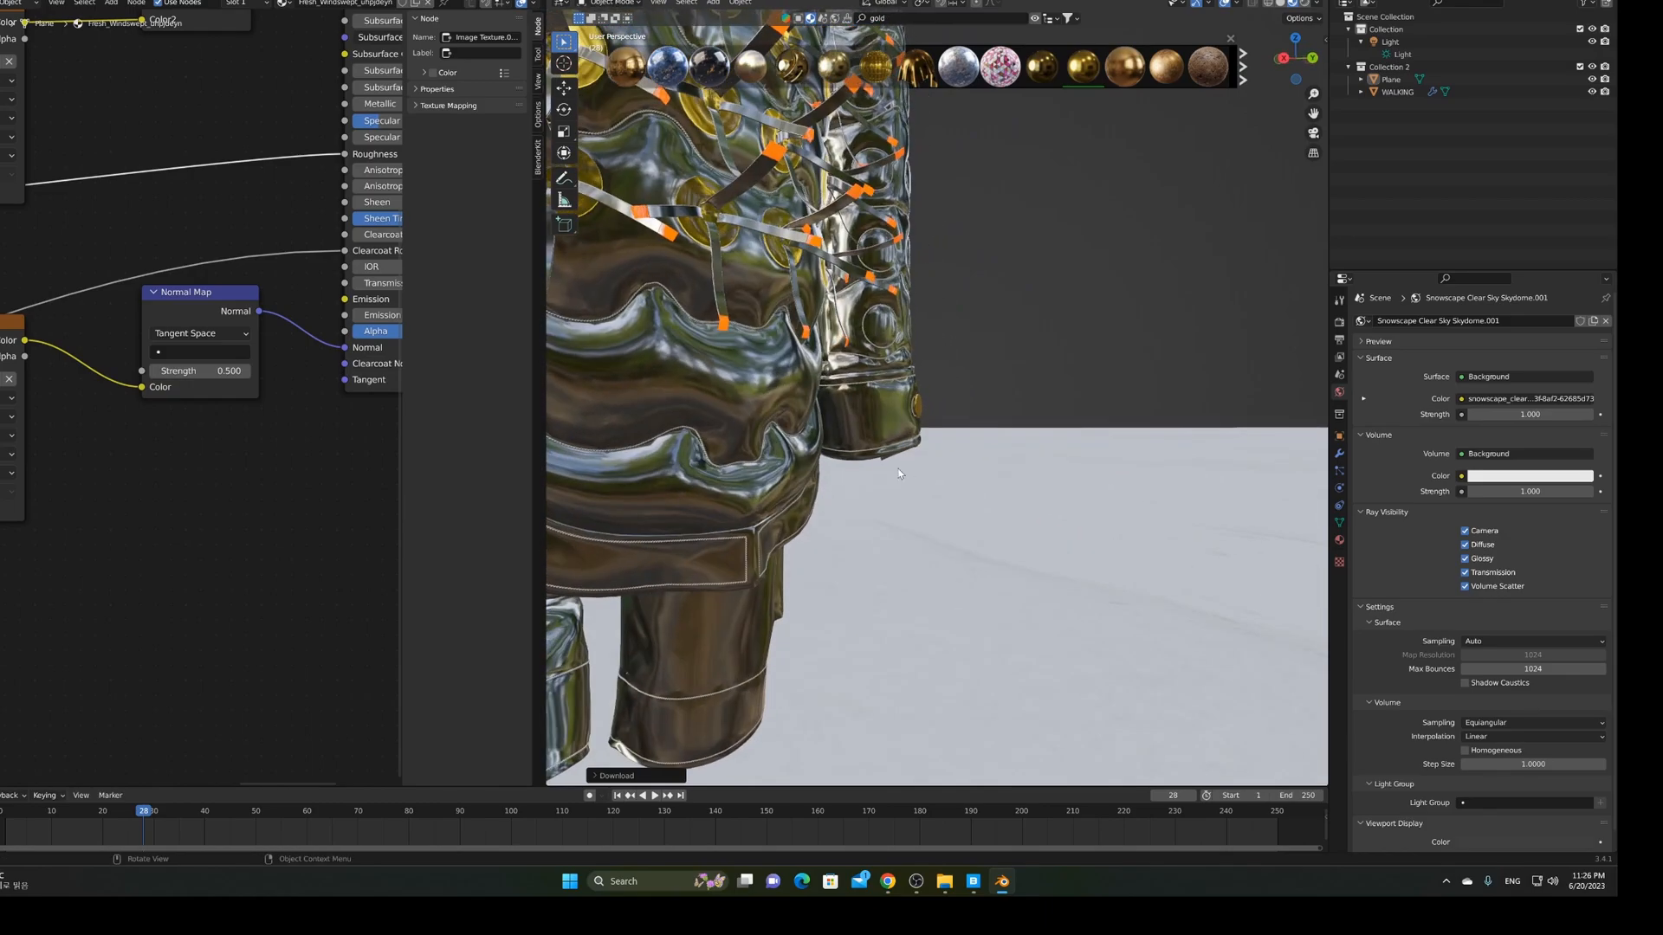
middle_click_drag(876, 472, 1135, 519)
scroll(1134, 520, "down", 2)
middle_click_drag(1134, 100, 896, 509, "shift")
scroll(913, 387, "down", 4)
scroll(900, 416, "up", 10)
scroll(897, 514, "up", 7)
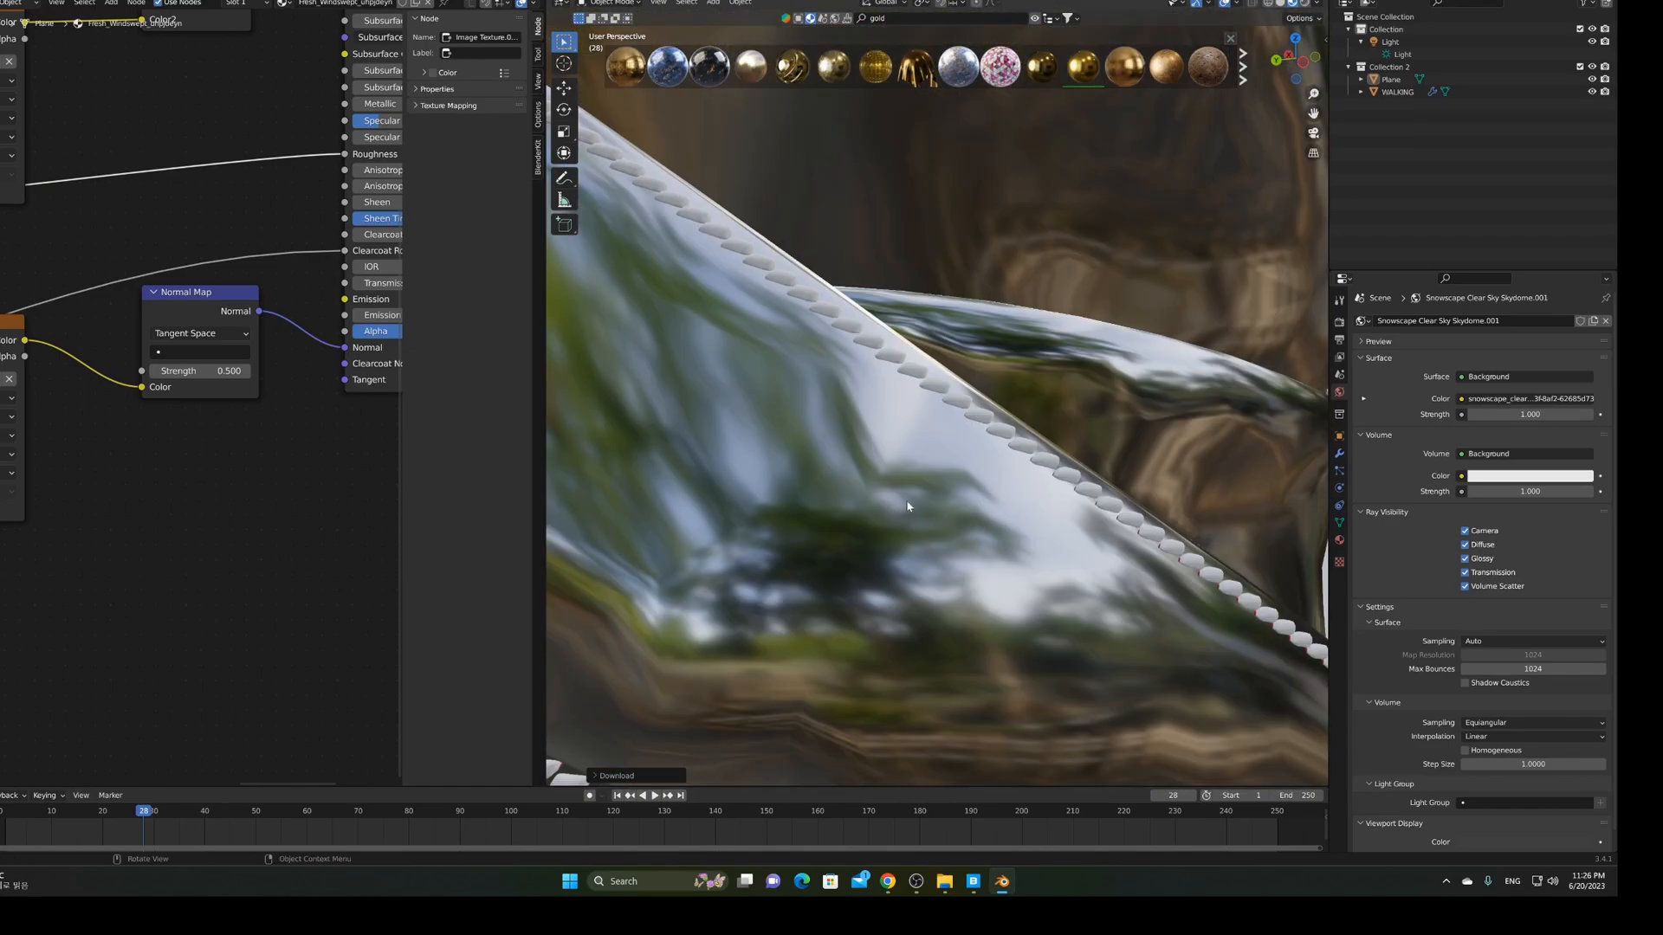
scroll(905, 506, "down", 8)
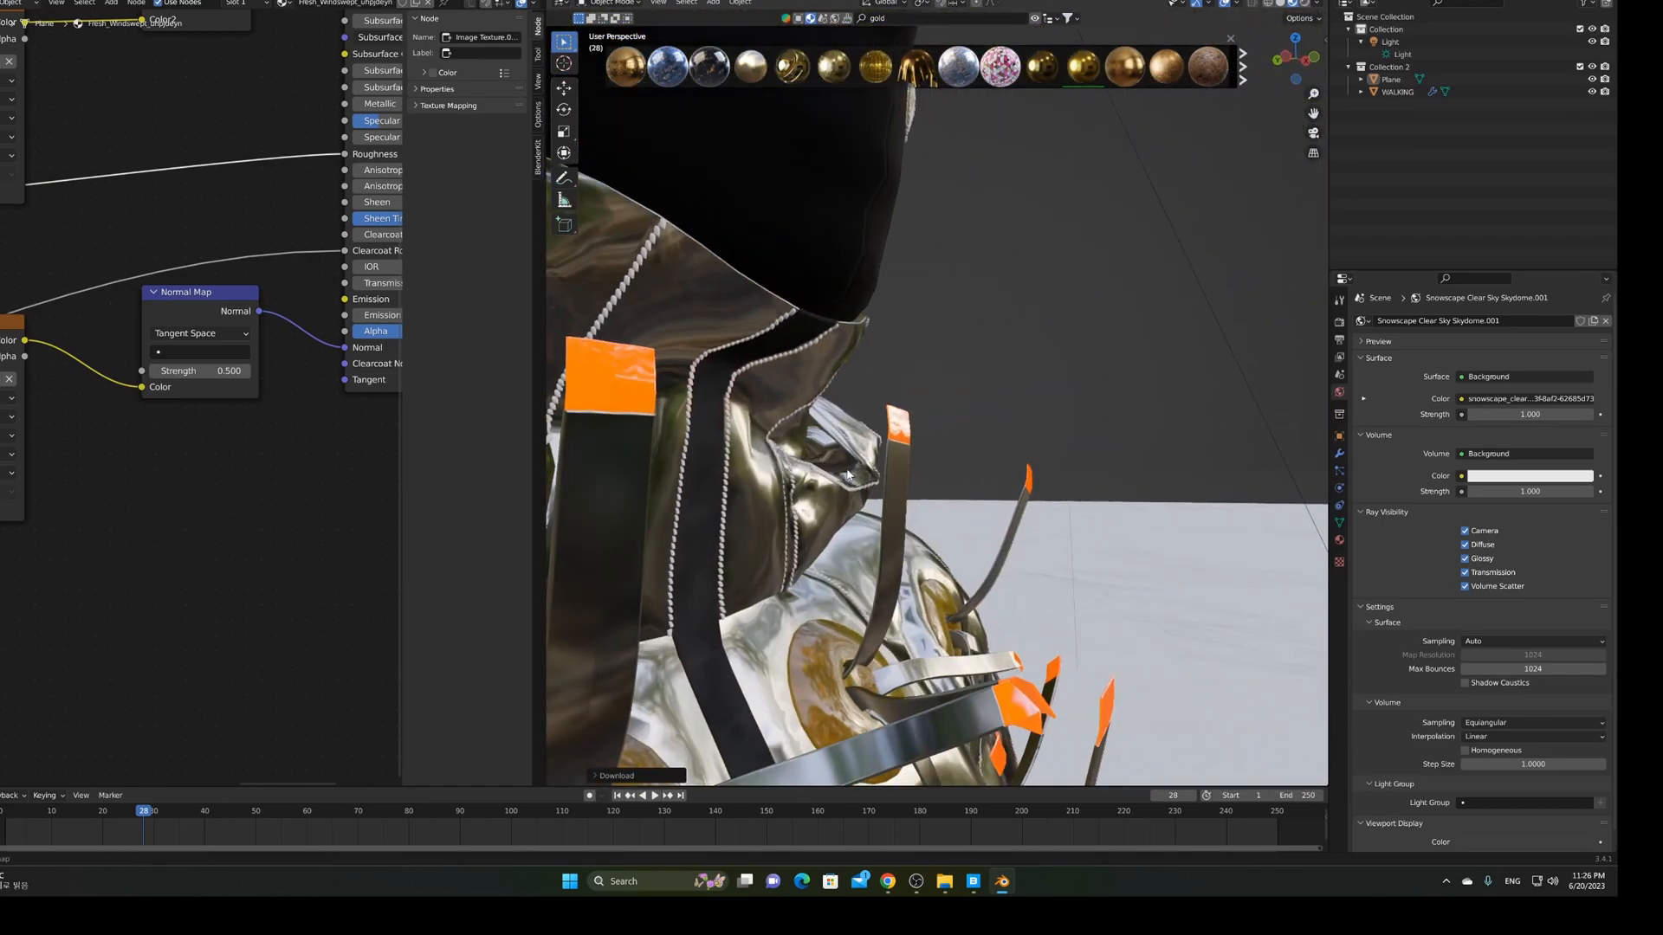
middle_click_drag(851, 474, 779, 476)
scroll(814, 478, "down", 5)
middle_click_drag(935, 486, 870, 490)
scroll(870, 490, "up", 6)
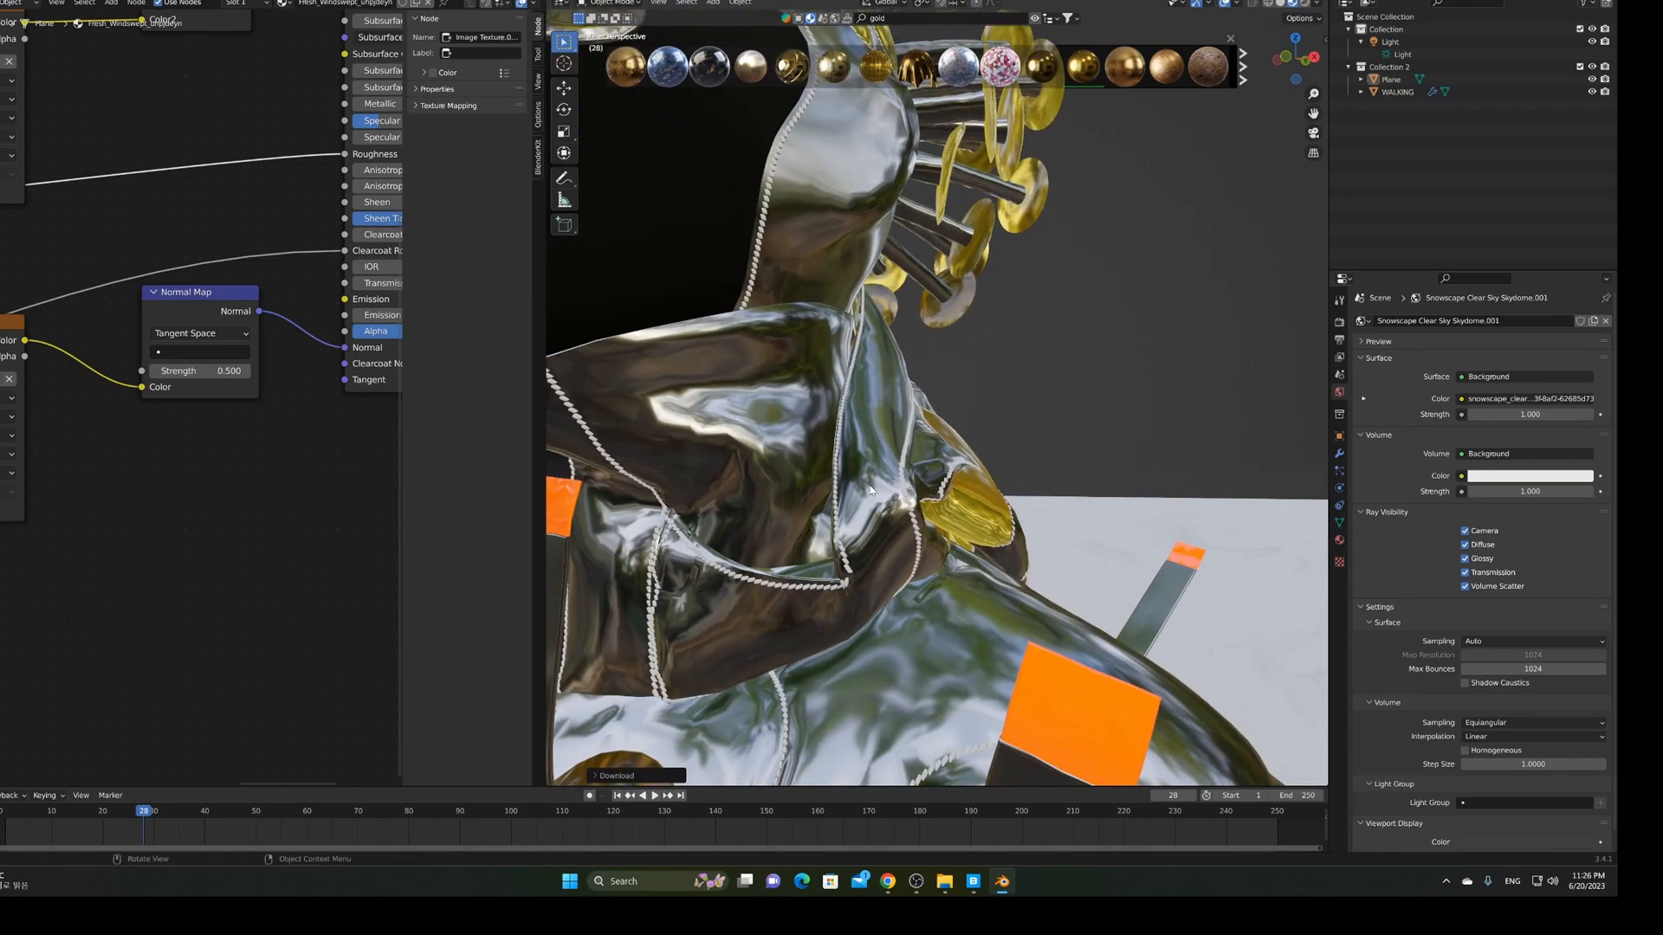
scroll(870, 490, "up", 6)
middle_click_drag(917, 513, 991, 569)
middle_click_drag(1127, 574, 1082, 530)
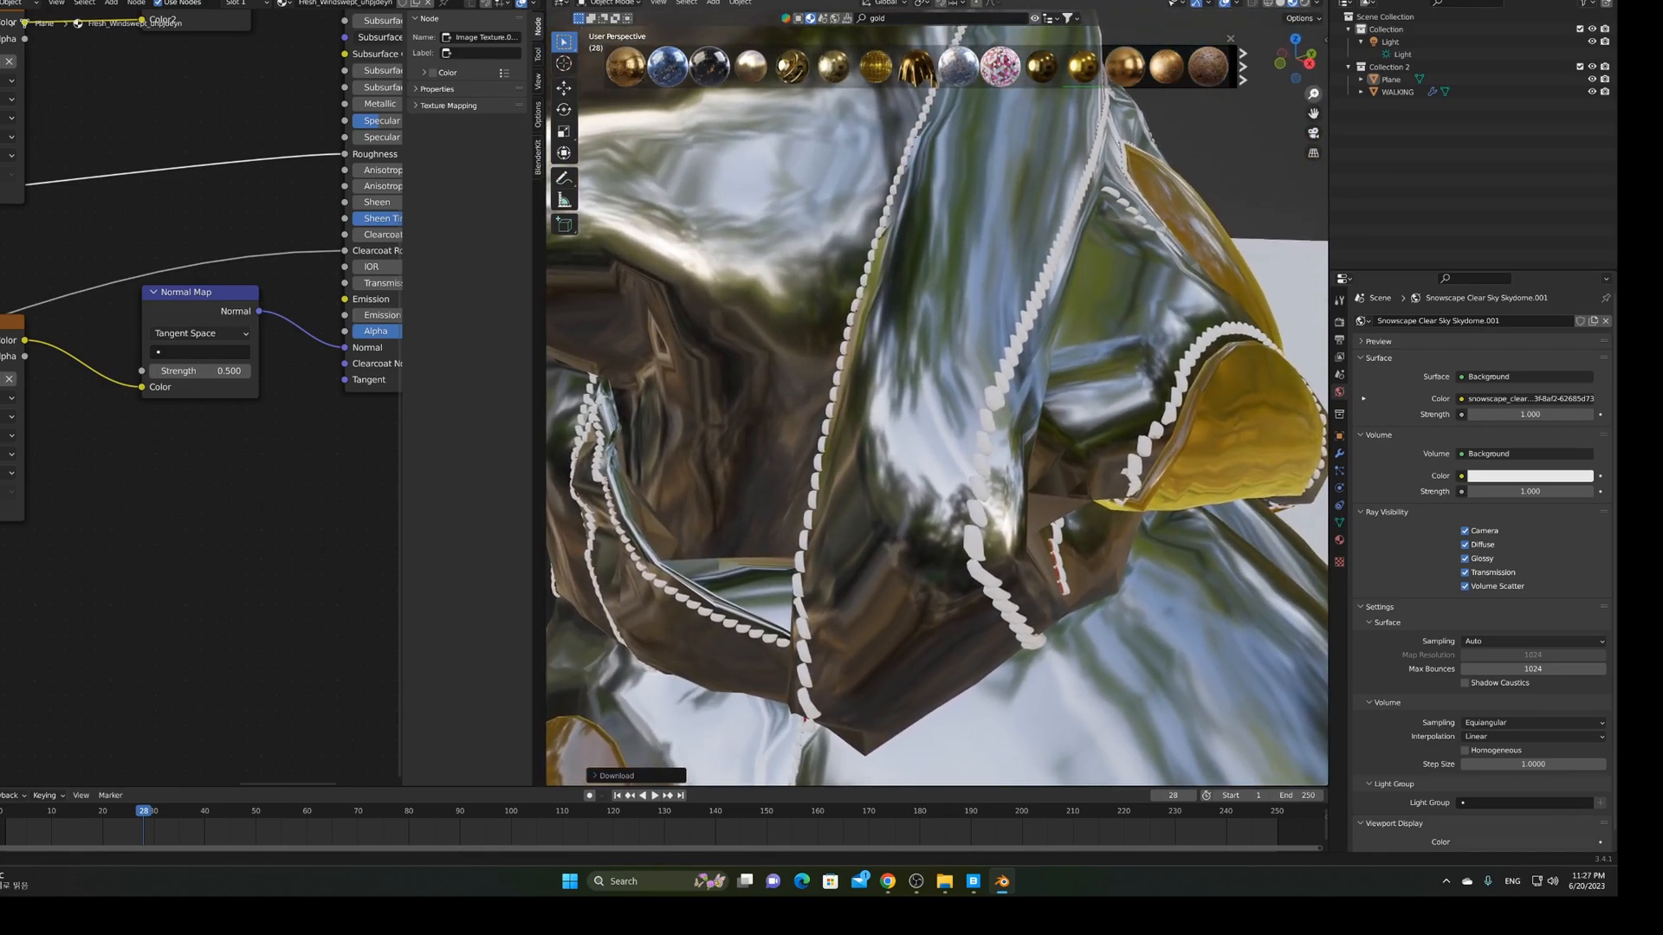
middle_click_drag(1179, 314, 1174, 412)
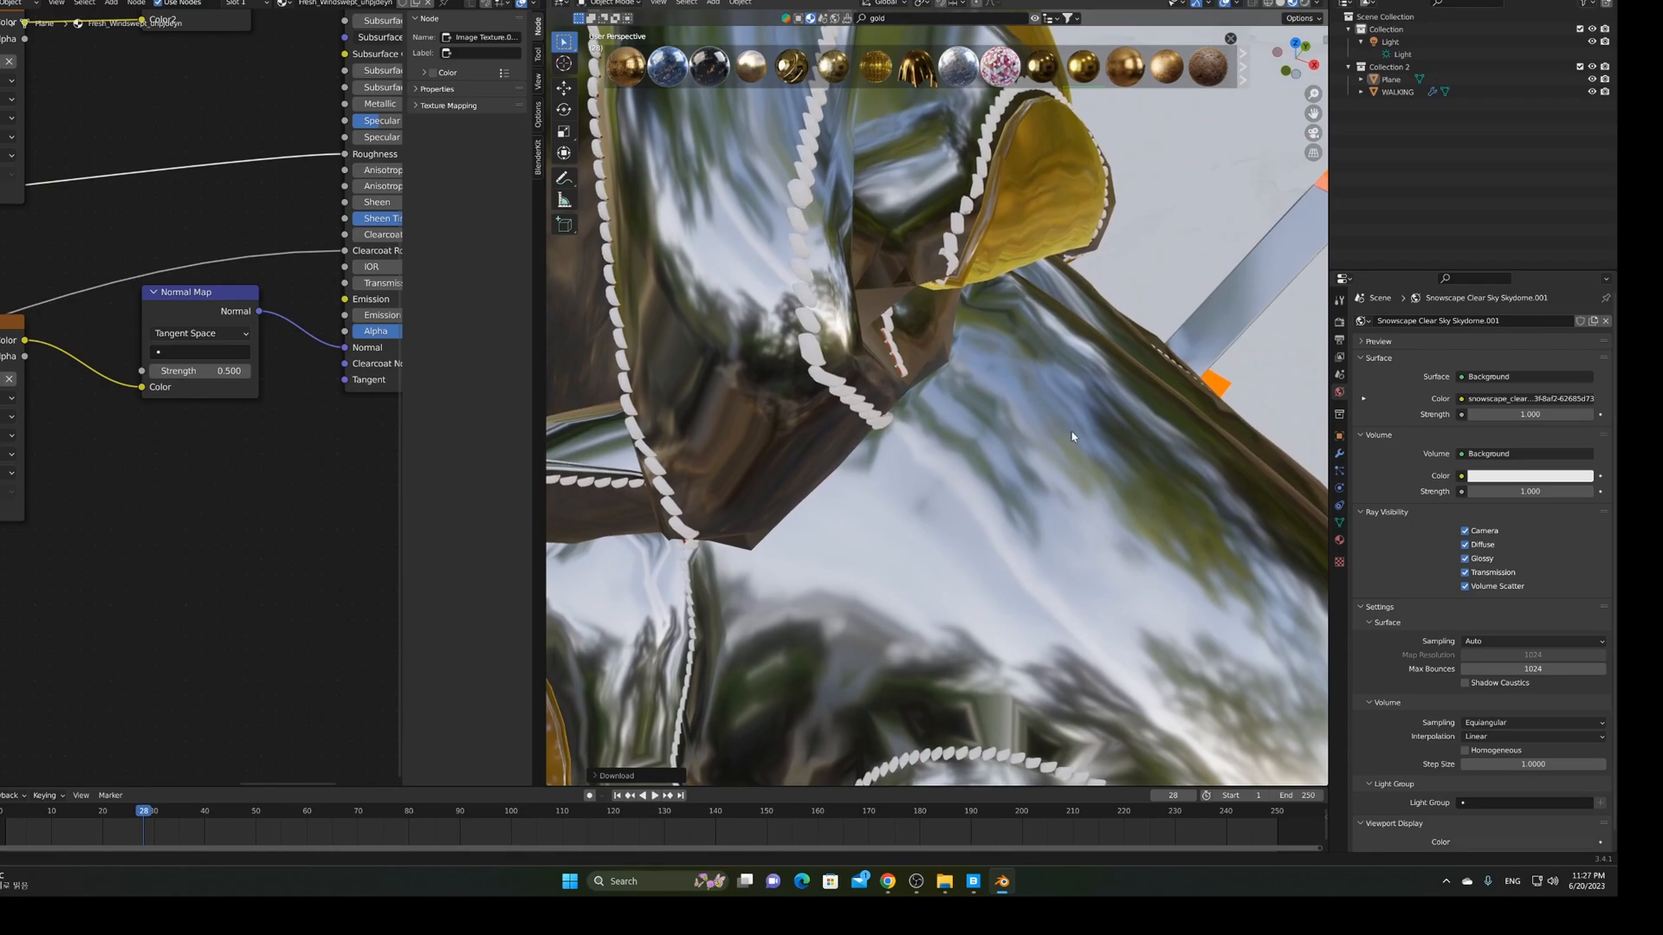
scroll(963, 381, "down", 5)
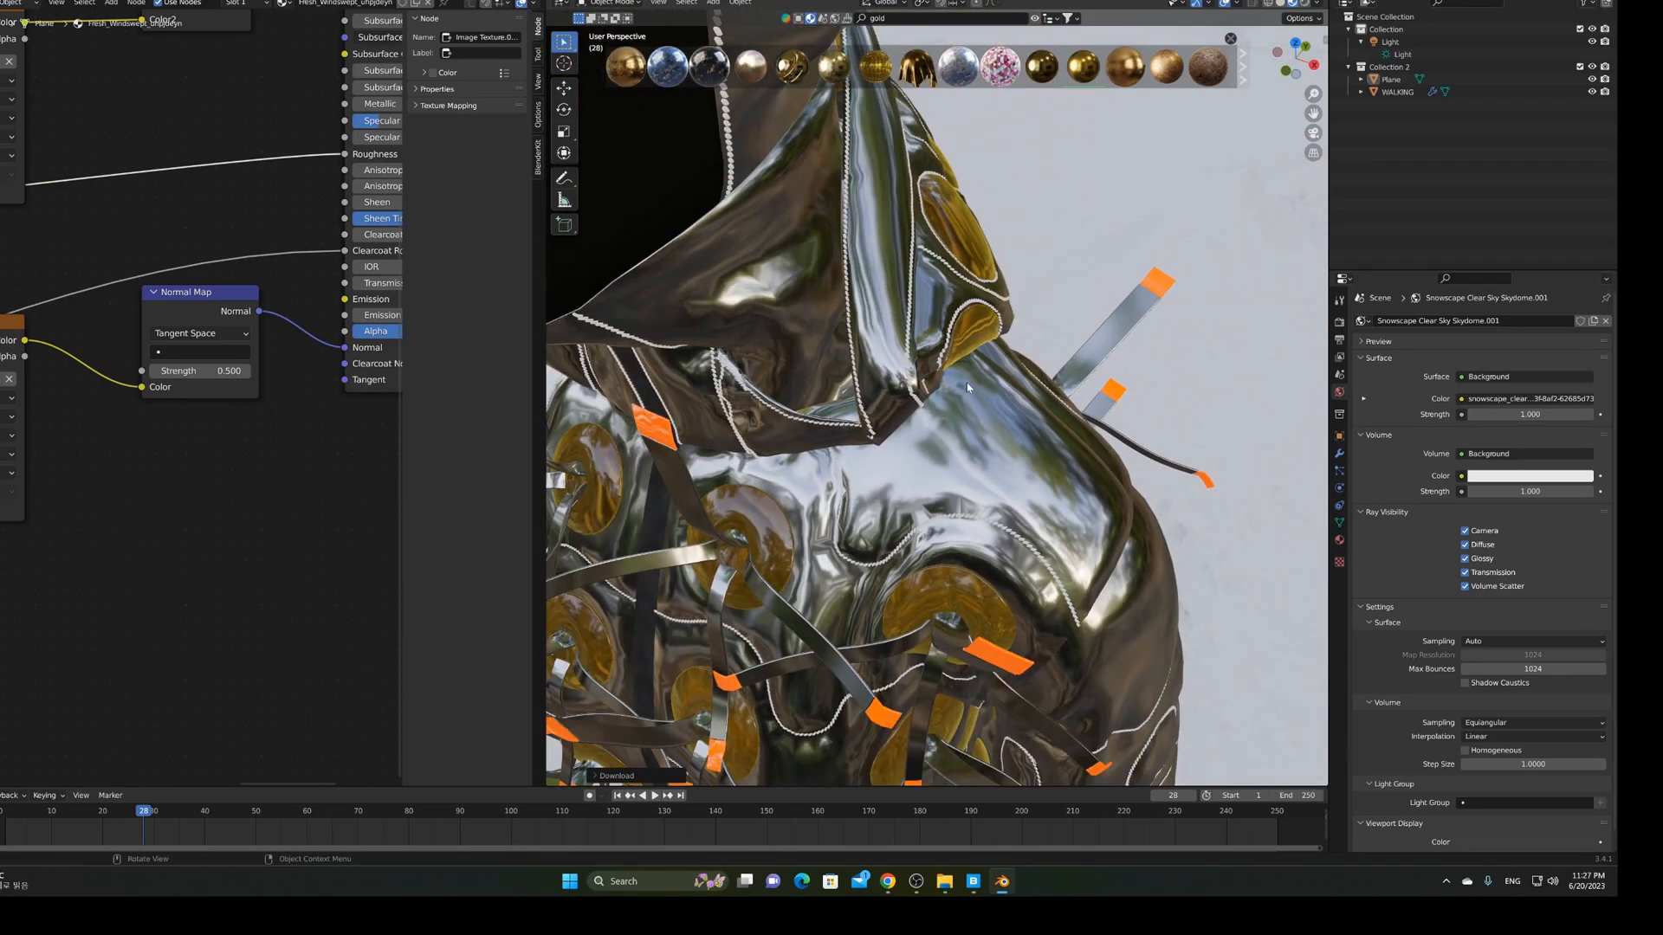
scroll(968, 387, "up", 6)
middle_click_drag(895, 517, 837, 492)
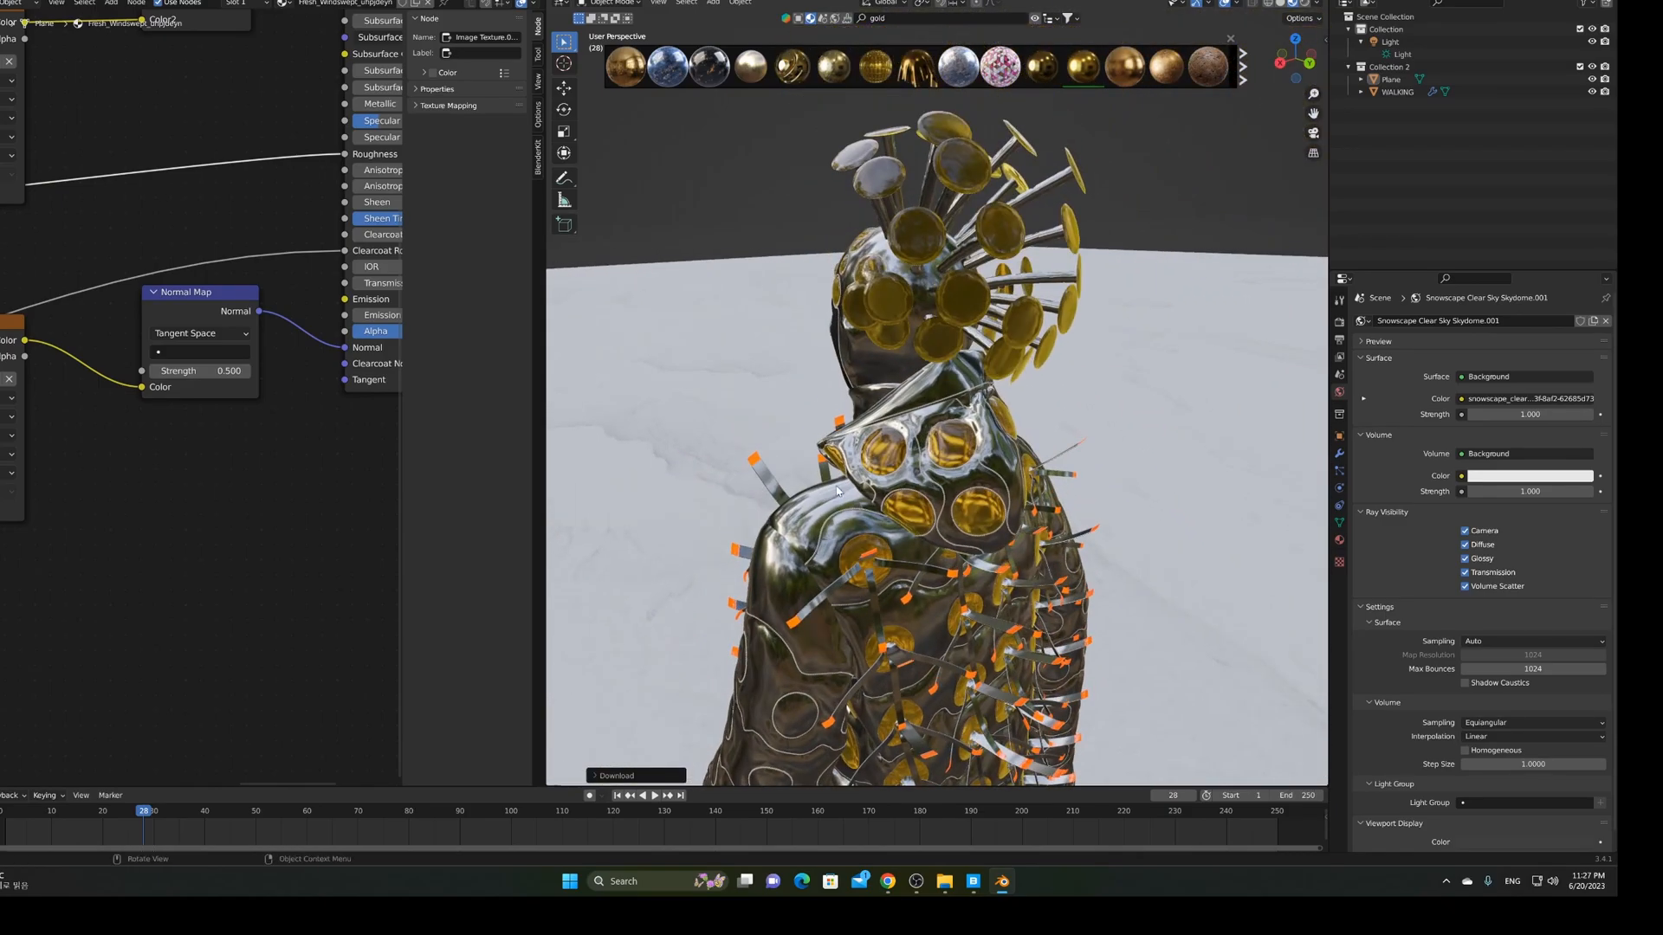
scroll(834, 486, "up", 4)
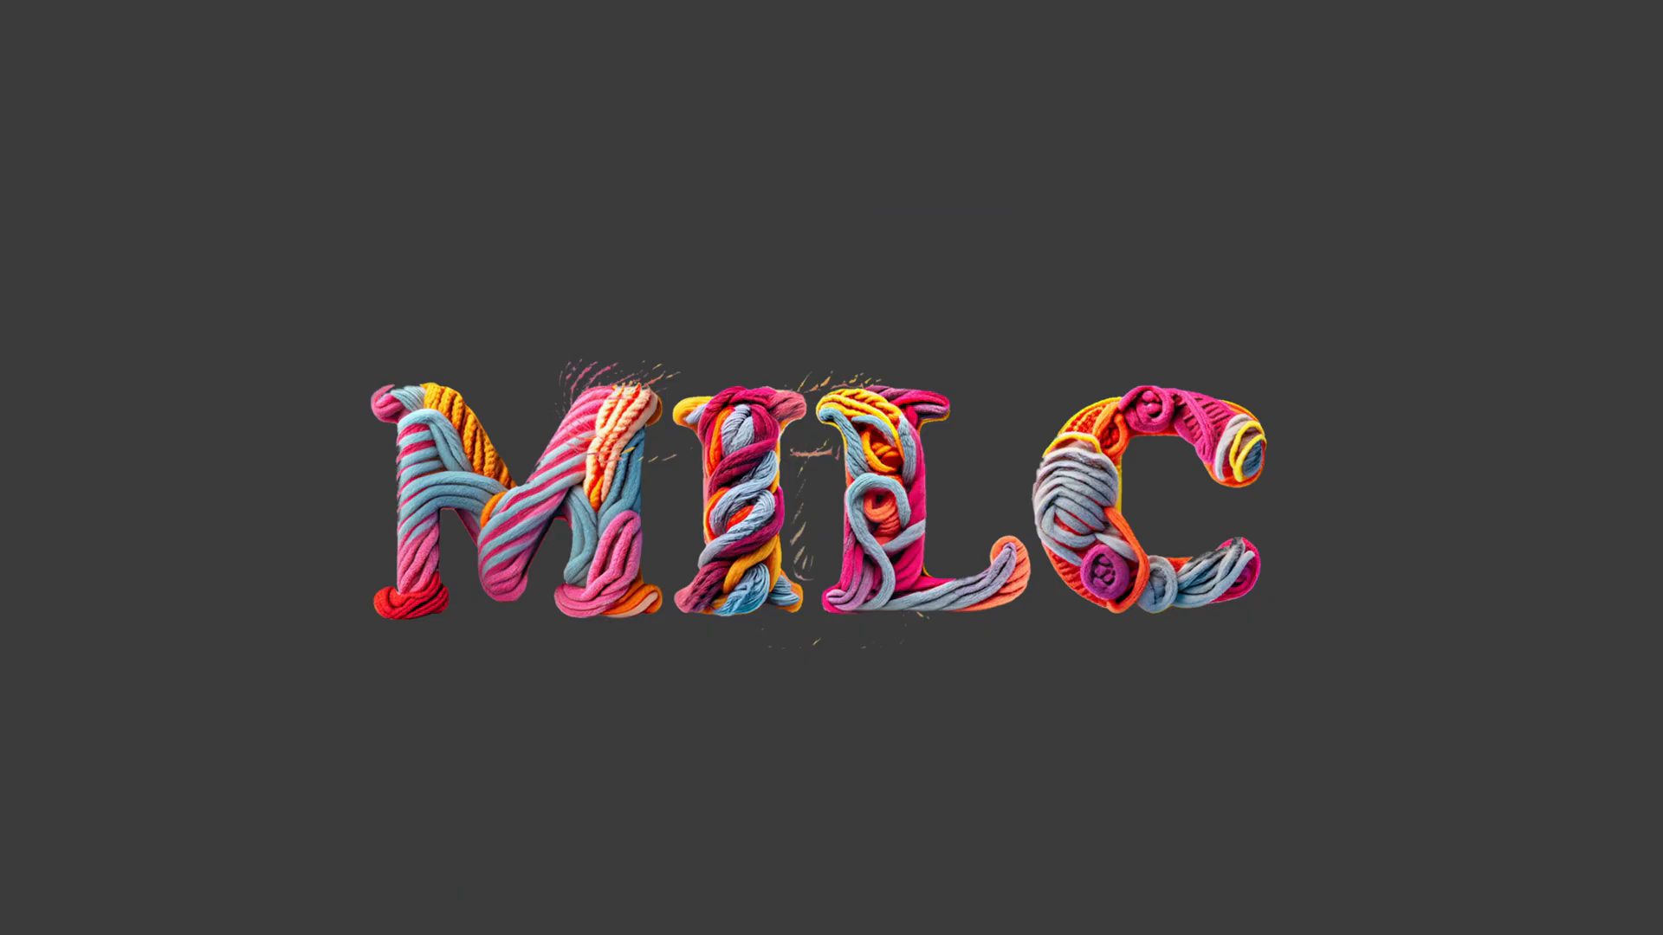